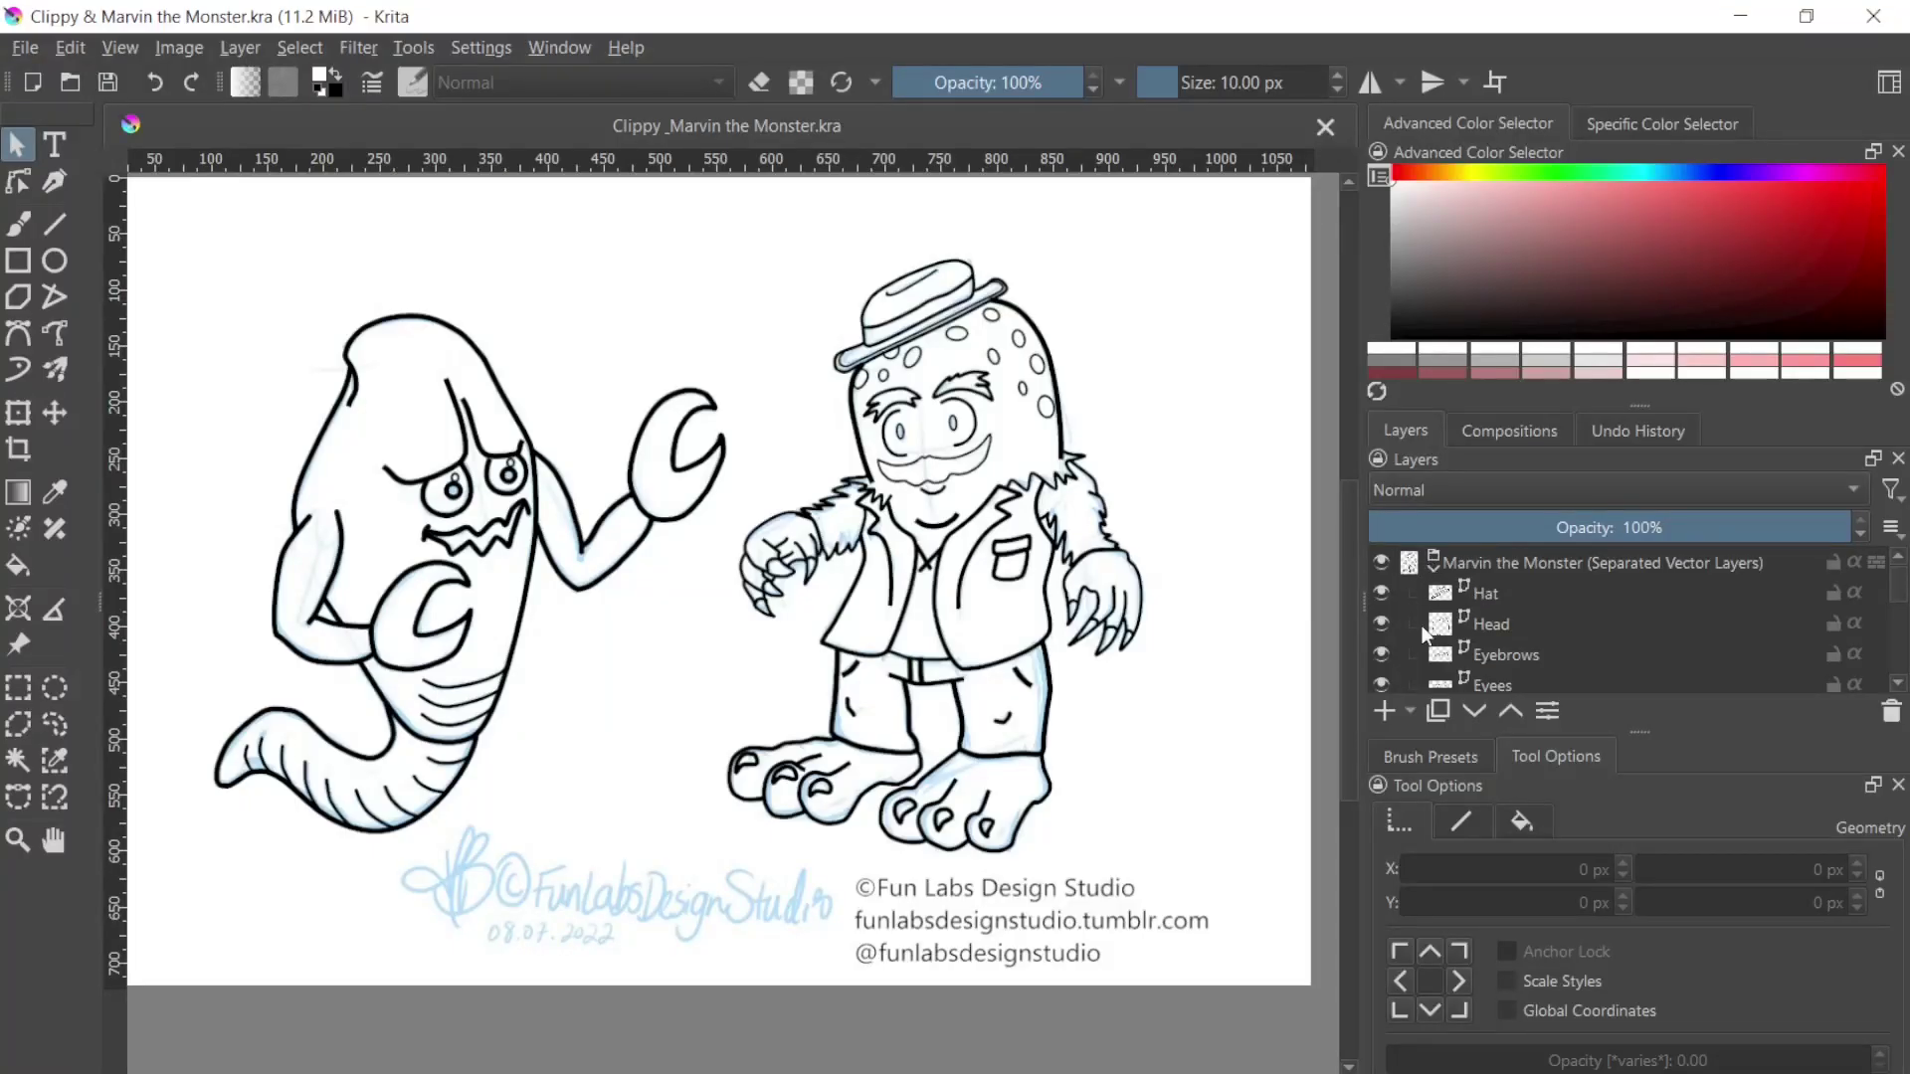
mouse_move(1426, 636)
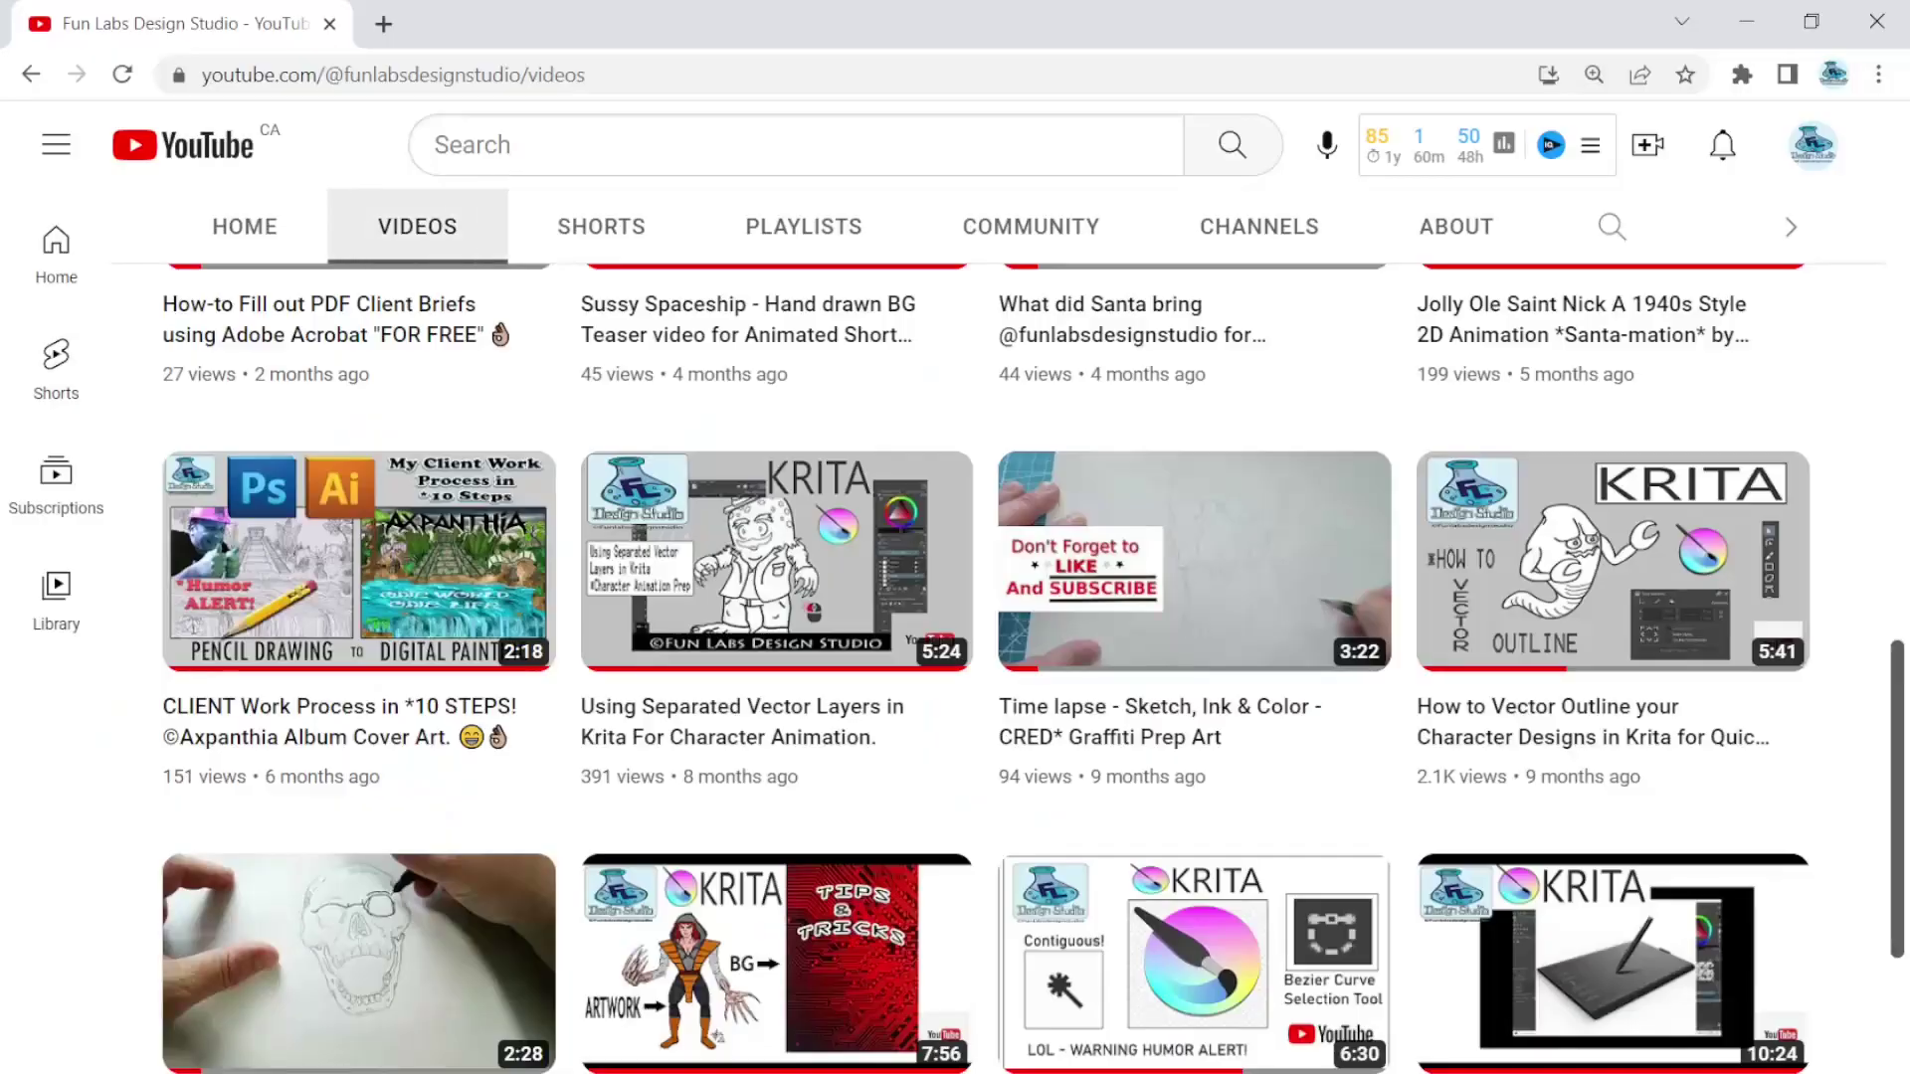
mouse_move(1620, 727)
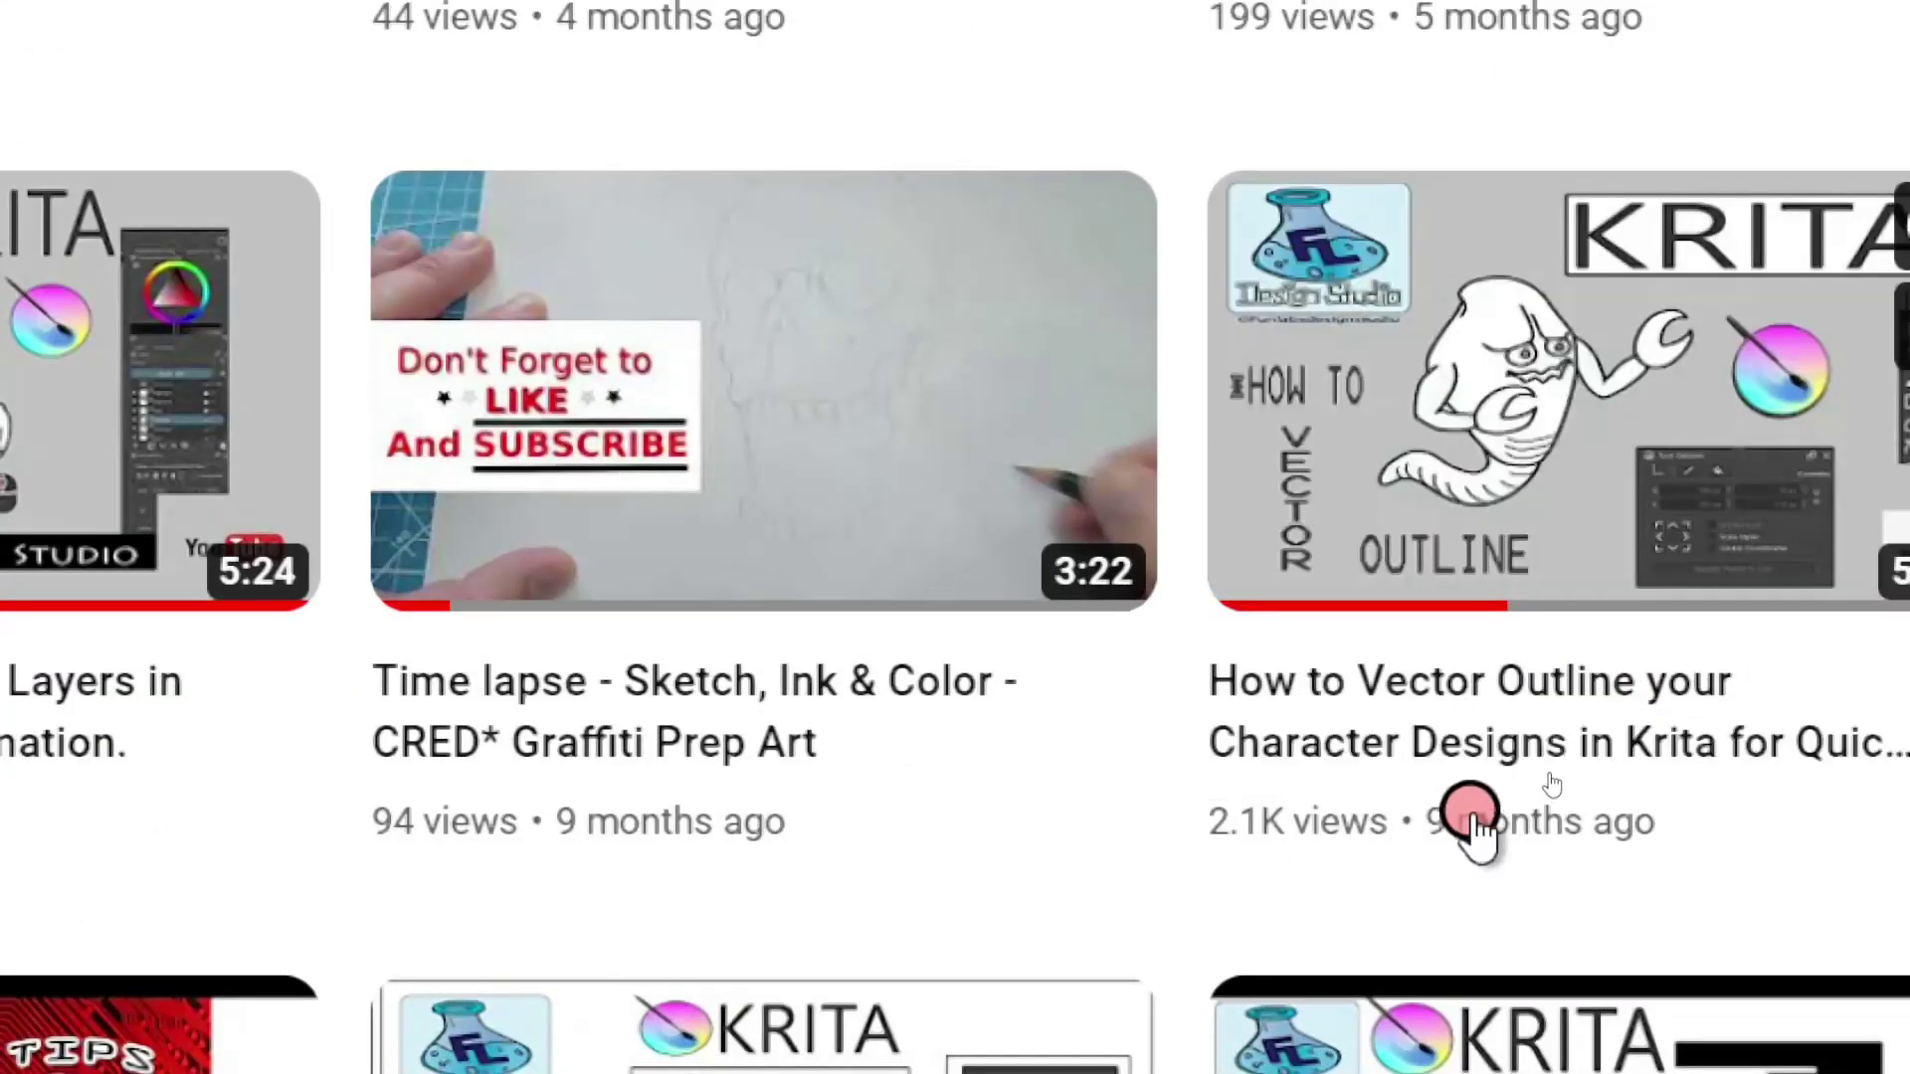
mouse_move(11, 788)
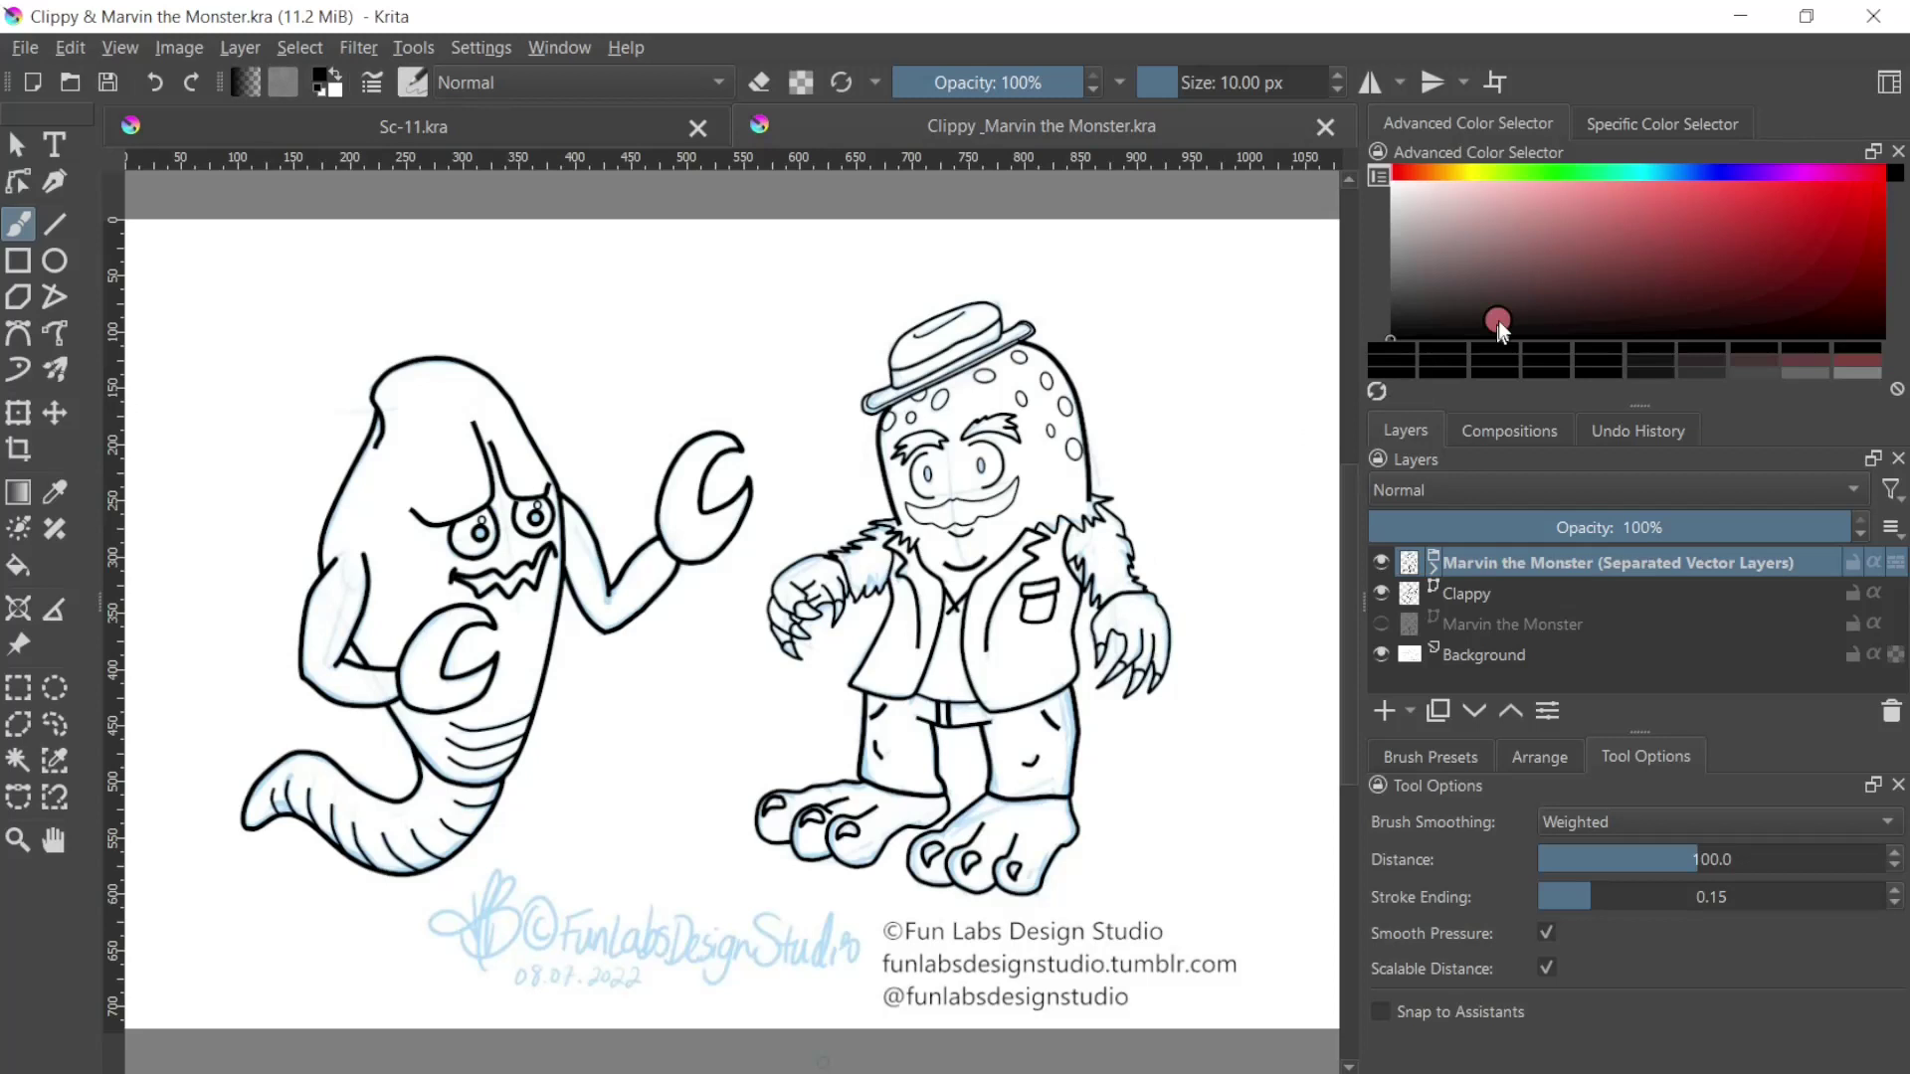
mouse_move(1502, 331)
left_mouse_down()
mouse_move(1632, 217)
mouse_move(1716, 177)
mouse_move(1520, 341)
left_mouse_up()
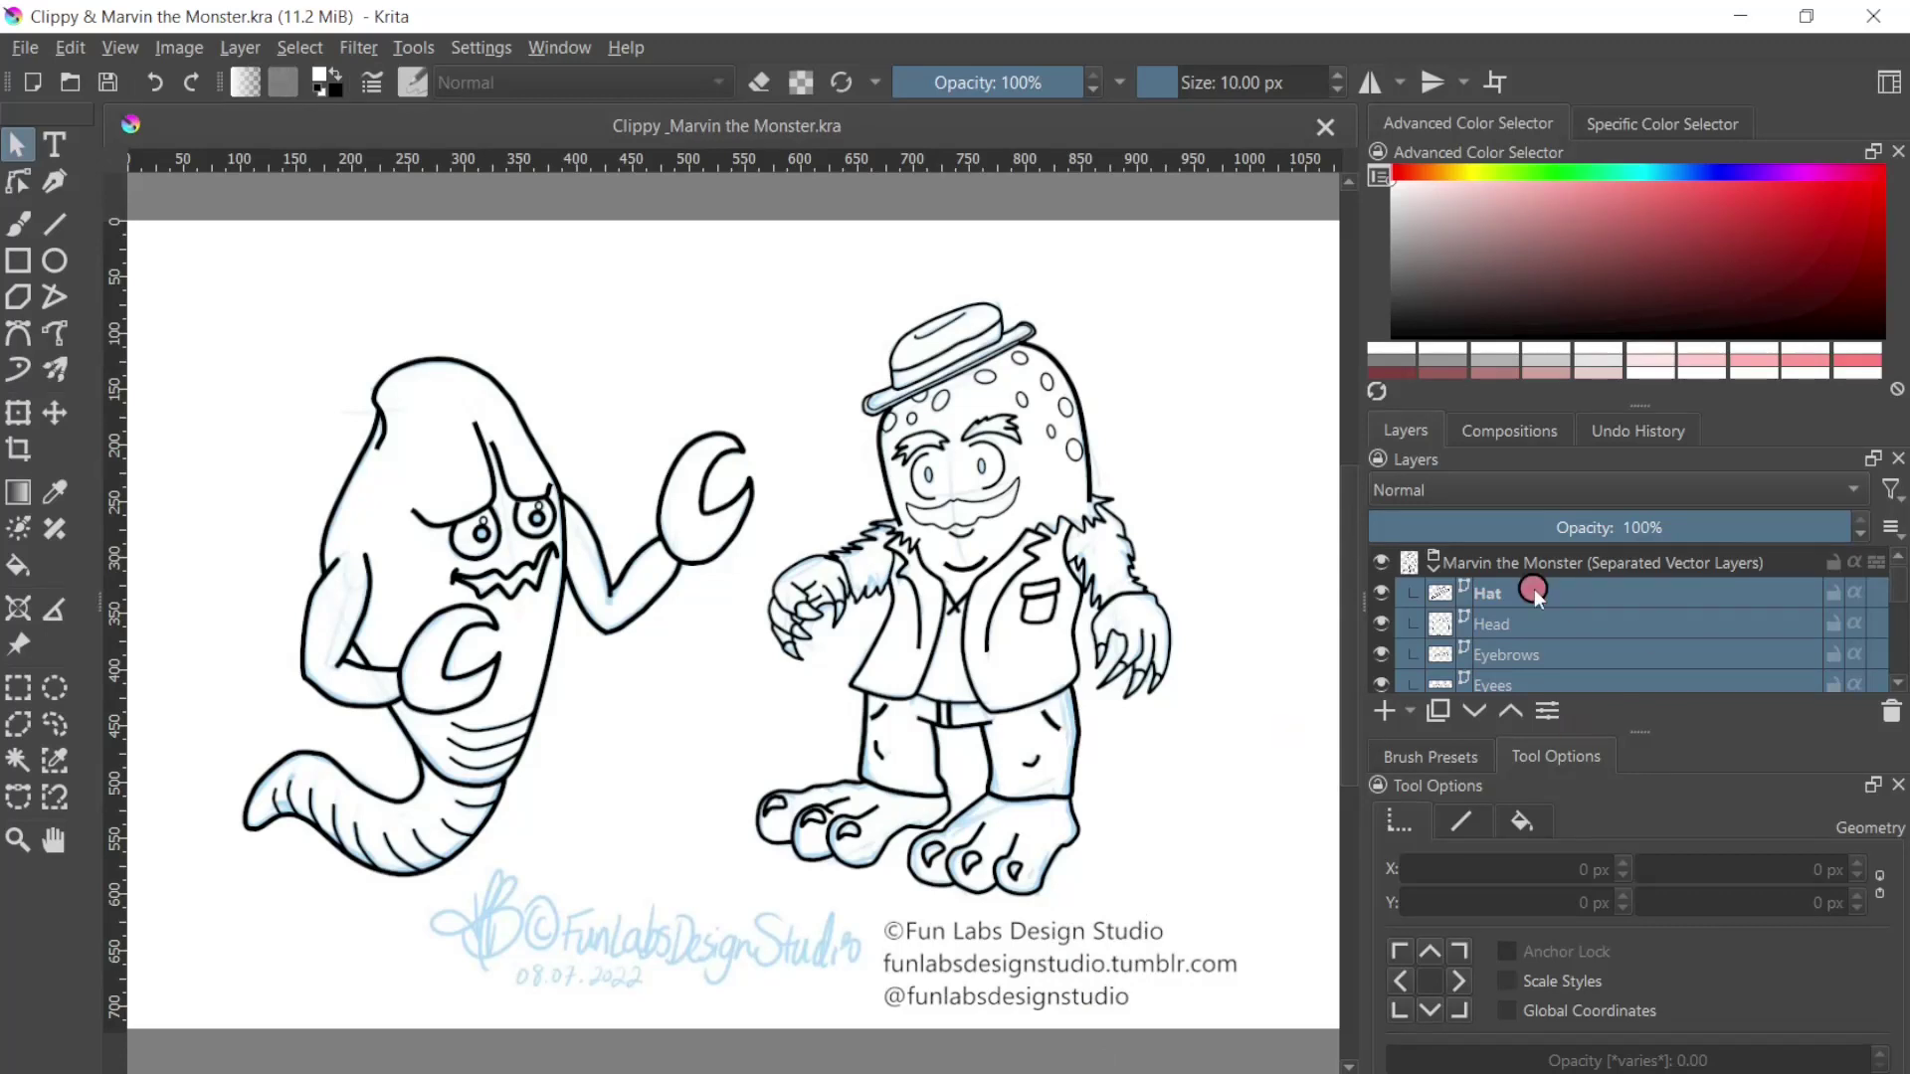
Step: Select all of Marvin's separated body-part layers, from Hat through Right Foot
left_click(1502, 600)
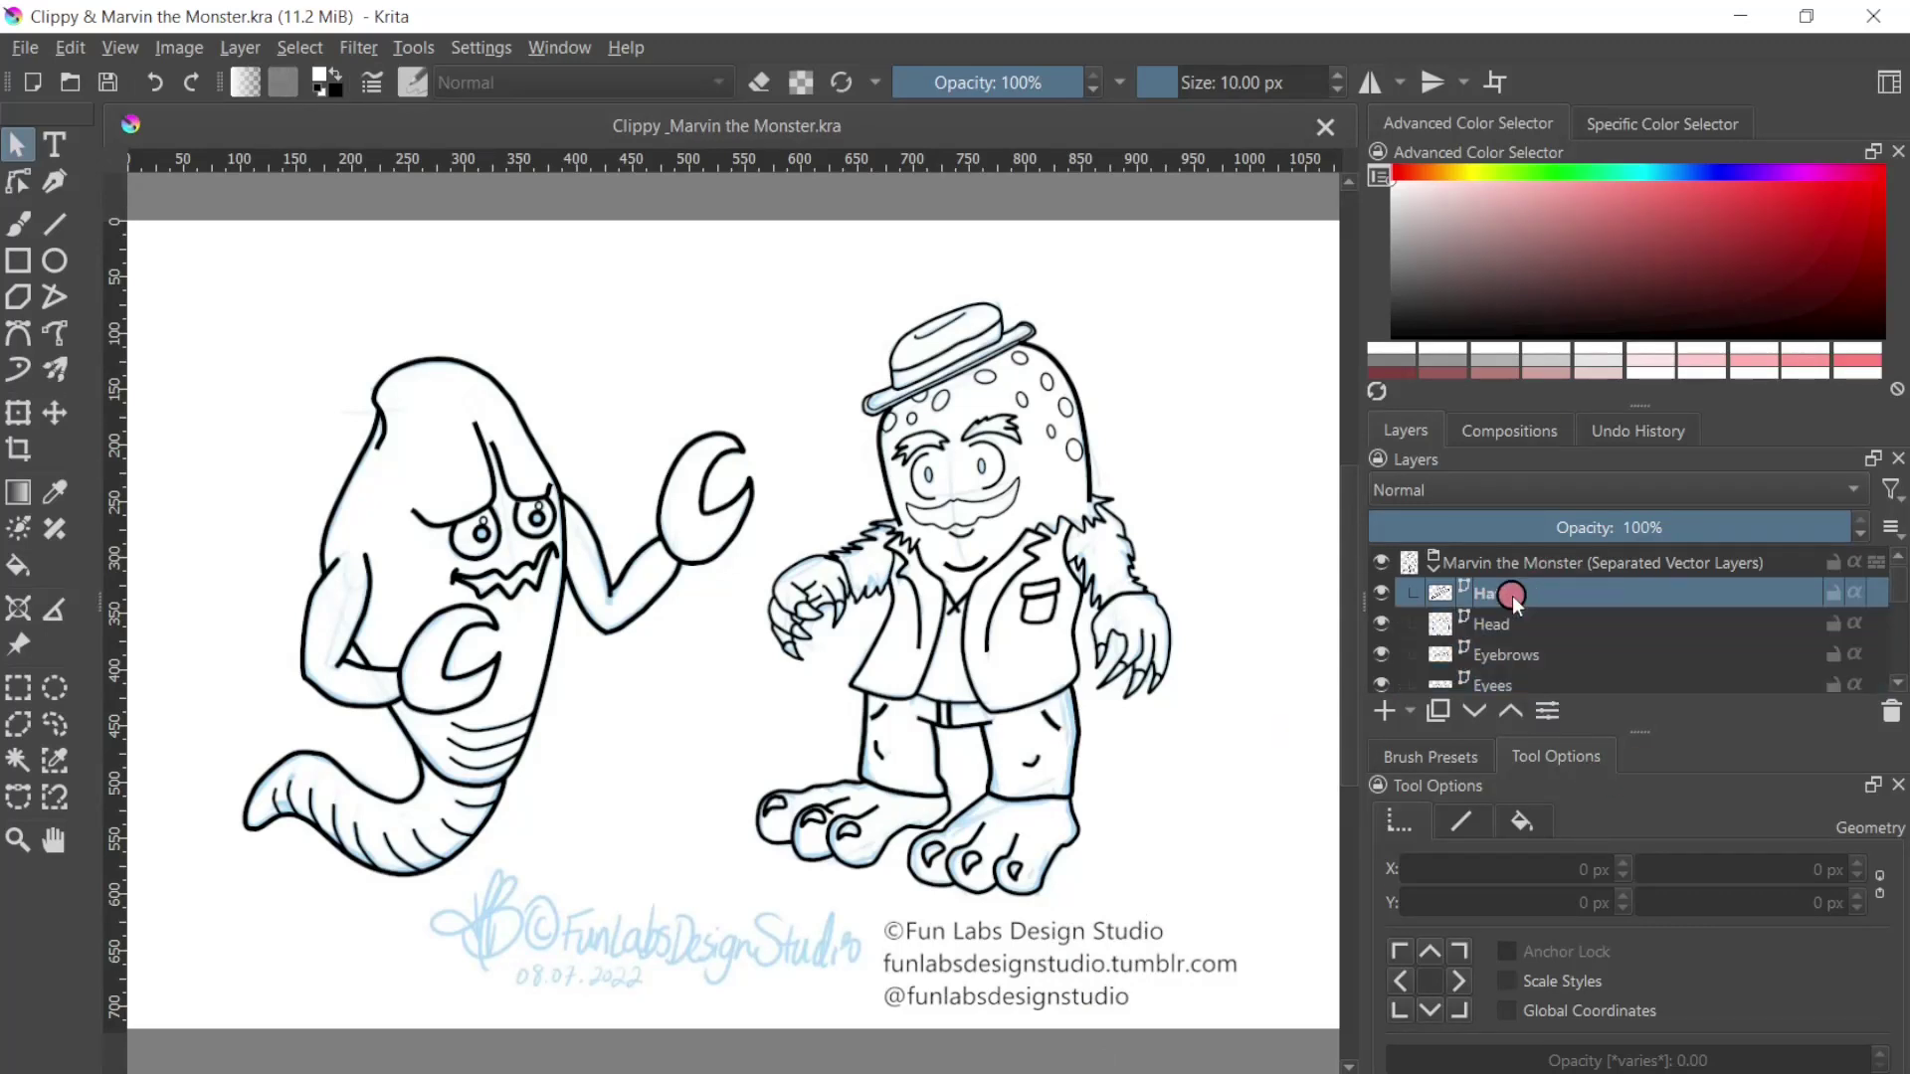
scroll(1893, 694, "down", 3)
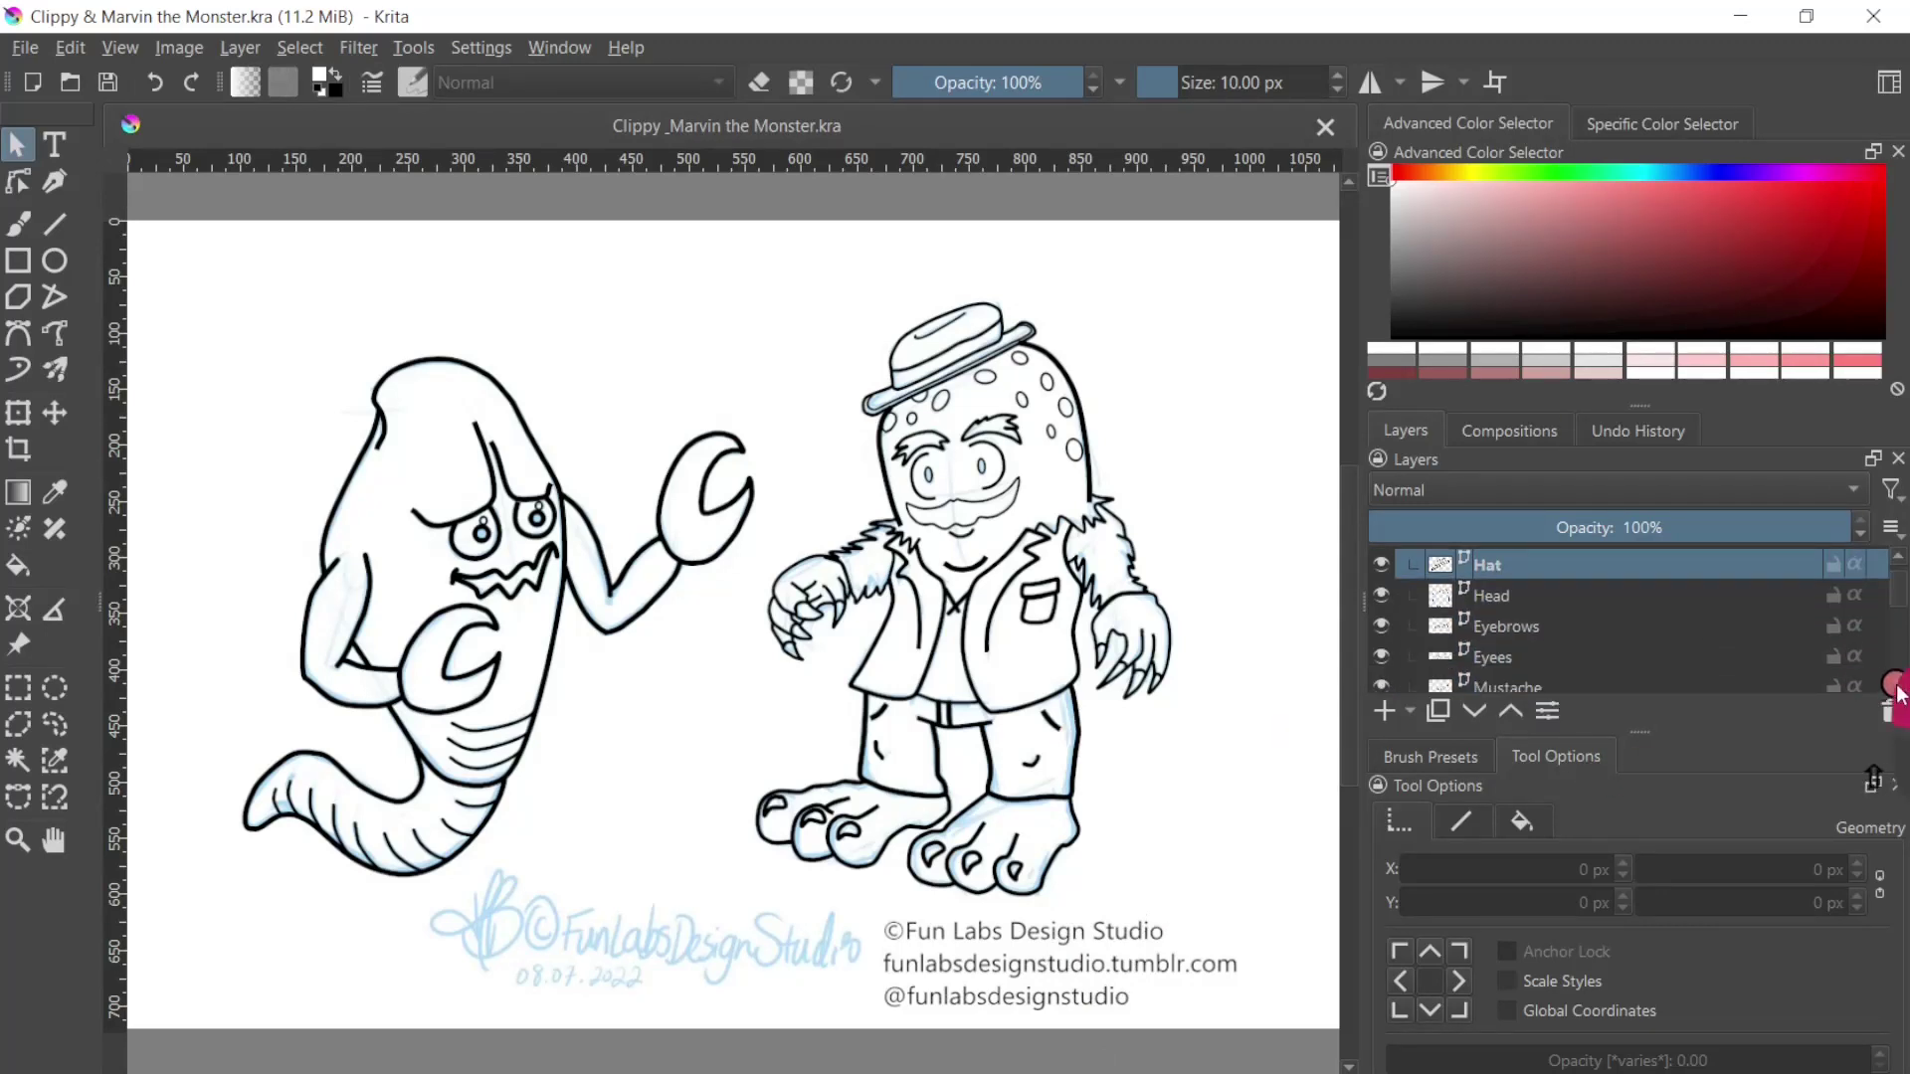
scroll(1898, 693, "down", 5)
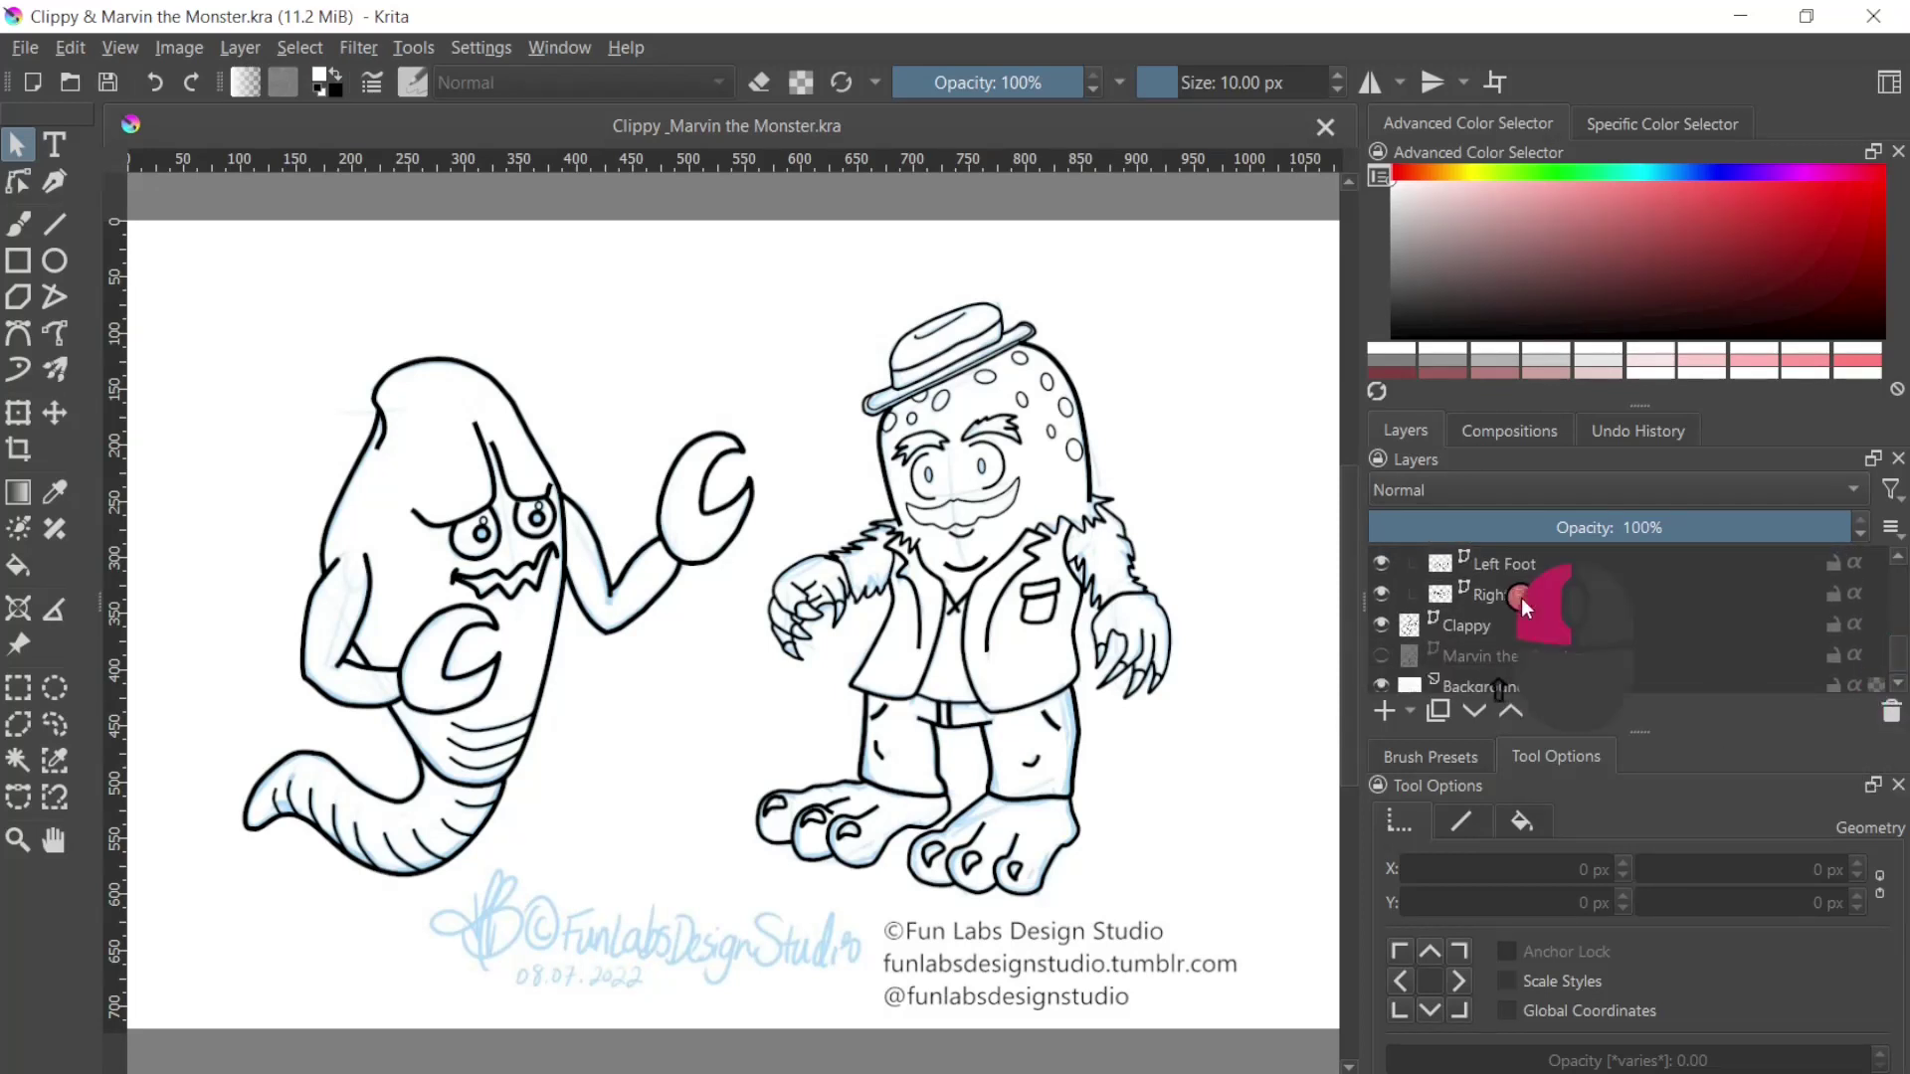
left_click_drag(1520, 564, 1519, 599)
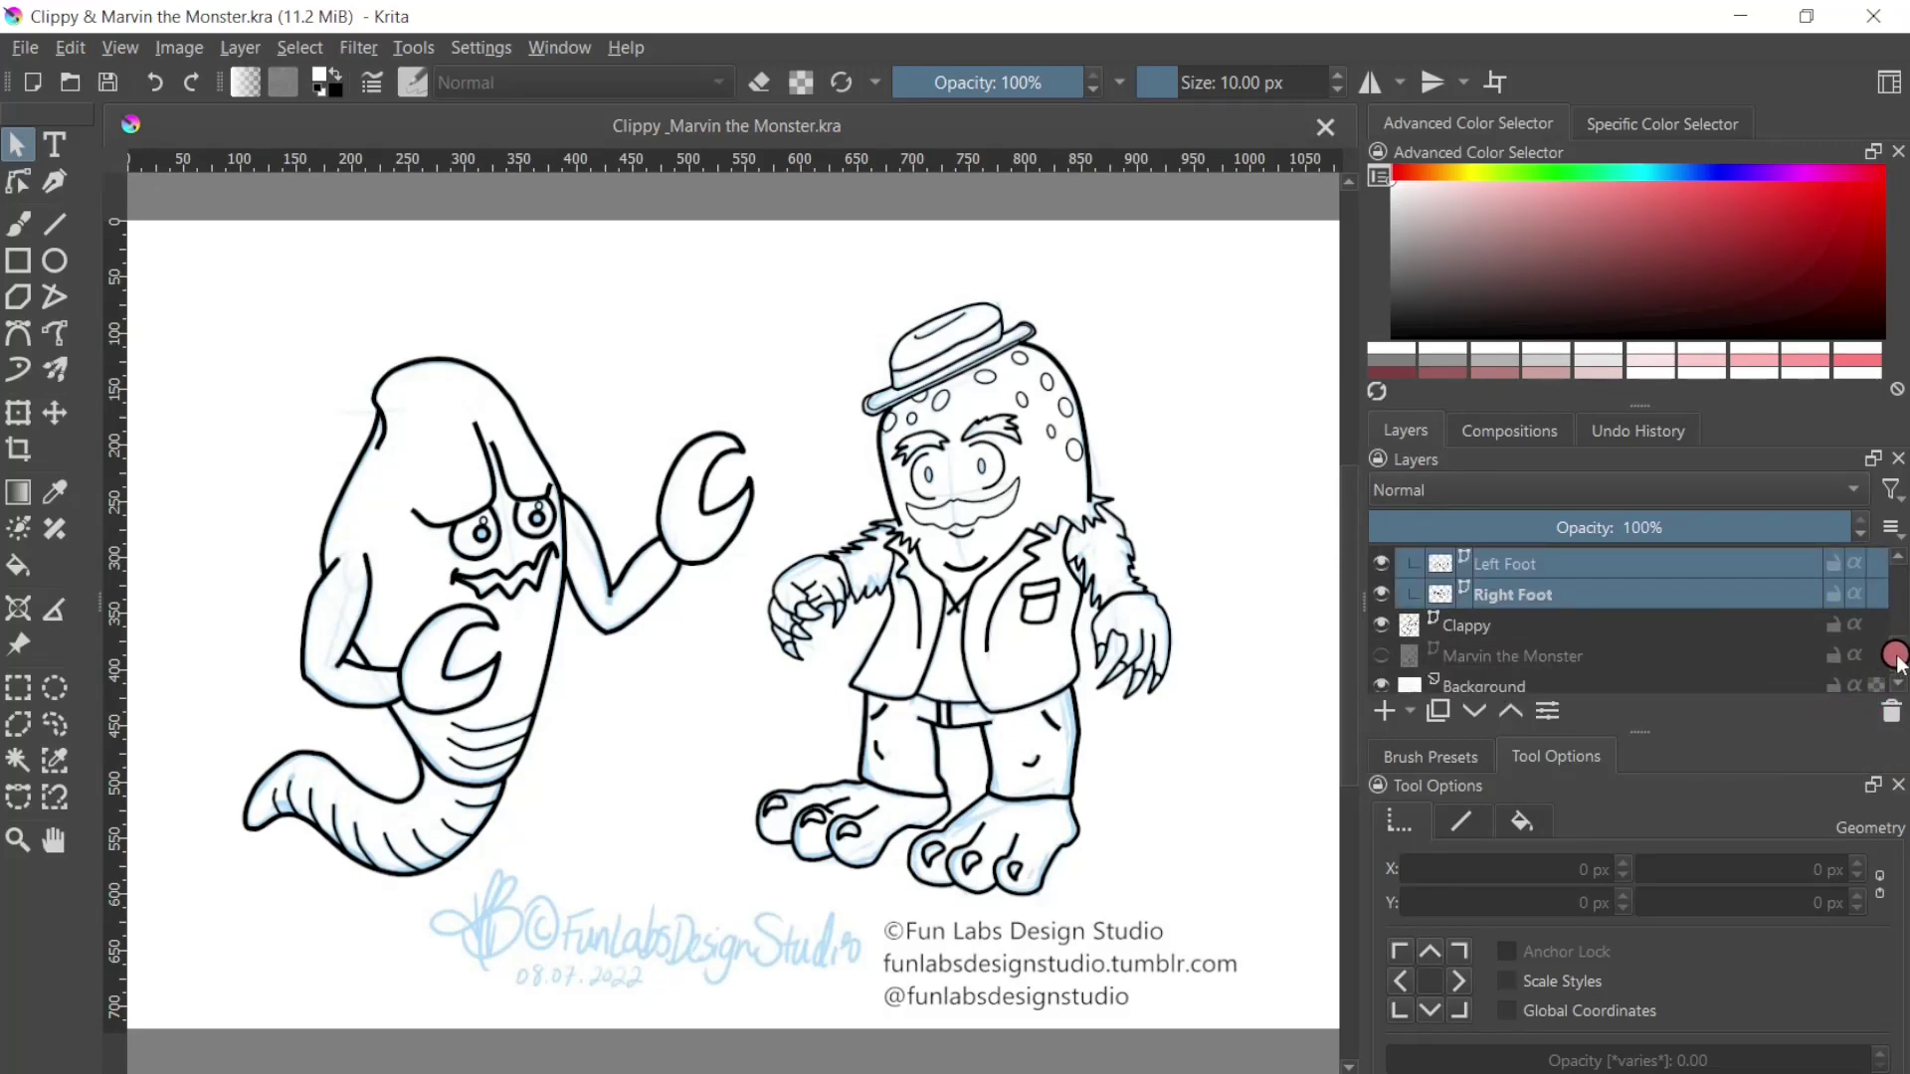
left_click_drag(1898, 657, 1900, 564)
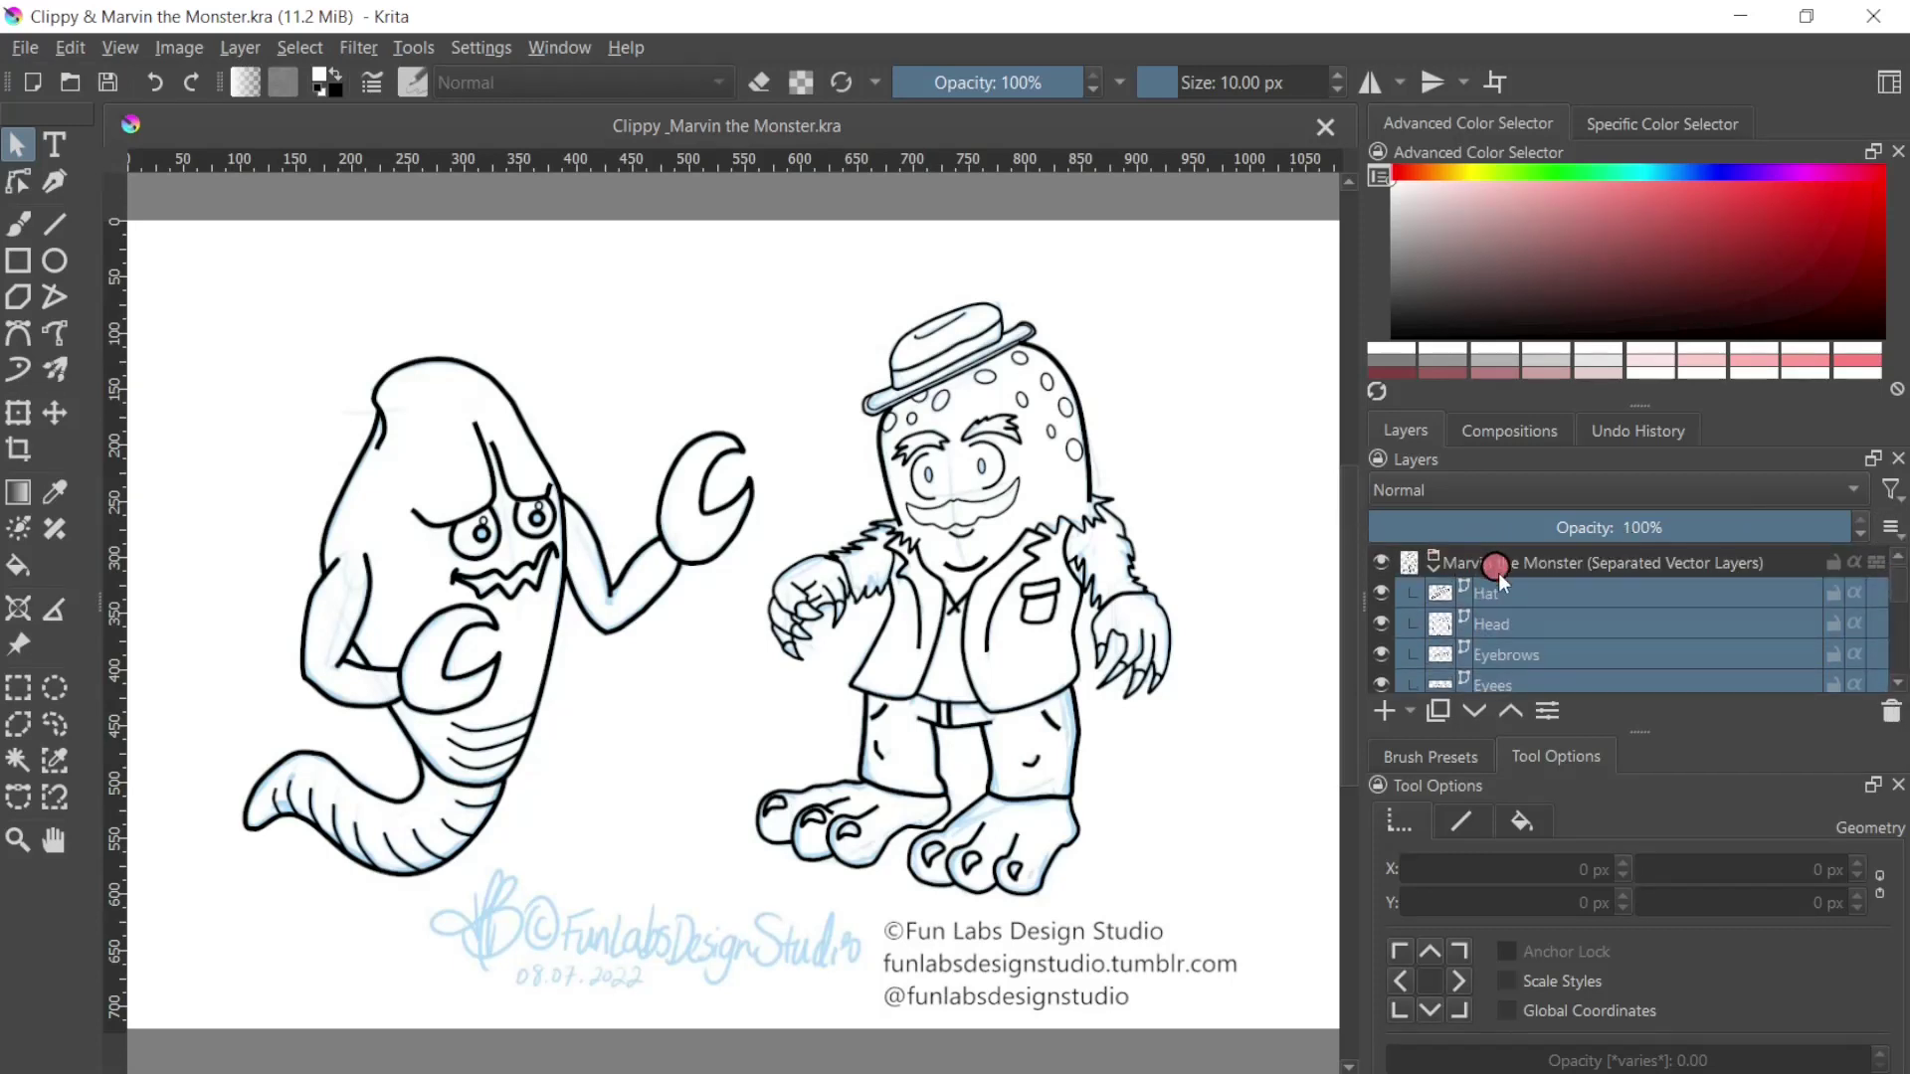
Step: Reduce the layer selection to Hat and collapse the Marvin the Monster (Separated Vector Layers) group
left_click(1409, 710)
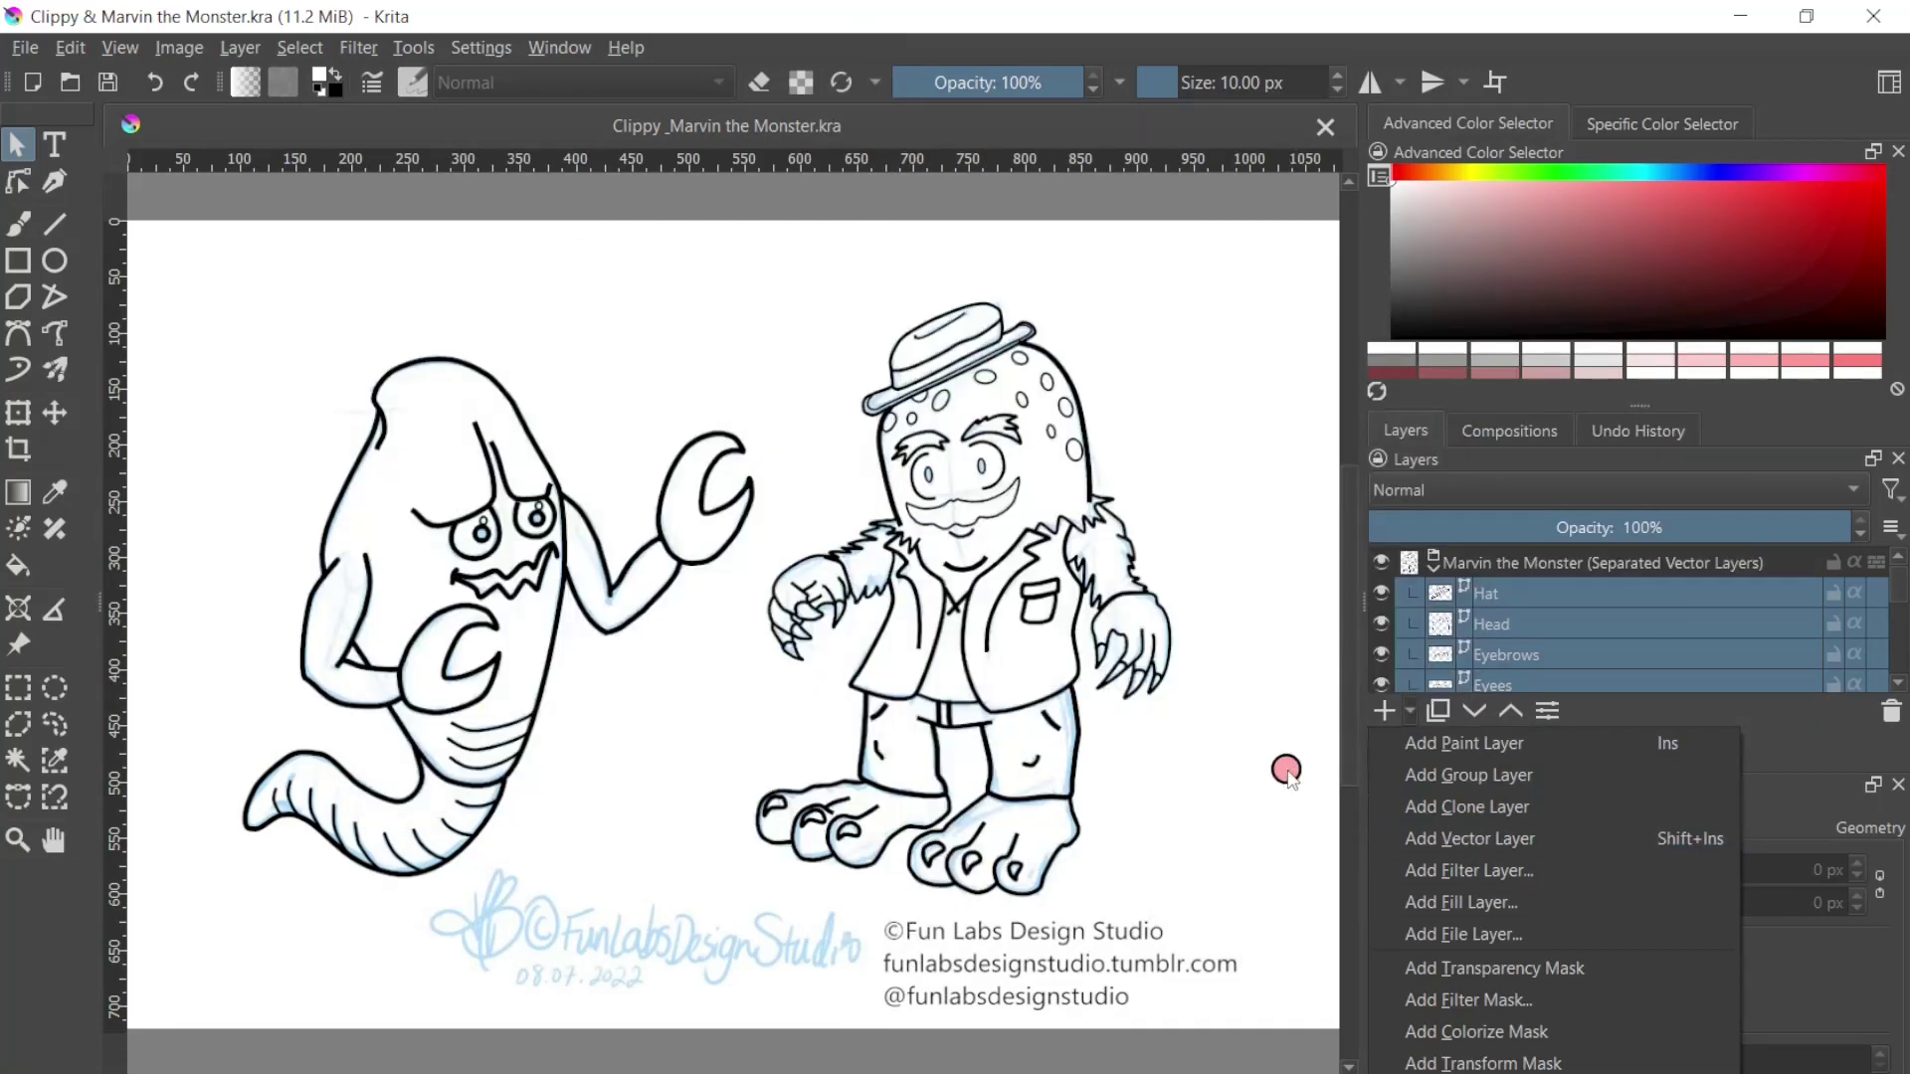
left_click(1311, 865)
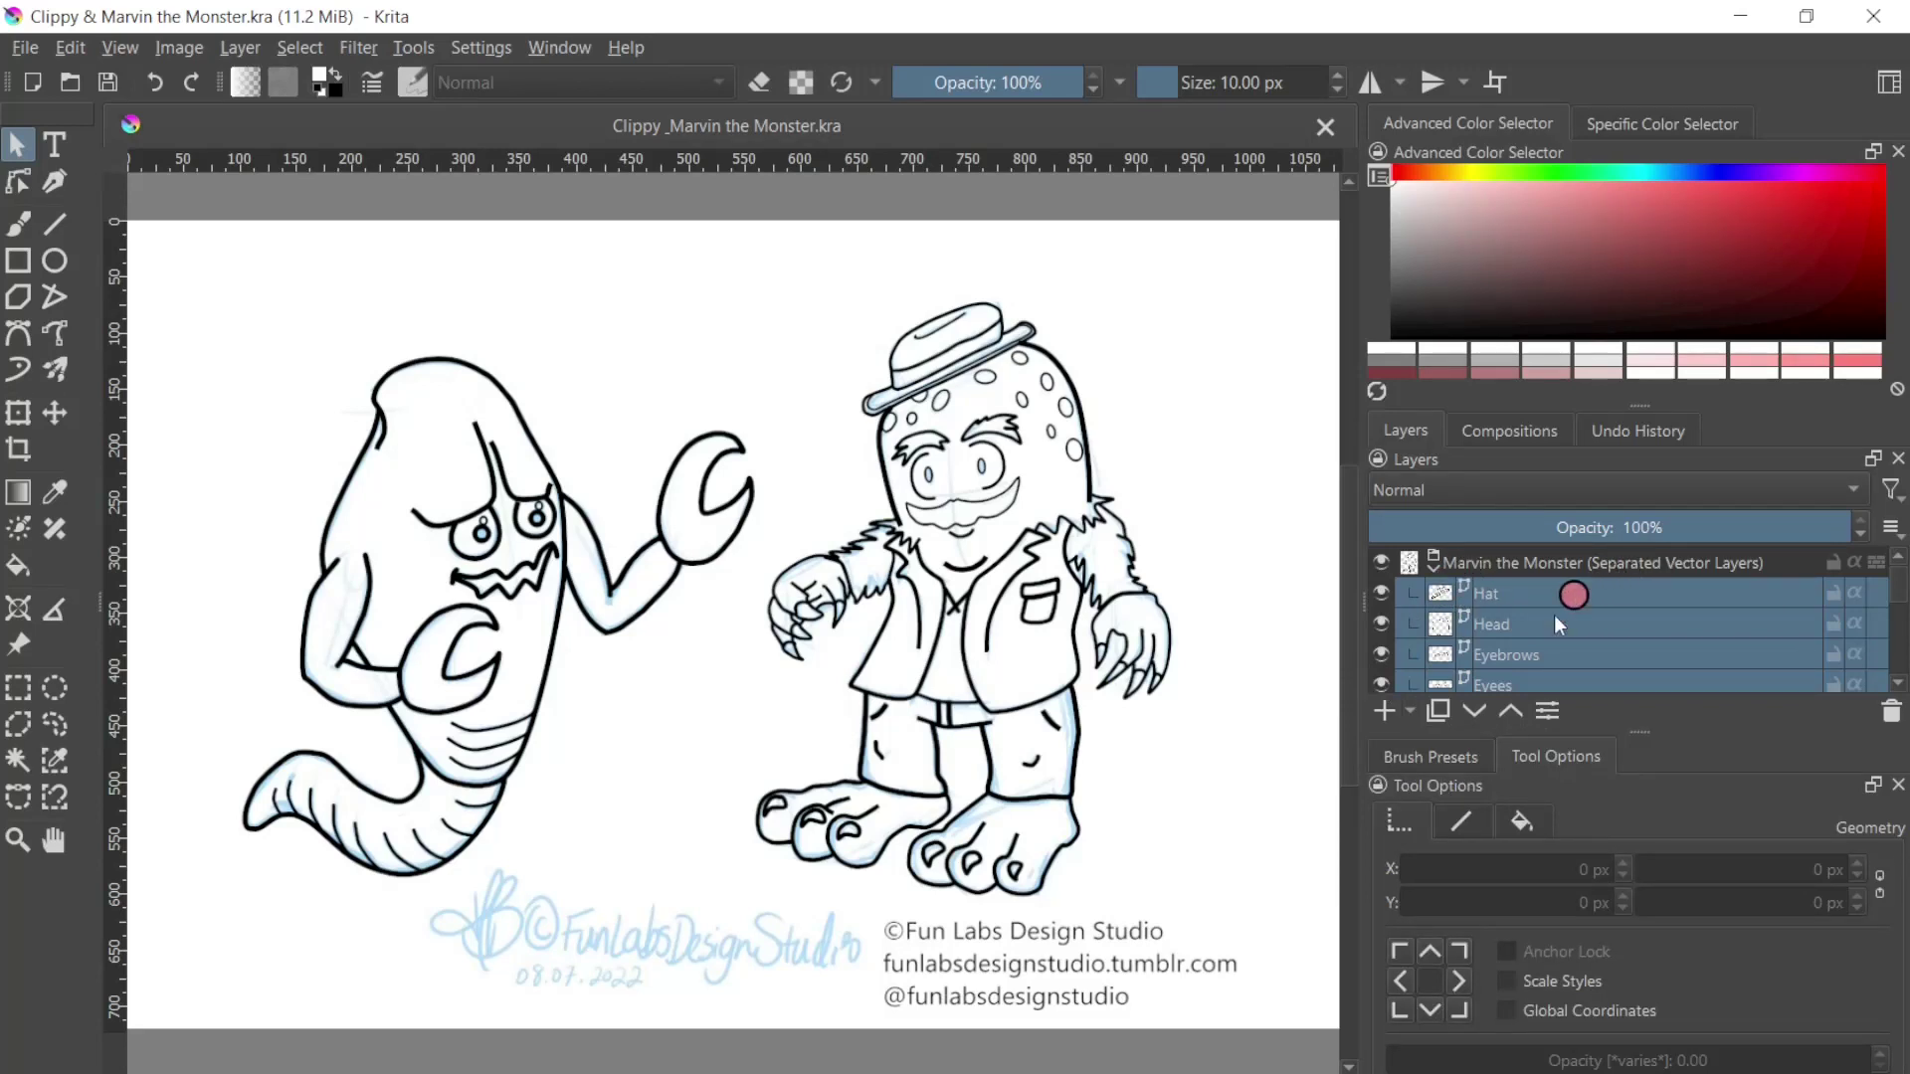
left_click(1488, 589)
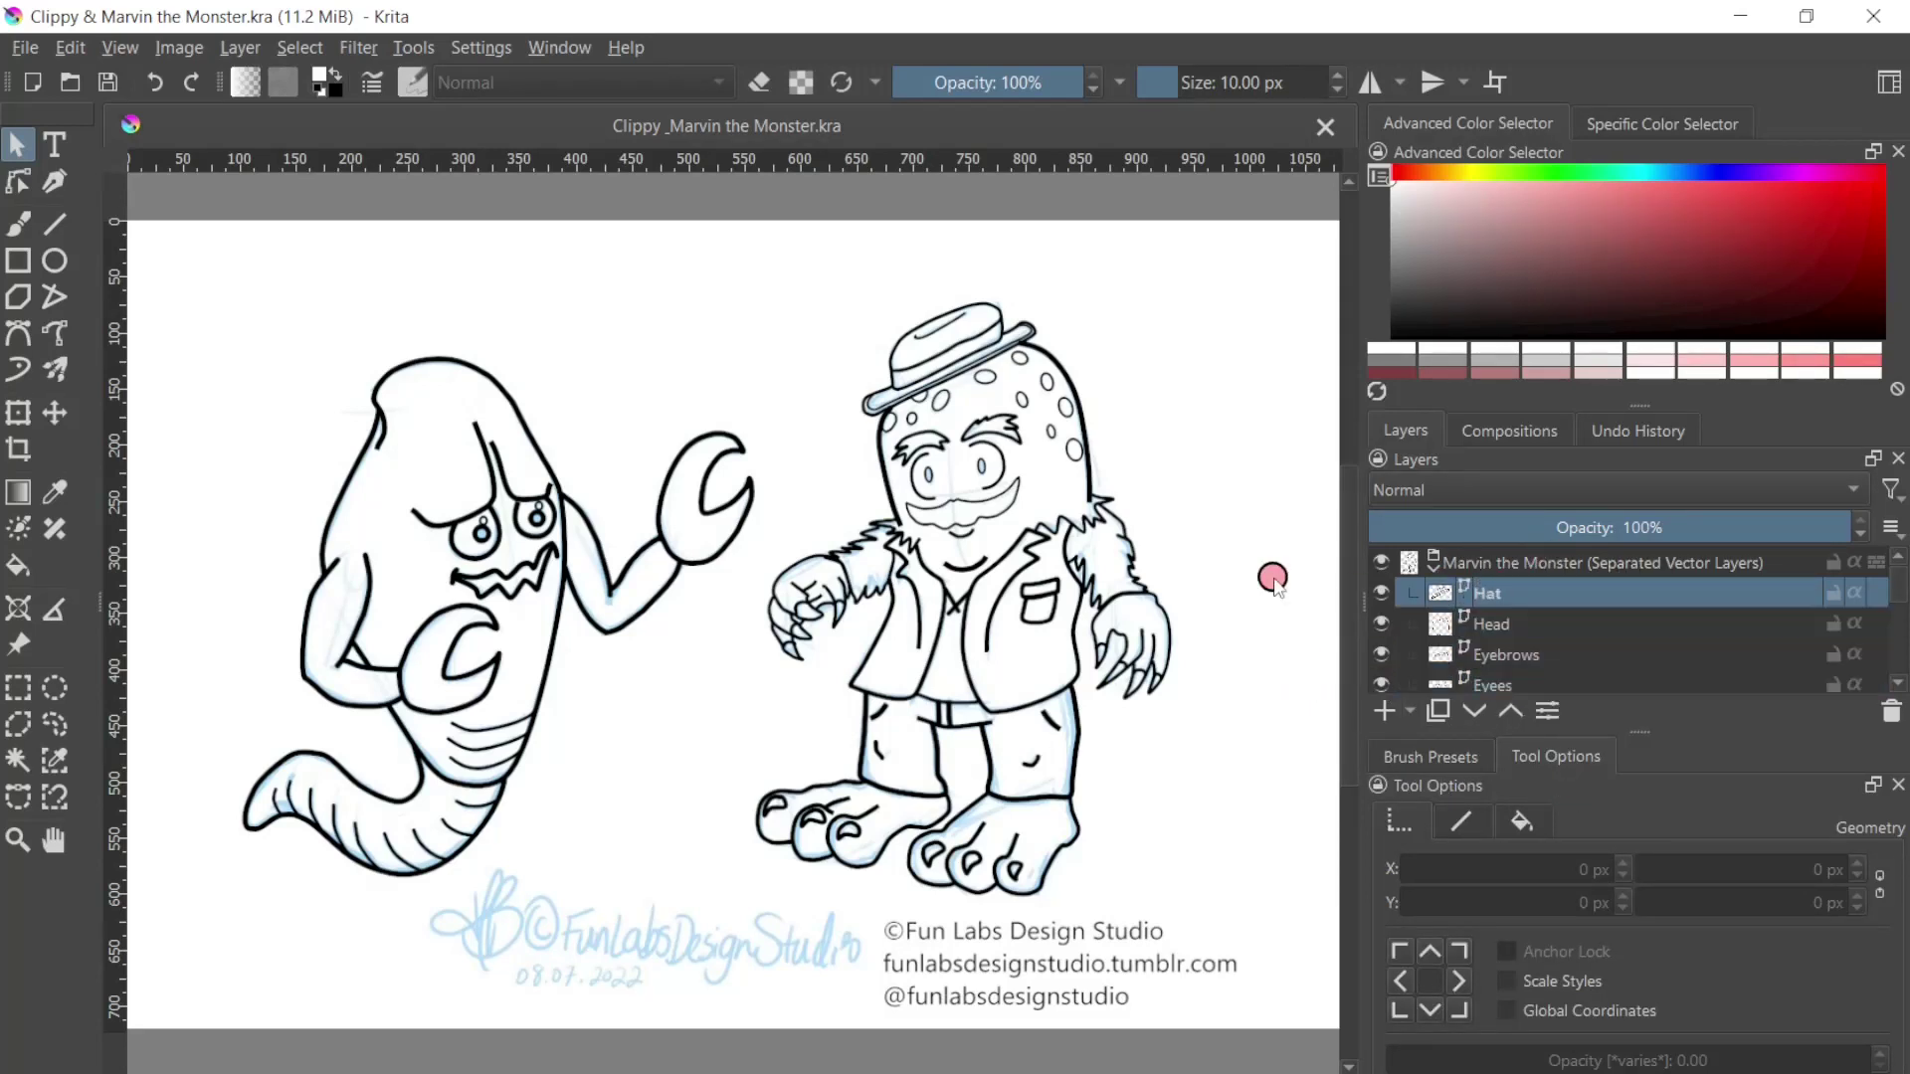
left_click(1433, 564)
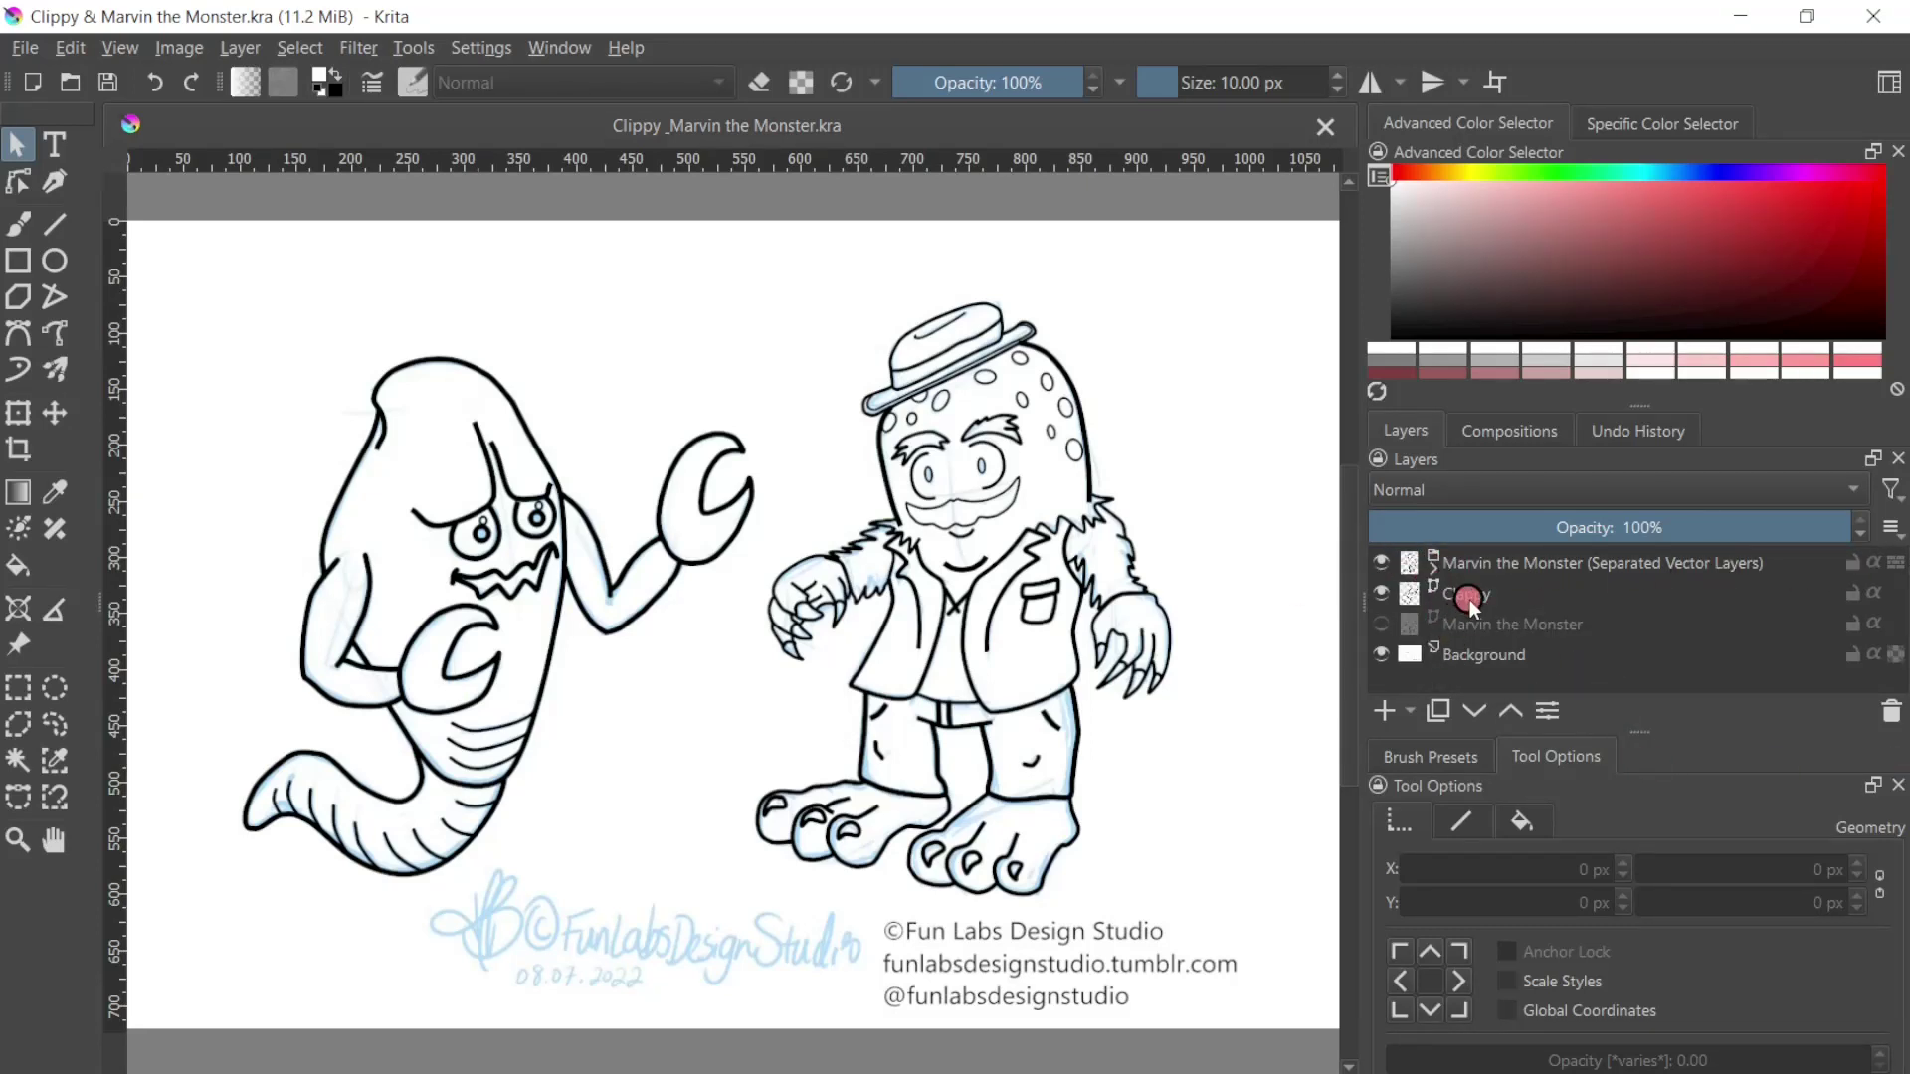
Step: Try the free transform on the whole Clappy layer, toggling the layer's visibility off and on
left_click(18, 412)
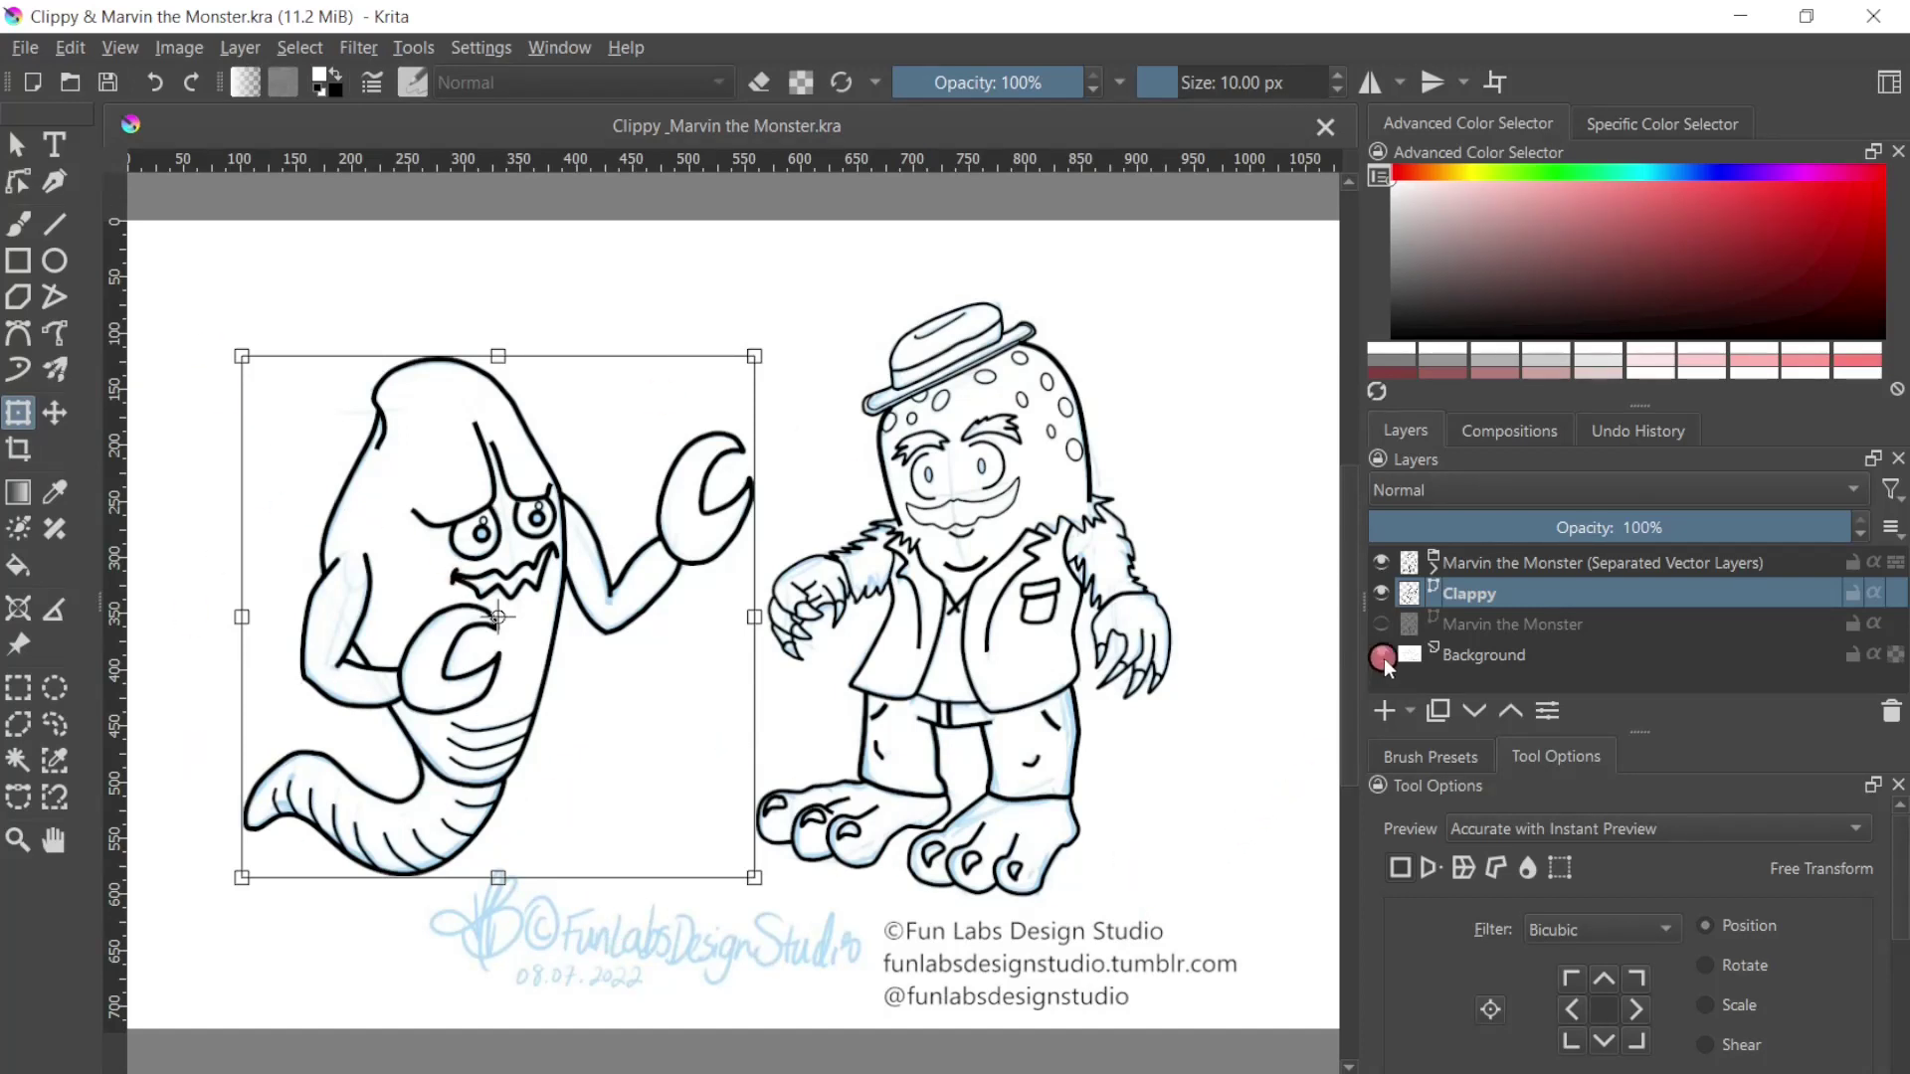
left_click(1382, 593)
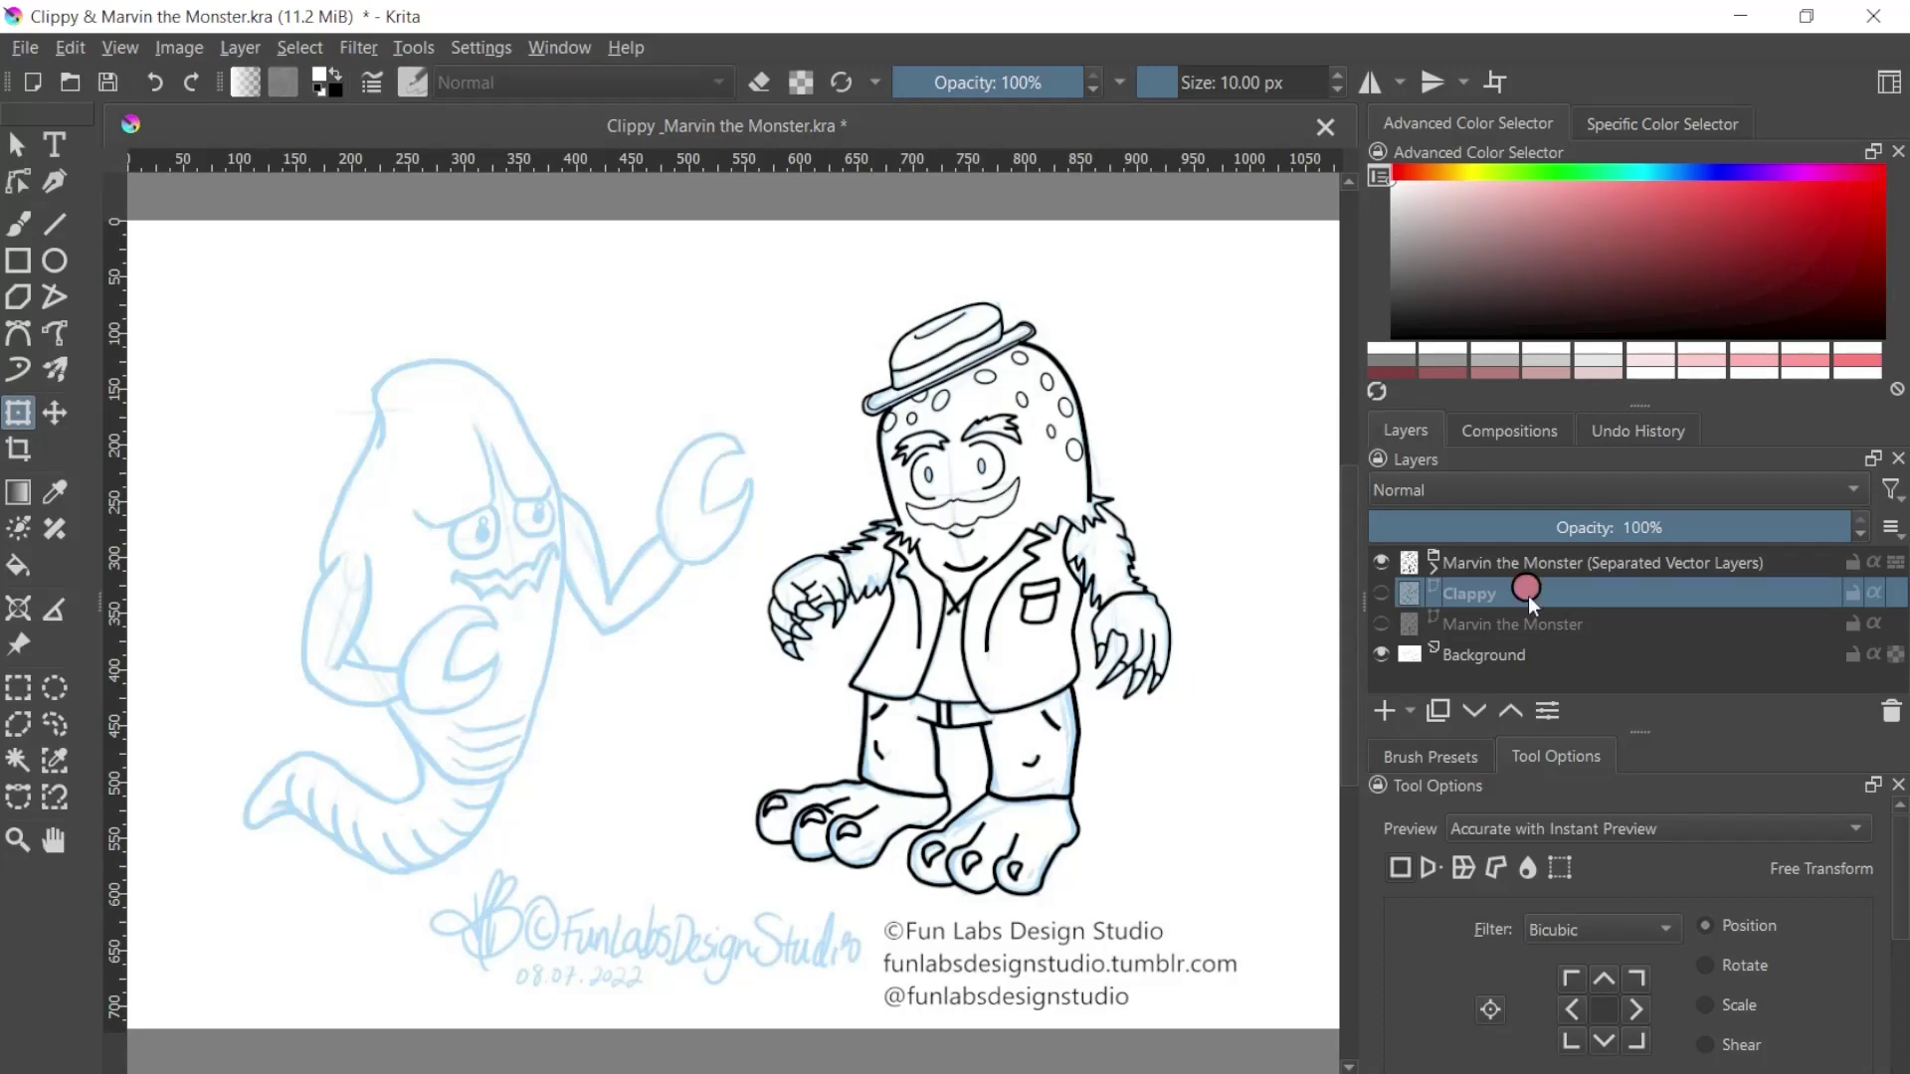
left_click(1382, 596)
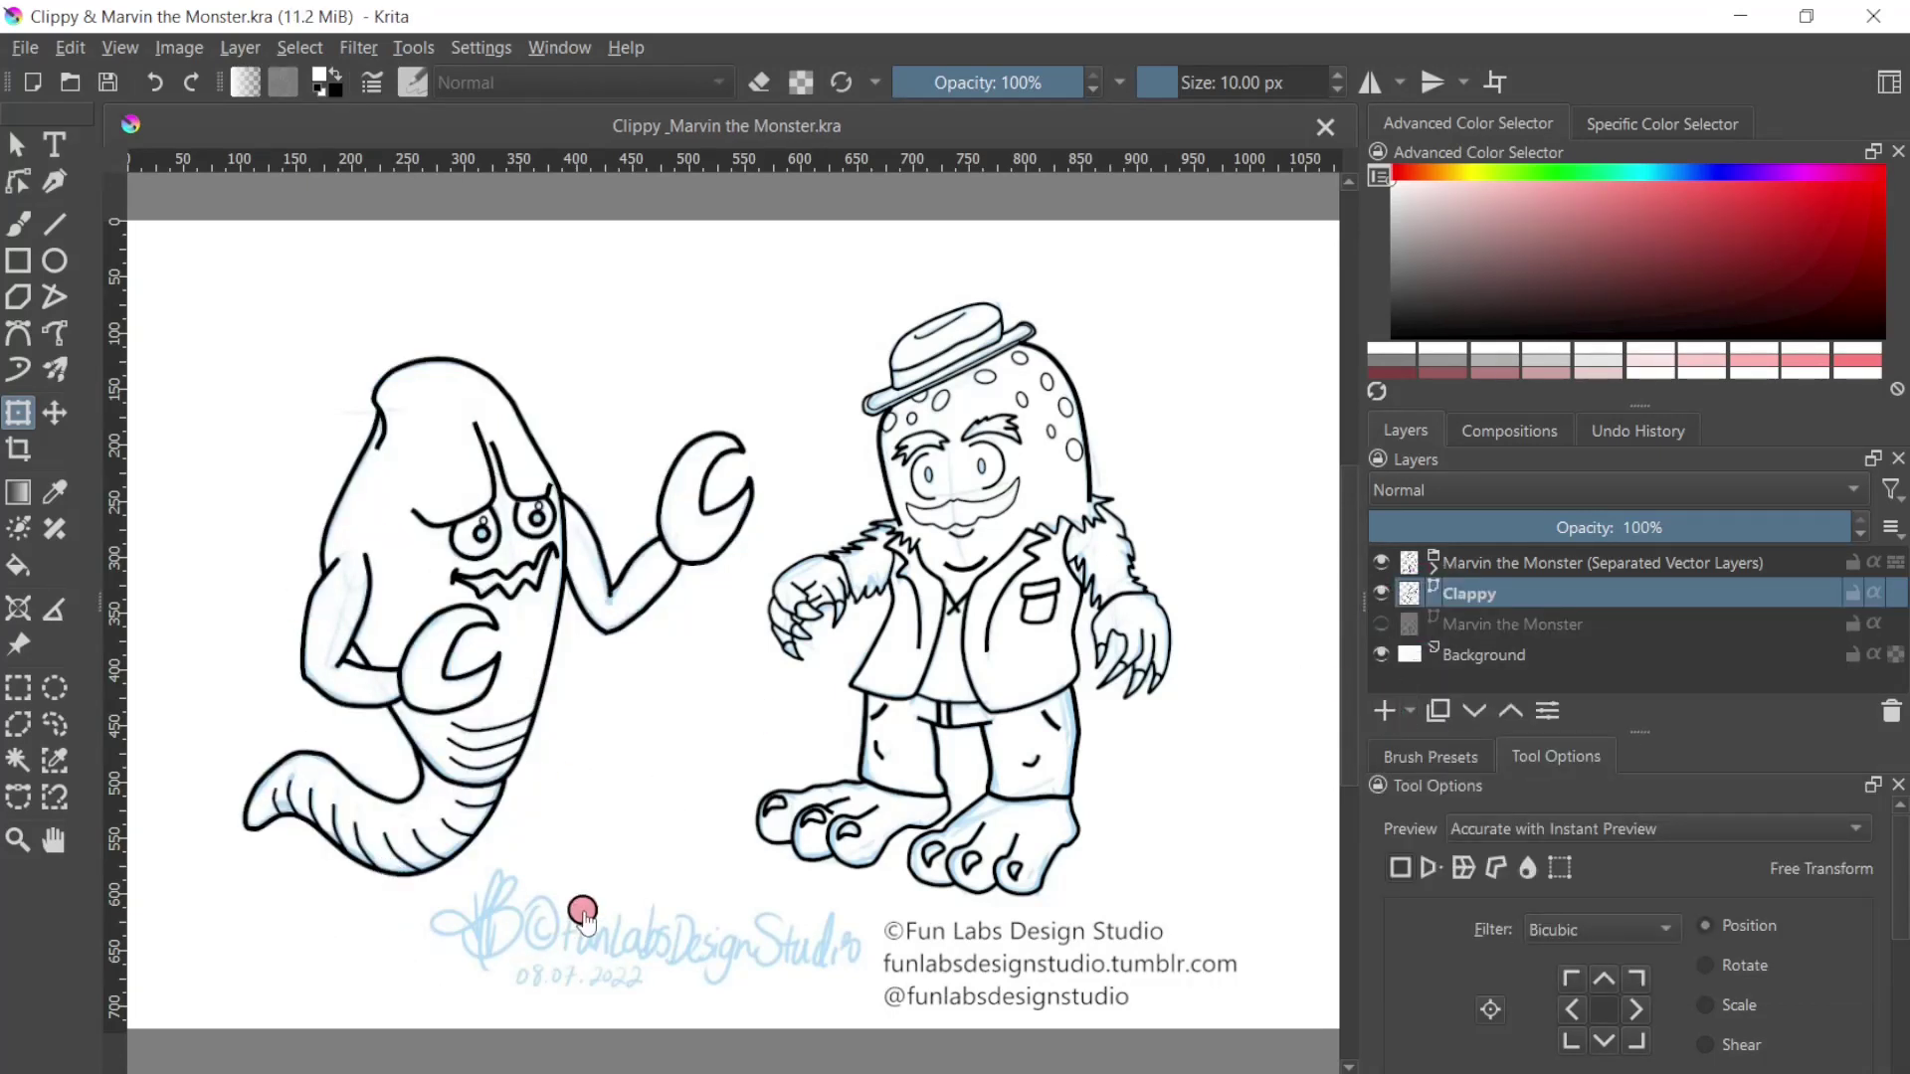
left_click(546, 561)
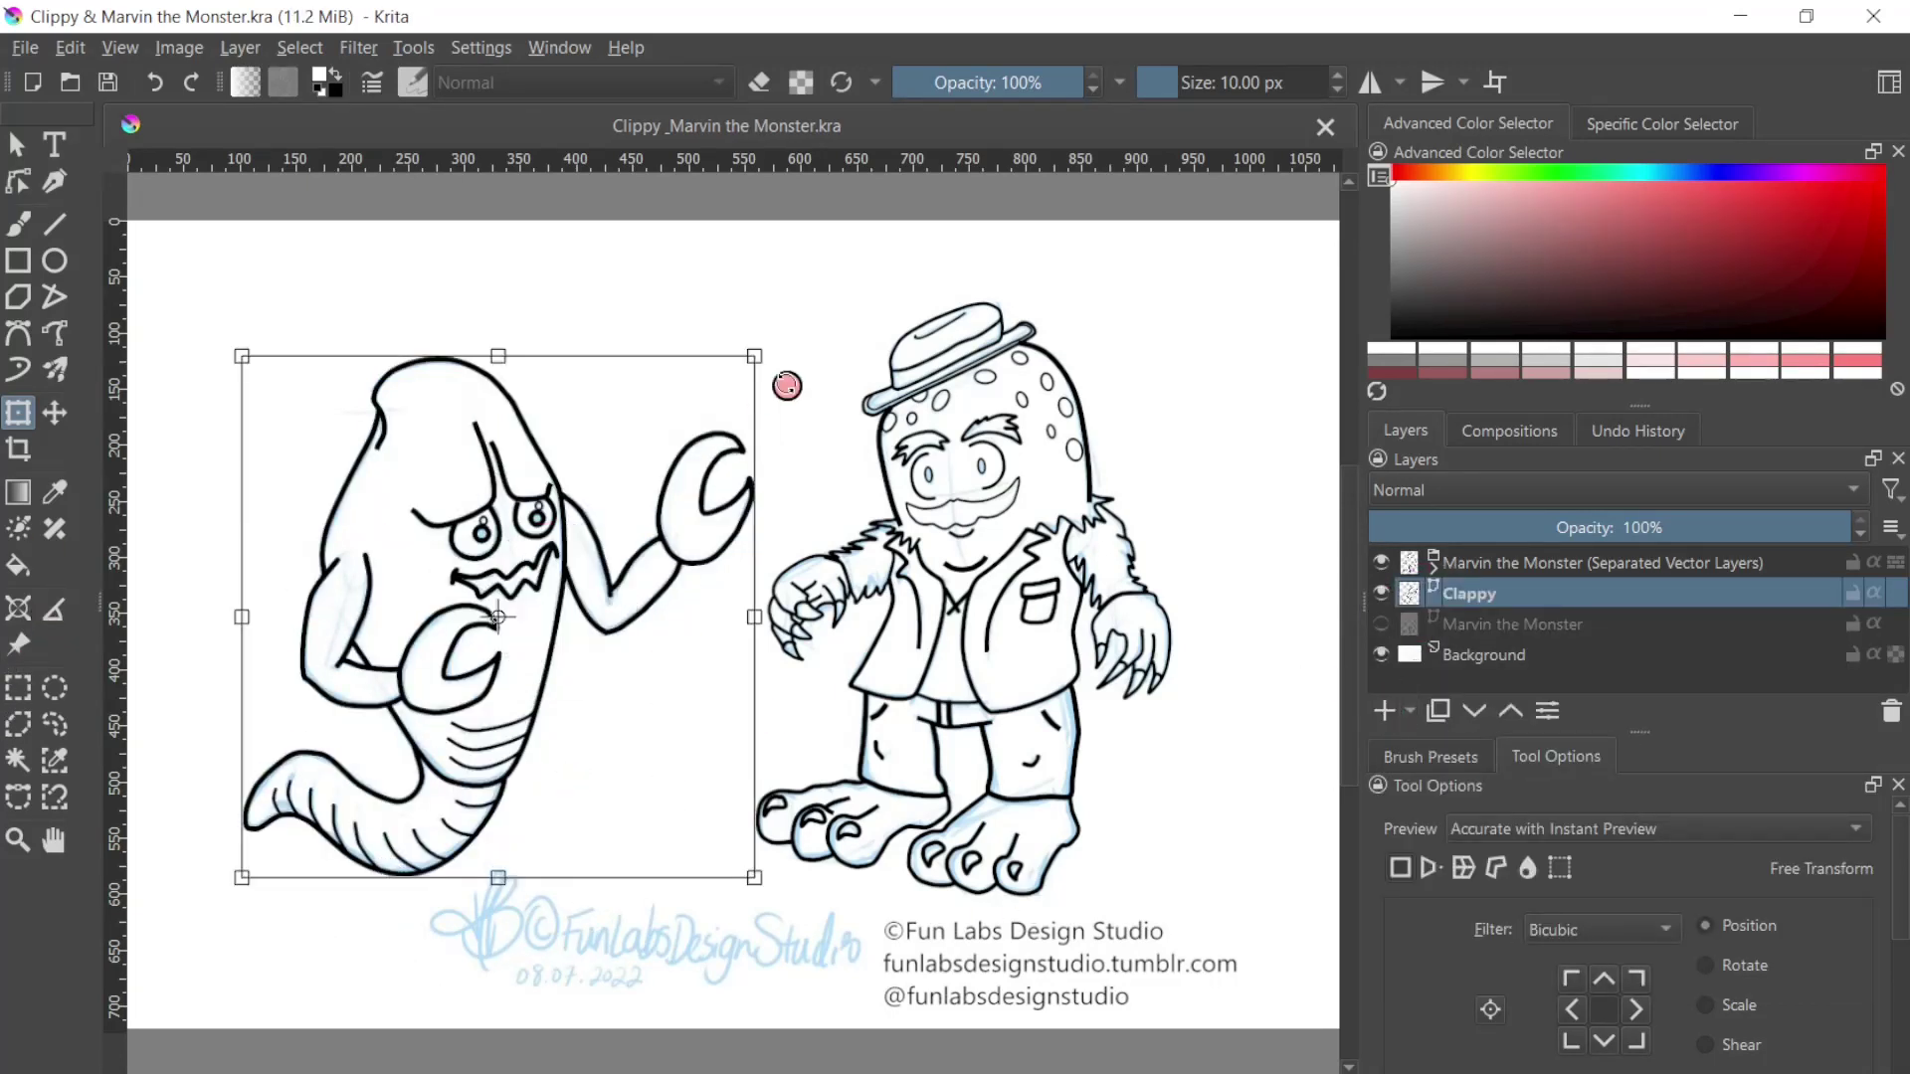
mouse_move(791, 358)
left_mouse_down()
mouse_move(726, 319)
mouse_move(786, 323)
mouse_move(798, 355)
left_mouse_up()
key("Return")
Step: Hide the Clappy and Background layers, leaving only Marvin's separated vector group on the canvas
left_click(1381, 593)
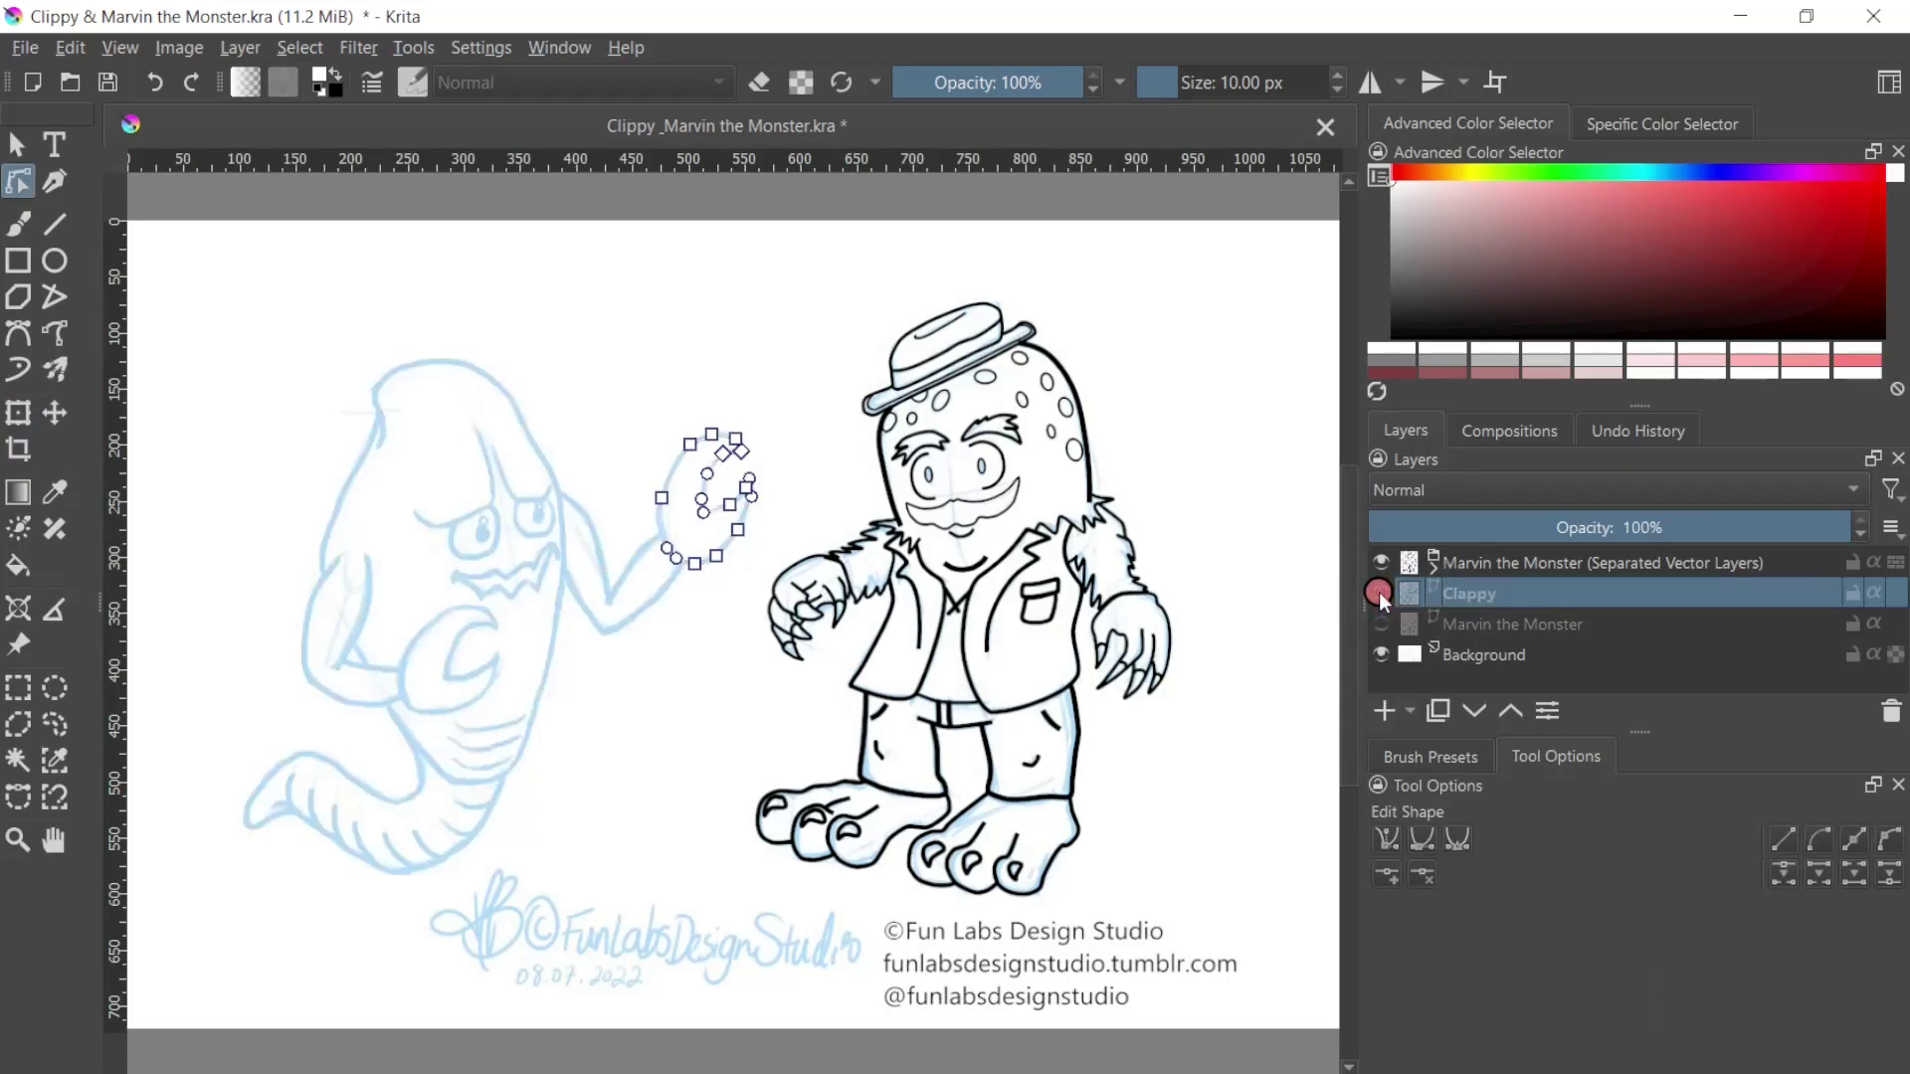
left_click(707, 602)
left_click(18, 145)
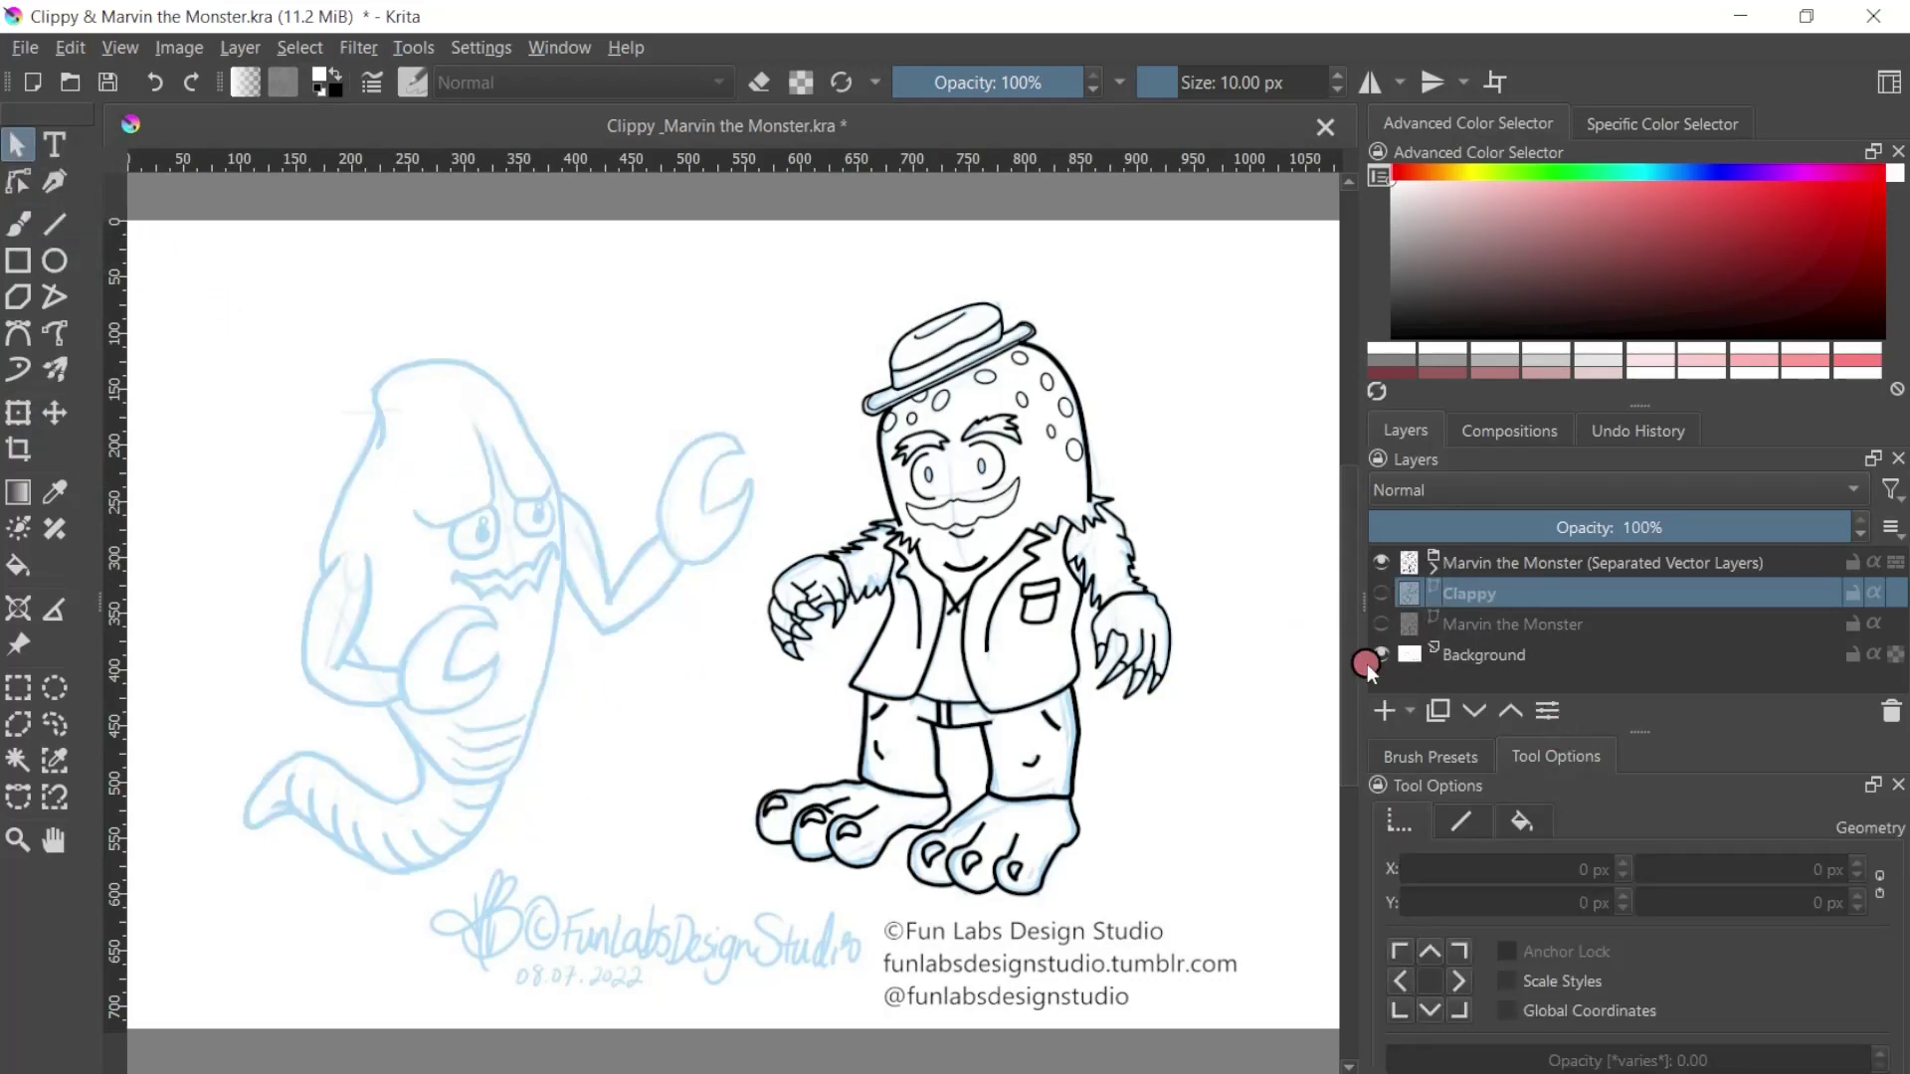
left_click(1380, 652)
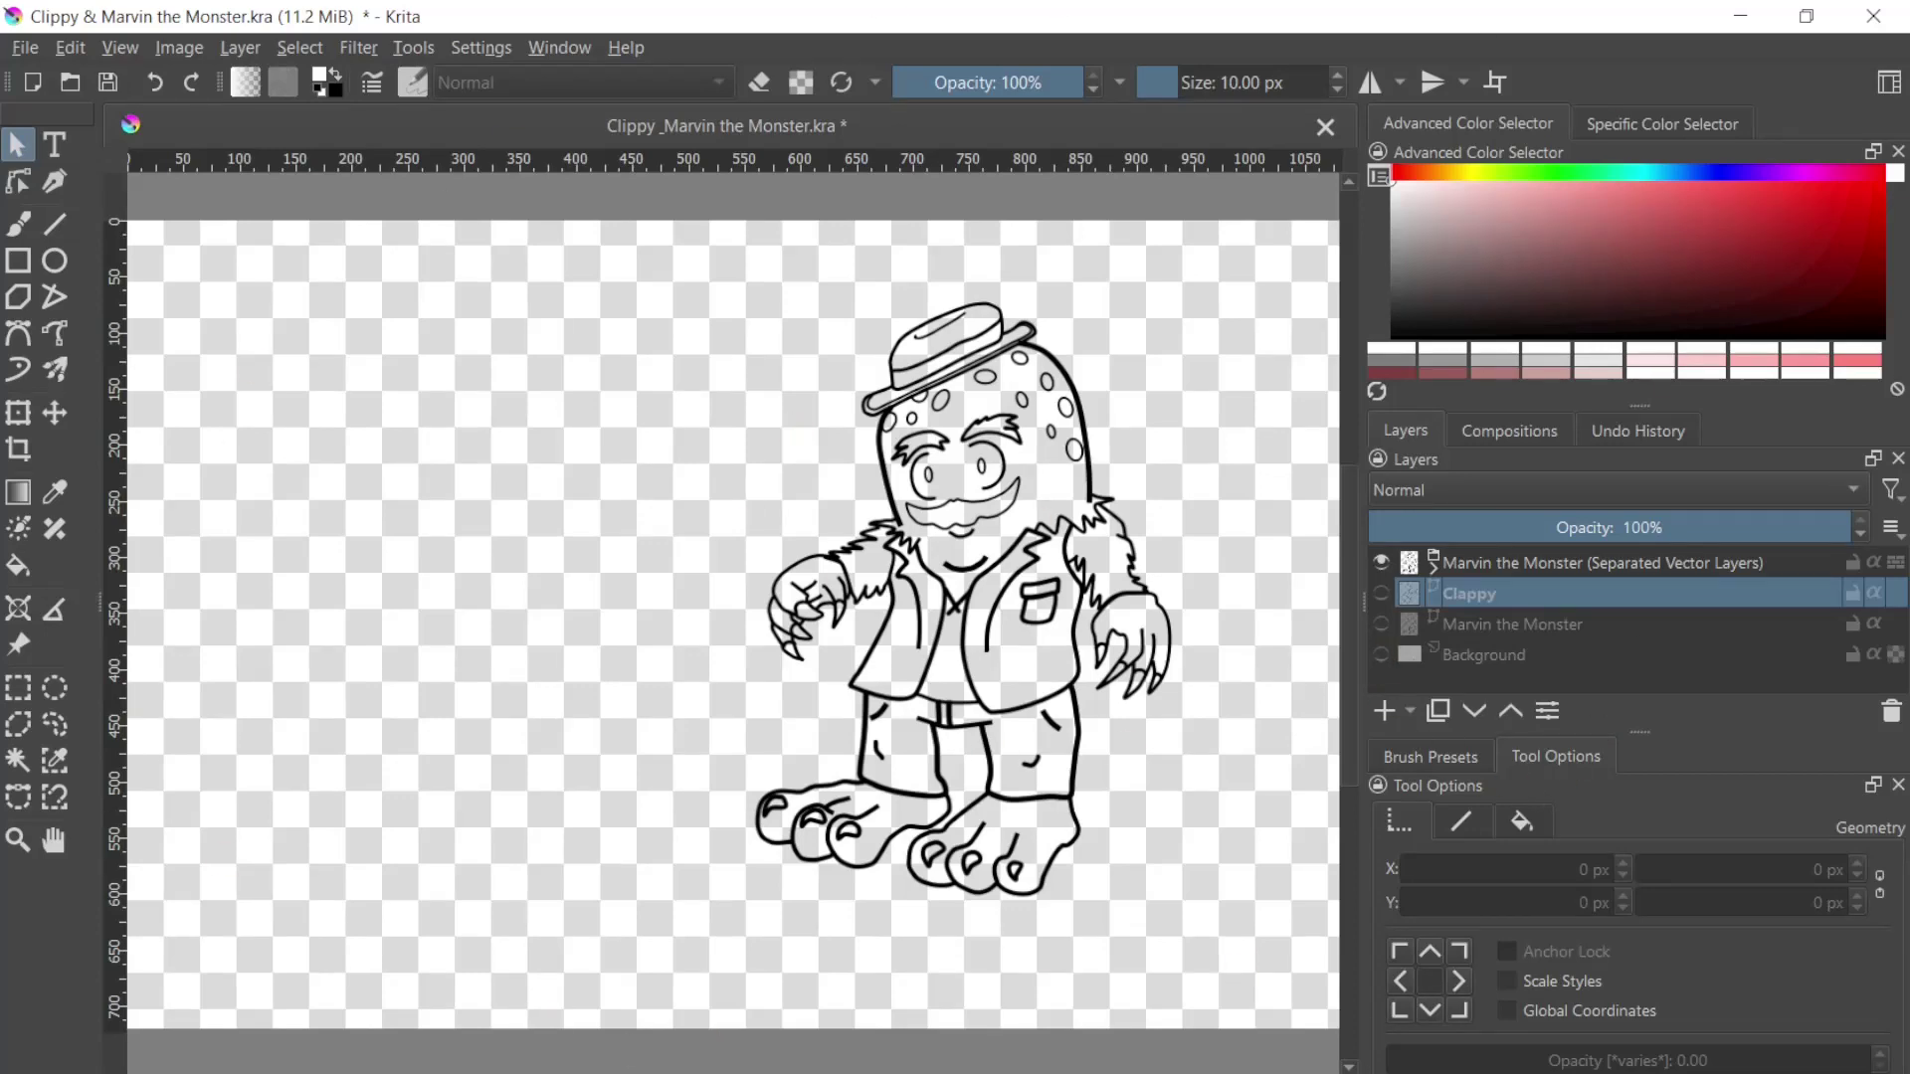
Step: Crop the image around Marvin to 450 x 685 px, starting at X 519 px and Y 0 px
mouse_move(1181, 840)
left_mouse_down()
mouse_move(1062, 901)
mouse_move(1107, 790)
left_mouse_up()
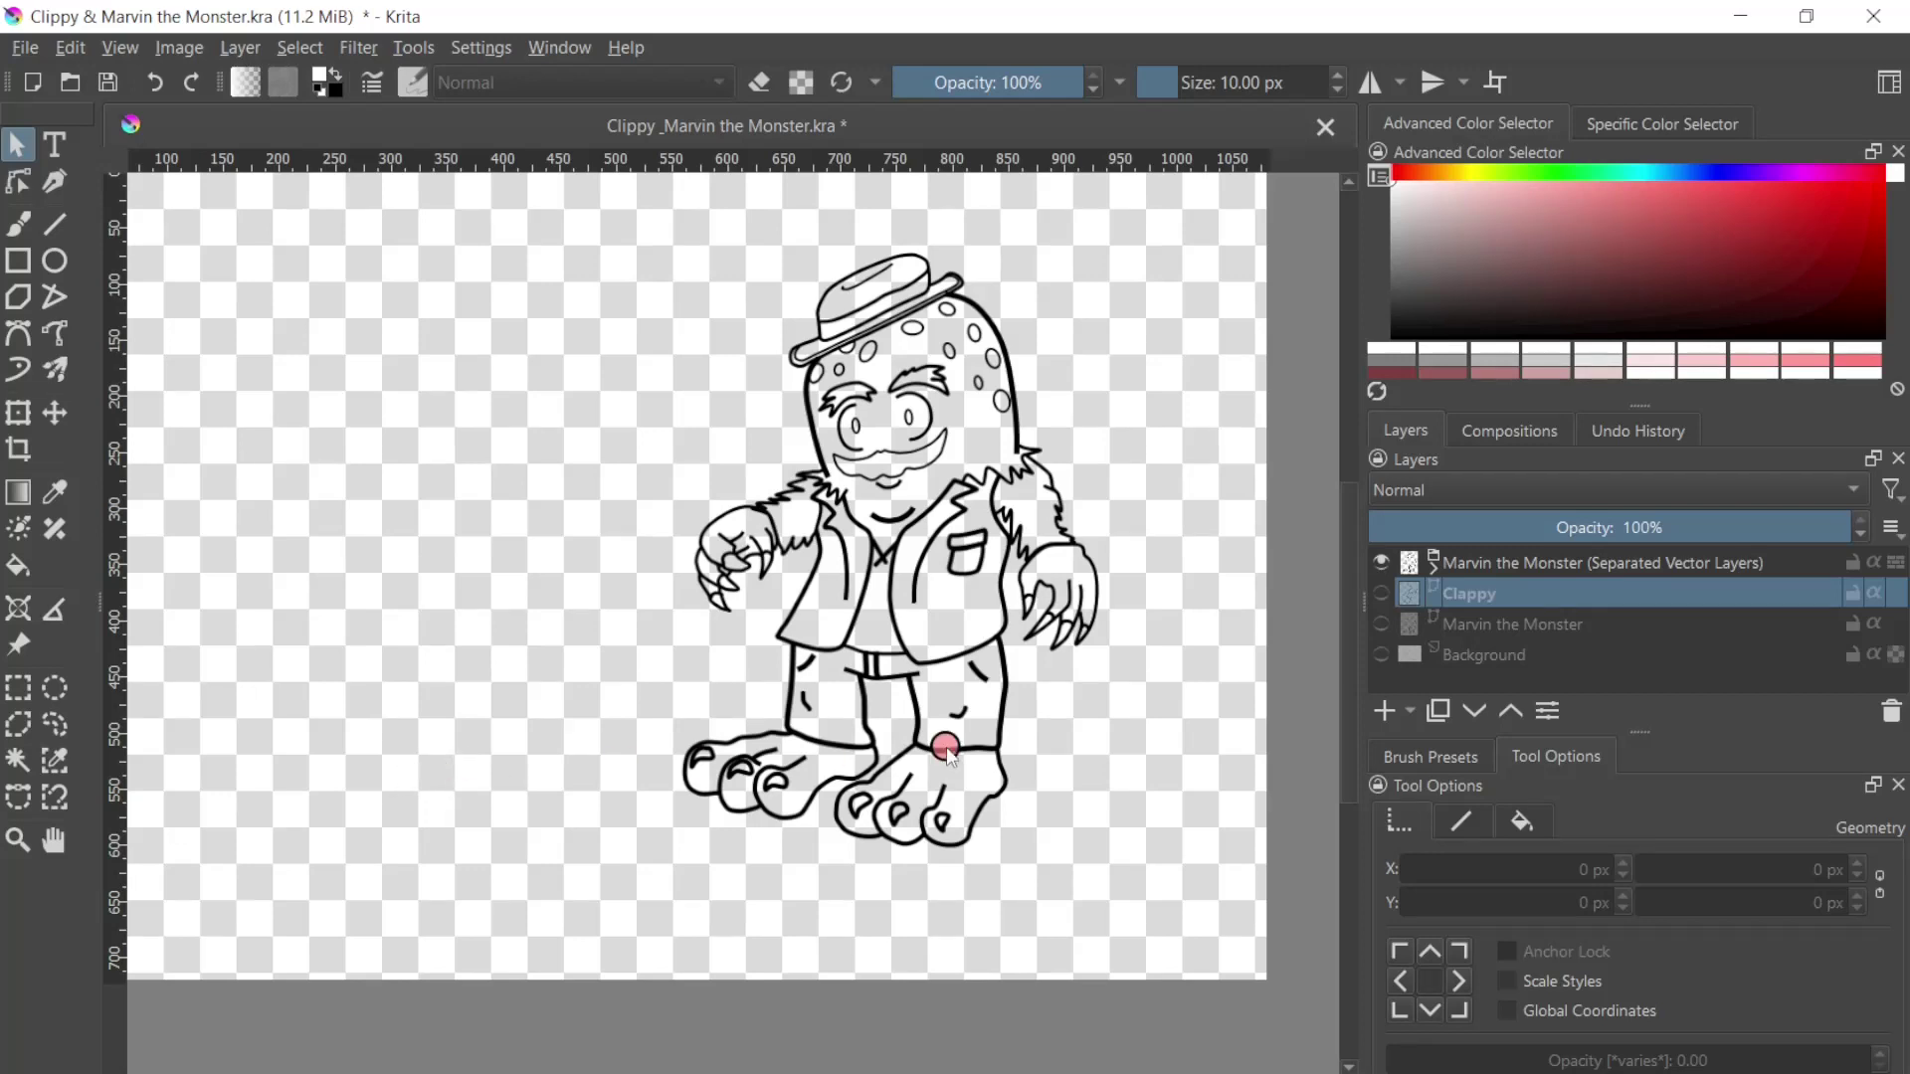
left_click(20, 449)
left_click_drag(637, 176, 1141, 939)
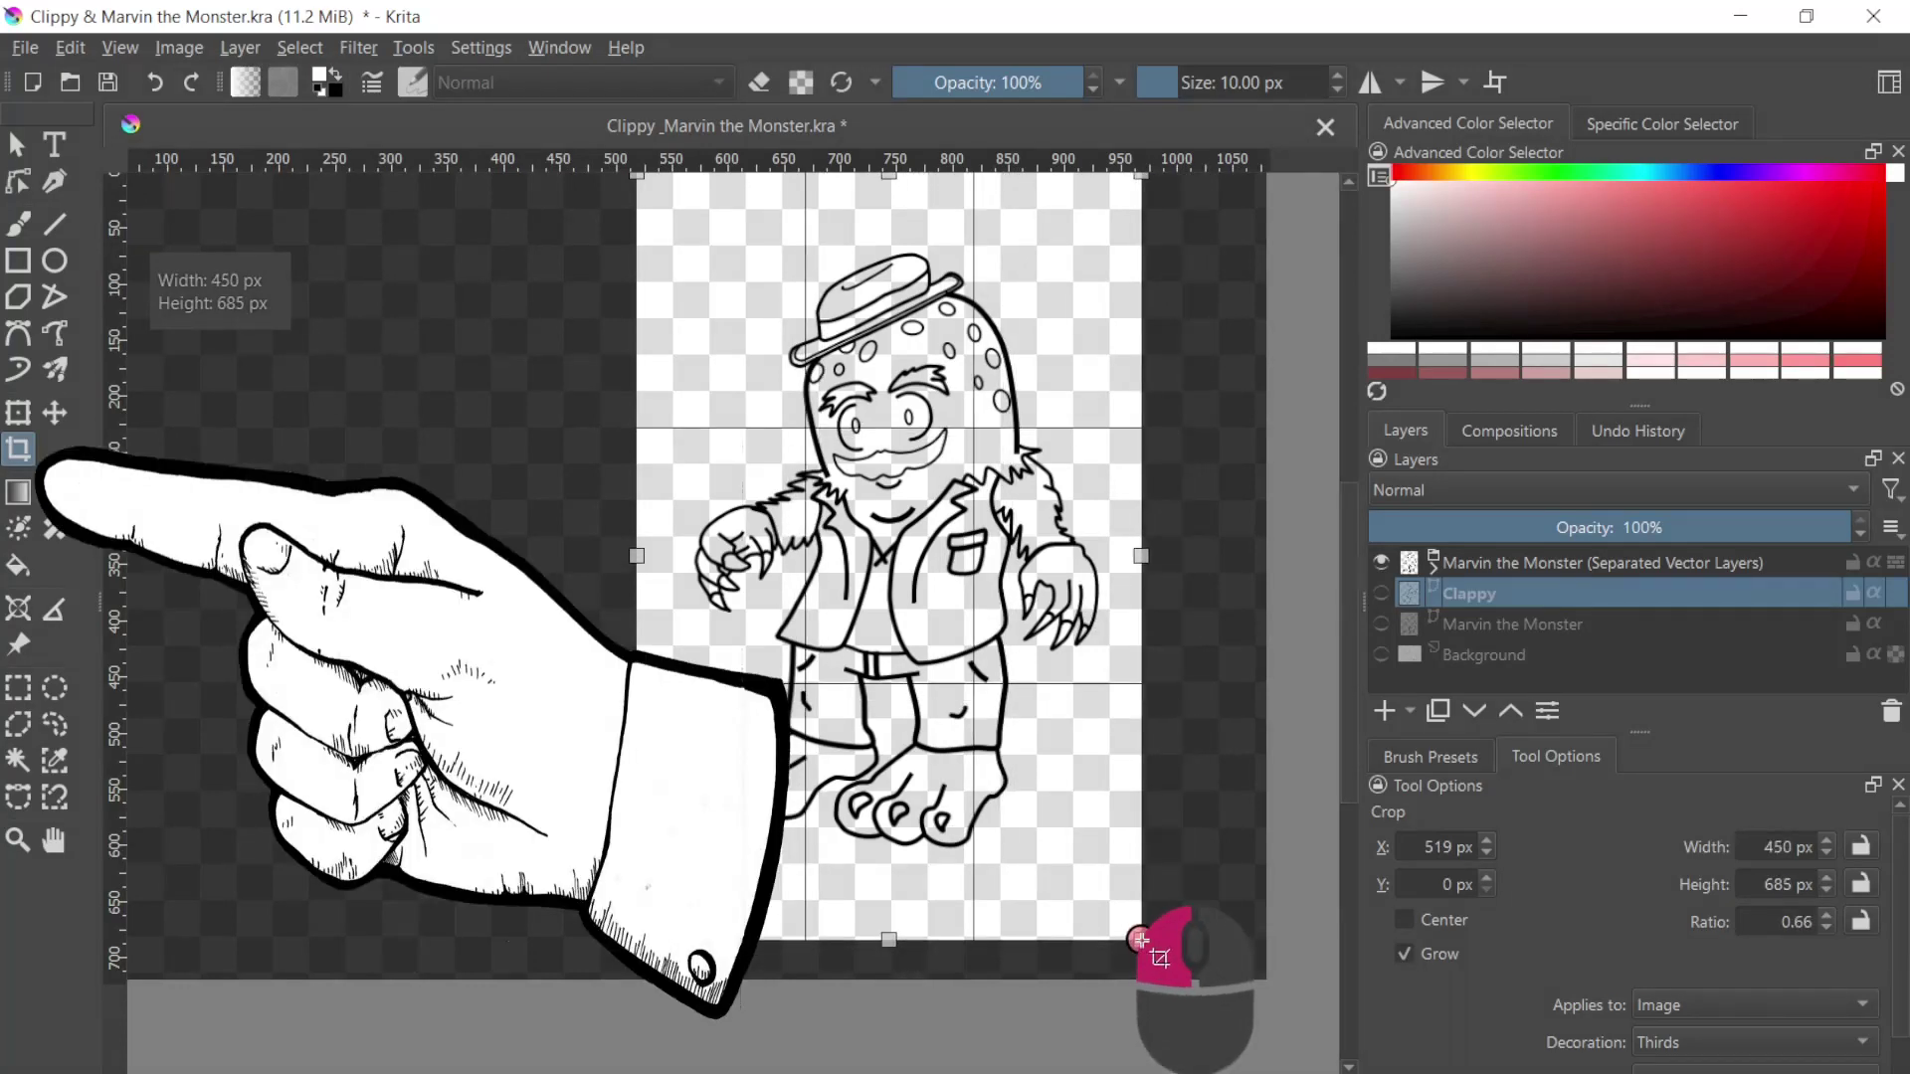
key("Return")
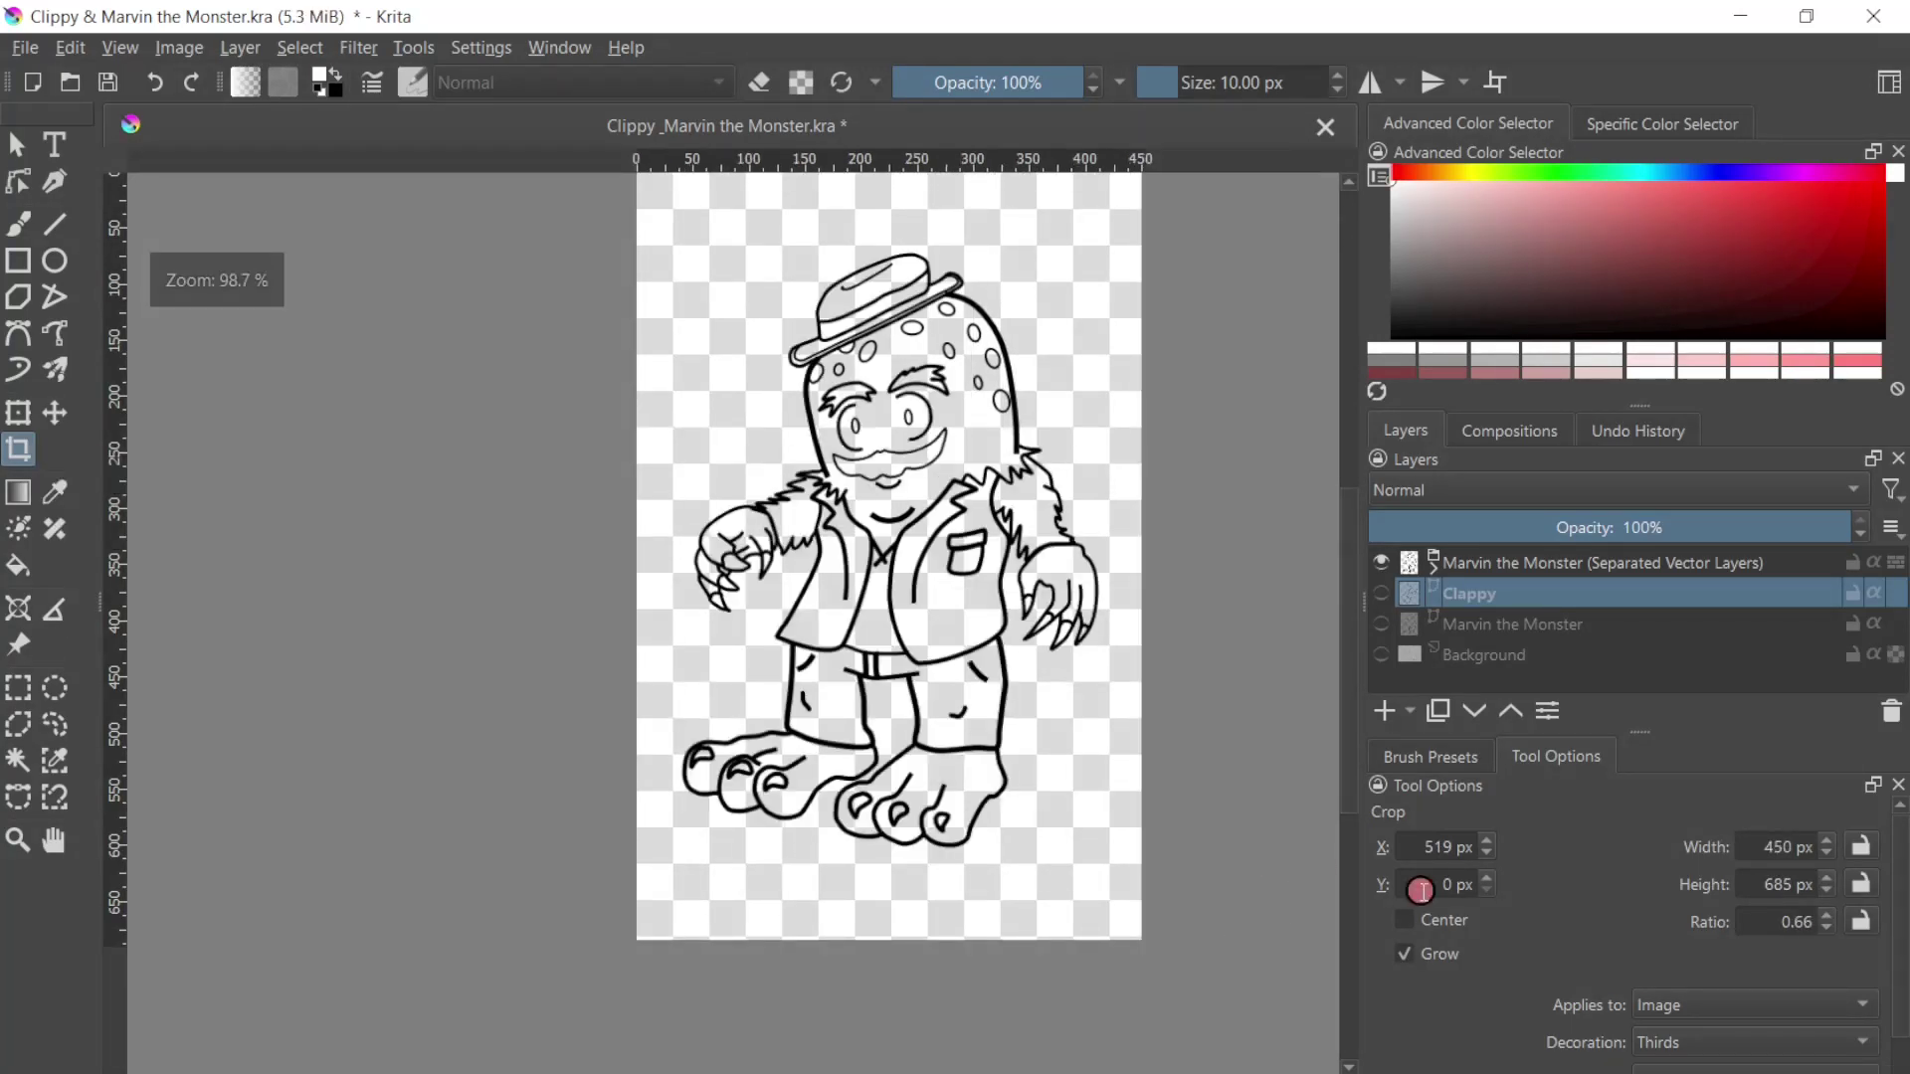
Step: Select and expand the Marvin the Monster (Separated Vector Layers) group and activate the Select Shapes tool
left_click(1460, 586)
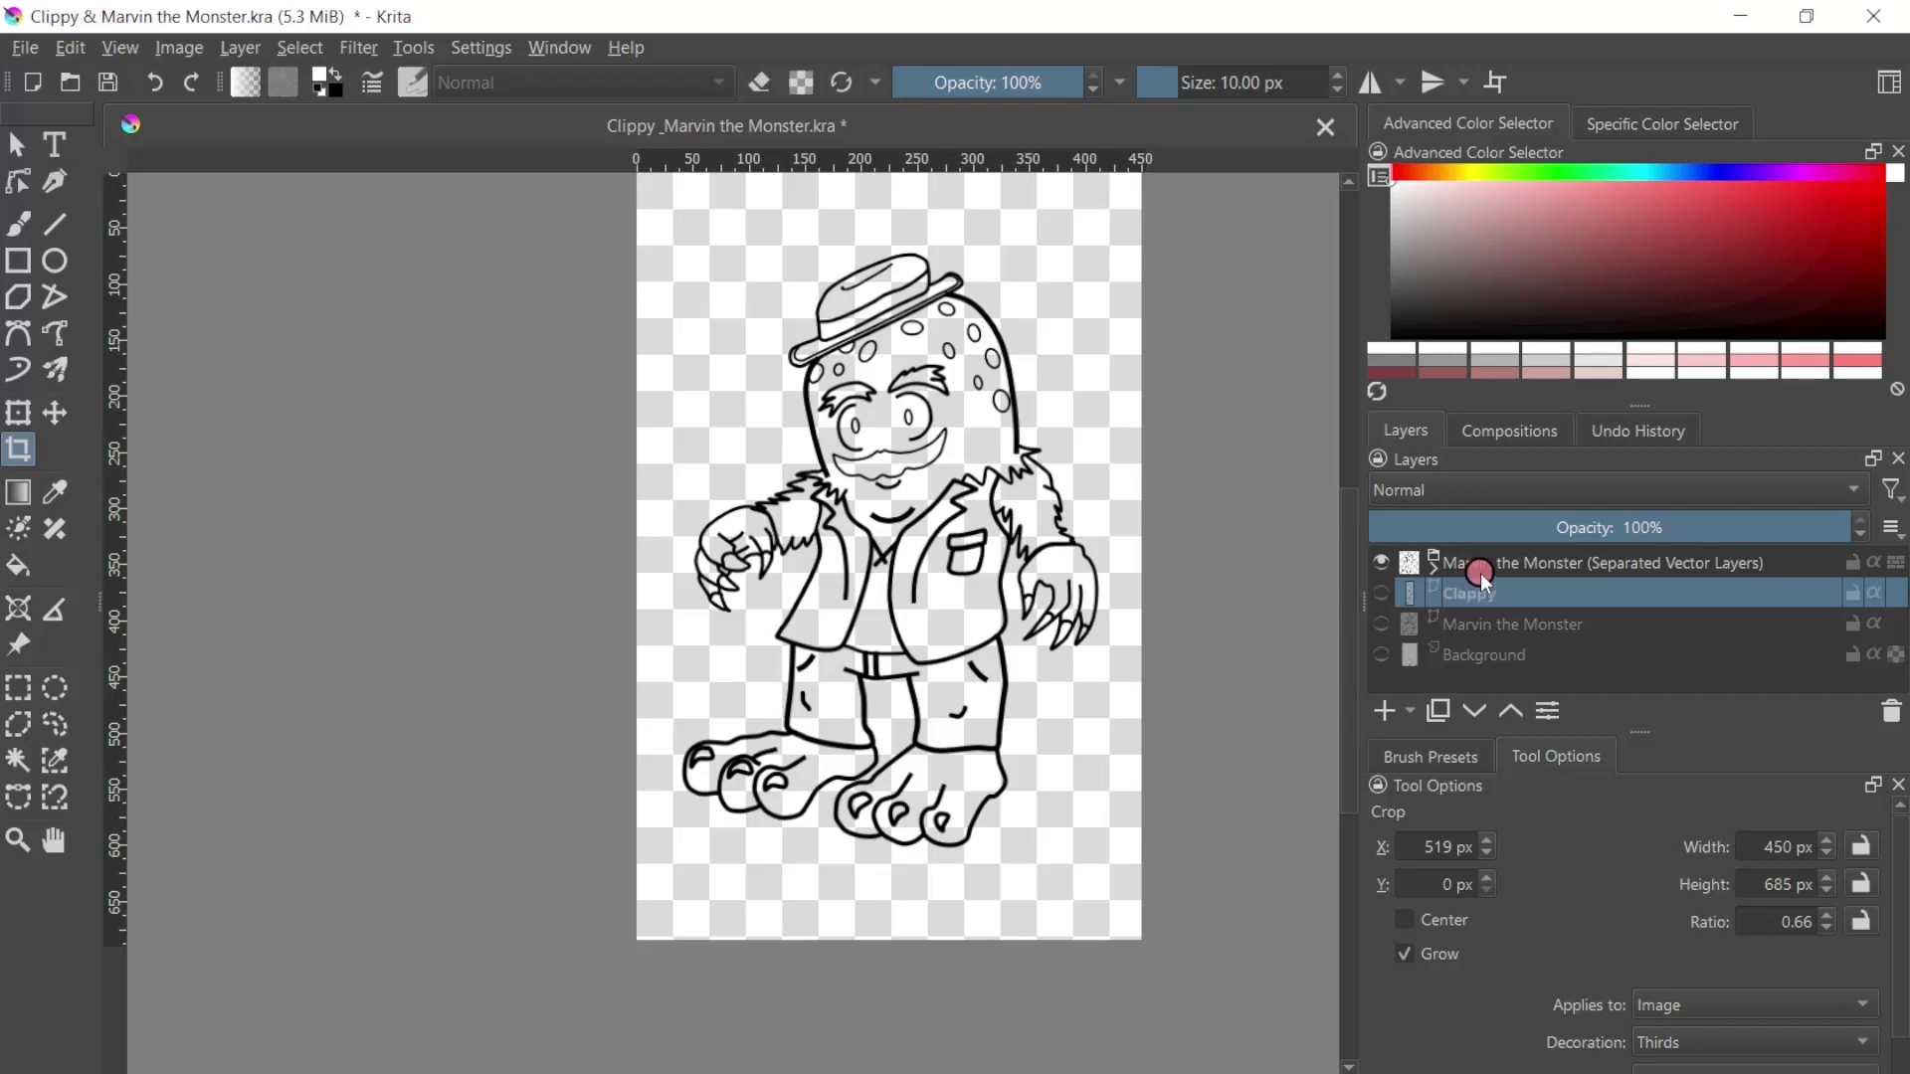
left_click(1484, 569)
left_click(1434, 569)
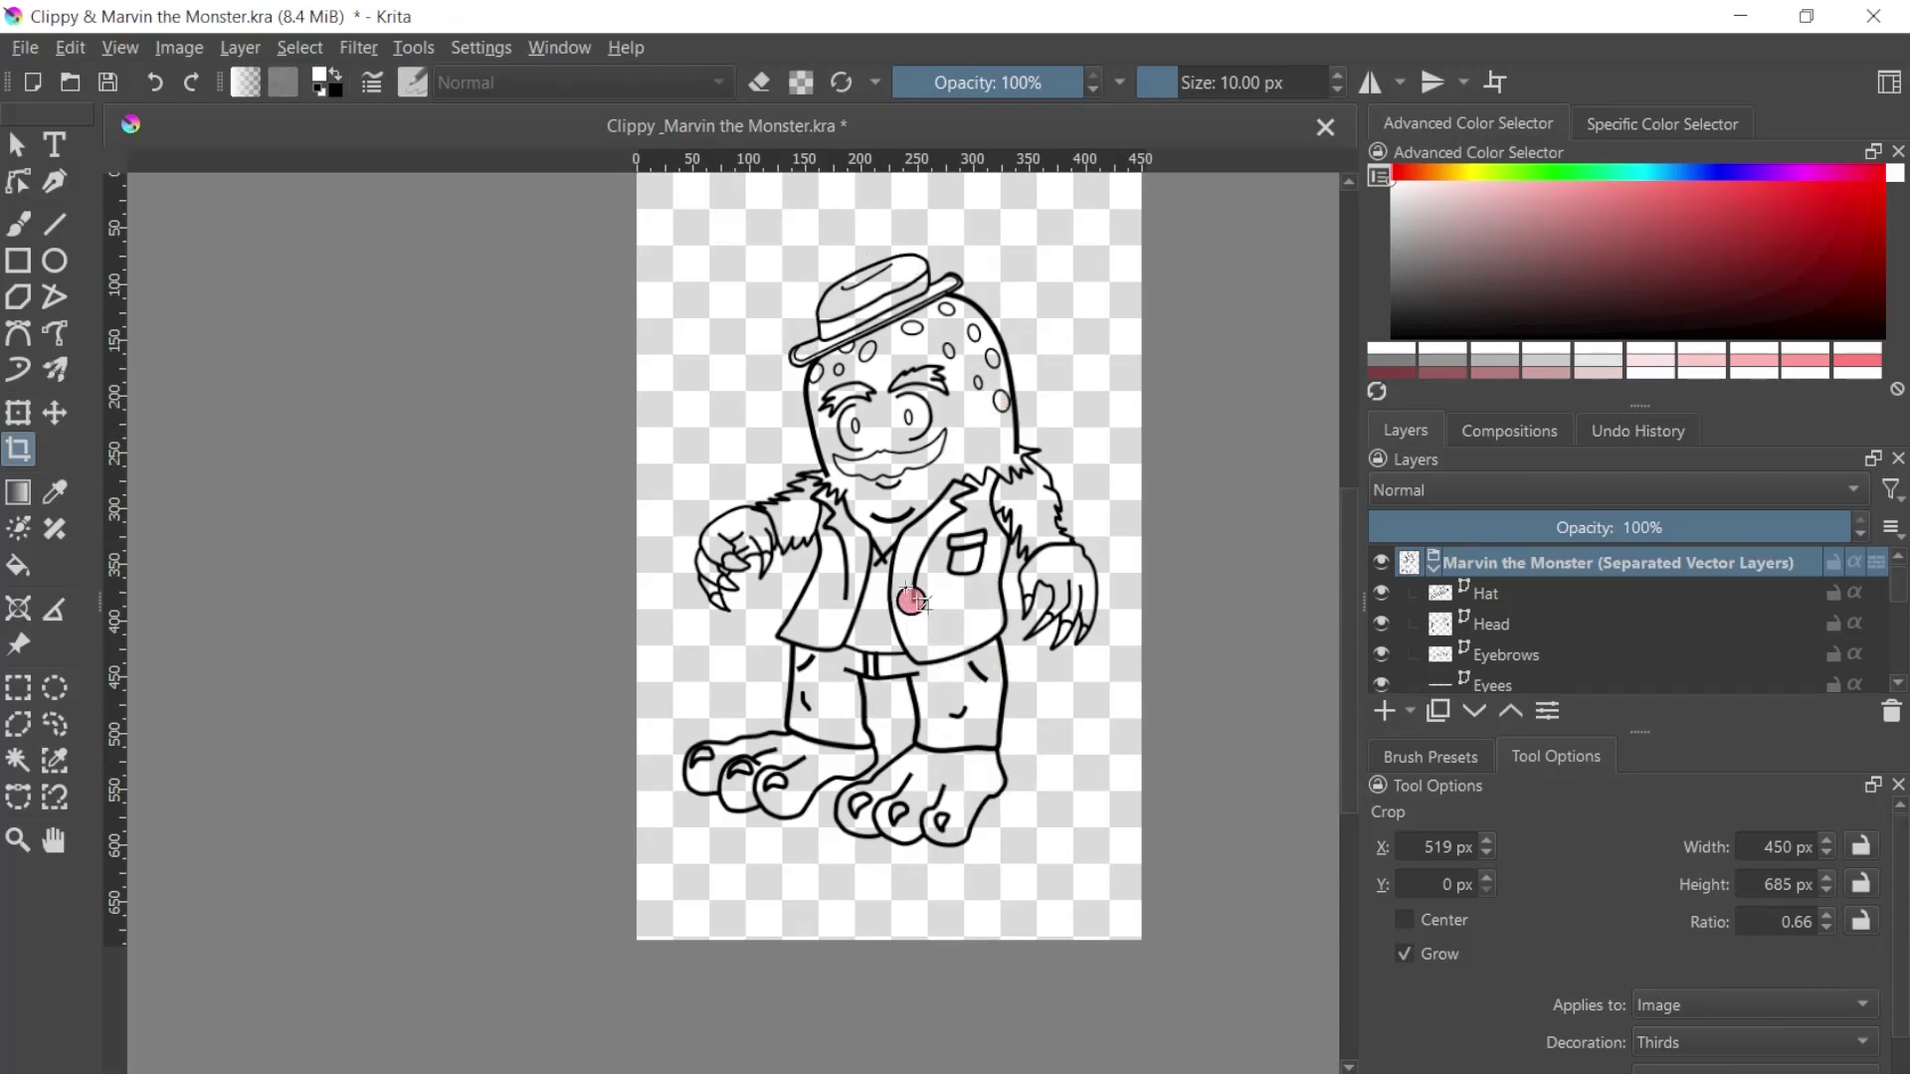
left_click(17, 151)
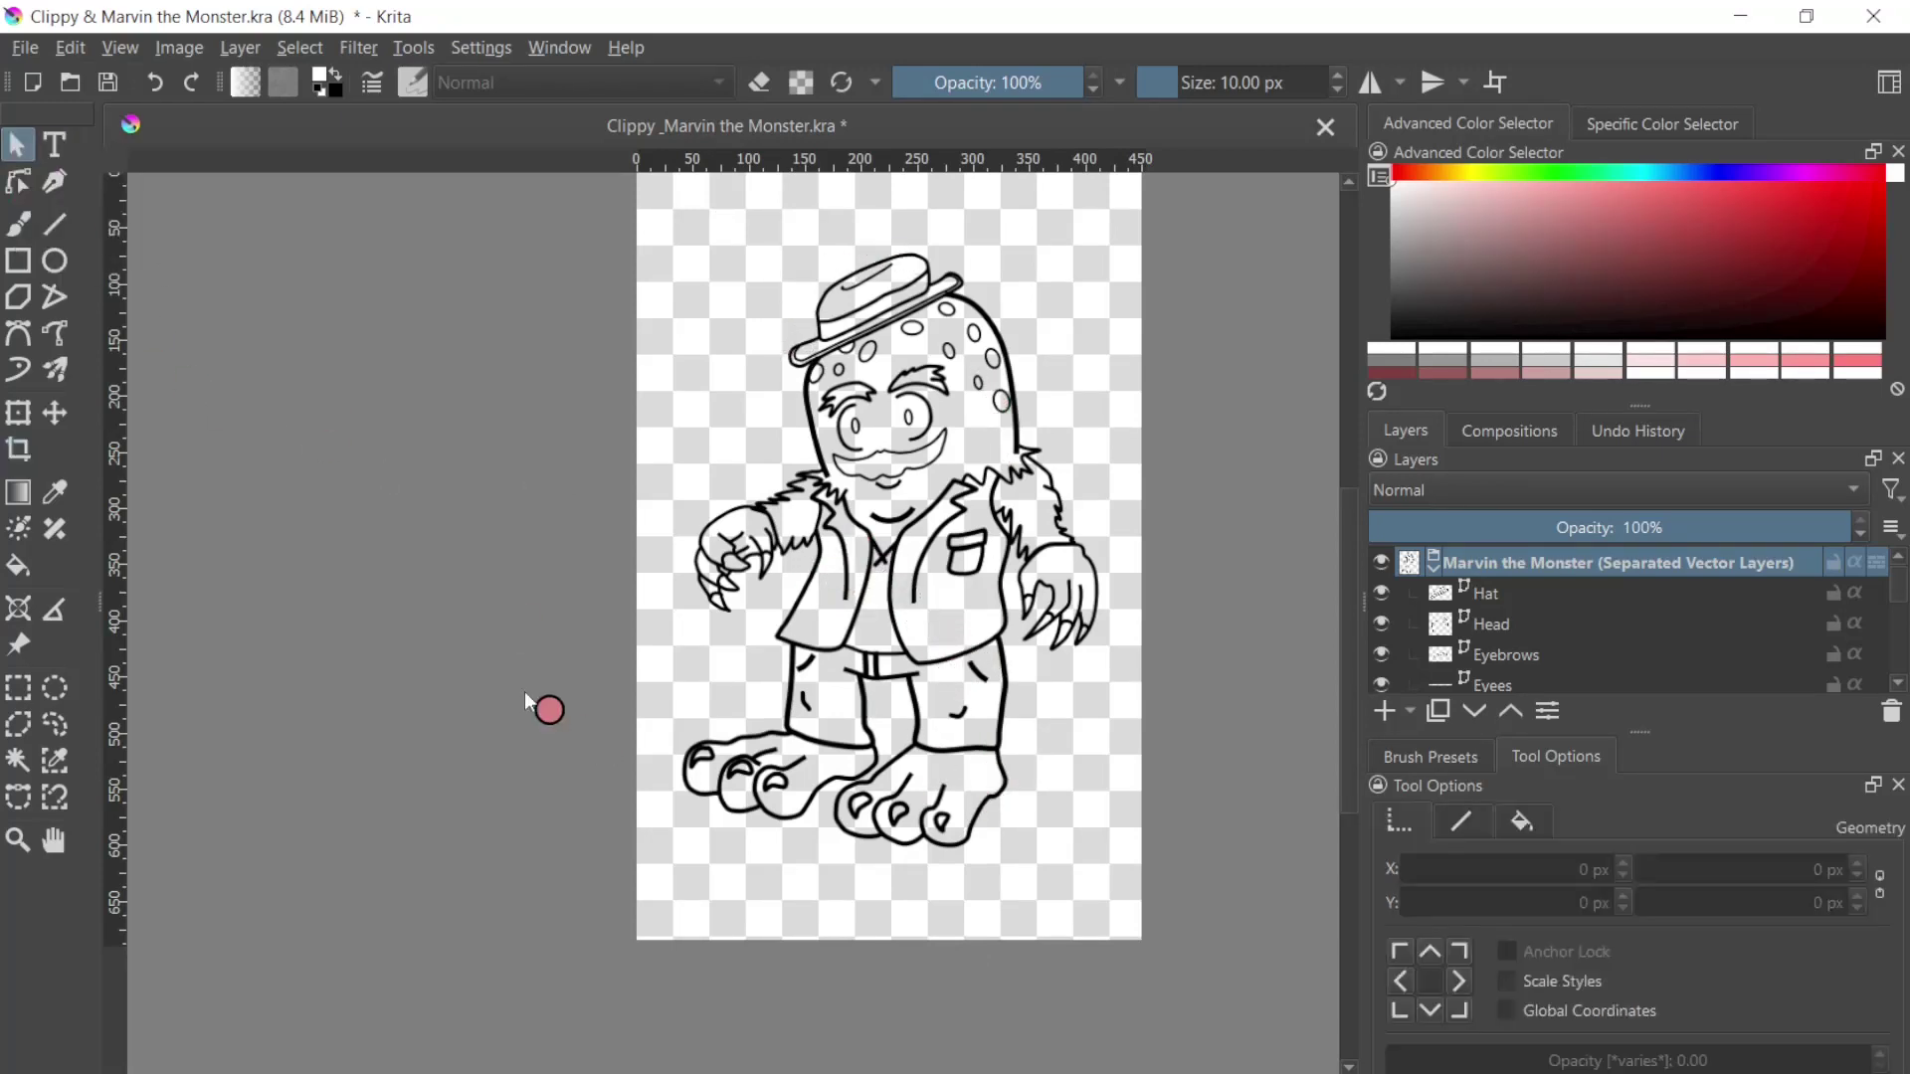
Step: Rotate the Left Foot layer slightly counterclockwise with the Transform tool and apply the change
left_click(1898, 682)
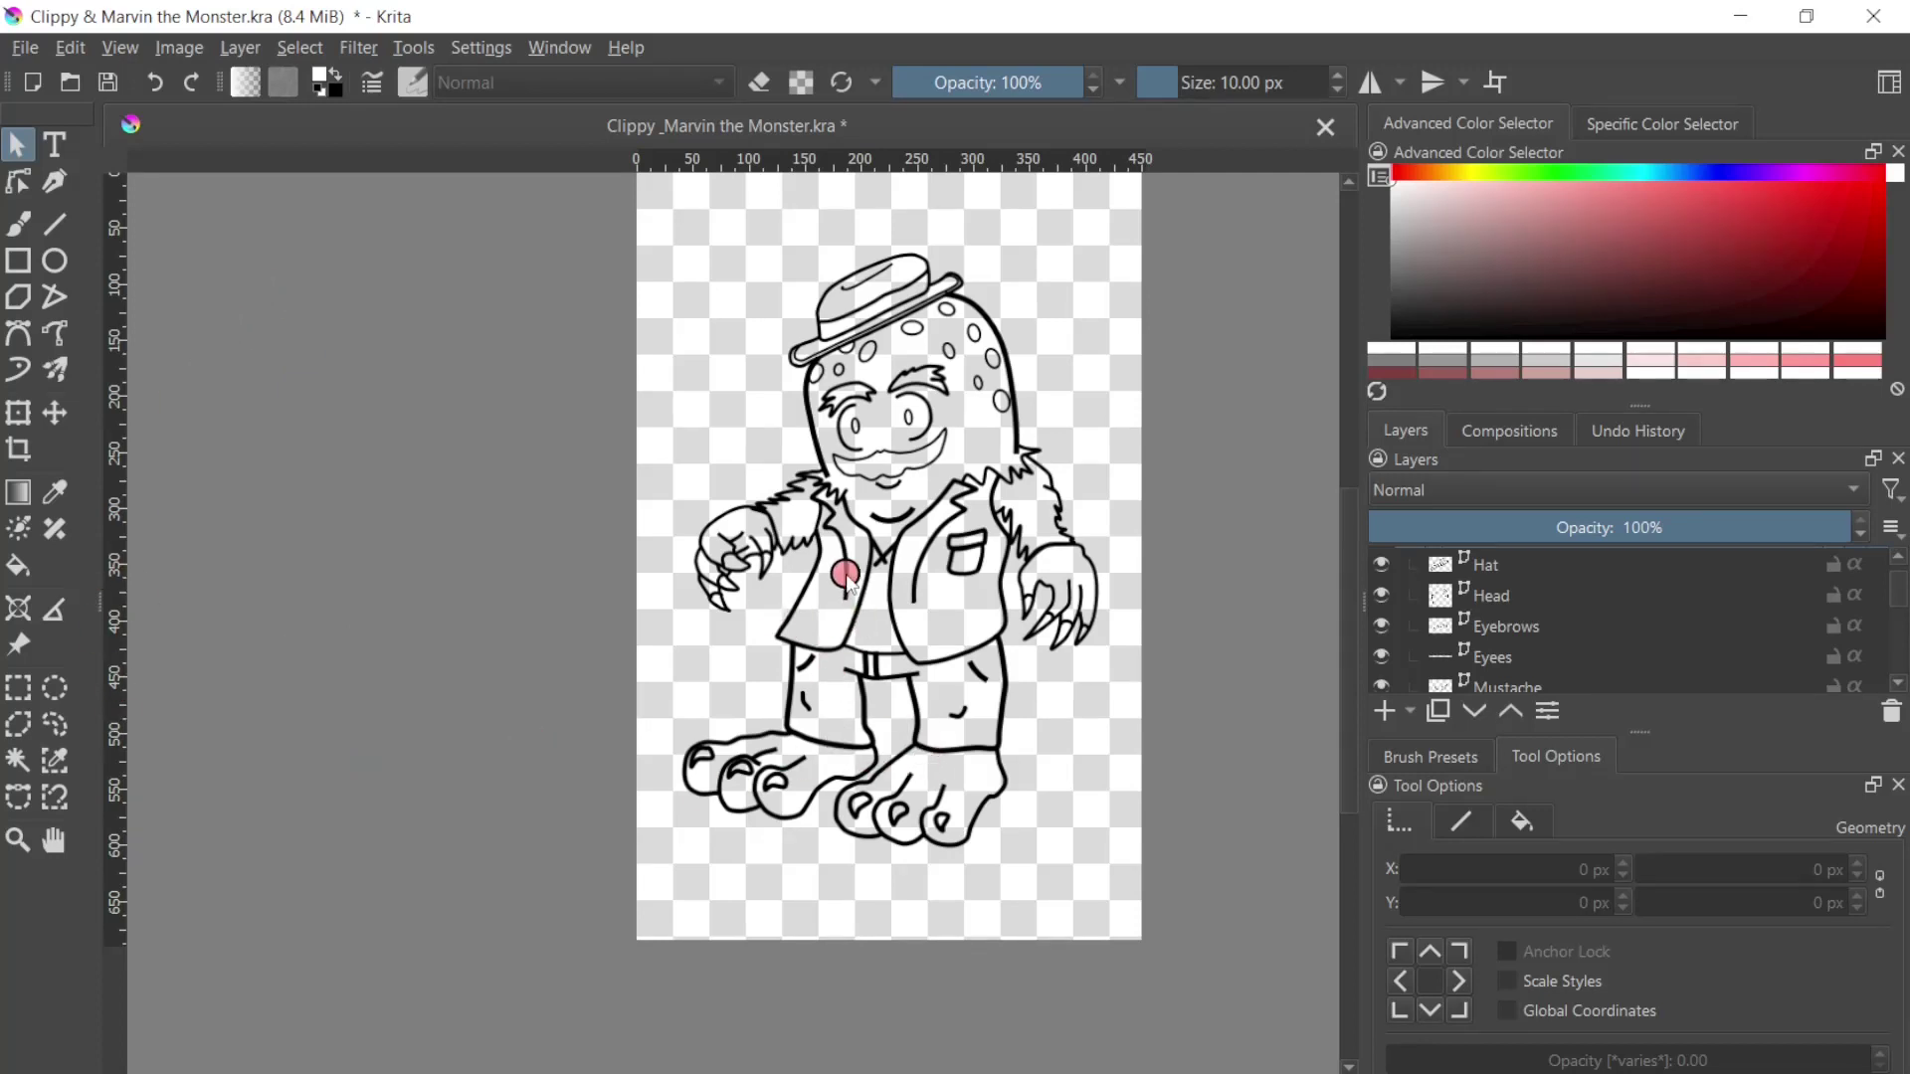
key("ctrl+t")
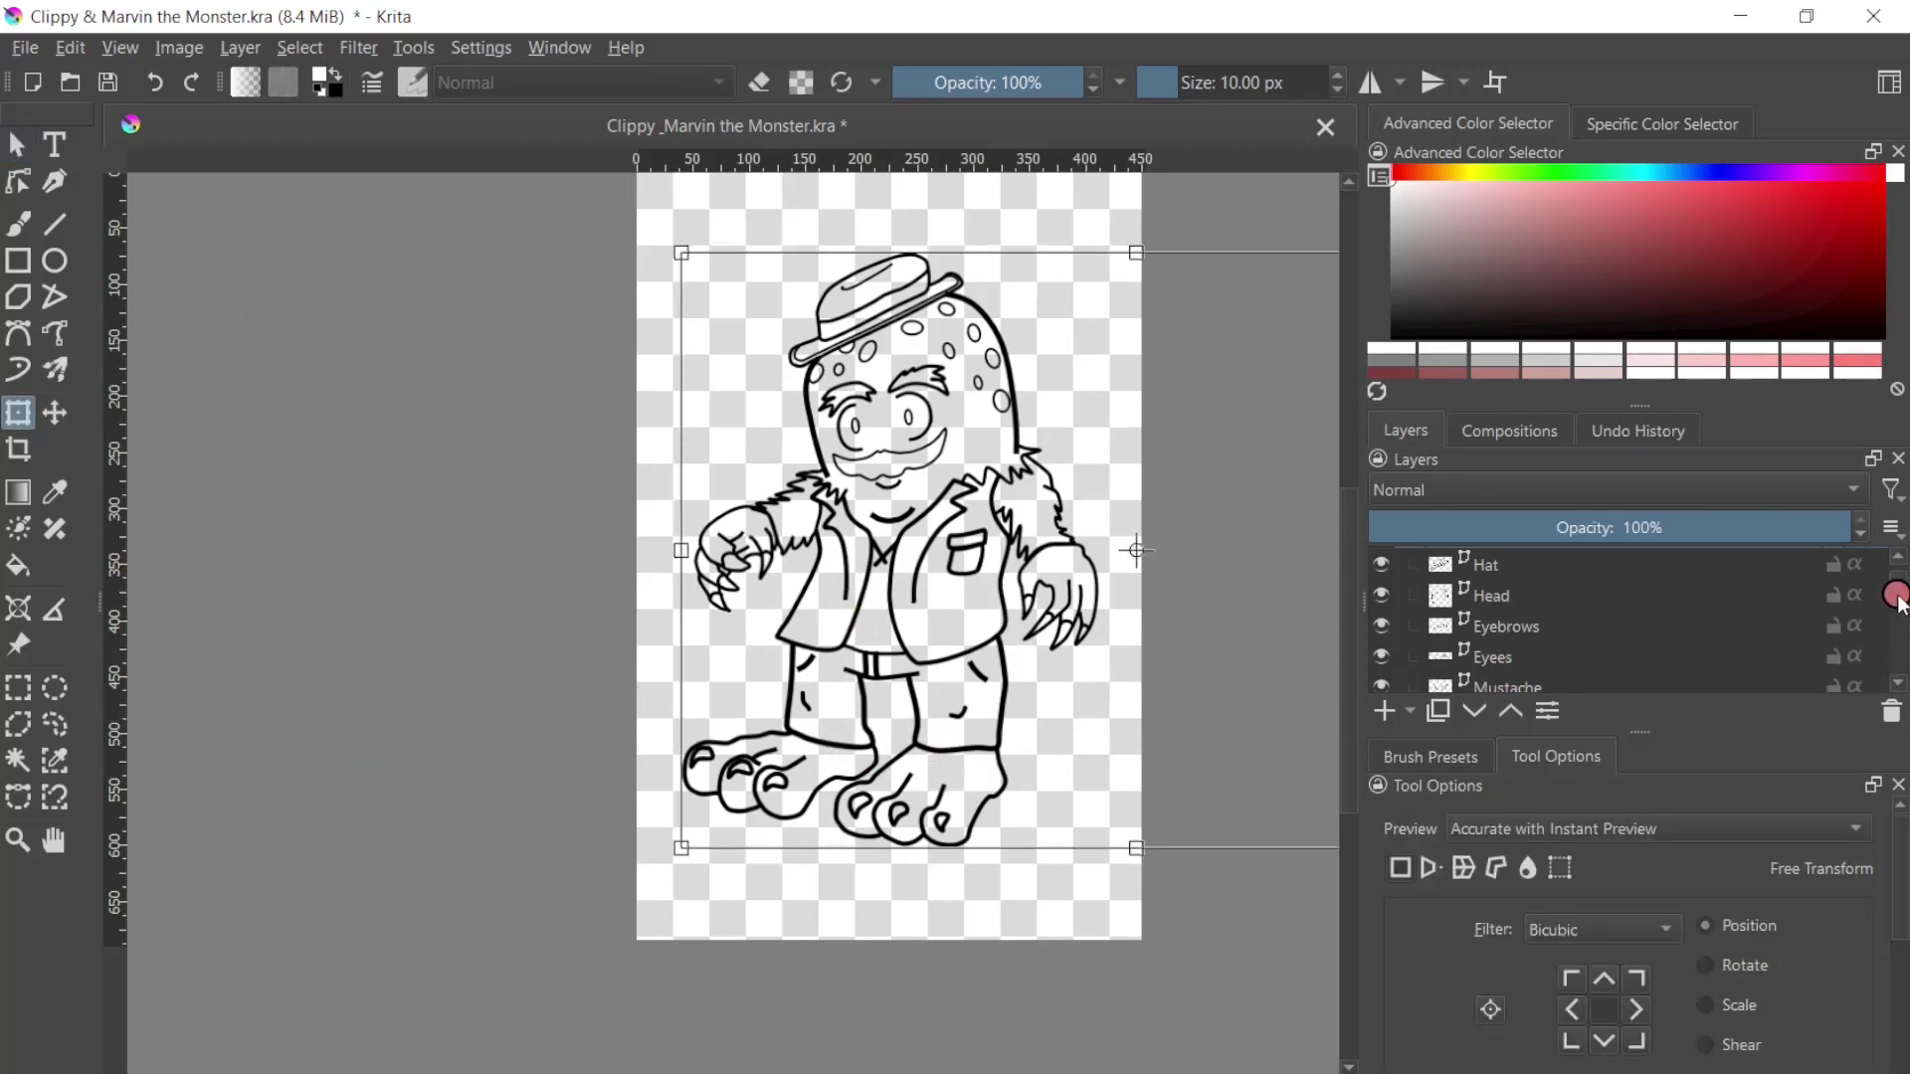
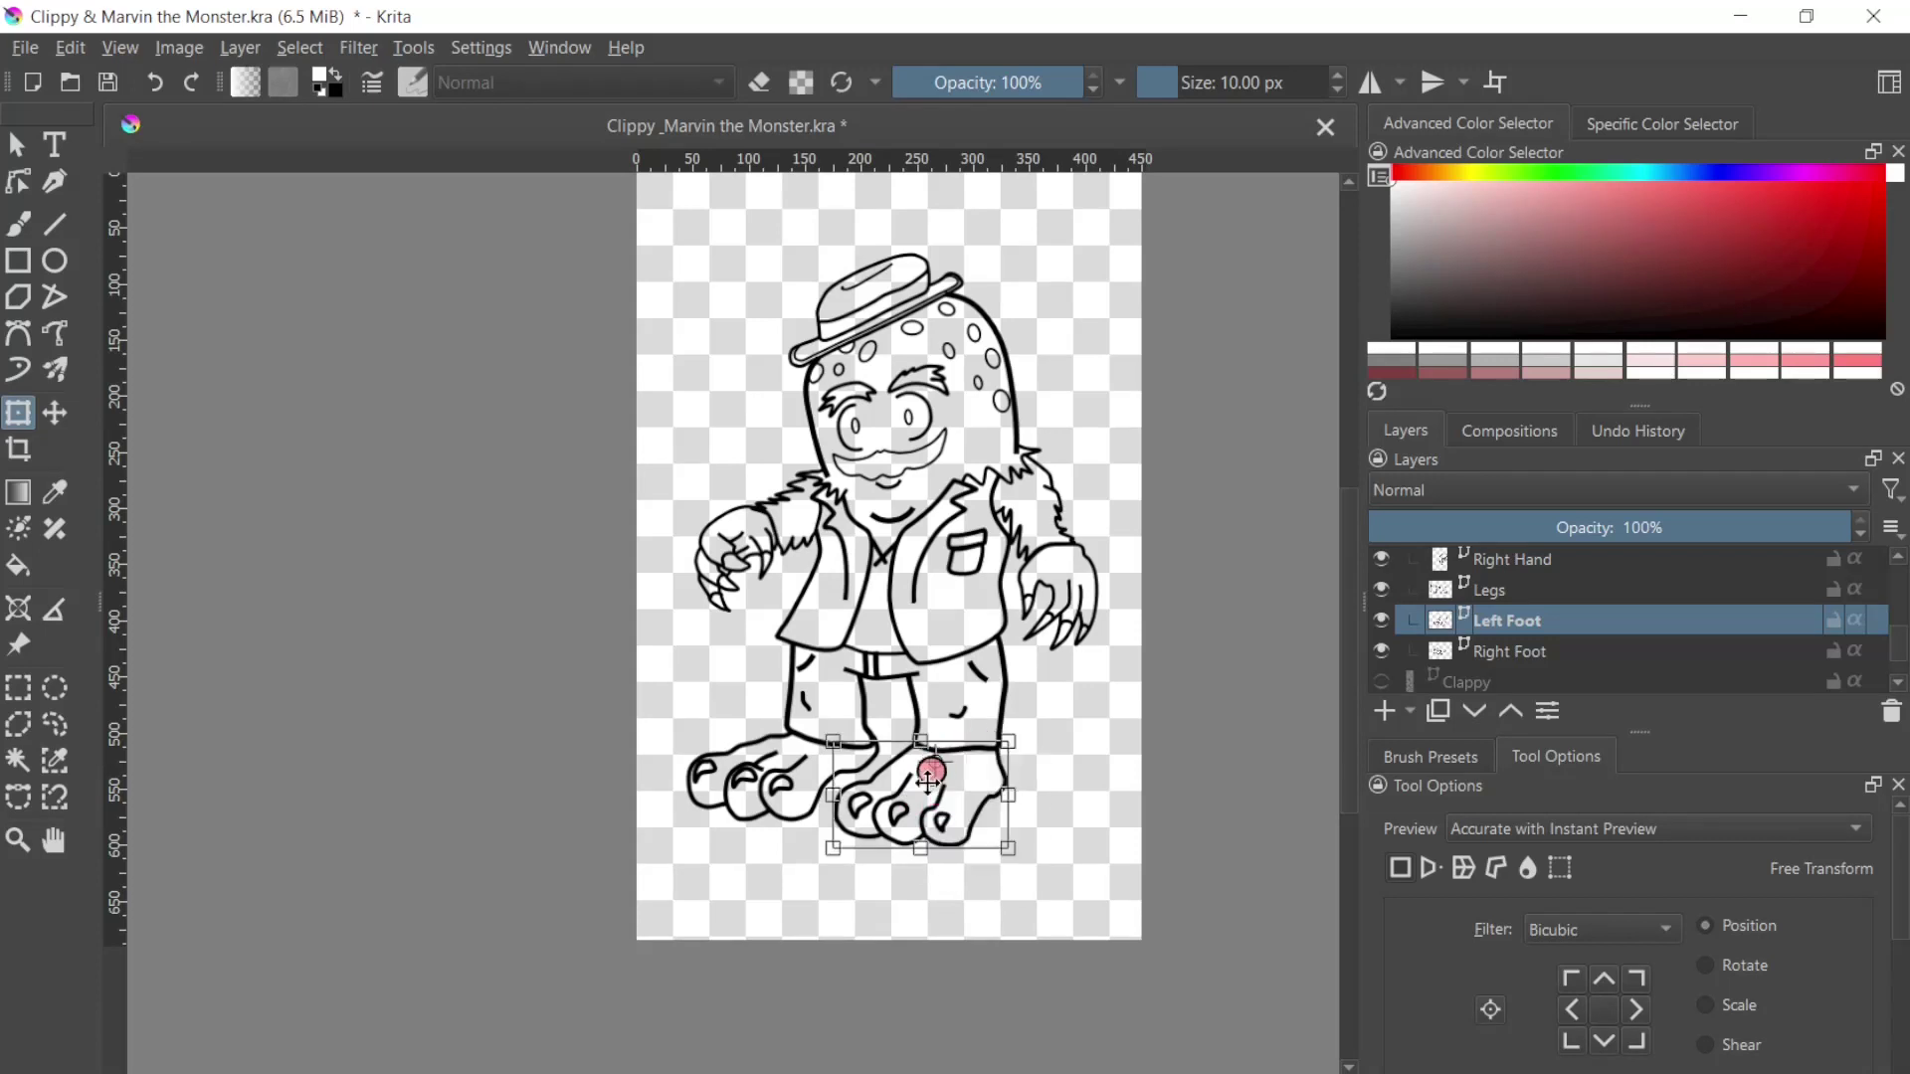
left_click_drag(1036, 900, 1027, 860)
left_click(20, 416)
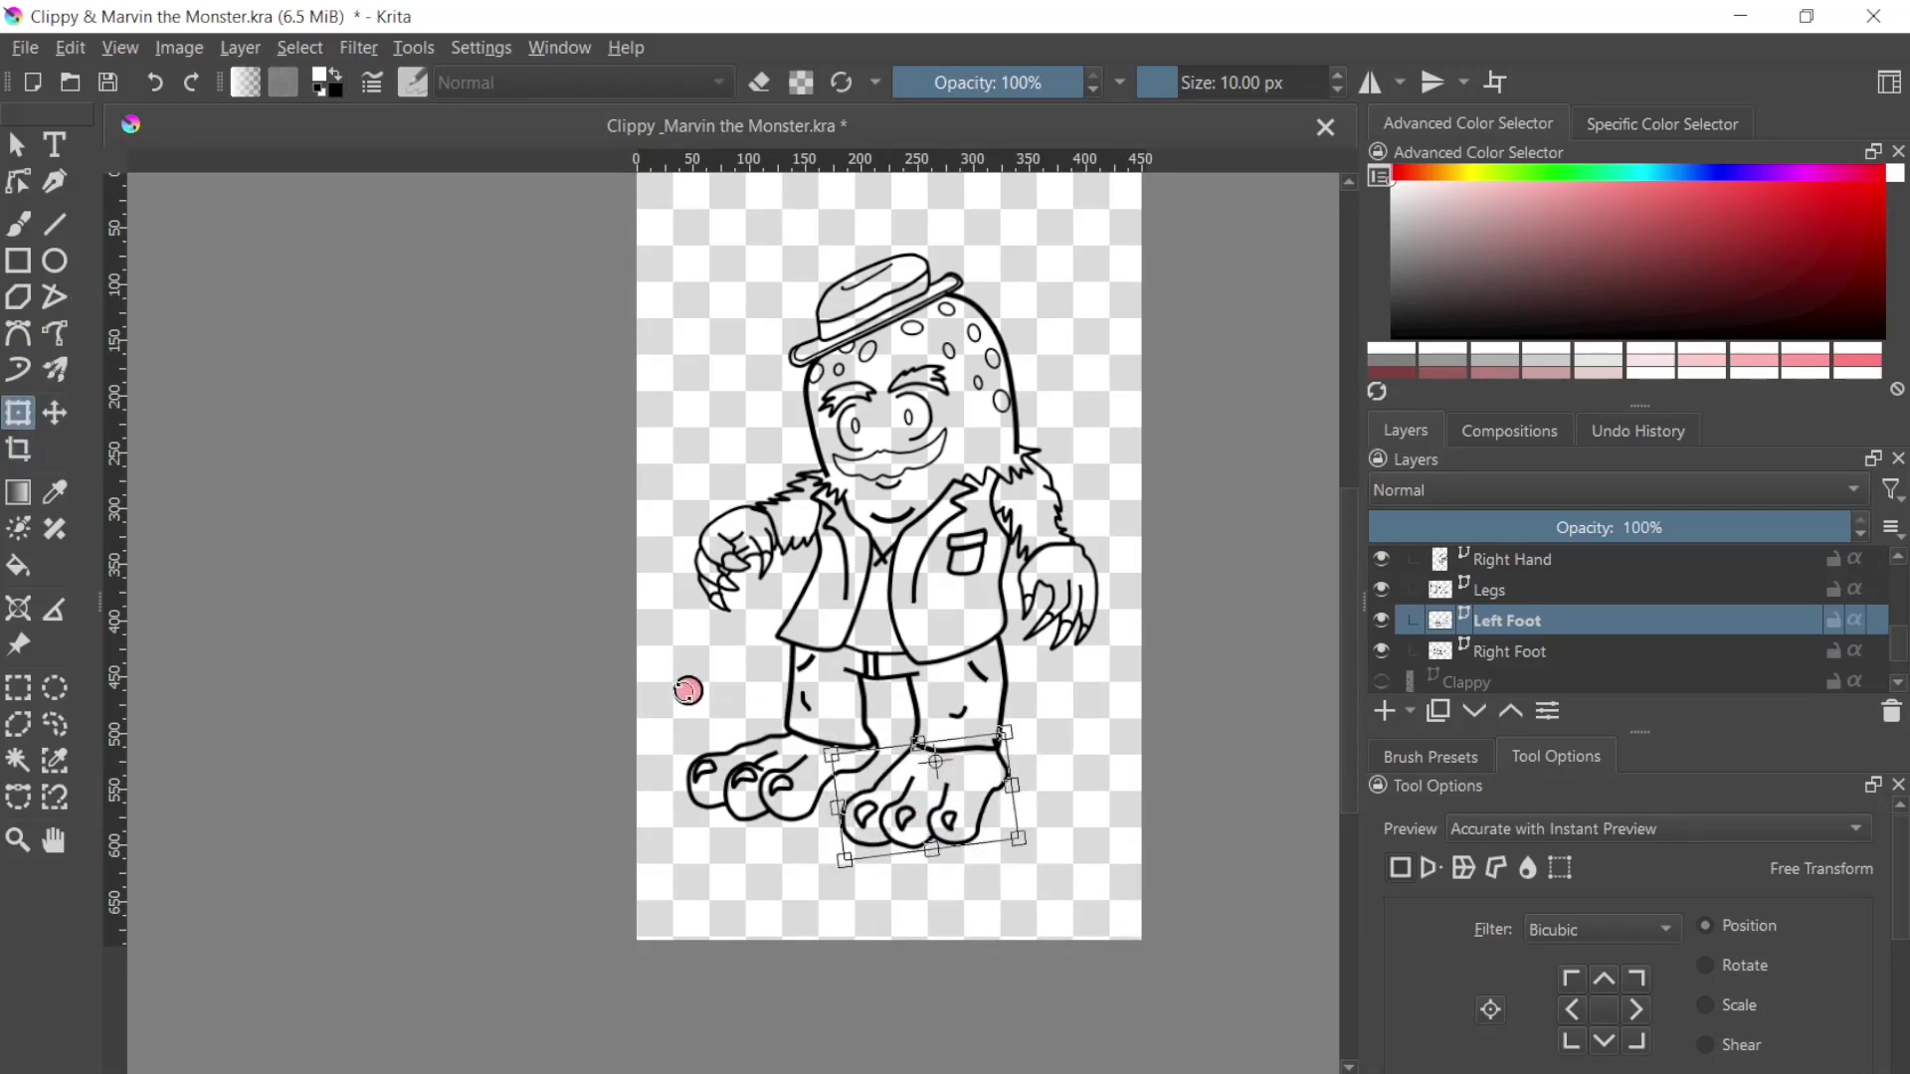
left_click(17, 145)
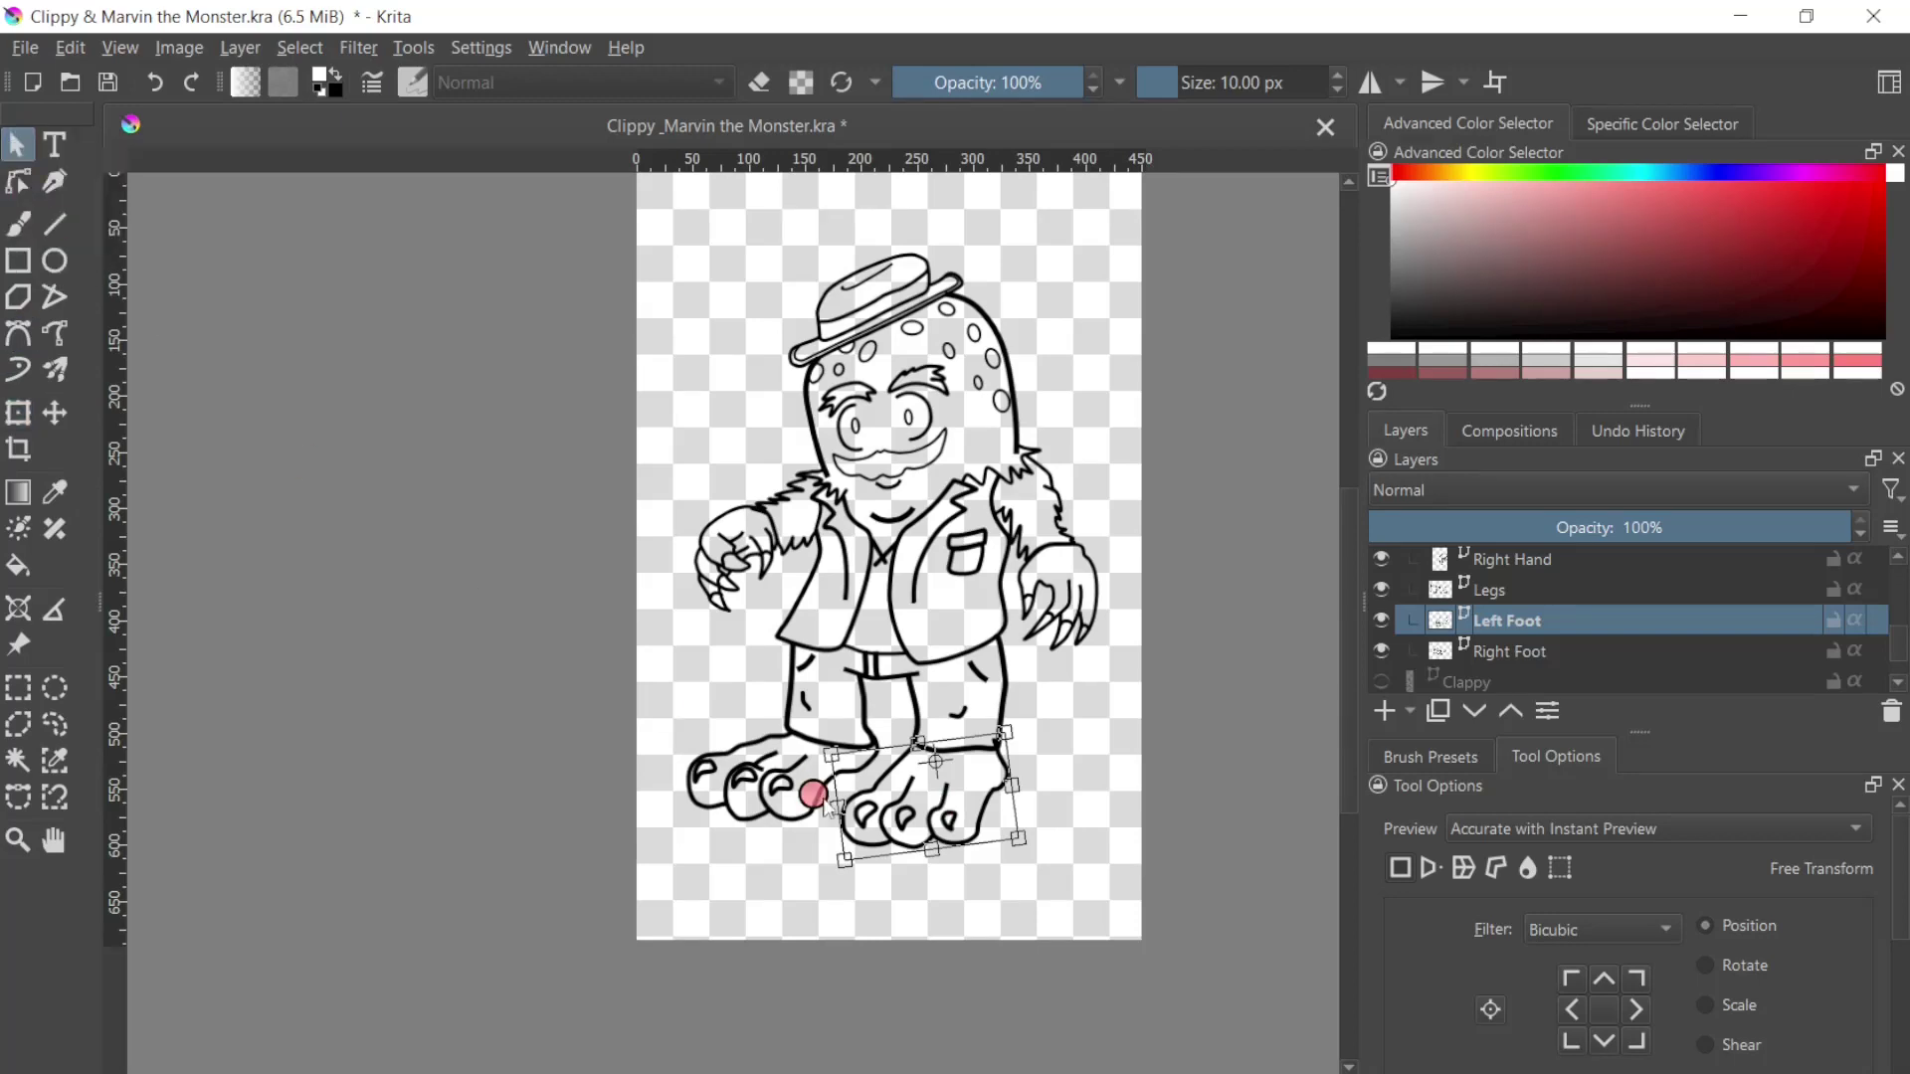
left_click(1162, 885)
Step: Extend the Left Foot's upper inner outline to meet the lower corner of the trouser leg using the Edit Shapes tool
scroll(1095, 841, "up", 3)
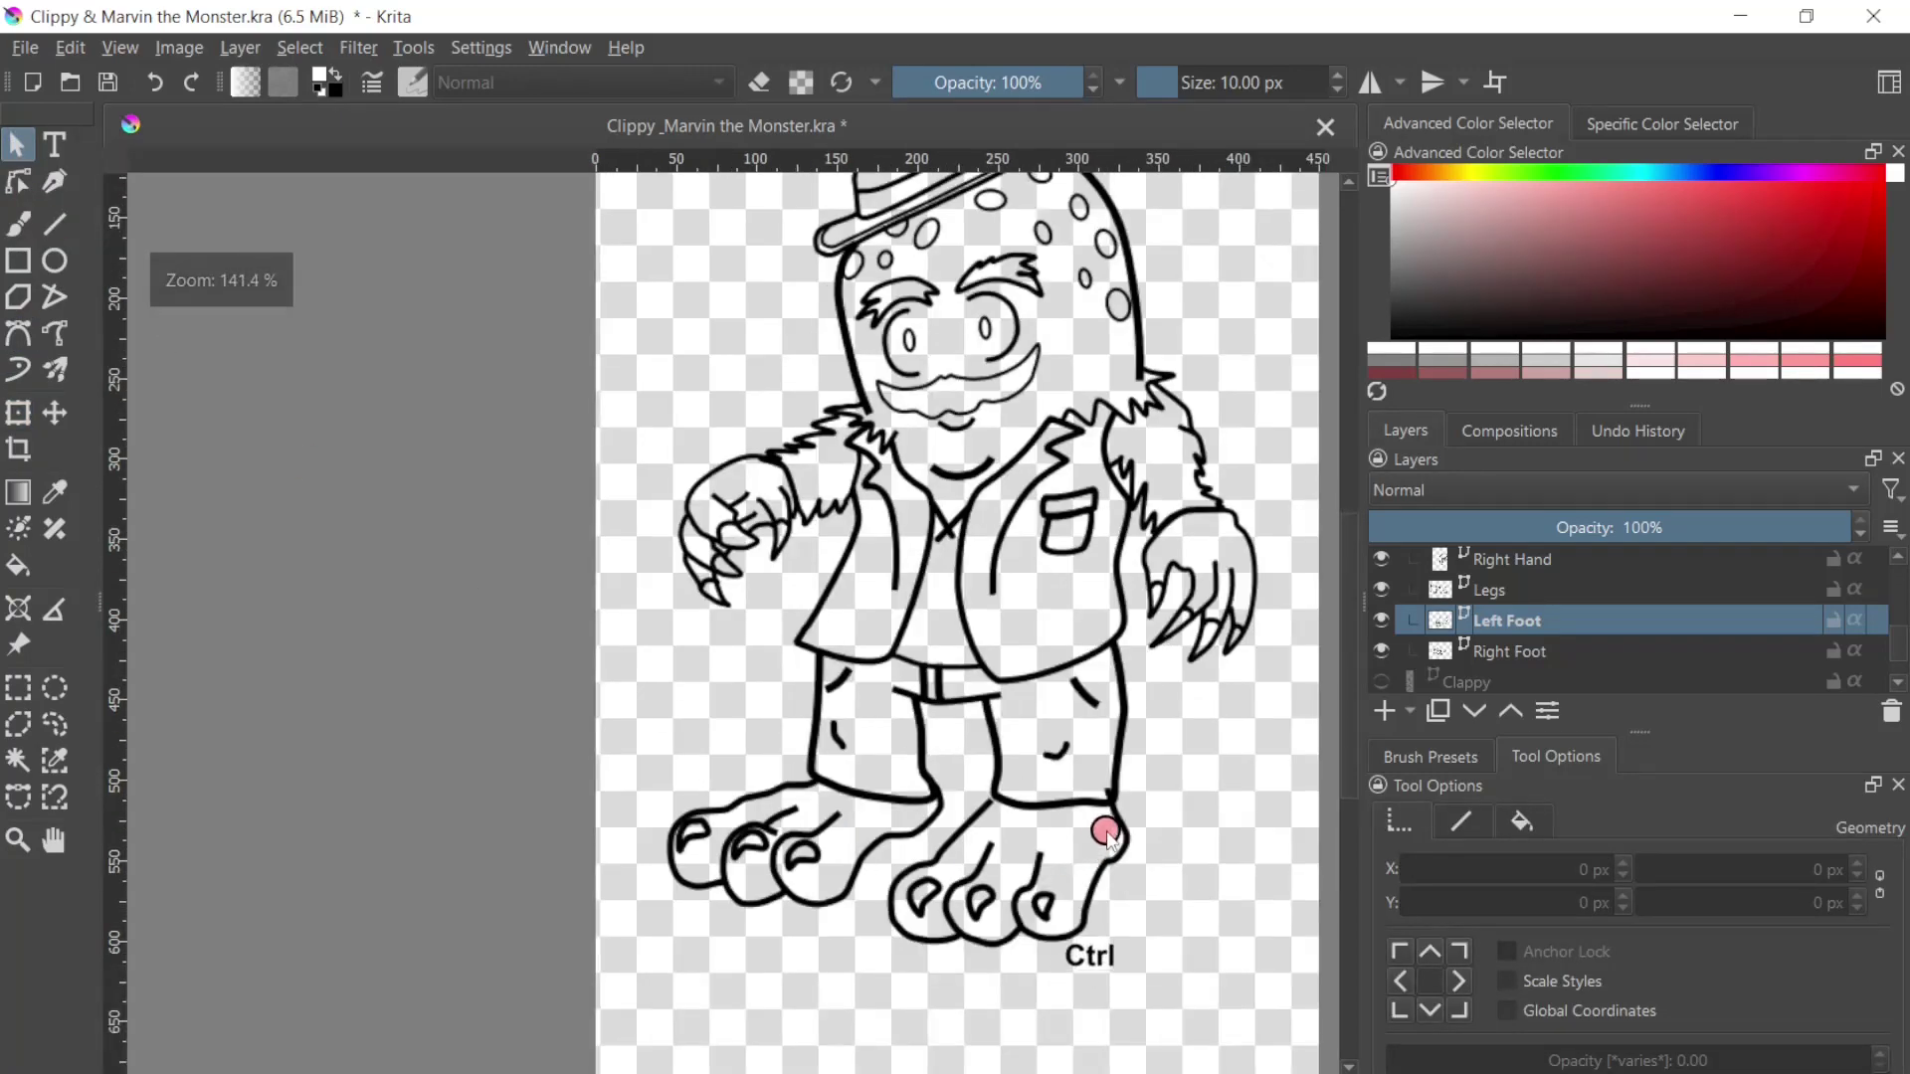
scroll(836, 657, "right", 5)
scroll(836, 657, "down", 1)
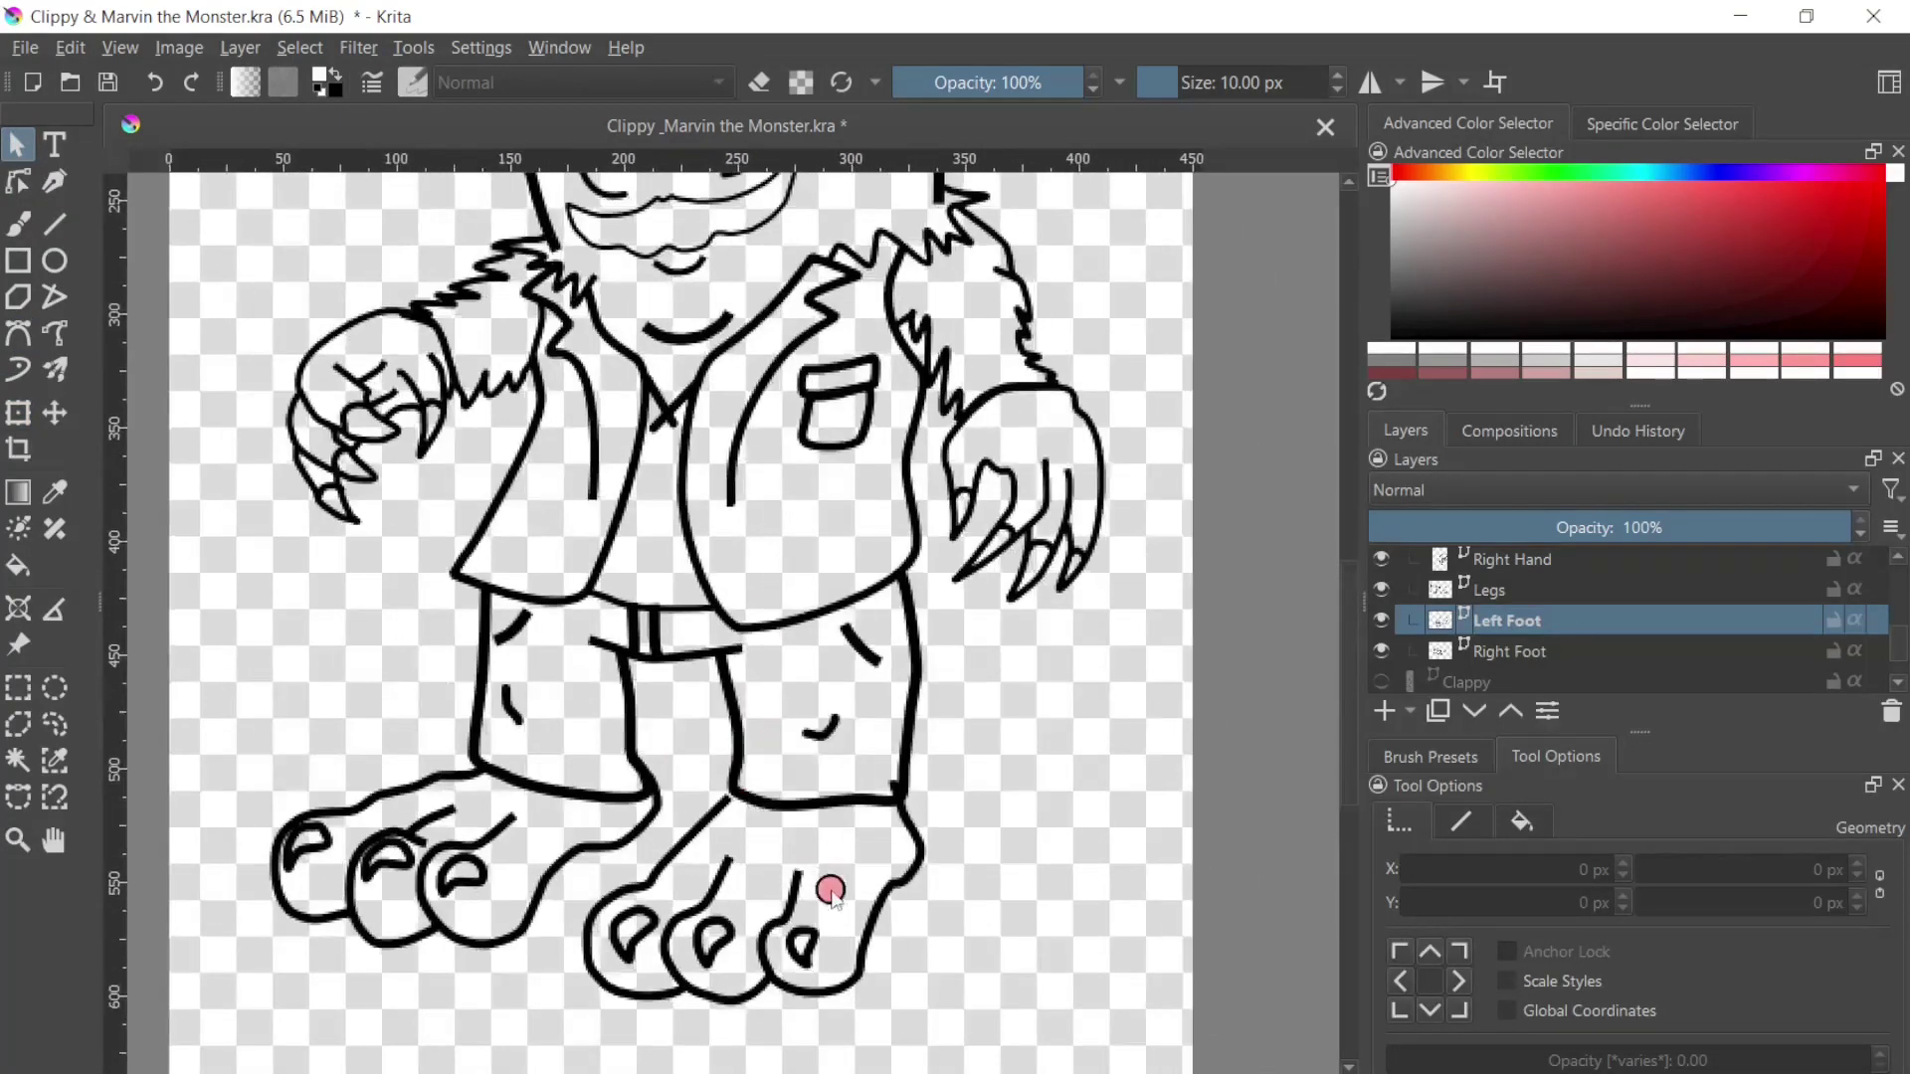
left_click(19, 181)
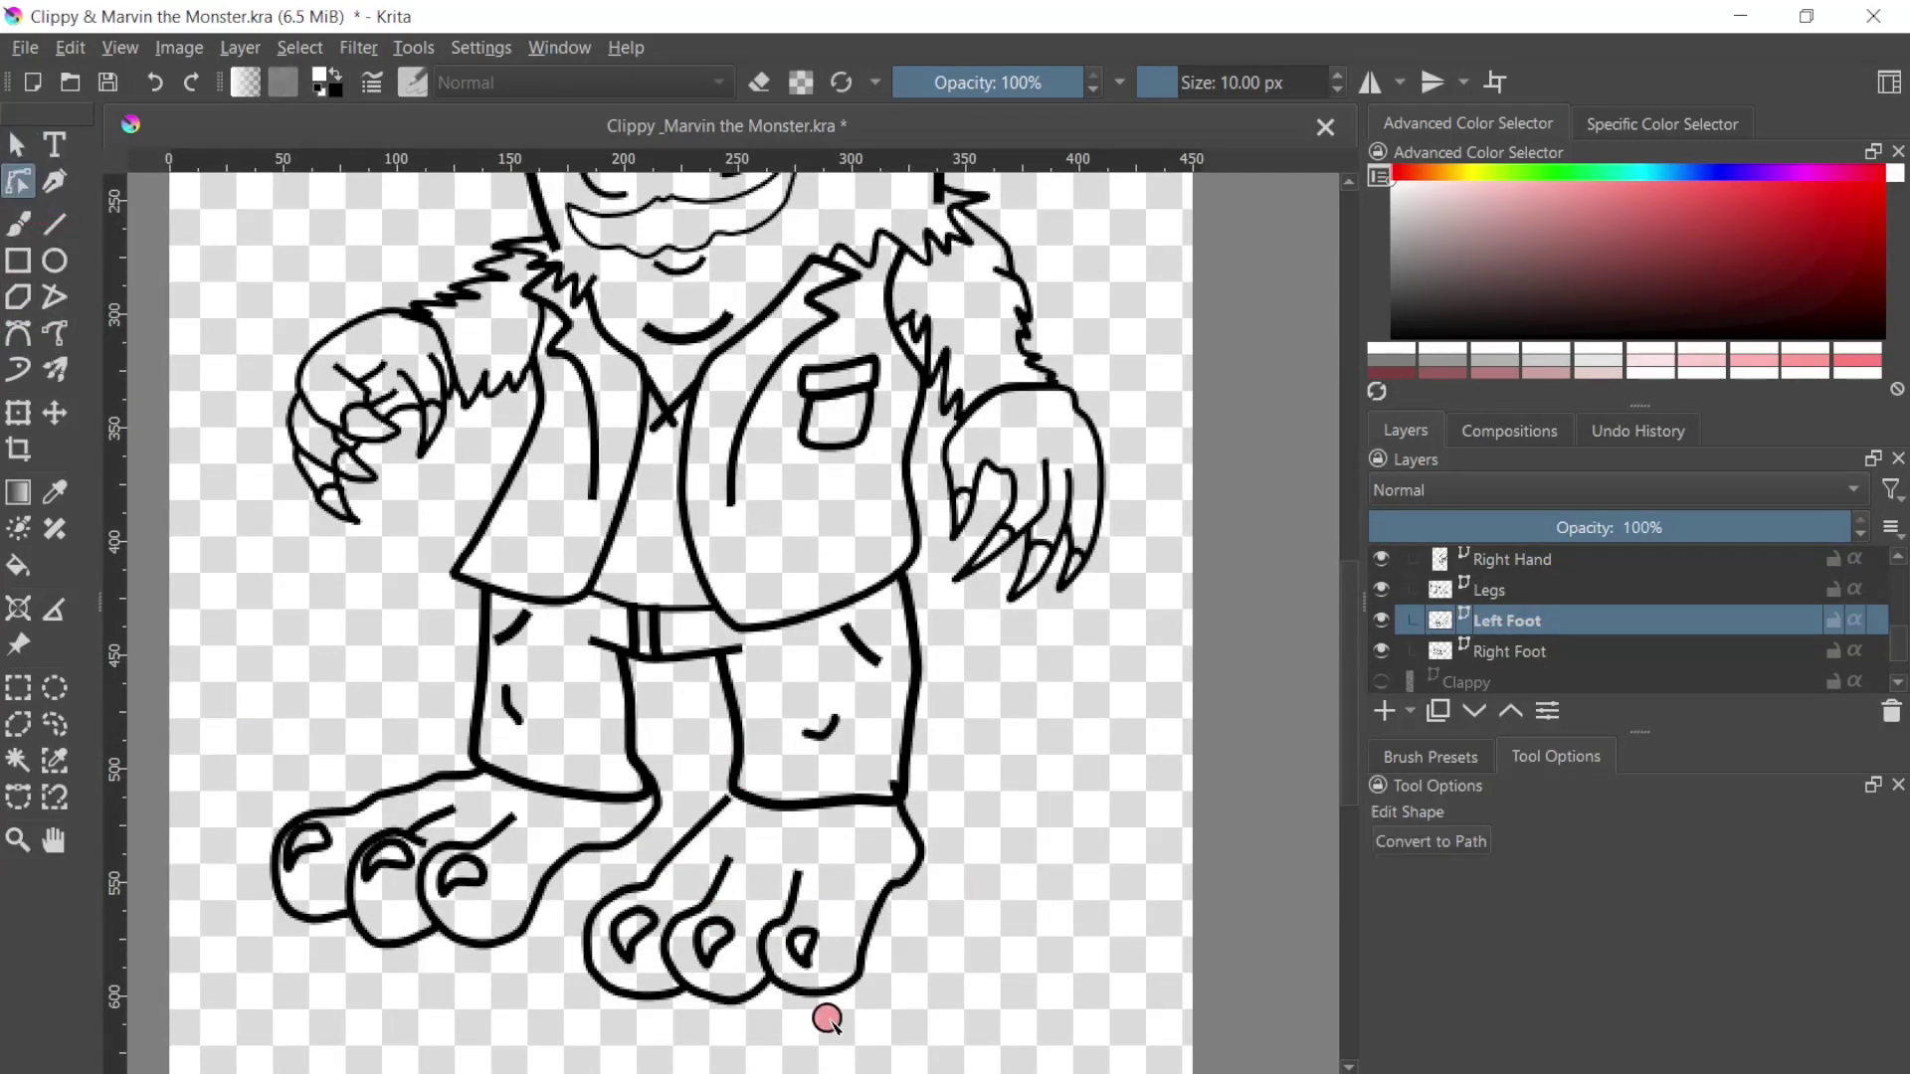
scroll(827, 1018, "up", 5)
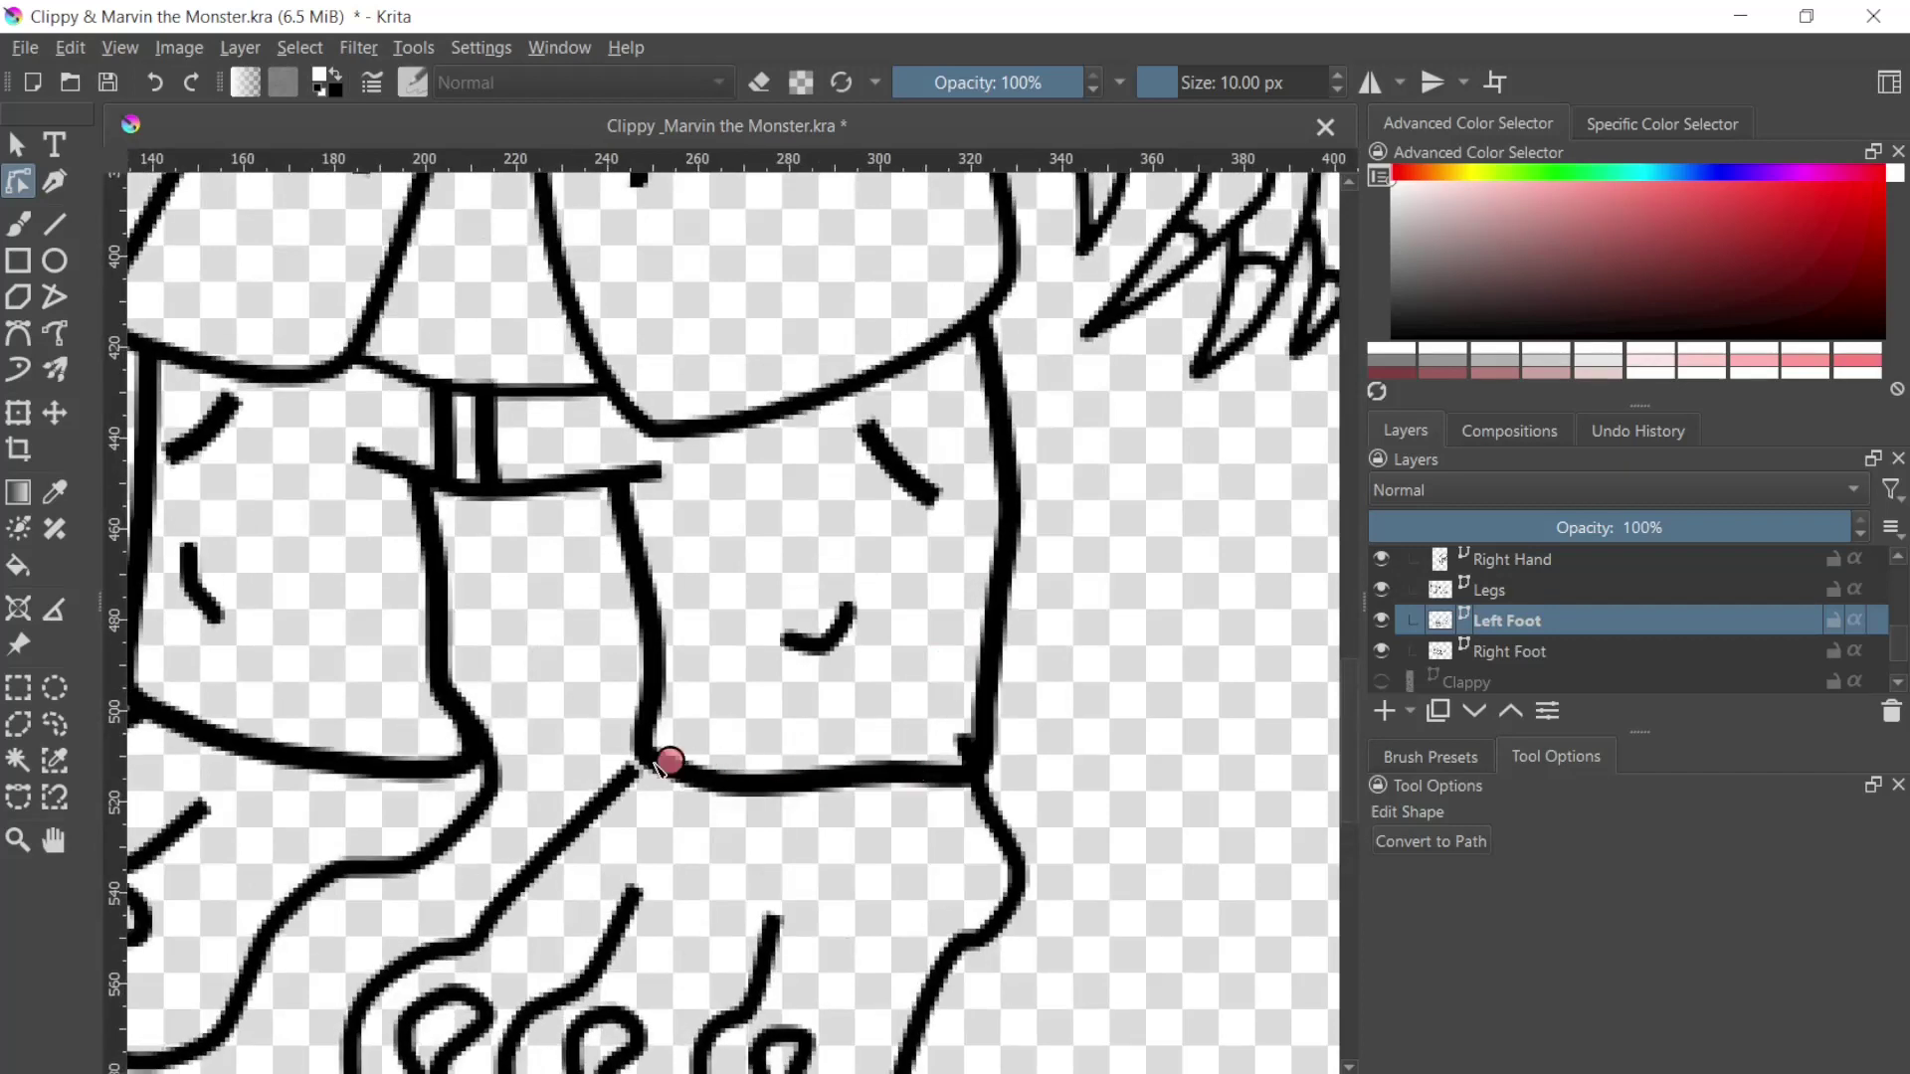
left_click(616, 793)
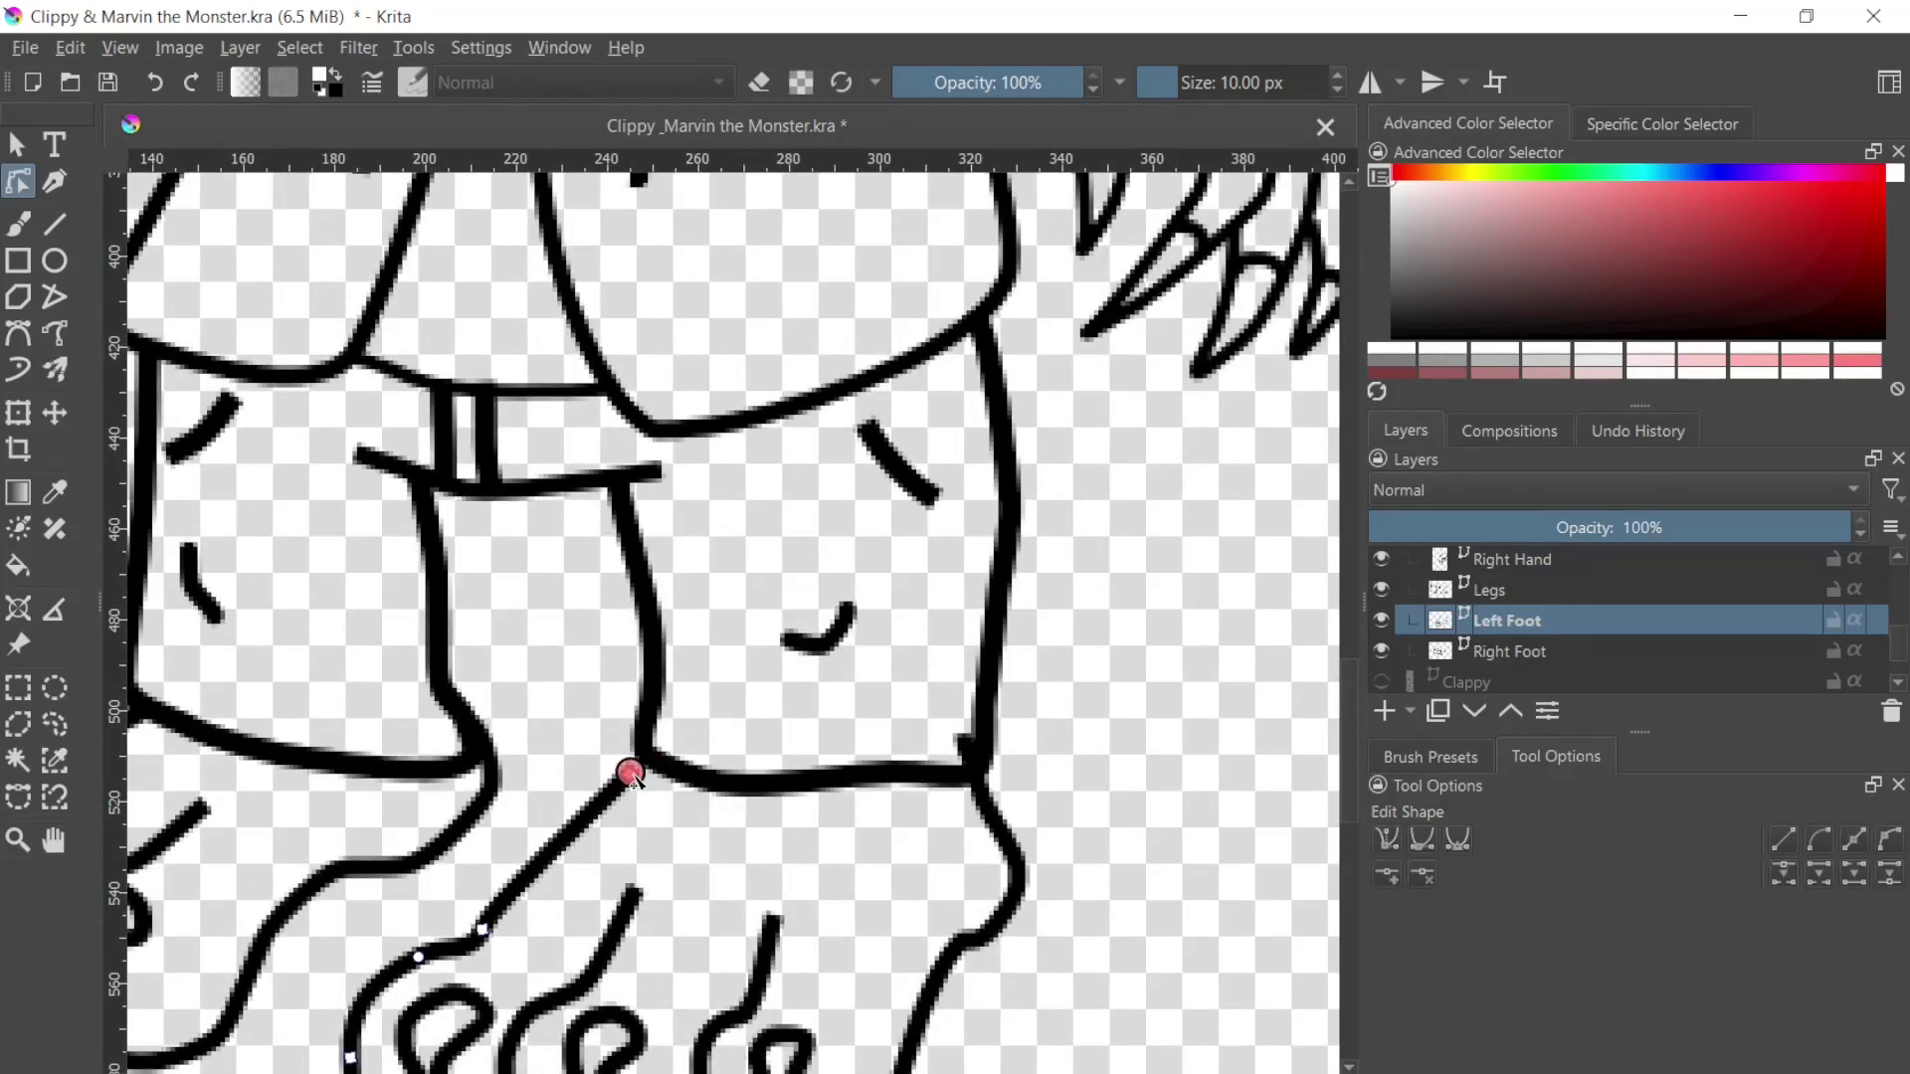
left_click_drag(633, 779, 648, 764)
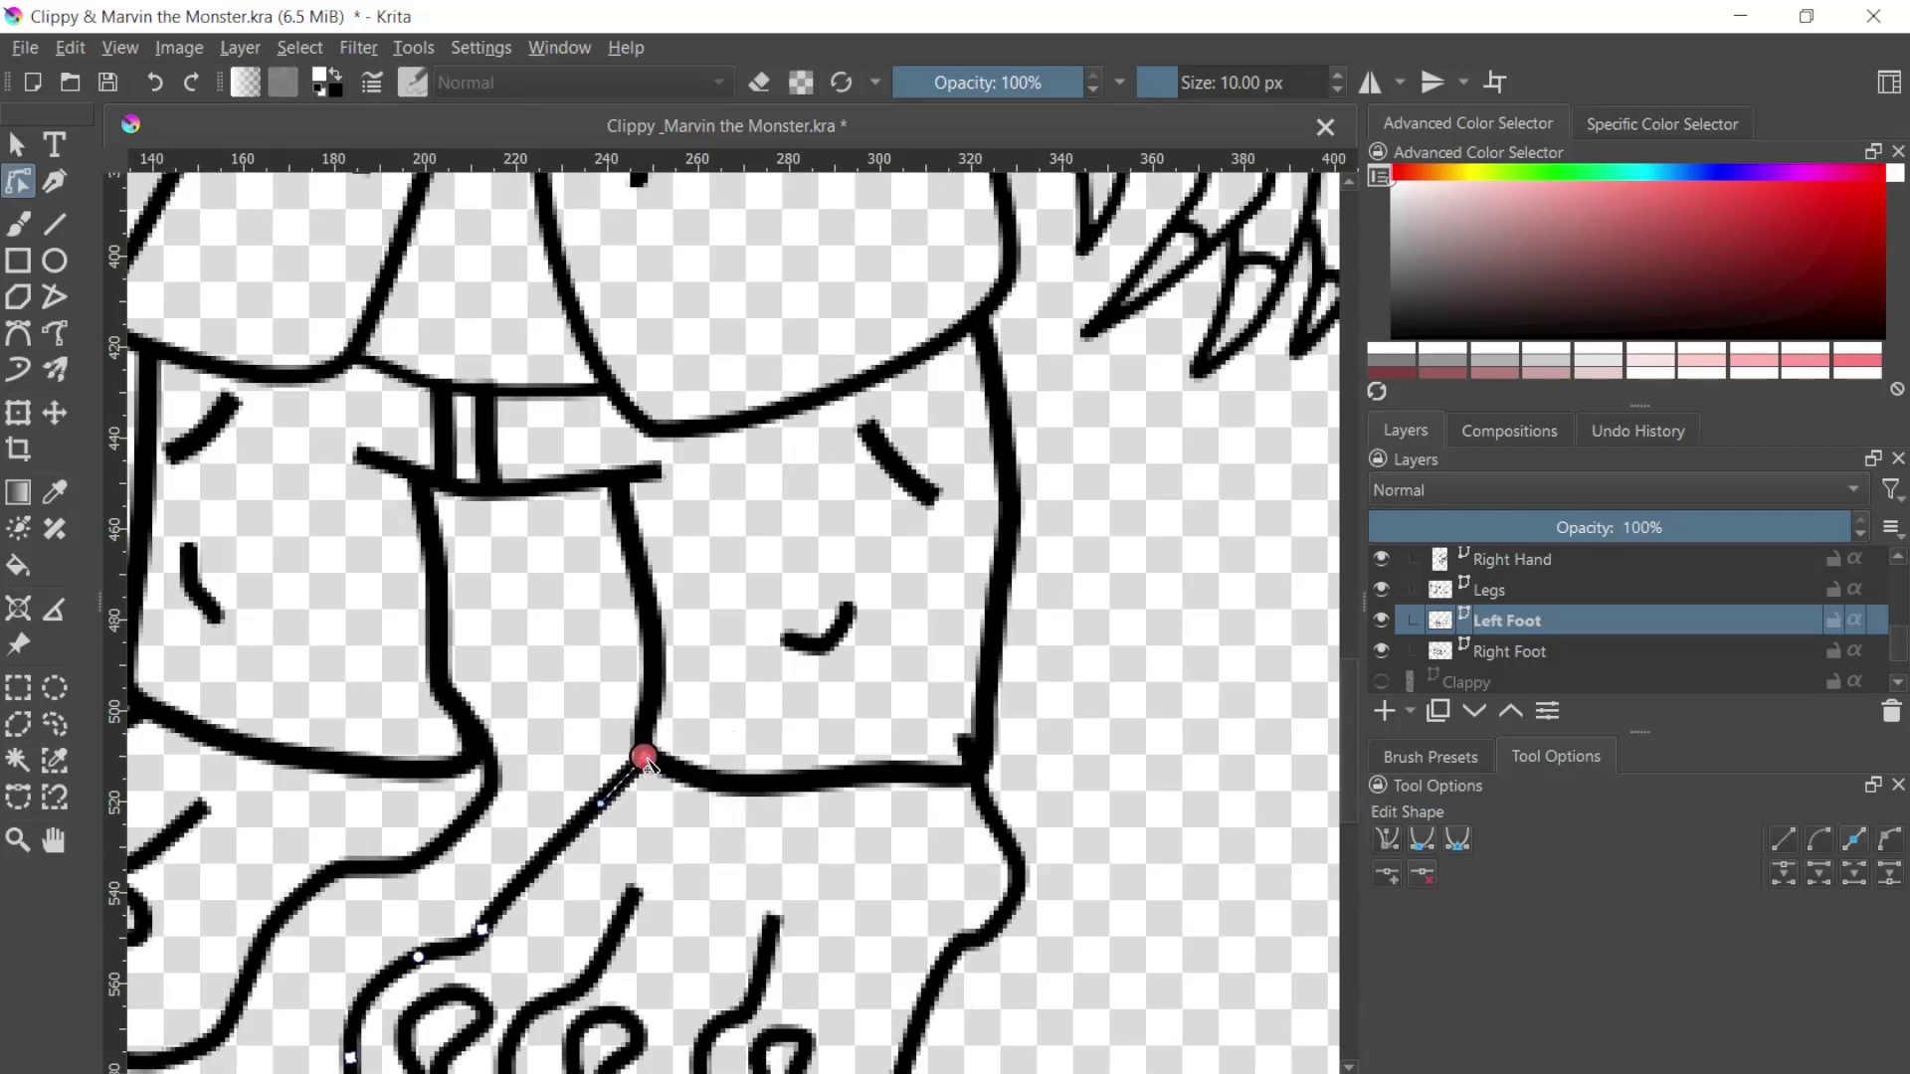
Step: On the Legs layer, move the left trouser leg's lower outer corner node up to meet the top of the foot outline
left_click(981, 766)
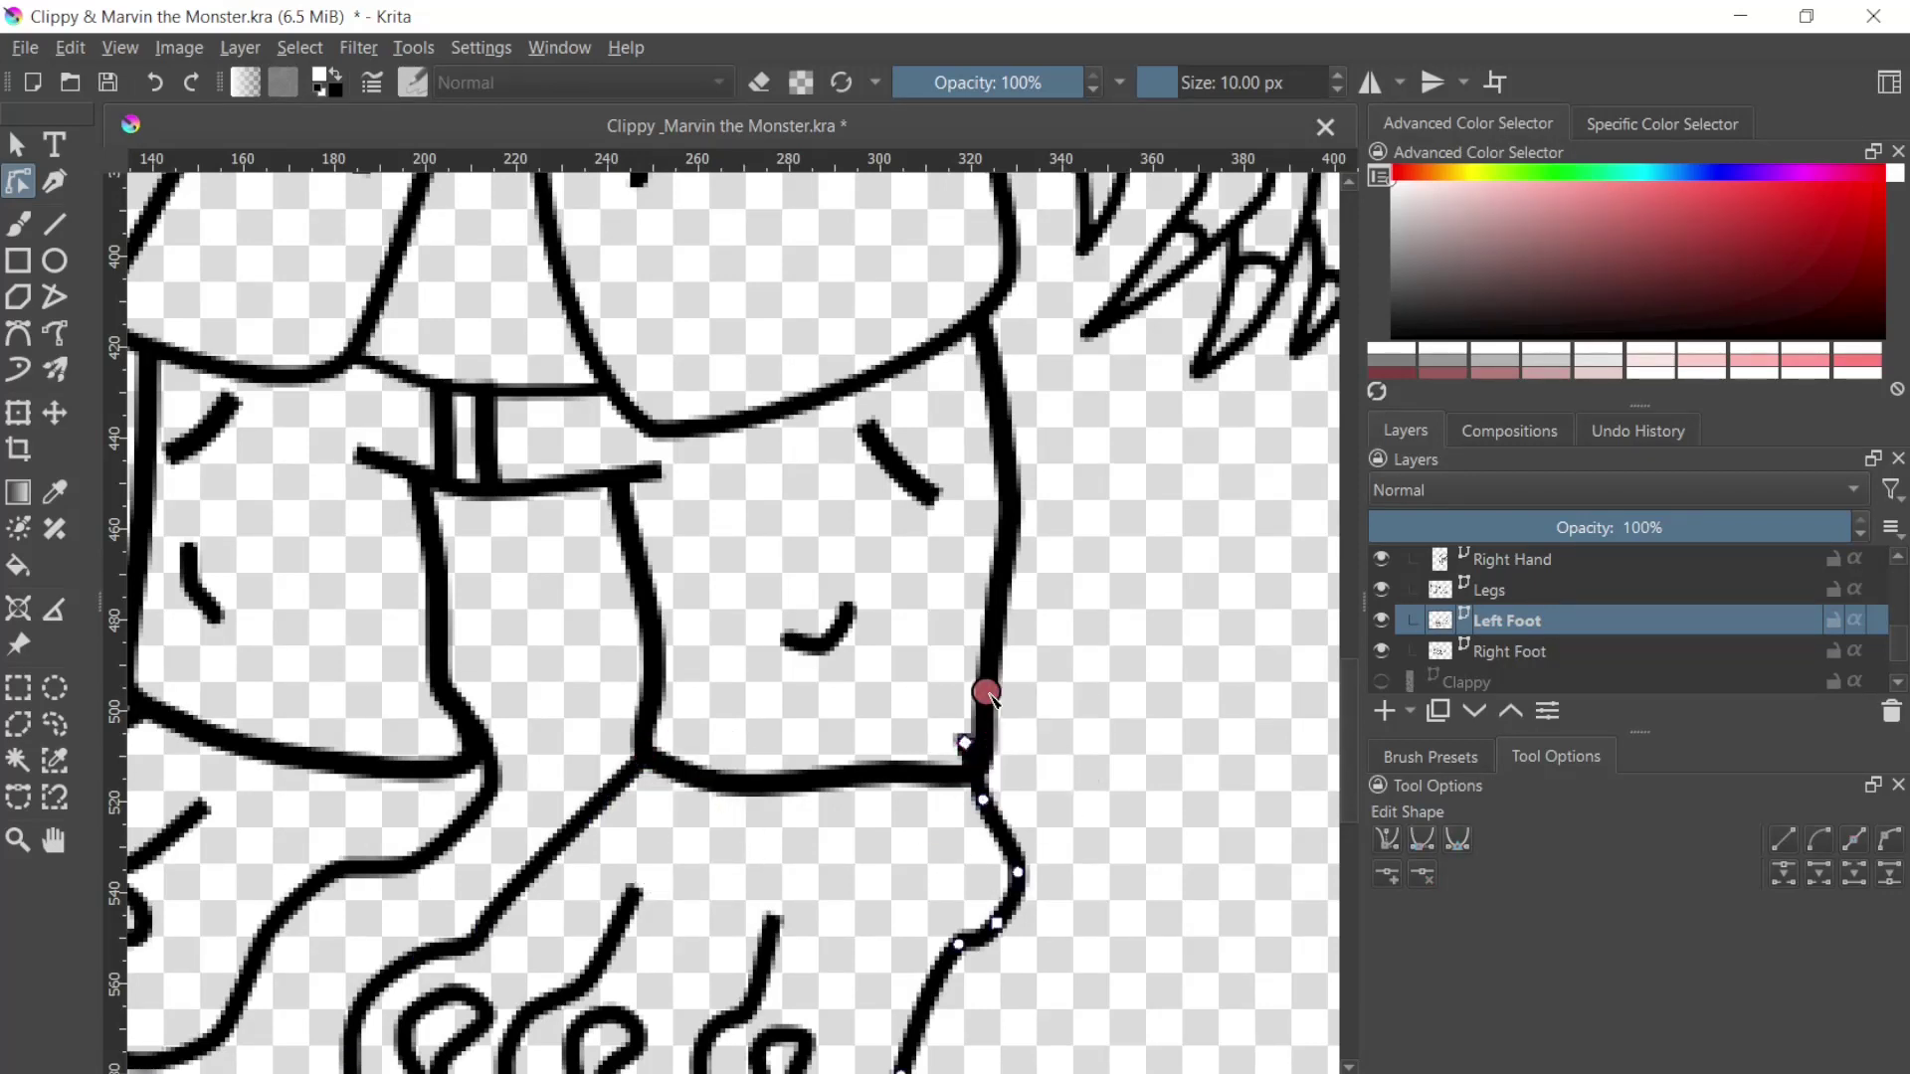
left_click(1490, 589)
left_click(990, 701)
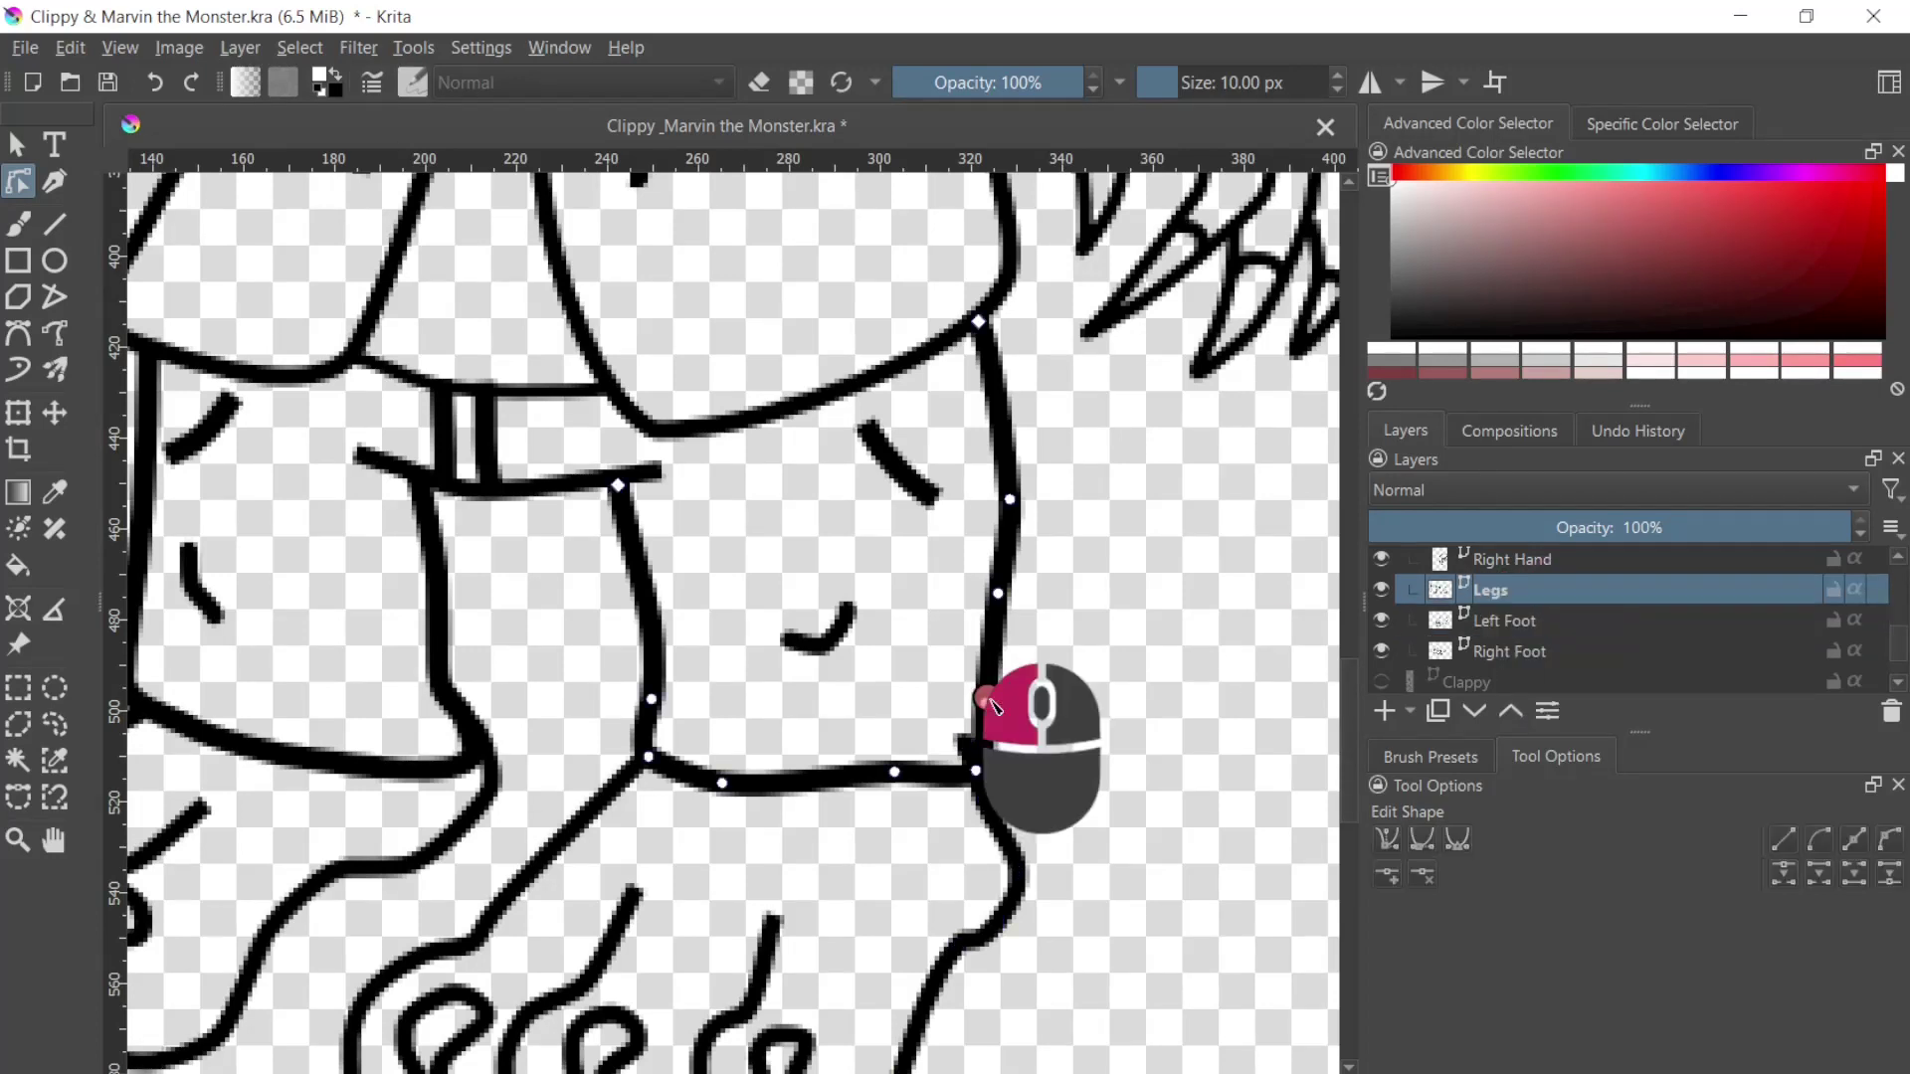
left_click_drag(978, 774, 974, 730)
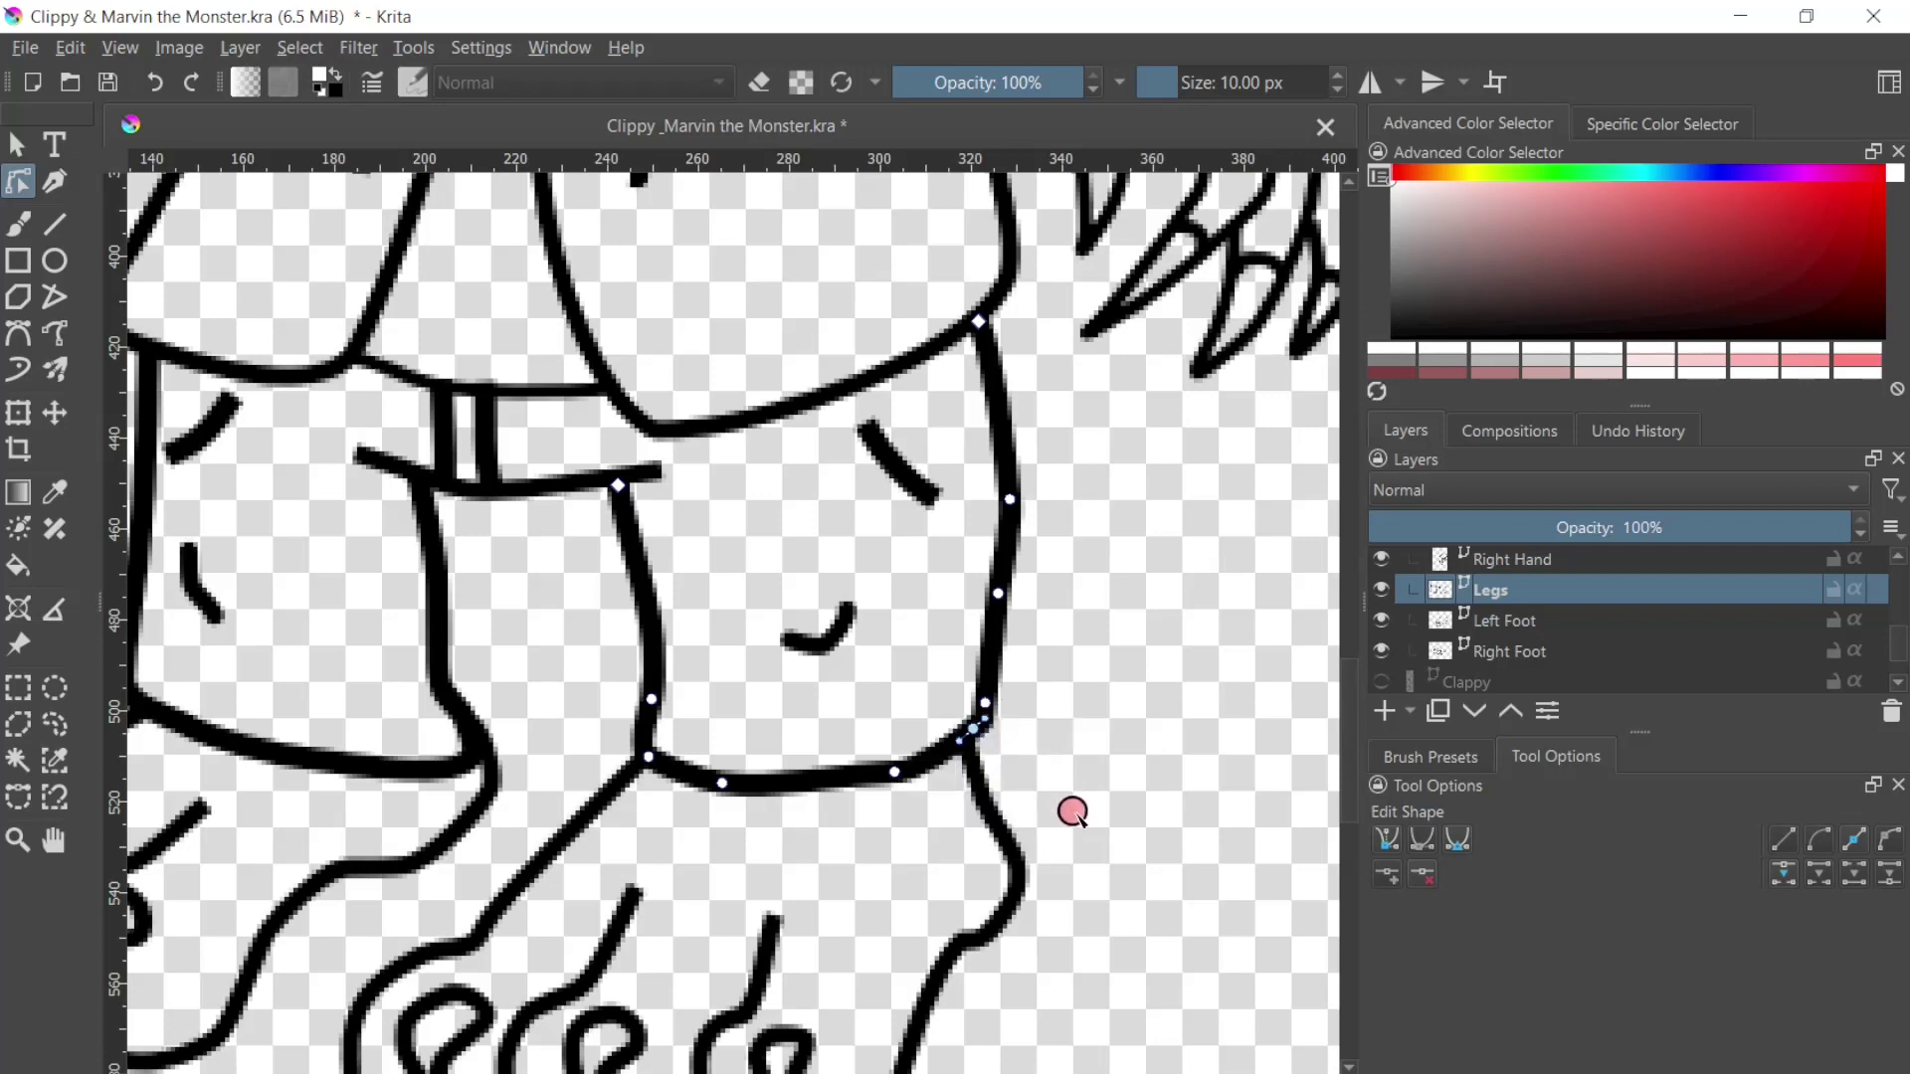
Step: Raise the inner knee-side node and lower inner corner node of the right trouser leg so the hem meets the foot outline
left_click(454, 900)
left_click(422, 768)
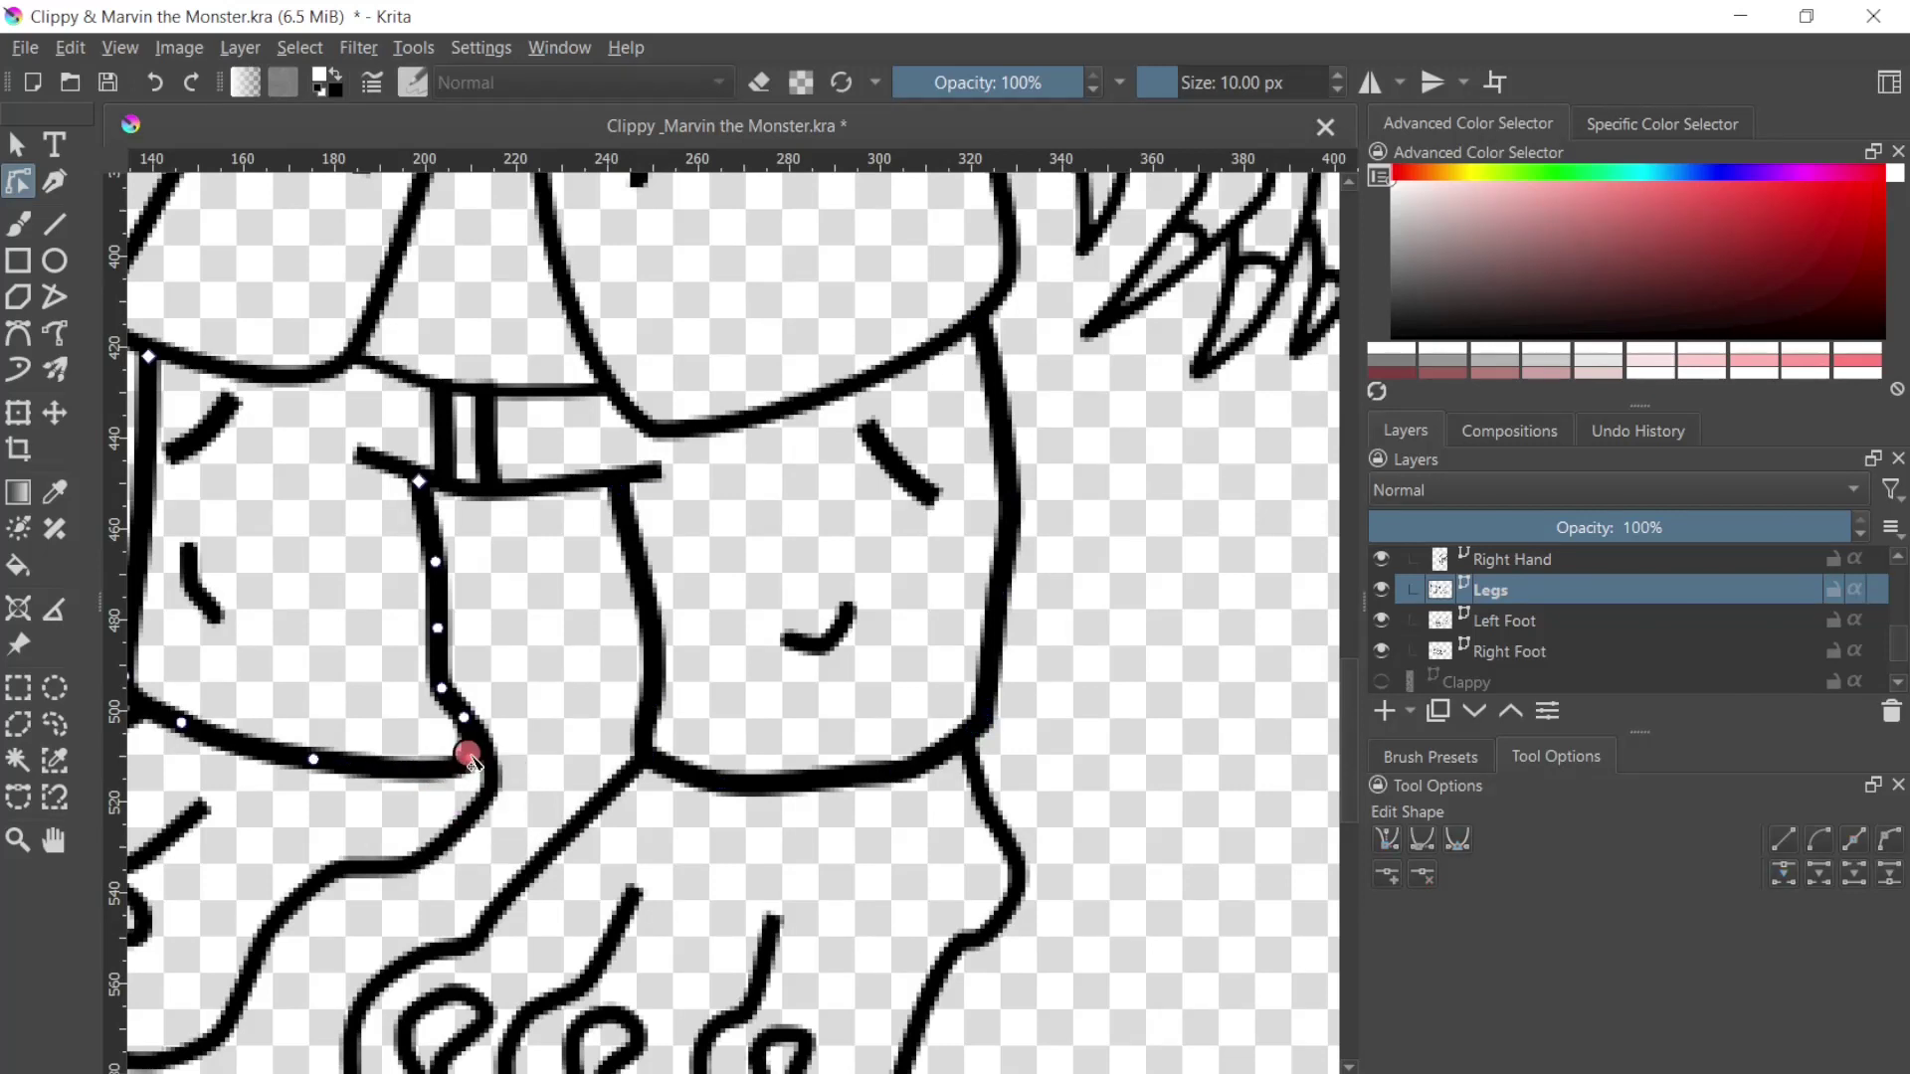
left_click(313, 760)
left_click(473, 757)
left_click(428, 681)
mouse_move(442, 693)
left_mouse_down()
mouse_move(468, 672)
mouse_move(435, 664)
left_mouse_up()
mouse_move(477, 761)
left_mouse_down()
mouse_move(439, 660)
mouse_move(477, 725)
mouse_move(475, 776)
mouse_move(507, 764)
mouse_move(479, 743)
left_mouse_up()
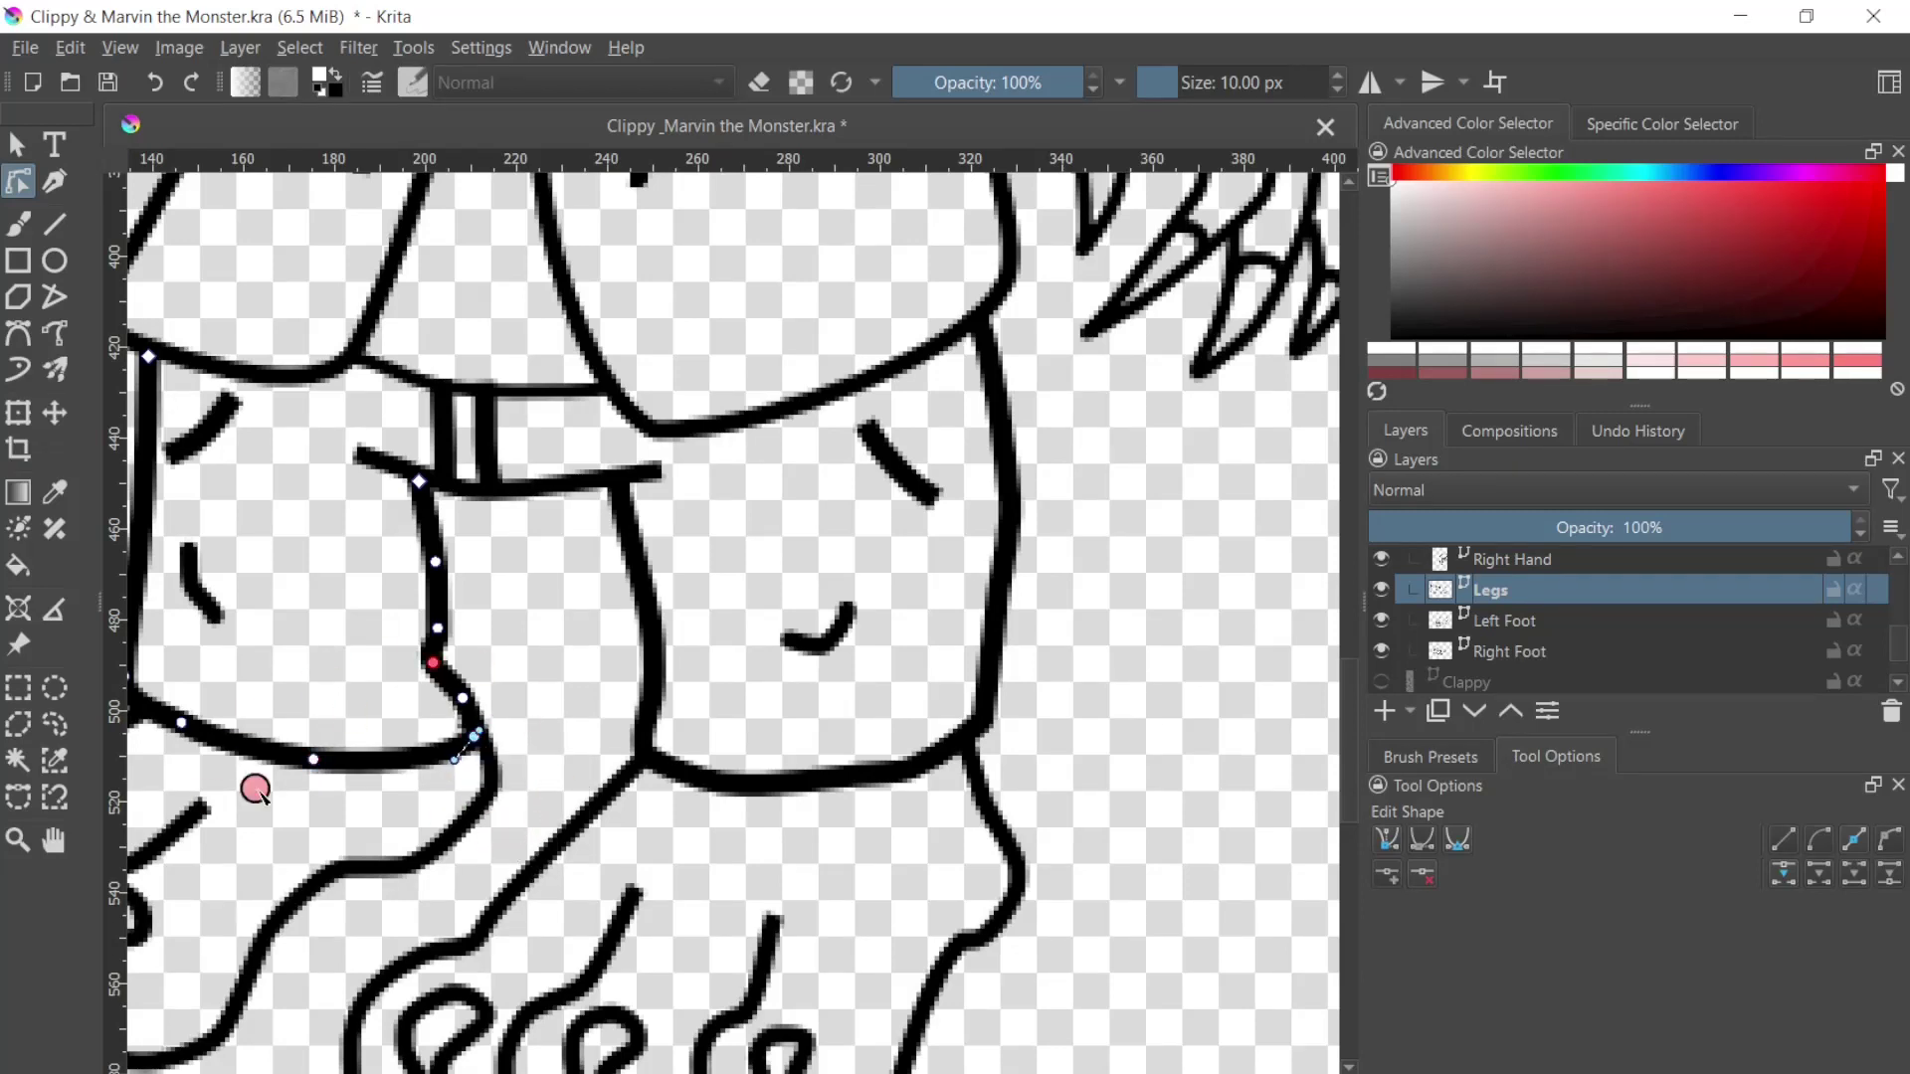
left_click(28, 143)
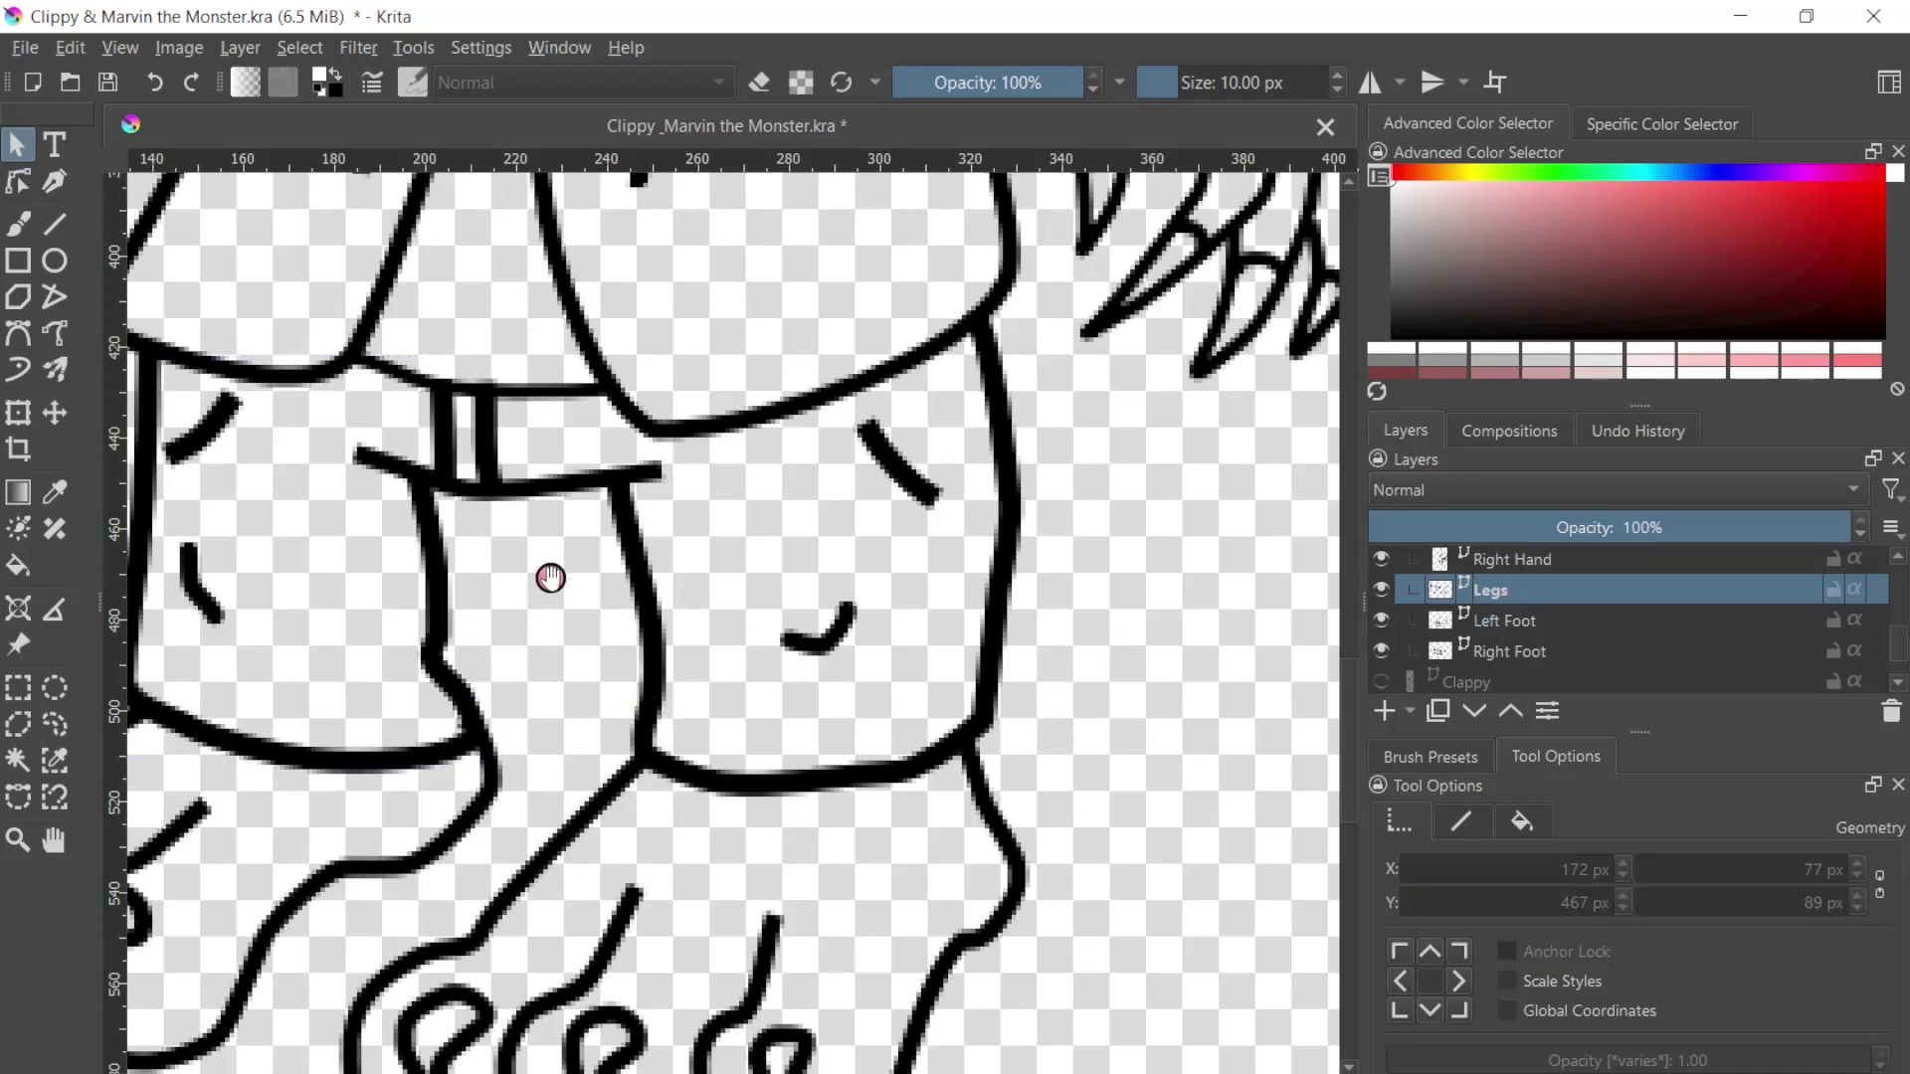
Step: Rotate the Right Arm layer slightly counterclockwise with the Transform tool and apply the change
left_click_drag(550, 577, 746, 789)
key("minus")
key("ctrl+t")
left_click(361, 420)
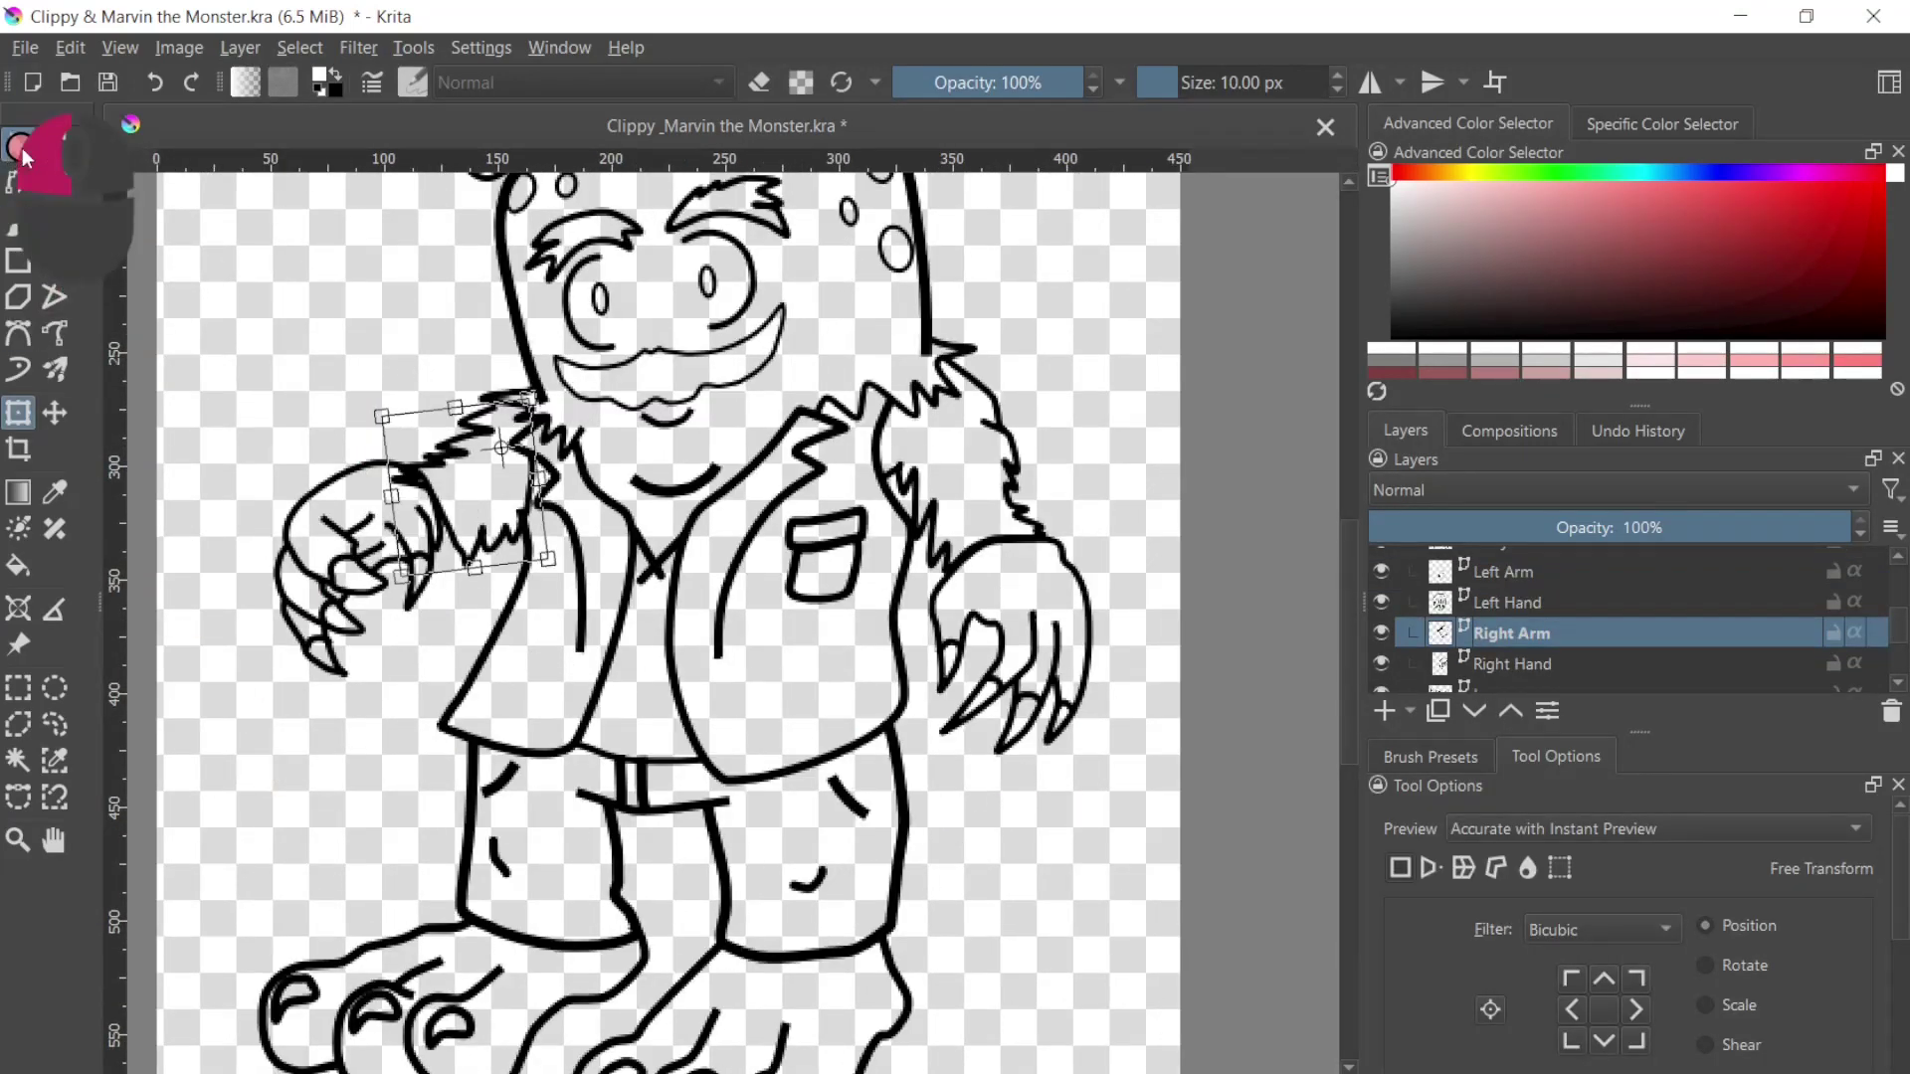
left_click(18, 148)
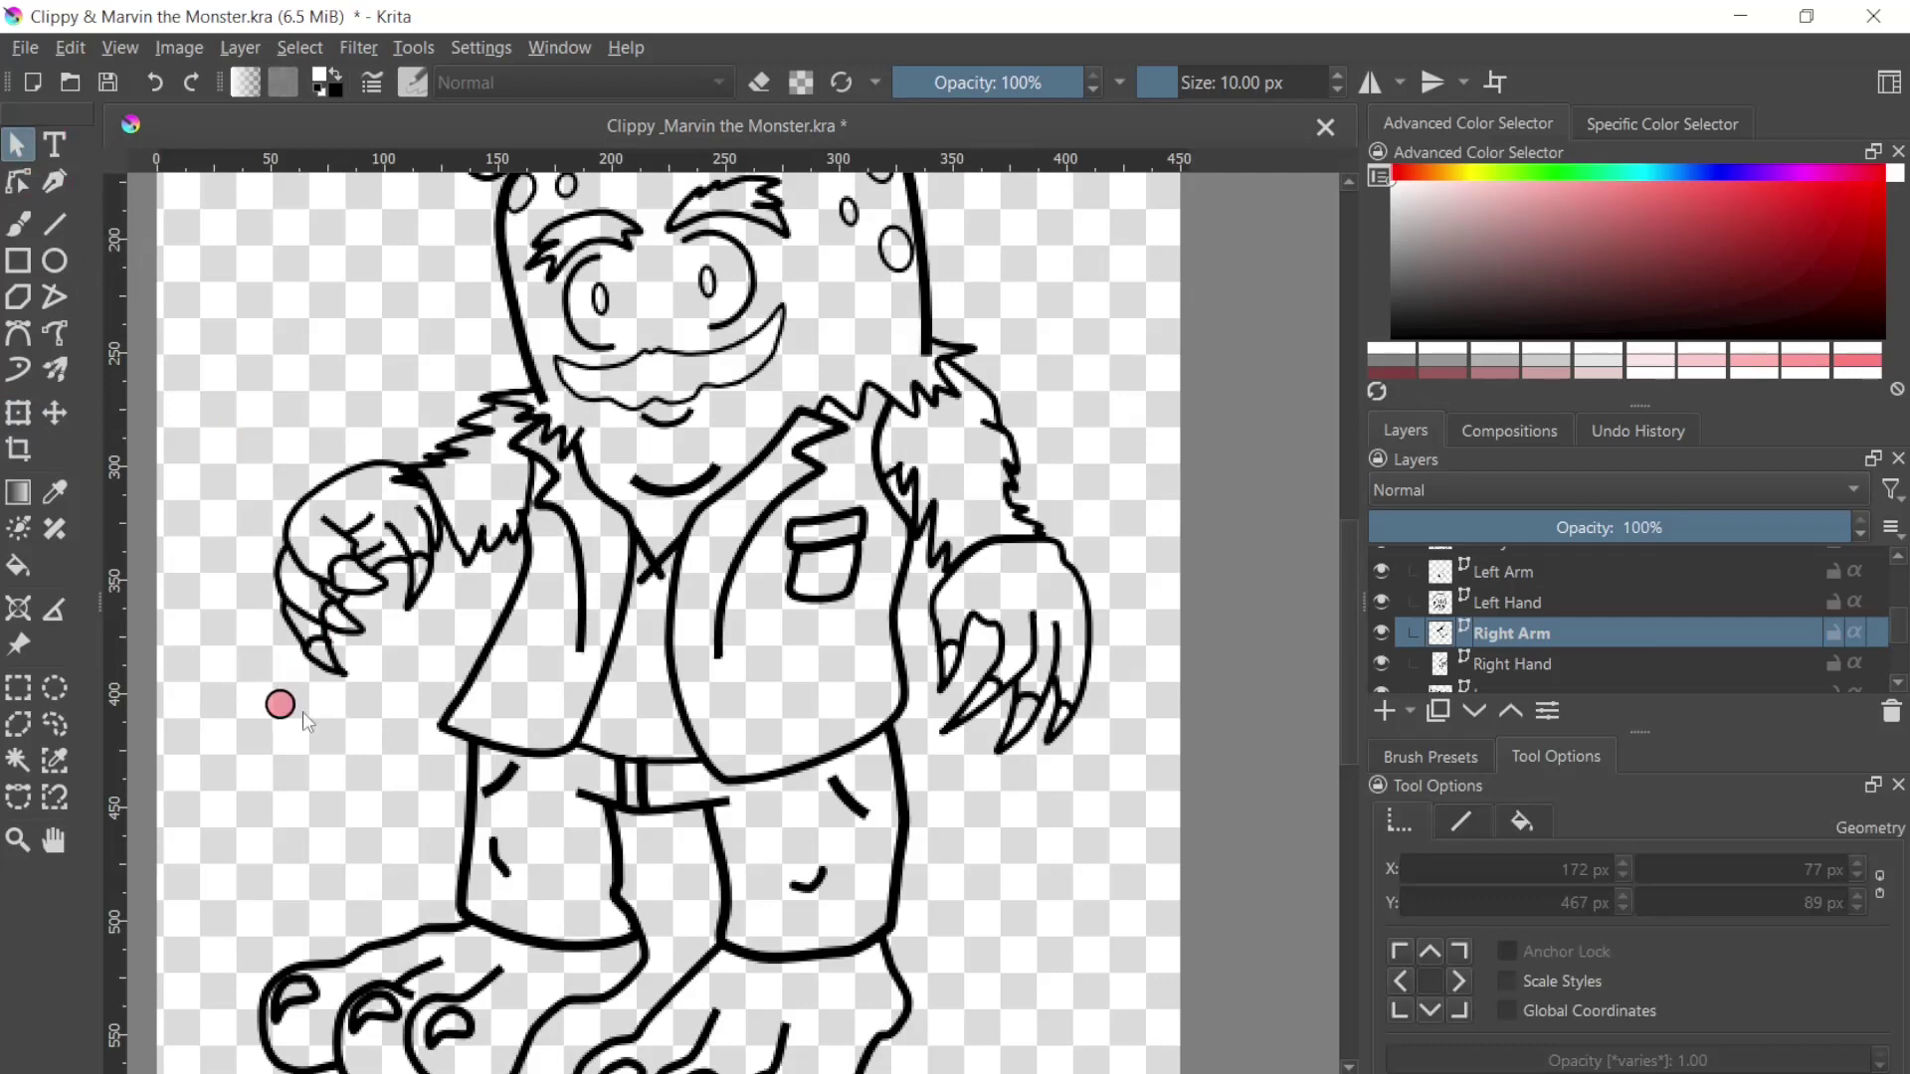
Step: Move the Right Hand layer's transform pivot to the wrist and rotate the hand slightly counterclockwise
left_click(1537, 661)
left_click(18, 412)
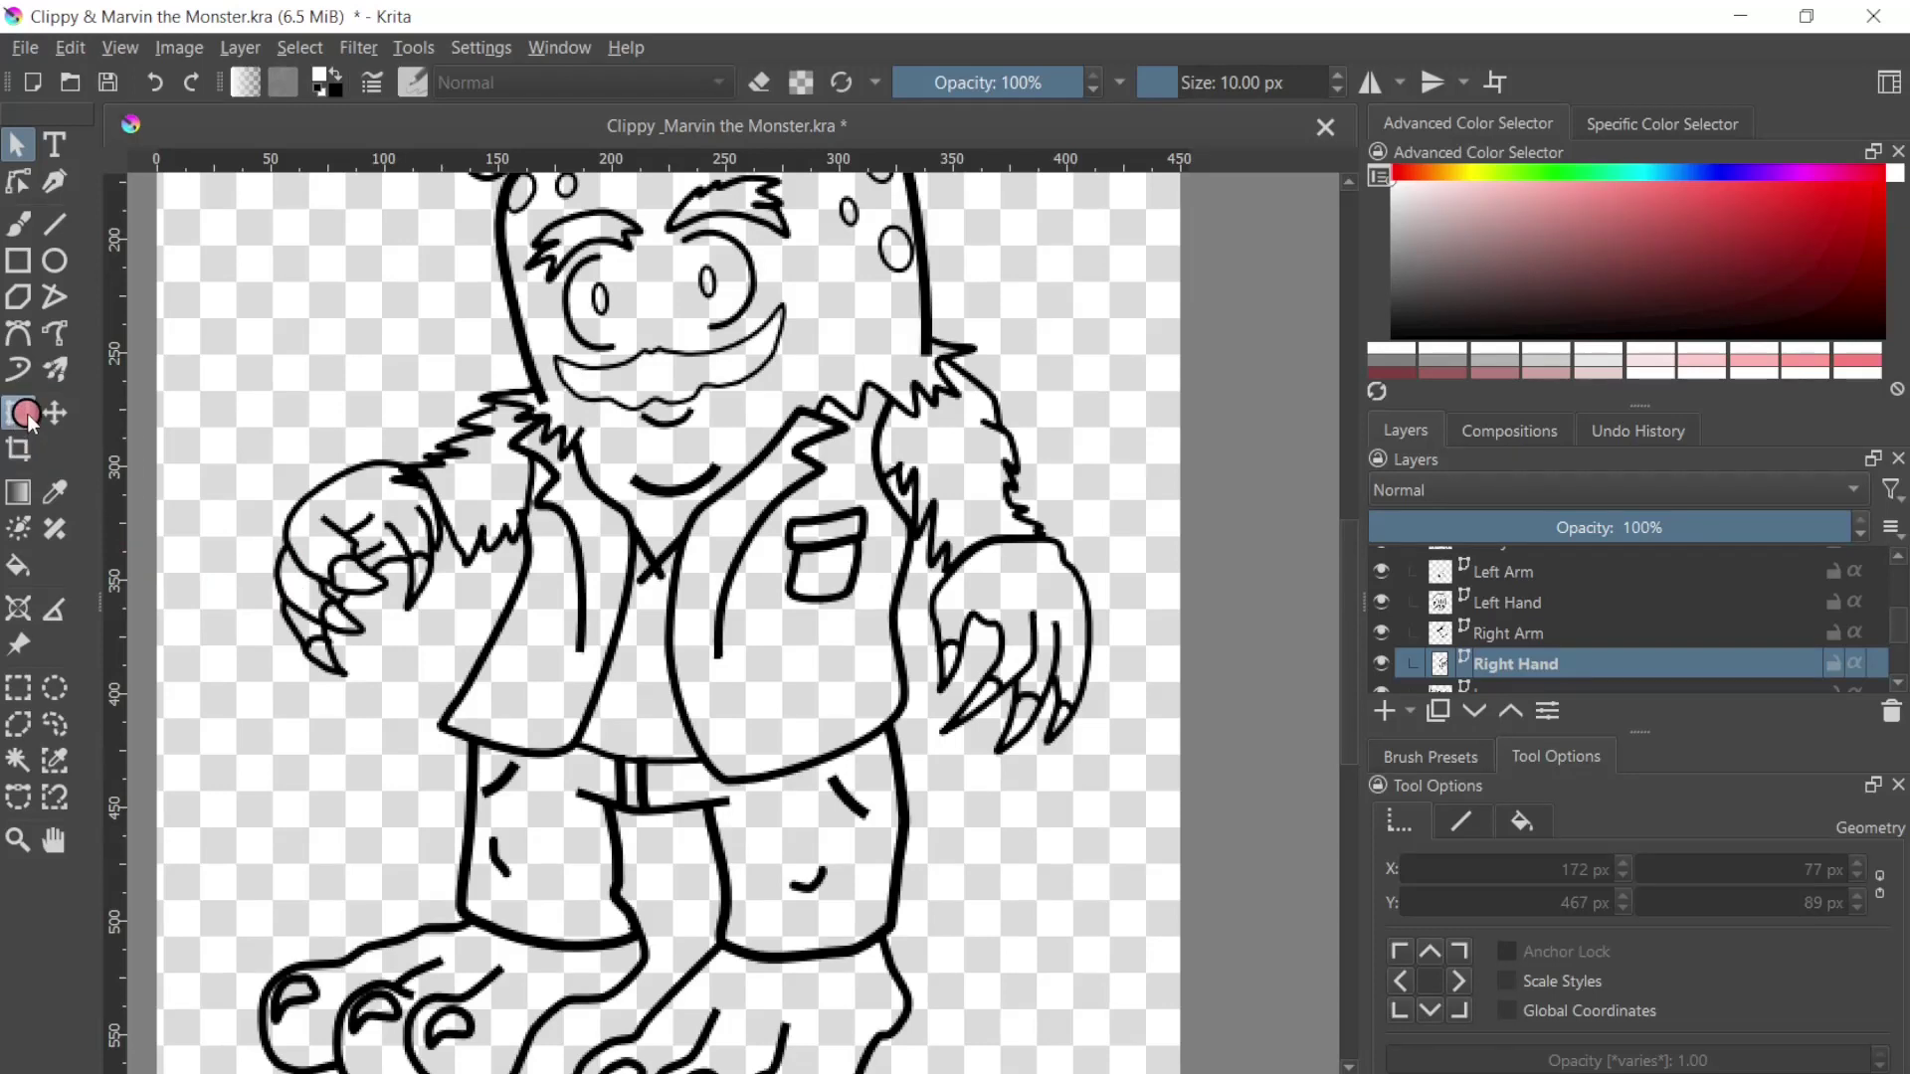
left_click_drag(358, 567, 404, 503)
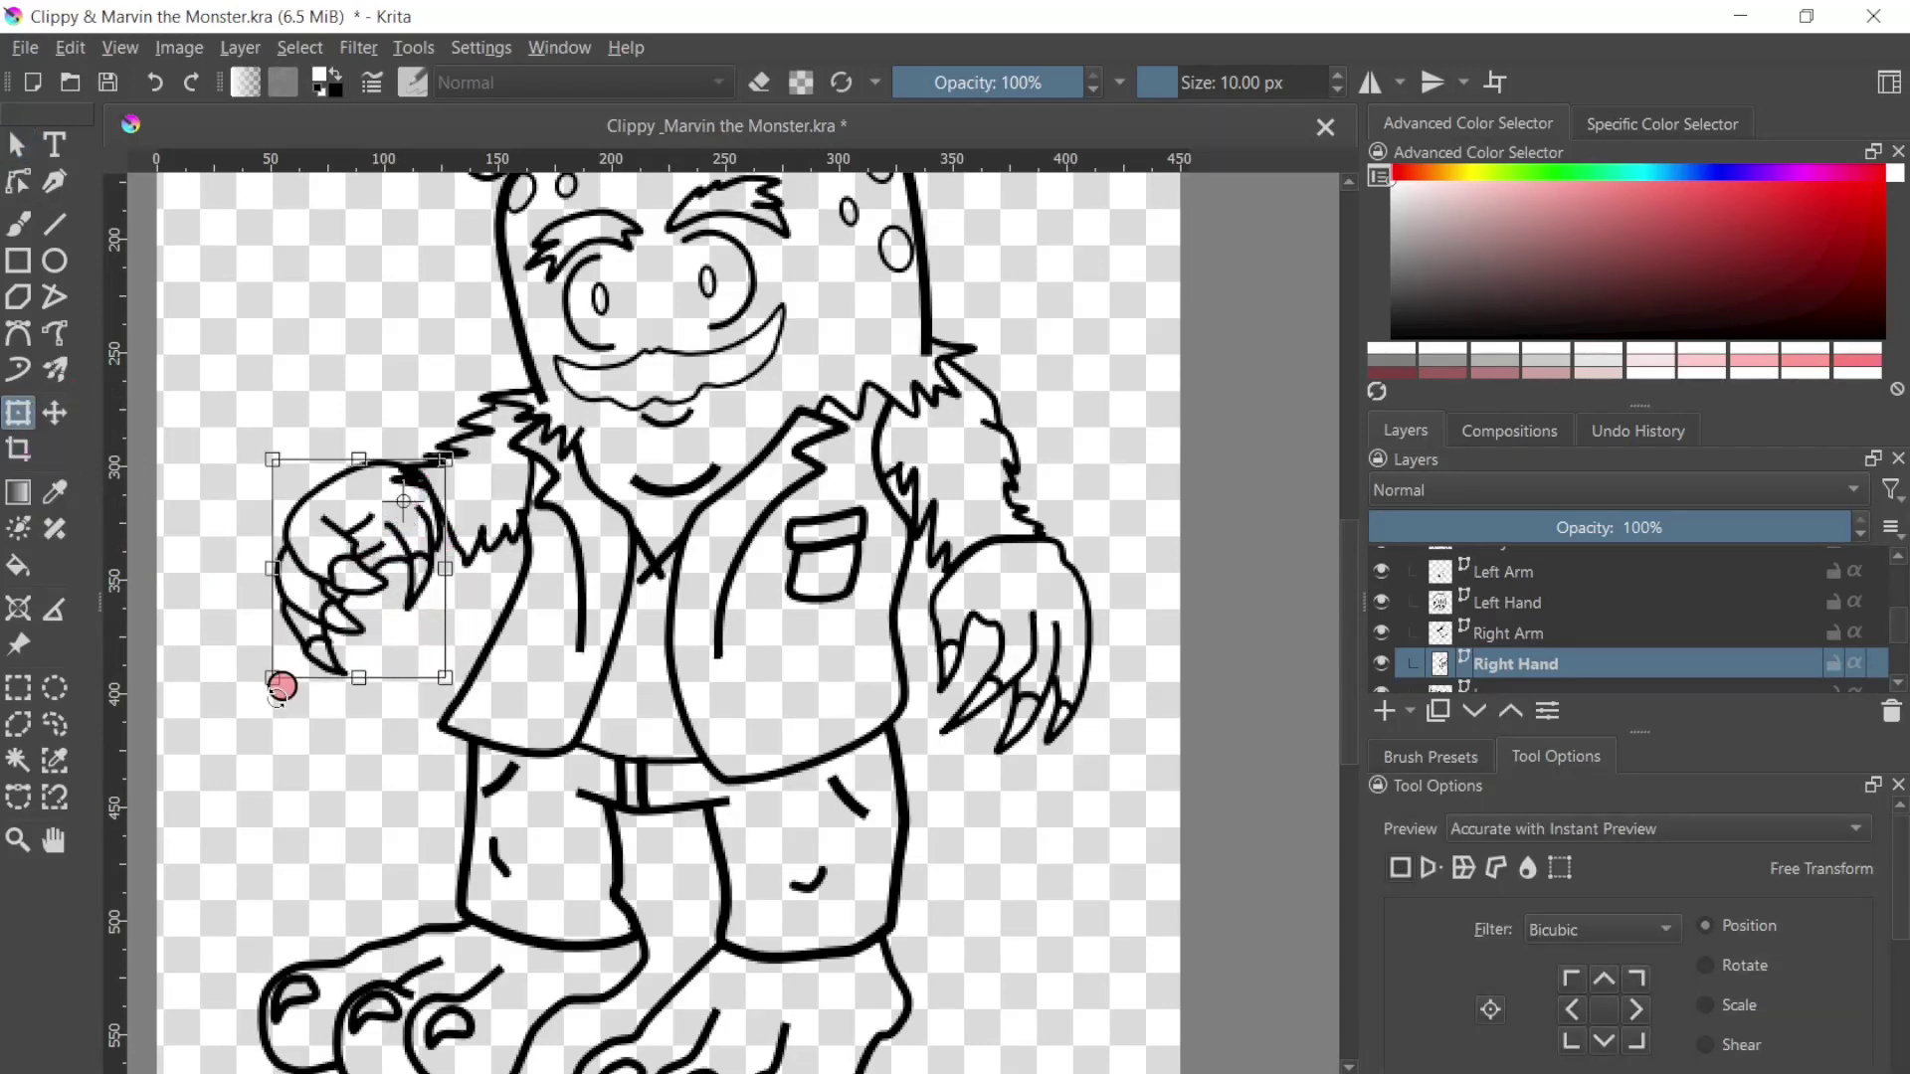
left_click_drag(261, 735, 288, 749)
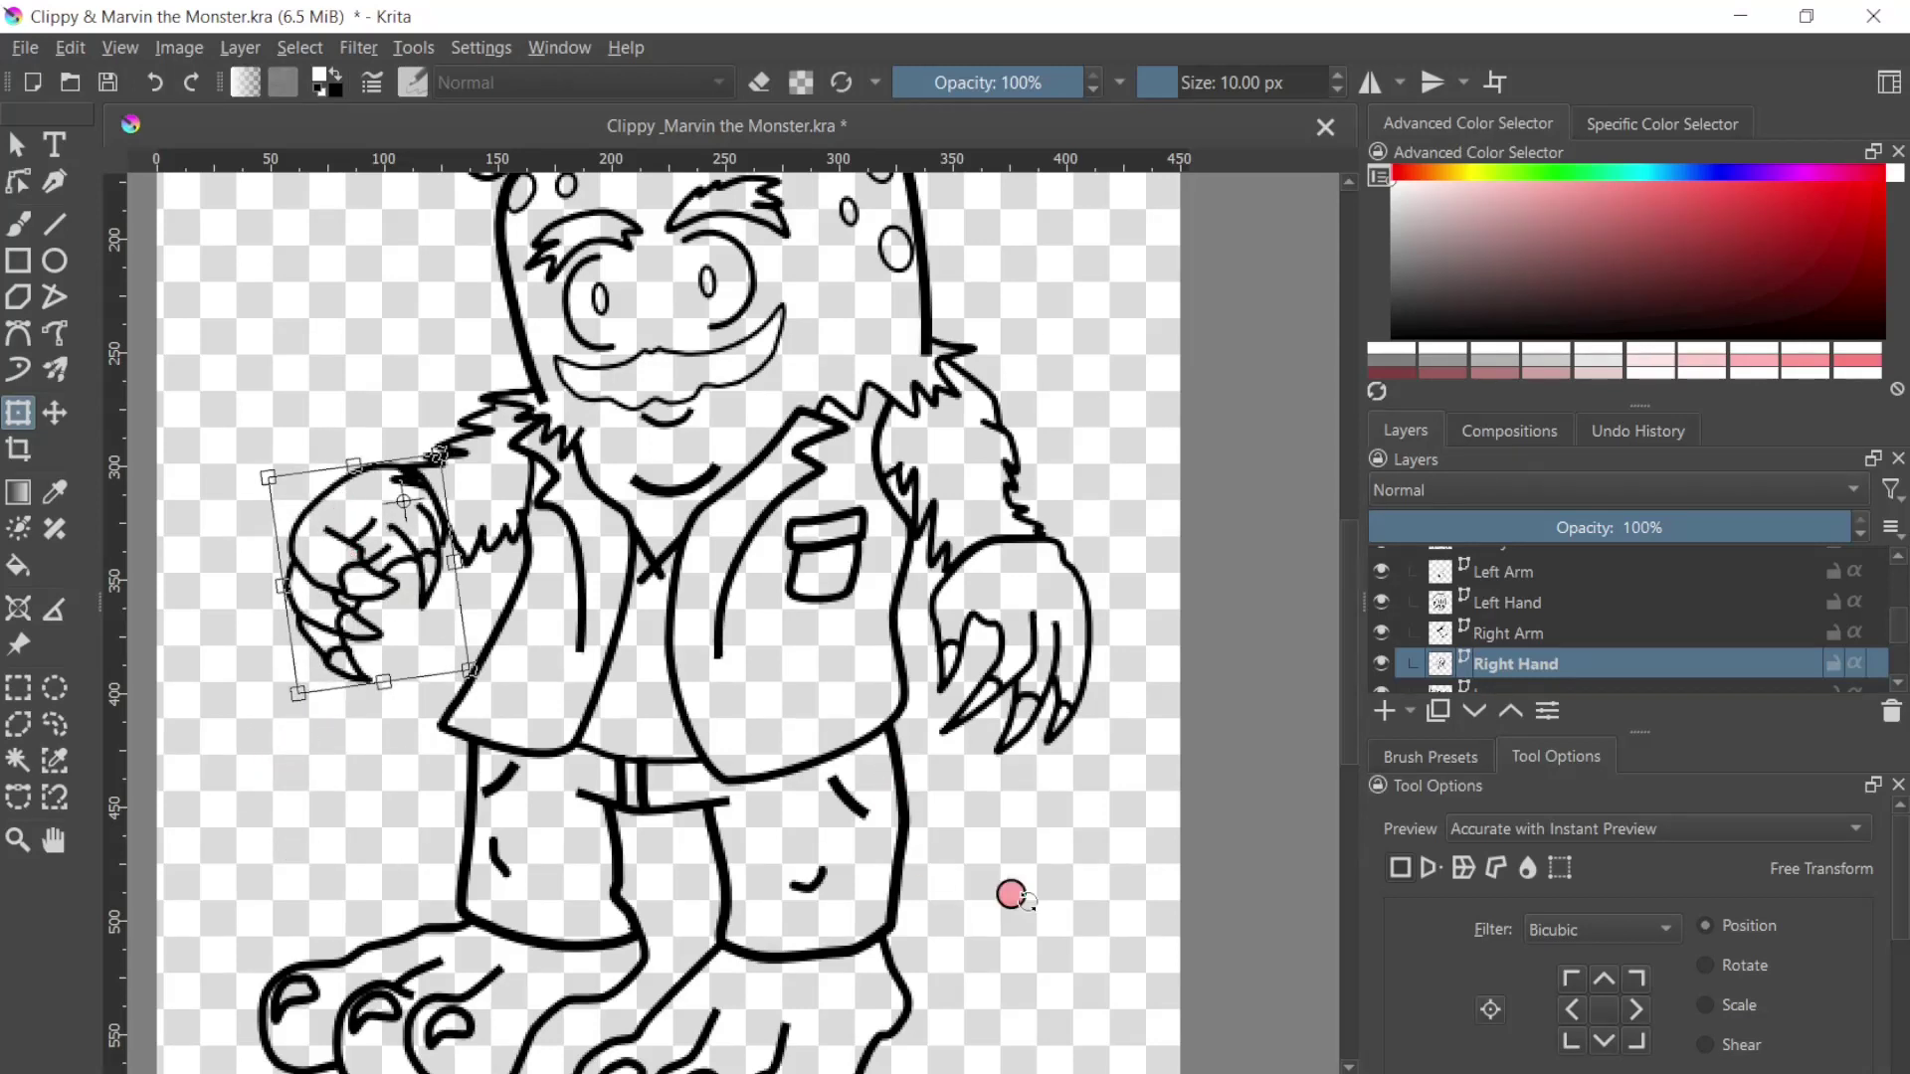
Step: Shift the Right Arm layer's transform pivot toward the shoulder and rotate the arm slightly clockwise
left_click(1510, 636)
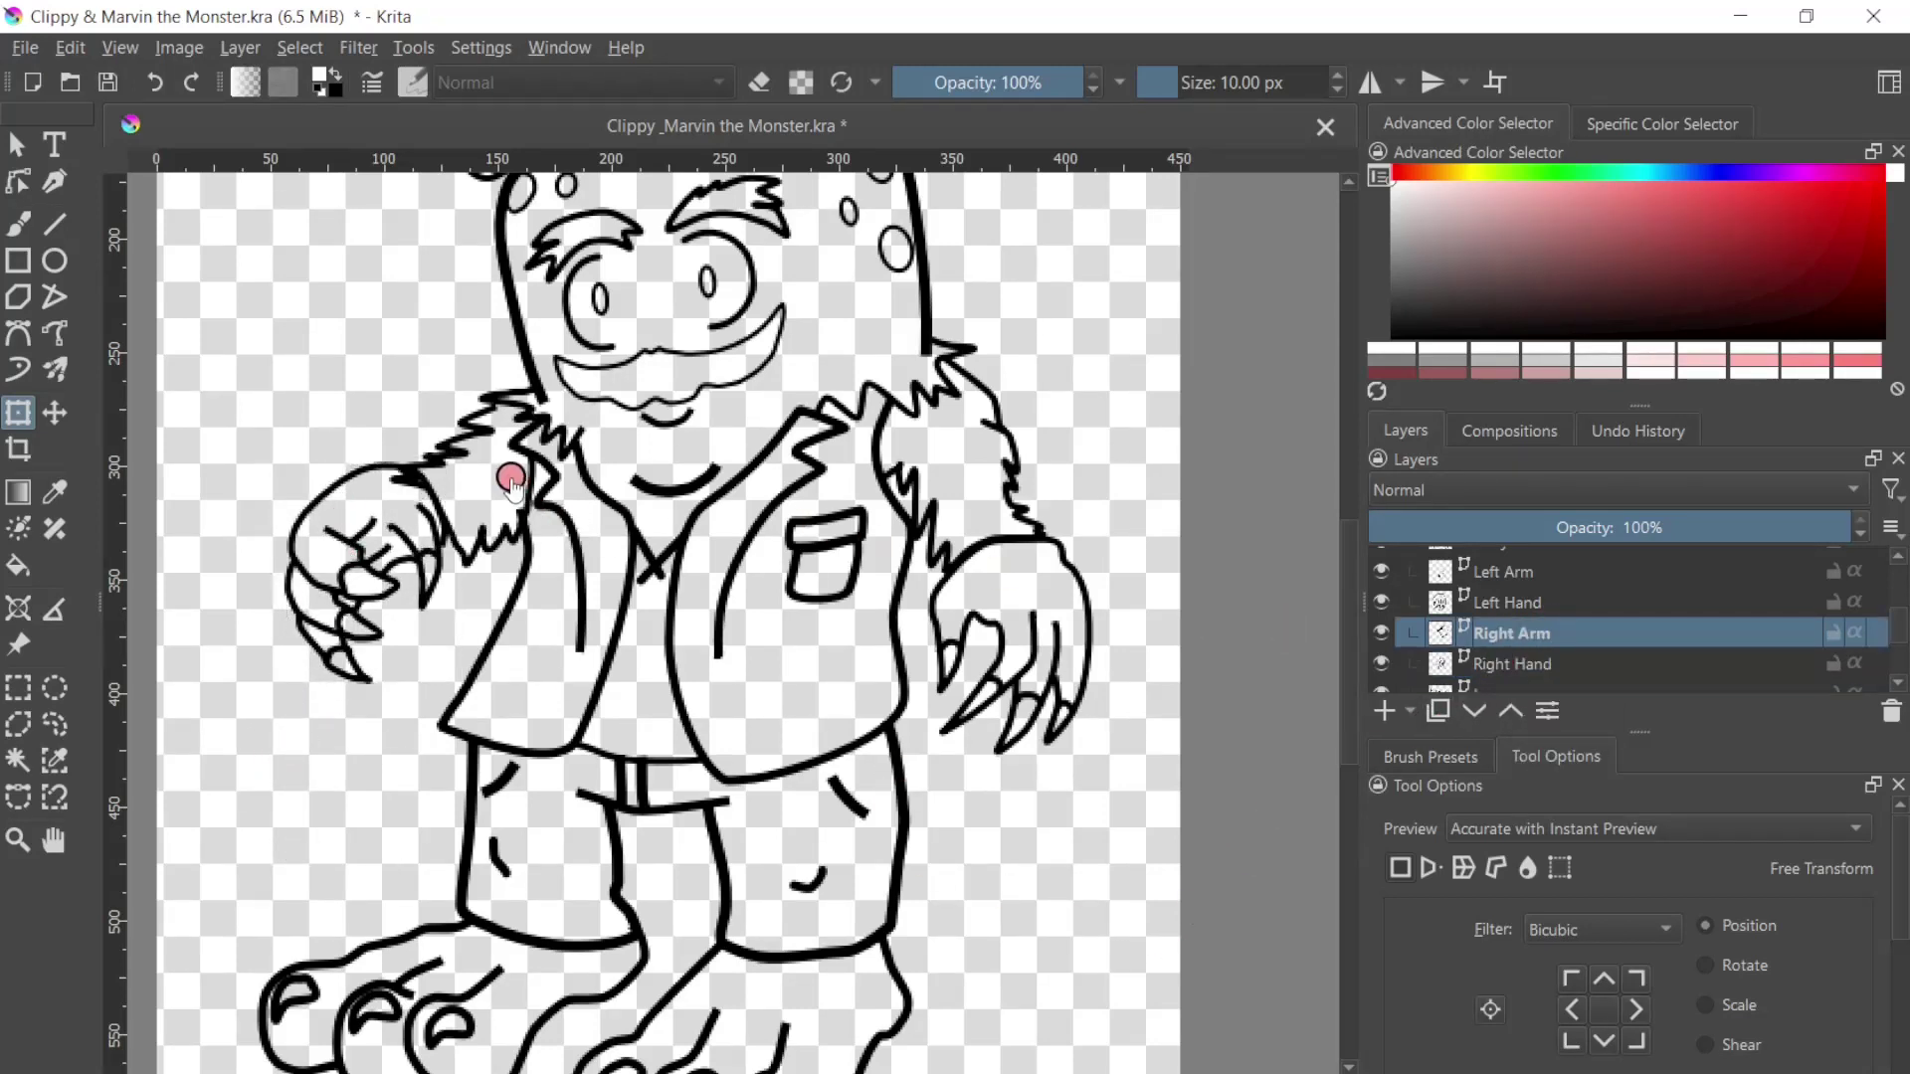
left_click(490, 504)
left_click_drag(462, 490, 504, 455)
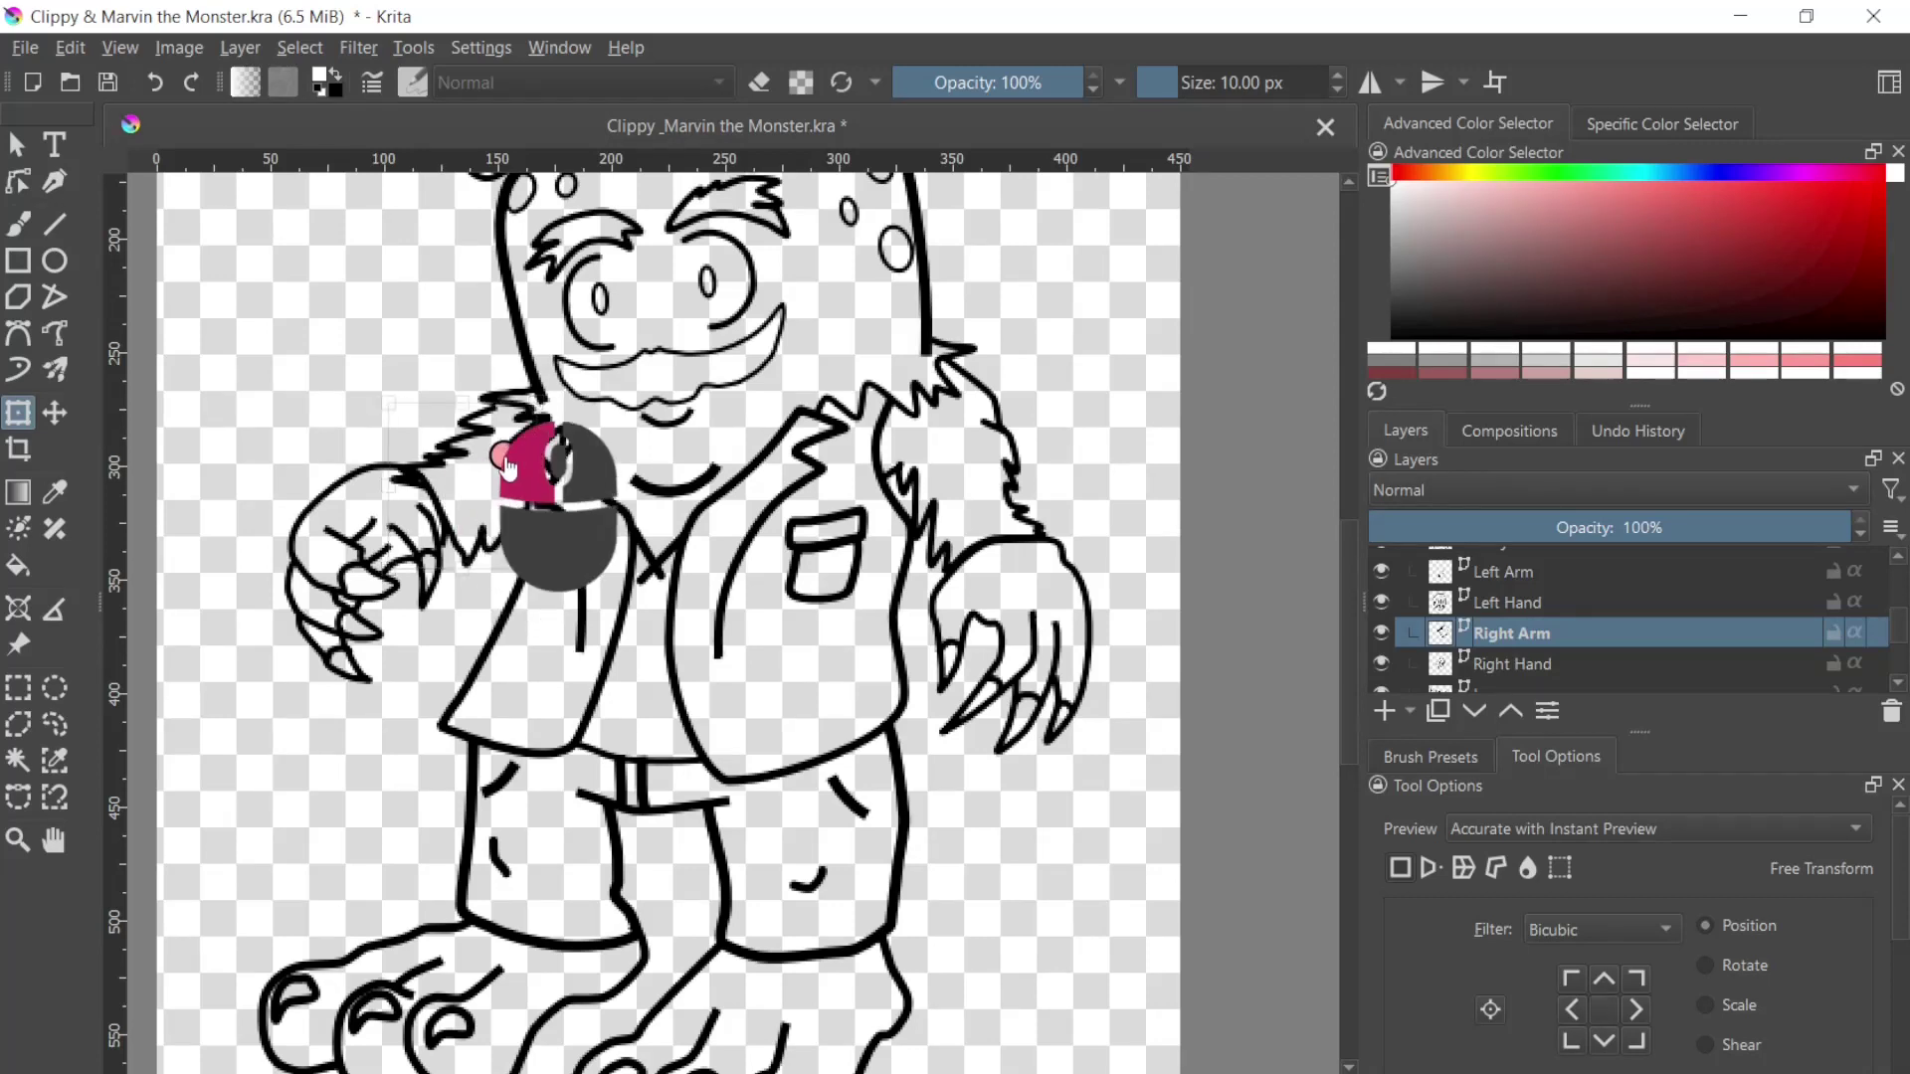
left_click_drag(381, 592, 475, 845)
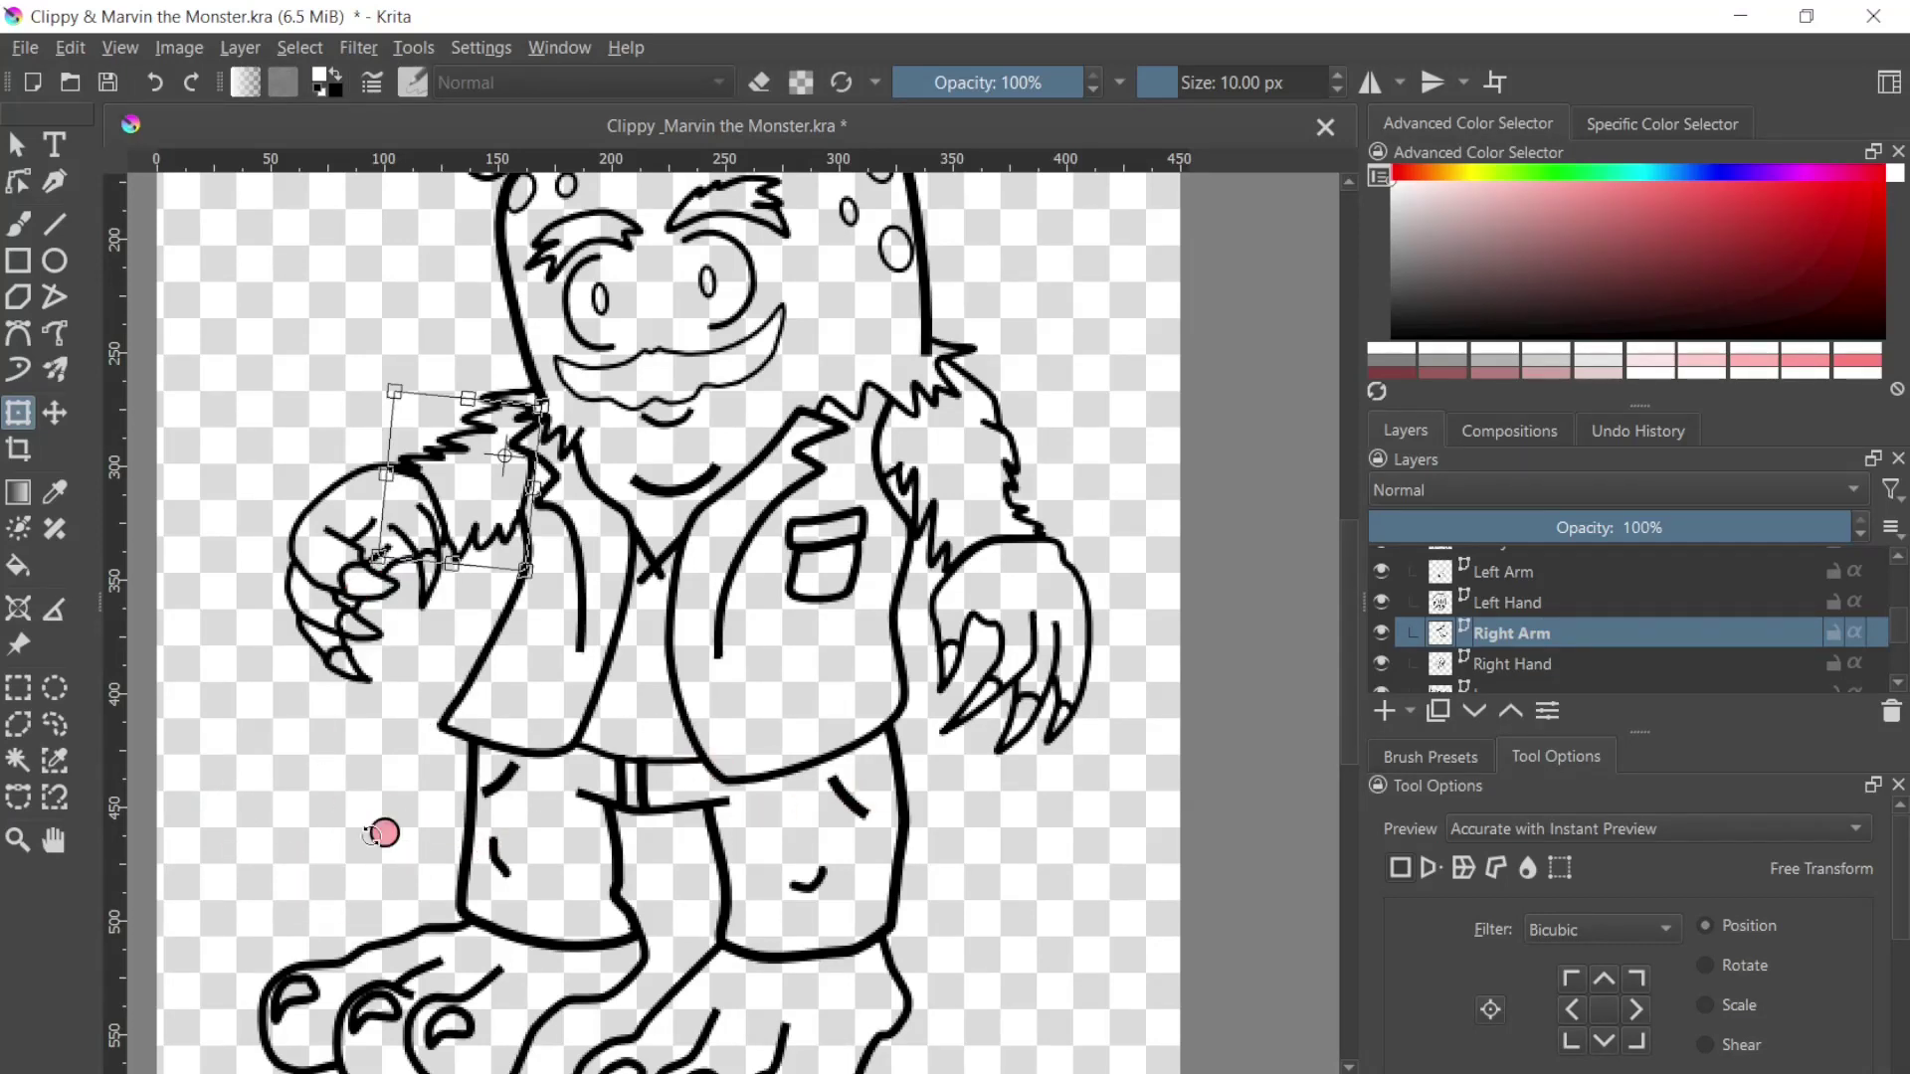
Step: On the Right Hand layer, reshape the lowest claw by moving its side node outward and raising its tip with the Edit Shapes tool
left_click(20, 195)
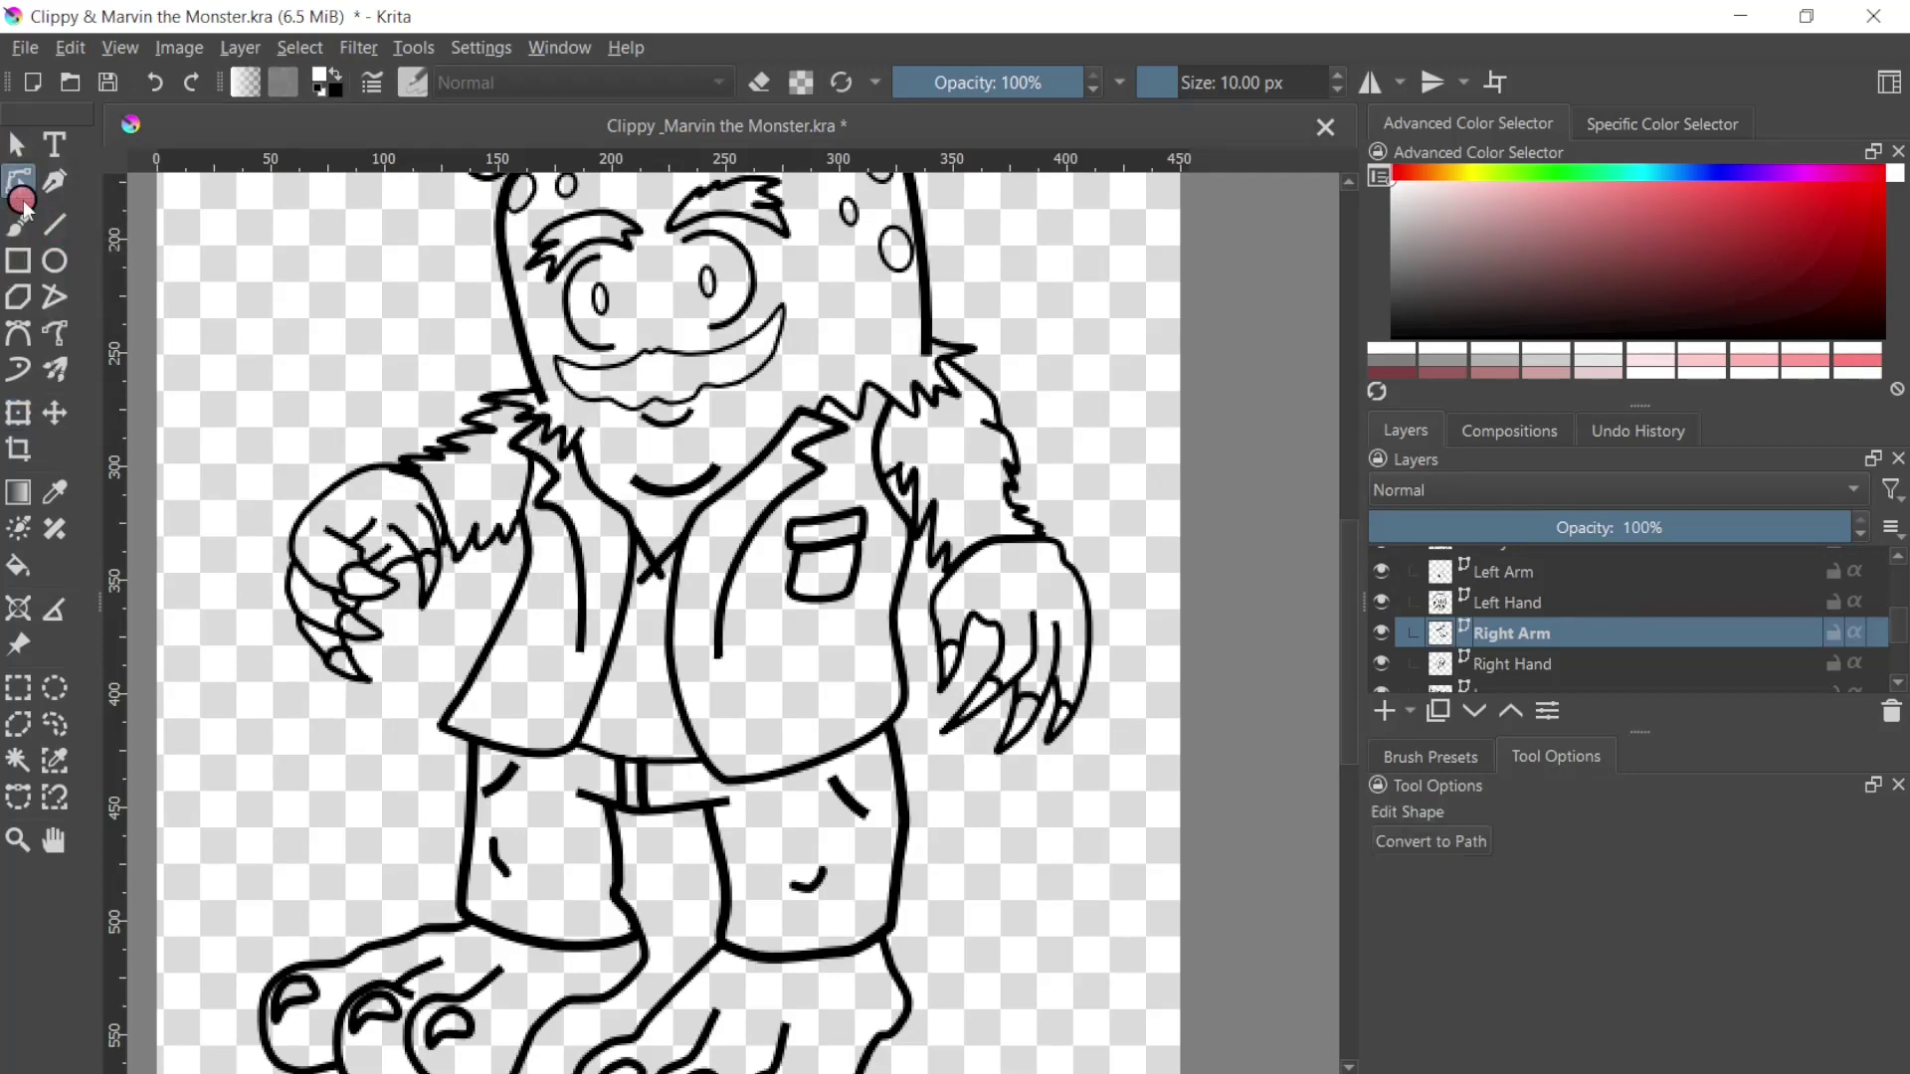
left_click(1539, 663)
key("ctrl+plus")
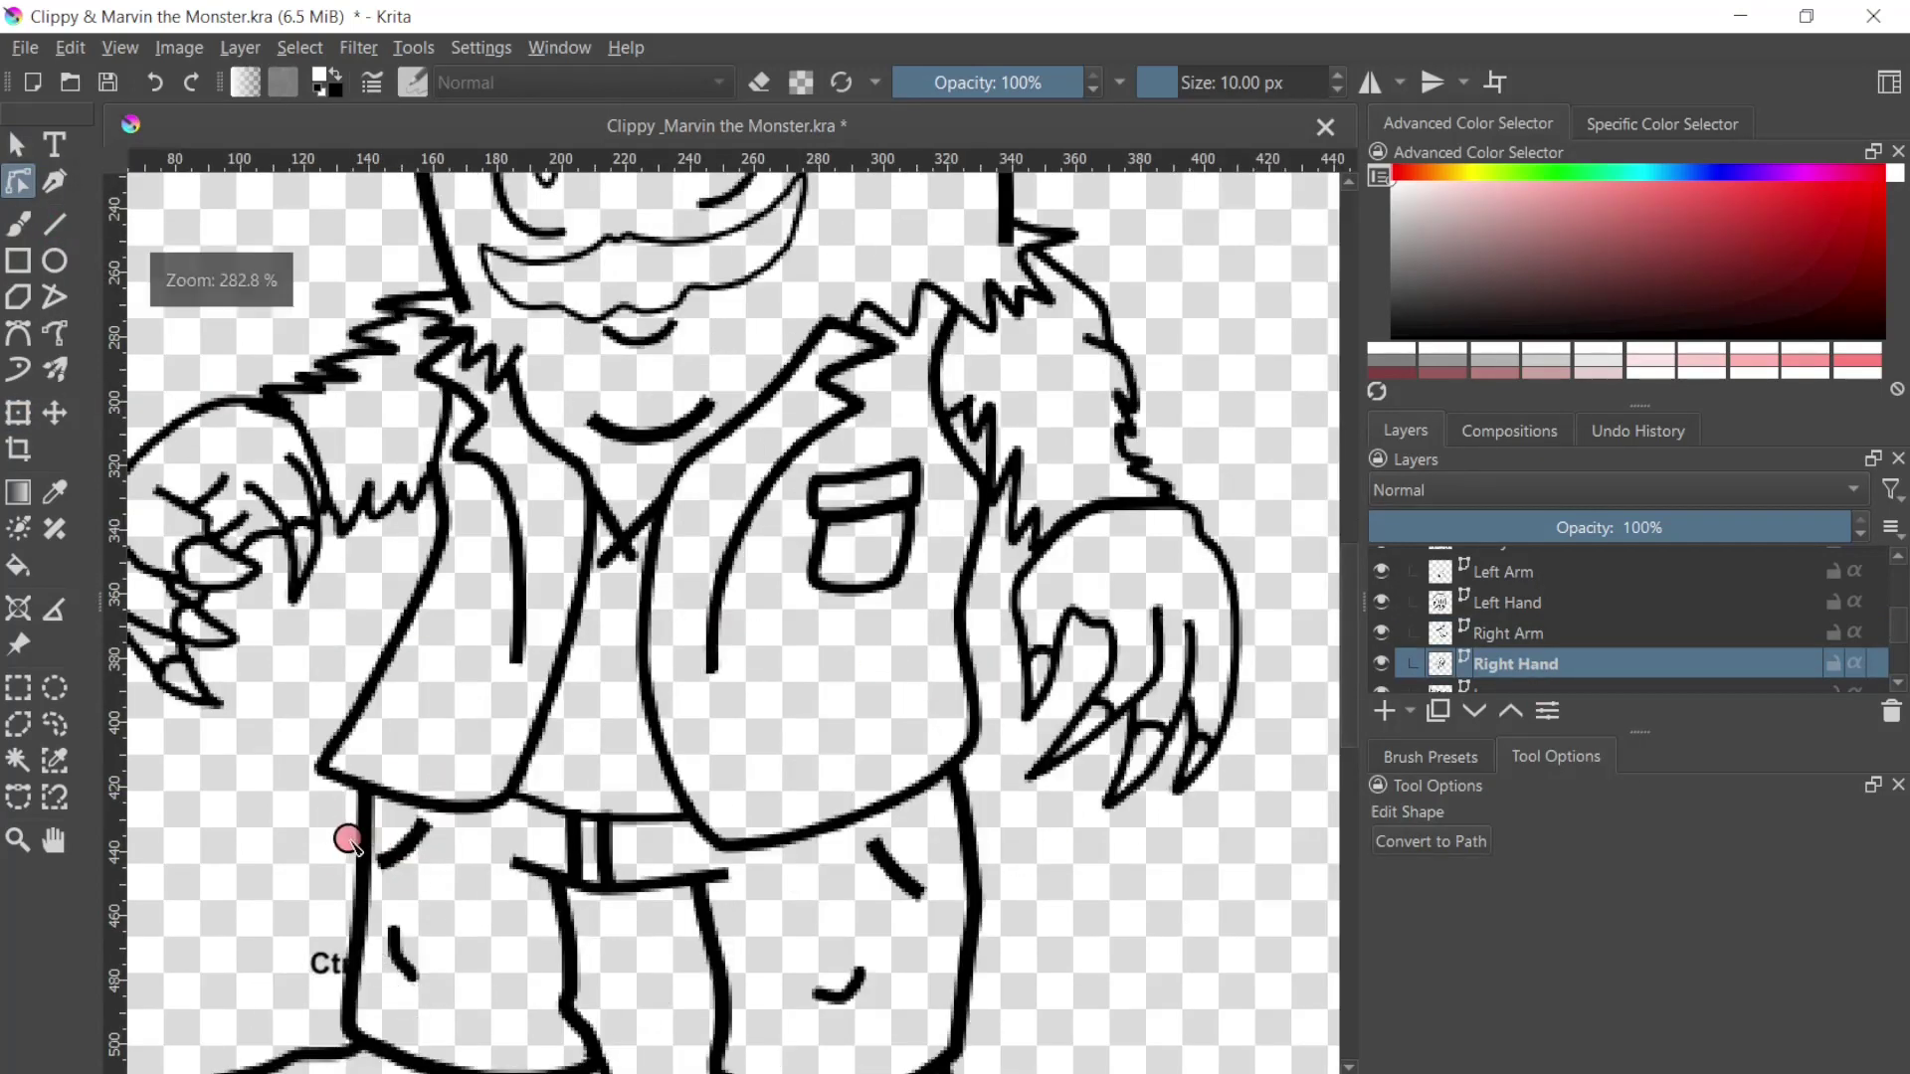
scroll(627, 780, "left", 4)
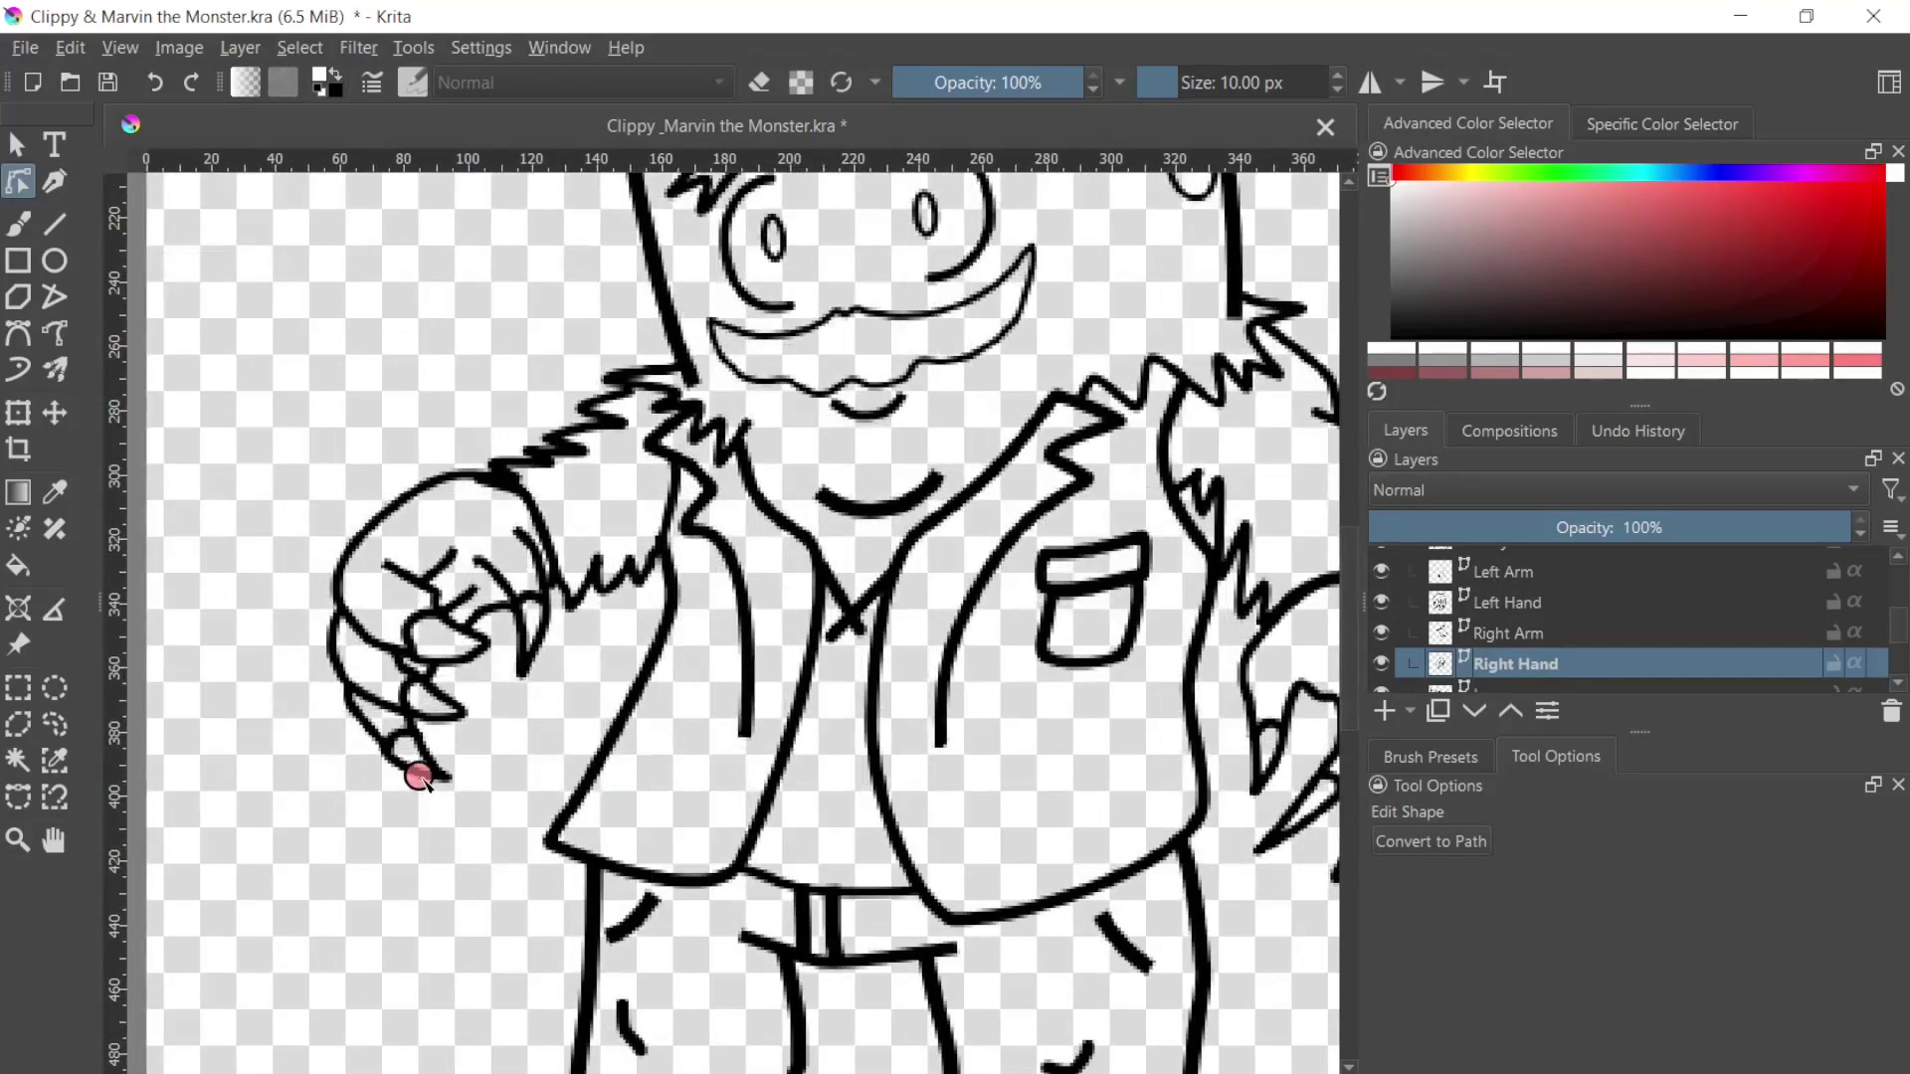
left_click(418, 776)
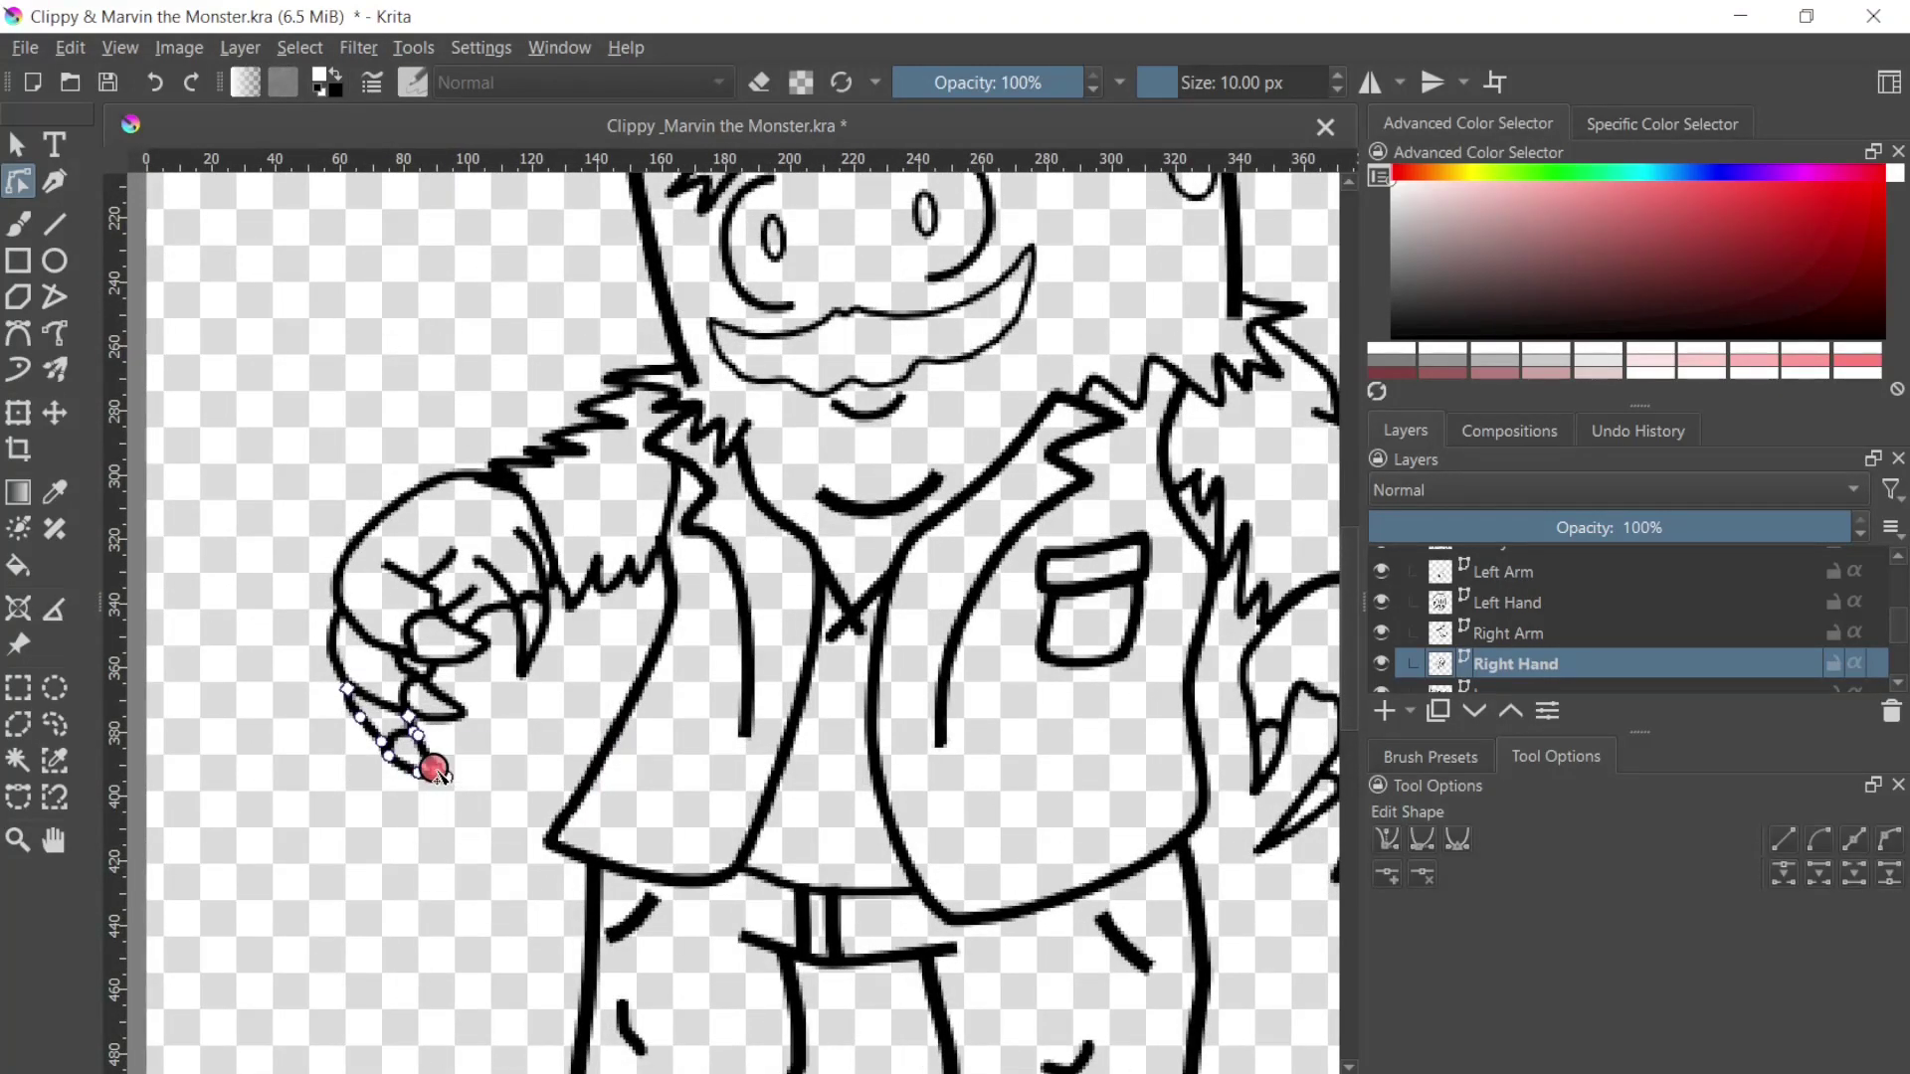
left_click(435, 769)
scroll(392, 900, "up", 4)
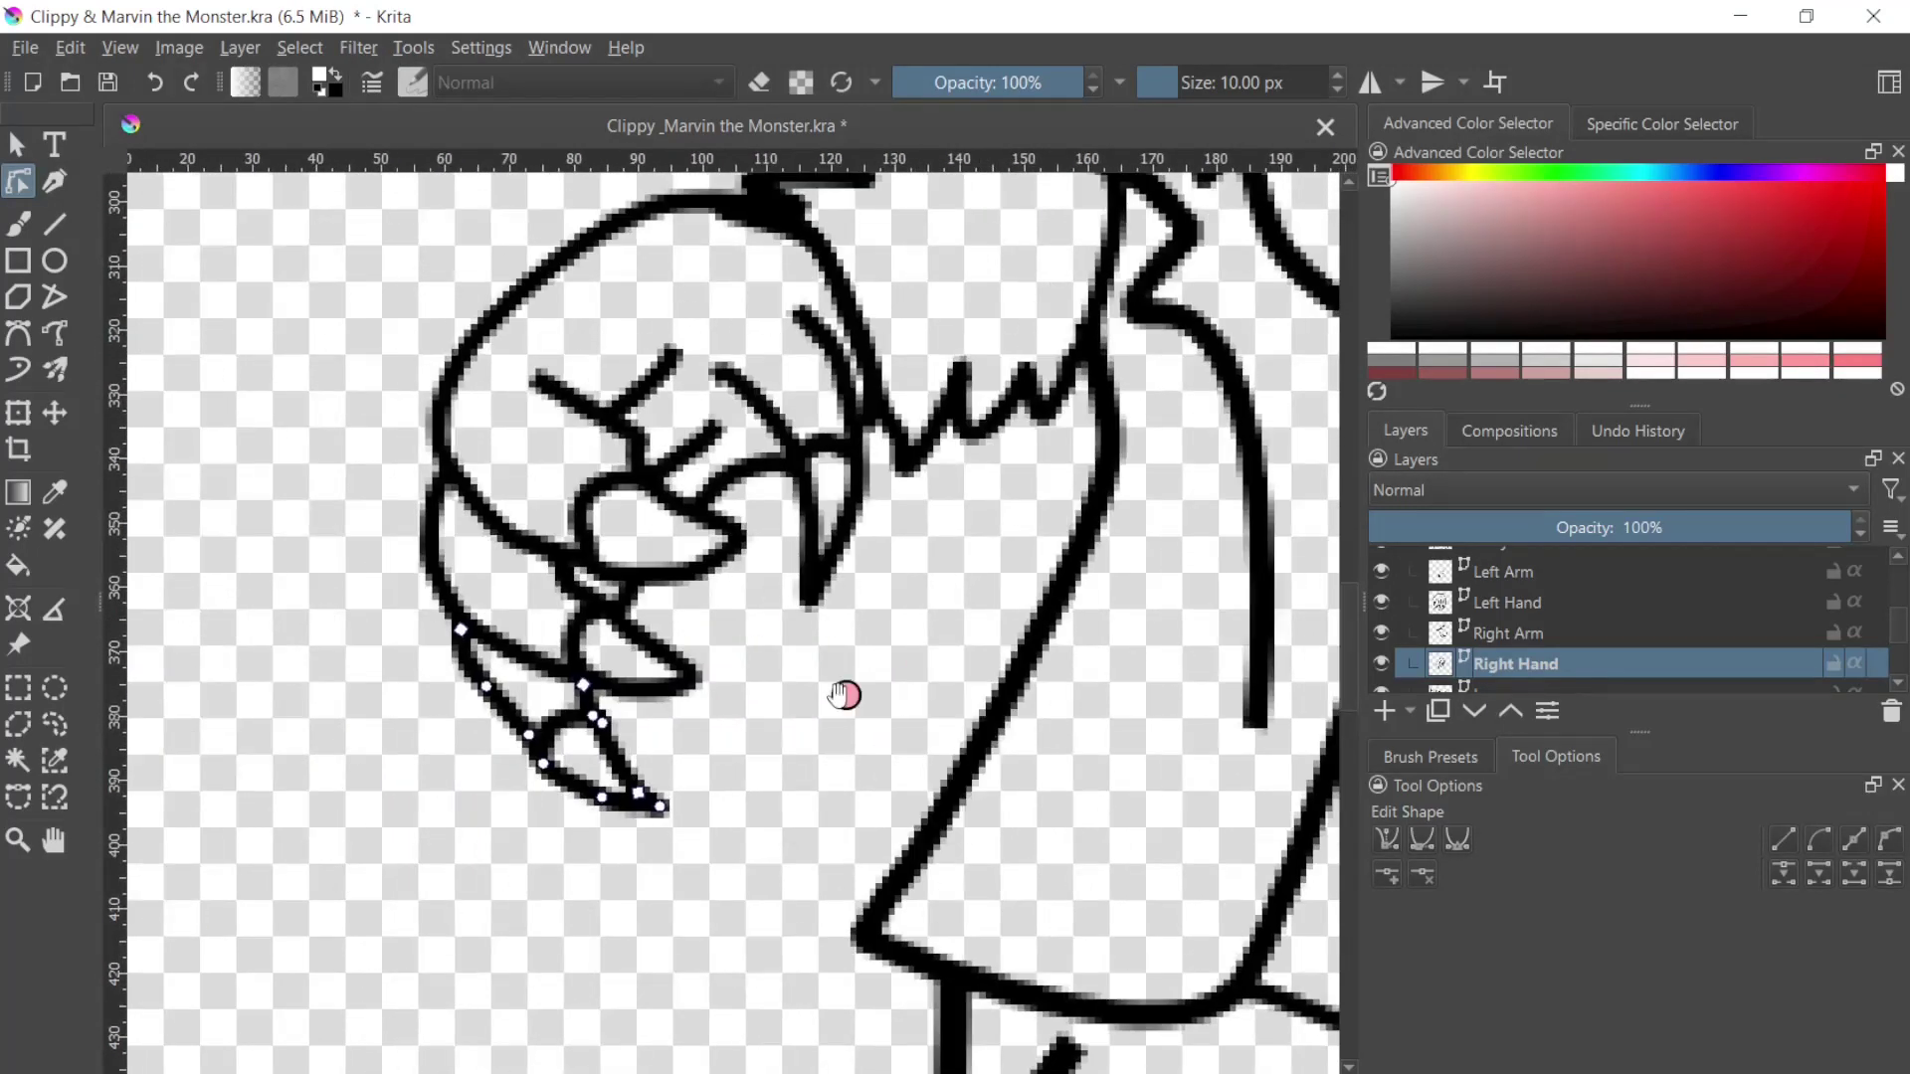
left_click(639, 797)
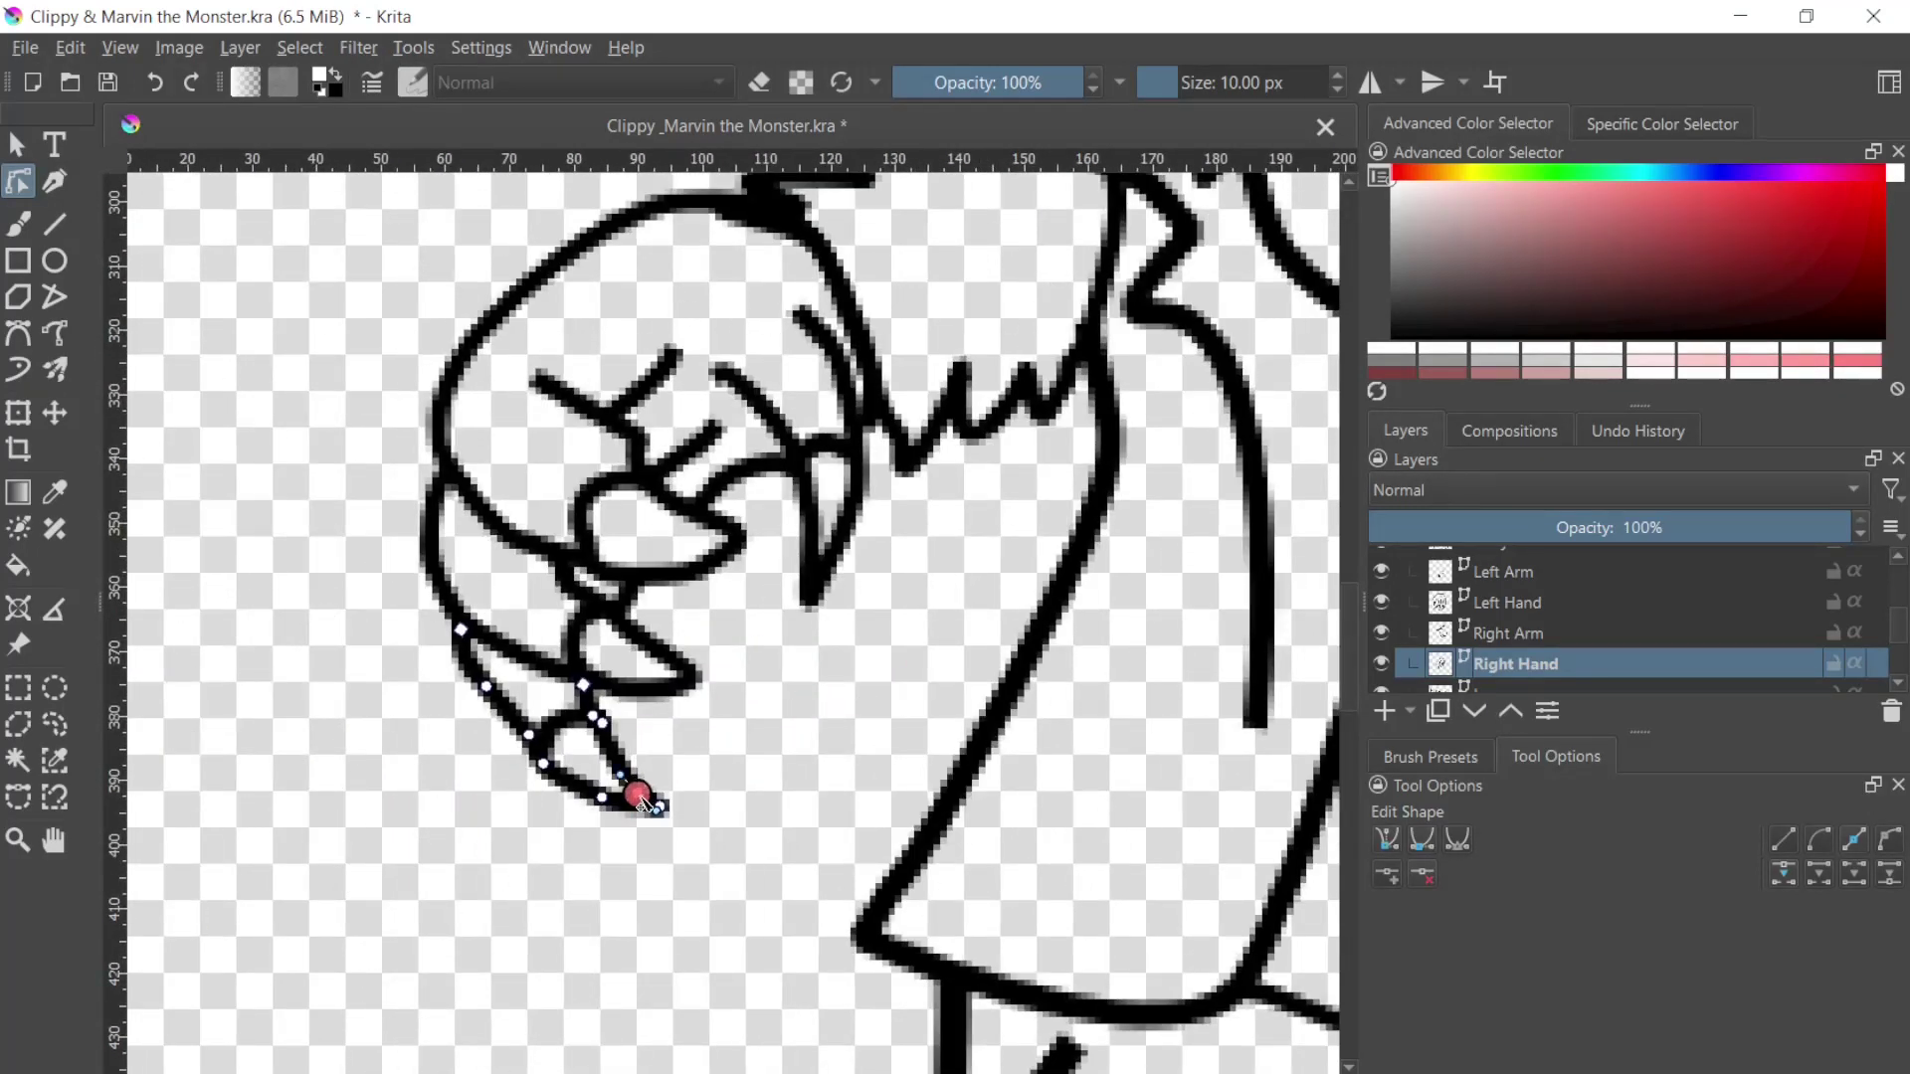
mouse_move(642, 802)
left_mouse_down()
mouse_move(669, 779)
mouse_move(639, 768)
mouse_move(667, 819)
left_mouse_up()
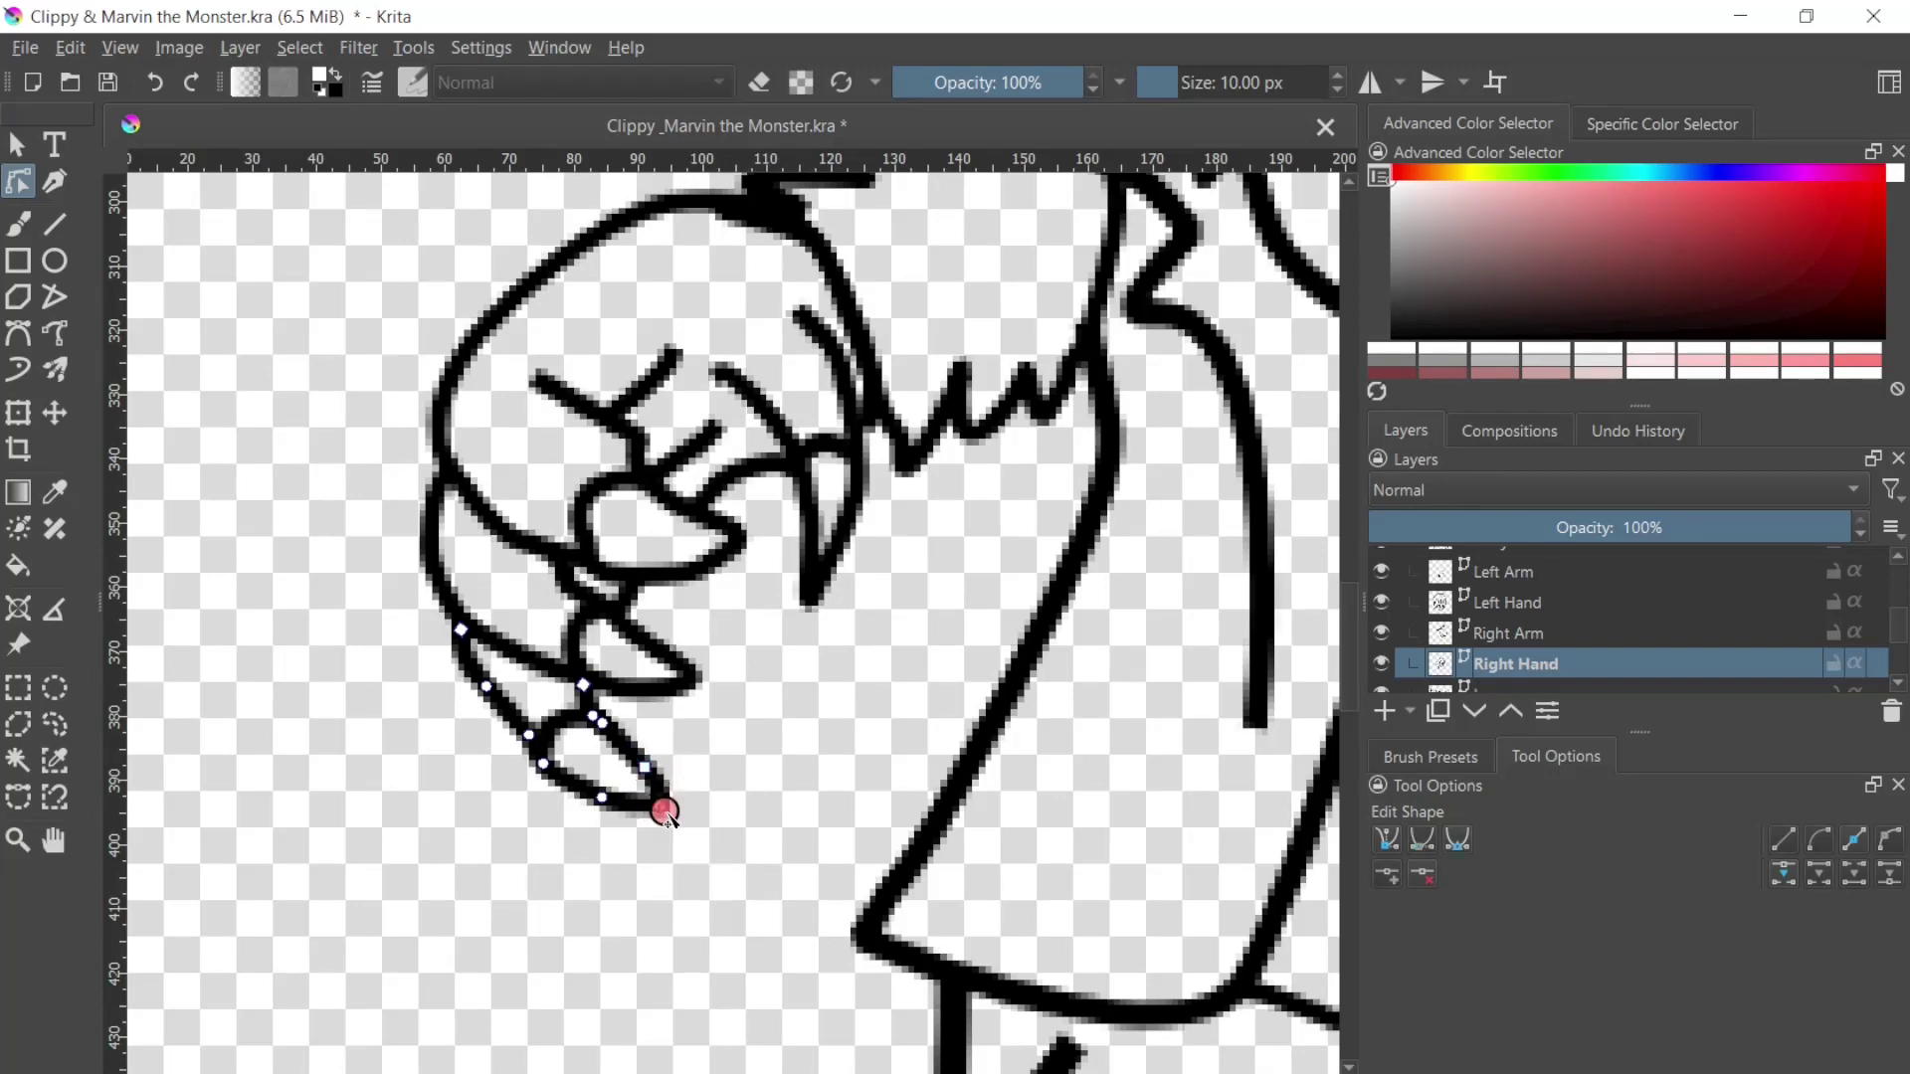
left_click_drag(668, 818, 669, 793)
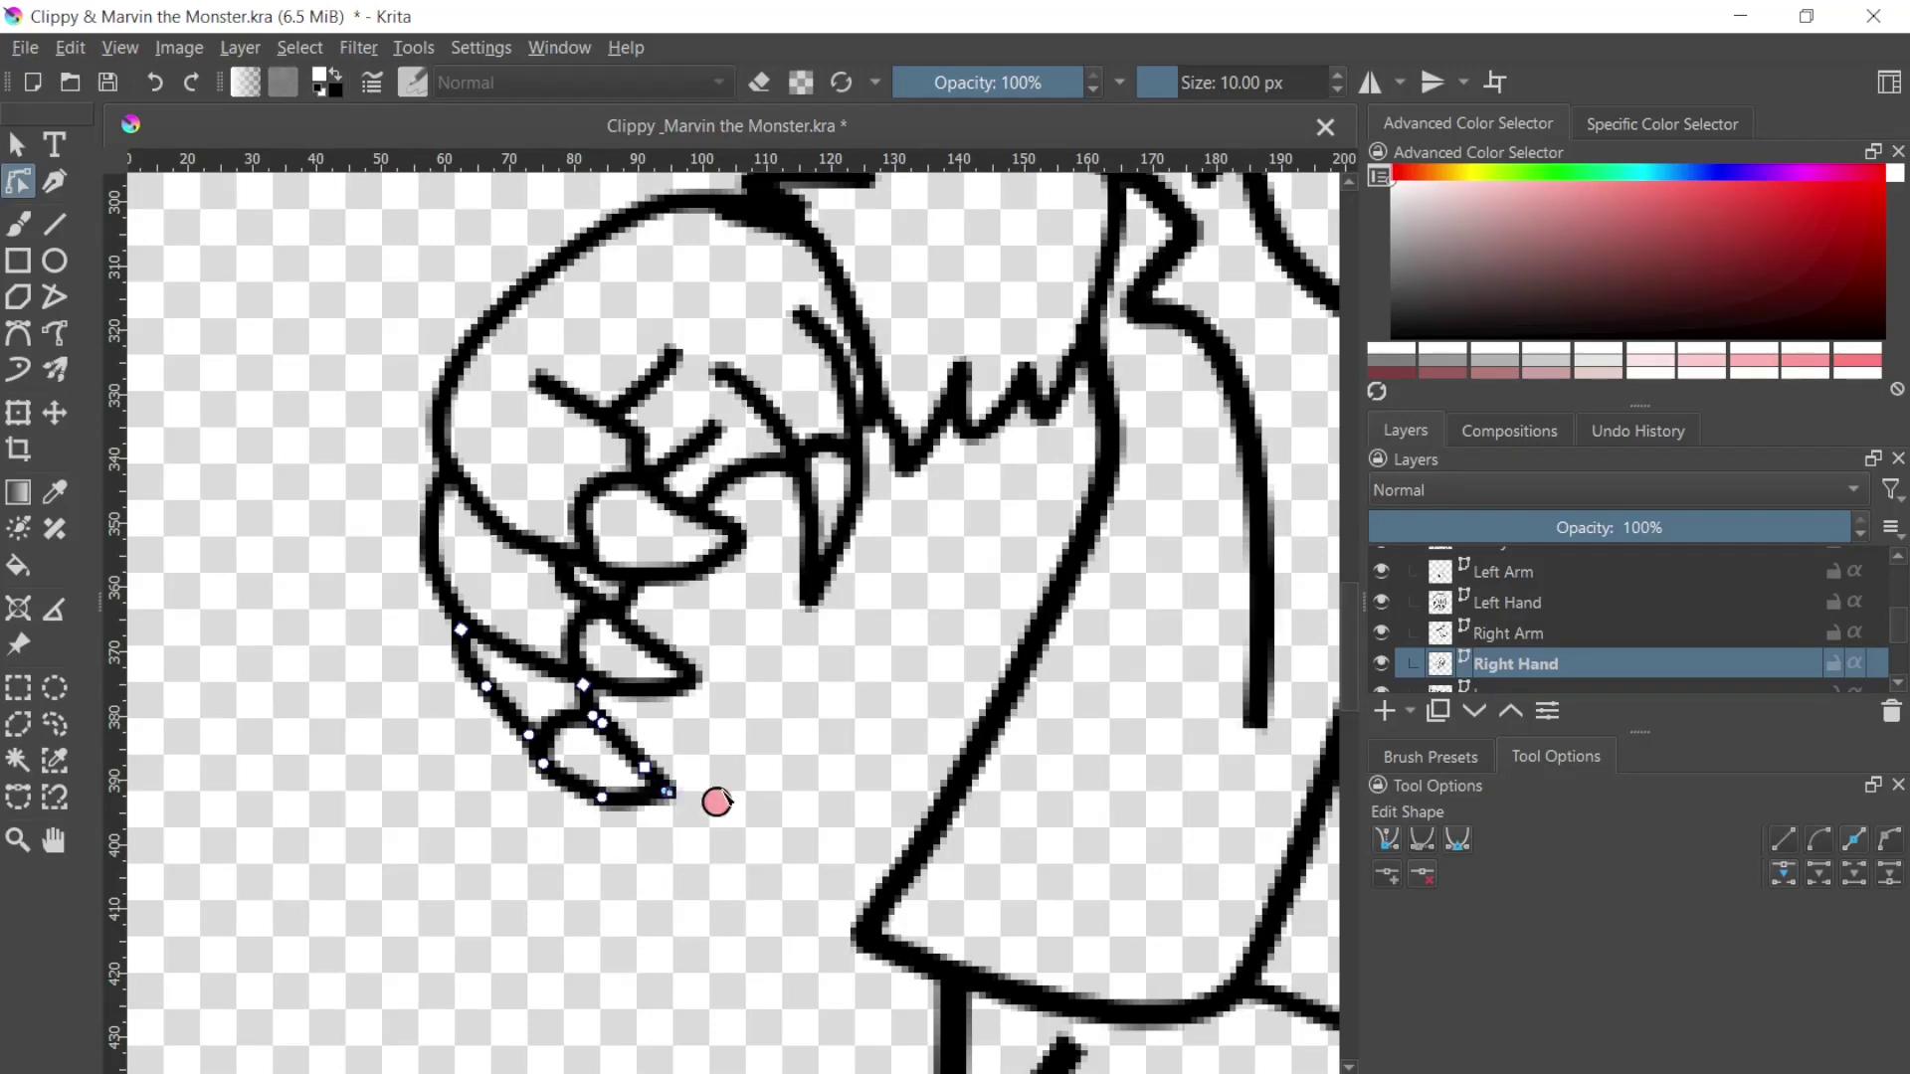
Step: Reshape the Right Hand's claw nearest the body so its tip curves inward toward the other fingers
left_click(682, 686)
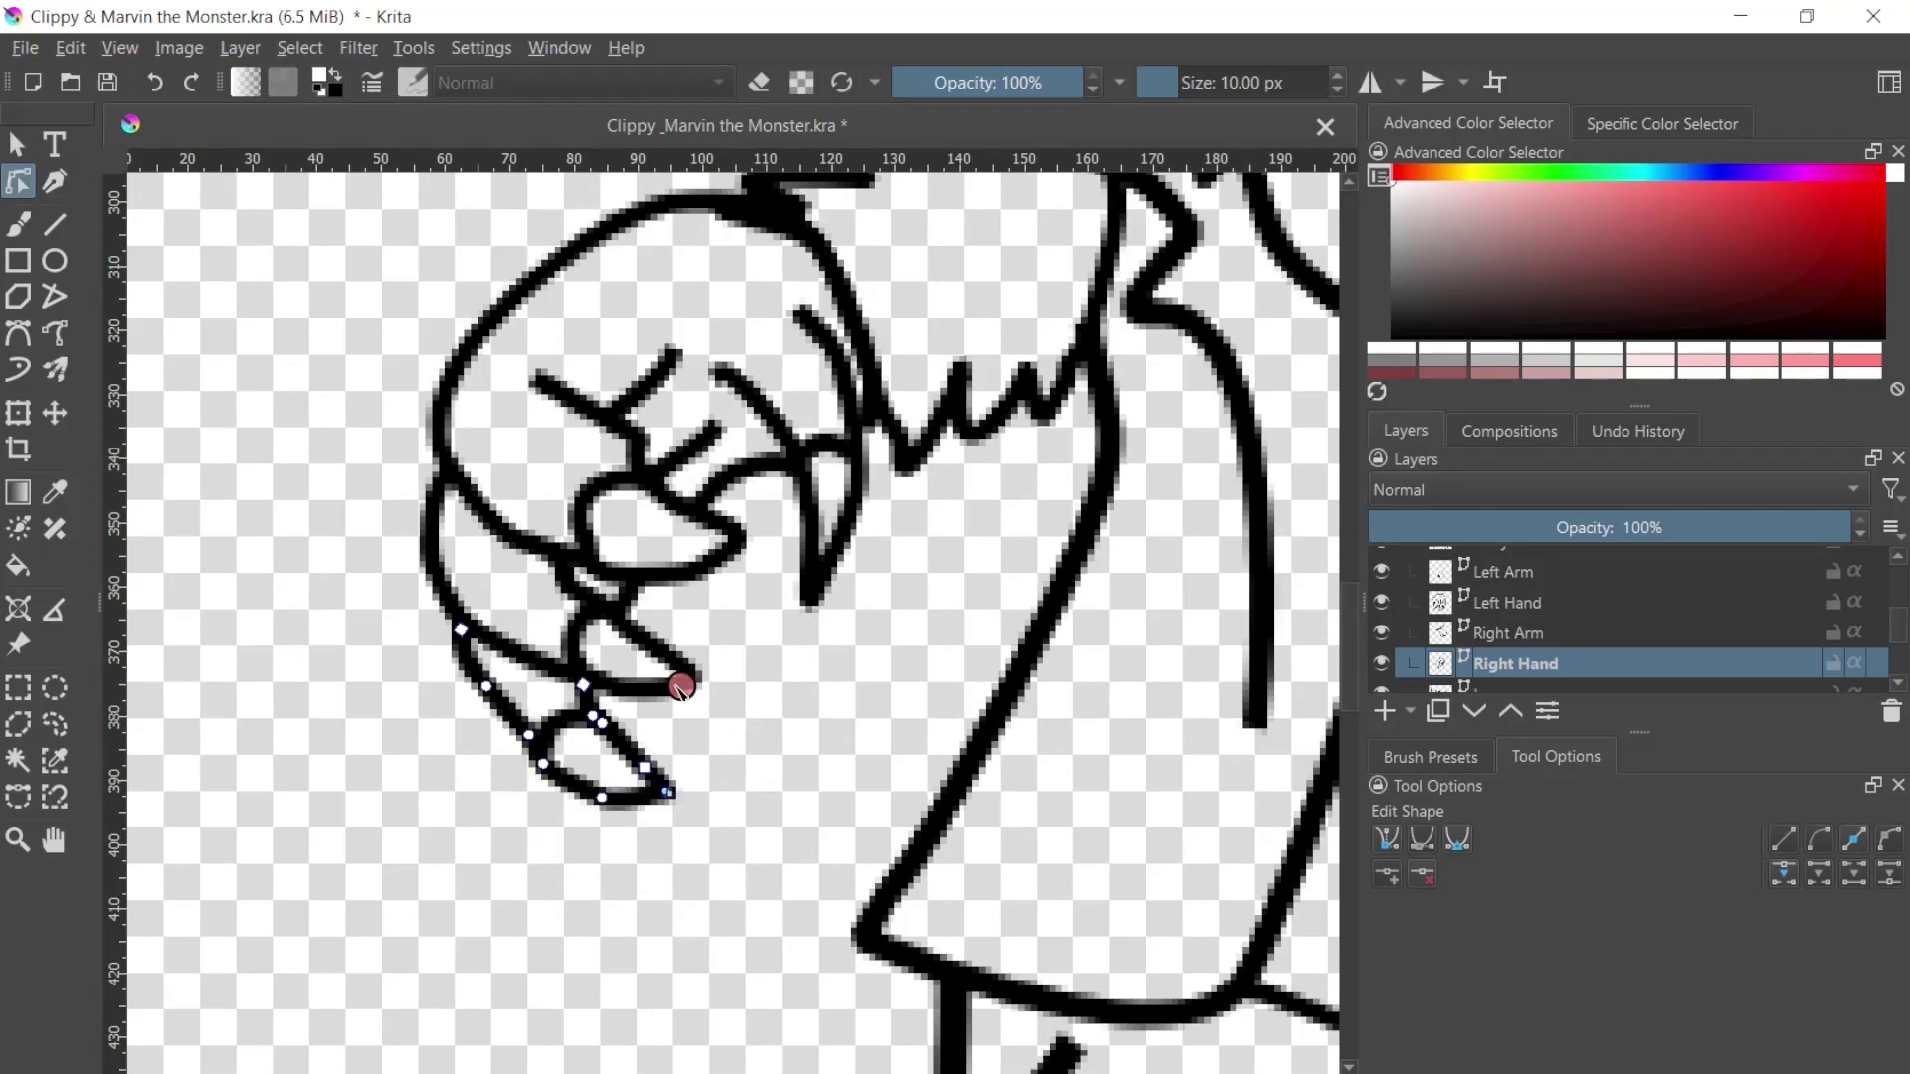
left_click(819, 594)
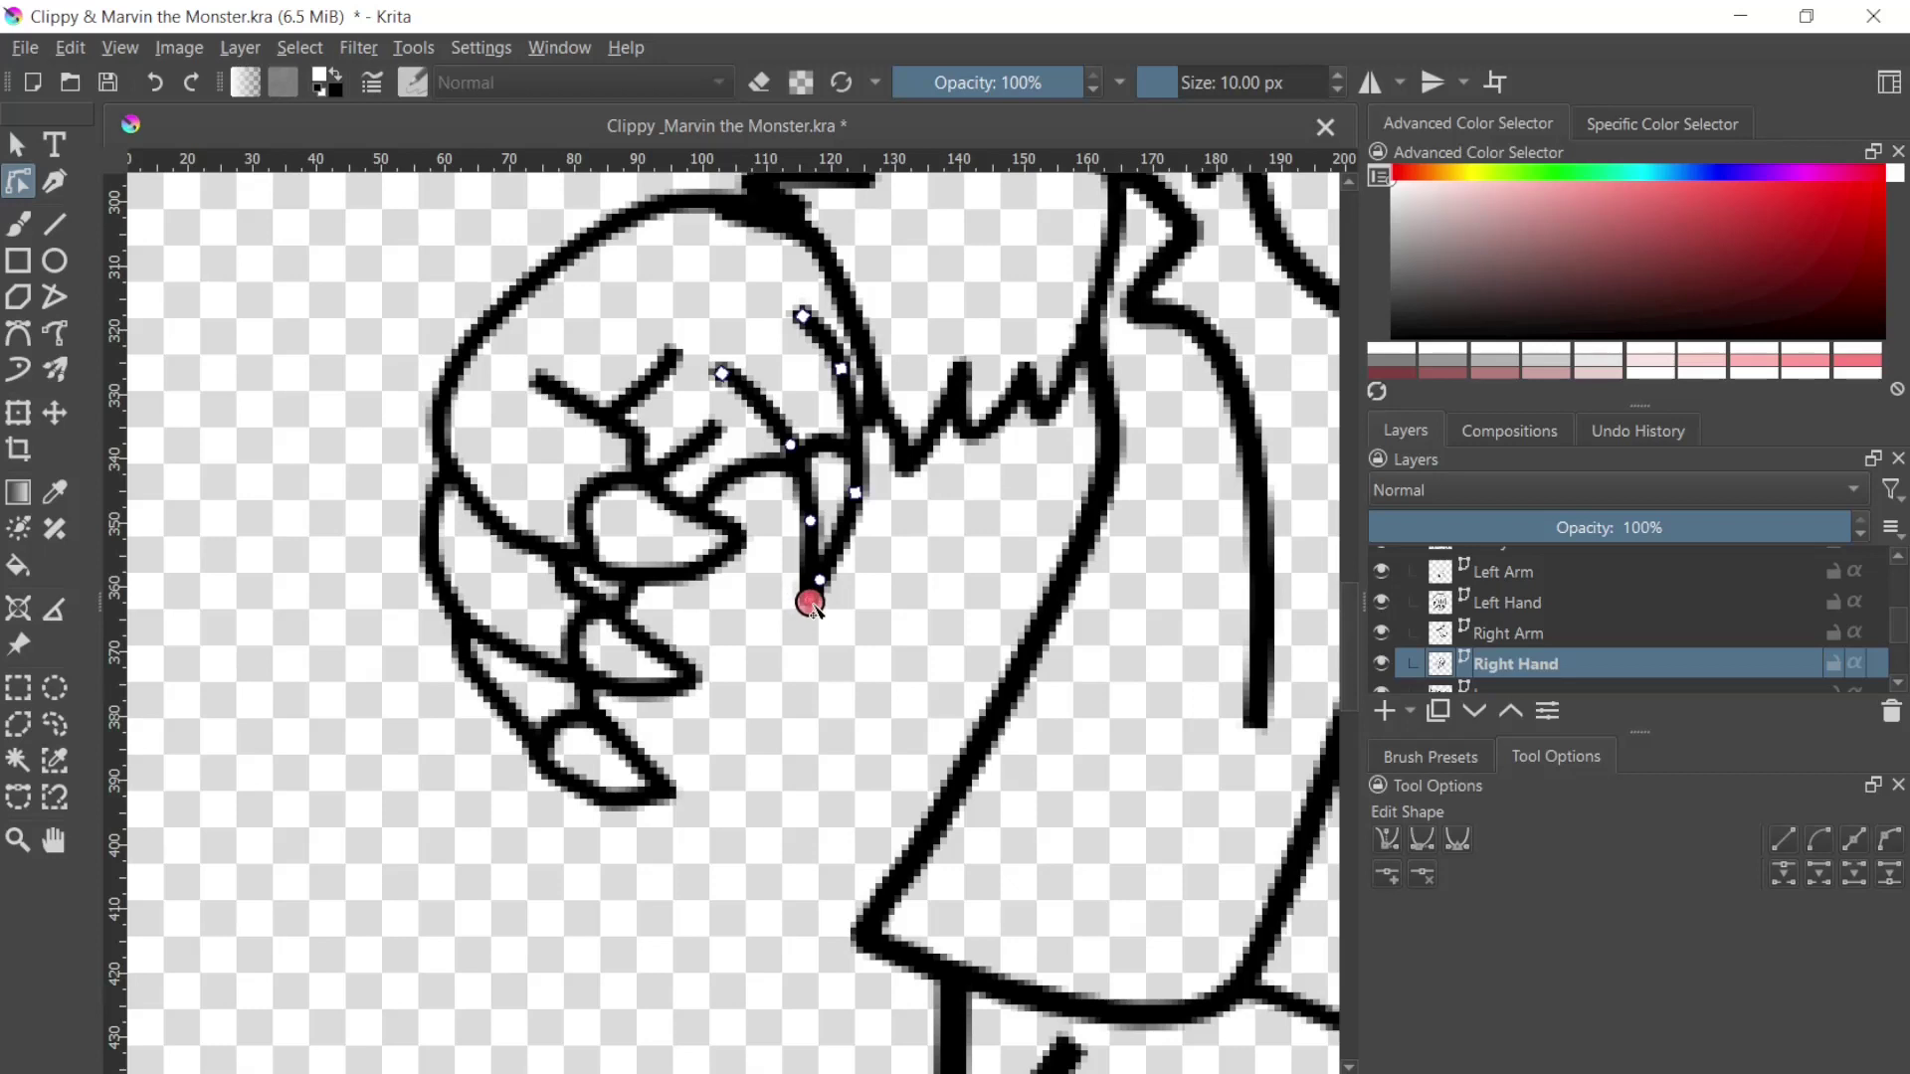
left_click_drag(808, 600, 766, 594)
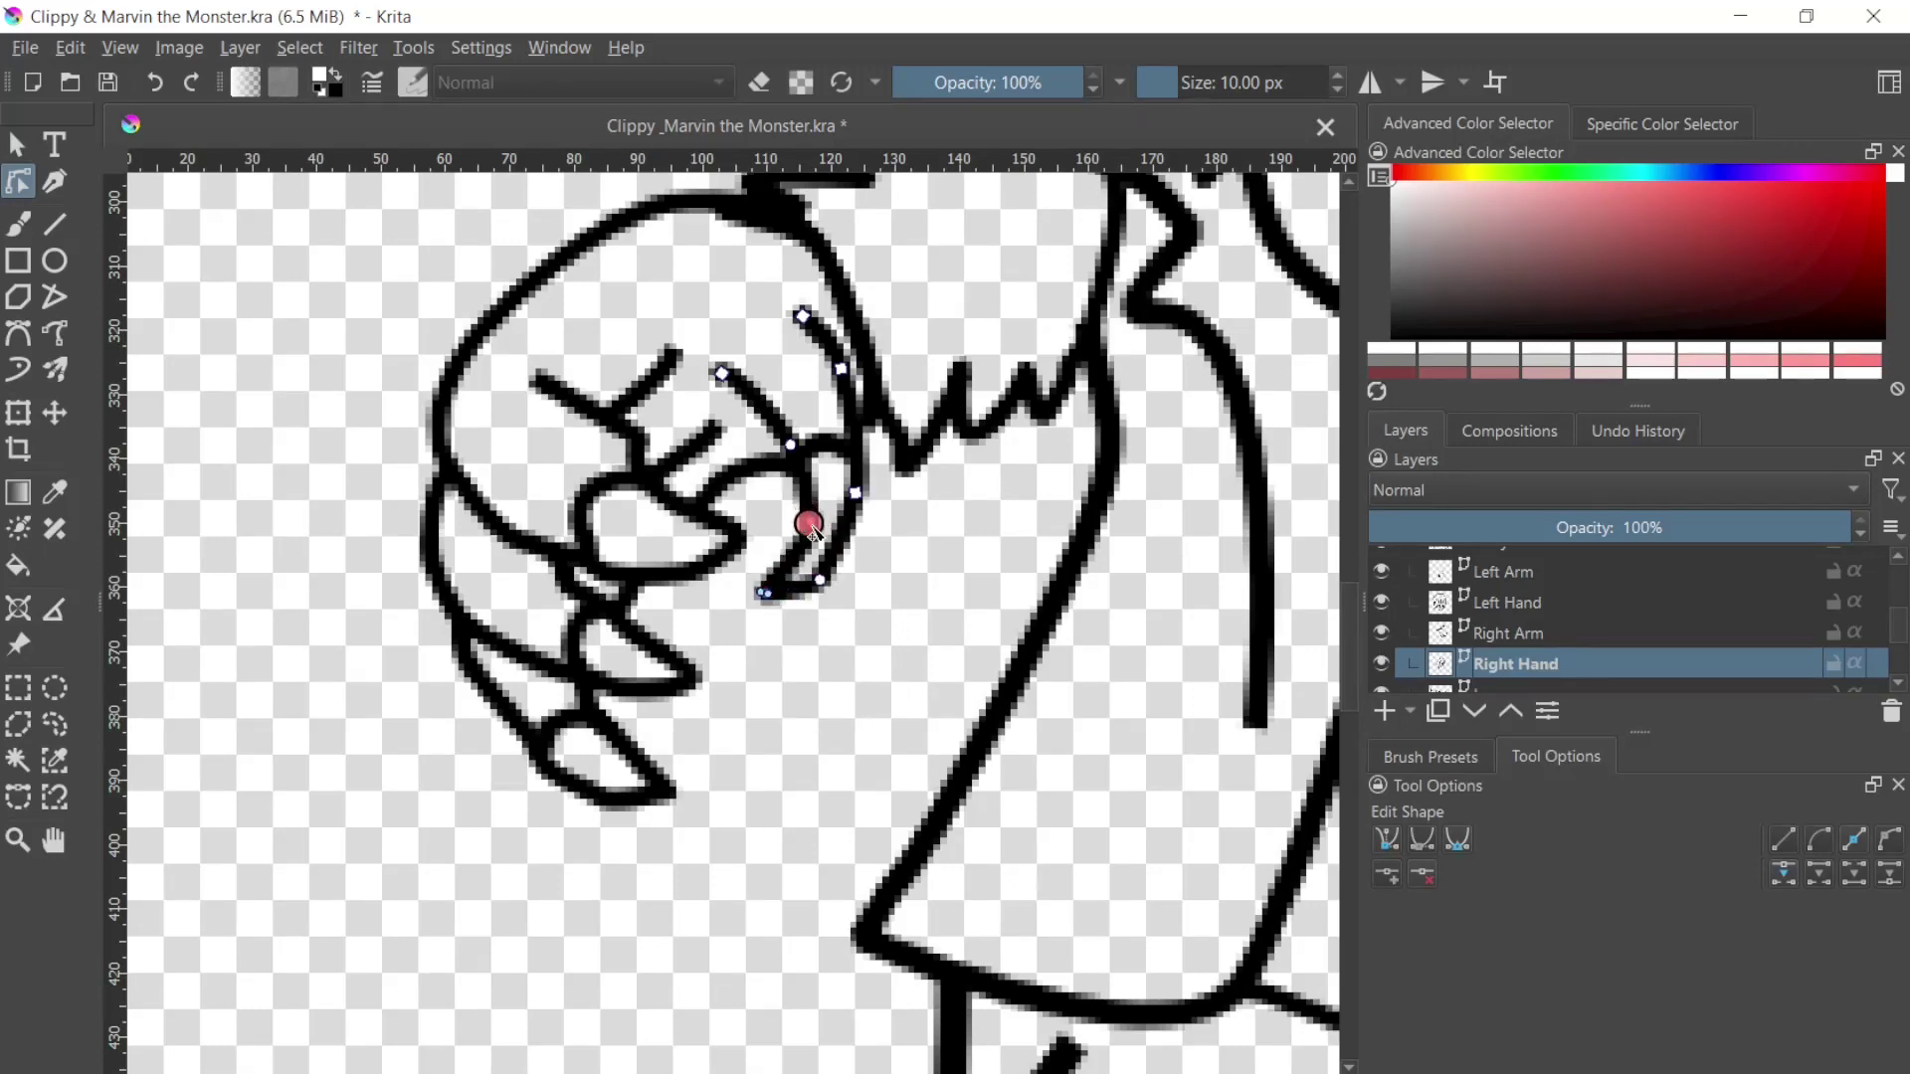
mouse_move(807, 524)
left_mouse_down()
mouse_move(865, 559)
mouse_move(812, 594)
left_mouse_up()
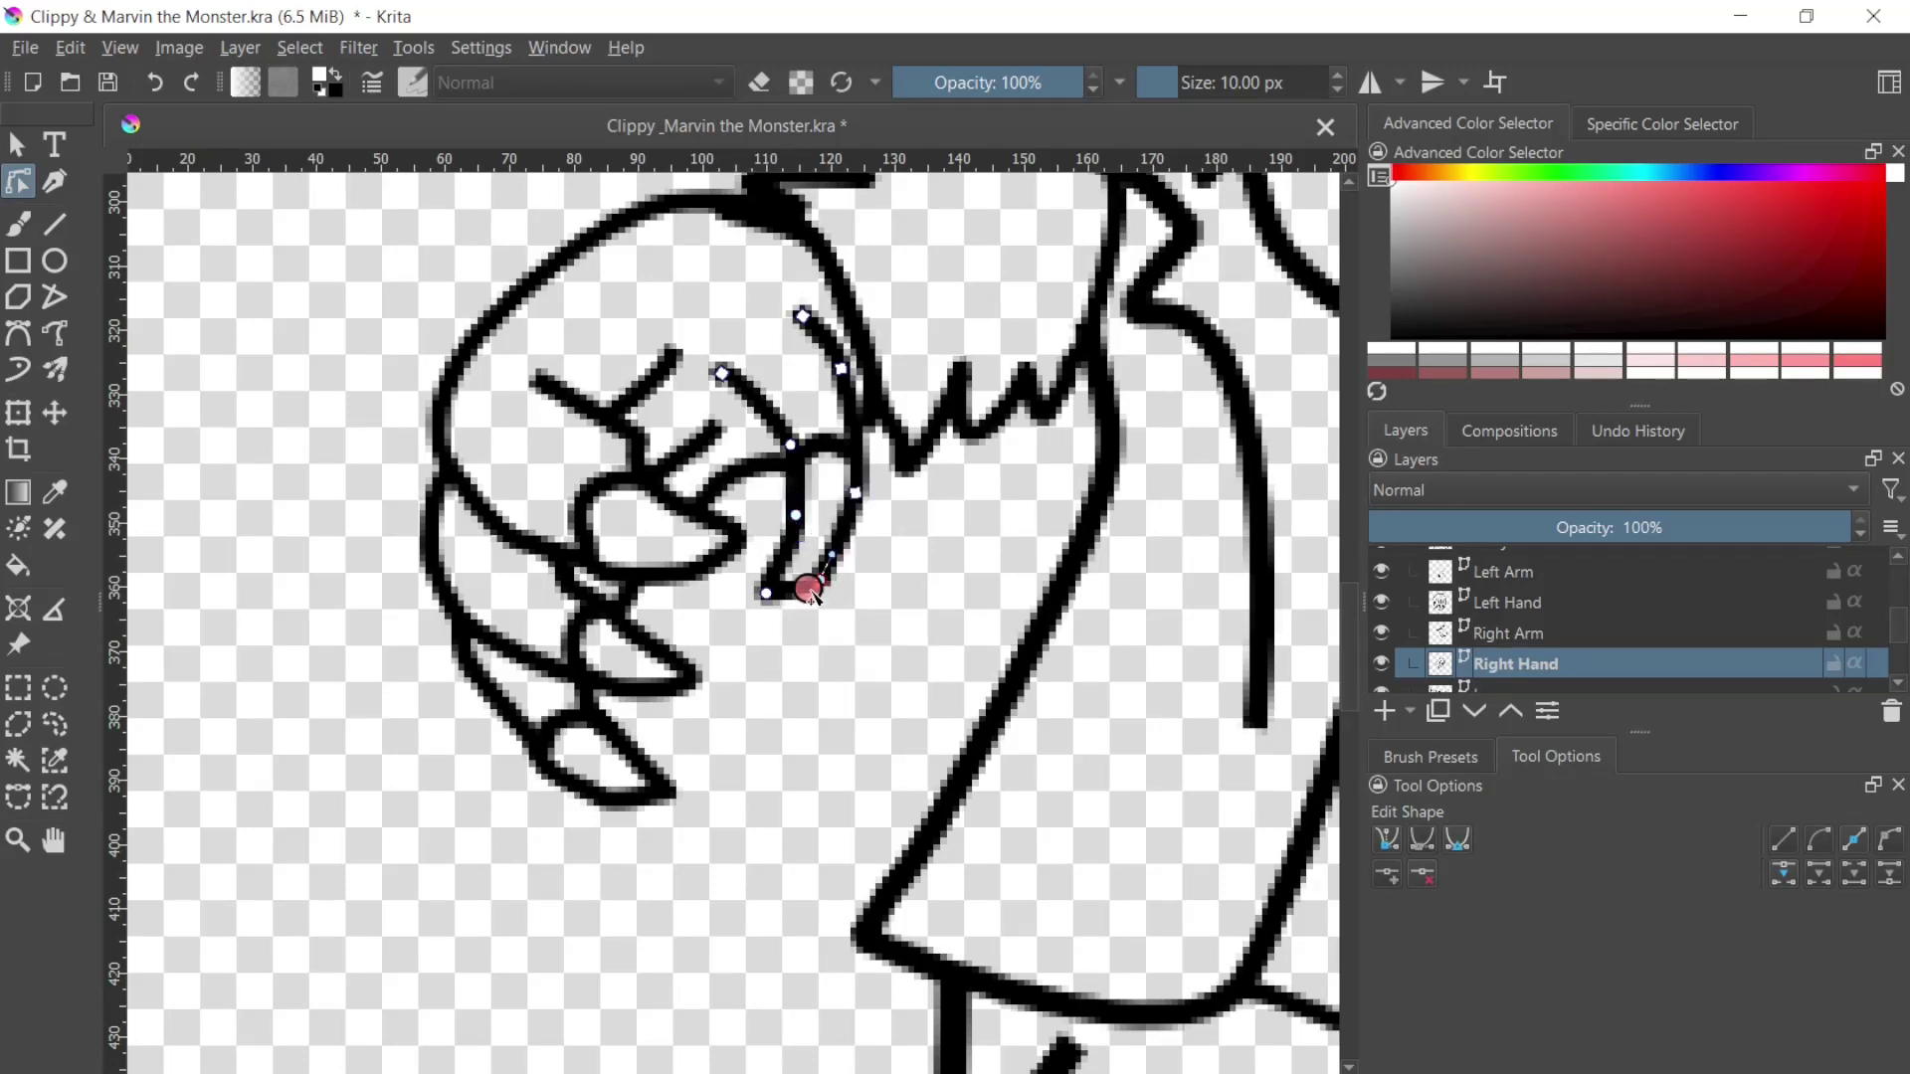
left_click(820, 581)
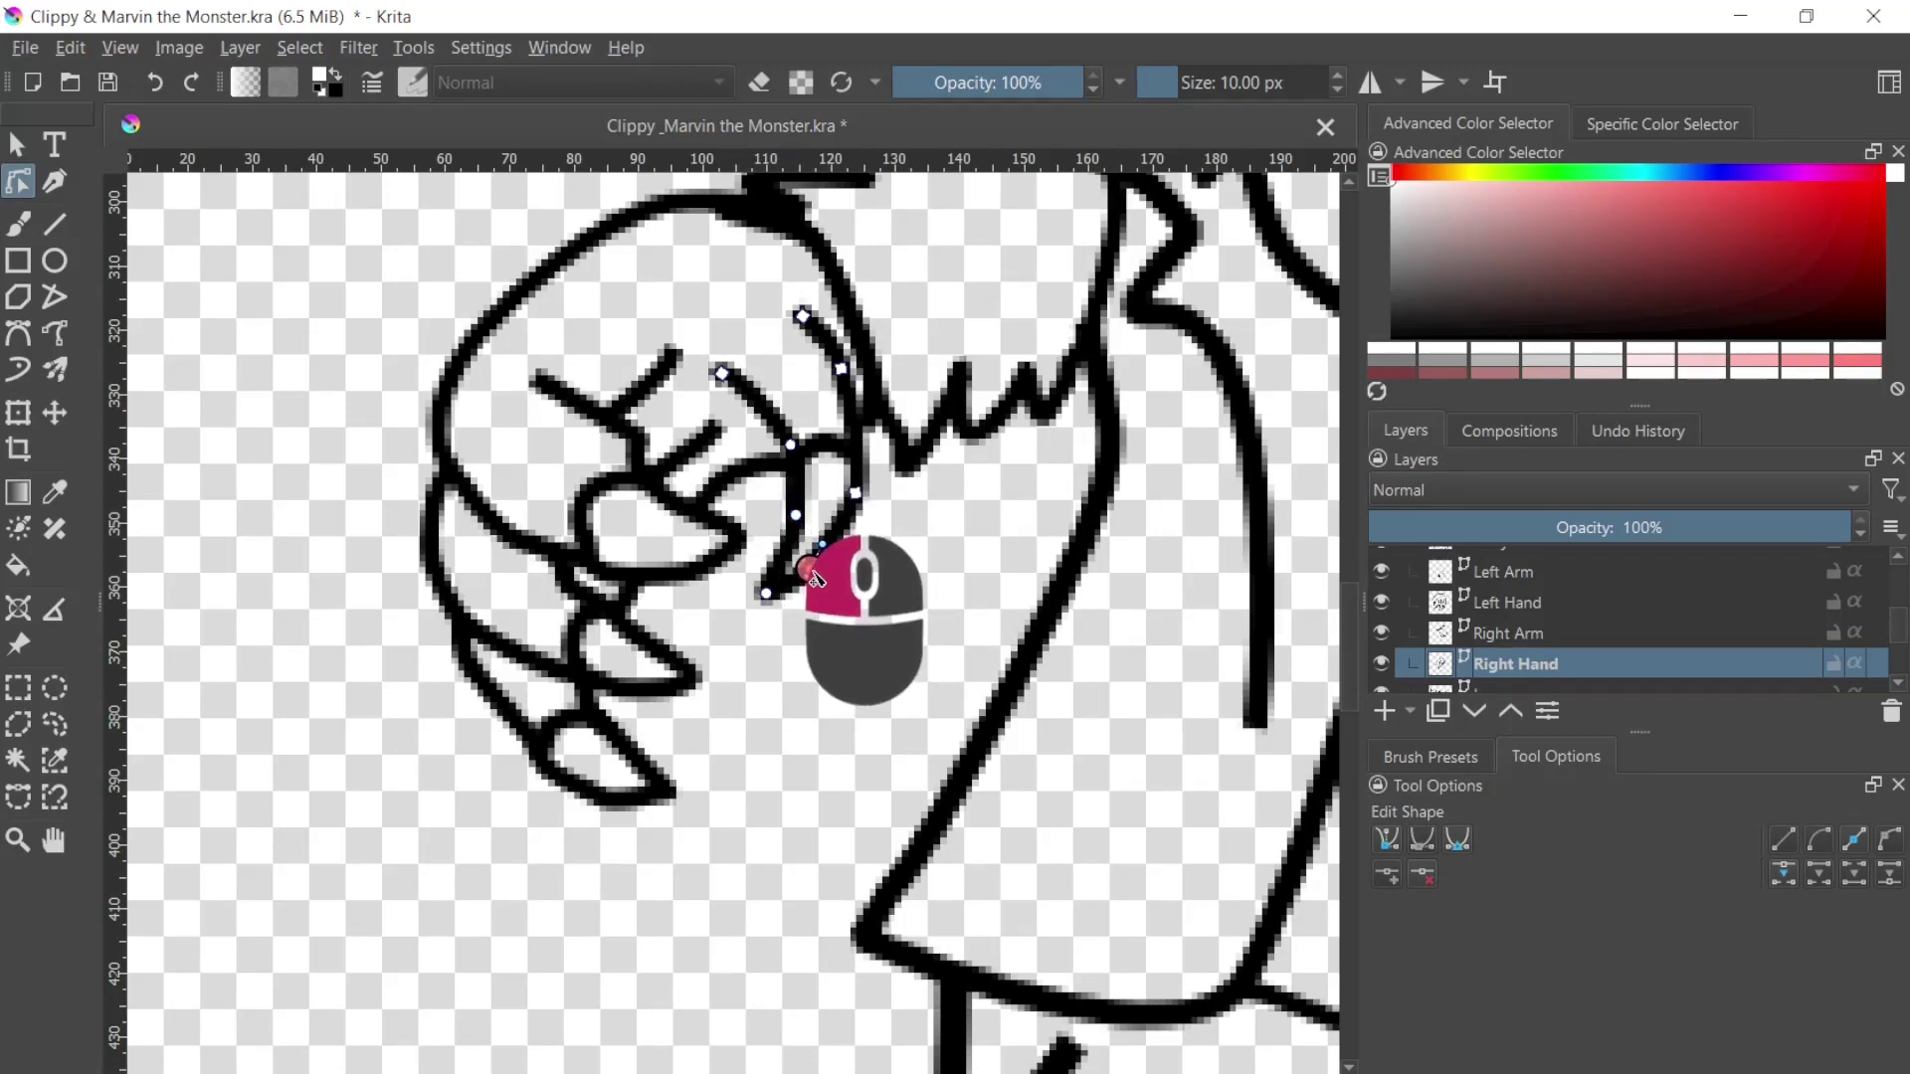
Step: Refine the curved lower edge of the uppermost of the Right Hand's three outer claws by adjusting its edge node
left_click(688, 572)
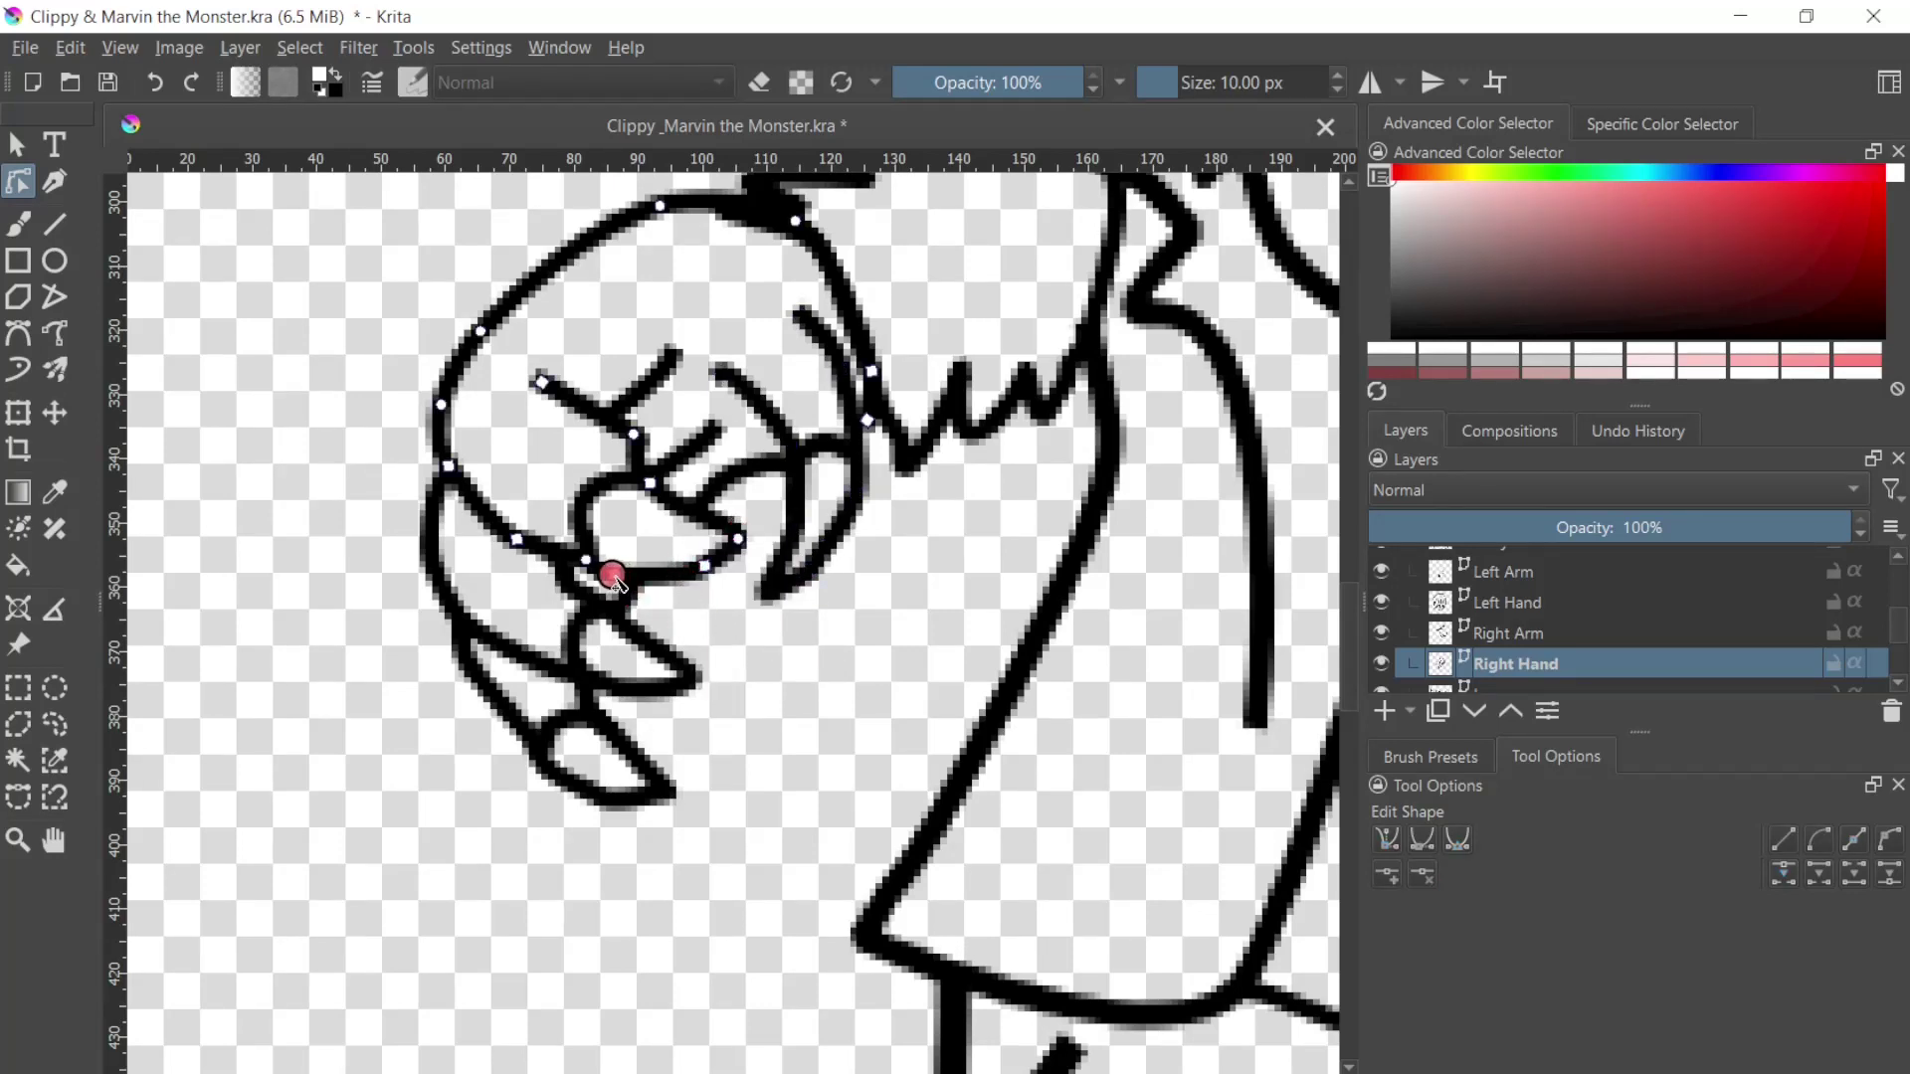
left_click(624, 571)
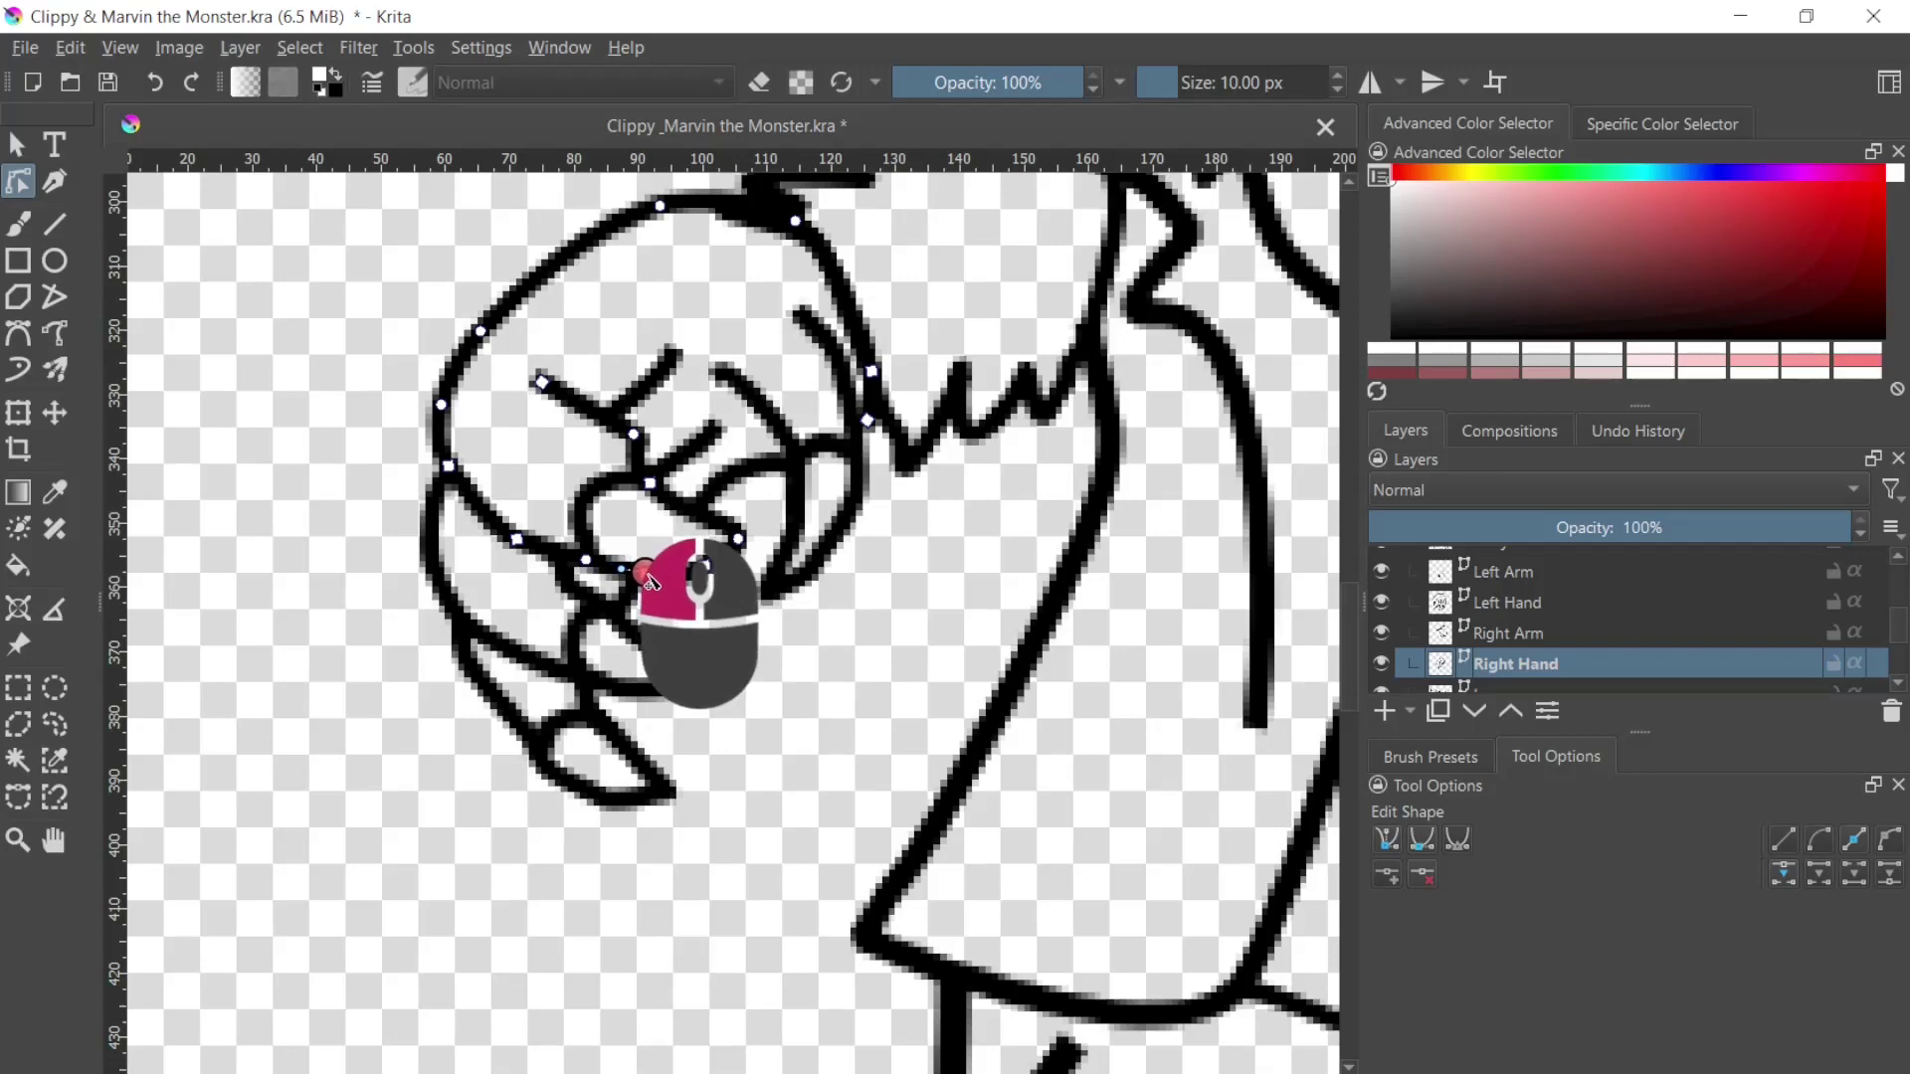
mouse_move(648, 581)
left_mouse_down()
mouse_move(703, 588)
mouse_move(615, 585)
left_mouse_up()
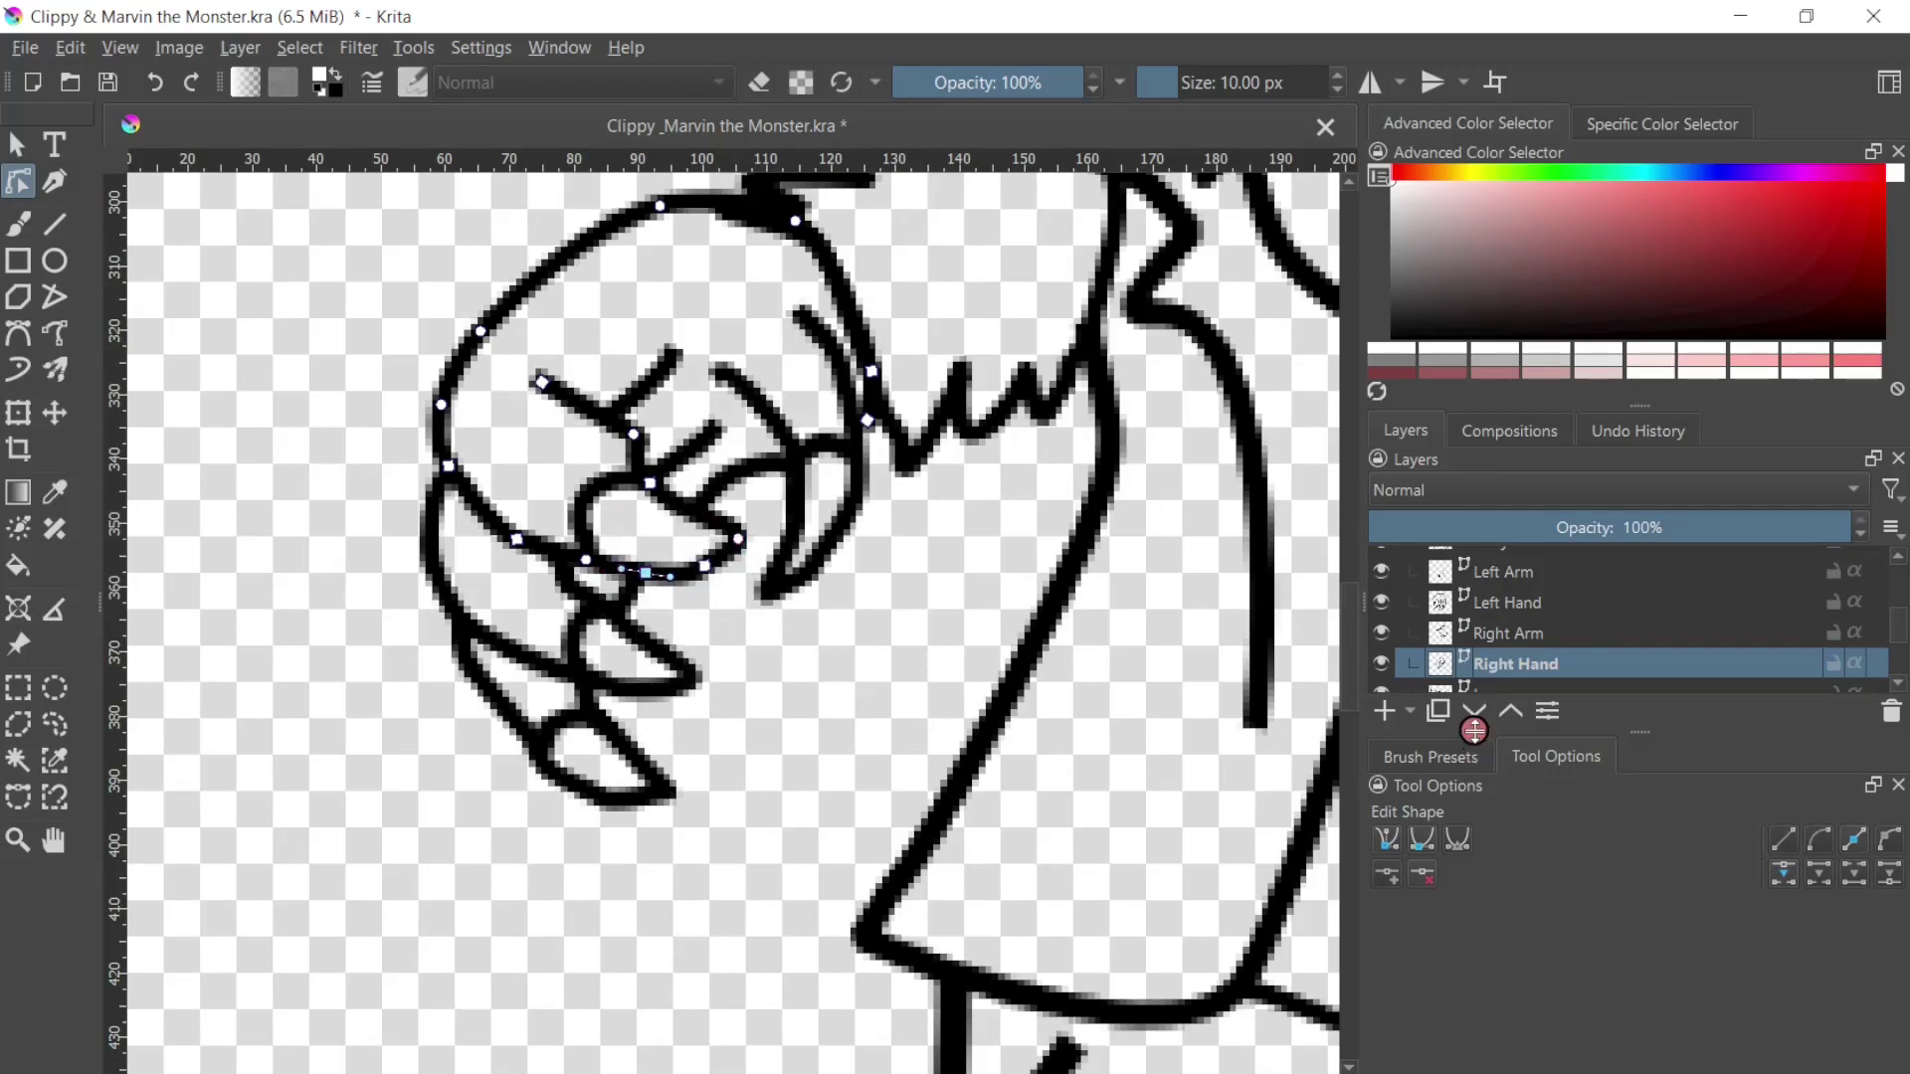
Step: Shift the Right Hand layer's transform pivot toward the outer side of the hand and rotate the hand slightly clockwise
left_click(18, 412)
left_click(654, 501)
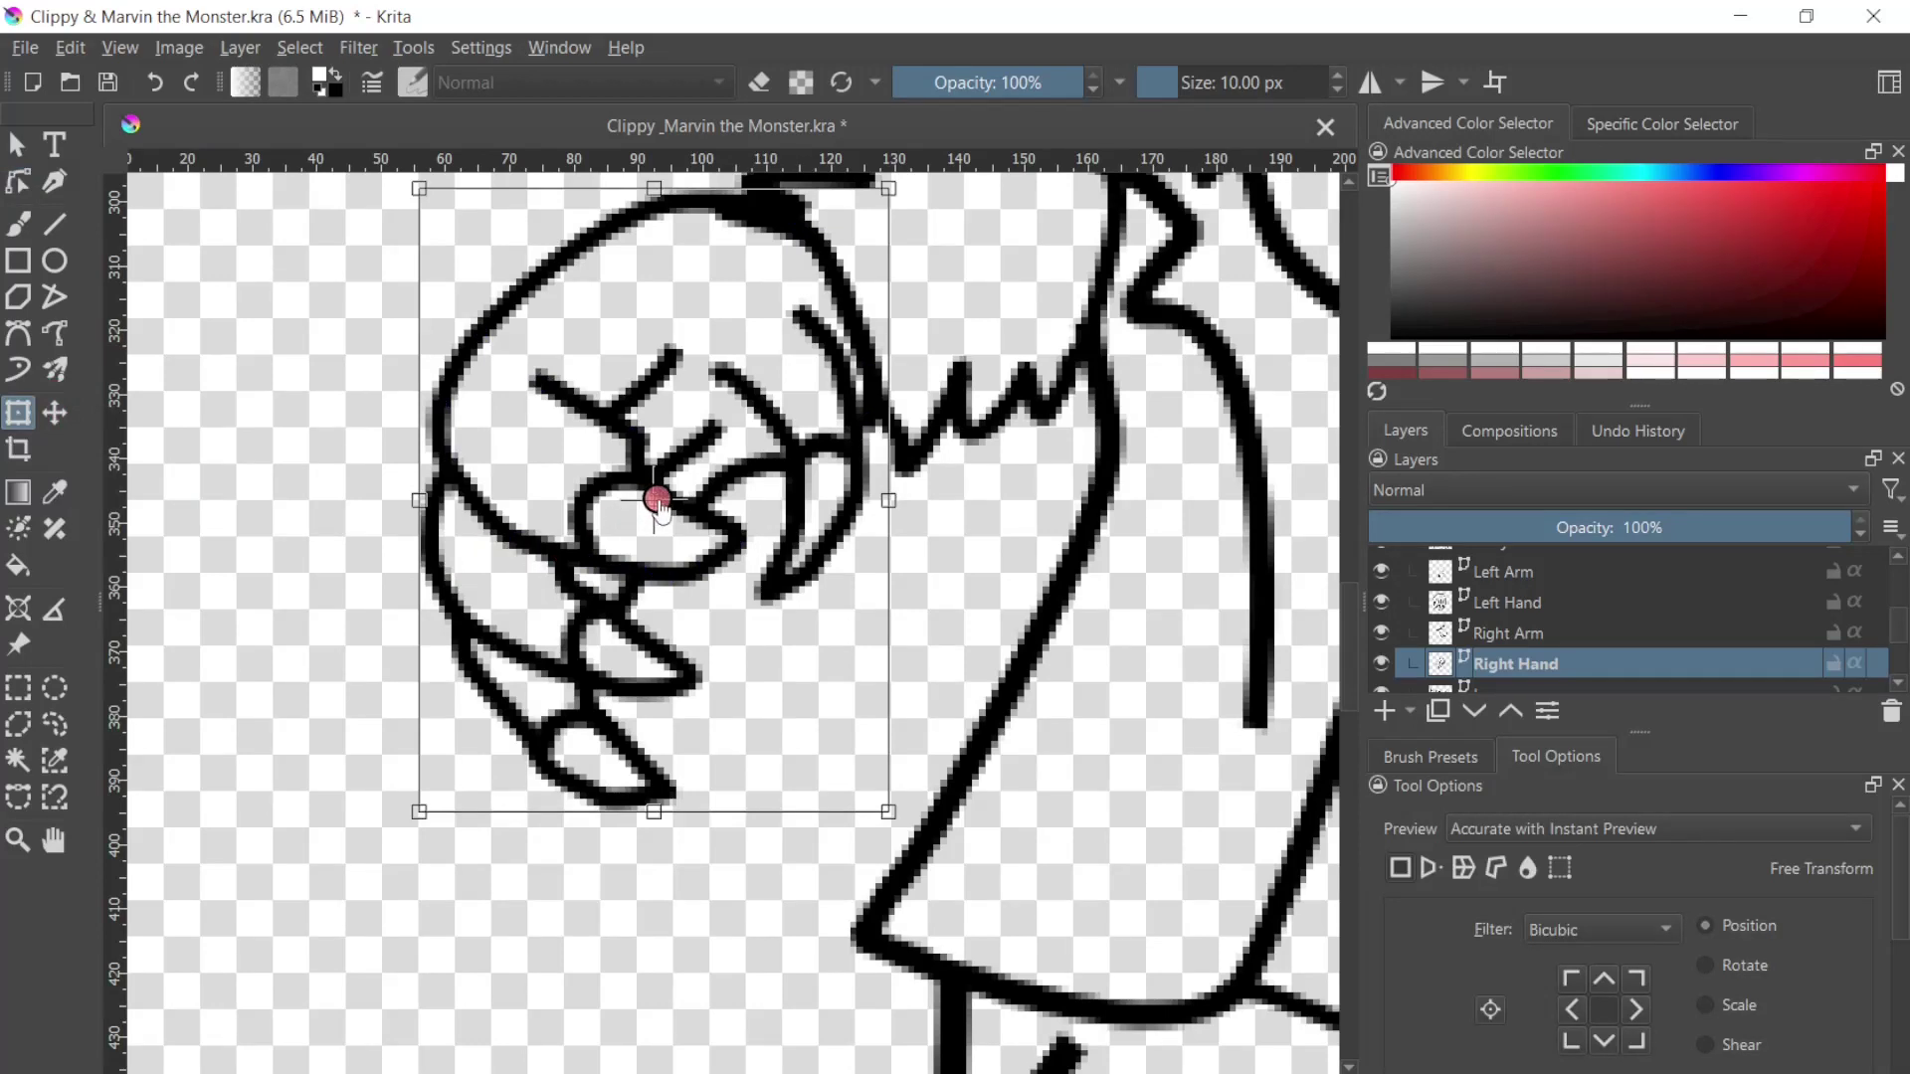
left_click_drag(655, 501, 554, 475)
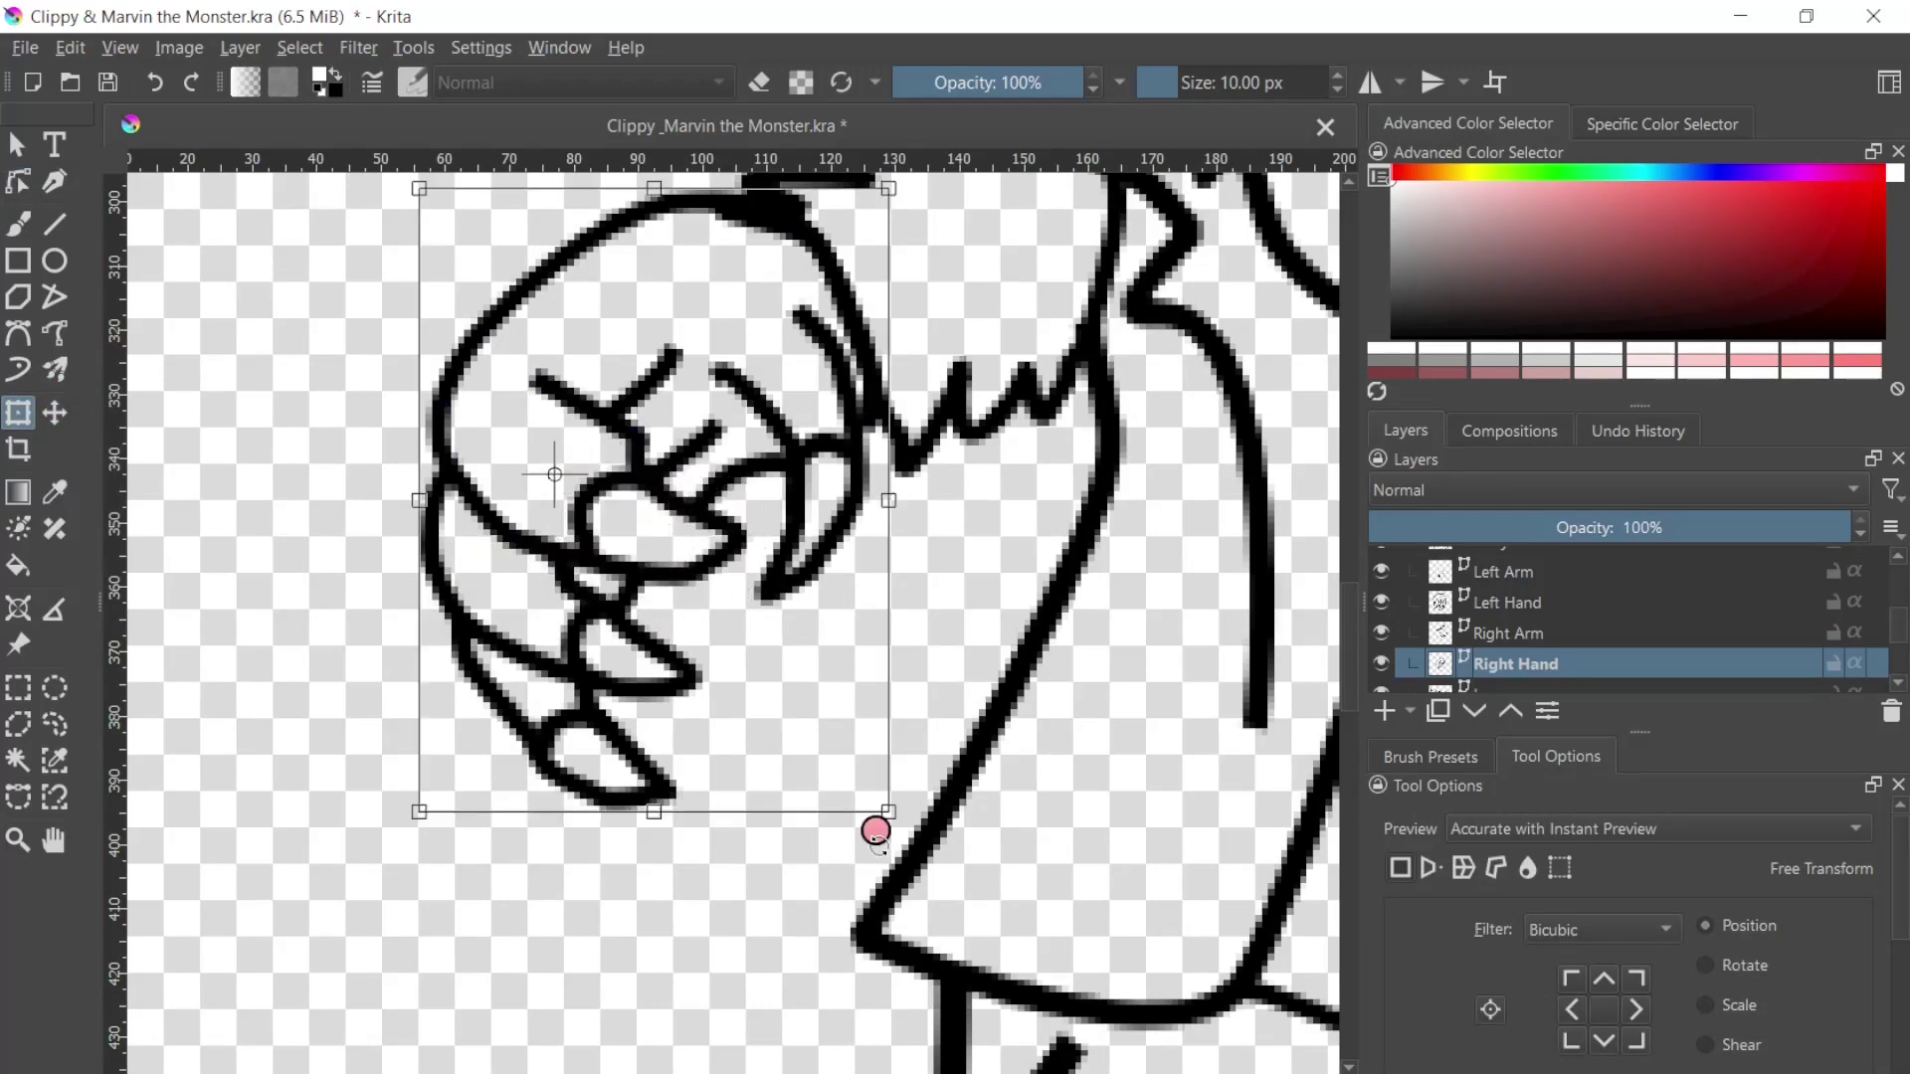
left_click_drag(858, 886, 817, 880)
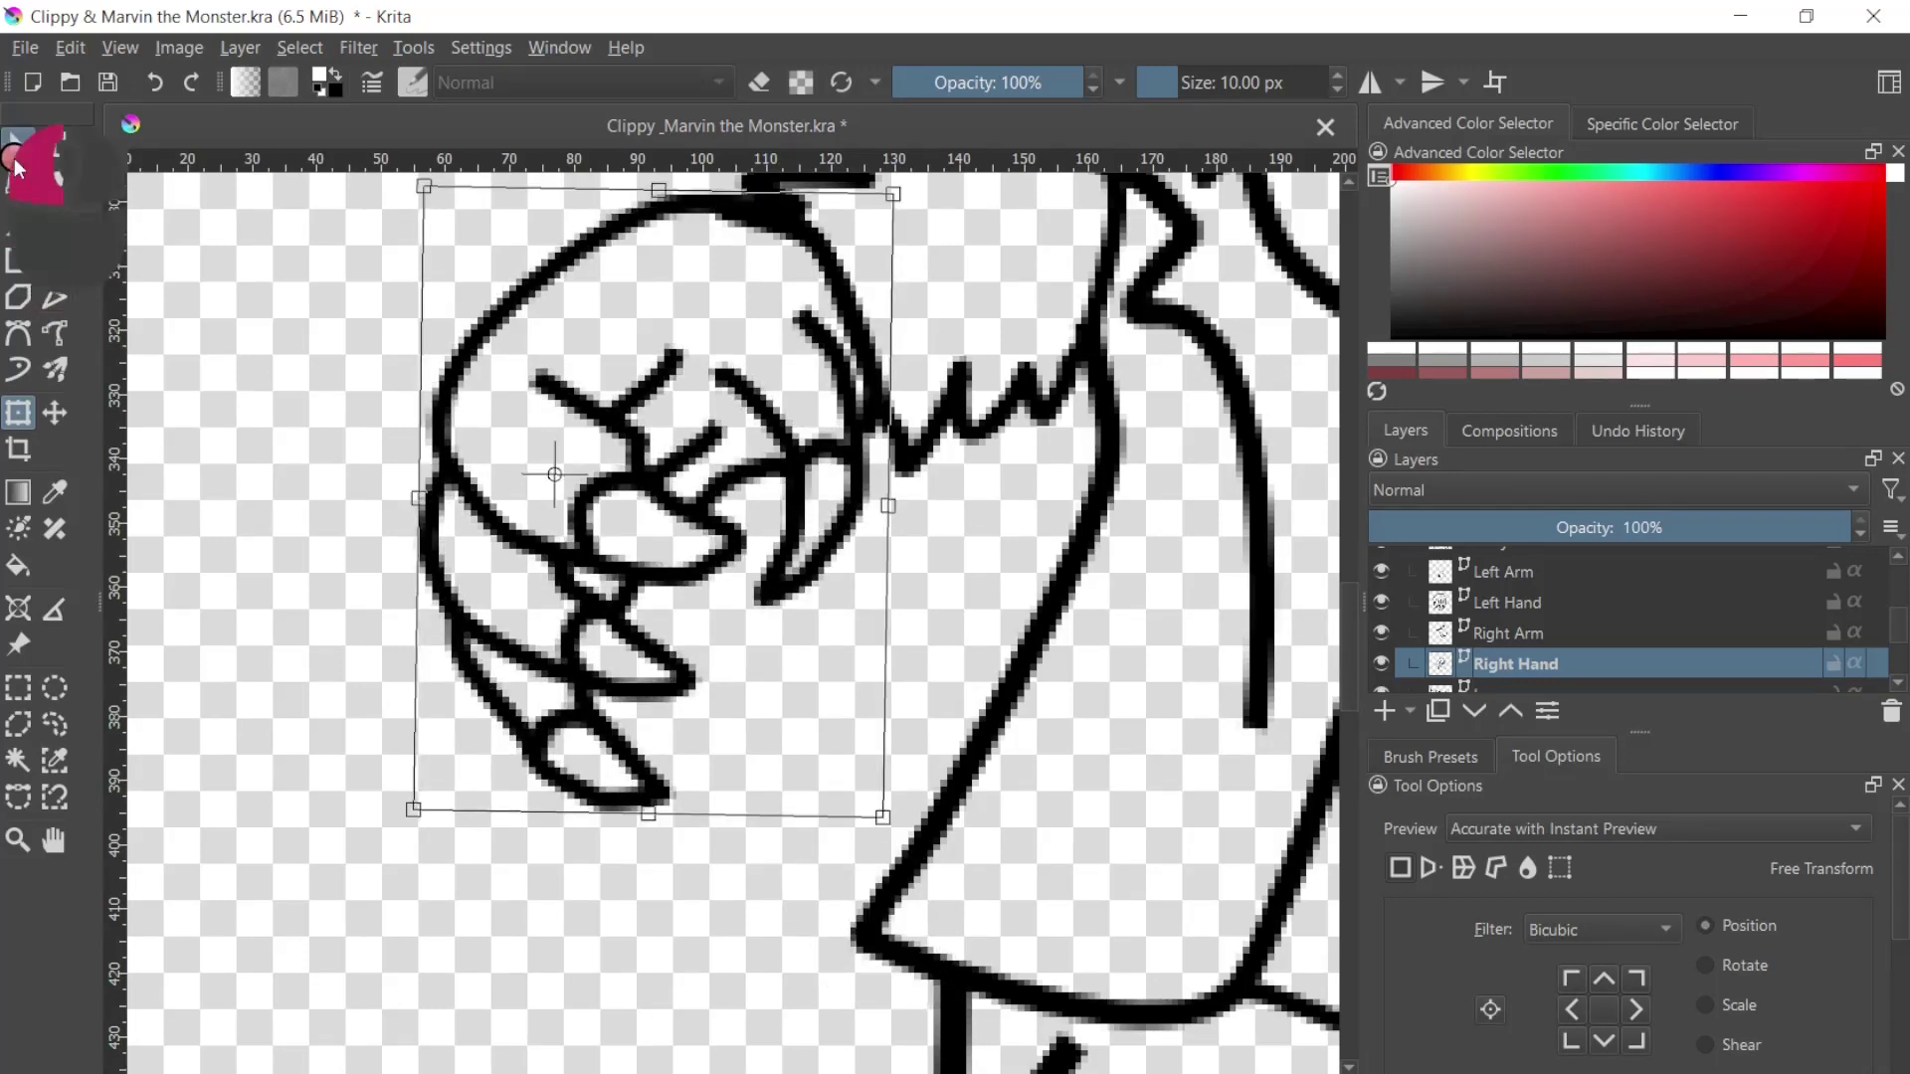
left_click(17, 144)
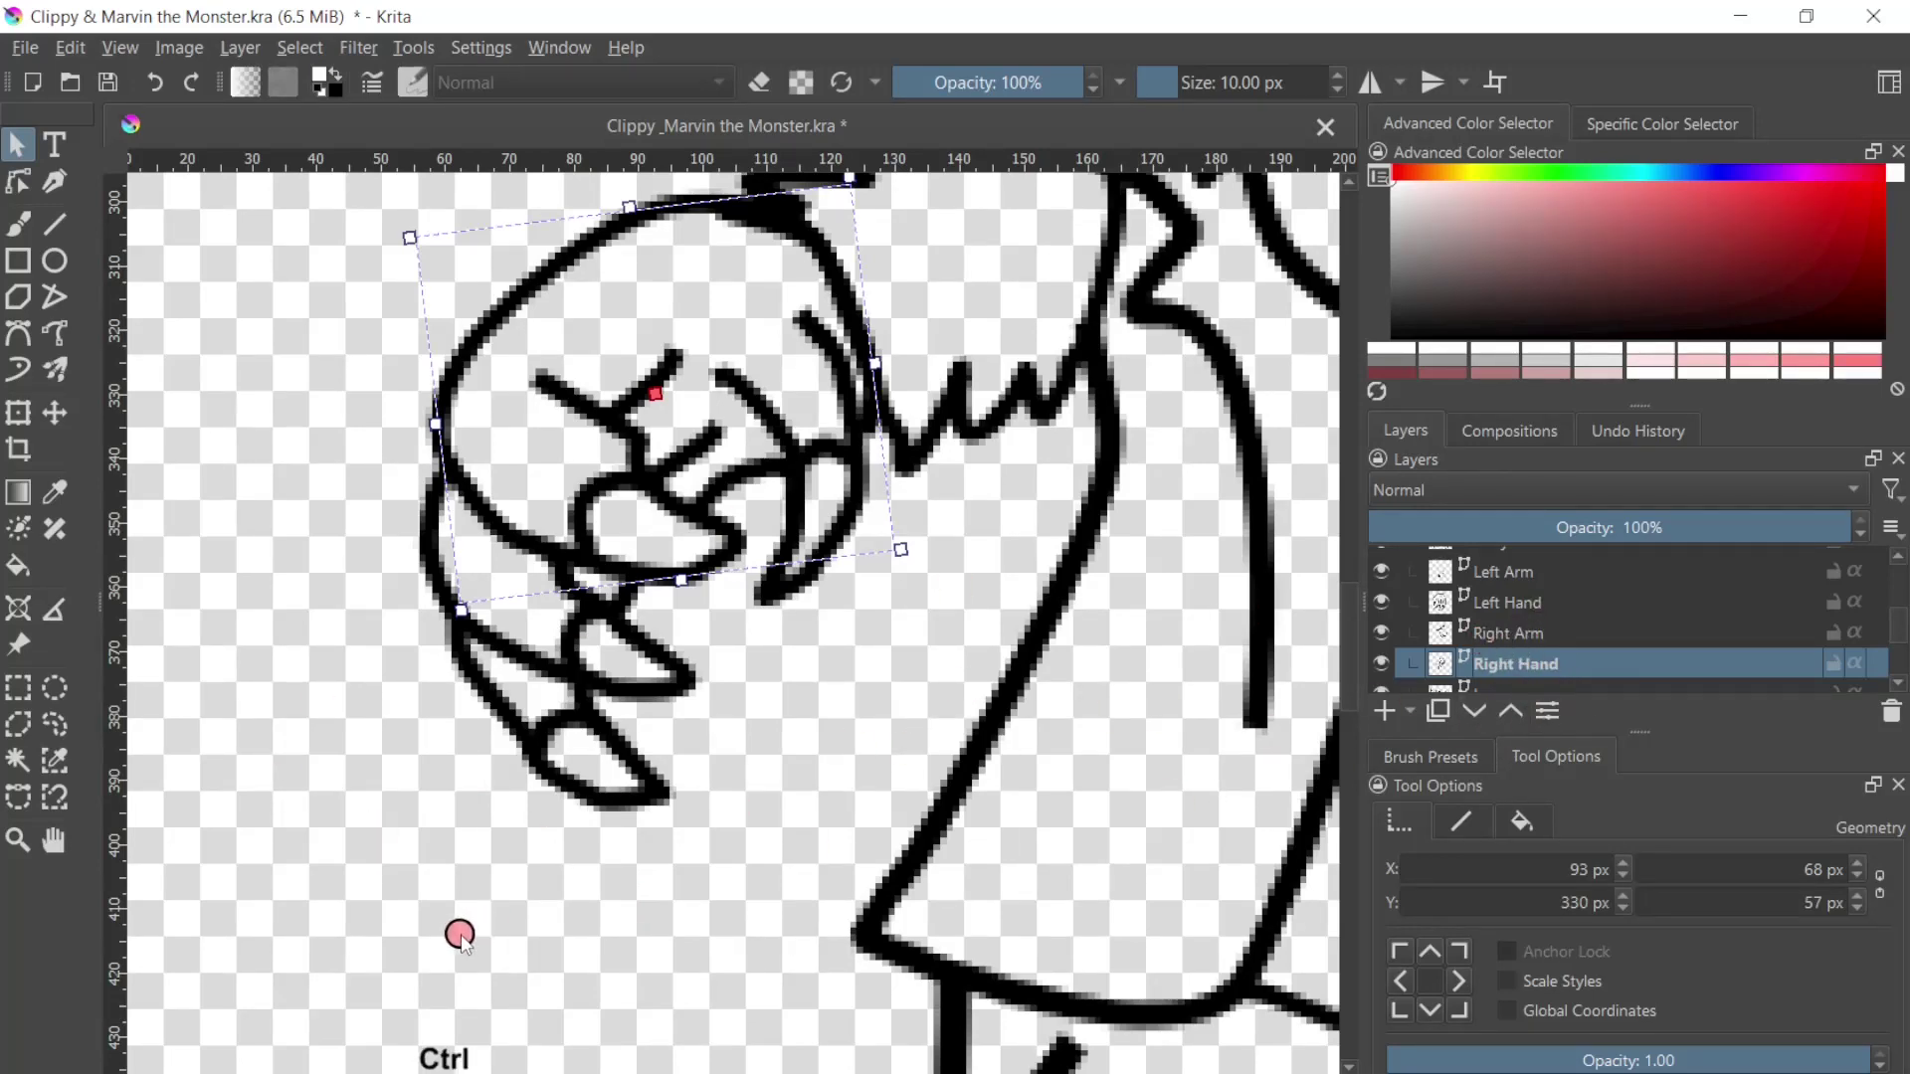
Step: On the Left Hand layer, widen the second claw from the body by moving its upper side node outward with the Edit Shapes tool
scroll(468, 929, "down", 5)
mouse_move(695, 774)
left_mouse_down()
mouse_move(490, 726)
mouse_move(442, 693)
left_mouse_up()
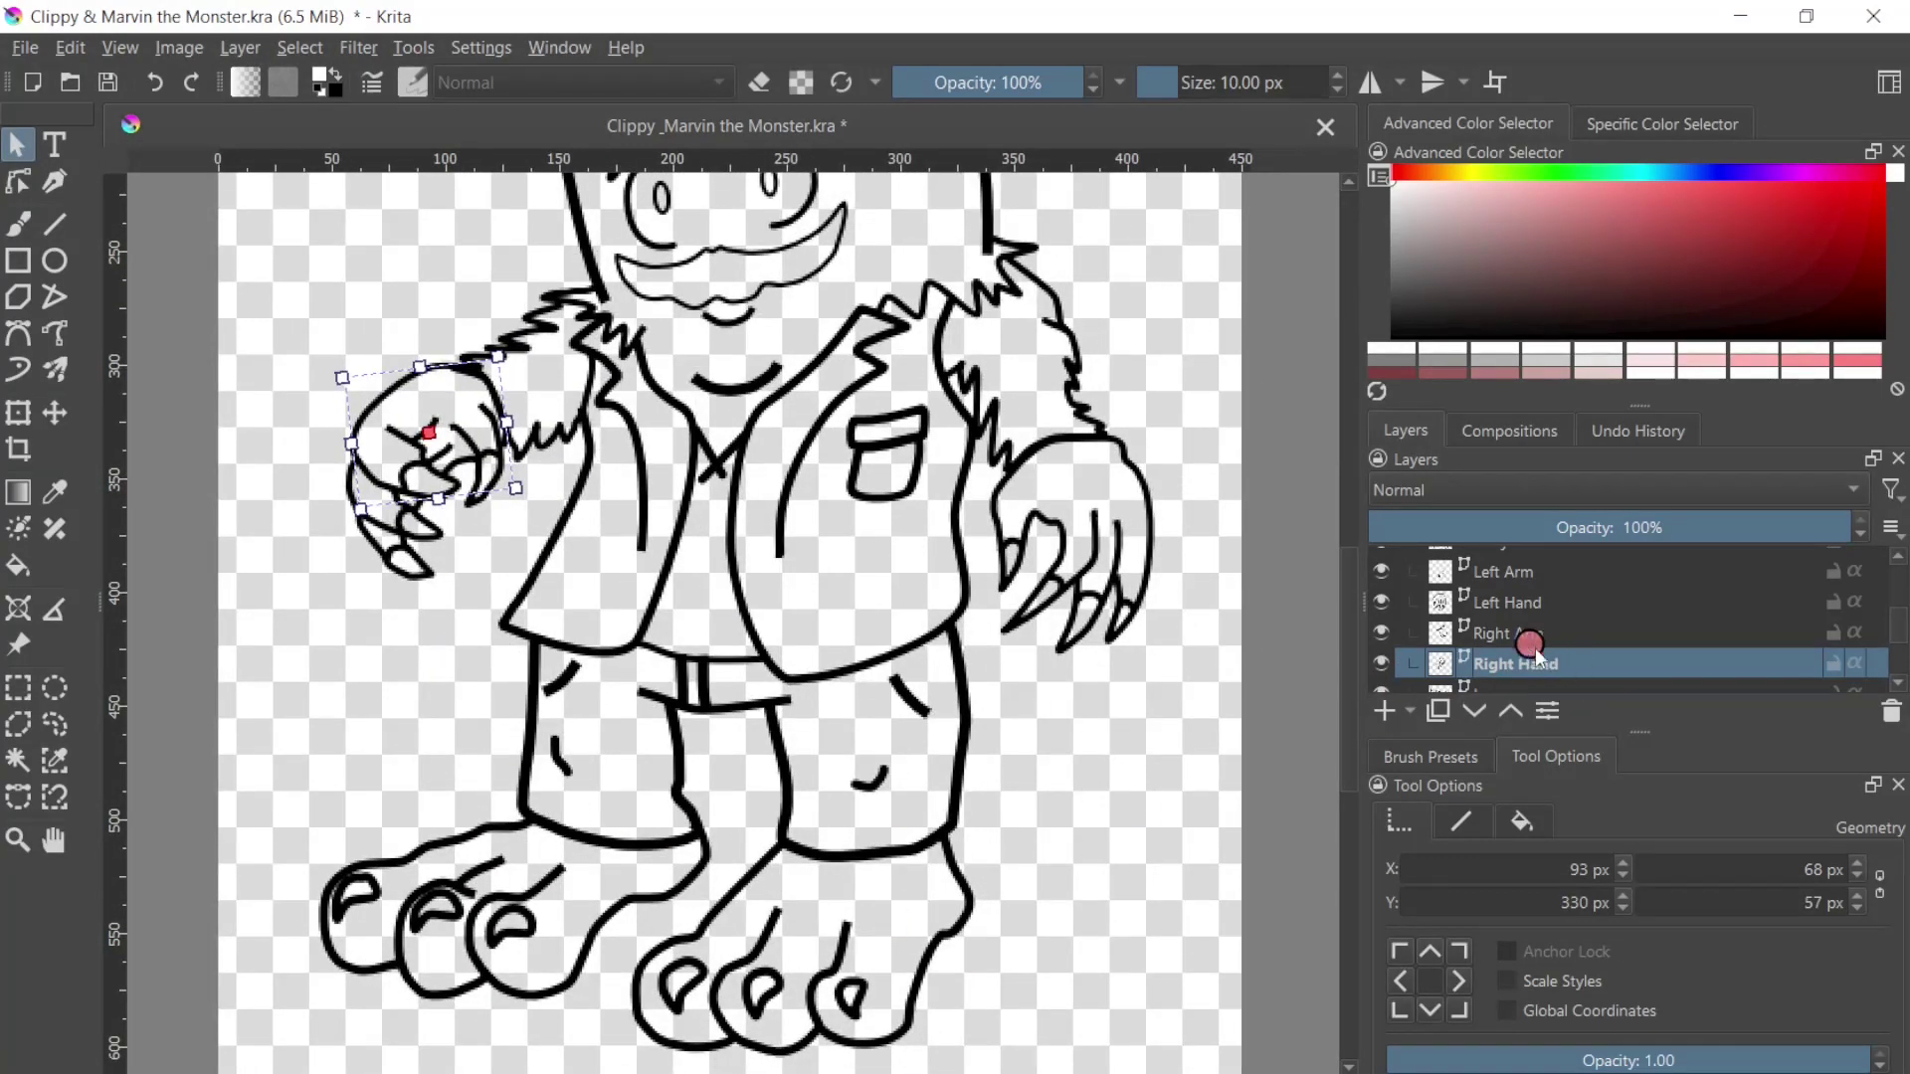
left_click(1518, 600)
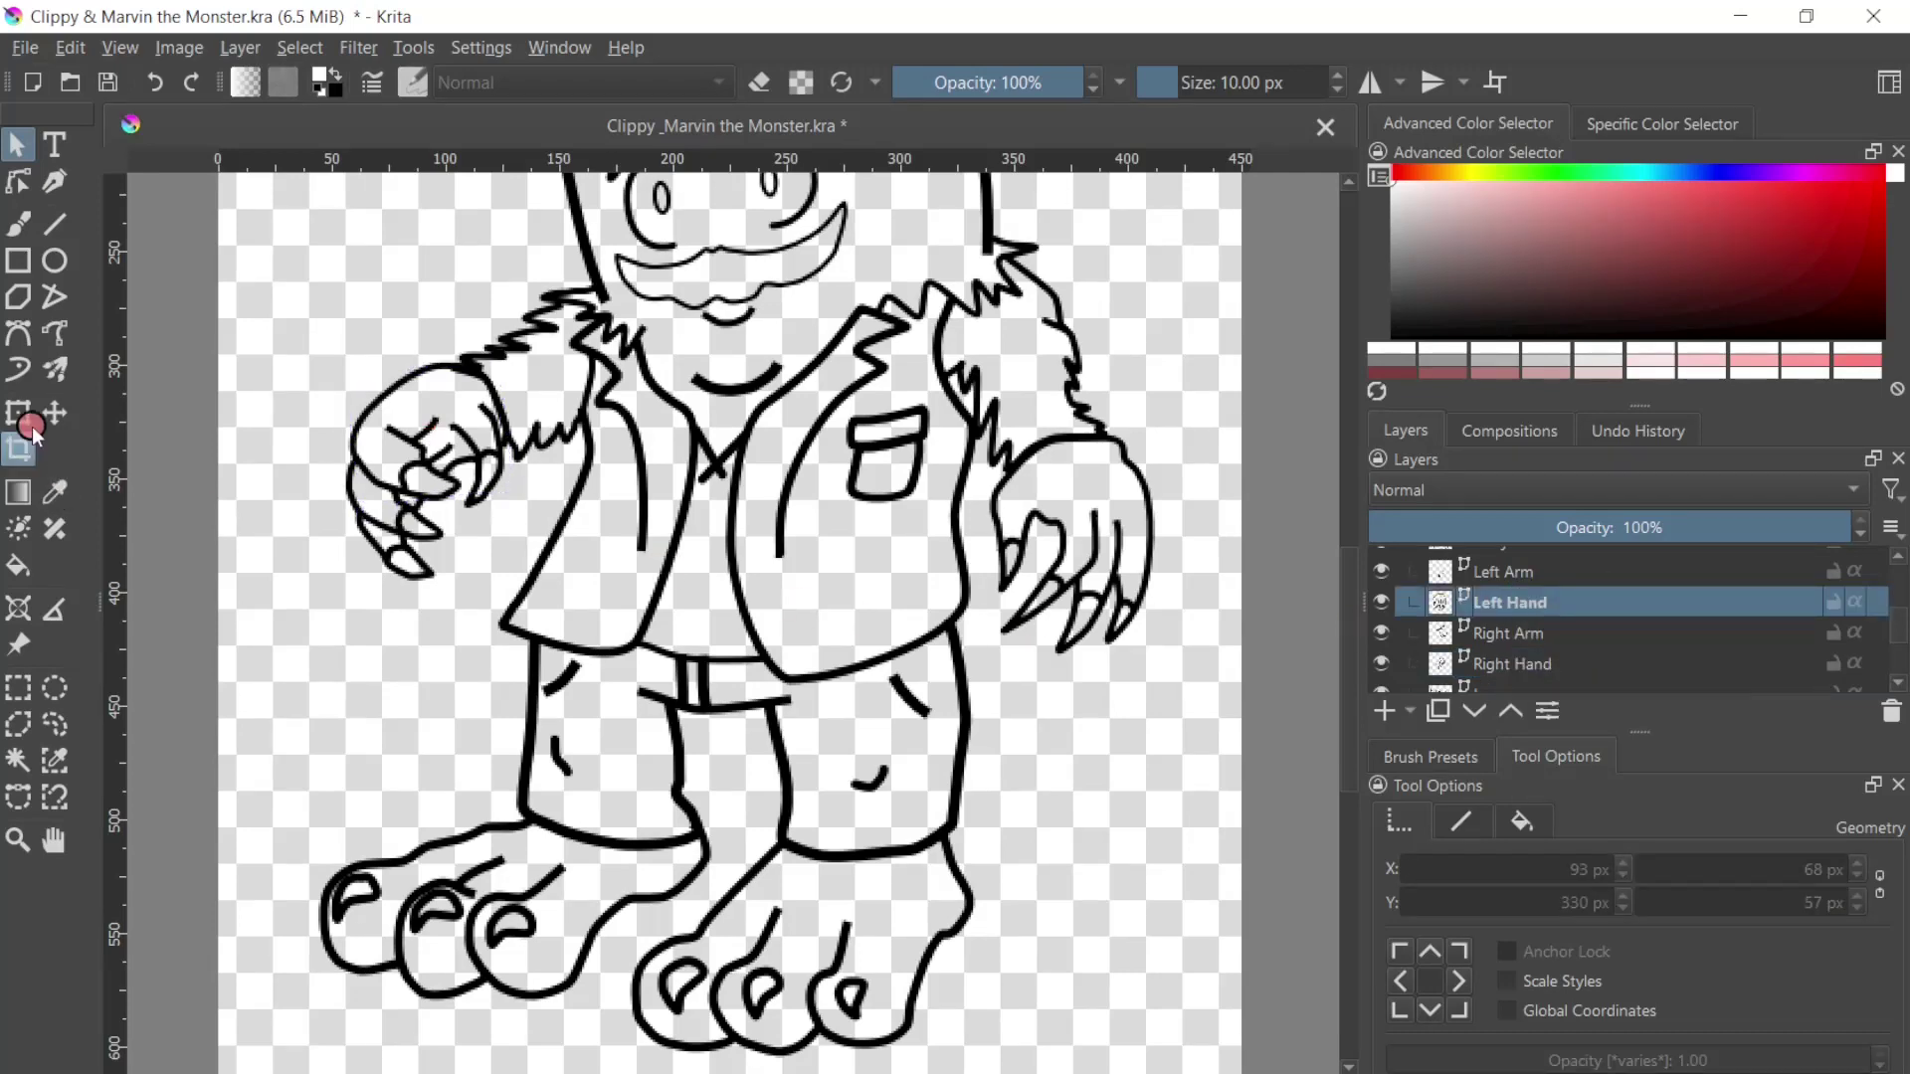
left_click_drag(1013, 487, 1004, 575)
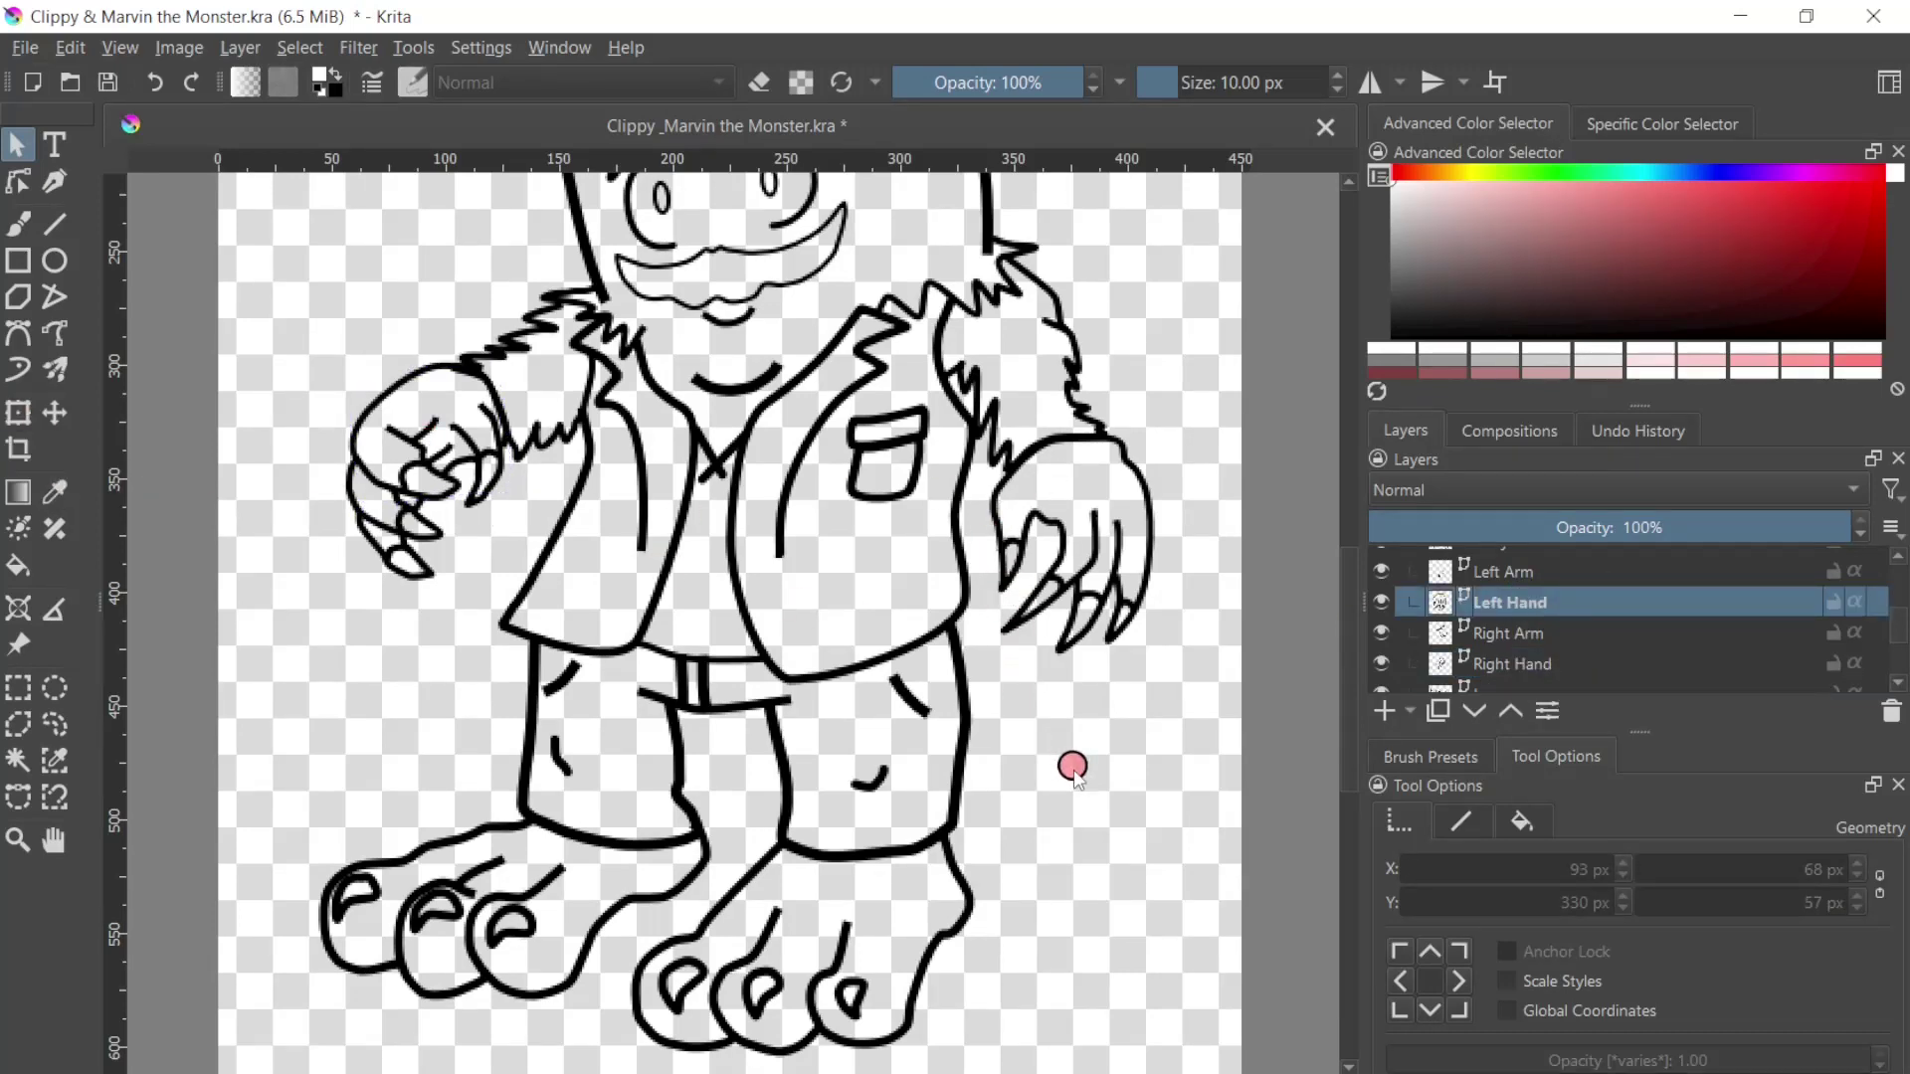
scroll(1071, 795, "up", 5)
left_click_drag(580, 888, 455, 829)
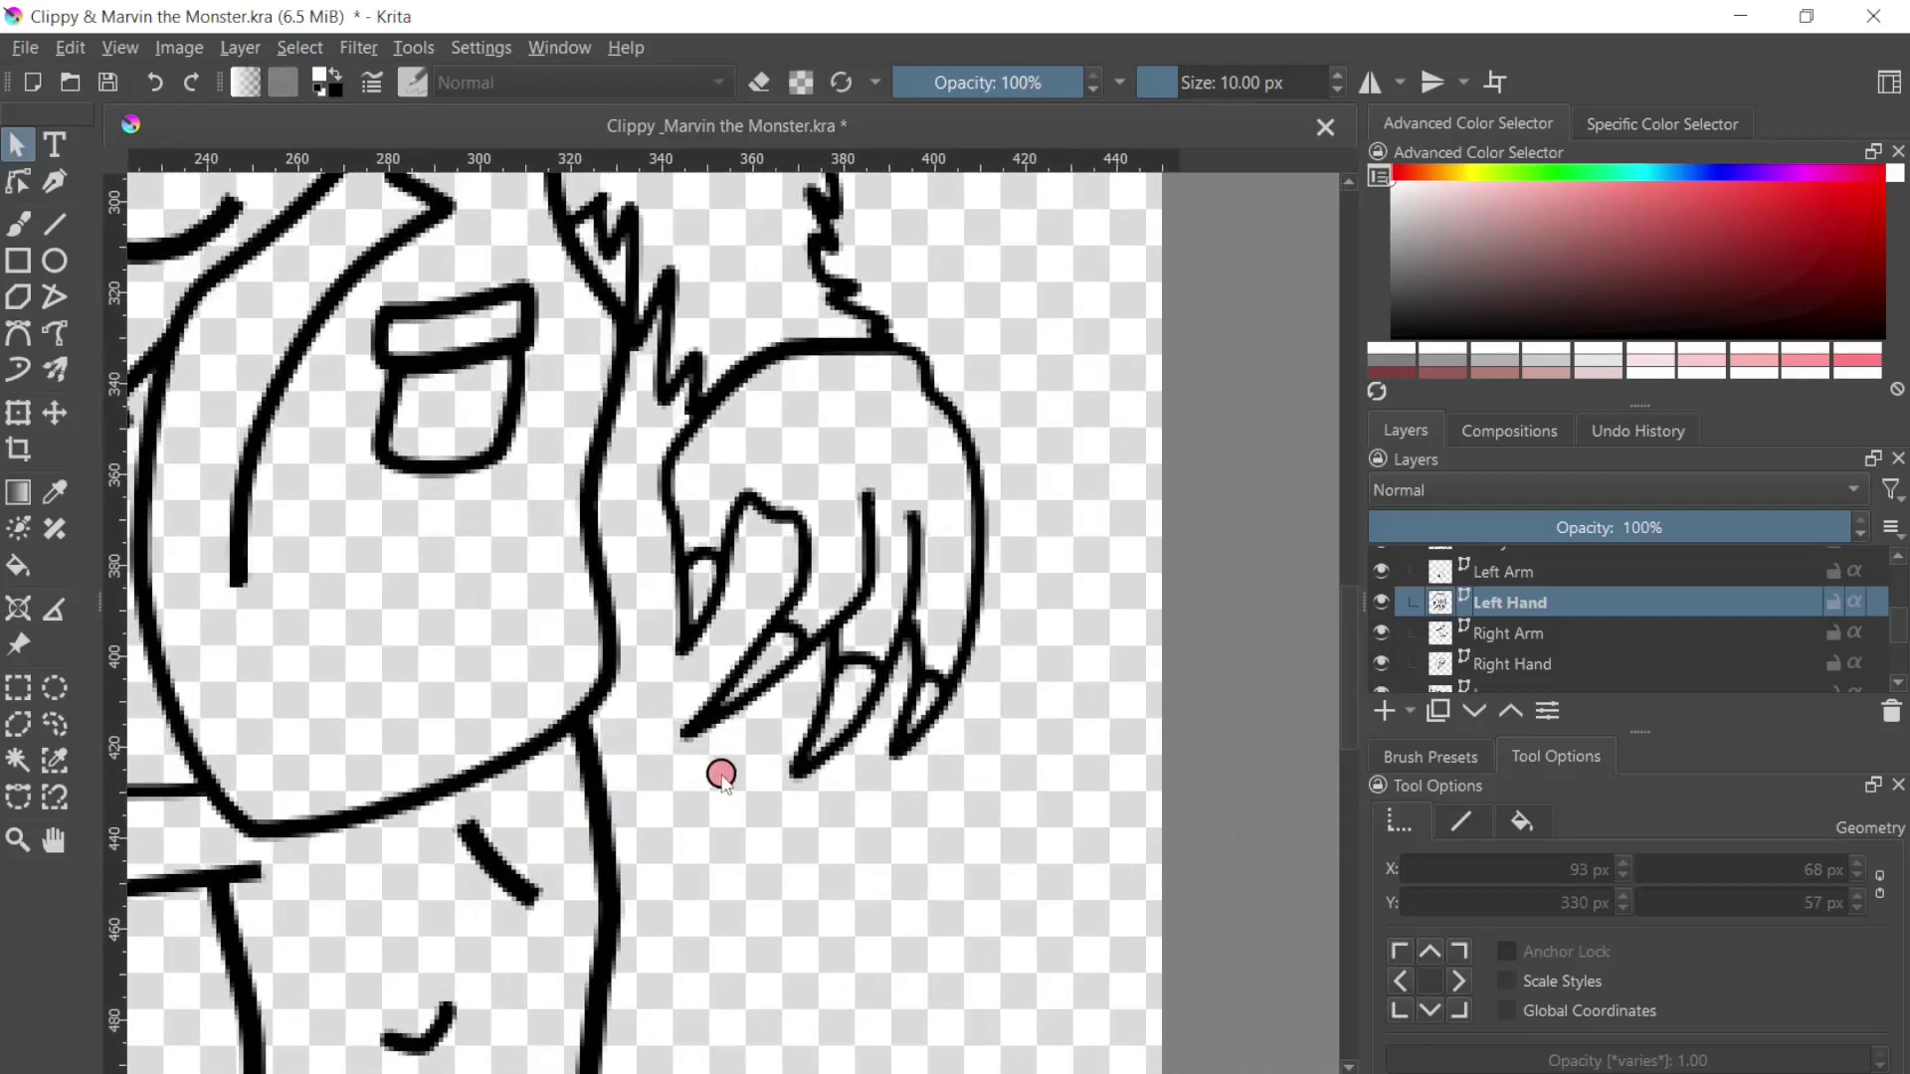
scroll(710, 774, "up", 2)
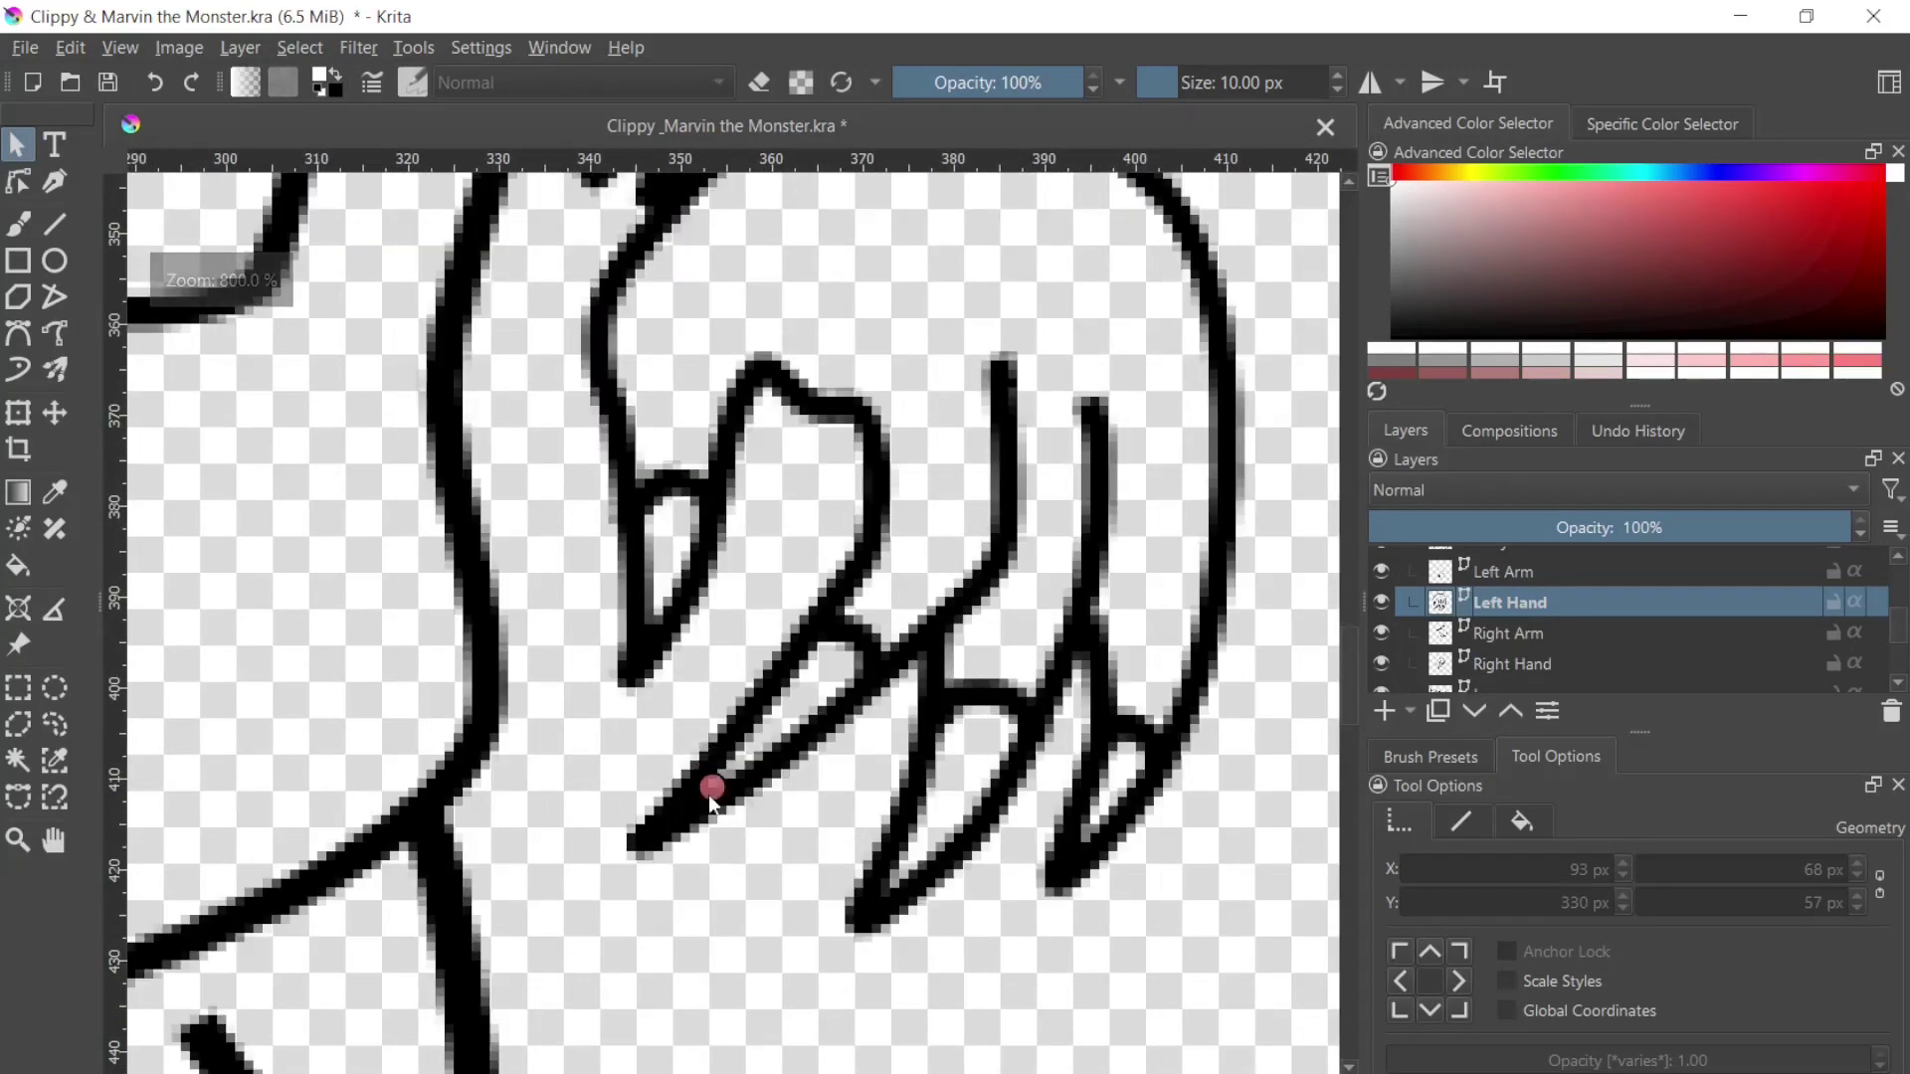
left_click(661, 819)
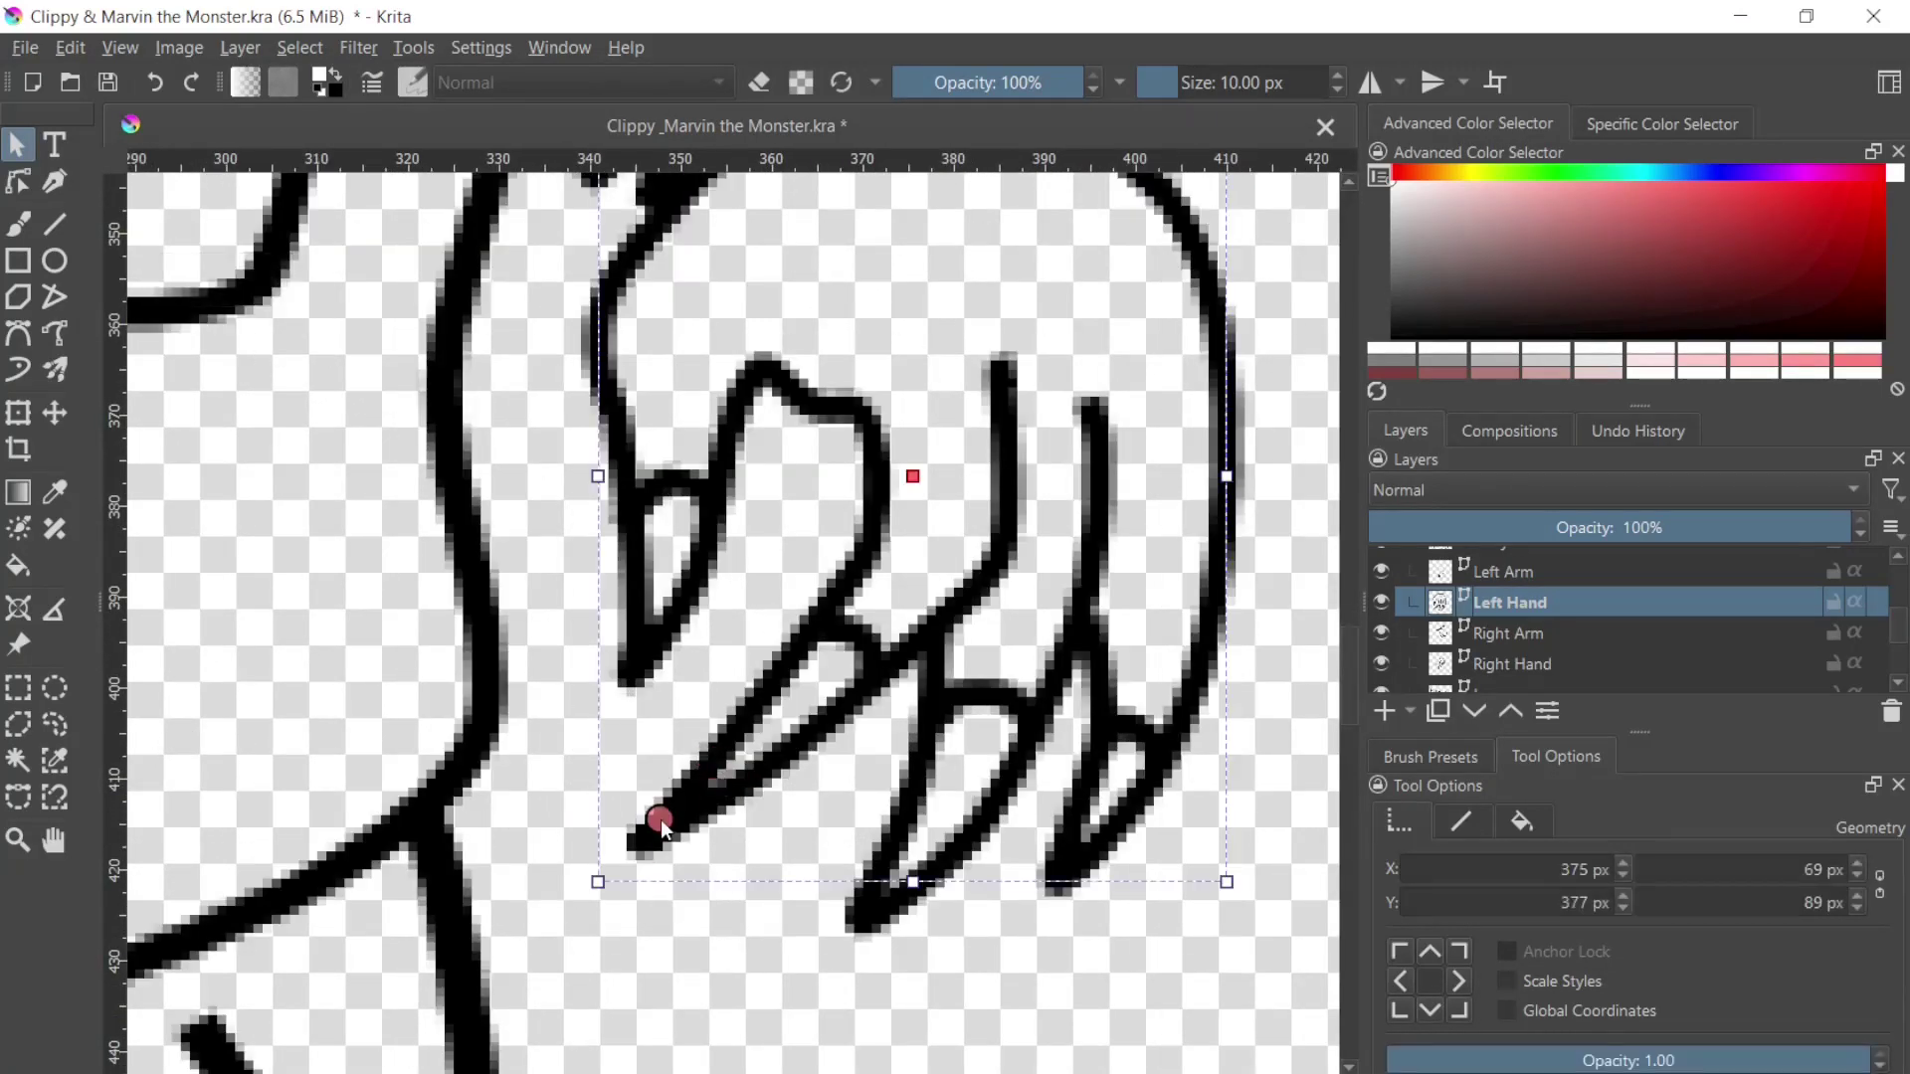
left_click(14, 189)
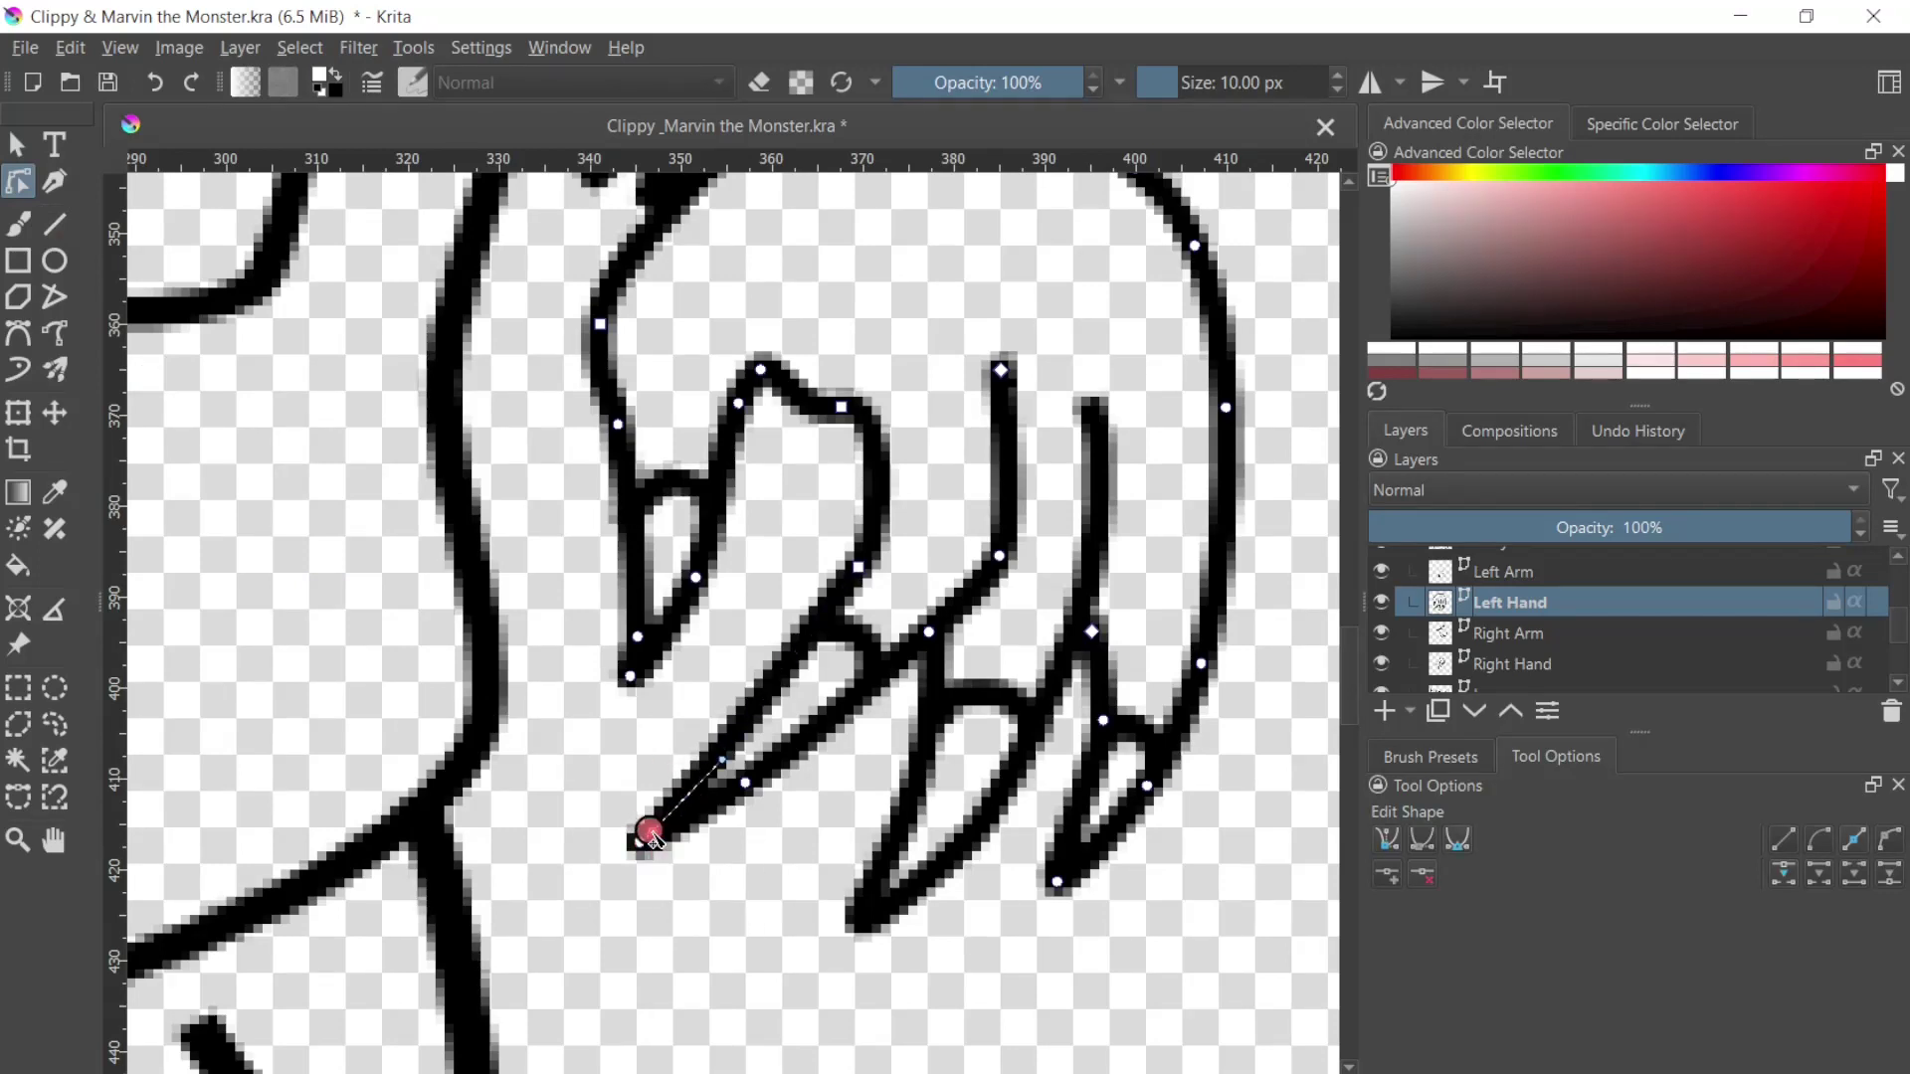
left_click_drag(650, 833, 704, 732)
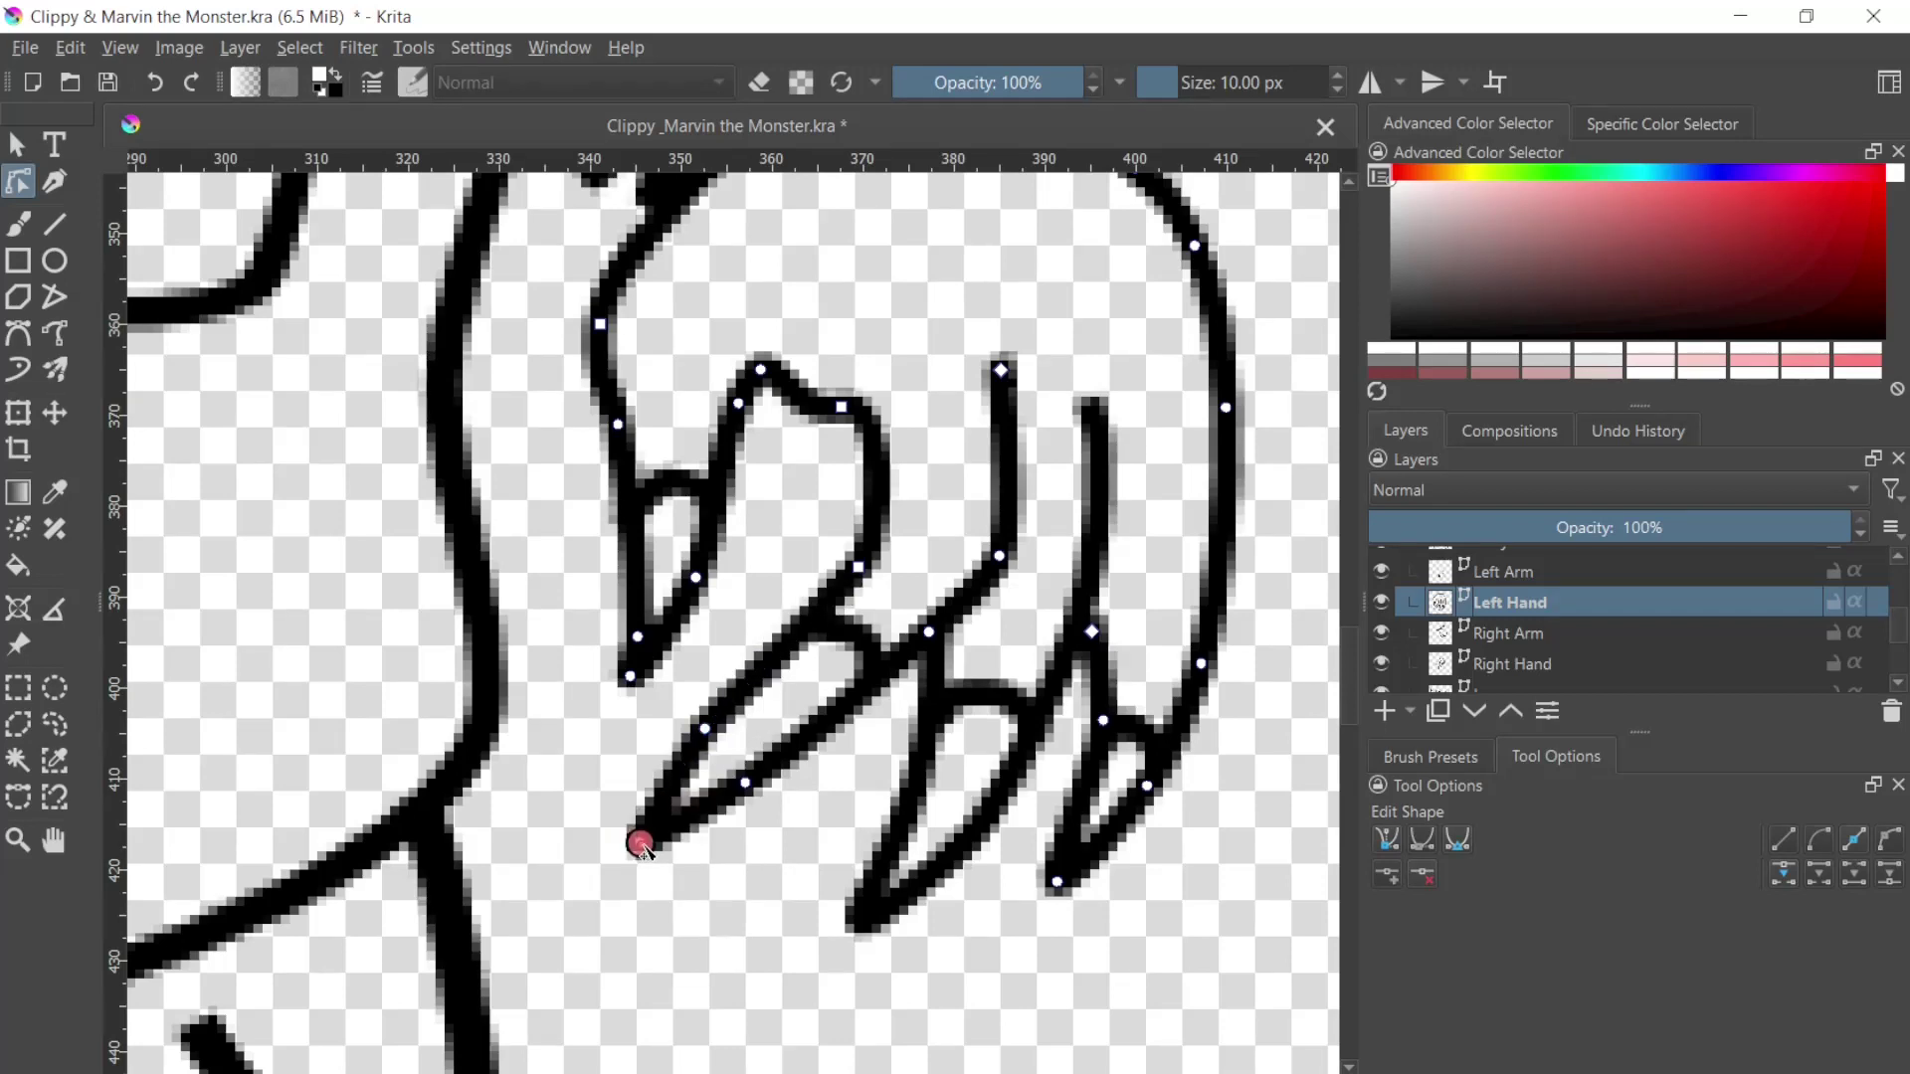
Step: Curve the tip node of the Left Hand's second claw and move the tip up toward the body
mouse_move(637, 844)
left_mouse_down()
mouse_move(609, 795)
mouse_move(680, 764)
mouse_move(636, 845)
mouse_move(597, 776)
mouse_move(542, 808)
mouse_move(676, 870)
mouse_move(605, 831)
mouse_move(678, 801)
mouse_move(722, 843)
mouse_move(703, 835)
left_mouse_up()
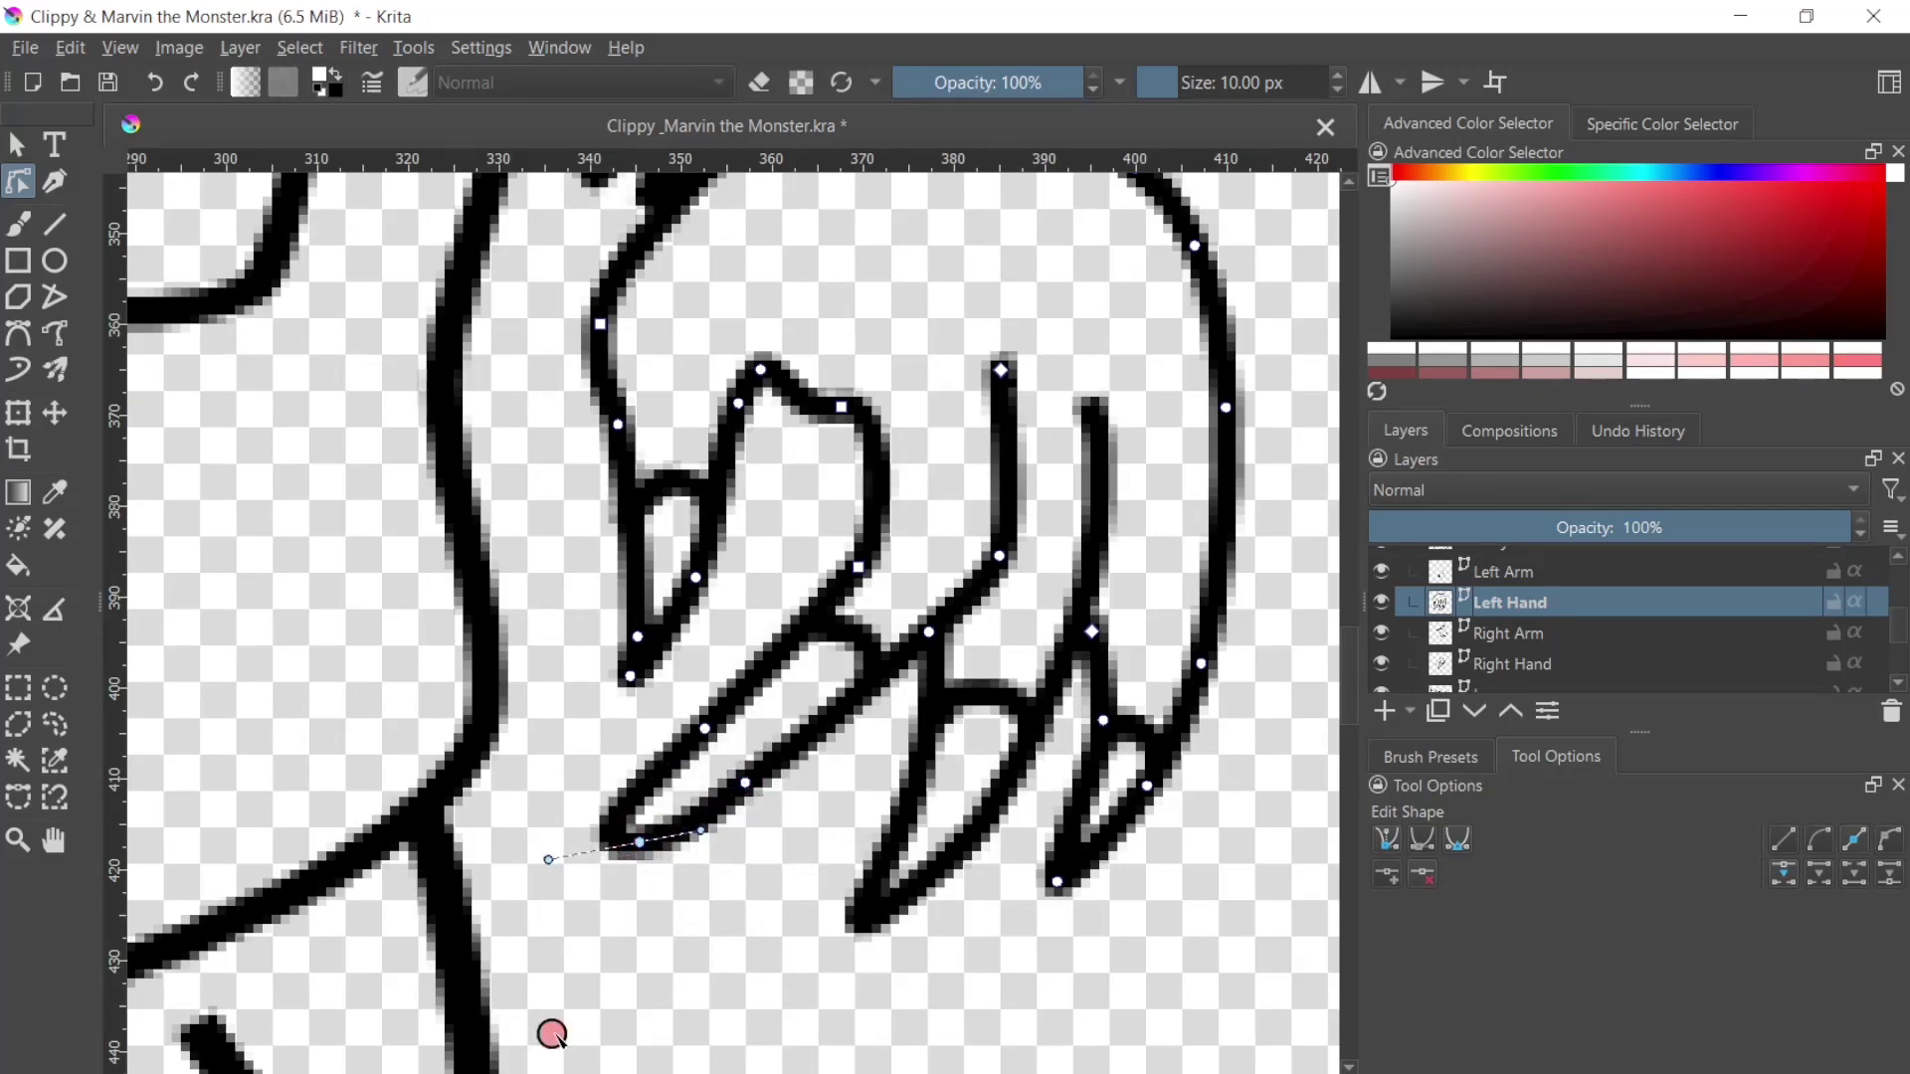
scroll(557, 935, "up", 4)
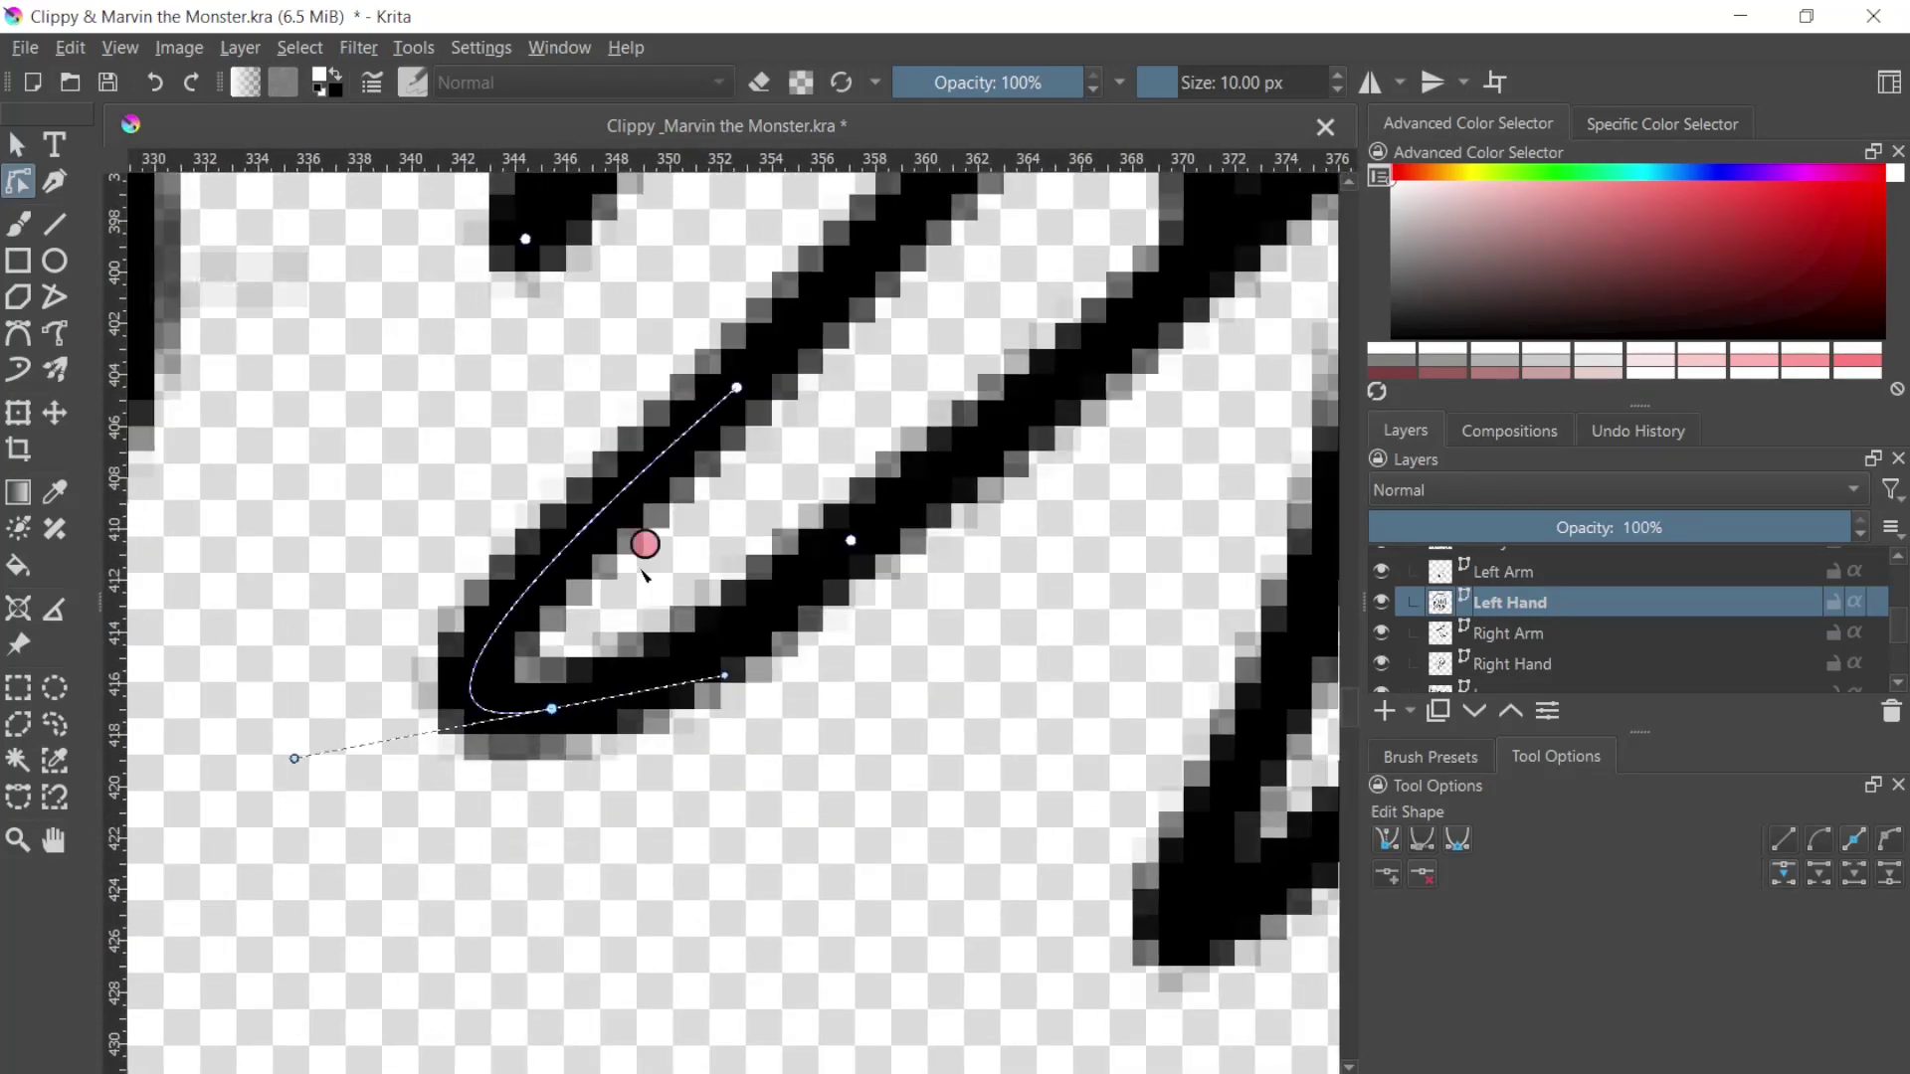
left_click(548, 707)
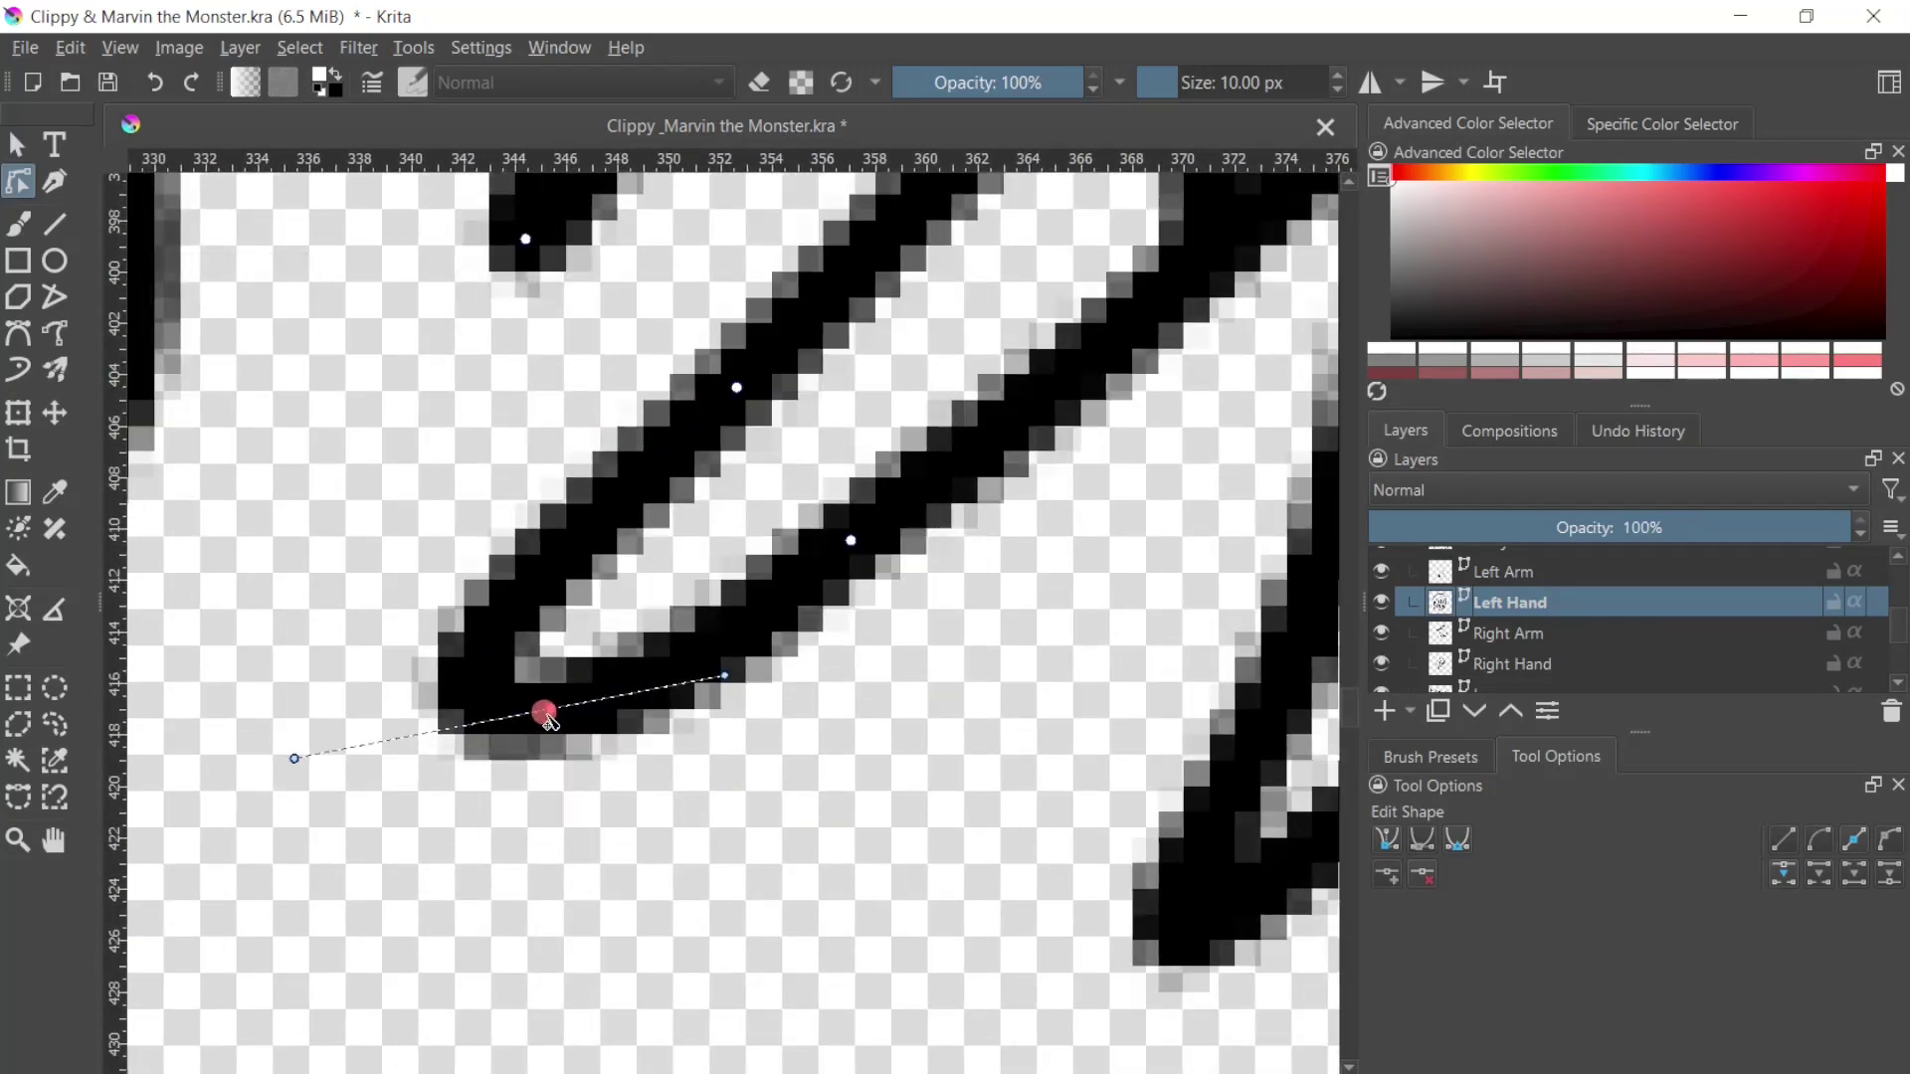
left_click_drag(548, 712, 482, 595)
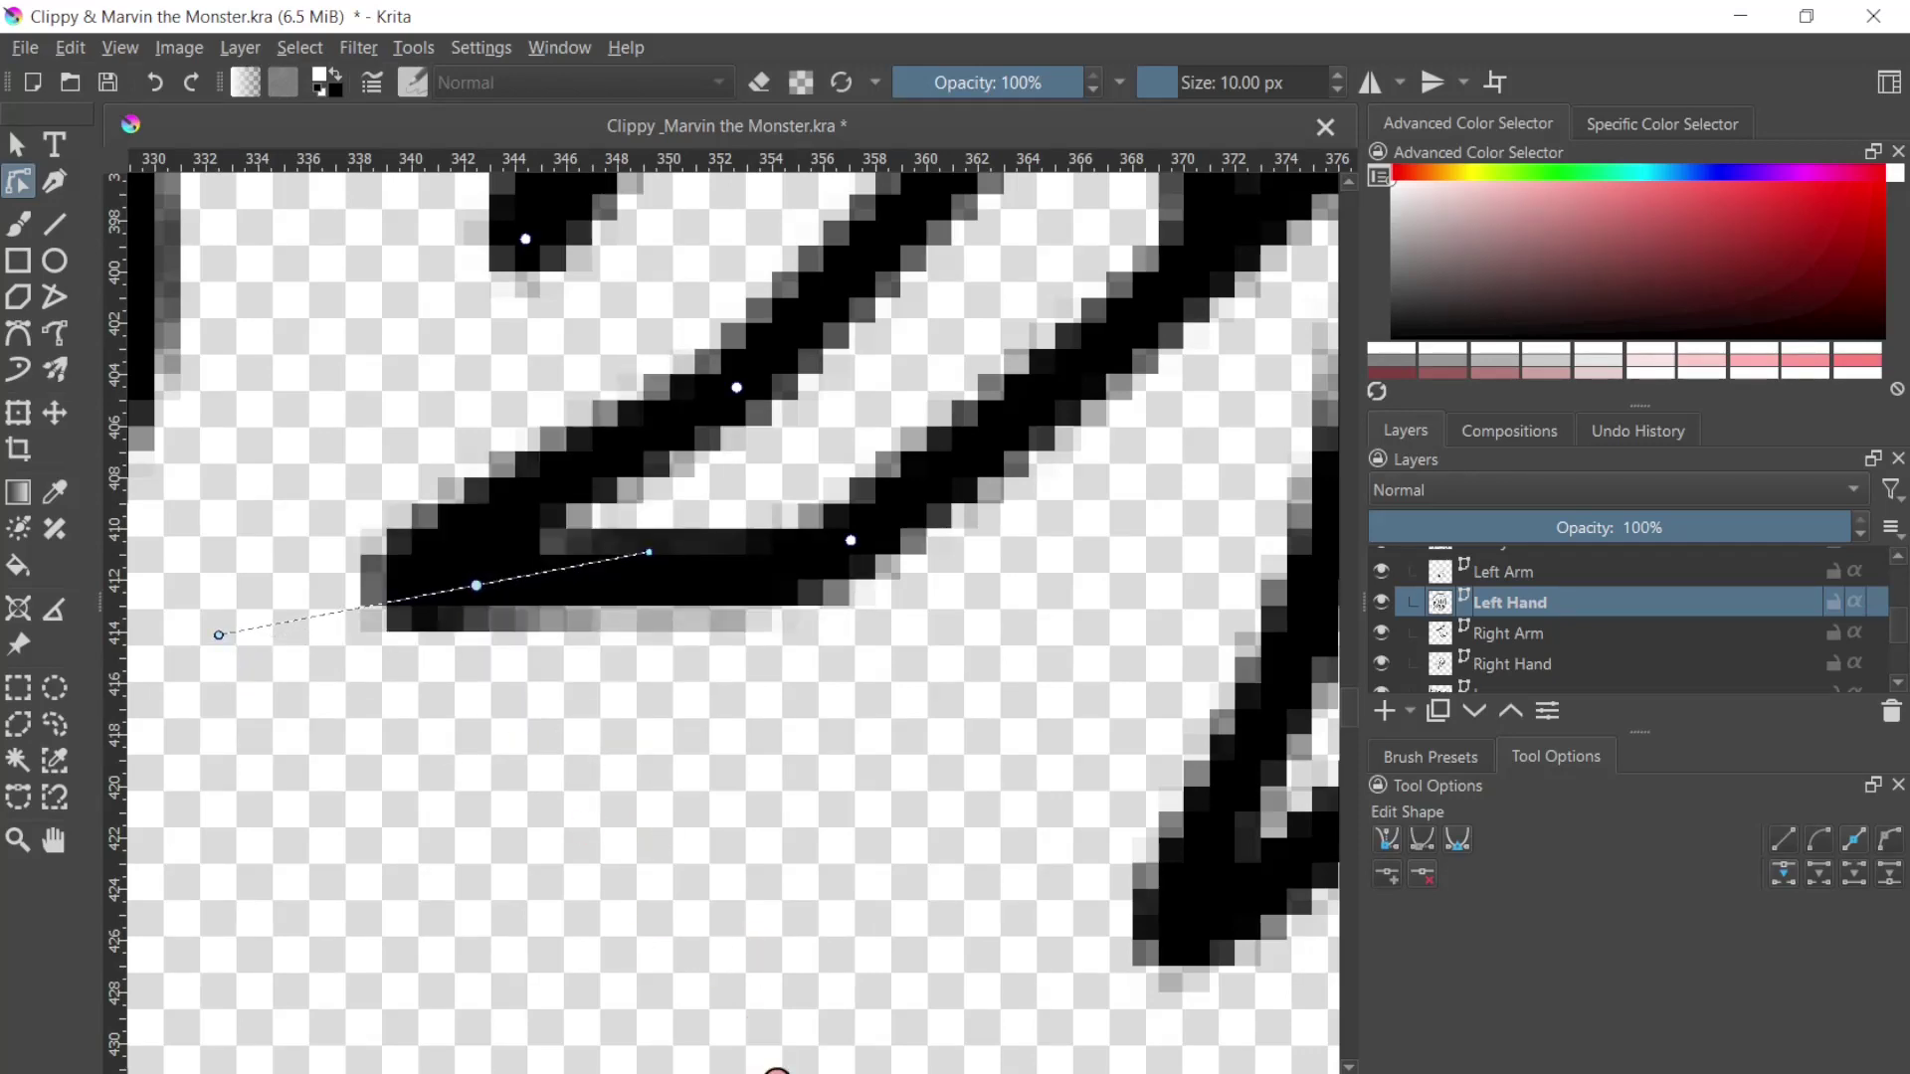
scroll(777, 1070, "down", 3)
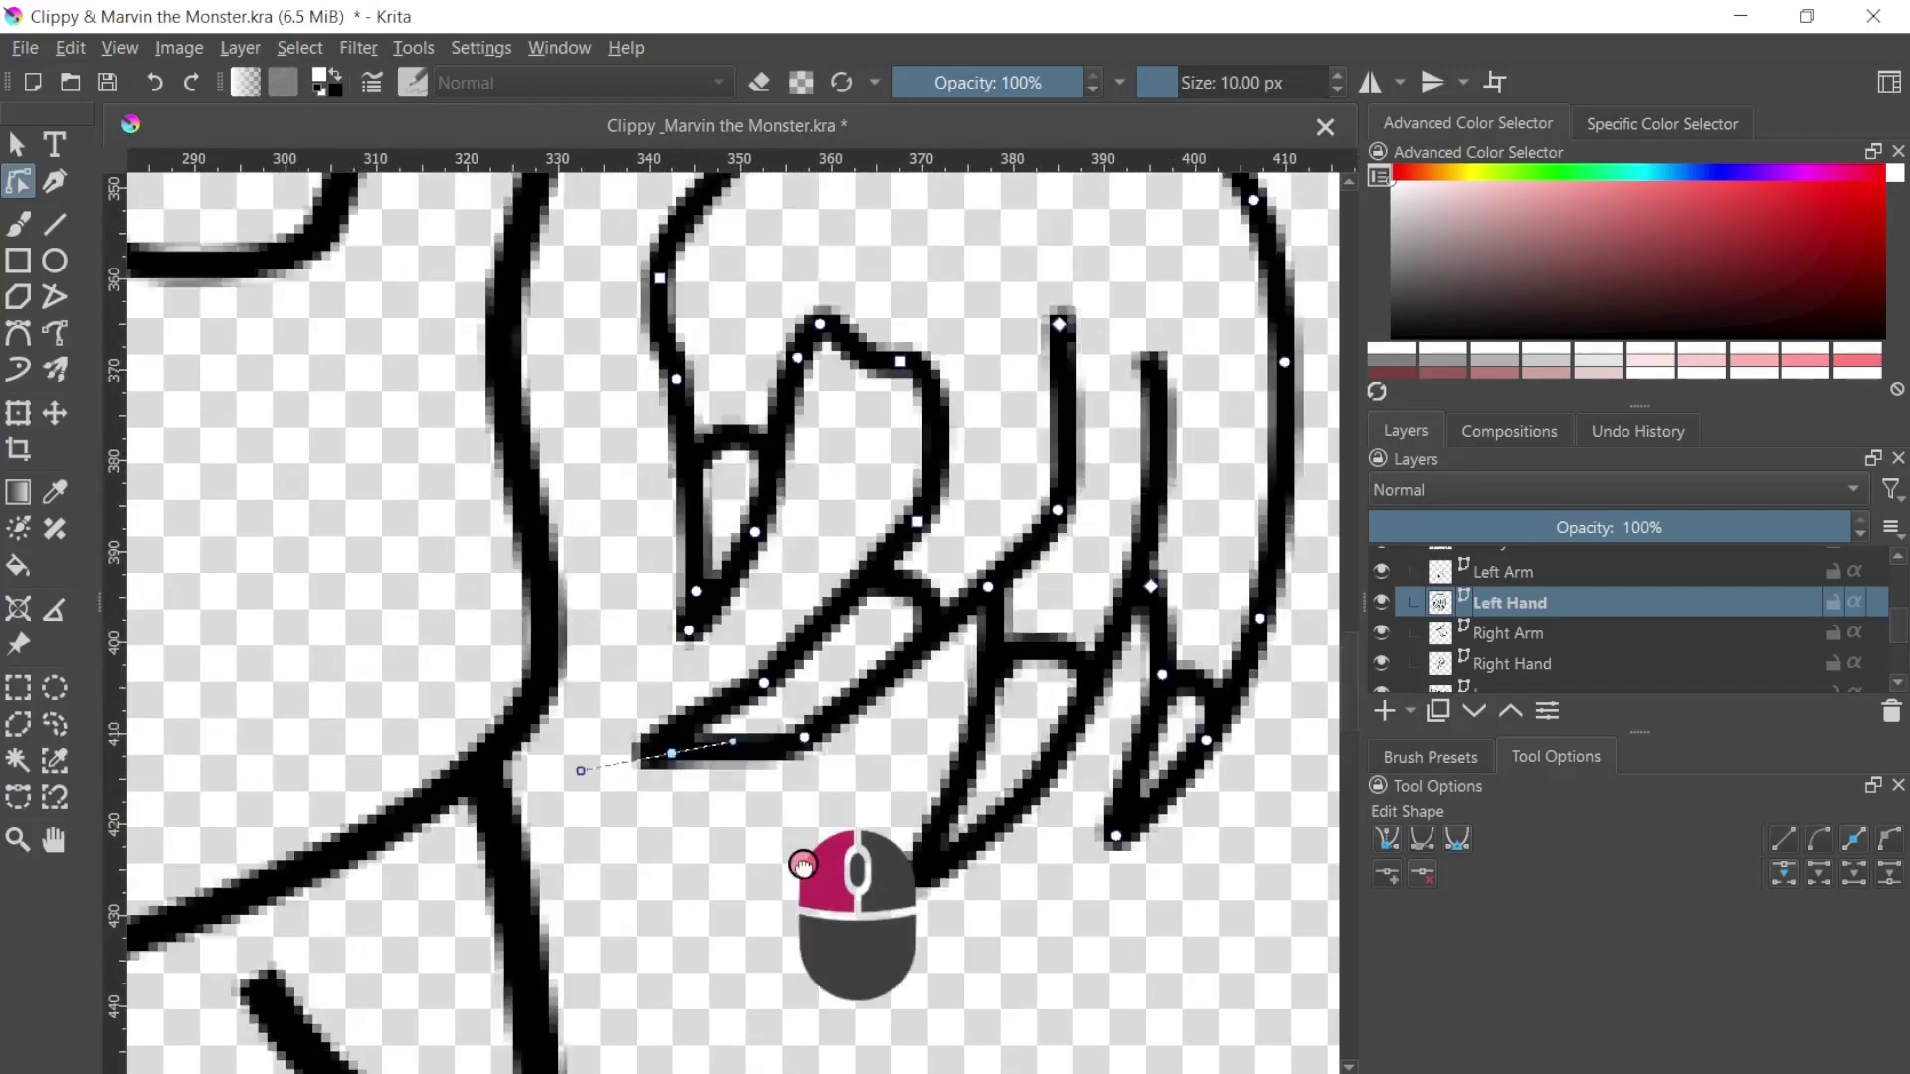
Step: Bend the Left Hand's third claw toward the body by moving its tip up and inward and shifting its inner side node
left_click_drag(802, 865, 748, 993)
left_click(872, 987)
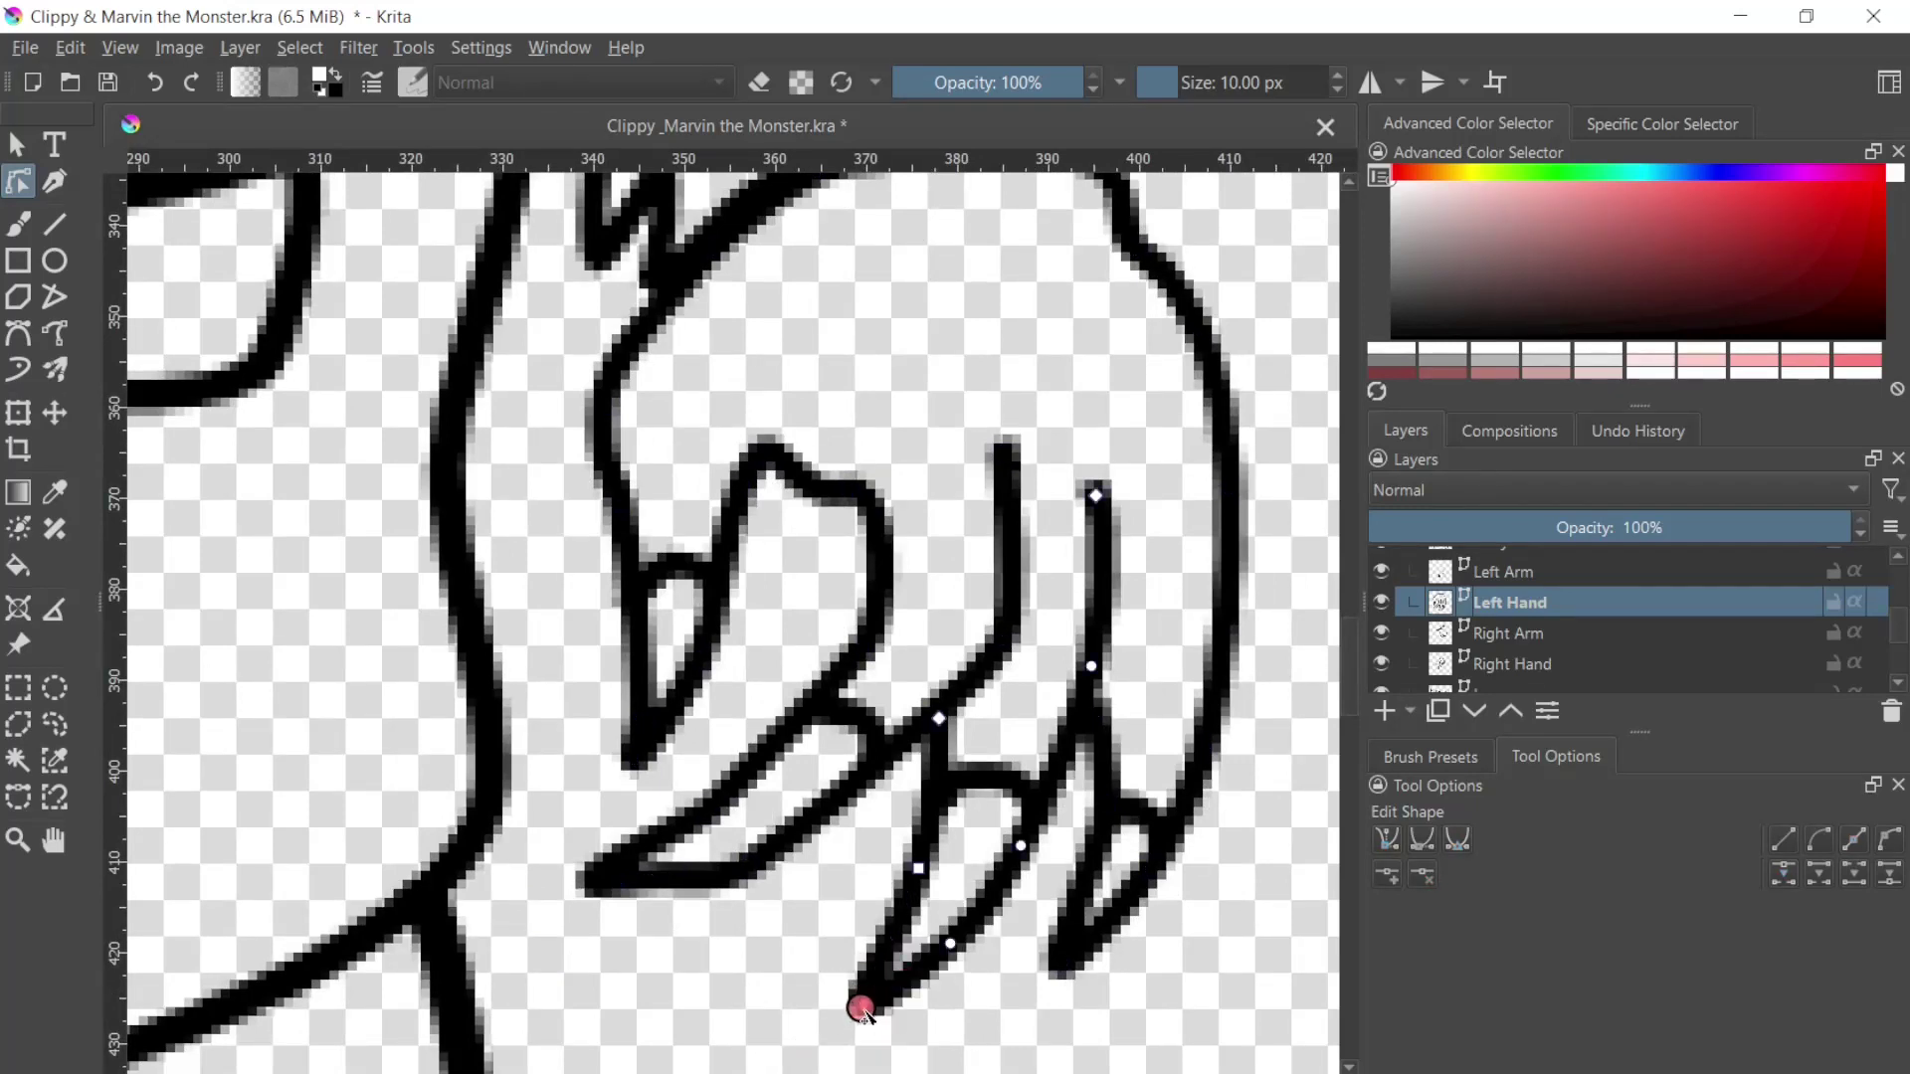
mouse_move(861, 1004)
left_mouse_down()
mouse_move(874, 989)
mouse_move(754, 928)
left_mouse_up()
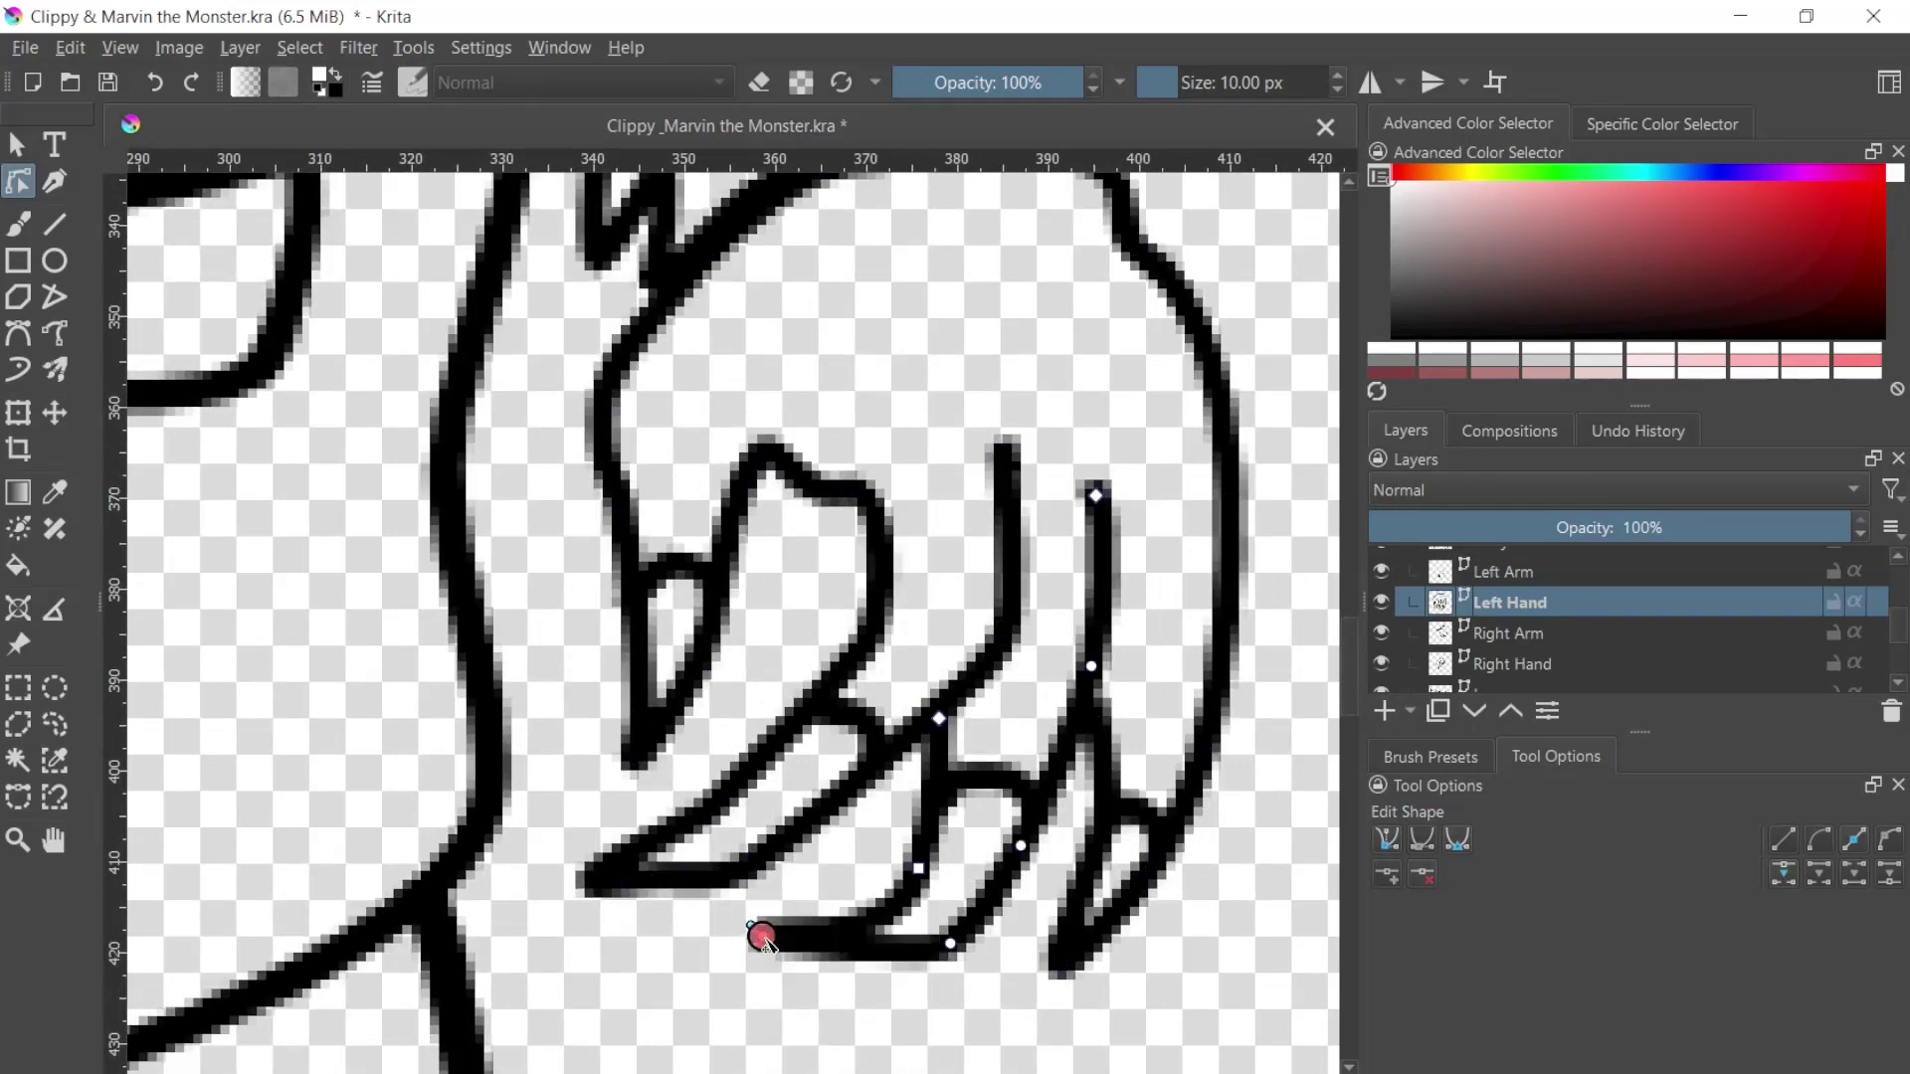
left_click(920, 872)
Step: Extend the third claw's cuticle line to its shifted inner edge and pull in the claw's lower outer node for a rounder curve
mouse_move(946, 809)
left_mouse_down()
mouse_move(946, 780)
mouse_move(917, 793)
left_mouse_up()
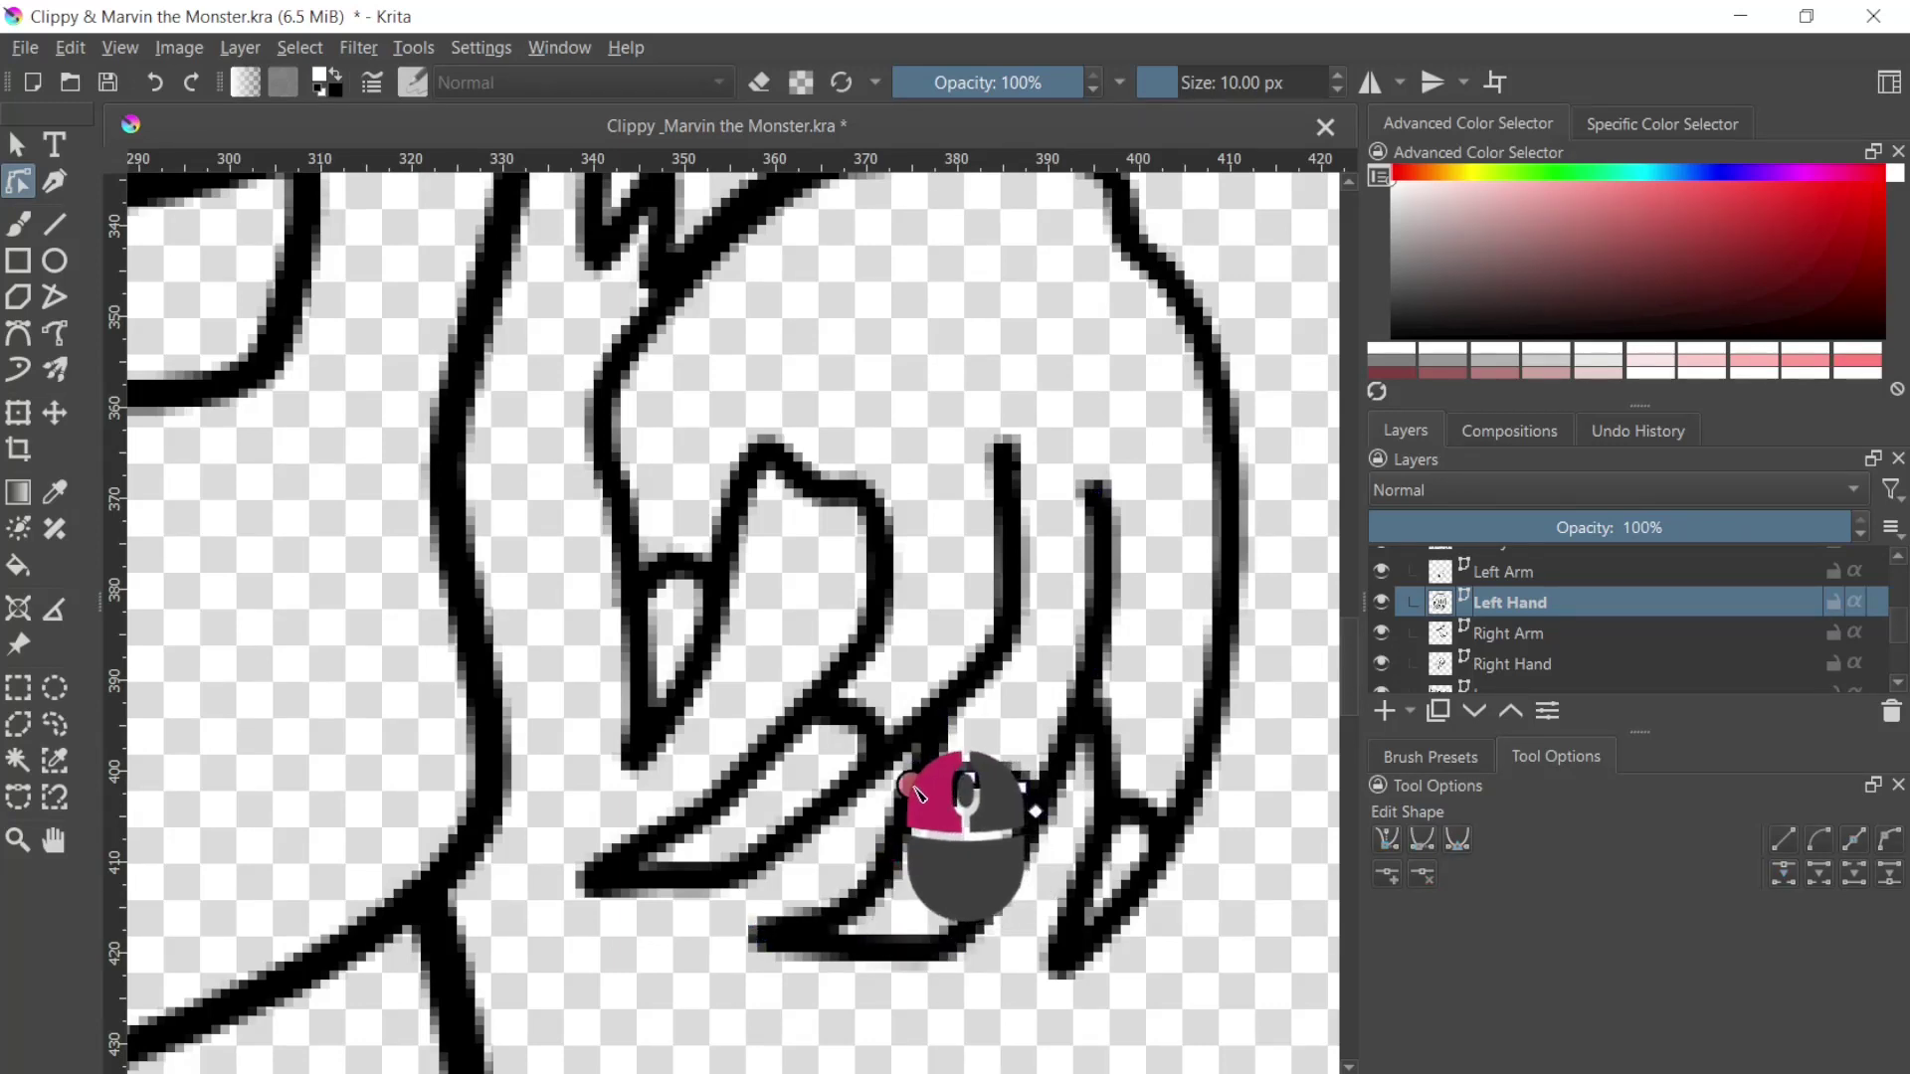
left_click(910, 796)
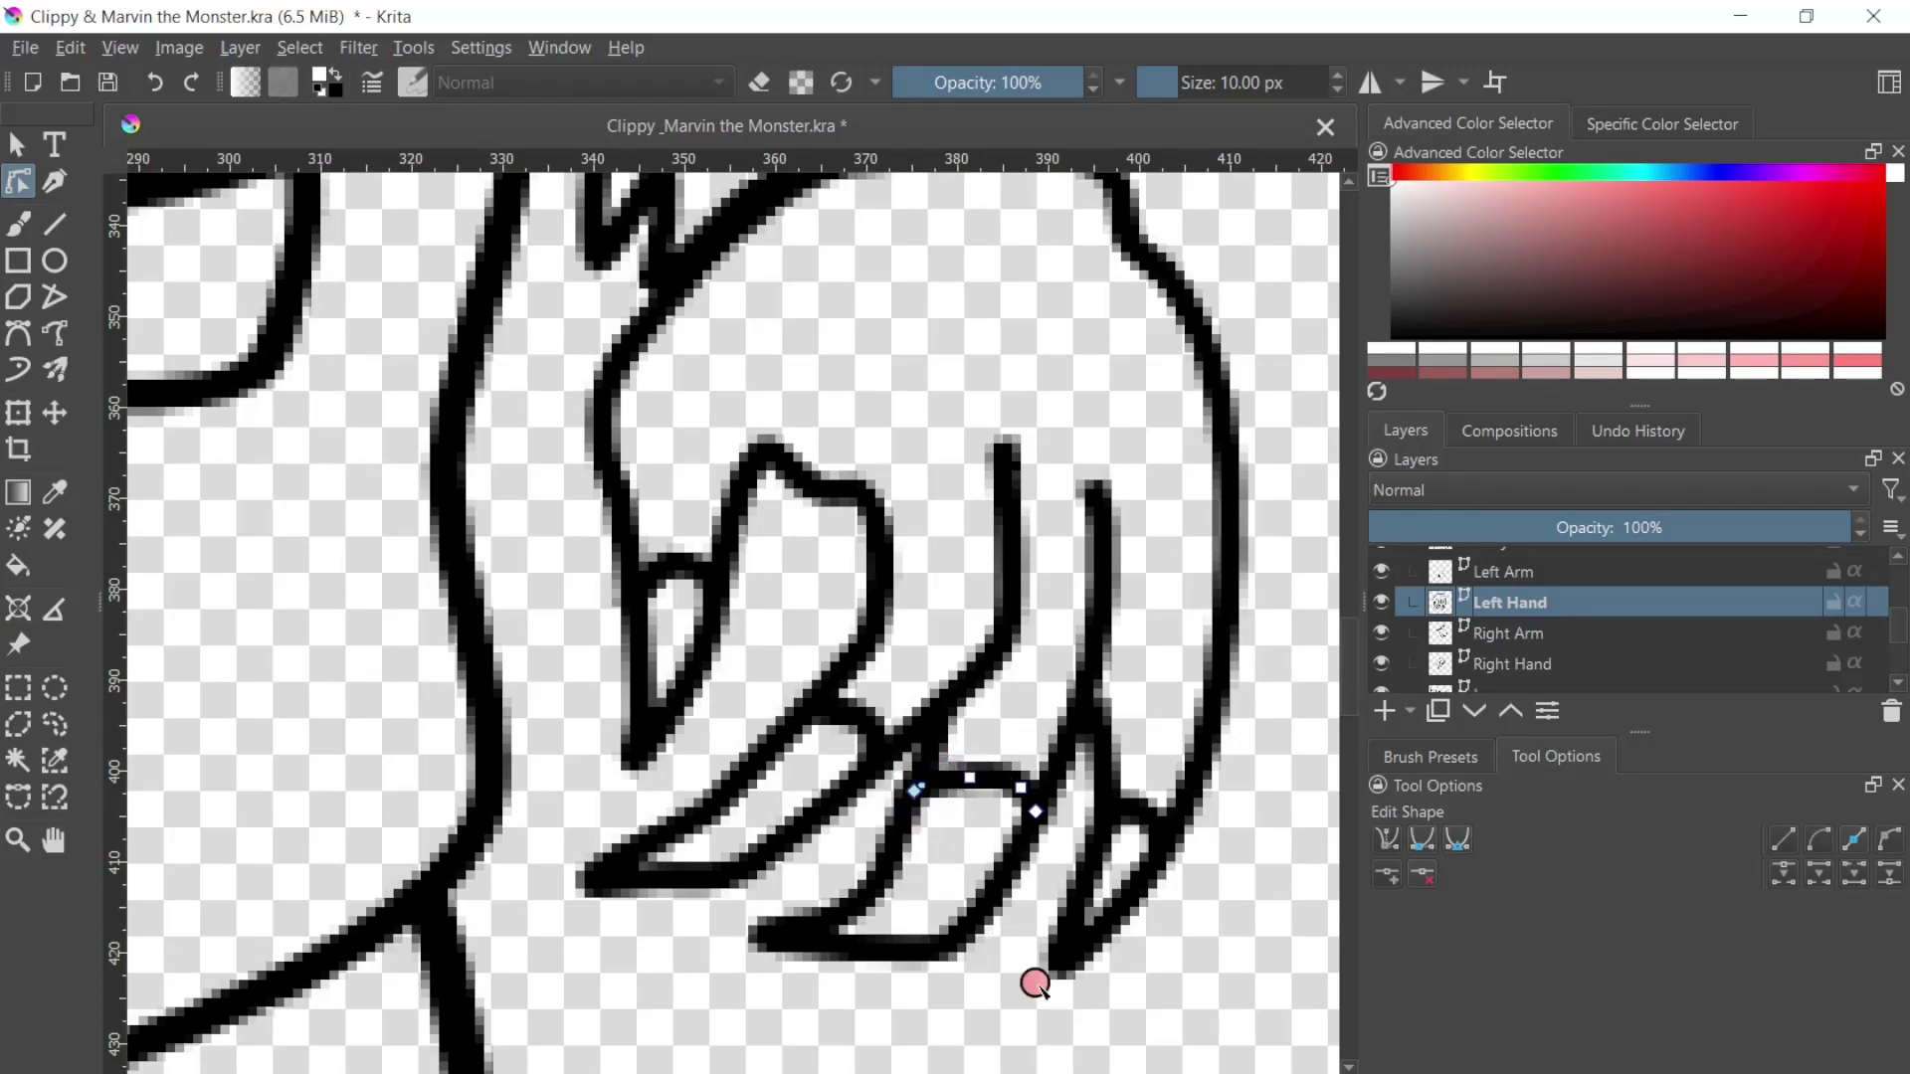
left_click(957, 943)
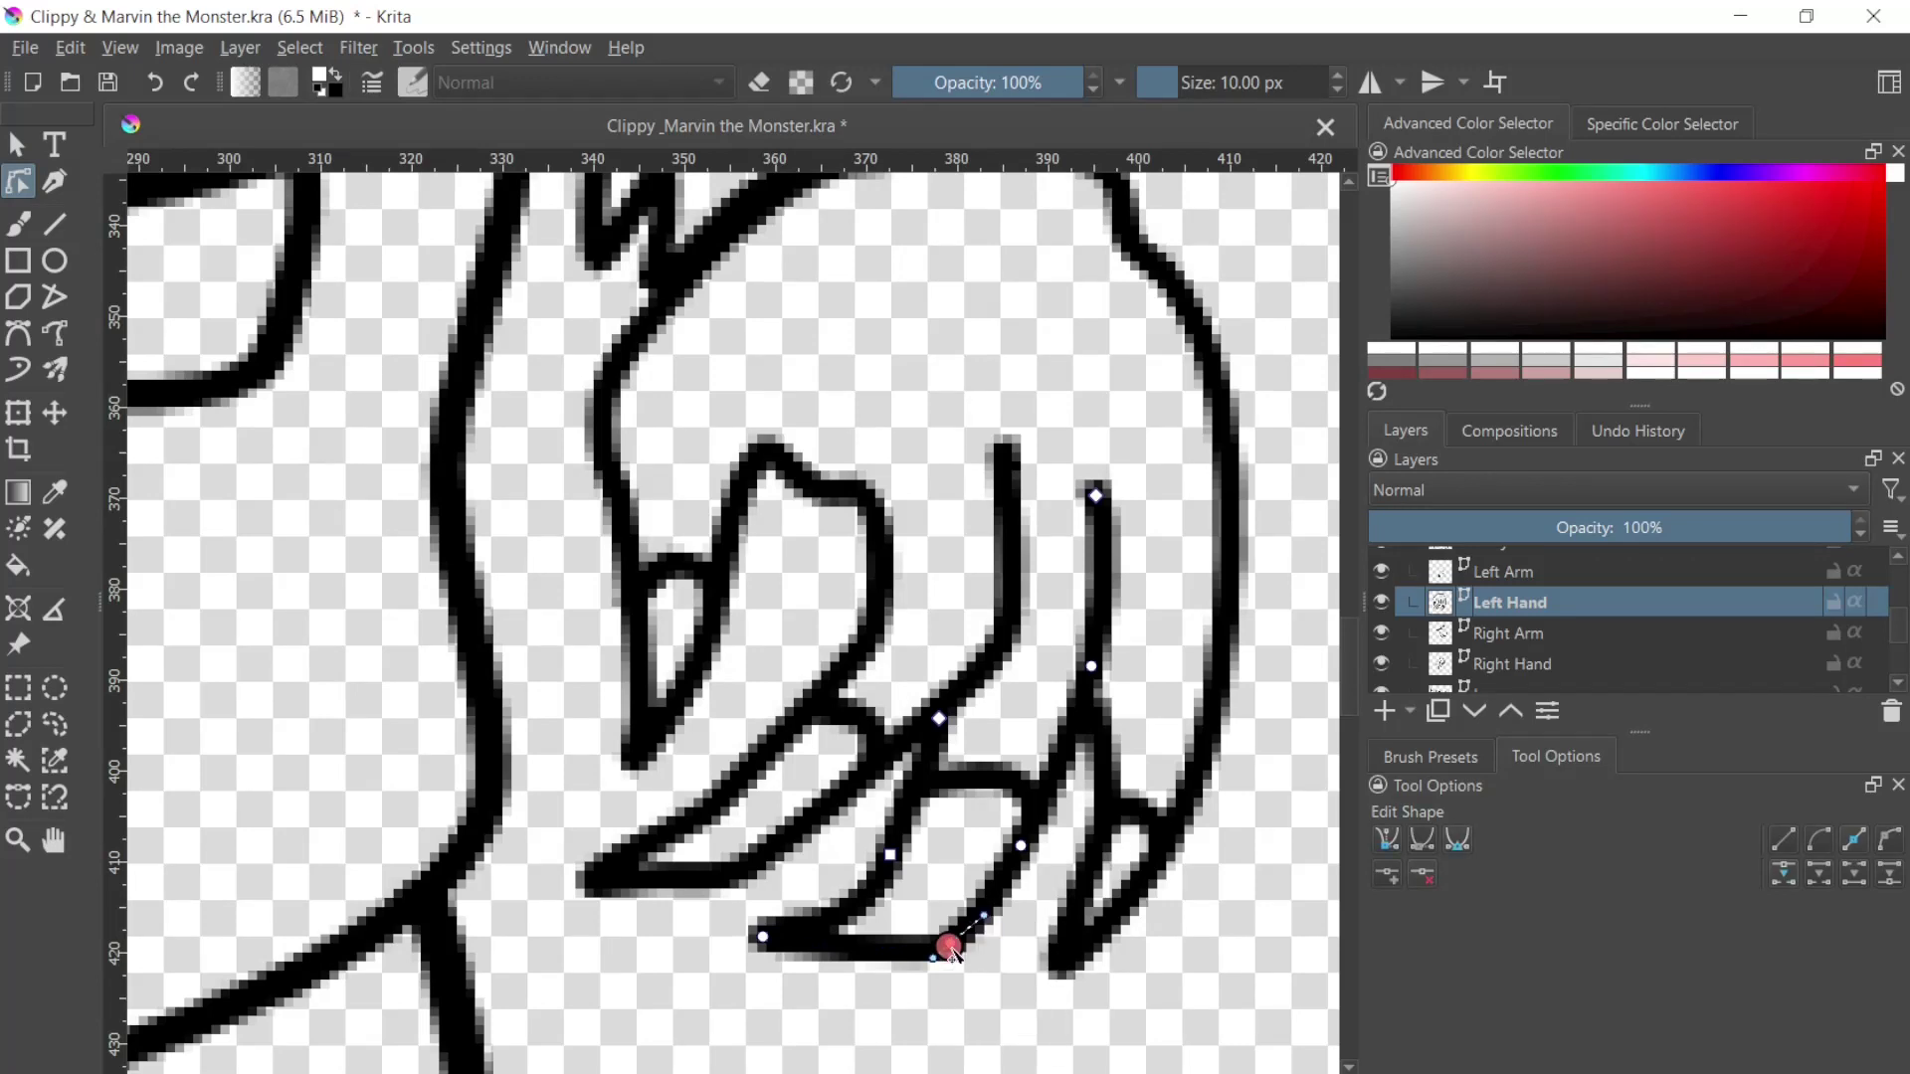
mouse_move(952, 950)
left_mouse_down()
mouse_move(917, 909)
mouse_move(946, 908)
mouse_move(938, 940)
left_mouse_up()
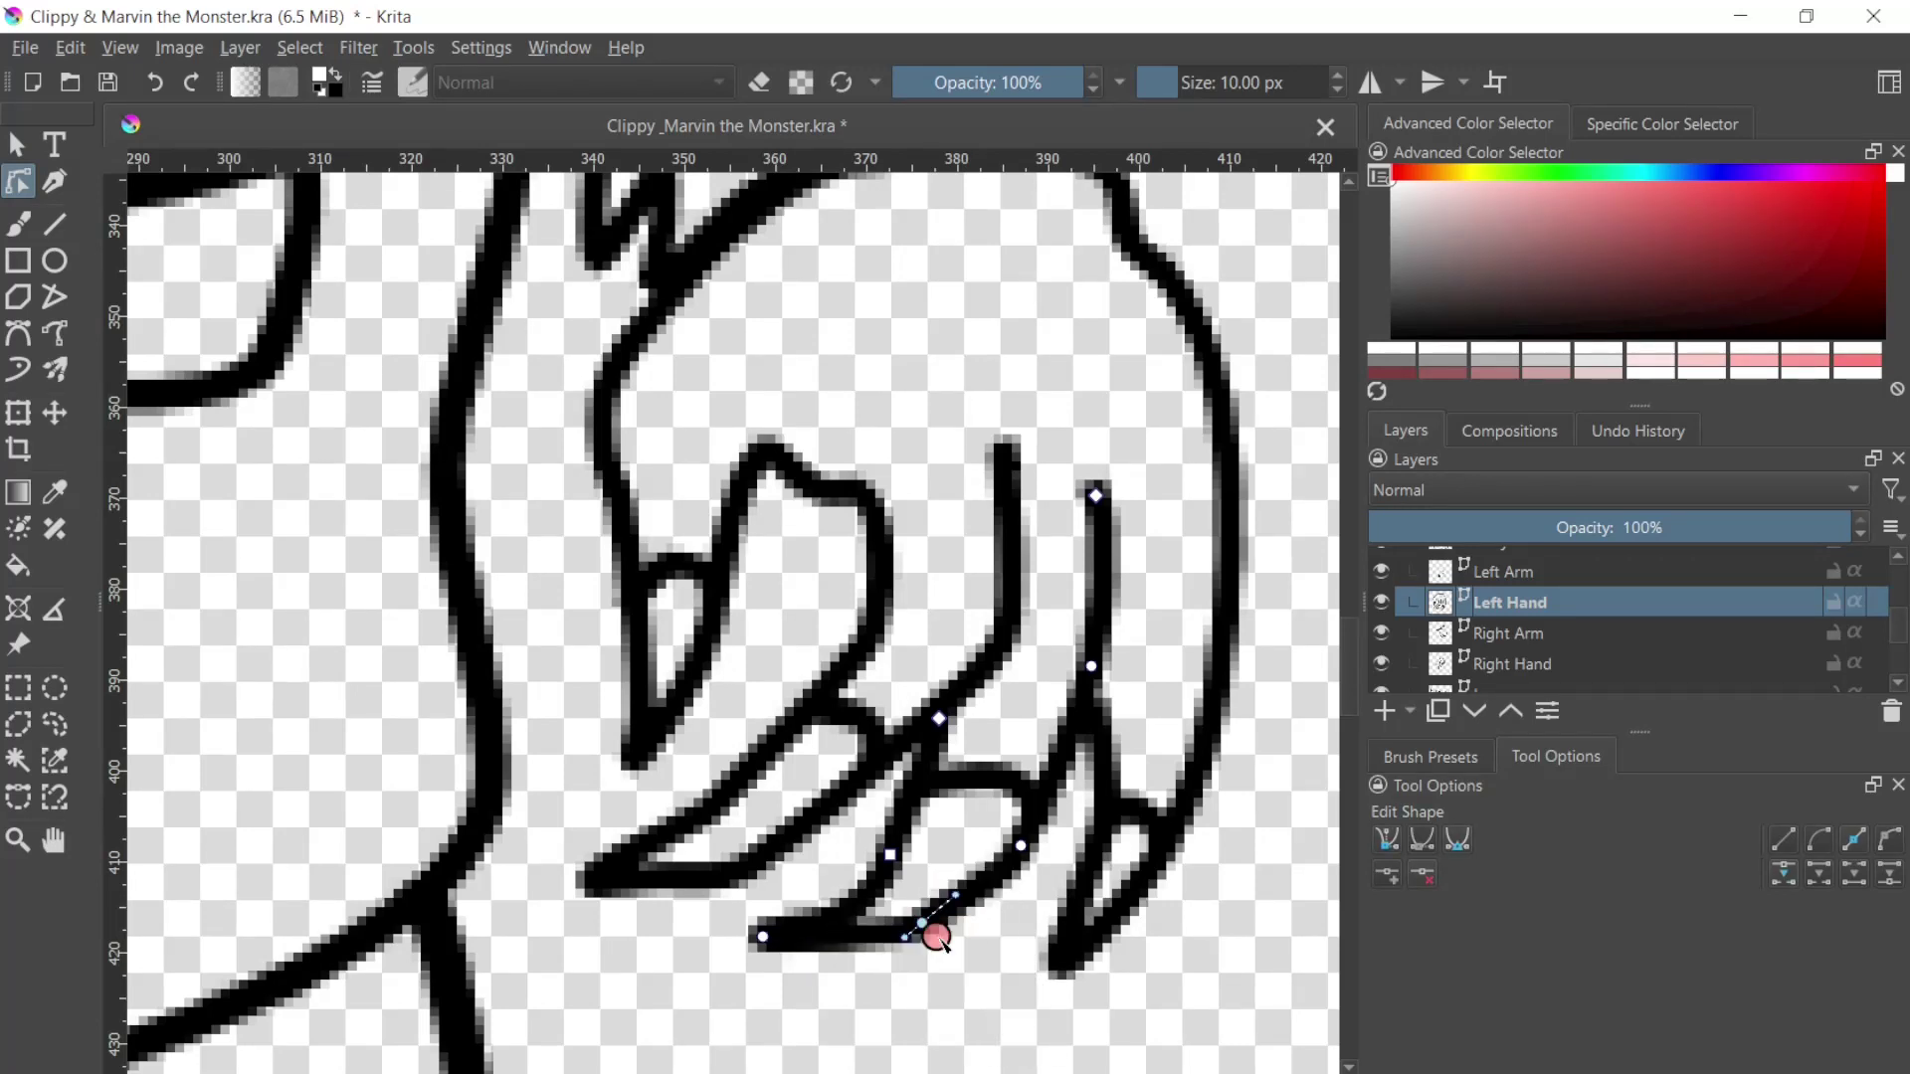
Step: Bend the Left Hand's outermost claw toward the body and adjust the tip of the claw nearest the body
left_click(1086, 945)
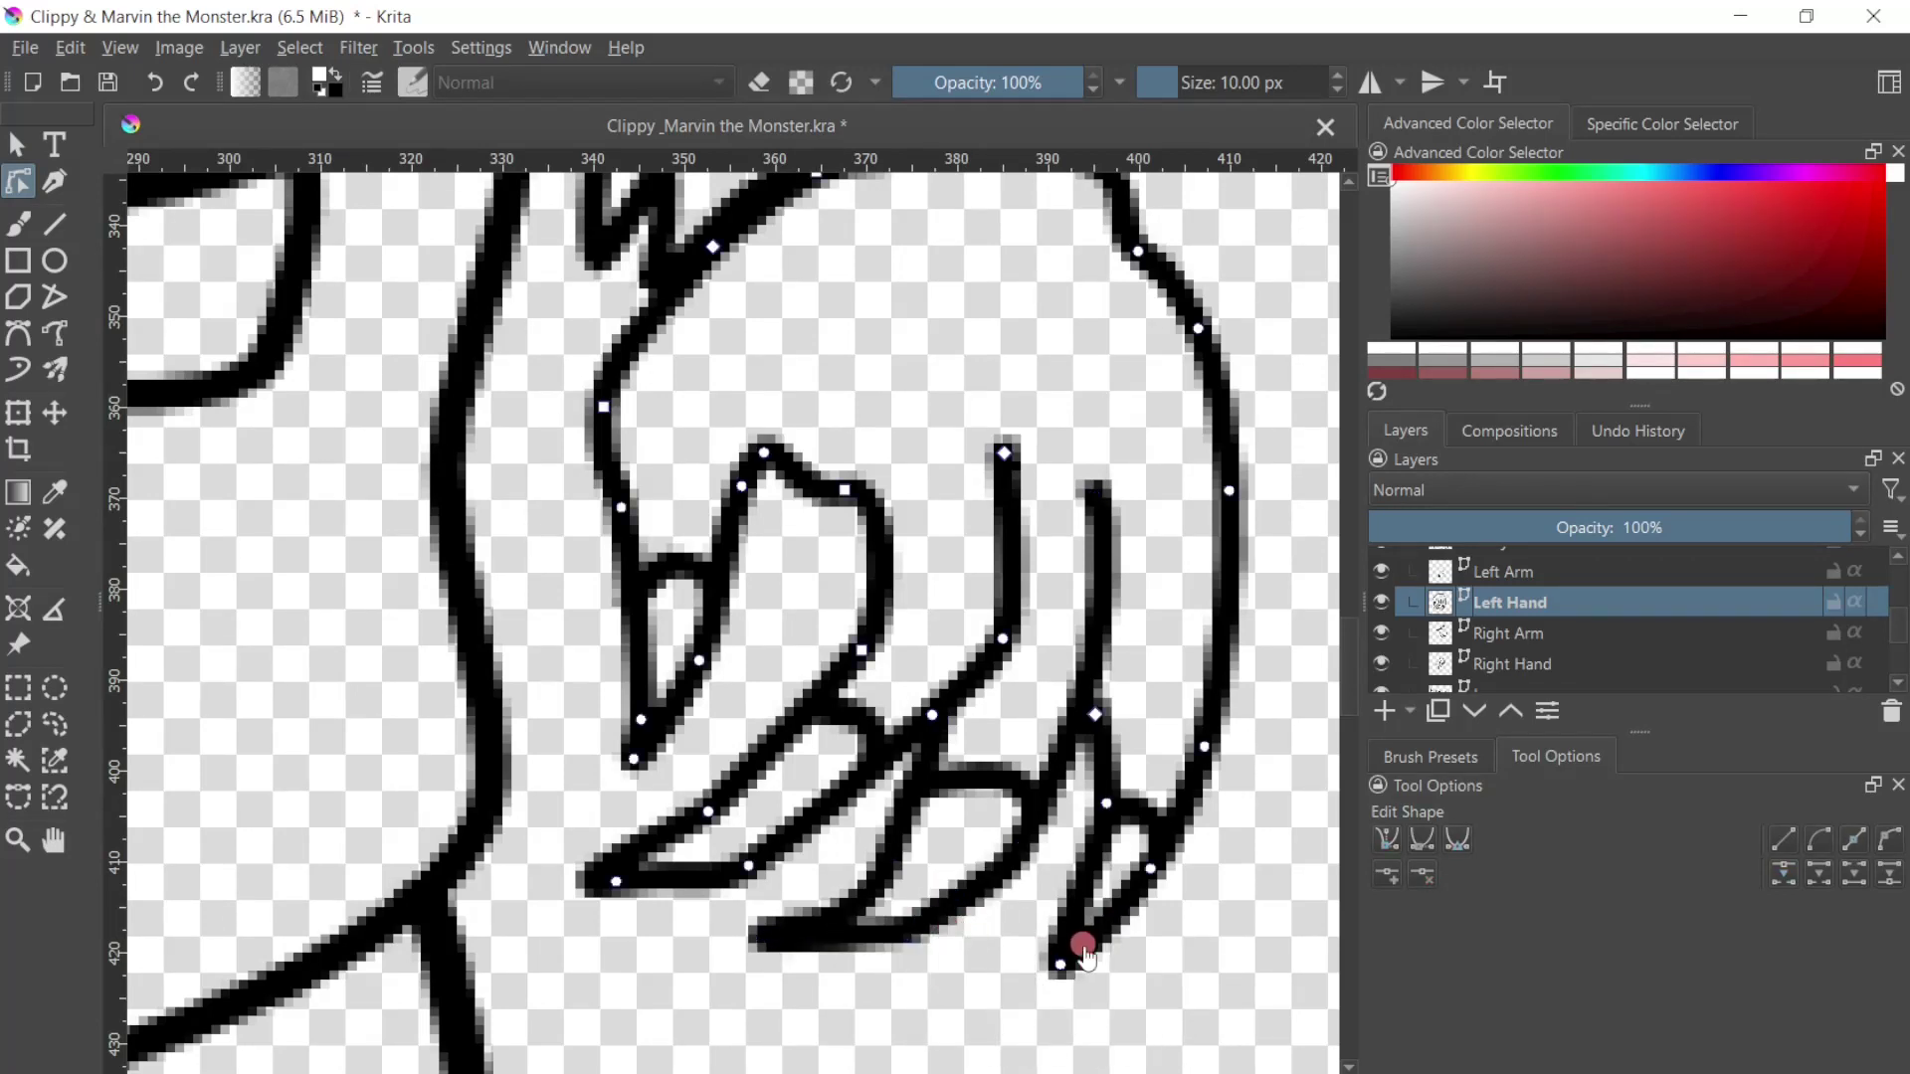
mouse_move(1057, 966)
left_mouse_down()
mouse_move(1075, 960)
mouse_move(1034, 930)
mouse_move(1061, 935)
mouse_move(1116, 817)
mouse_move(1087, 802)
left_mouse_up()
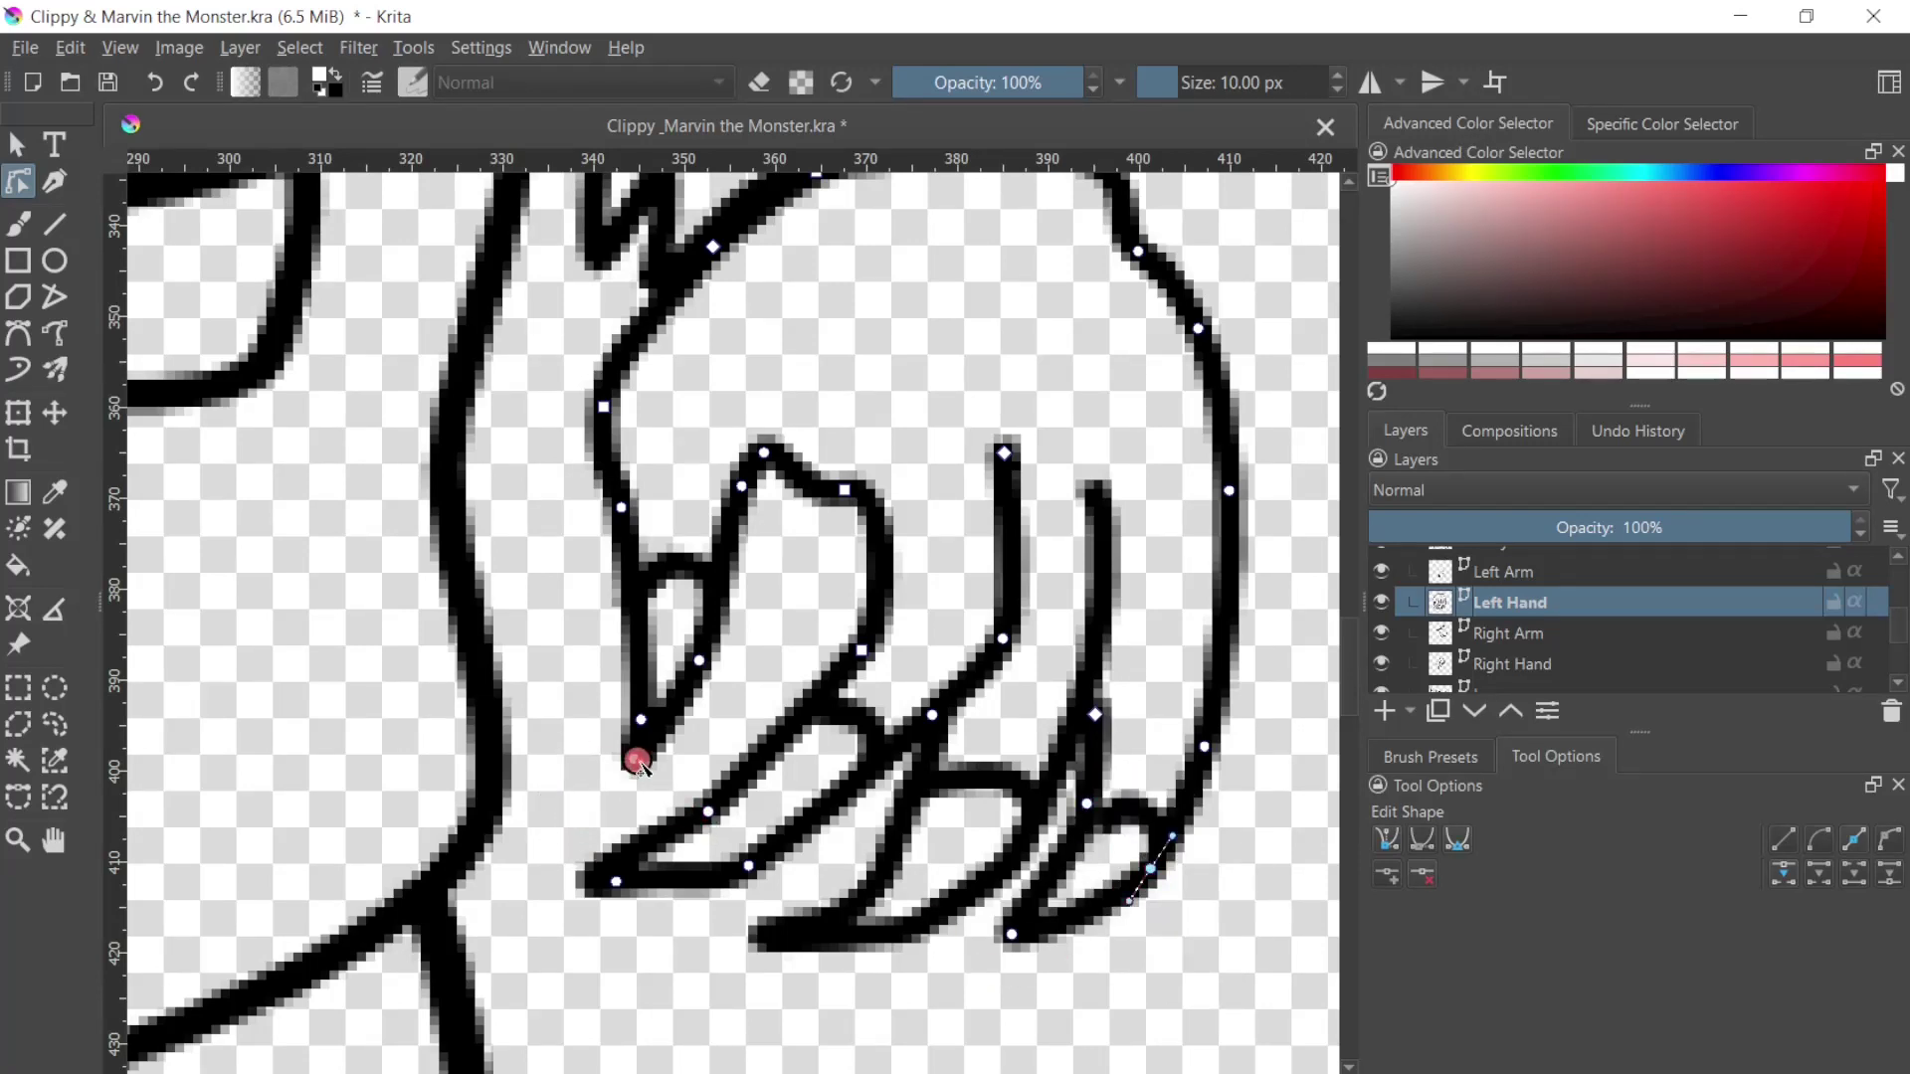
mouse_move(633, 761)
left_mouse_down()
mouse_move(673, 754)
mouse_move(649, 762)
left_mouse_up()
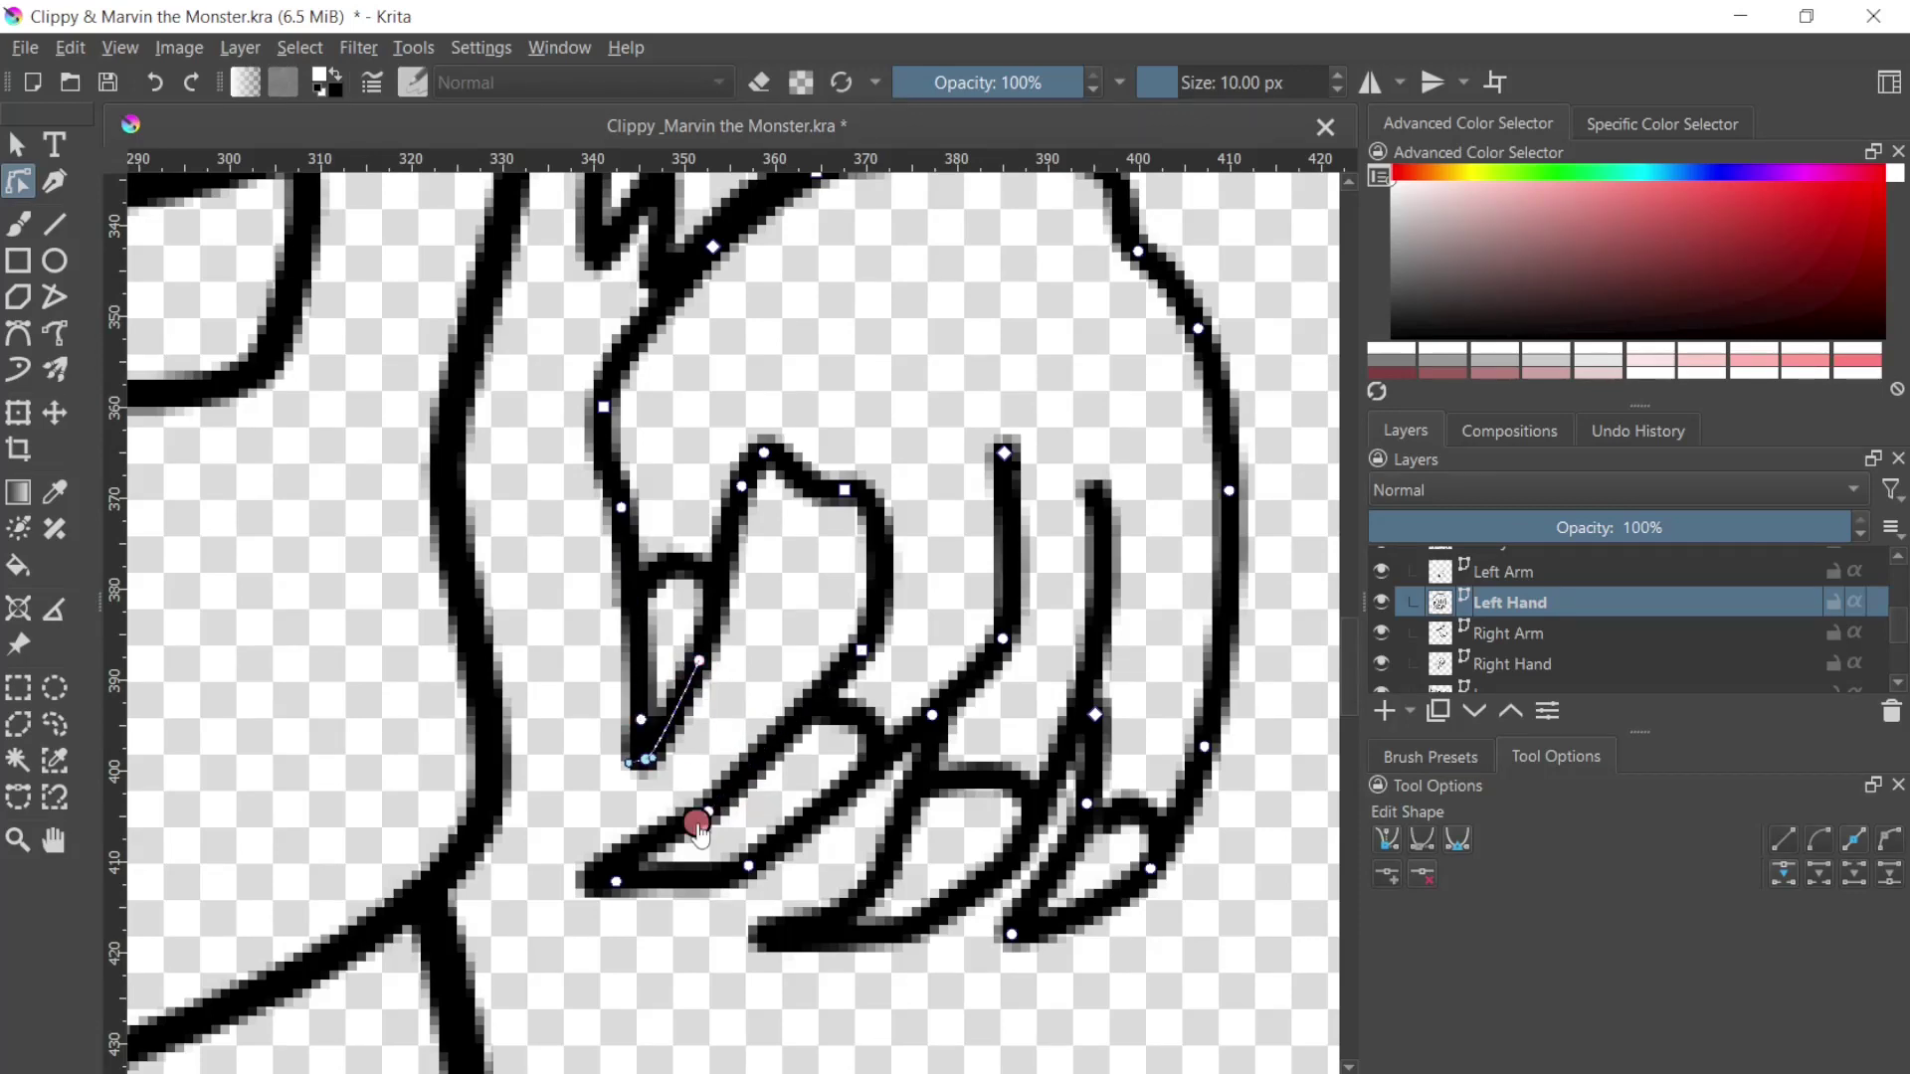
Step: Examine the whole character with both reshaped hands and locate the head layers in the Marvin the Monster (Separated Vector Layers) group
scroll(753, 911, "down", 3)
scroll(610, 895, "down", 3)
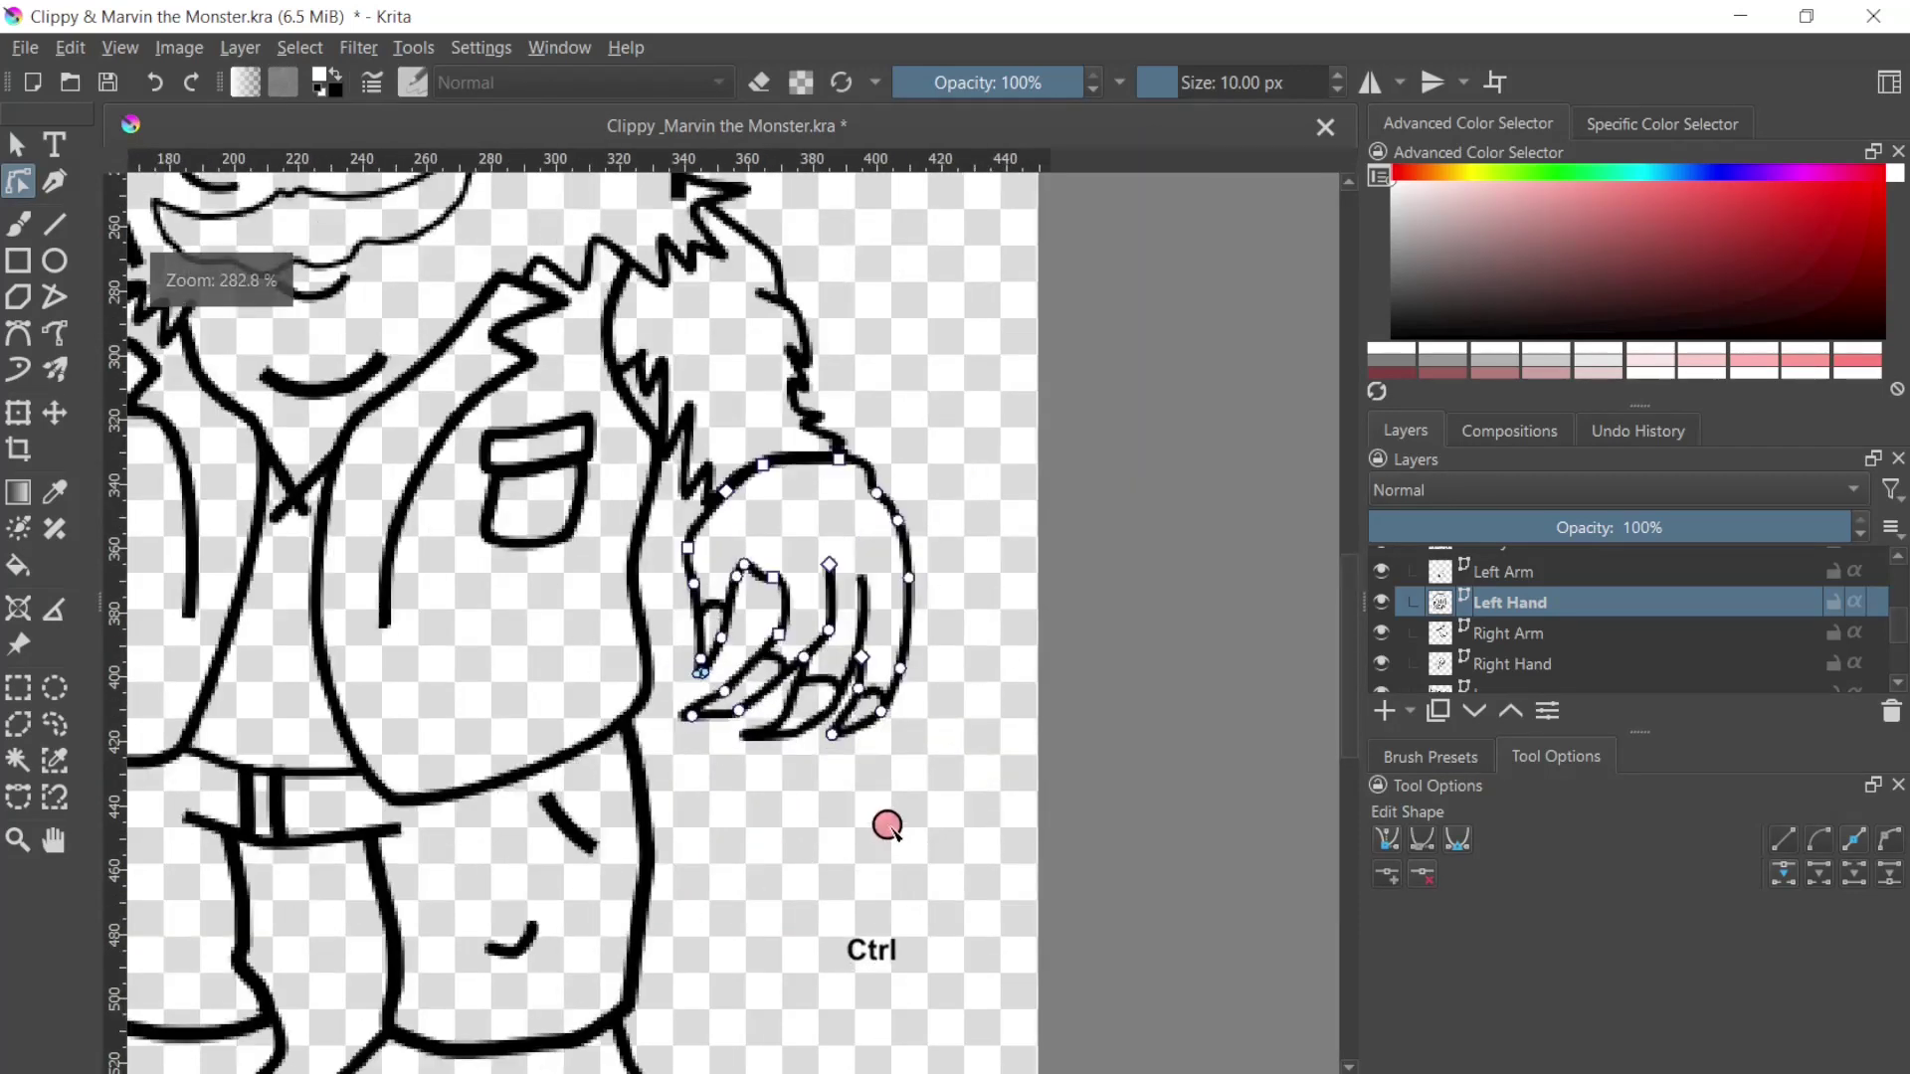
scroll(786, 766, "down", 2)
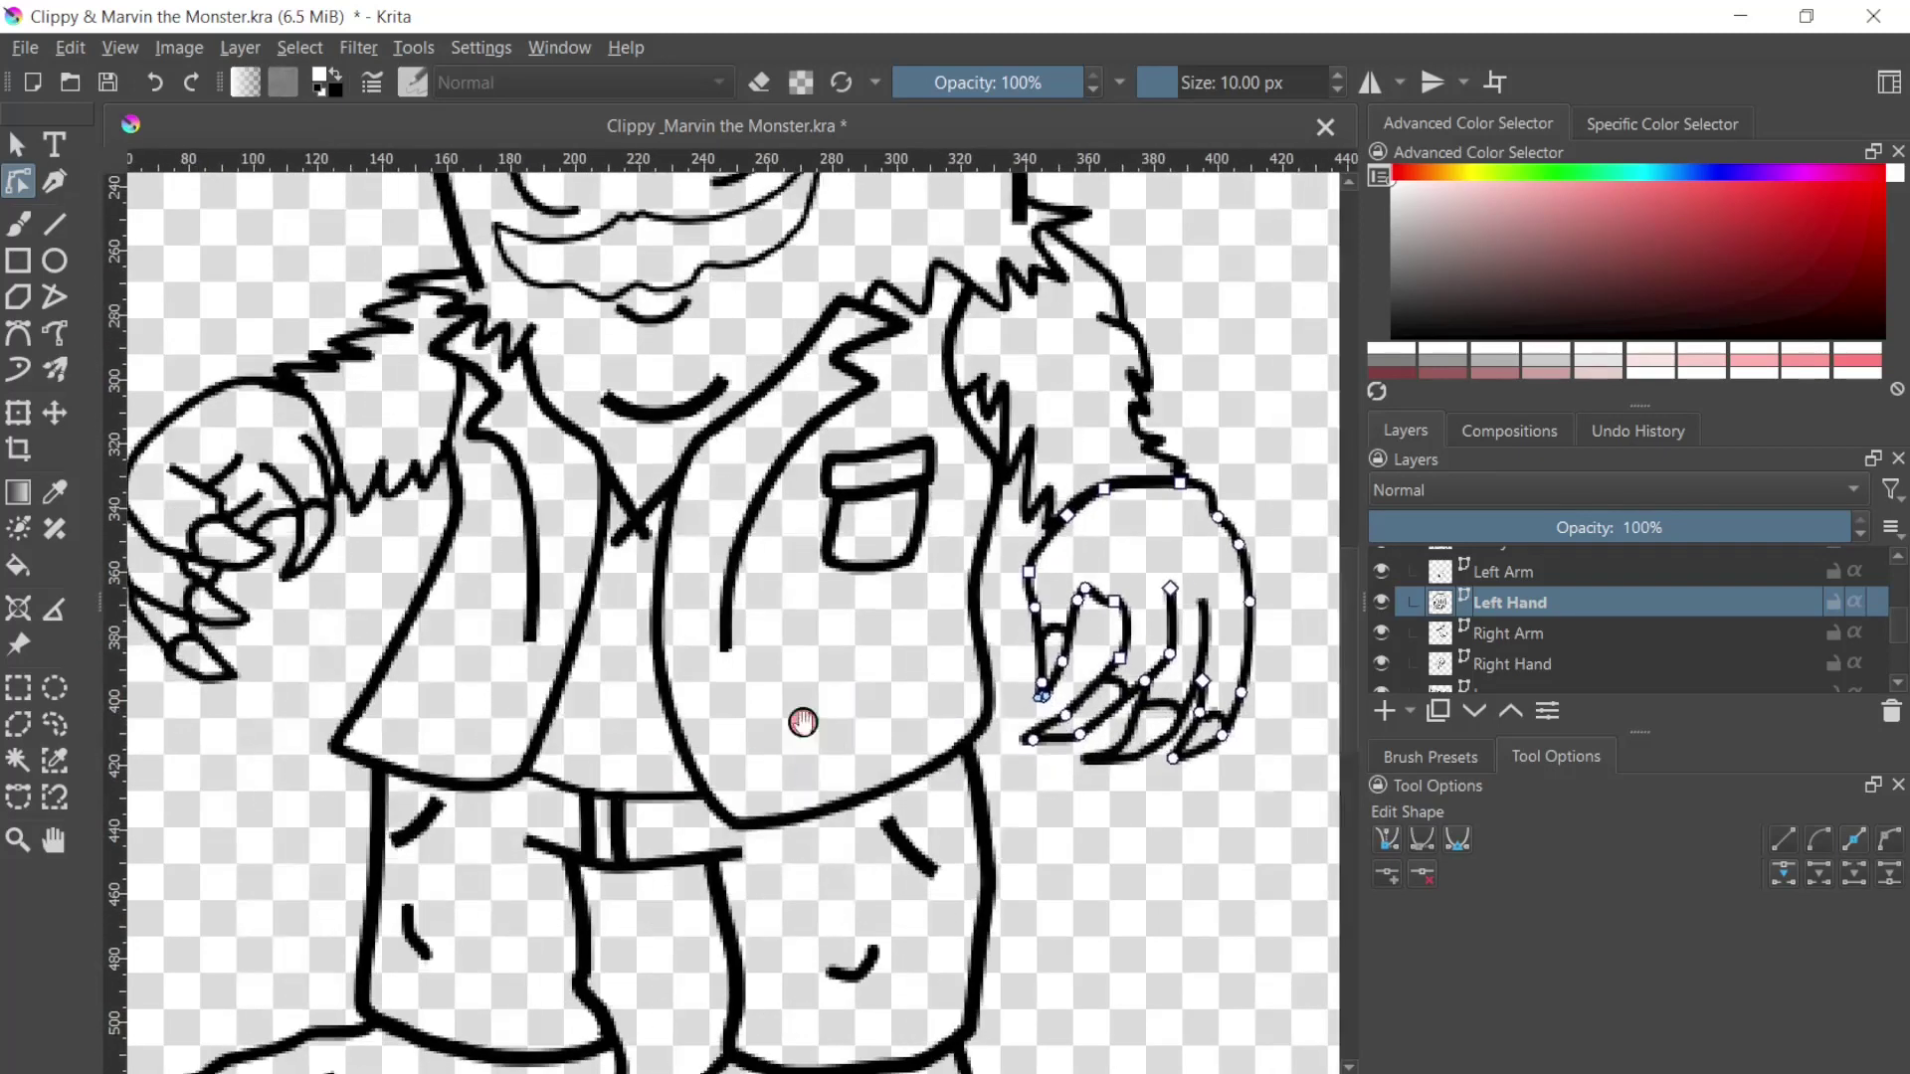
scroll(751, 799, "down", 2)
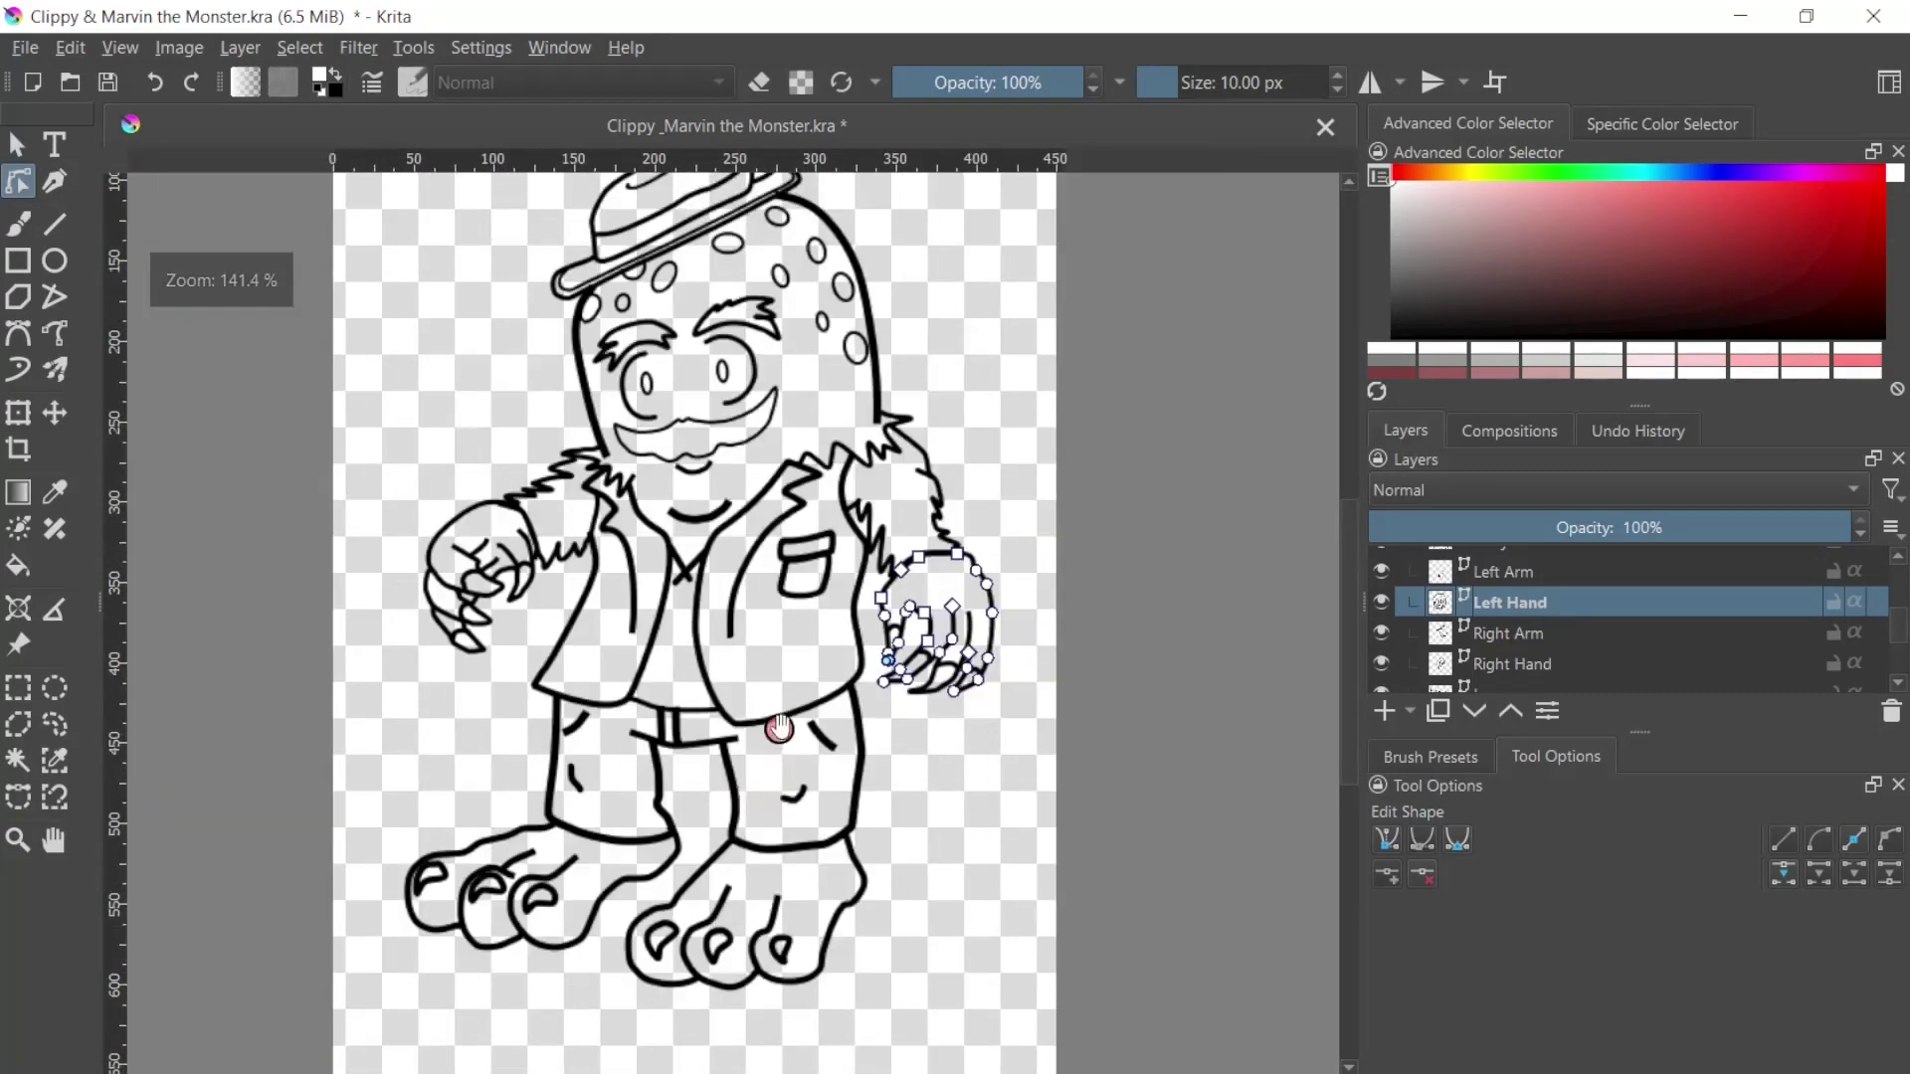
left_click_drag(746, 797, 805, 770)
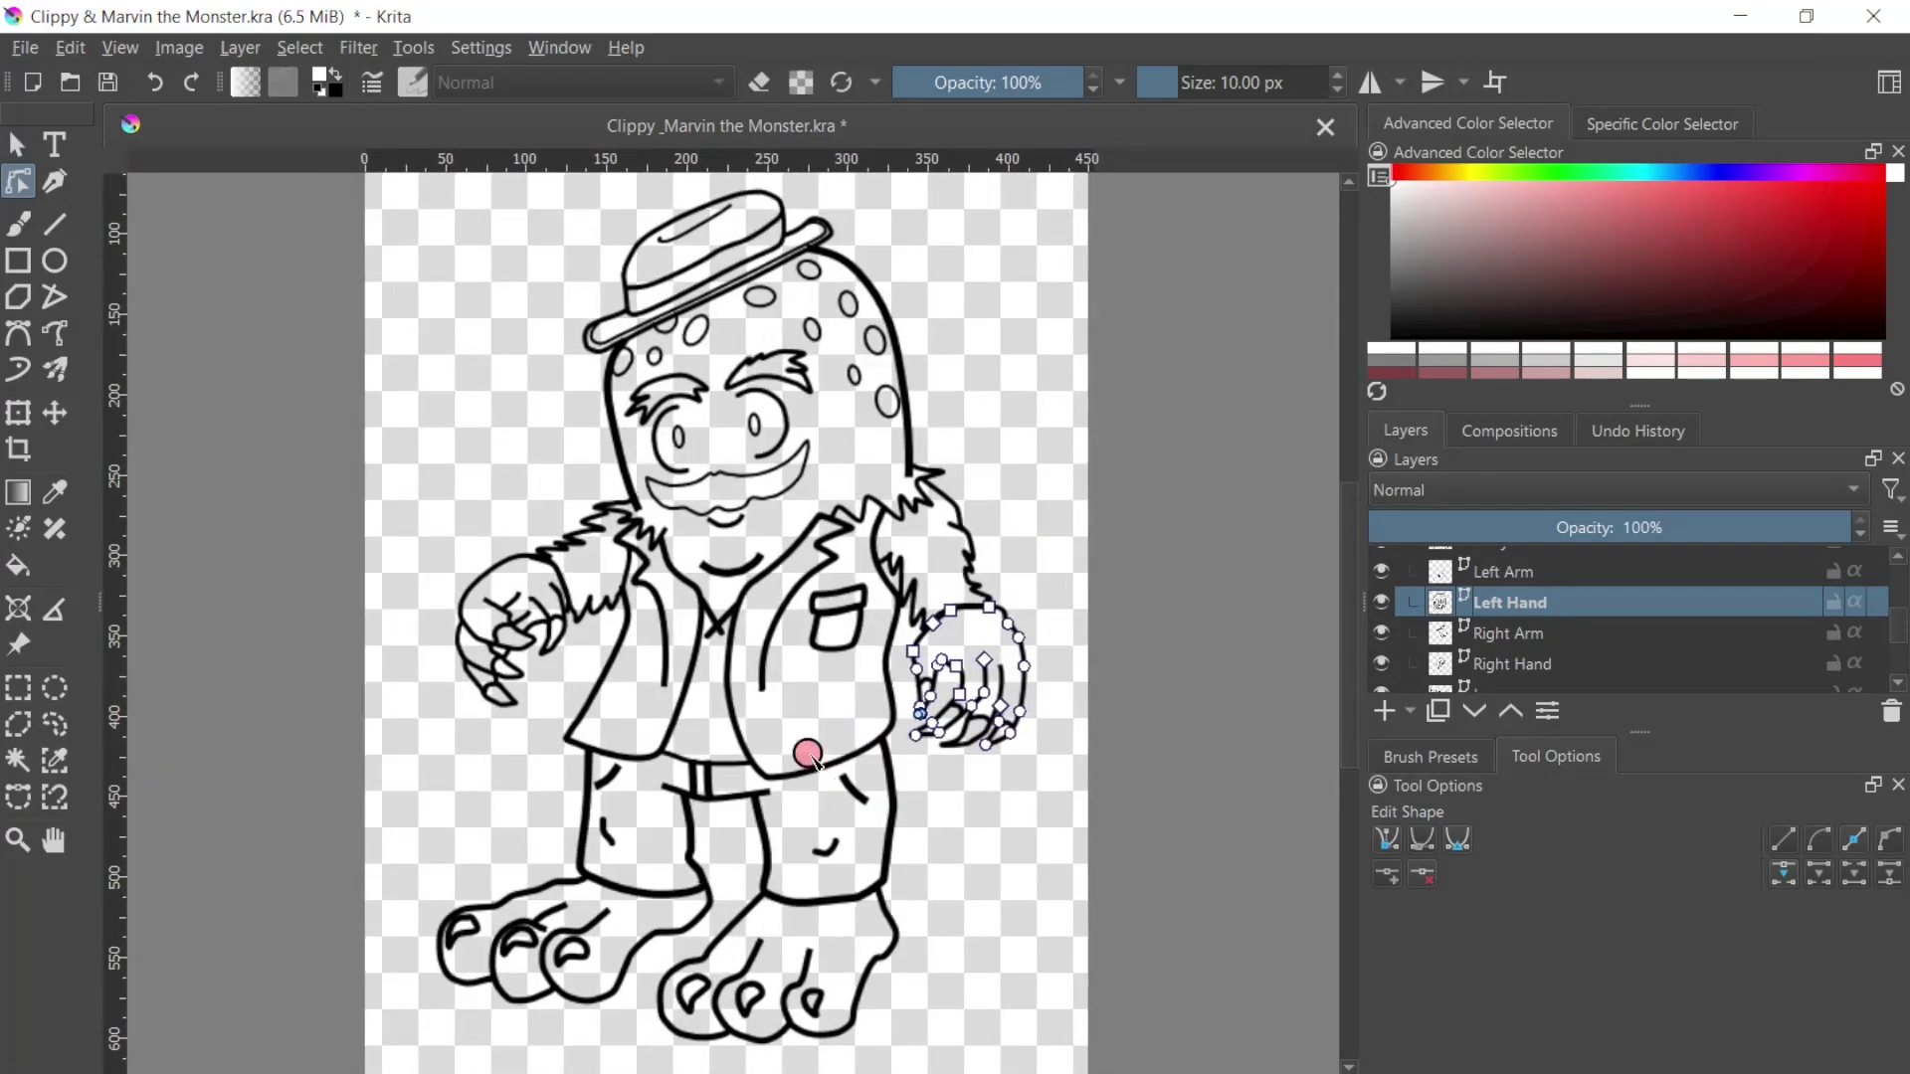
left_click(26, 147)
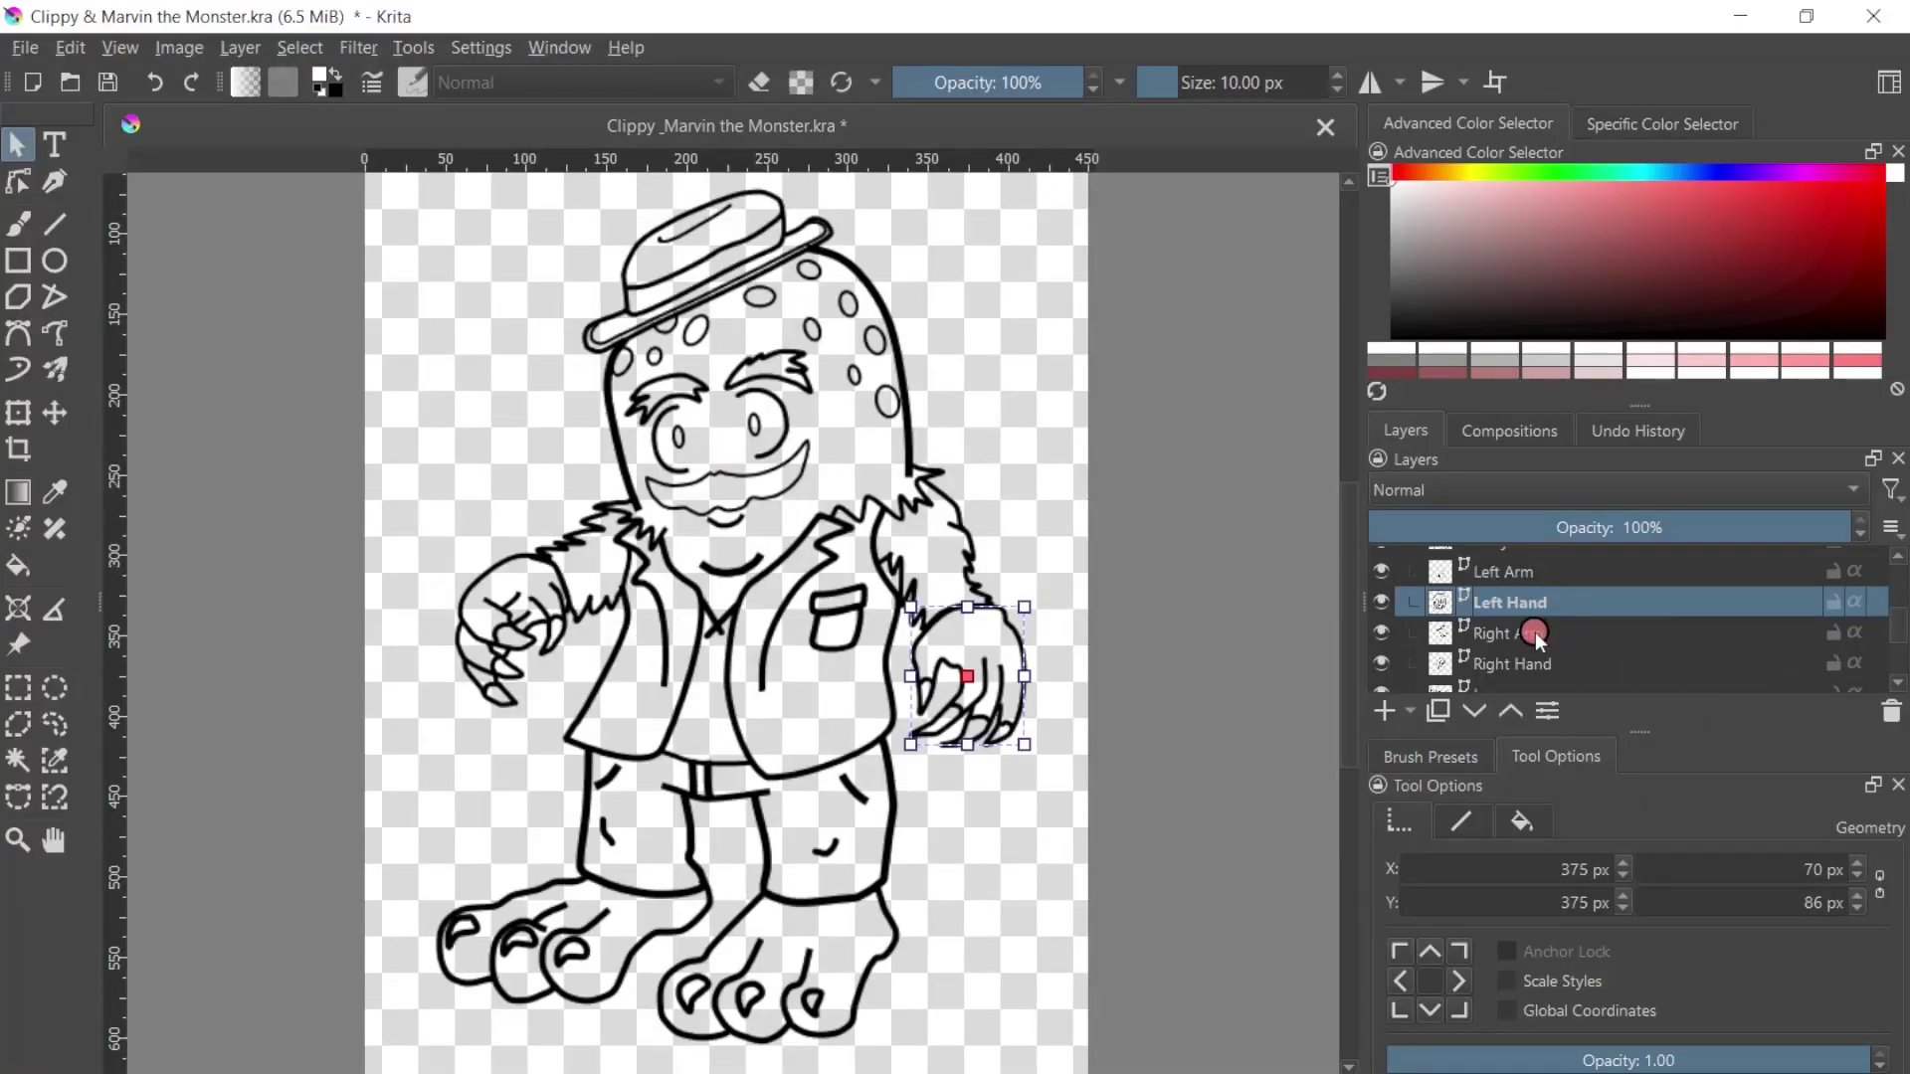
left_click_drag(1901, 642, 1901, 612)
scroll(1506, 646, "up", 1)
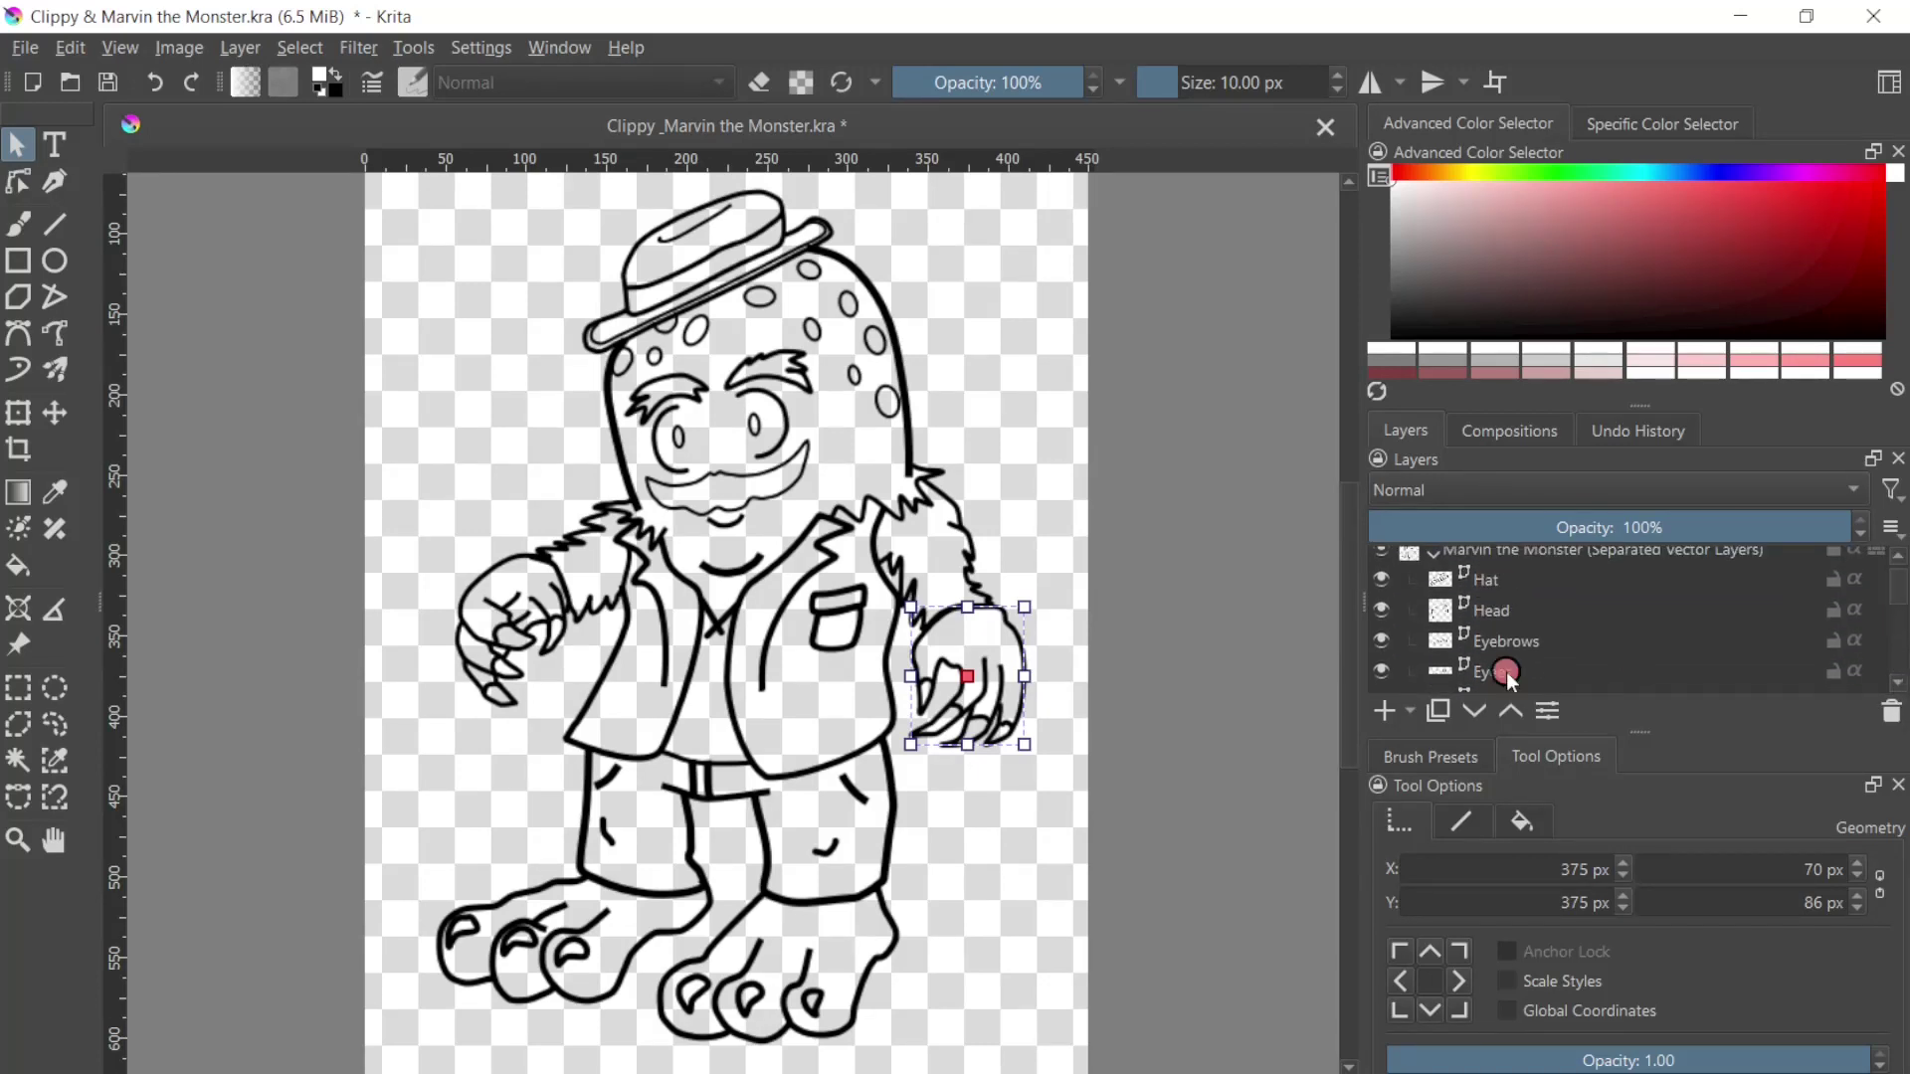
Step: Move the Head layer's rotation pivot down to the mouth area and rotate the head slightly counter-clockwise
left_click(1494, 615)
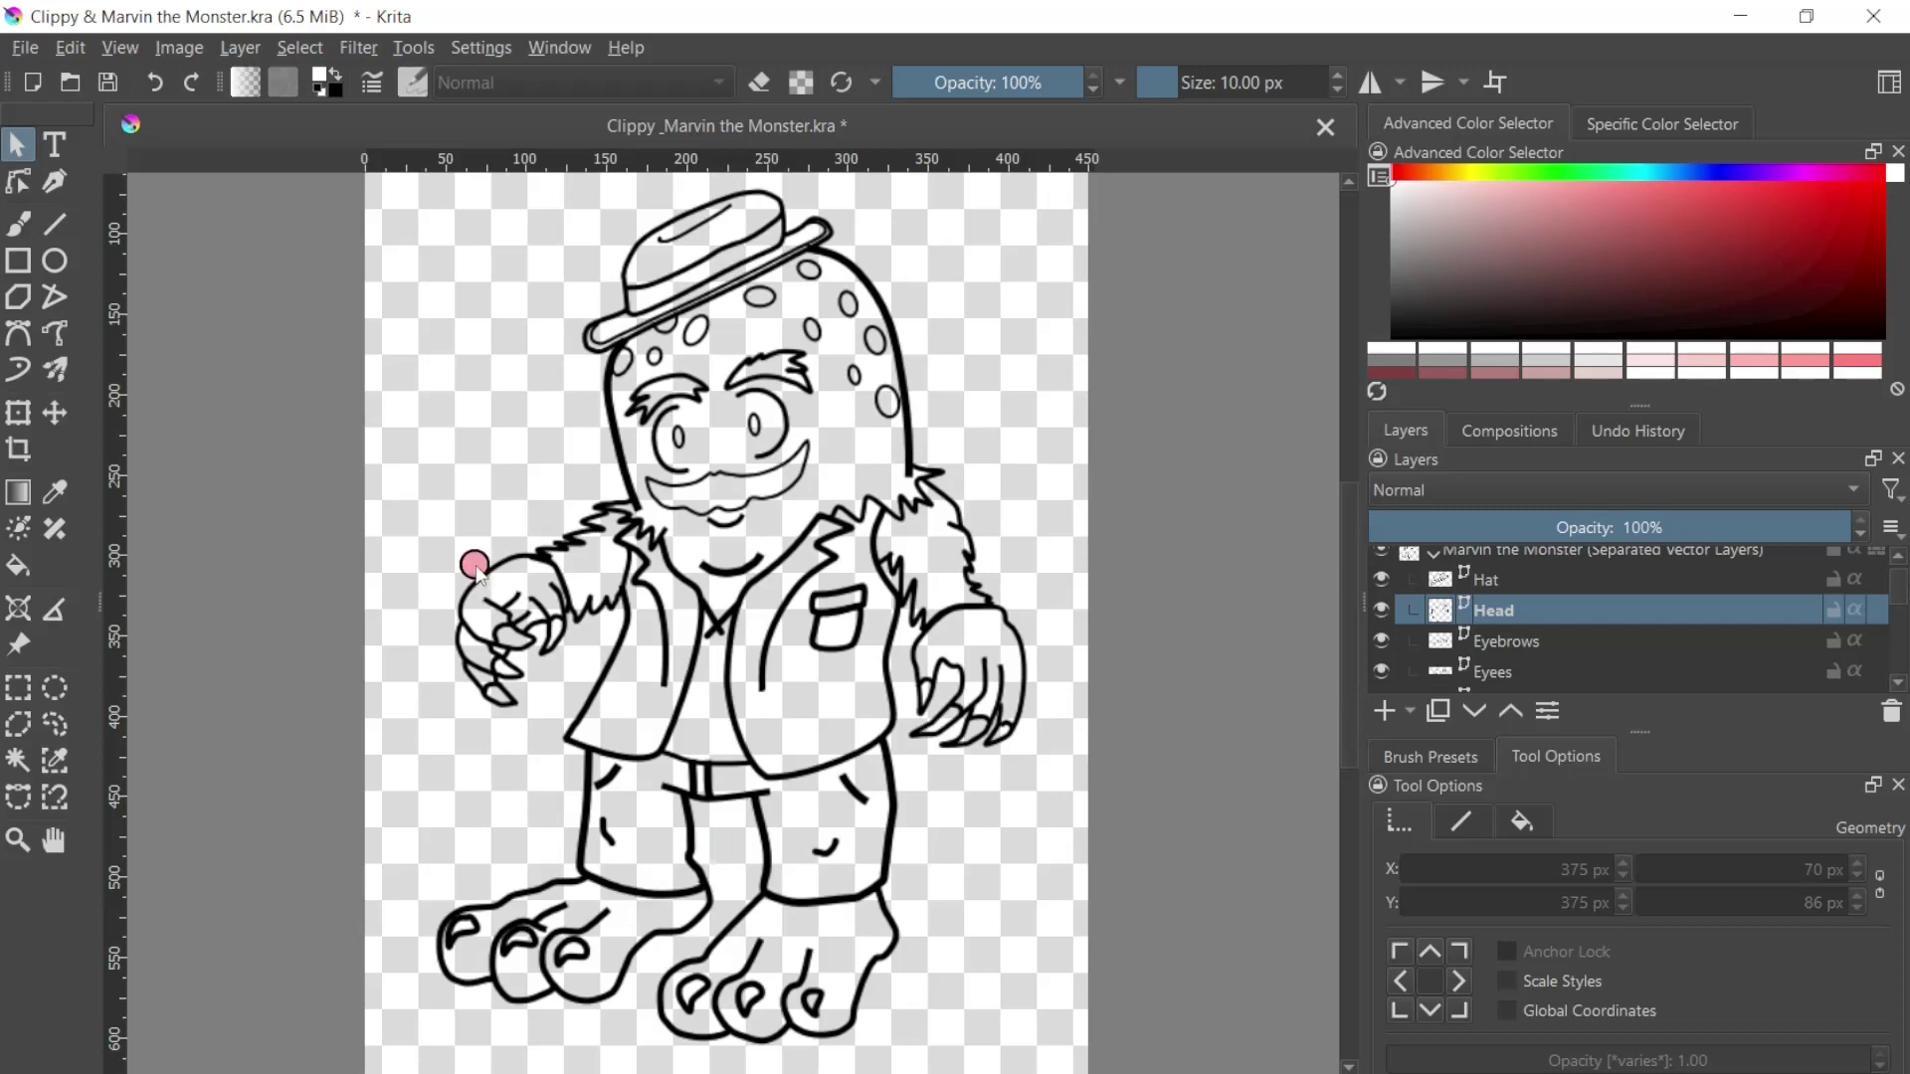
left_click(18, 412)
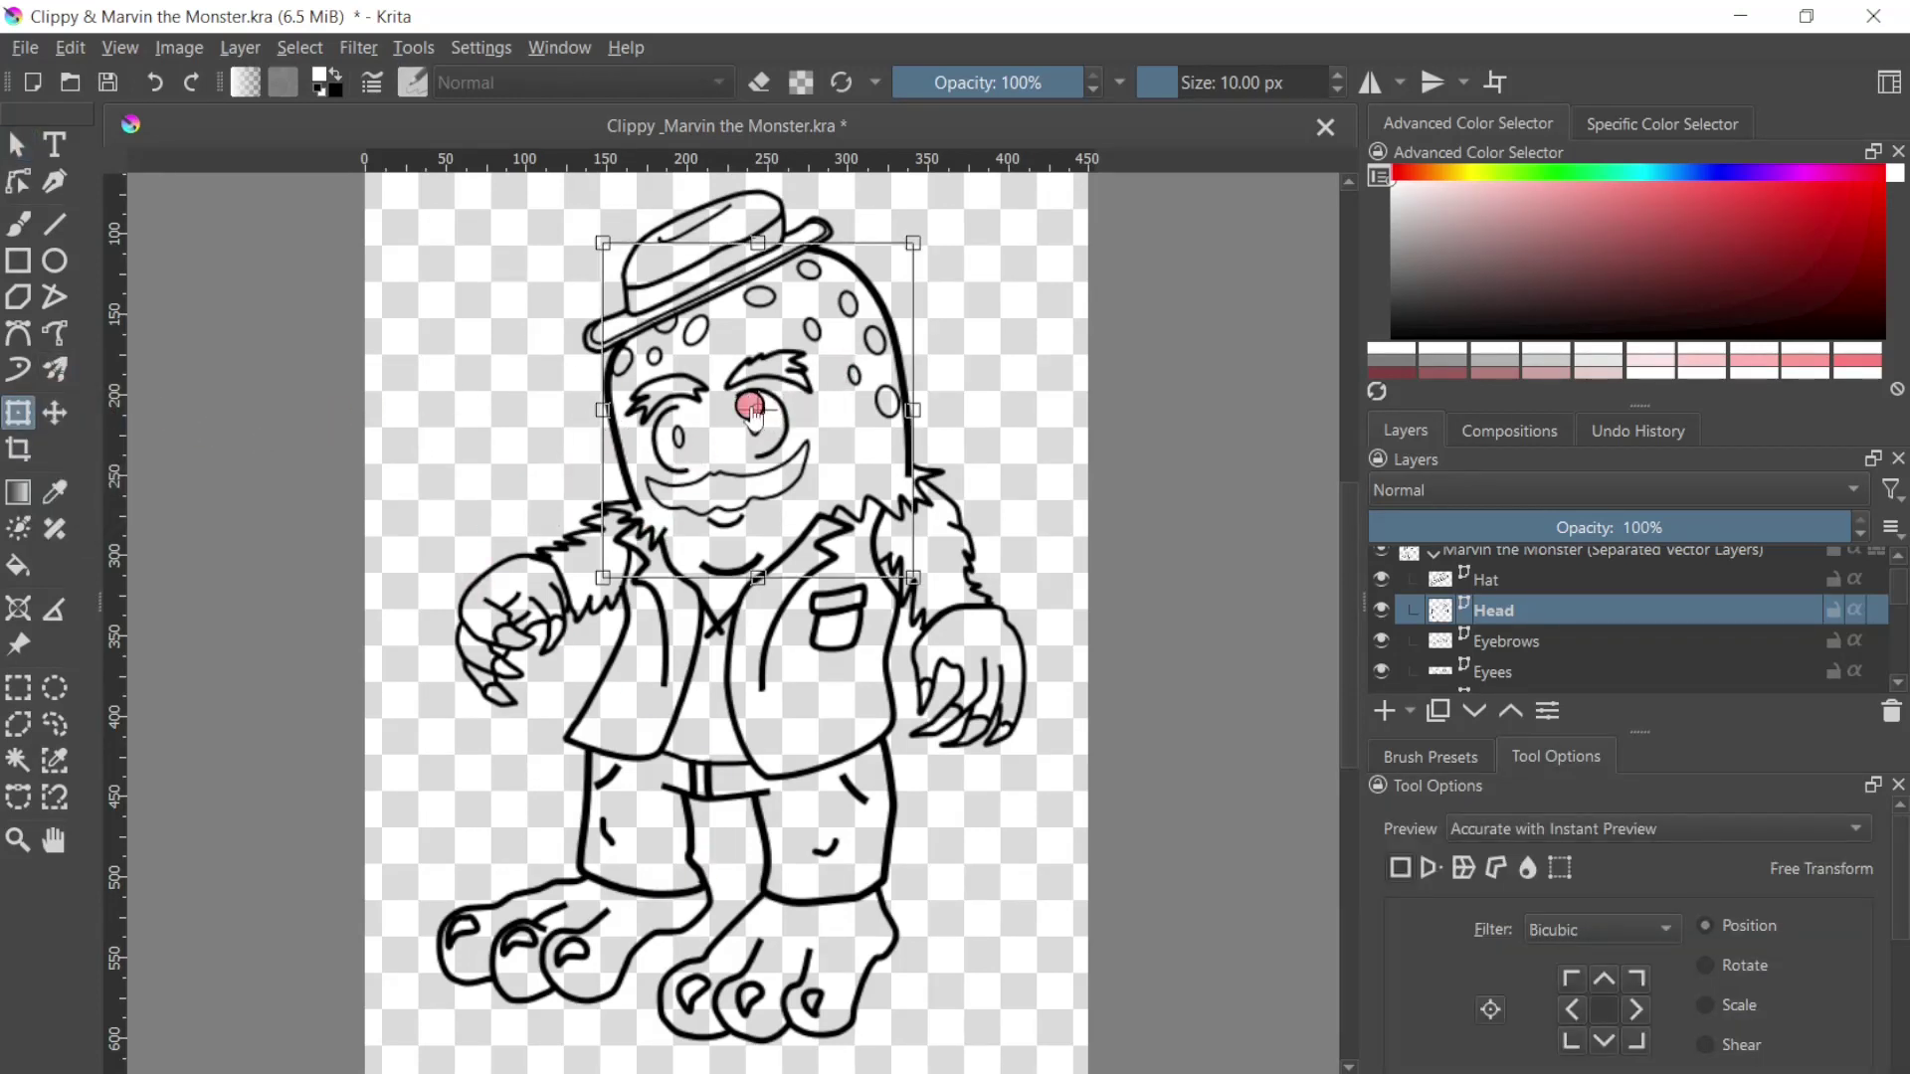
left_click_drag(761, 413, 771, 512)
left_click(980, 246)
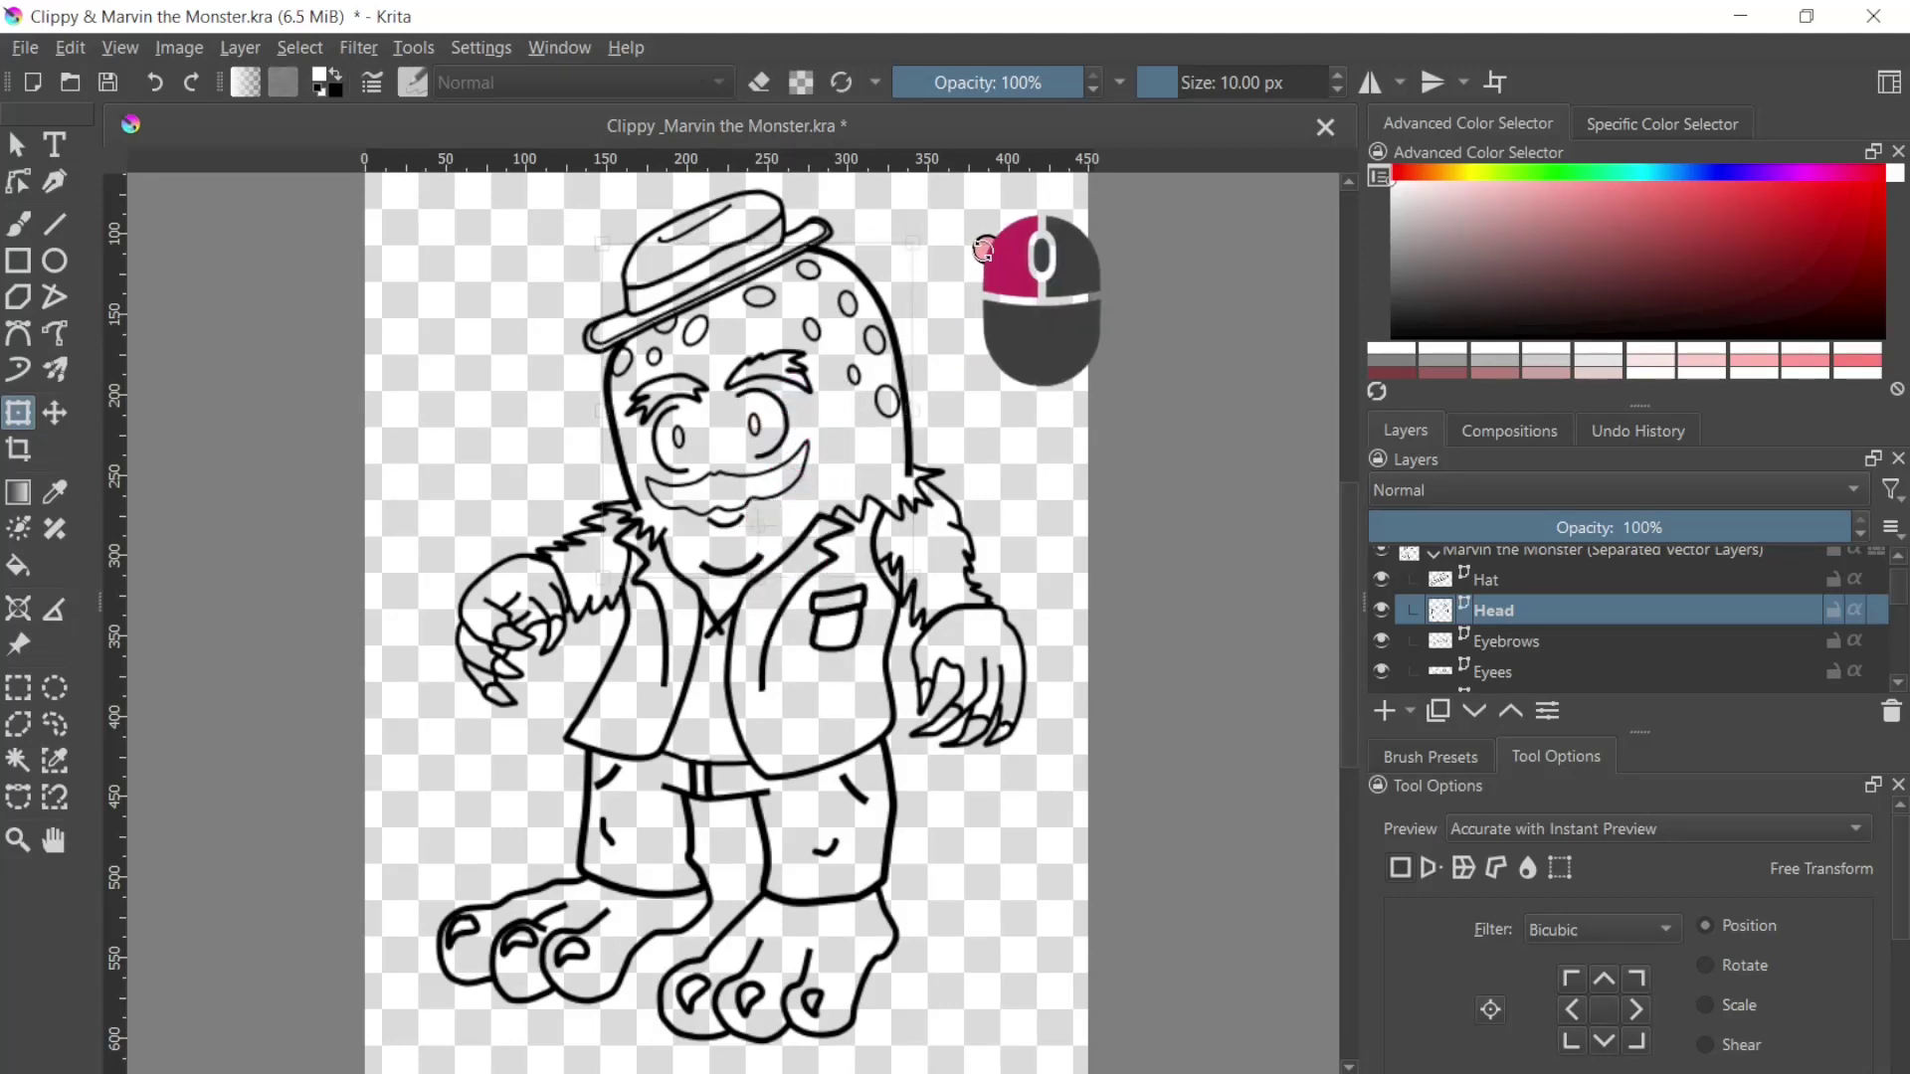
left_click_drag(979, 246, 972, 244)
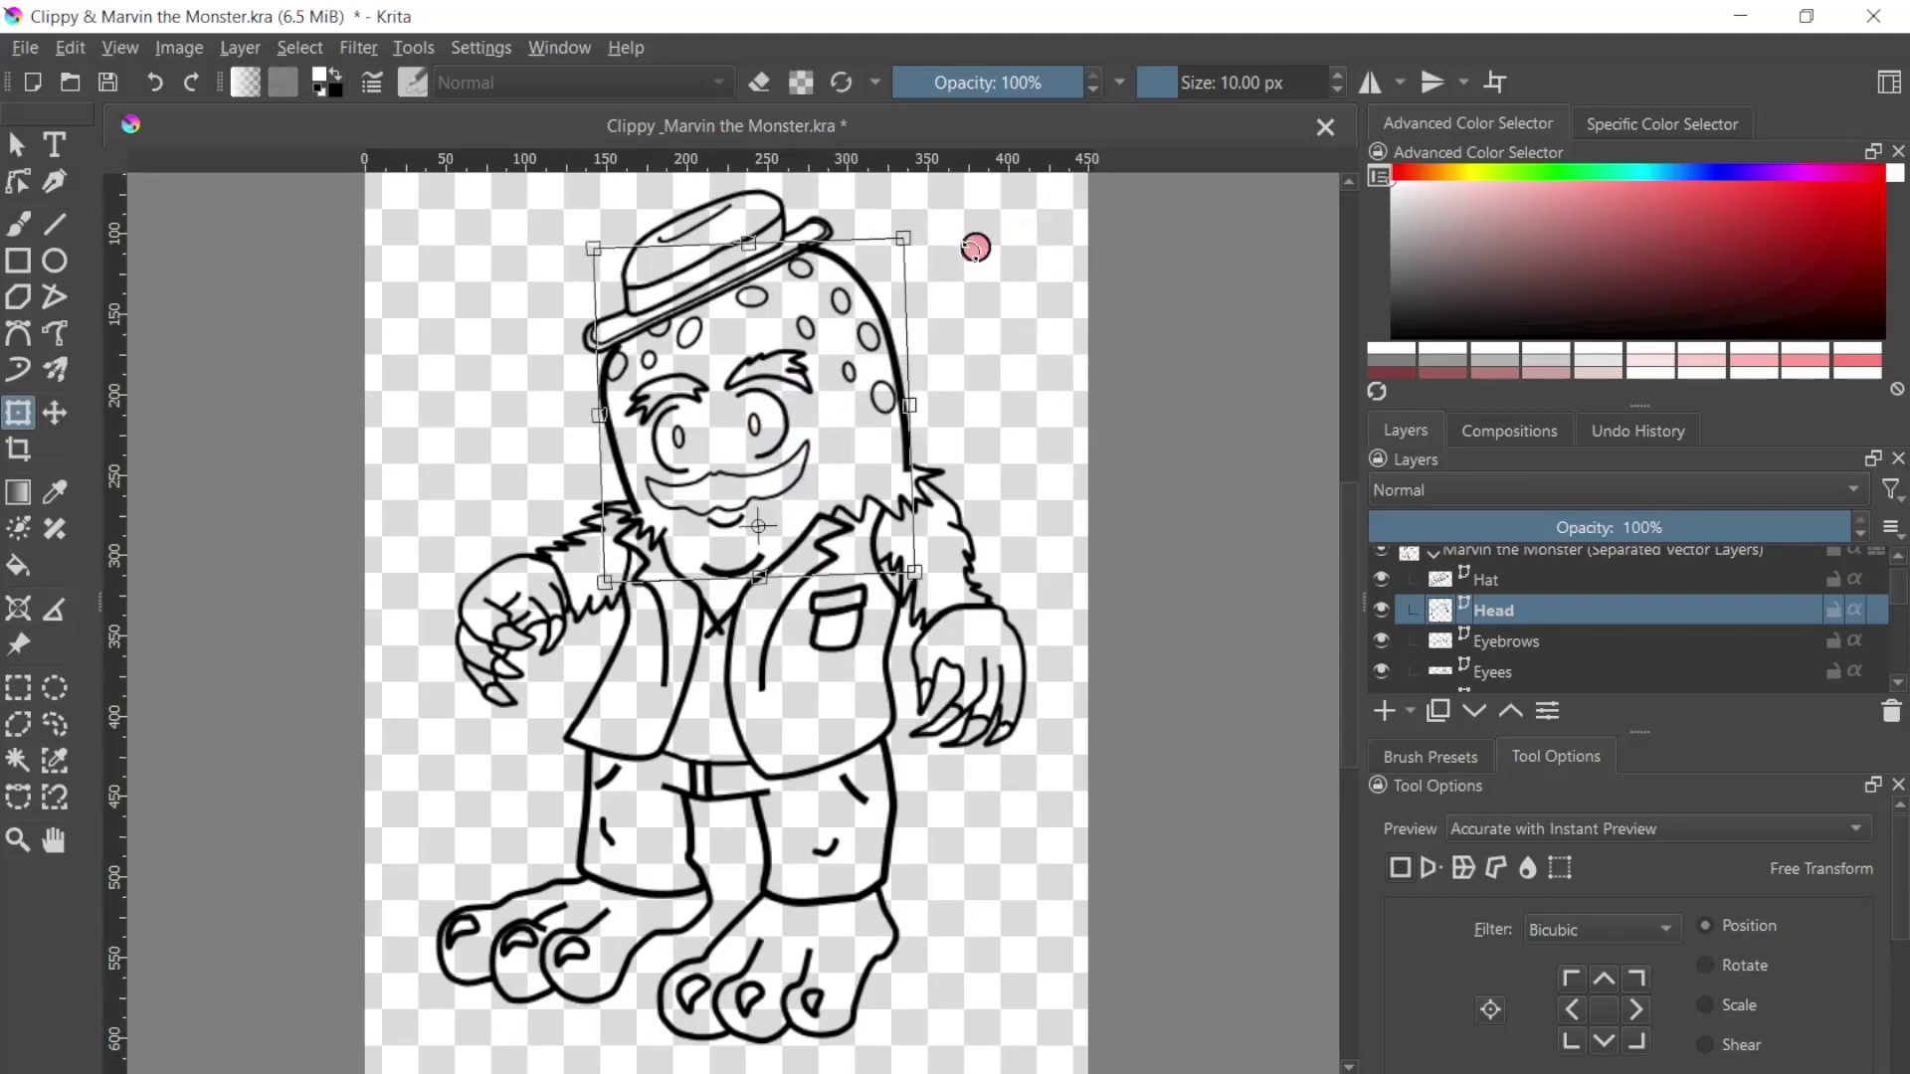
Step: Rotate the Hat layer slightly counter-clockwise and shift it slightly up and left to fit the tilted head
left_click(1500, 585)
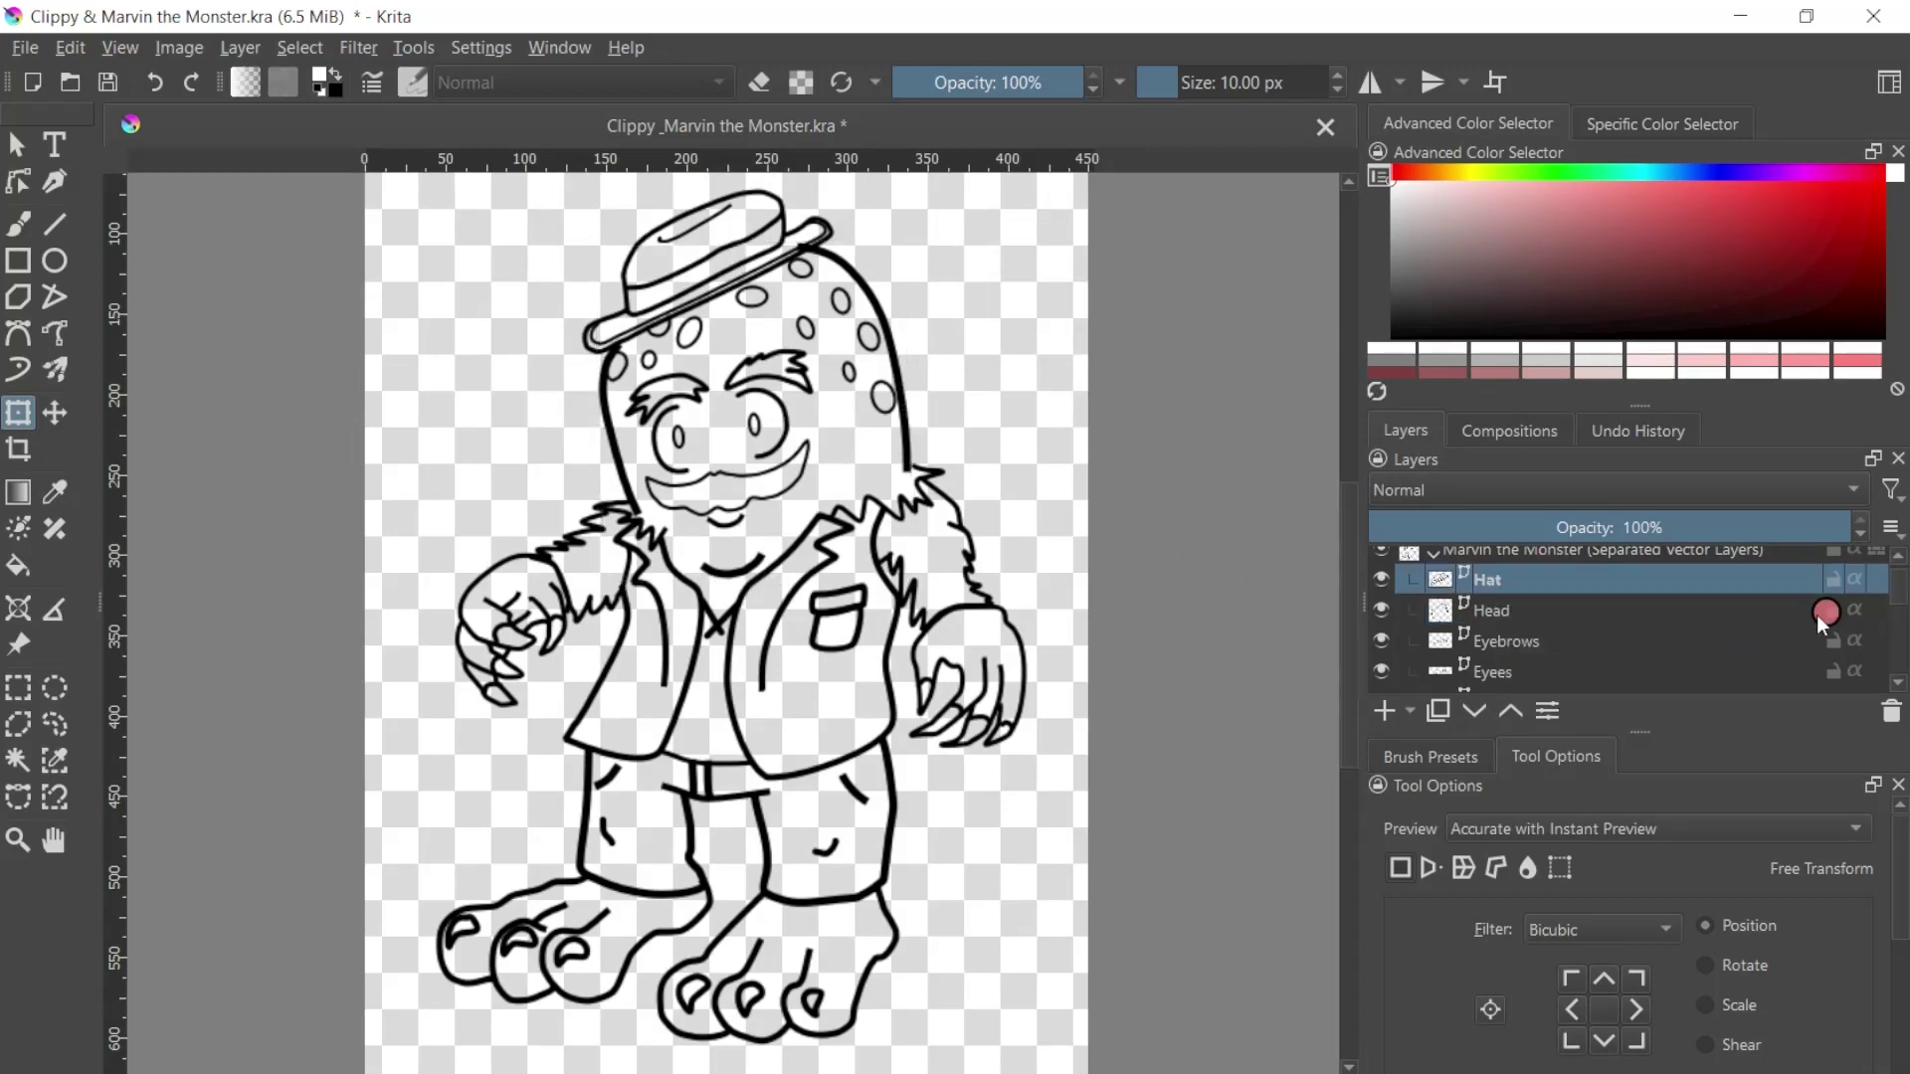
left_click(706, 297)
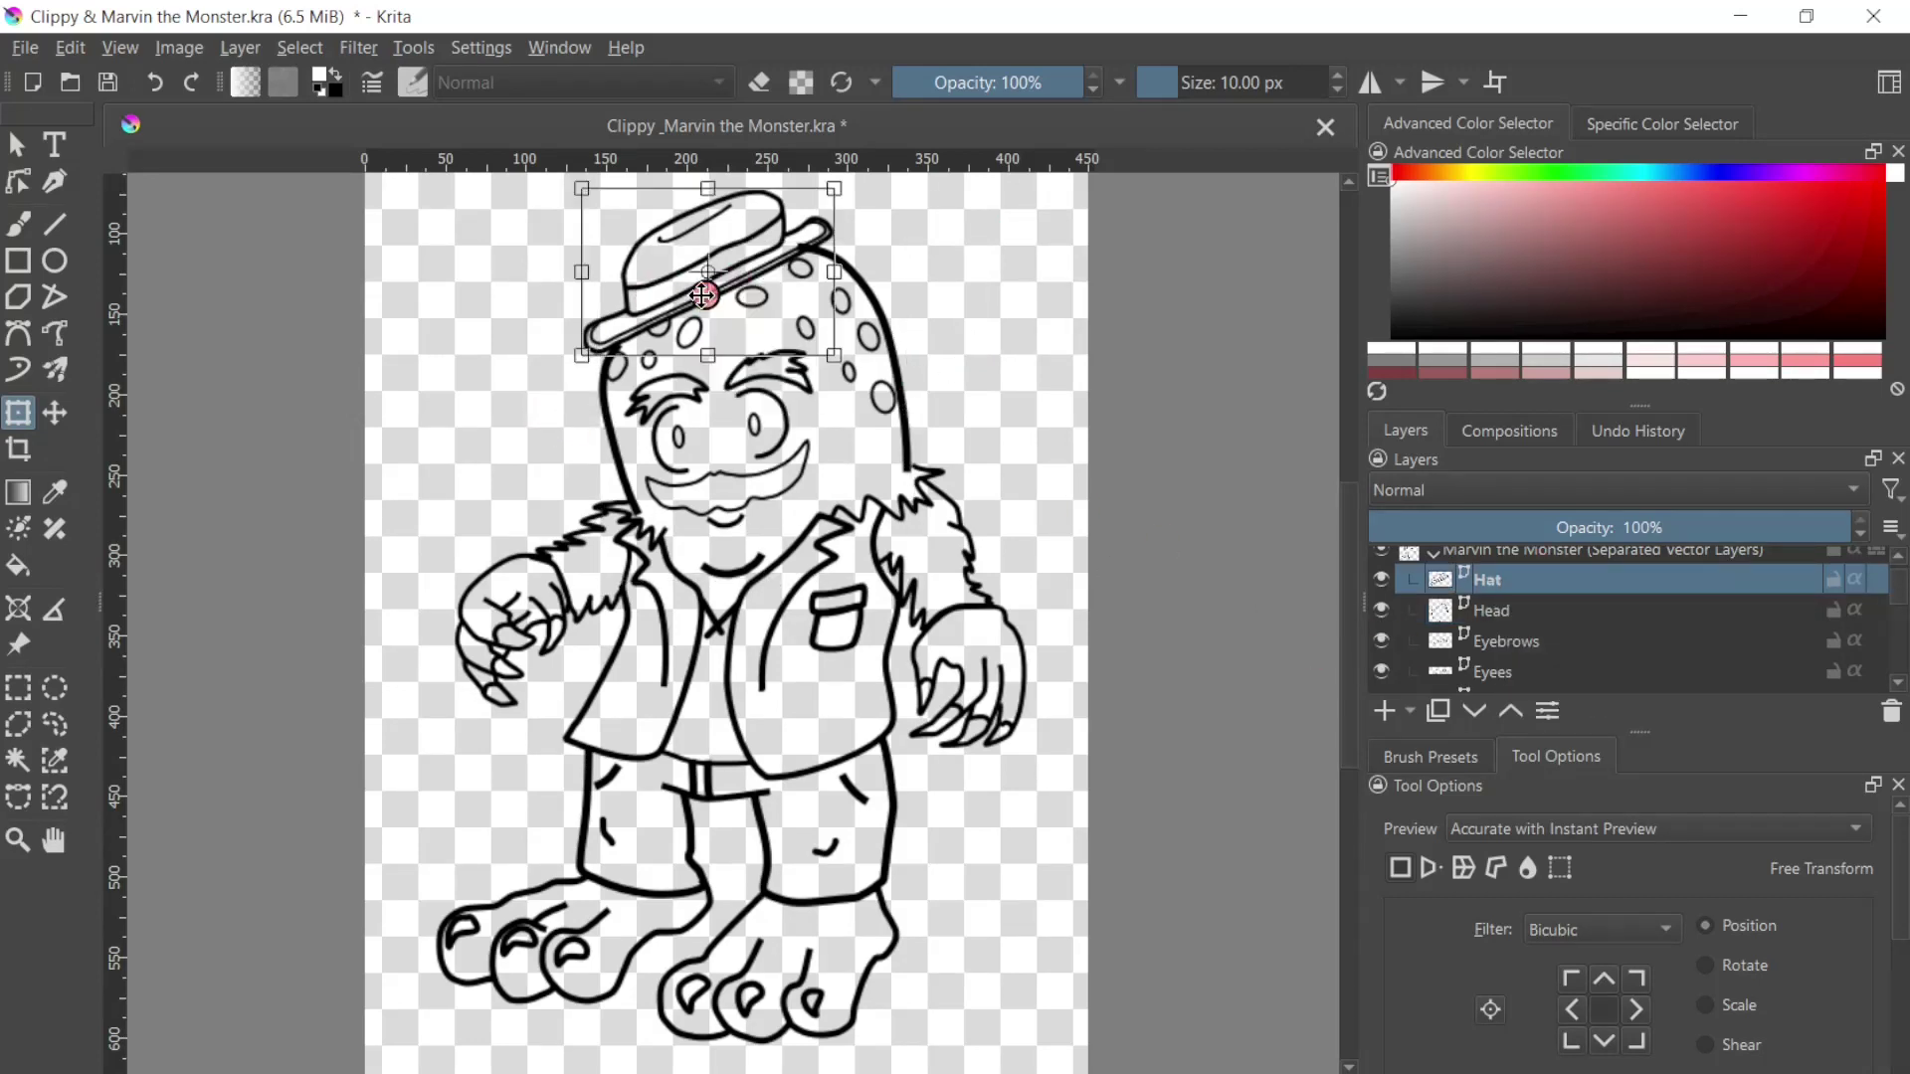
left_click_drag(946, 200, 874, 200)
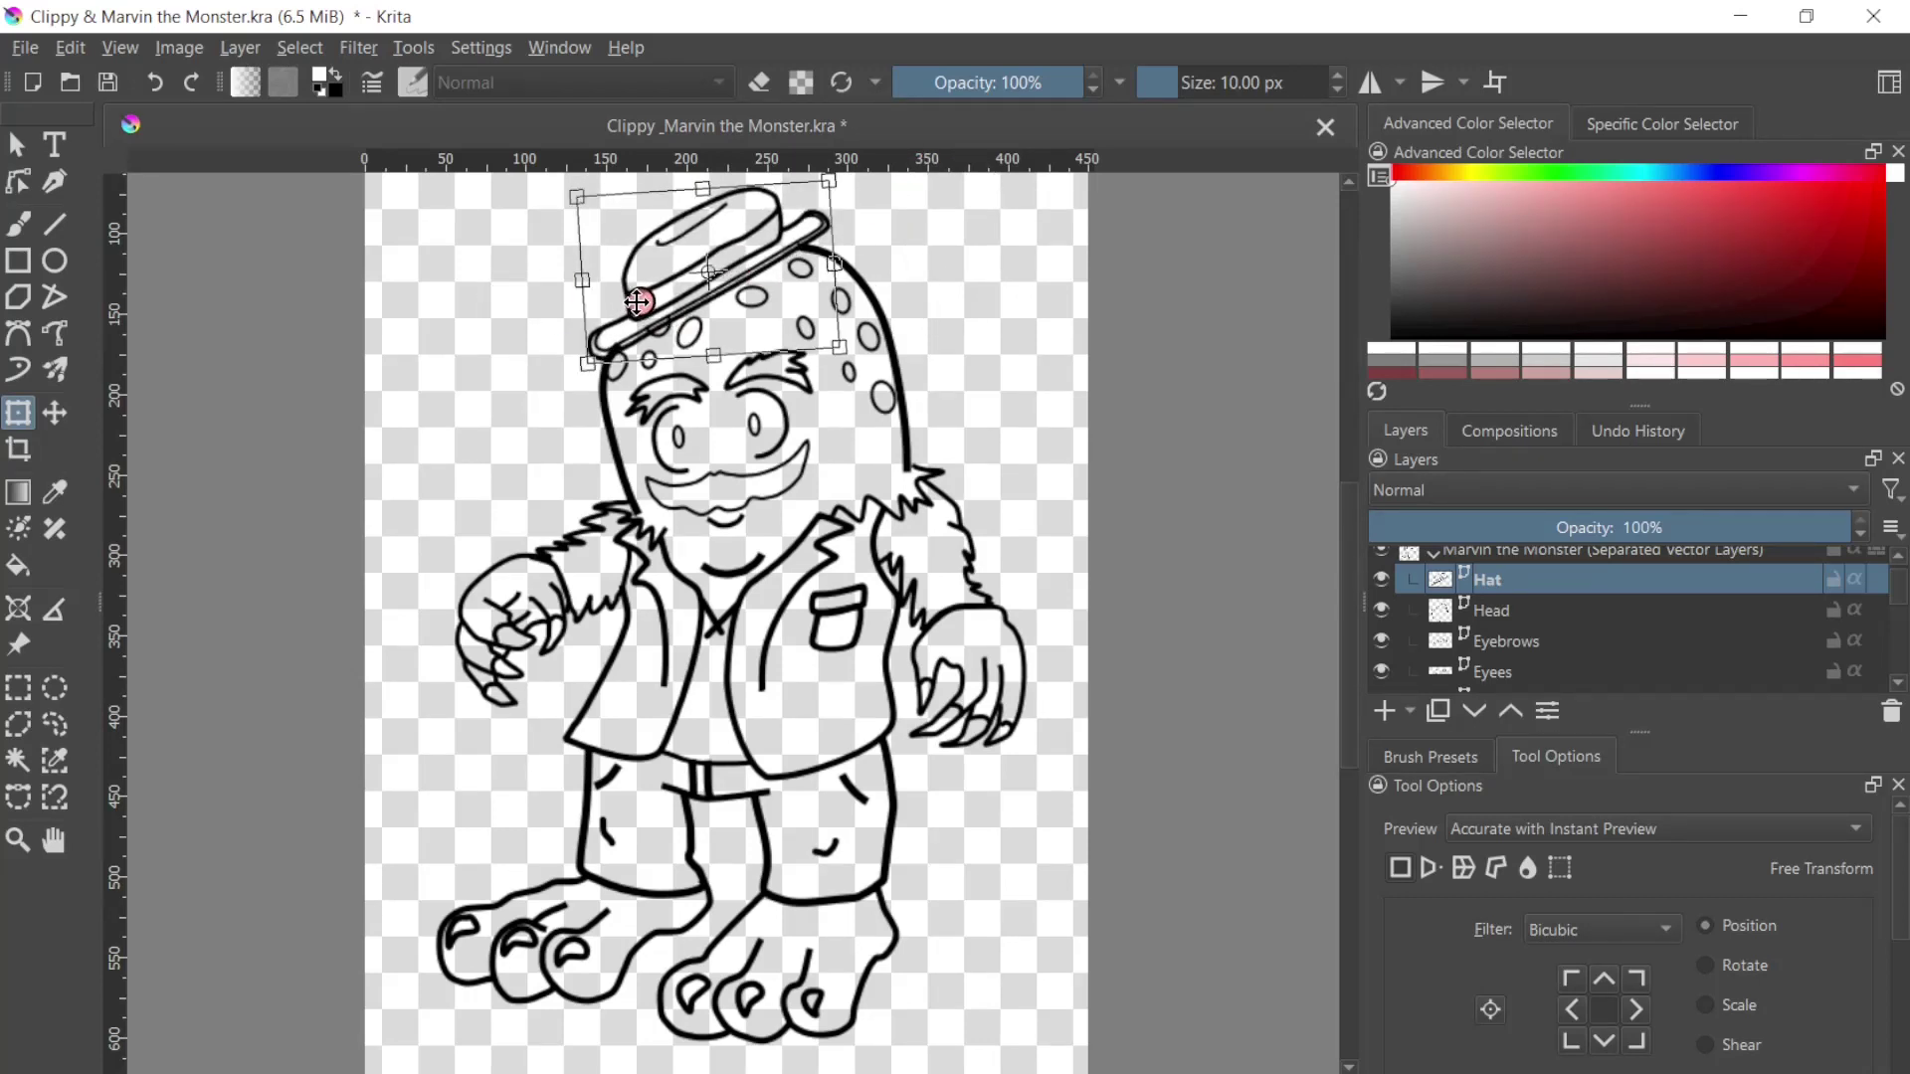
left_click_drag(640, 301, 634, 299)
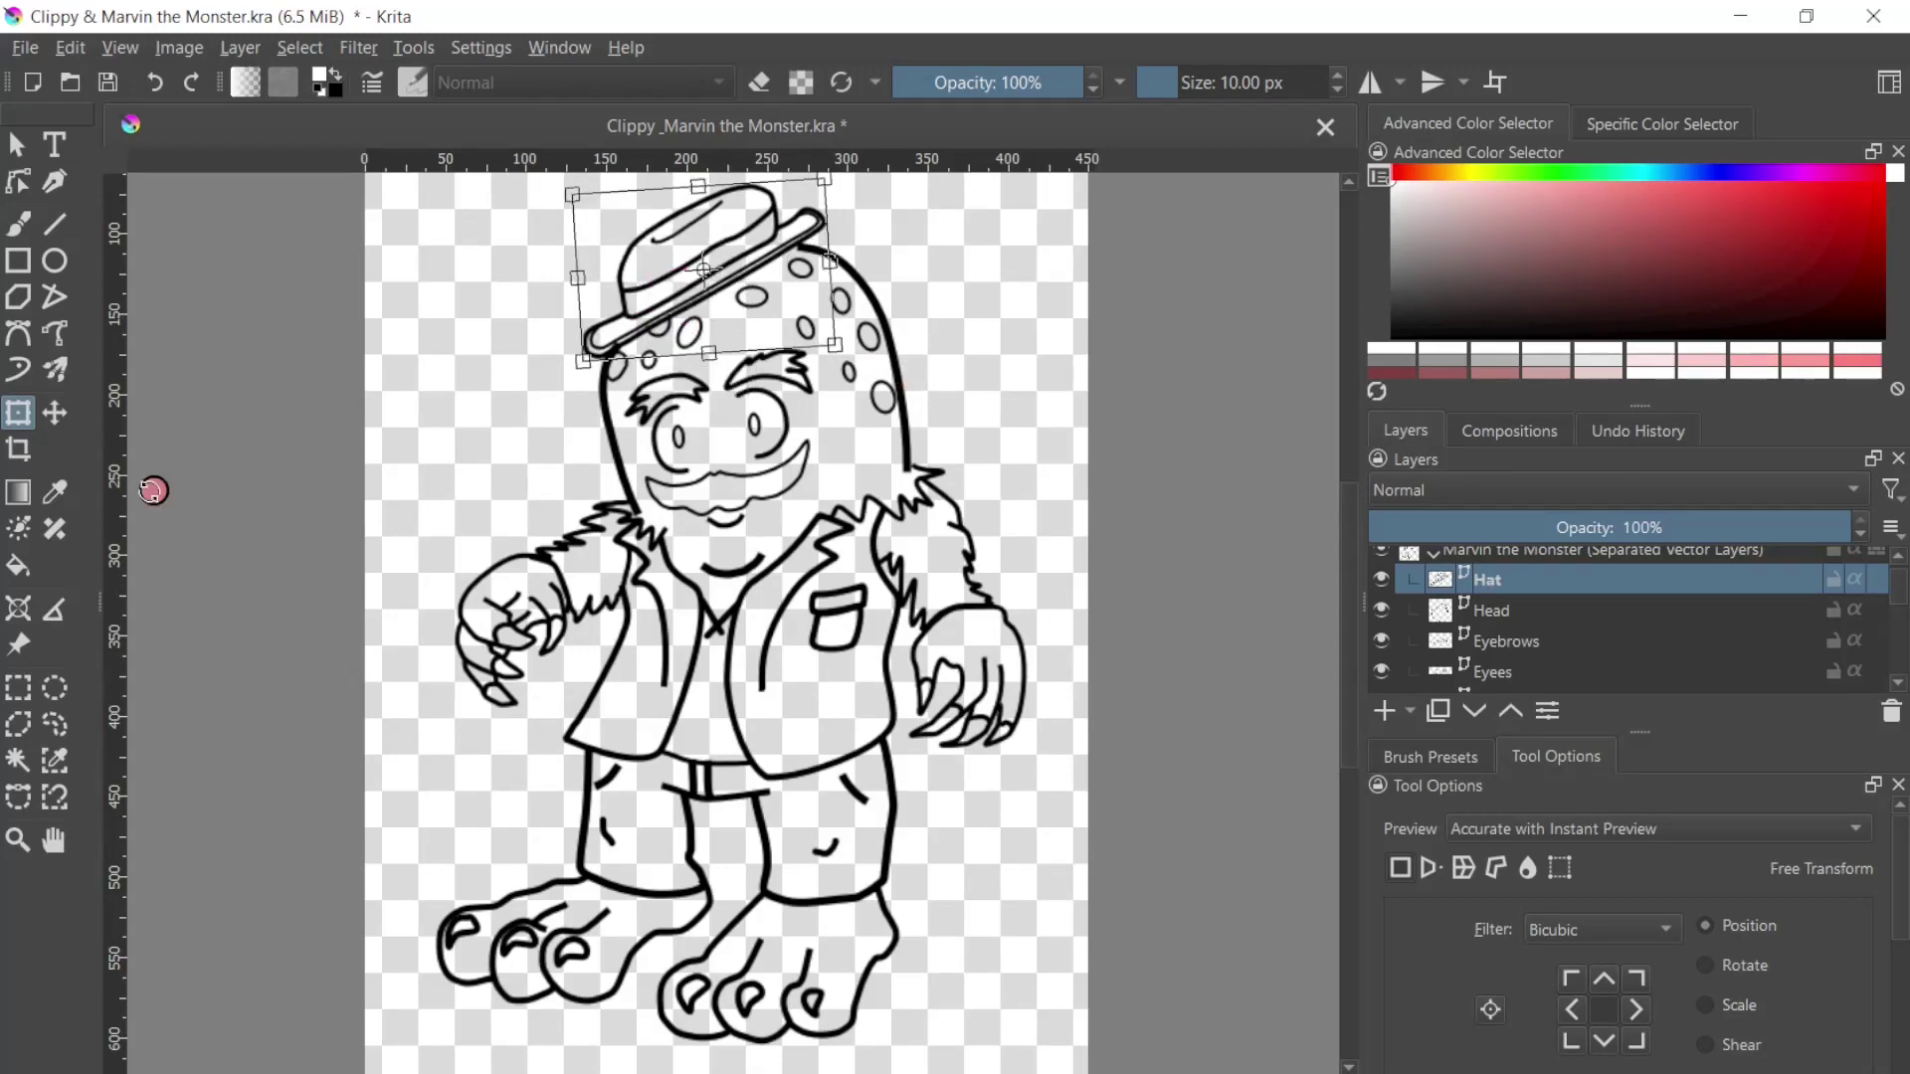
Step: Extend the upper end nodes of both side outlines in the Head layer until they meet the hat brim
left_click(18, 181)
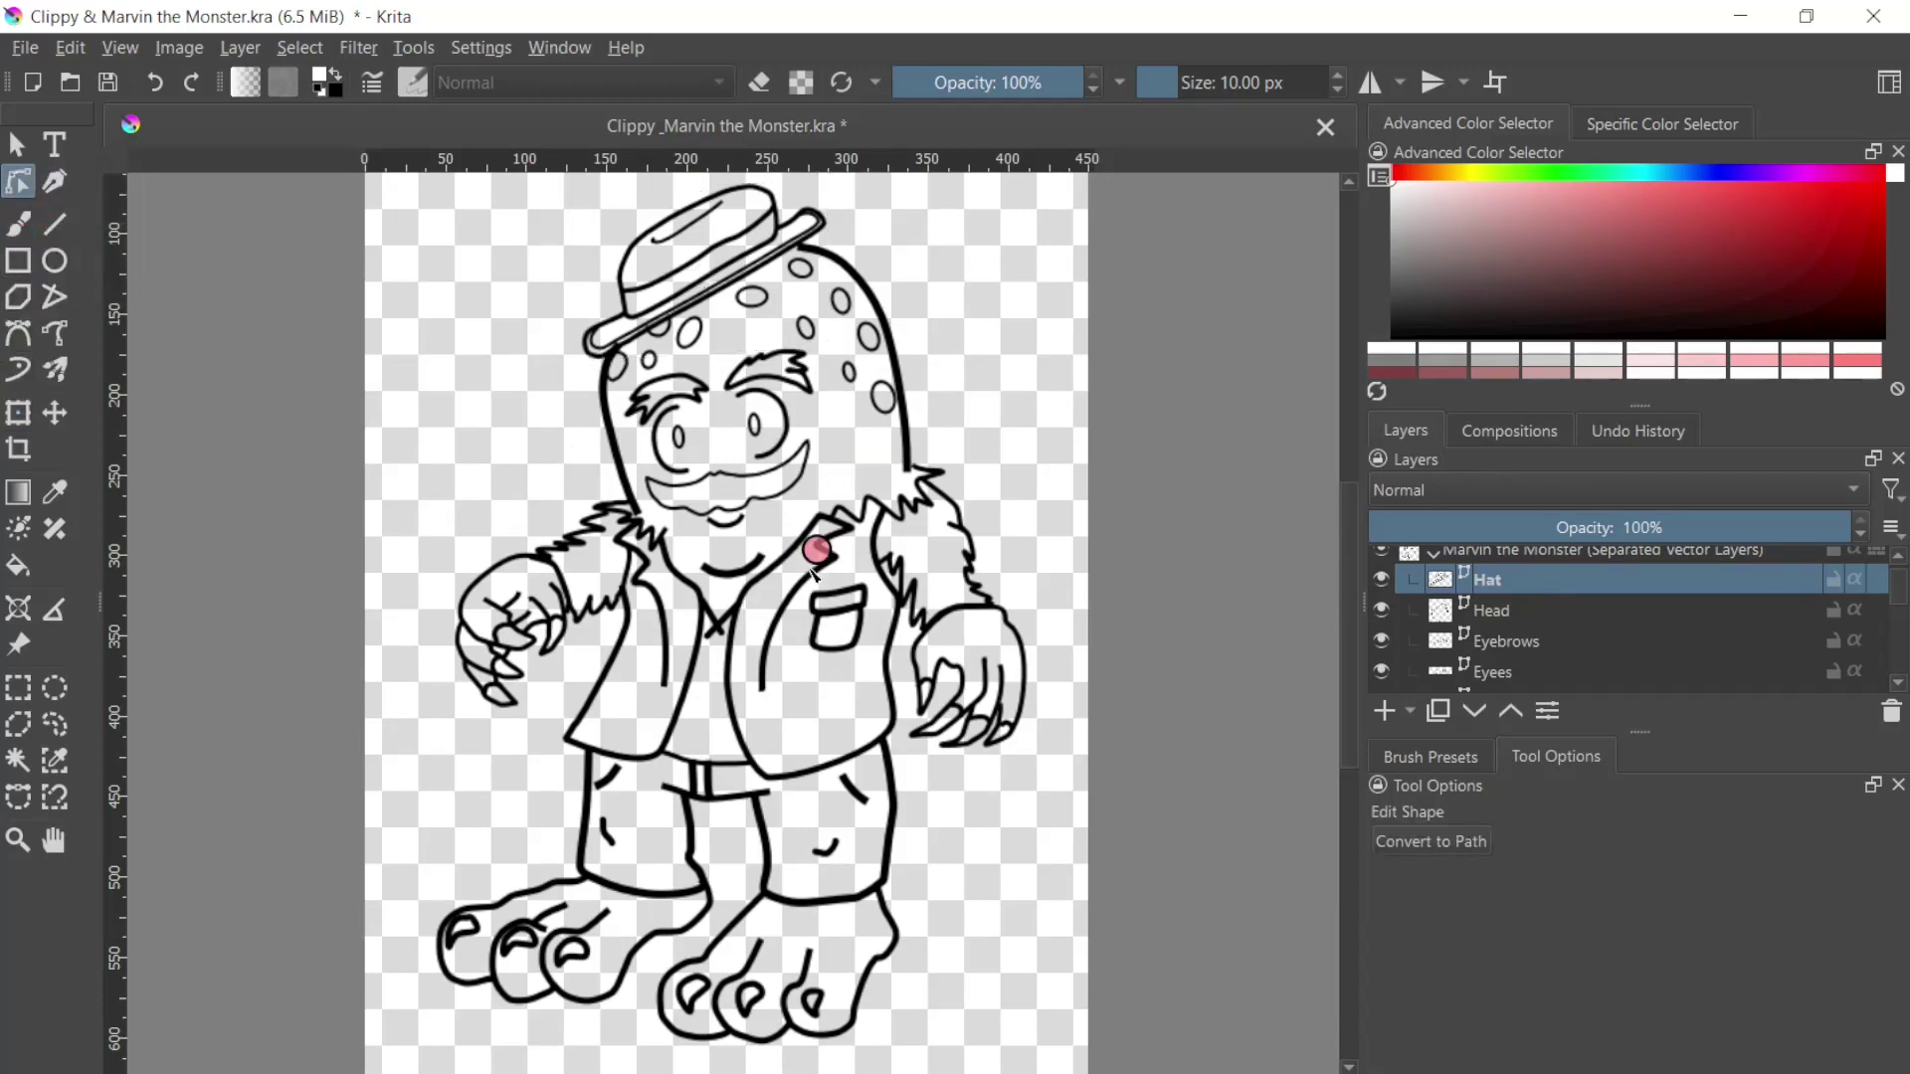
scroll(796, 550, "up", 1, "ctrl")
left_click_drag(793, 548, 744, 752)
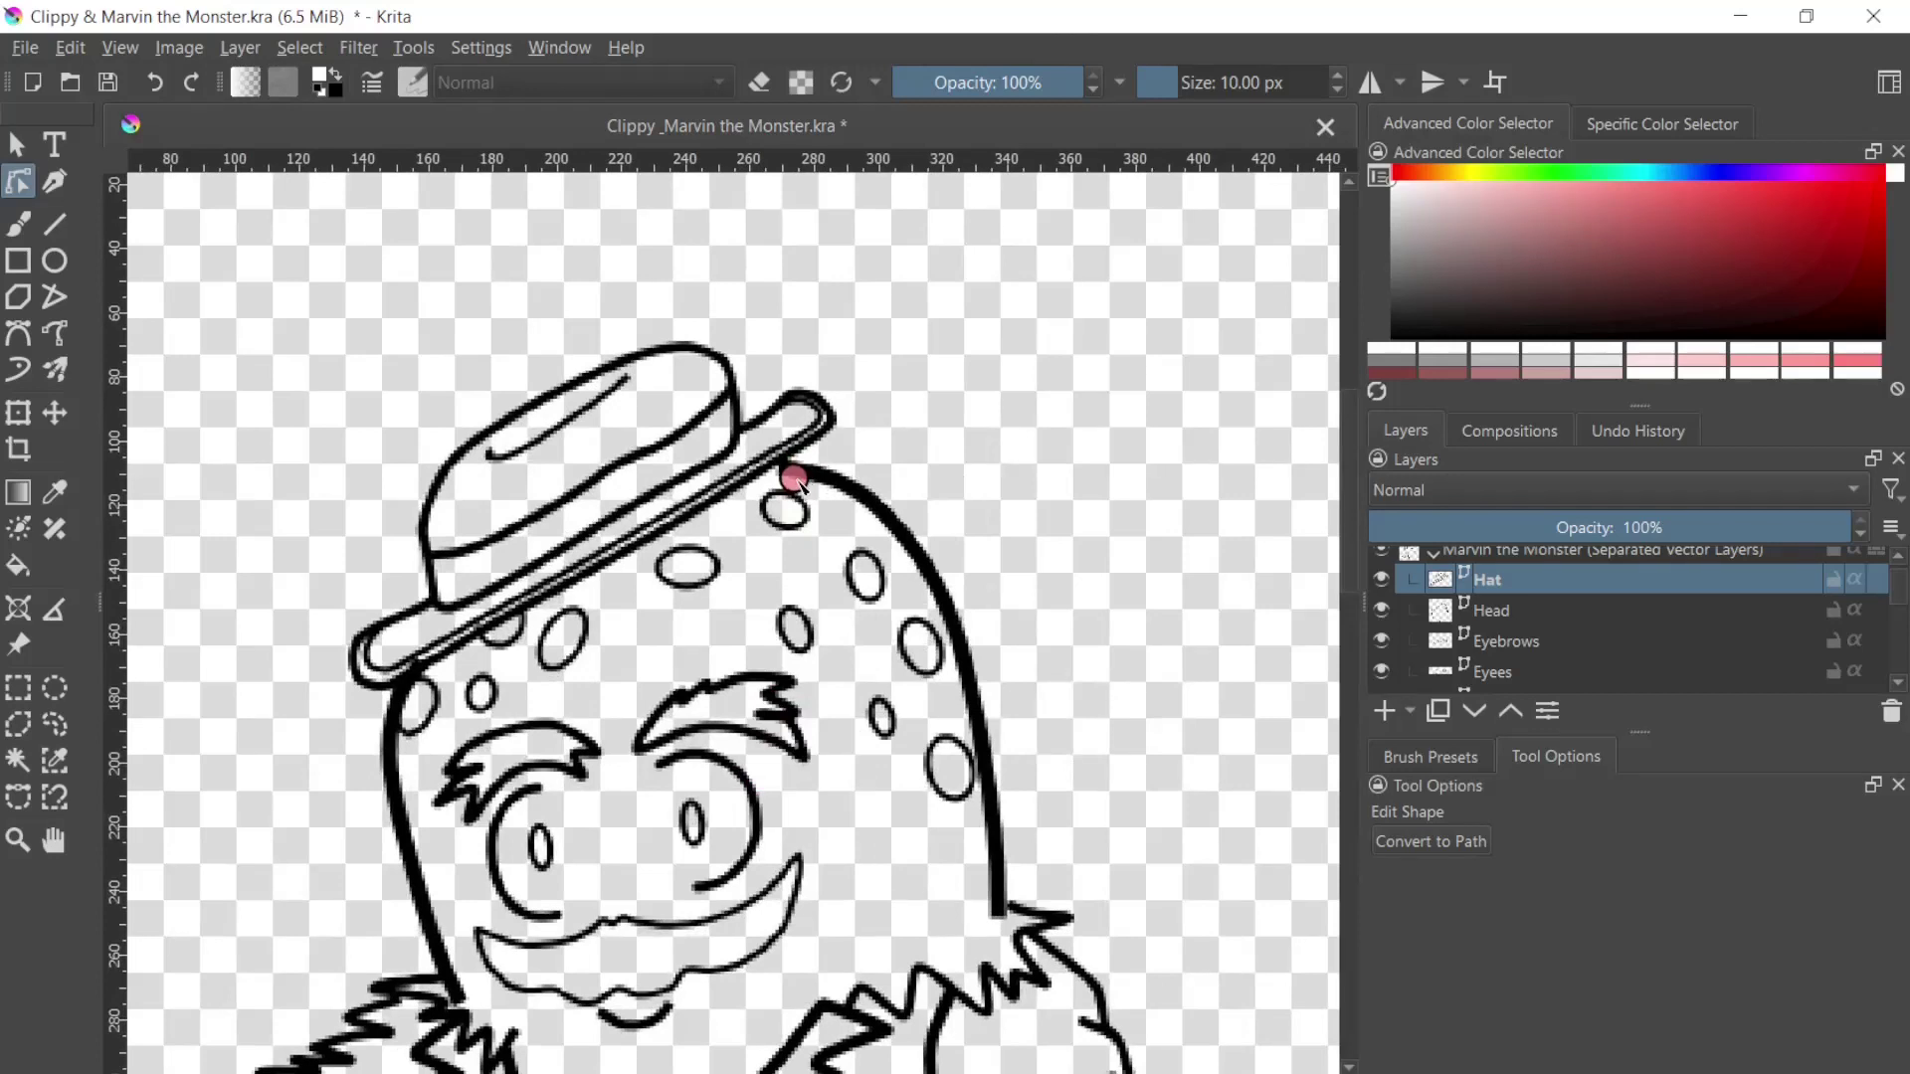
left_click(1507, 609)
left_click(828, 489)
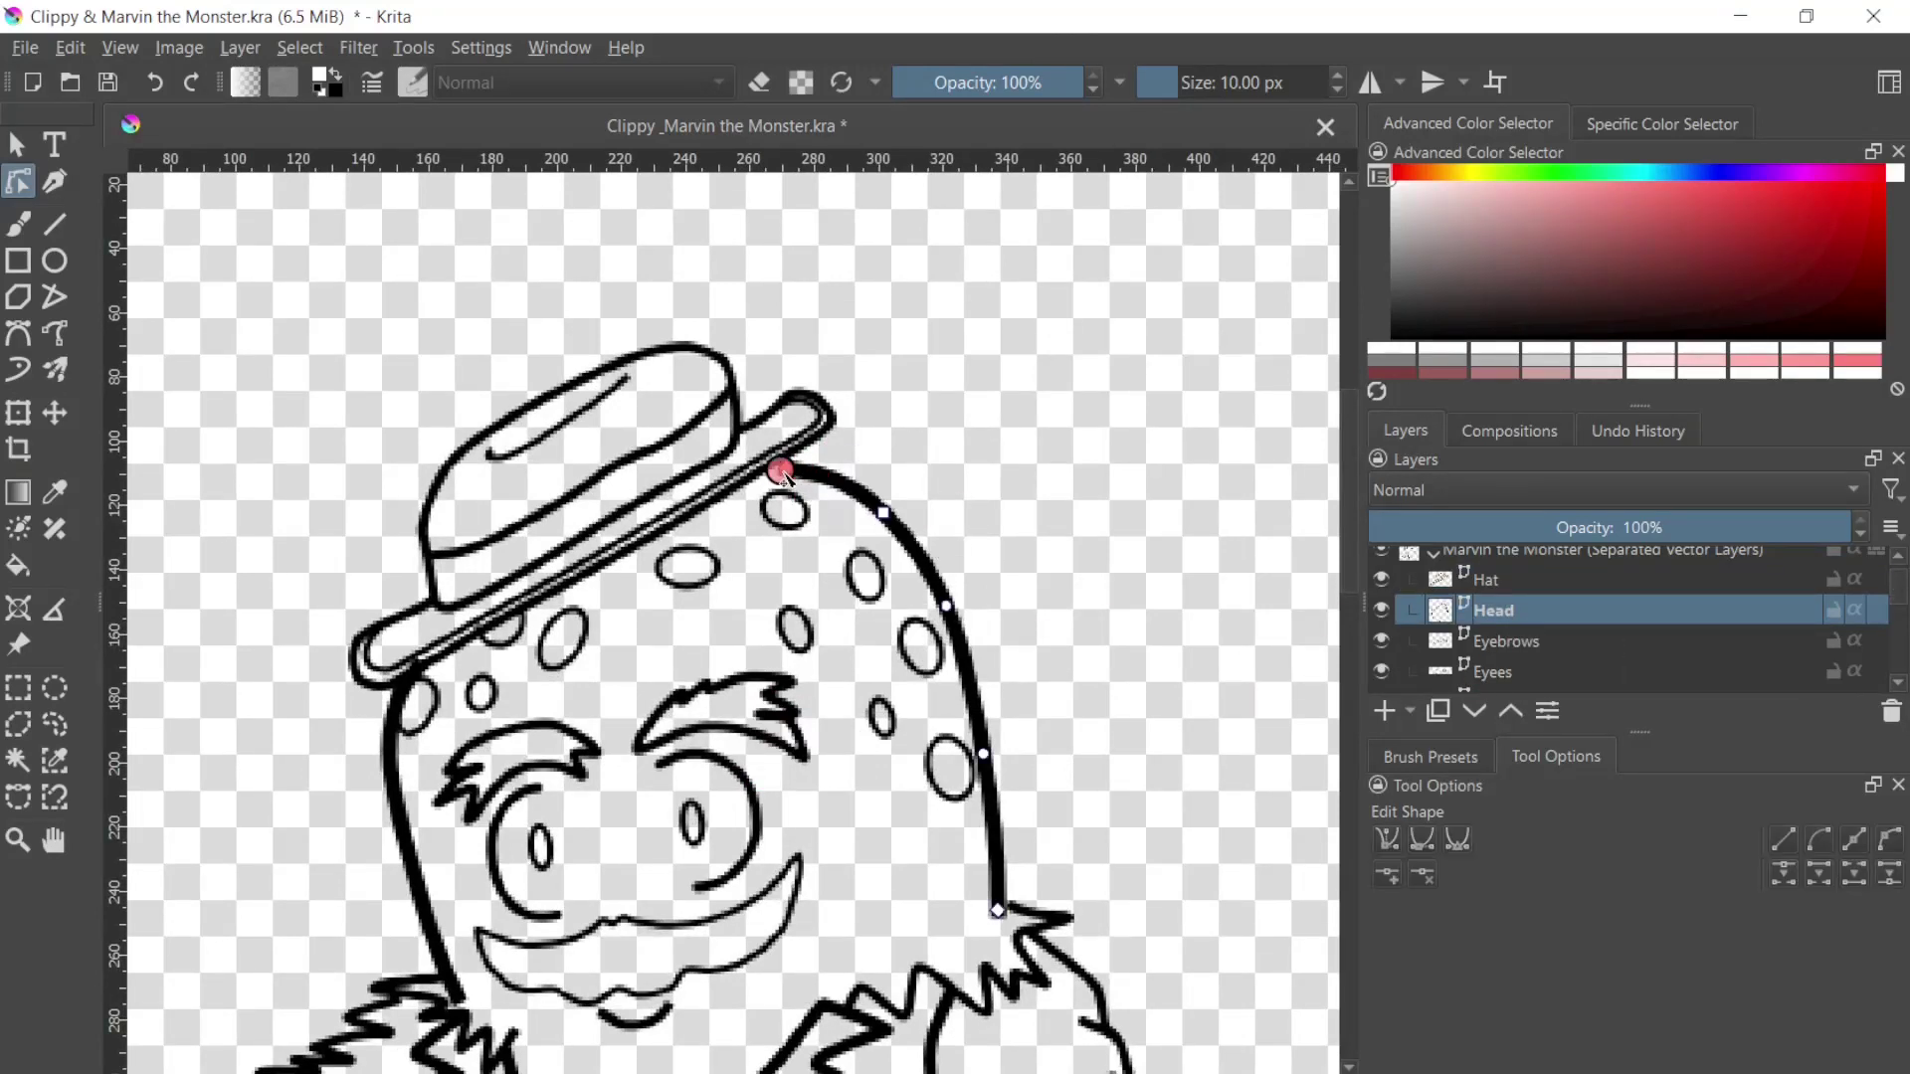
left_click_drag(783, 472, 767, 469)
left_click(390, 698)
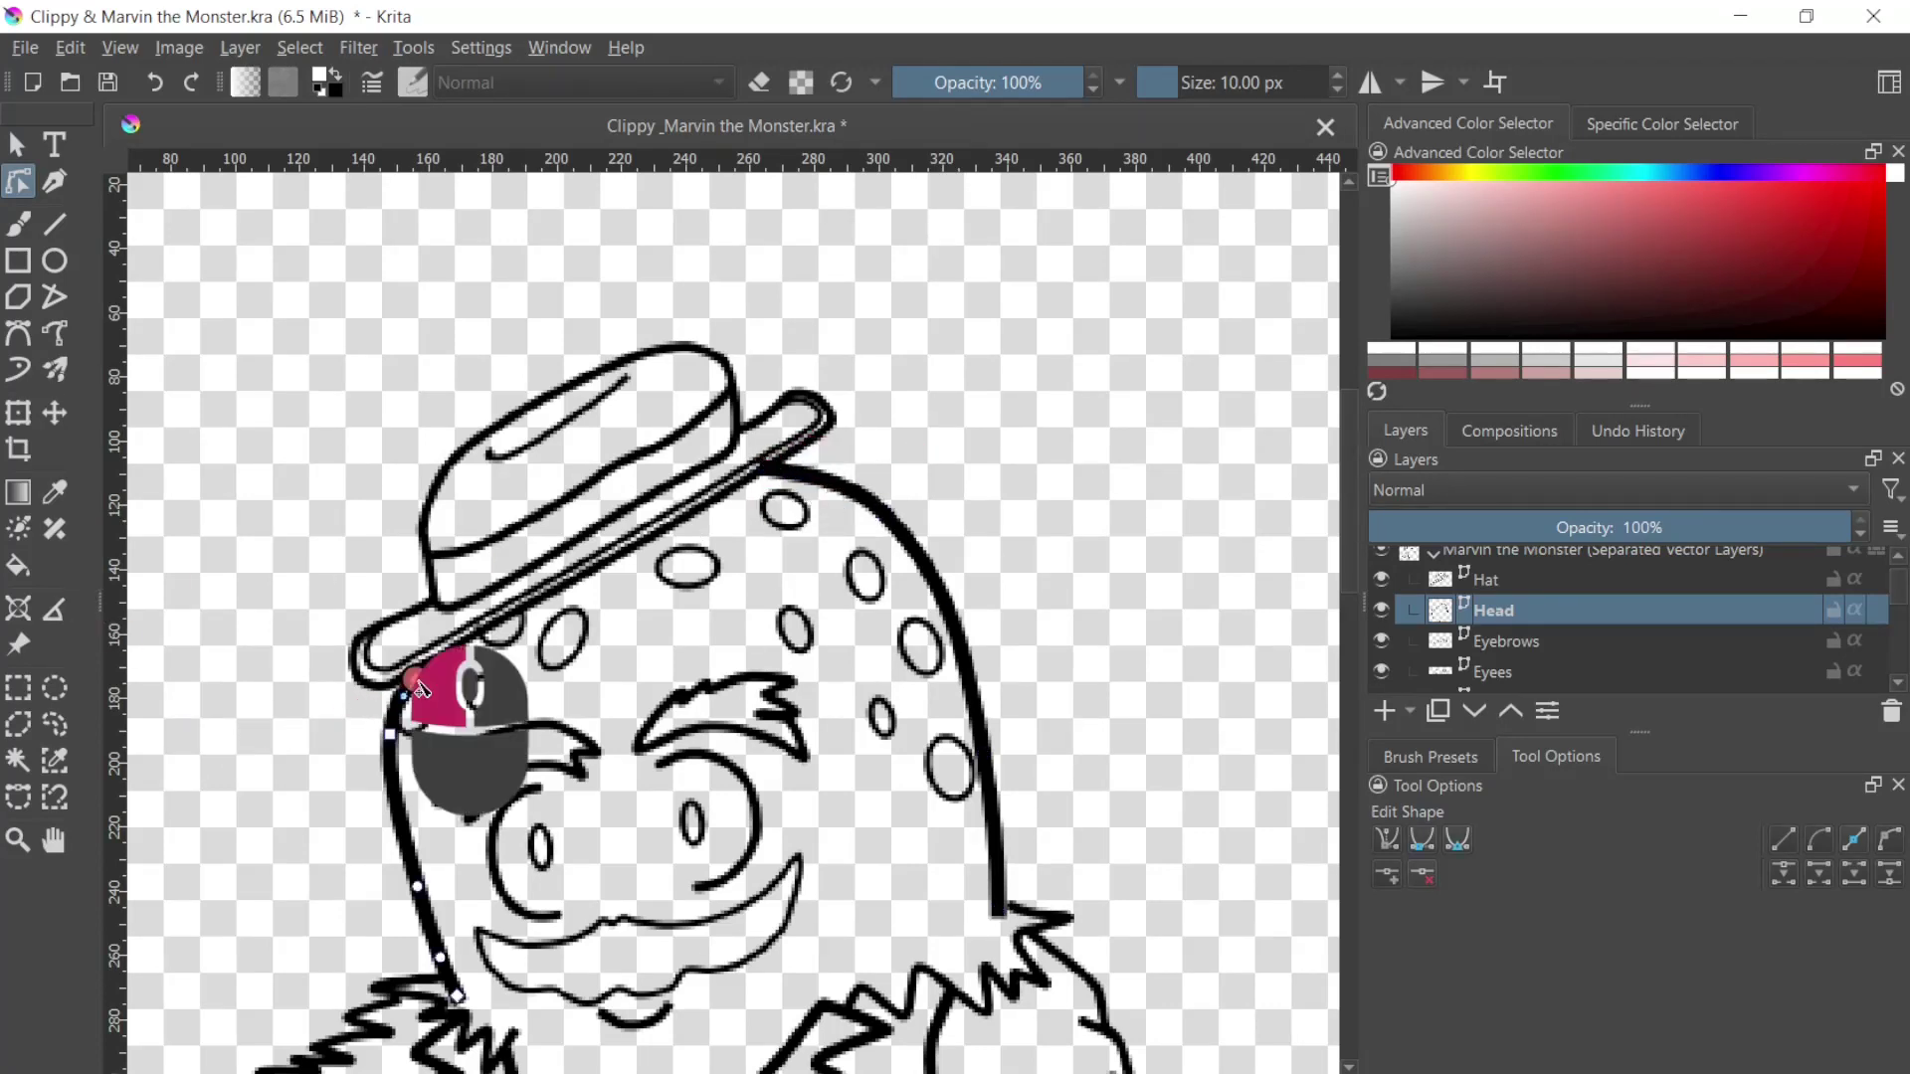
left_click(238, 511)
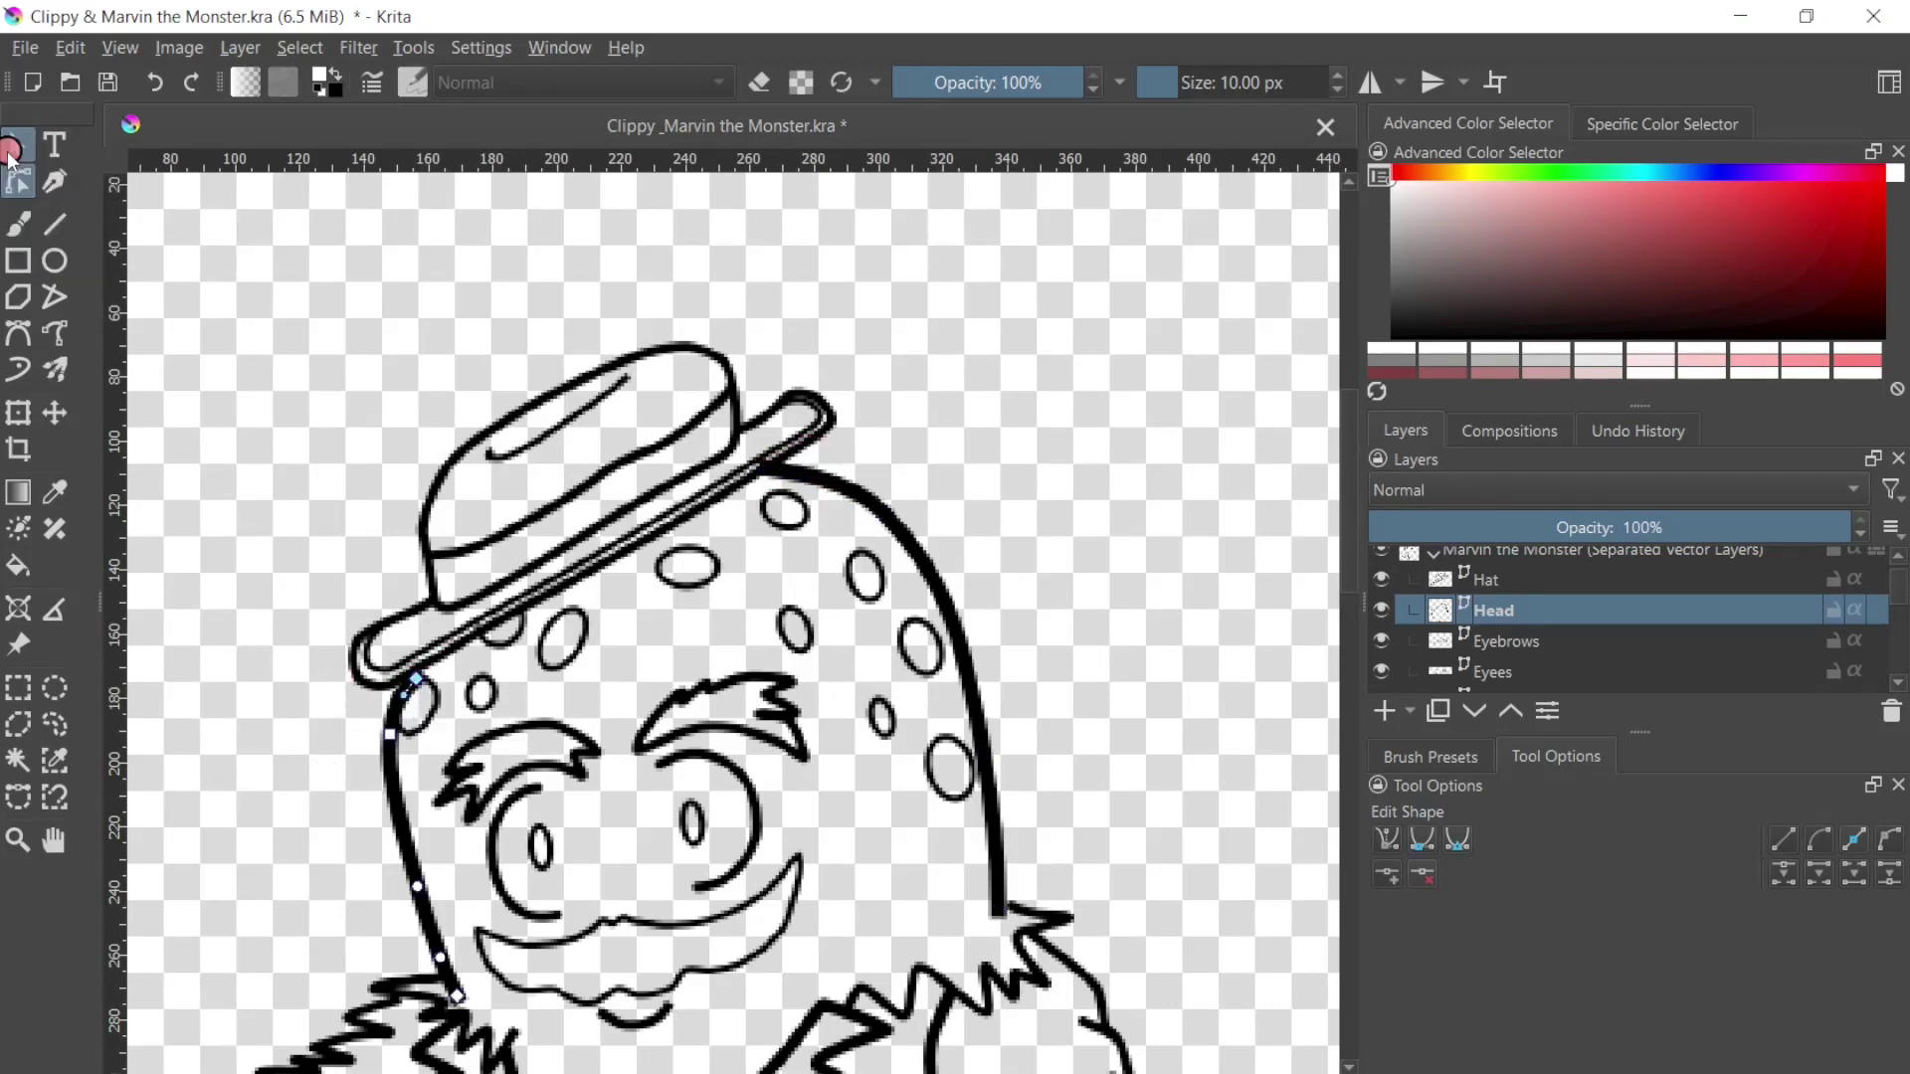
Step: Check the Eyebrows and Eyees layers against the tilted head and shift the Mustache layer slightly upward
scroll(1110, 753, "down", 3)
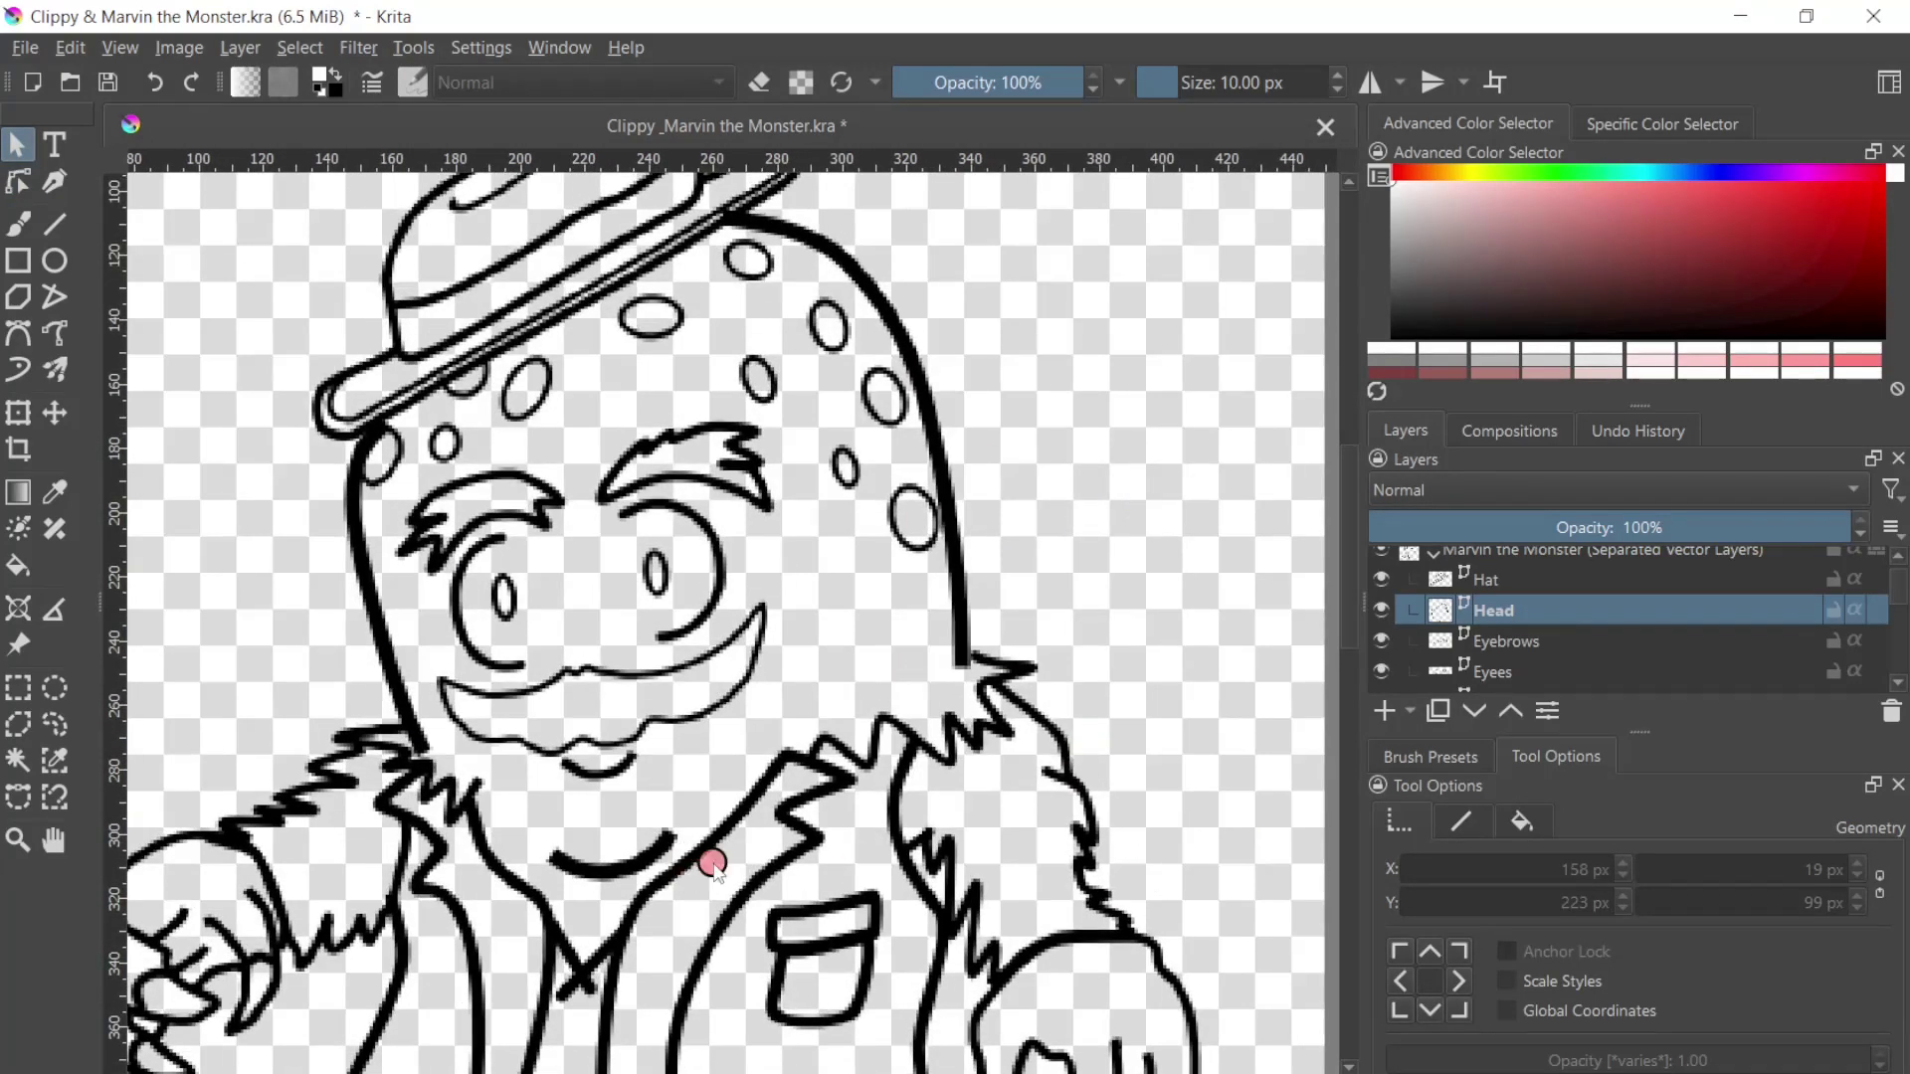
scroll(714, 865, "down", 5)
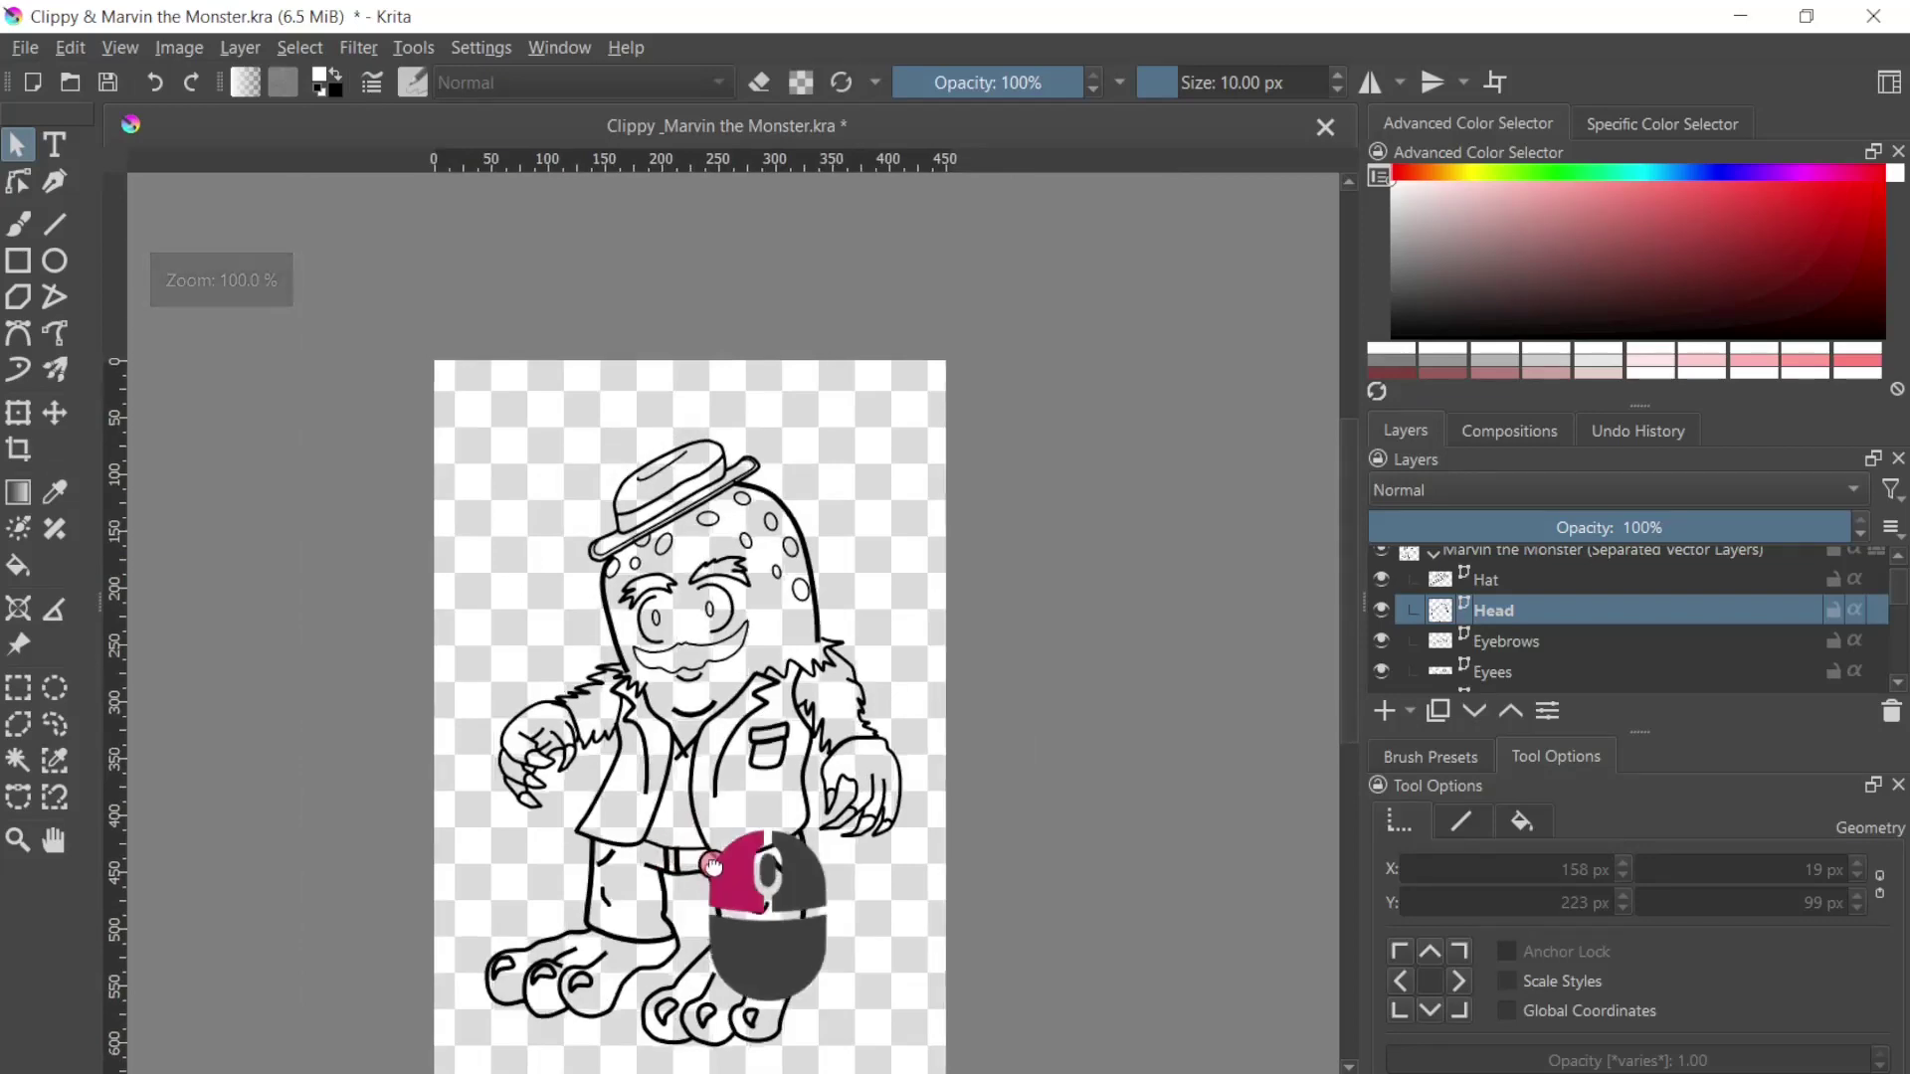
left_click_drag(832, 686, 806, 764)
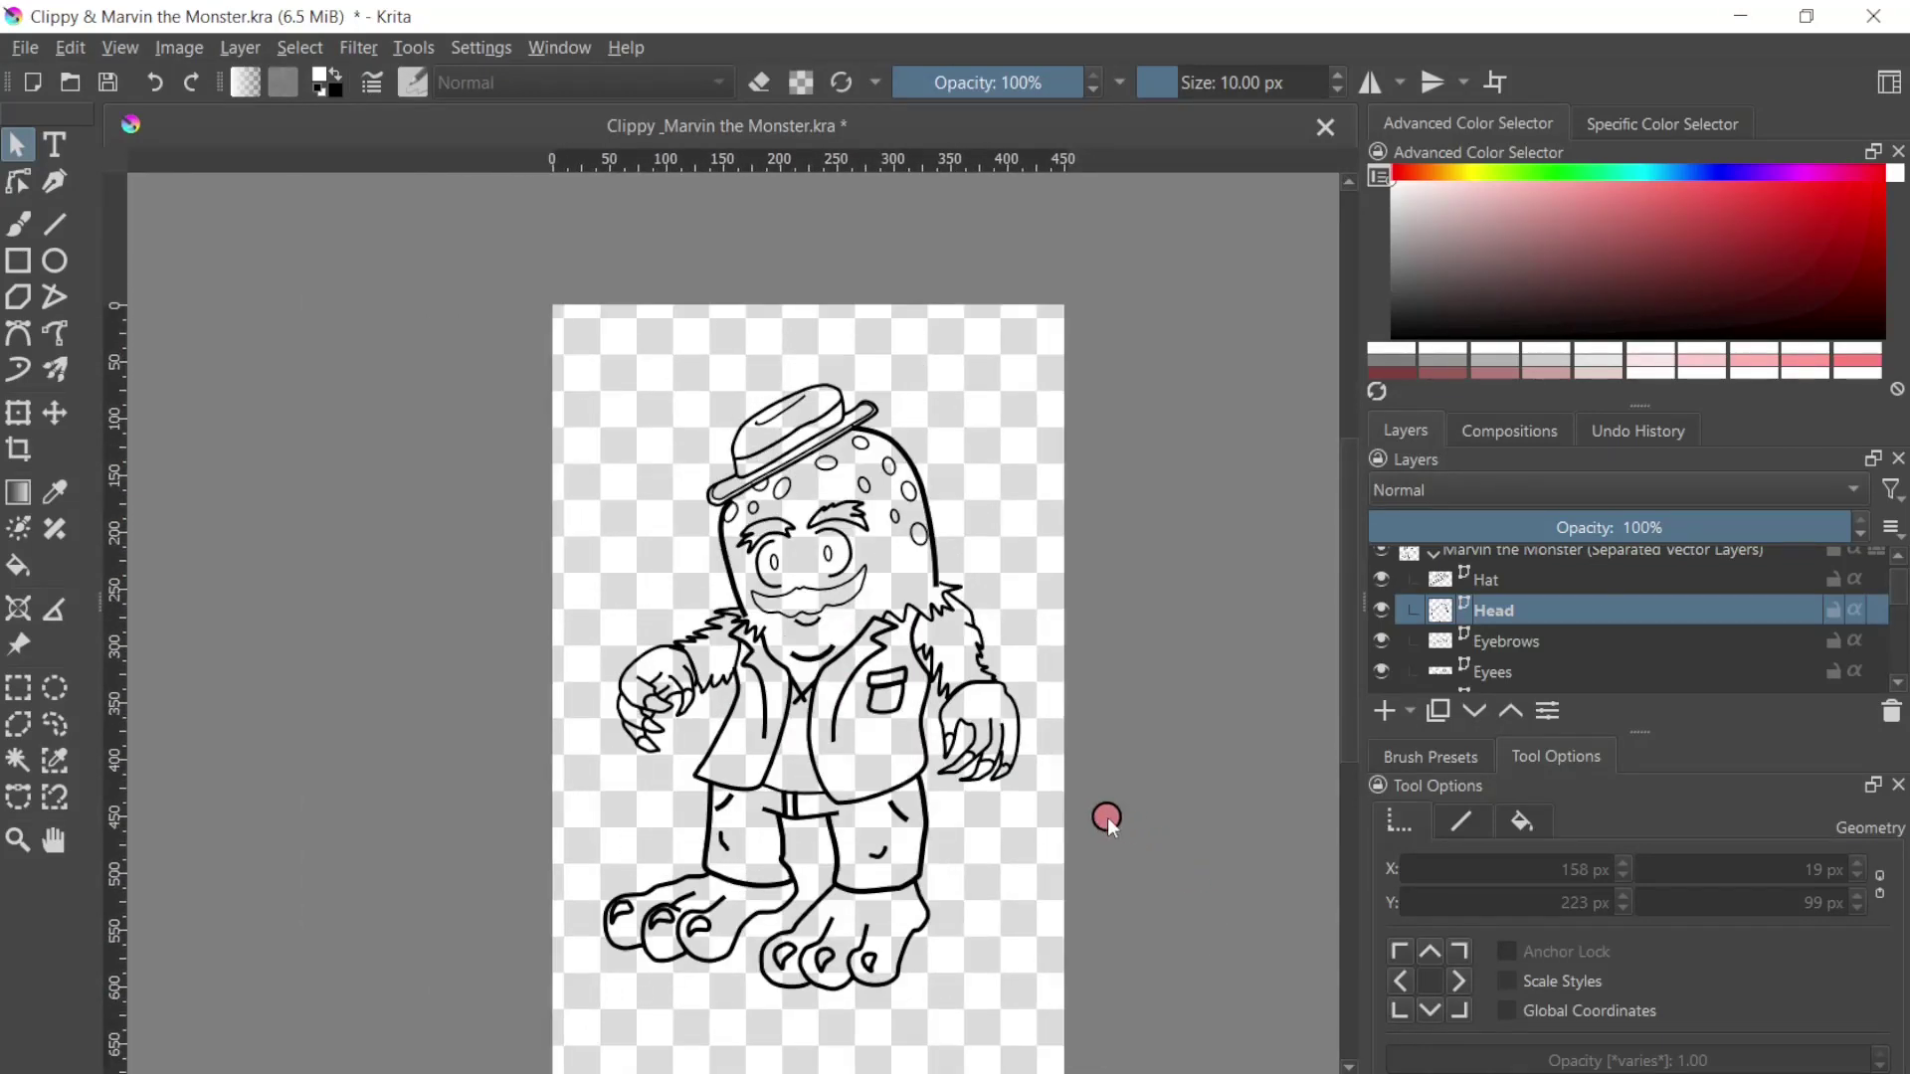
left_click(1517, 641)
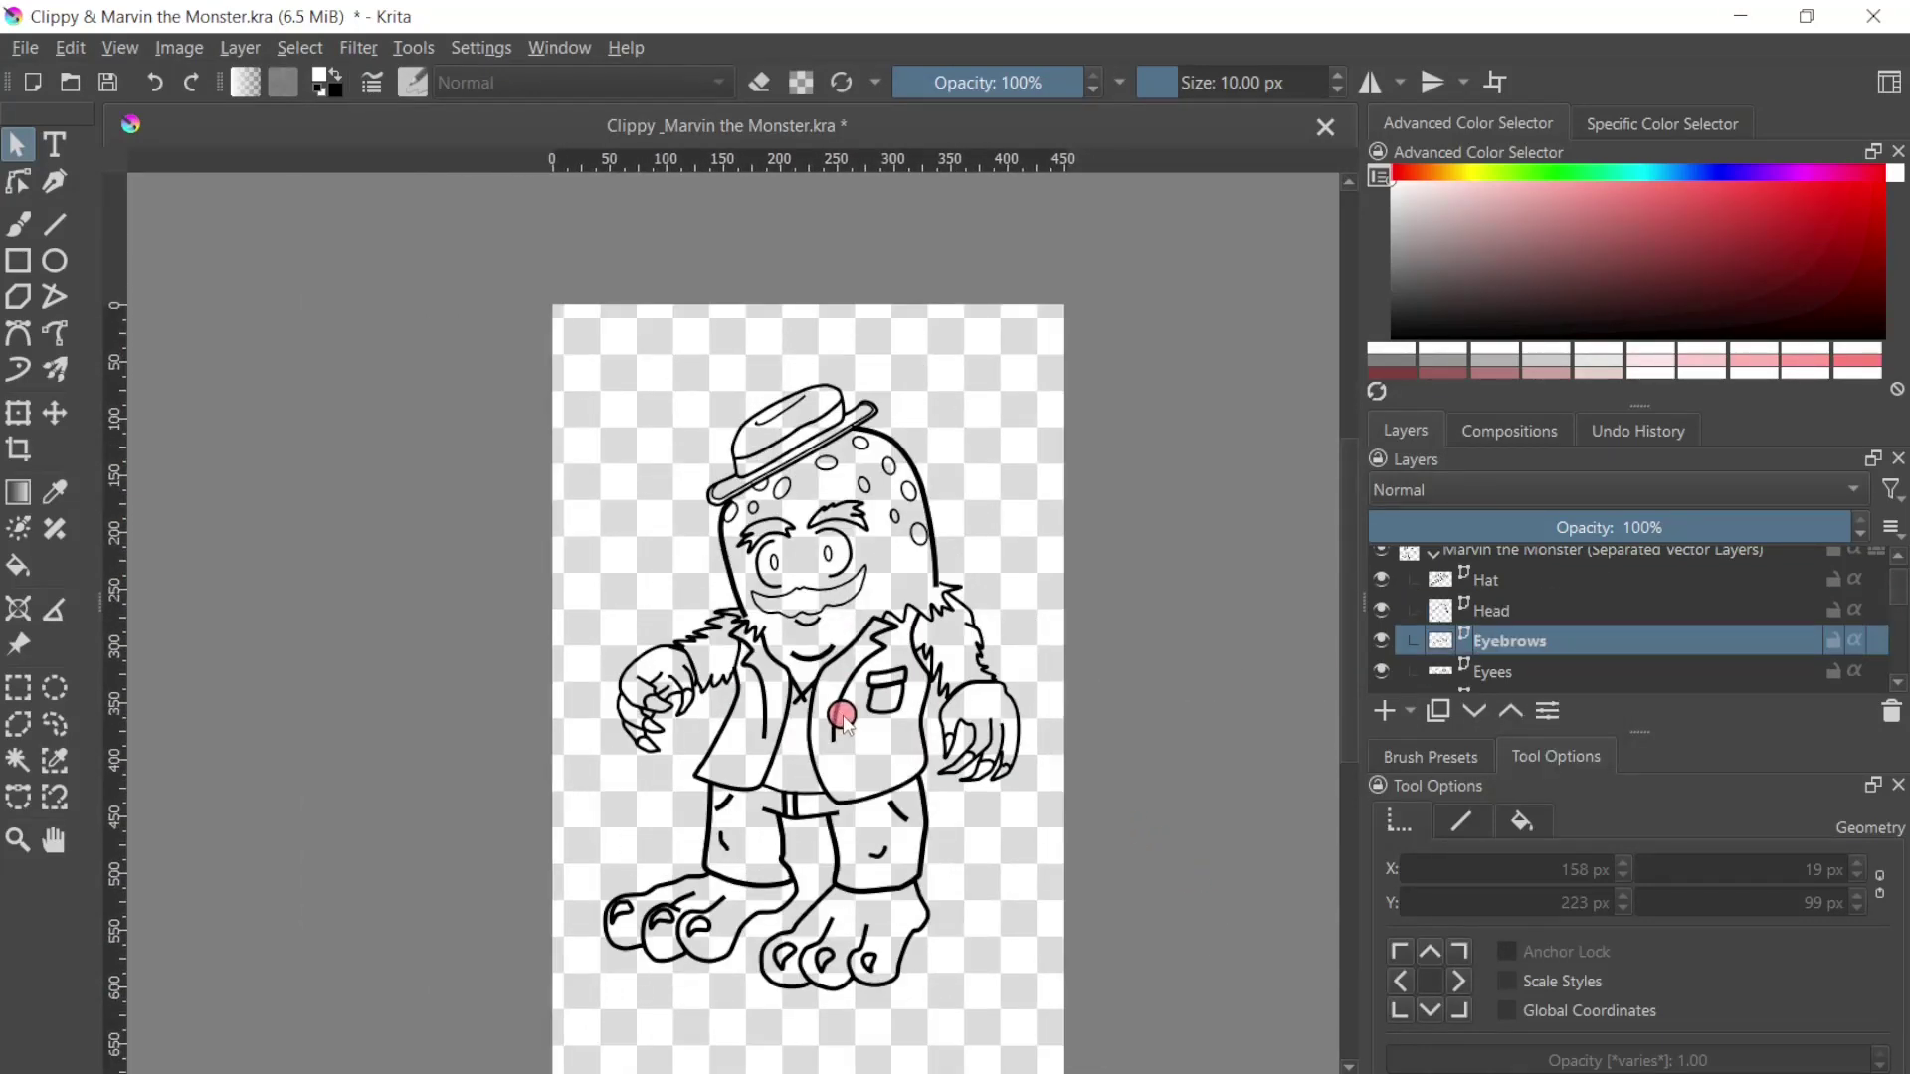
scroll(842, 717, "up", 5)
left_click_drag(873, 580, 138, 463)
key("Page_Down")
key("ctrl+t")
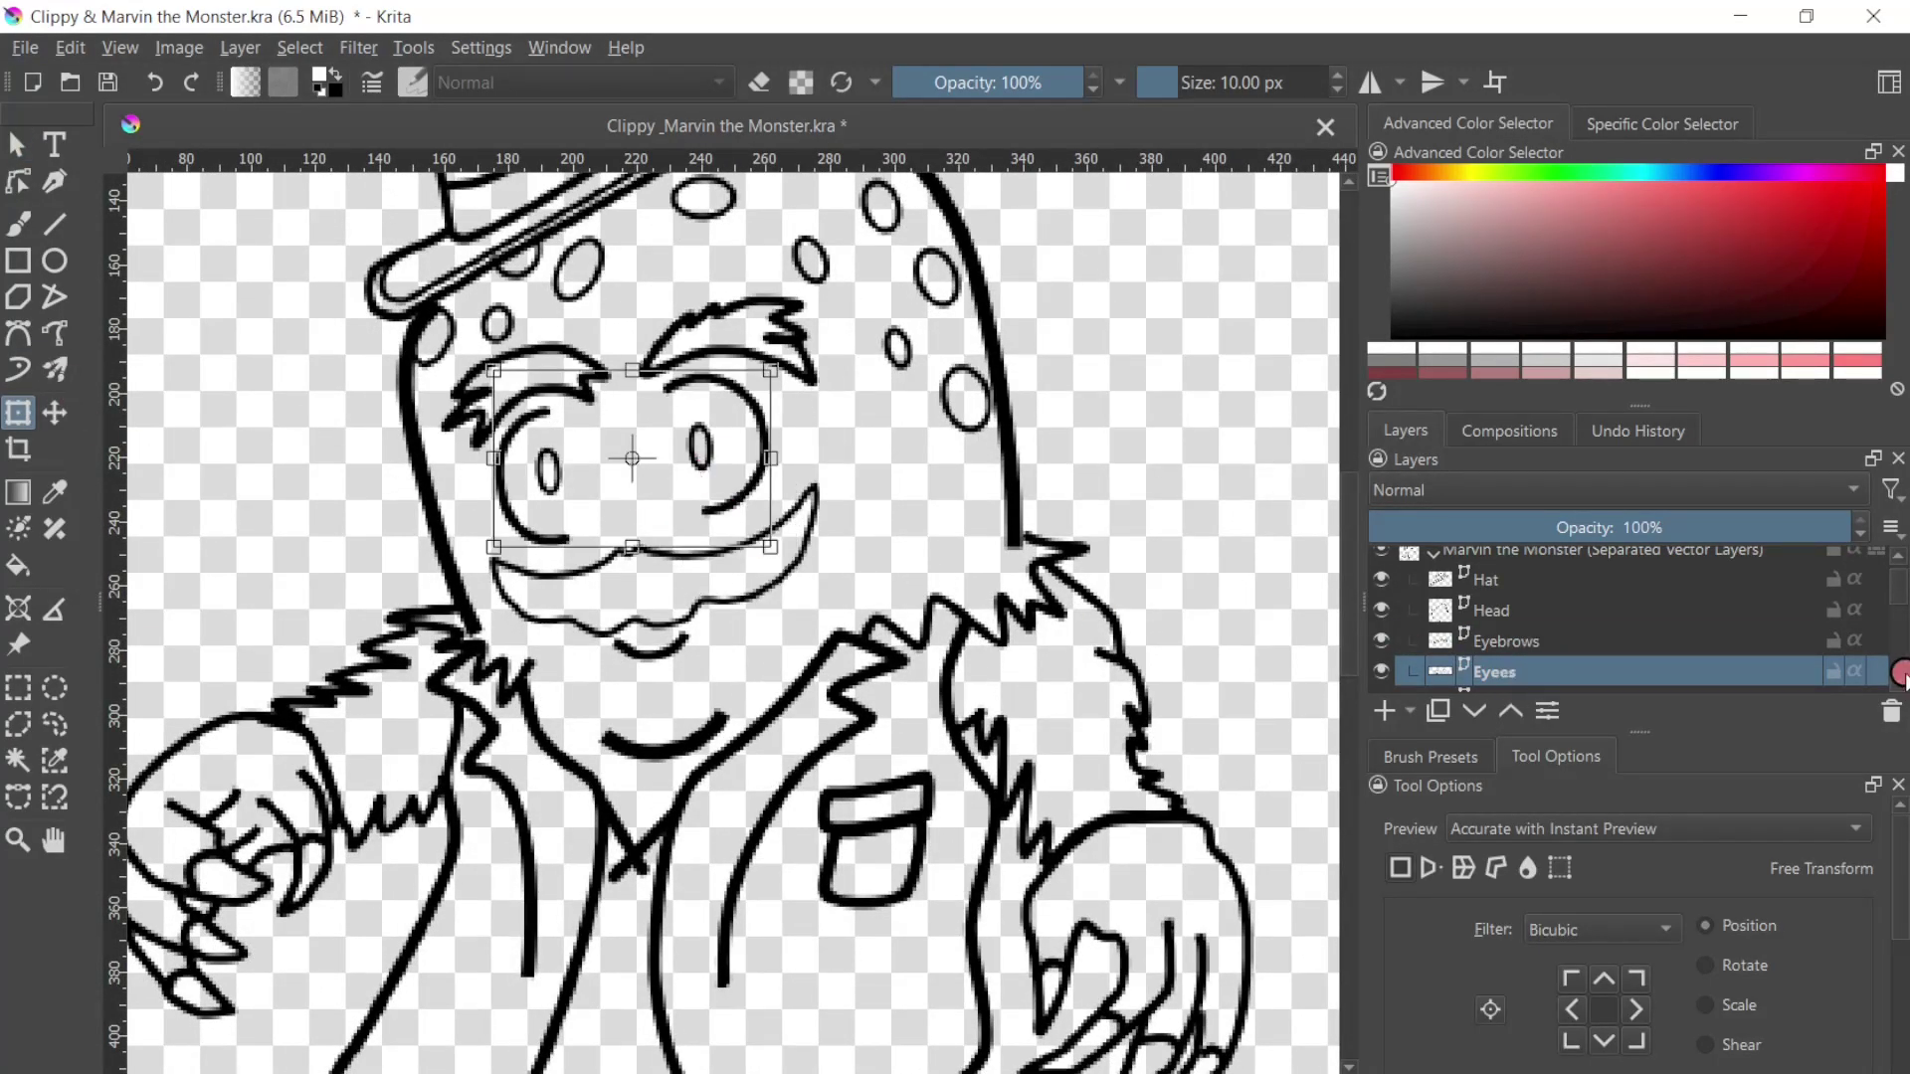
scroll(1840, 687, "down", 2)
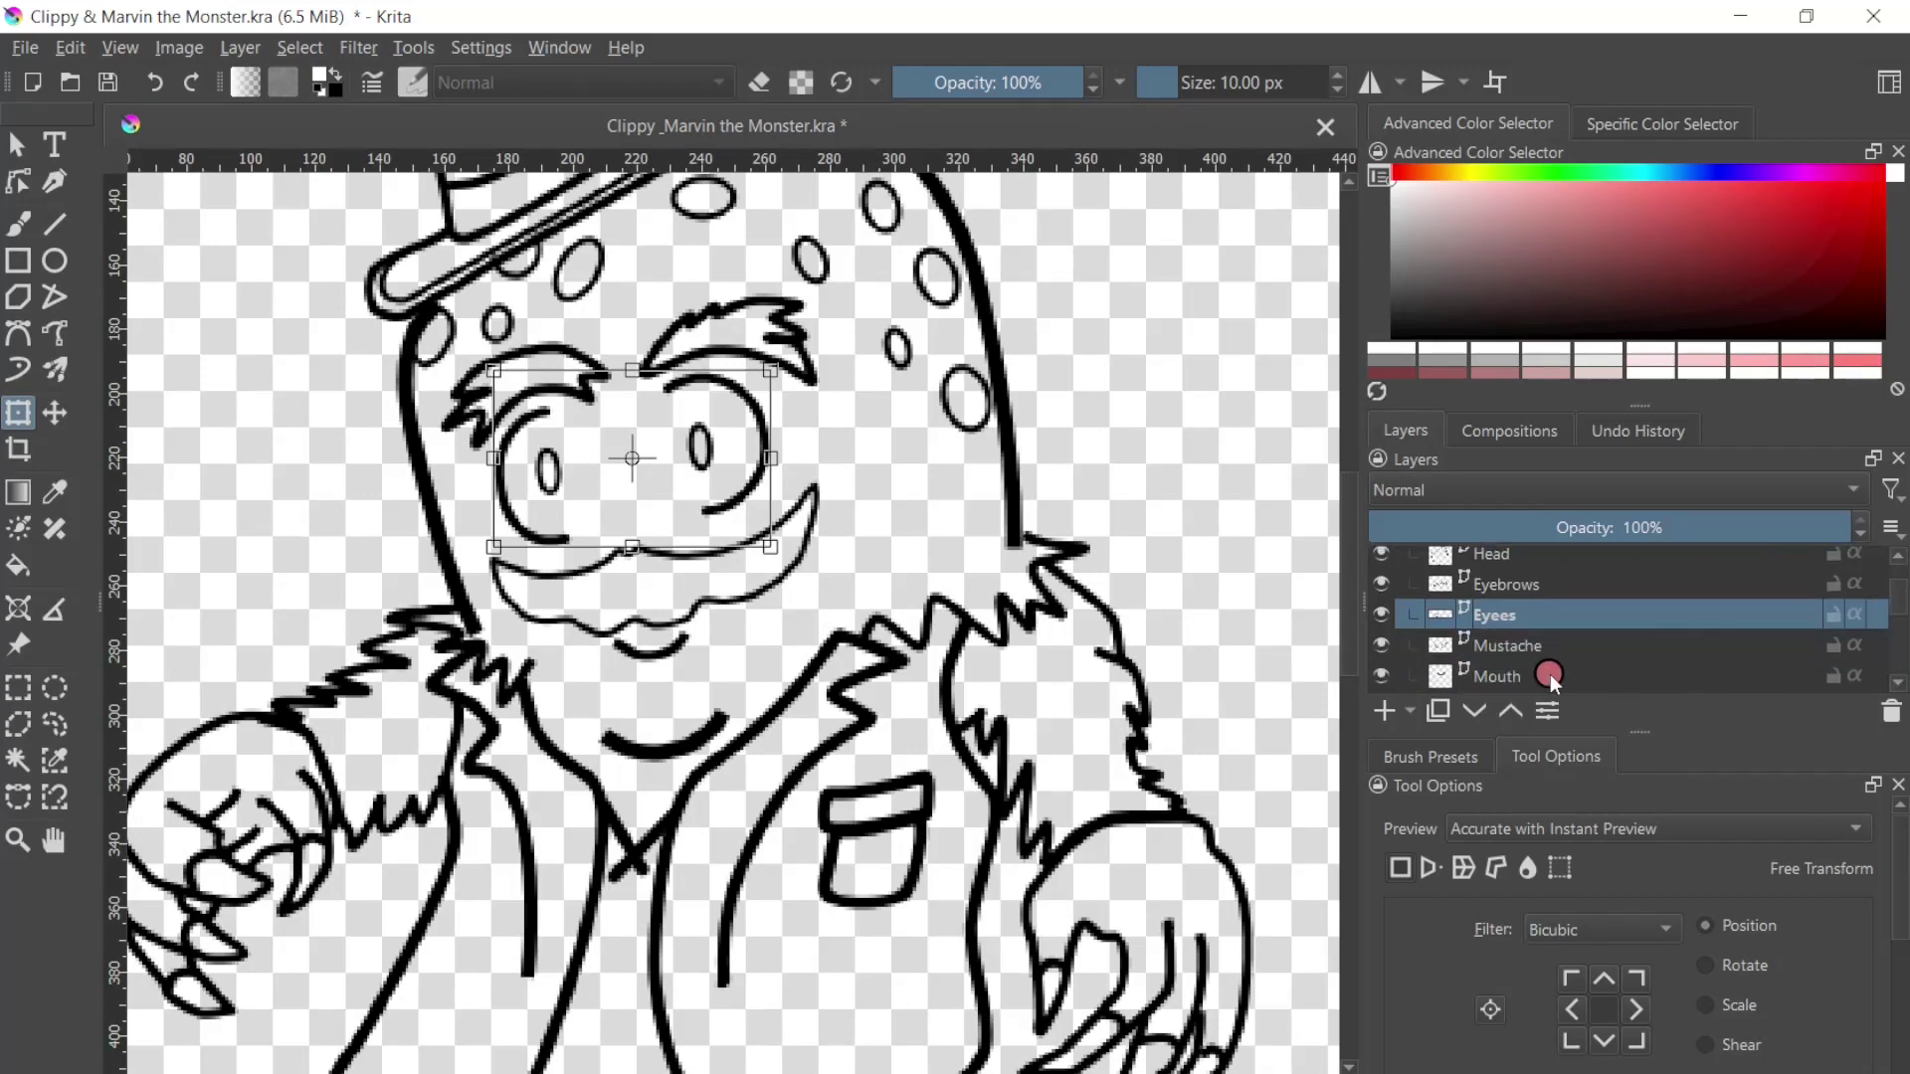
left_click(1536, 655)
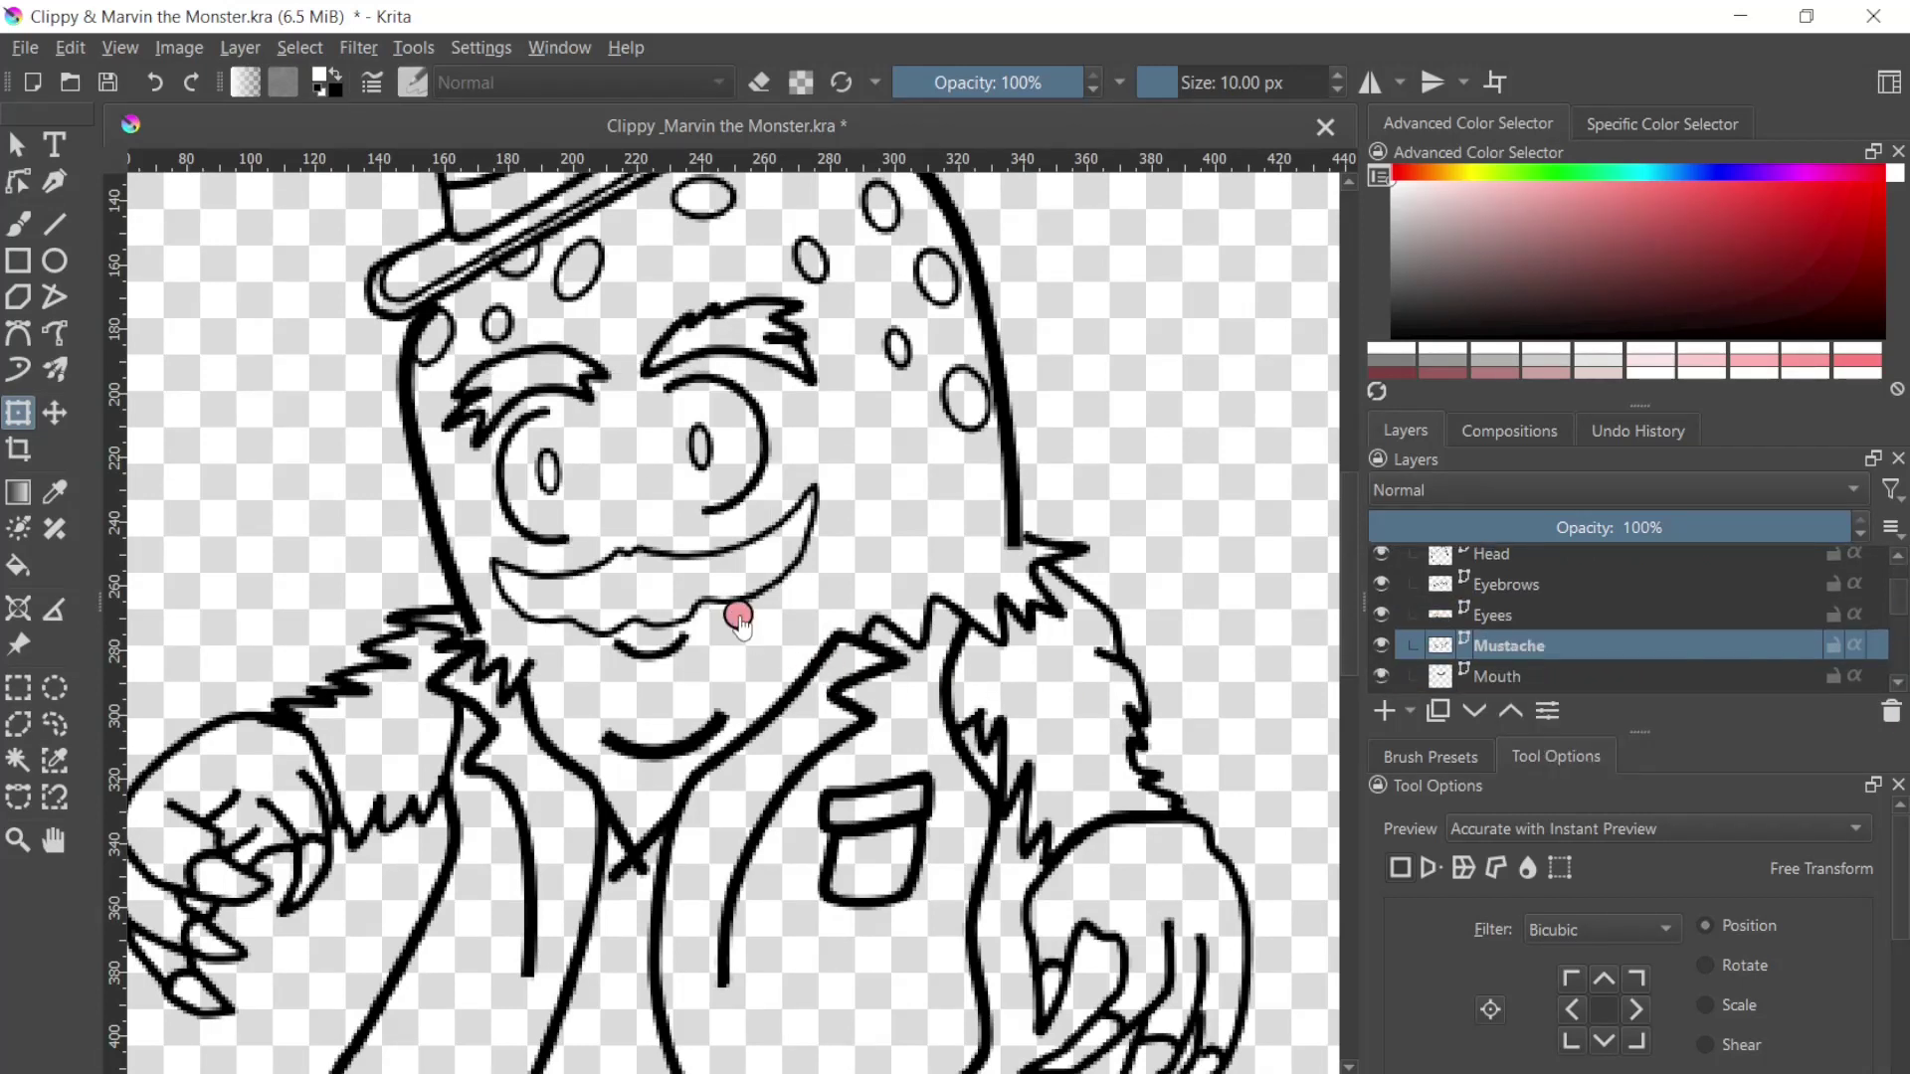
Step: Move the chin line in the Head layer straight up to Y 297 px and deselect it
left_click(1482, 547)
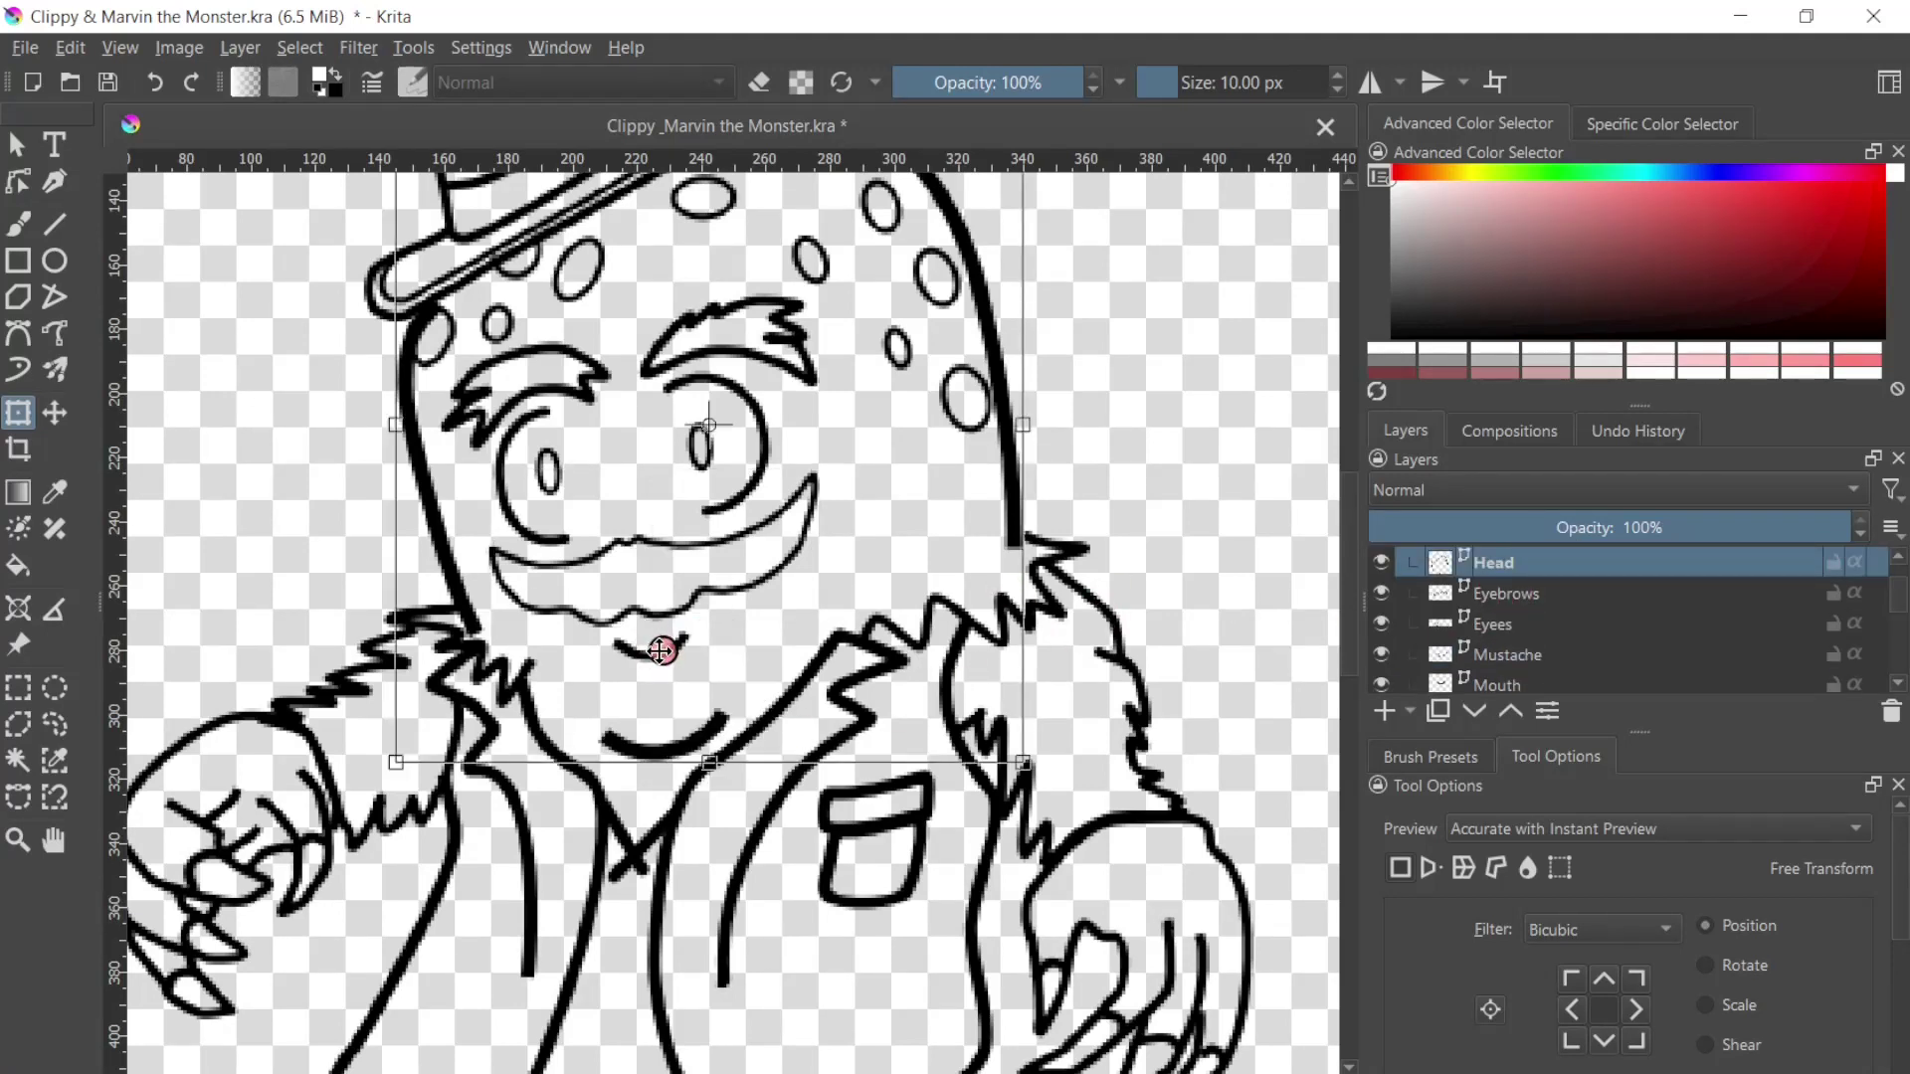
double_click(641, 744)
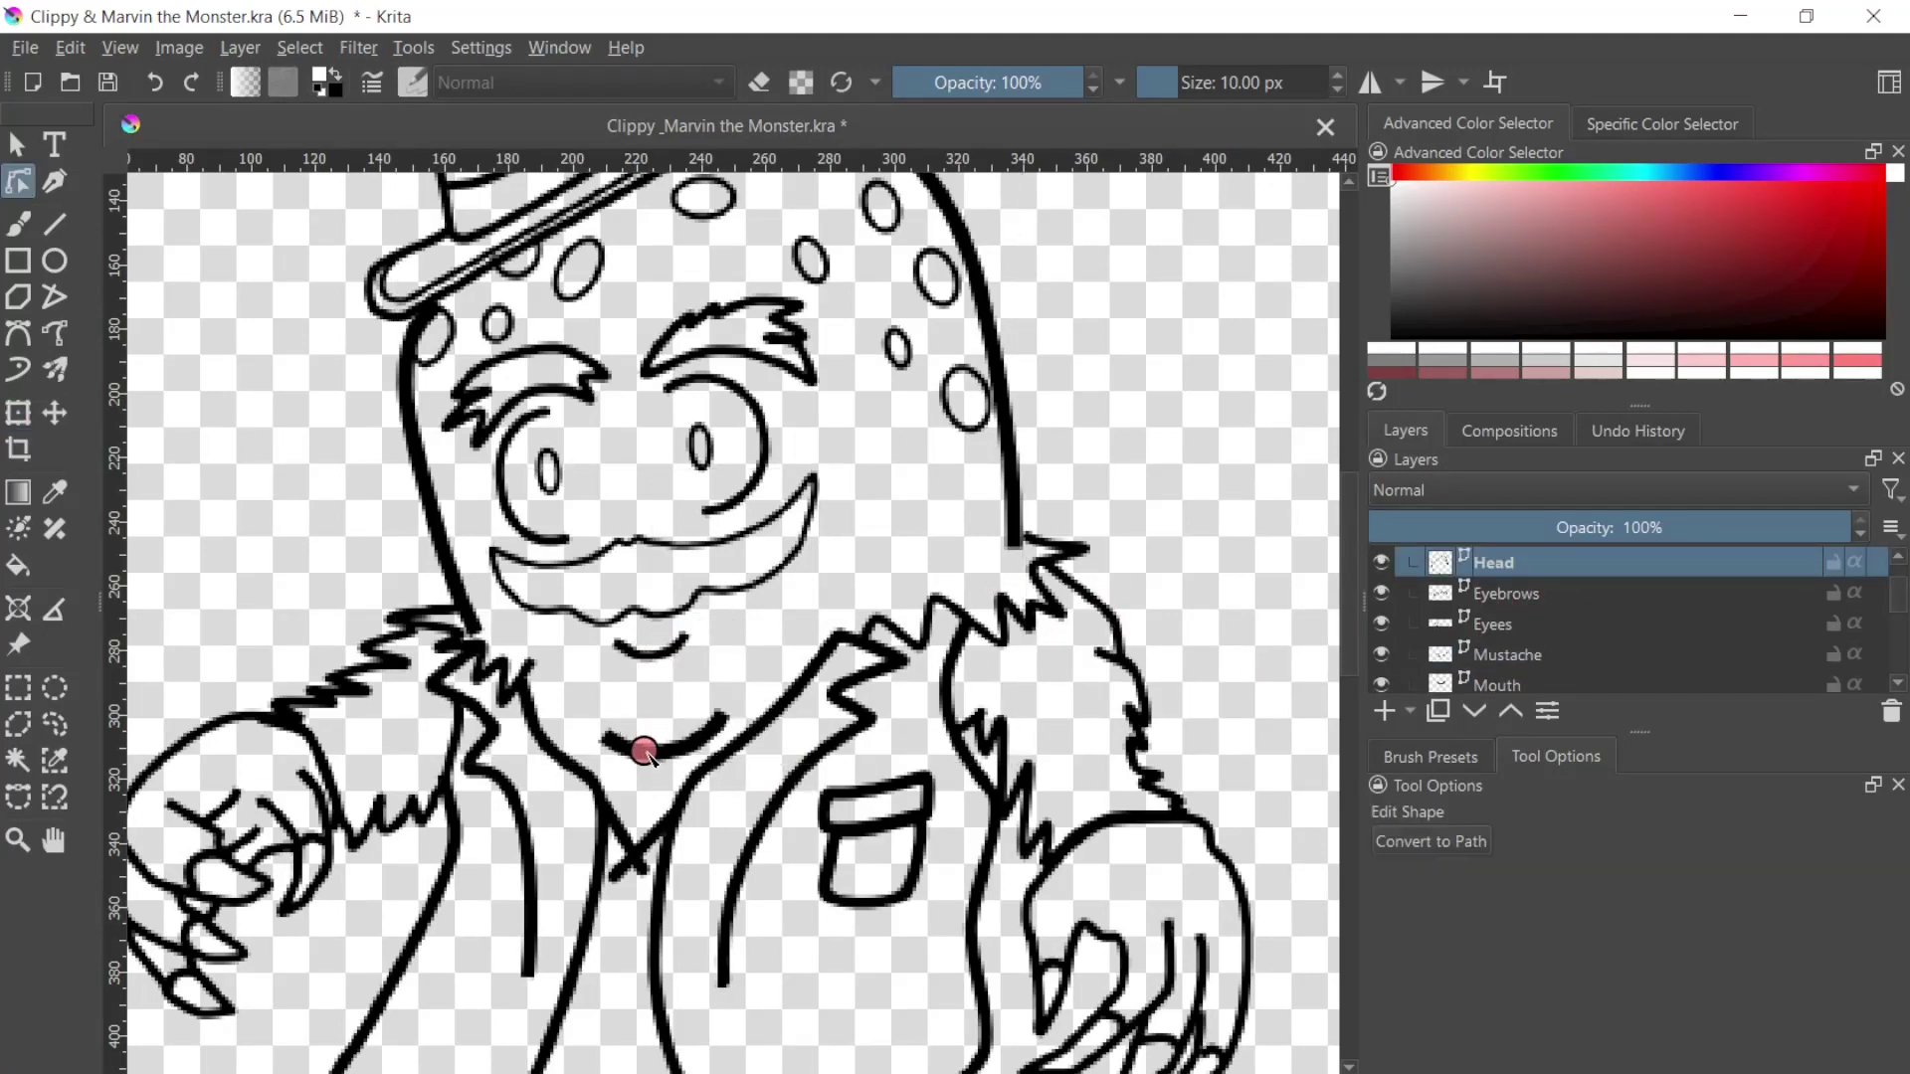
left_click(645, 752)
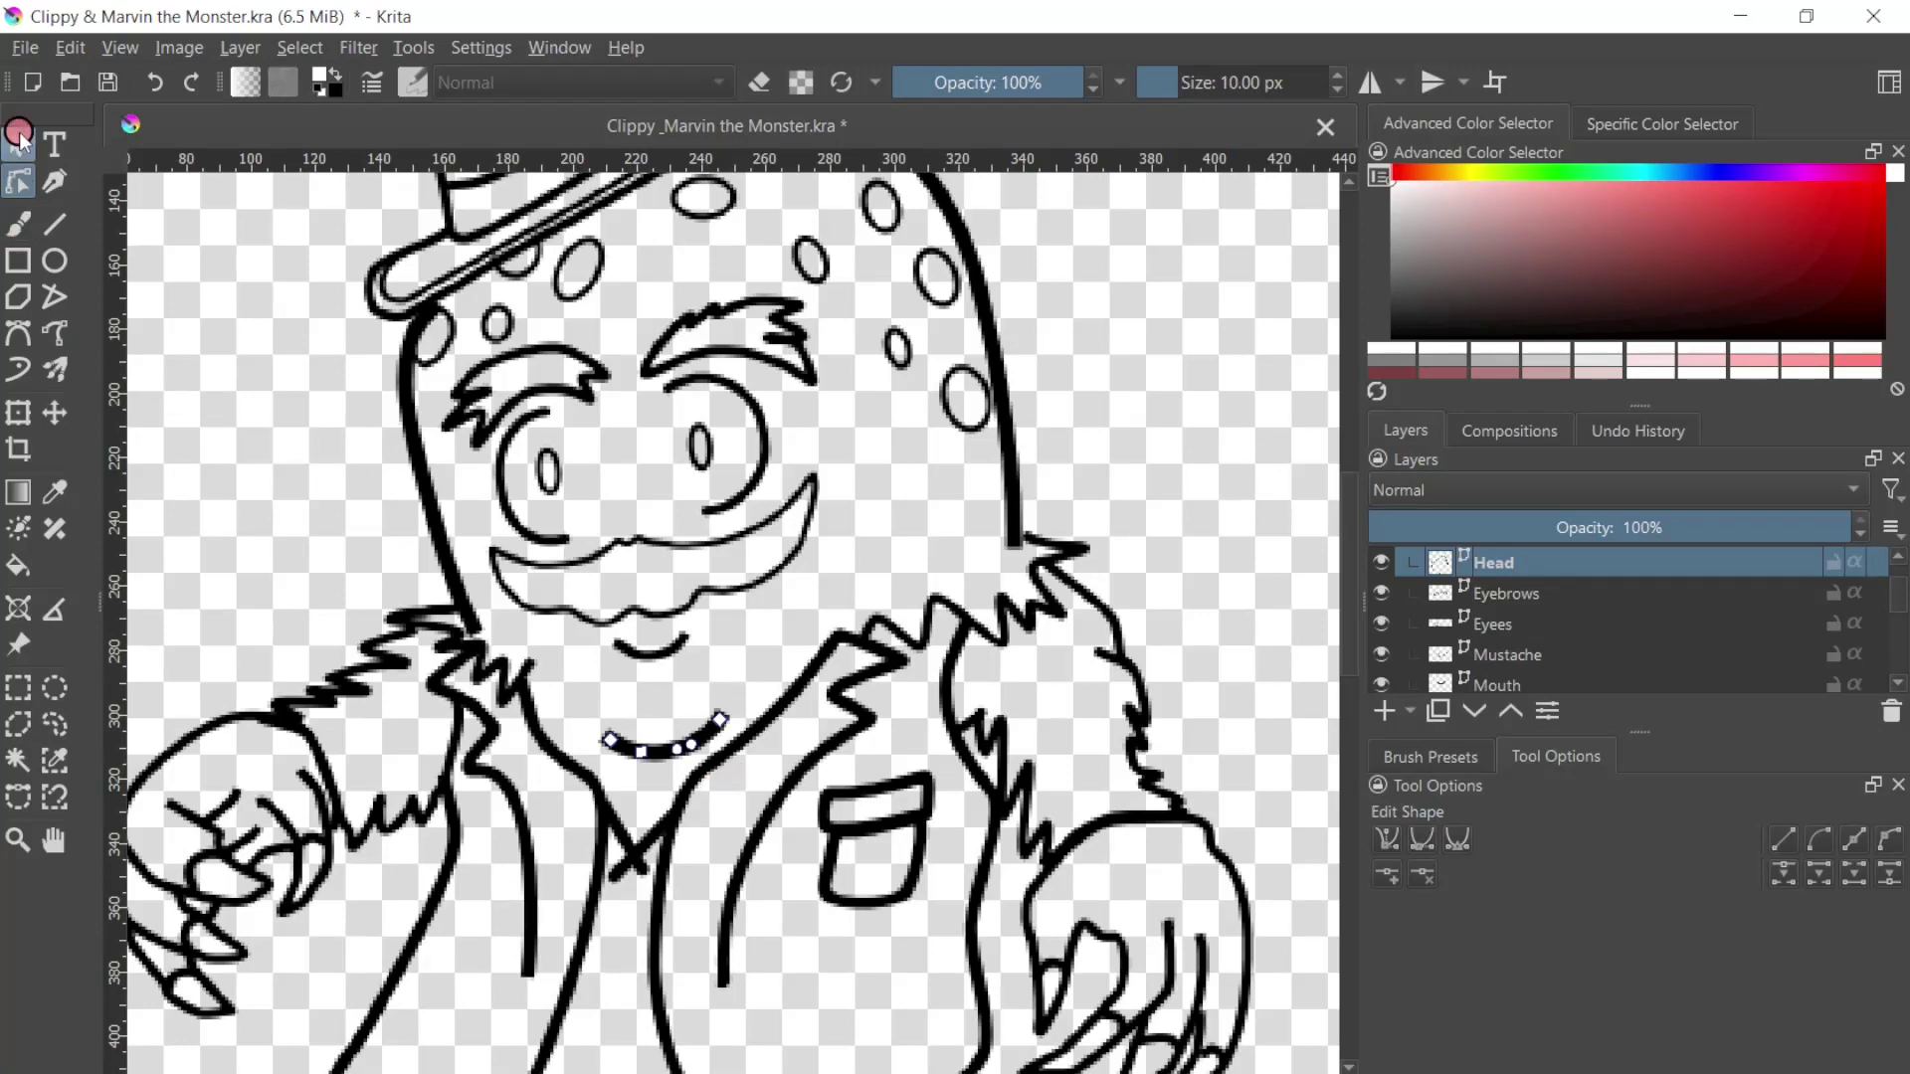
left_click(17, 145)
left_click(661, 738)
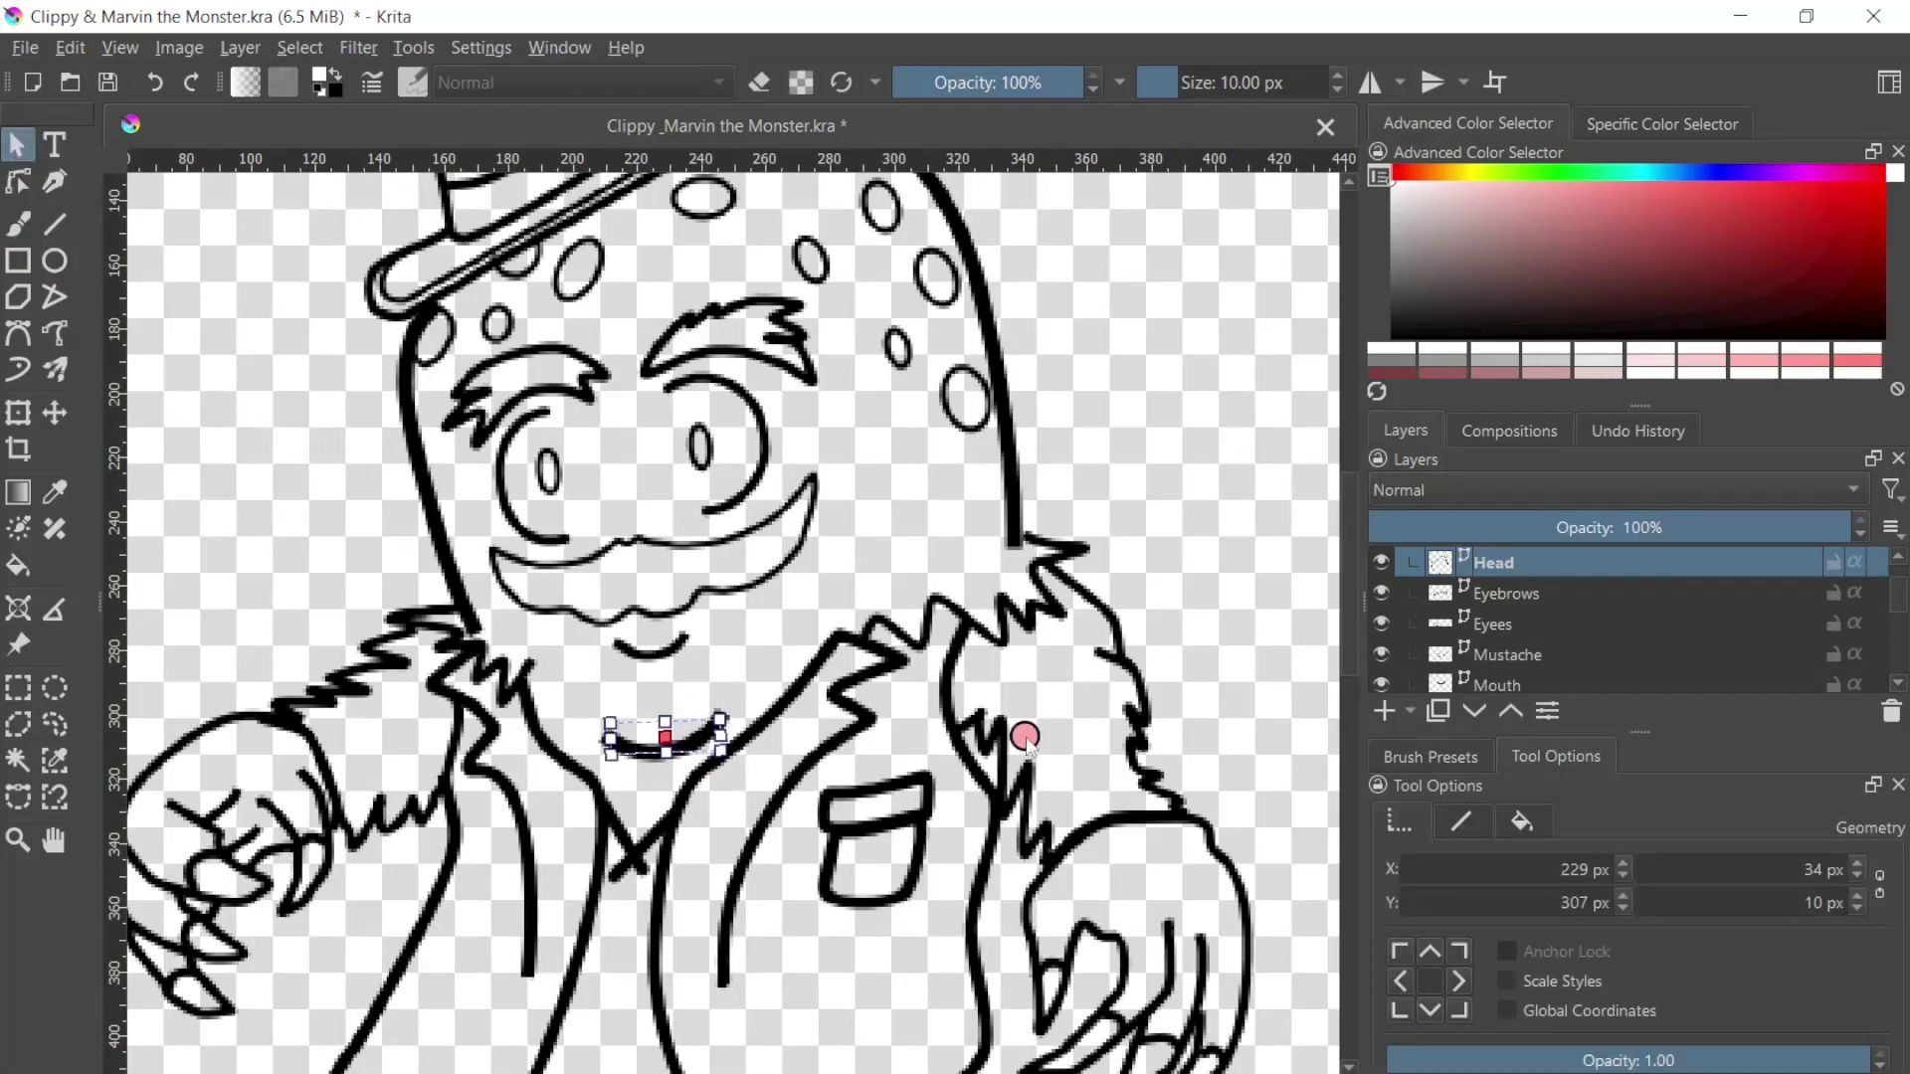
left_click(700, 733)
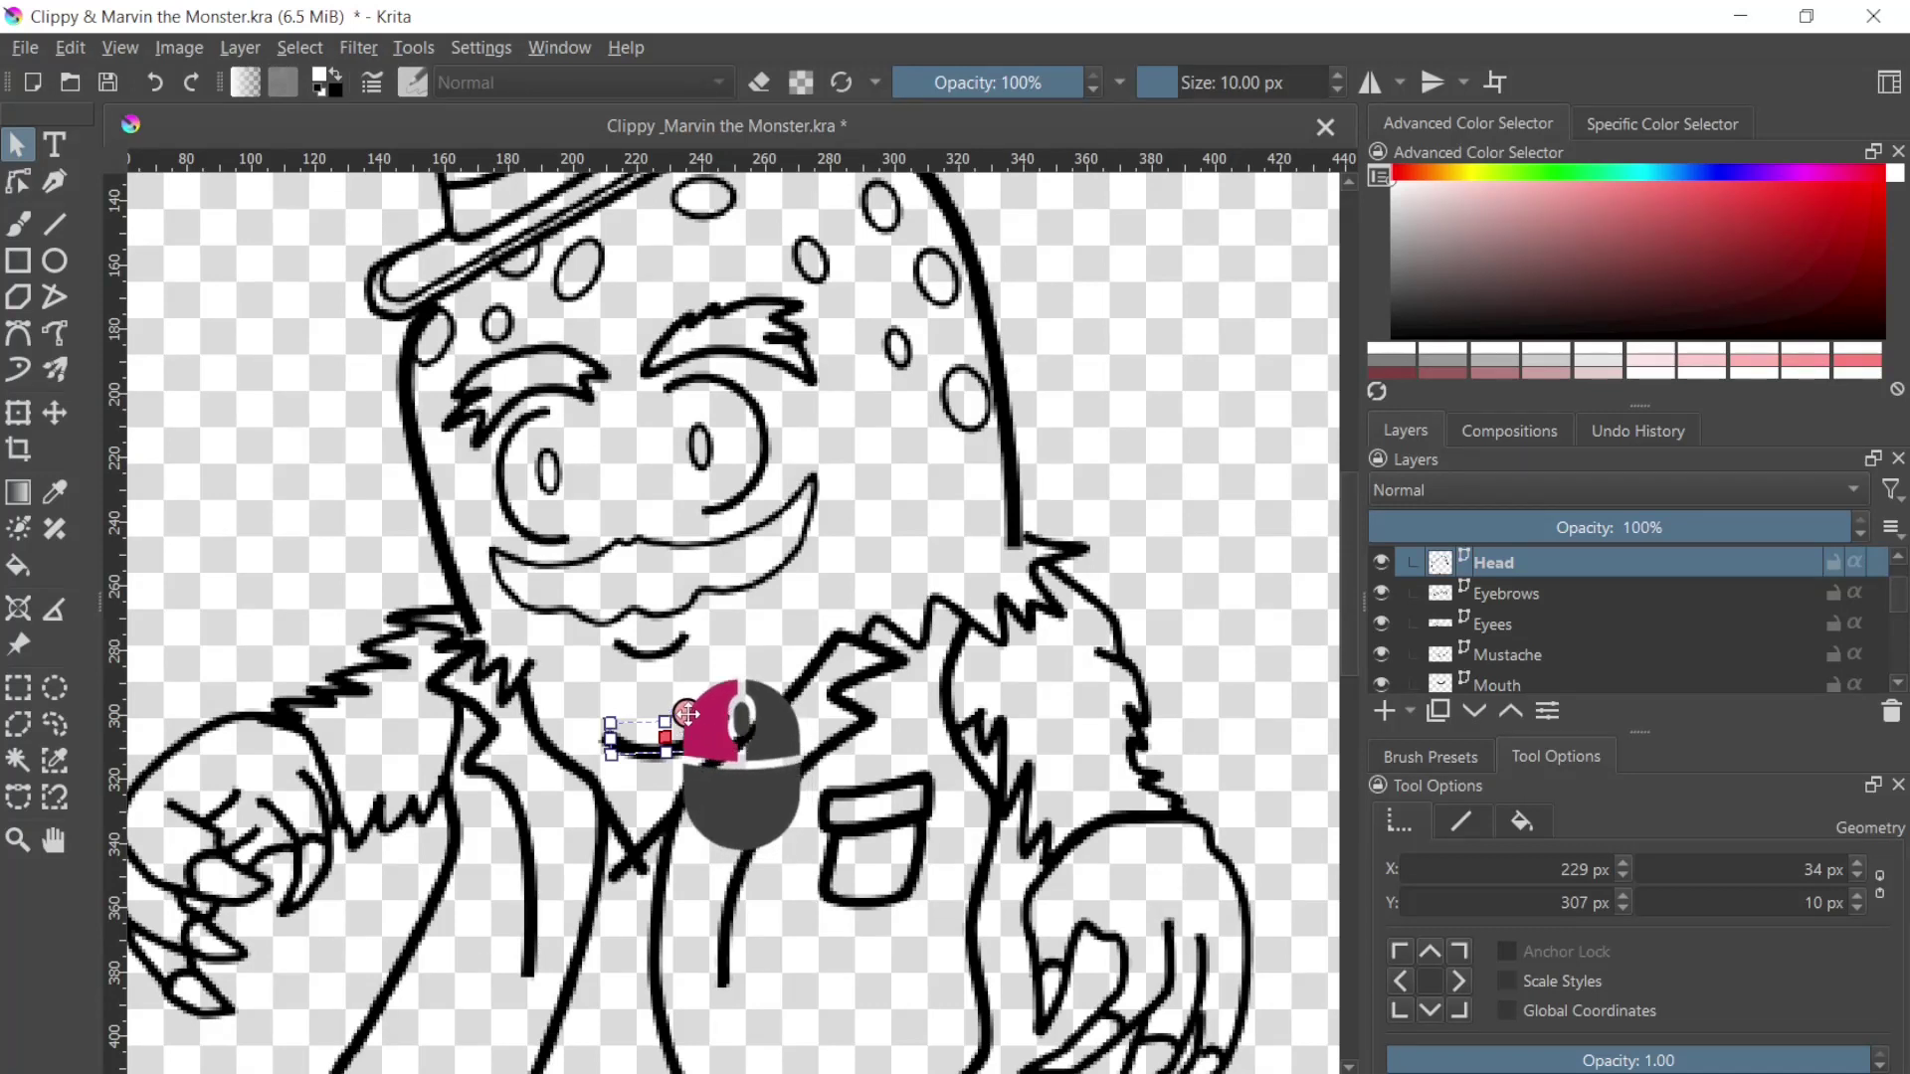
left_click_drag(686, 745, 683, 714)
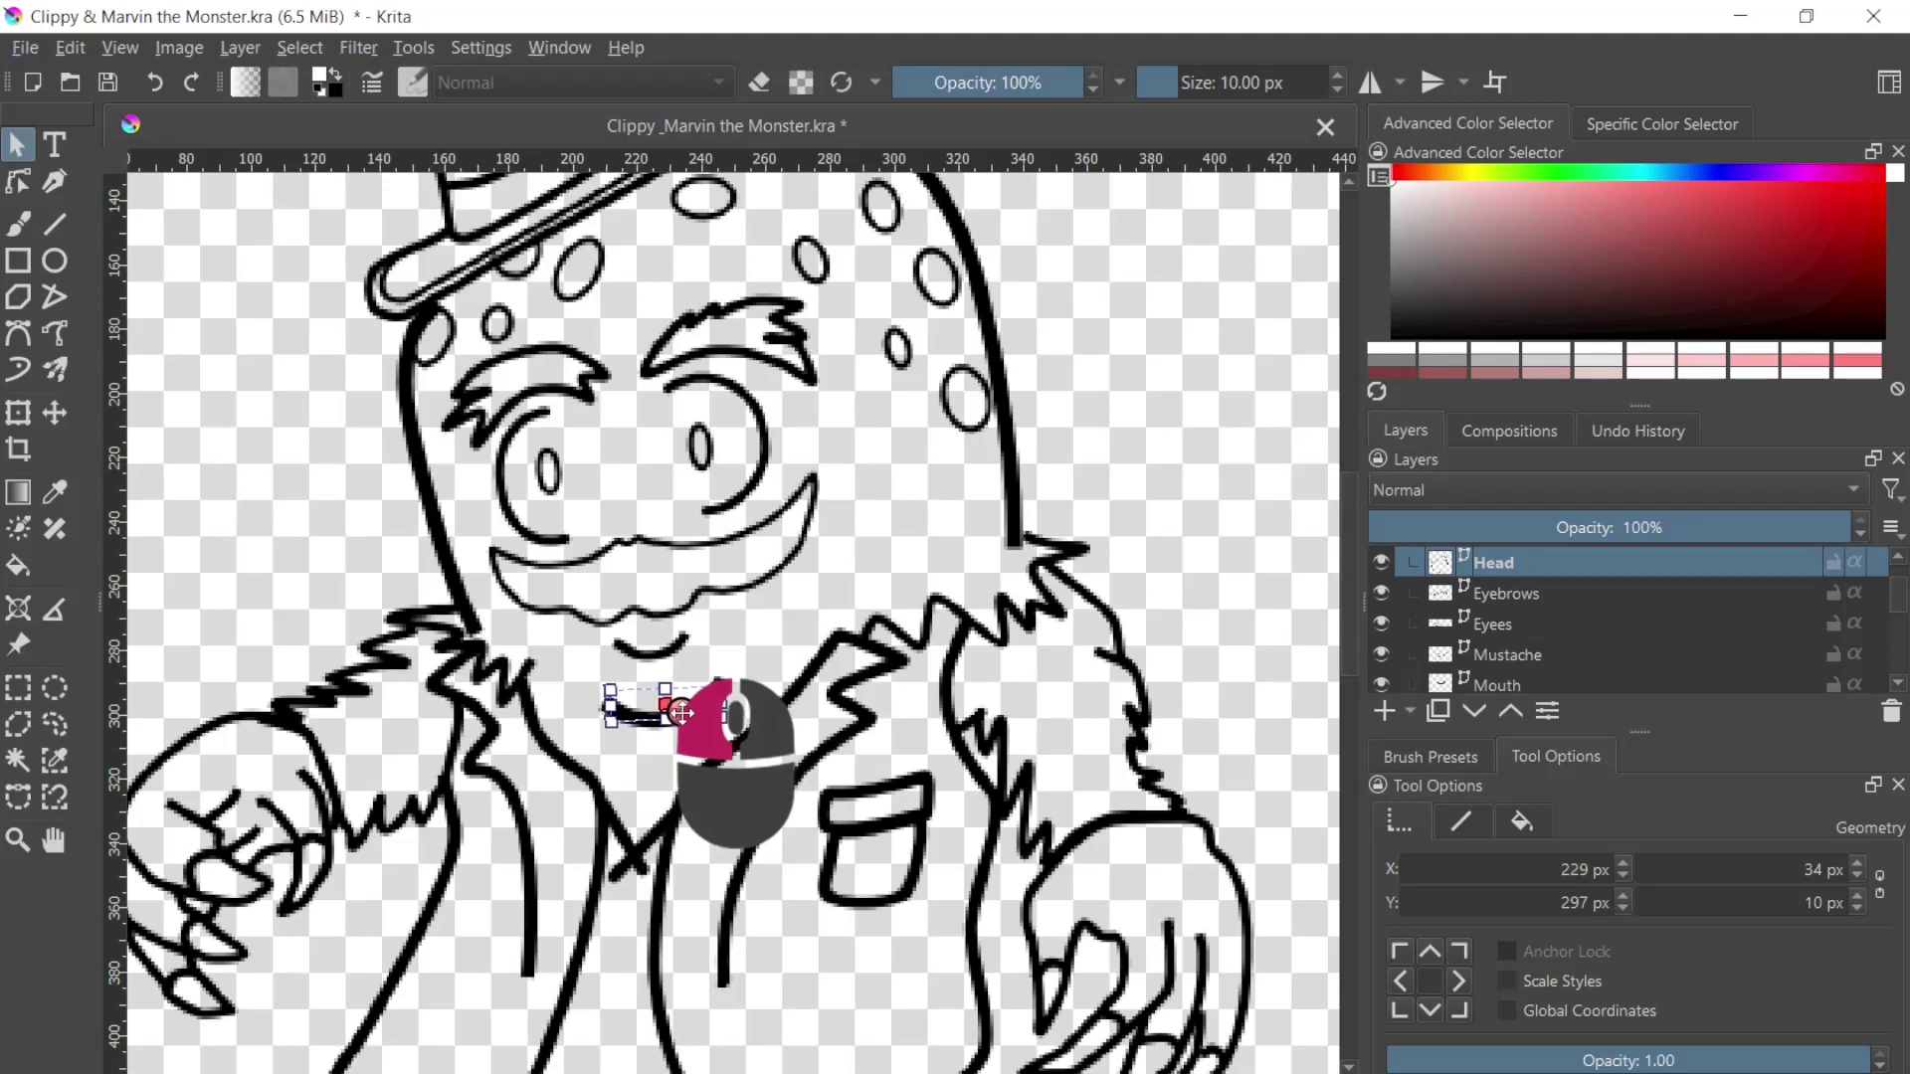
scroll(900, 925, "down", 5)
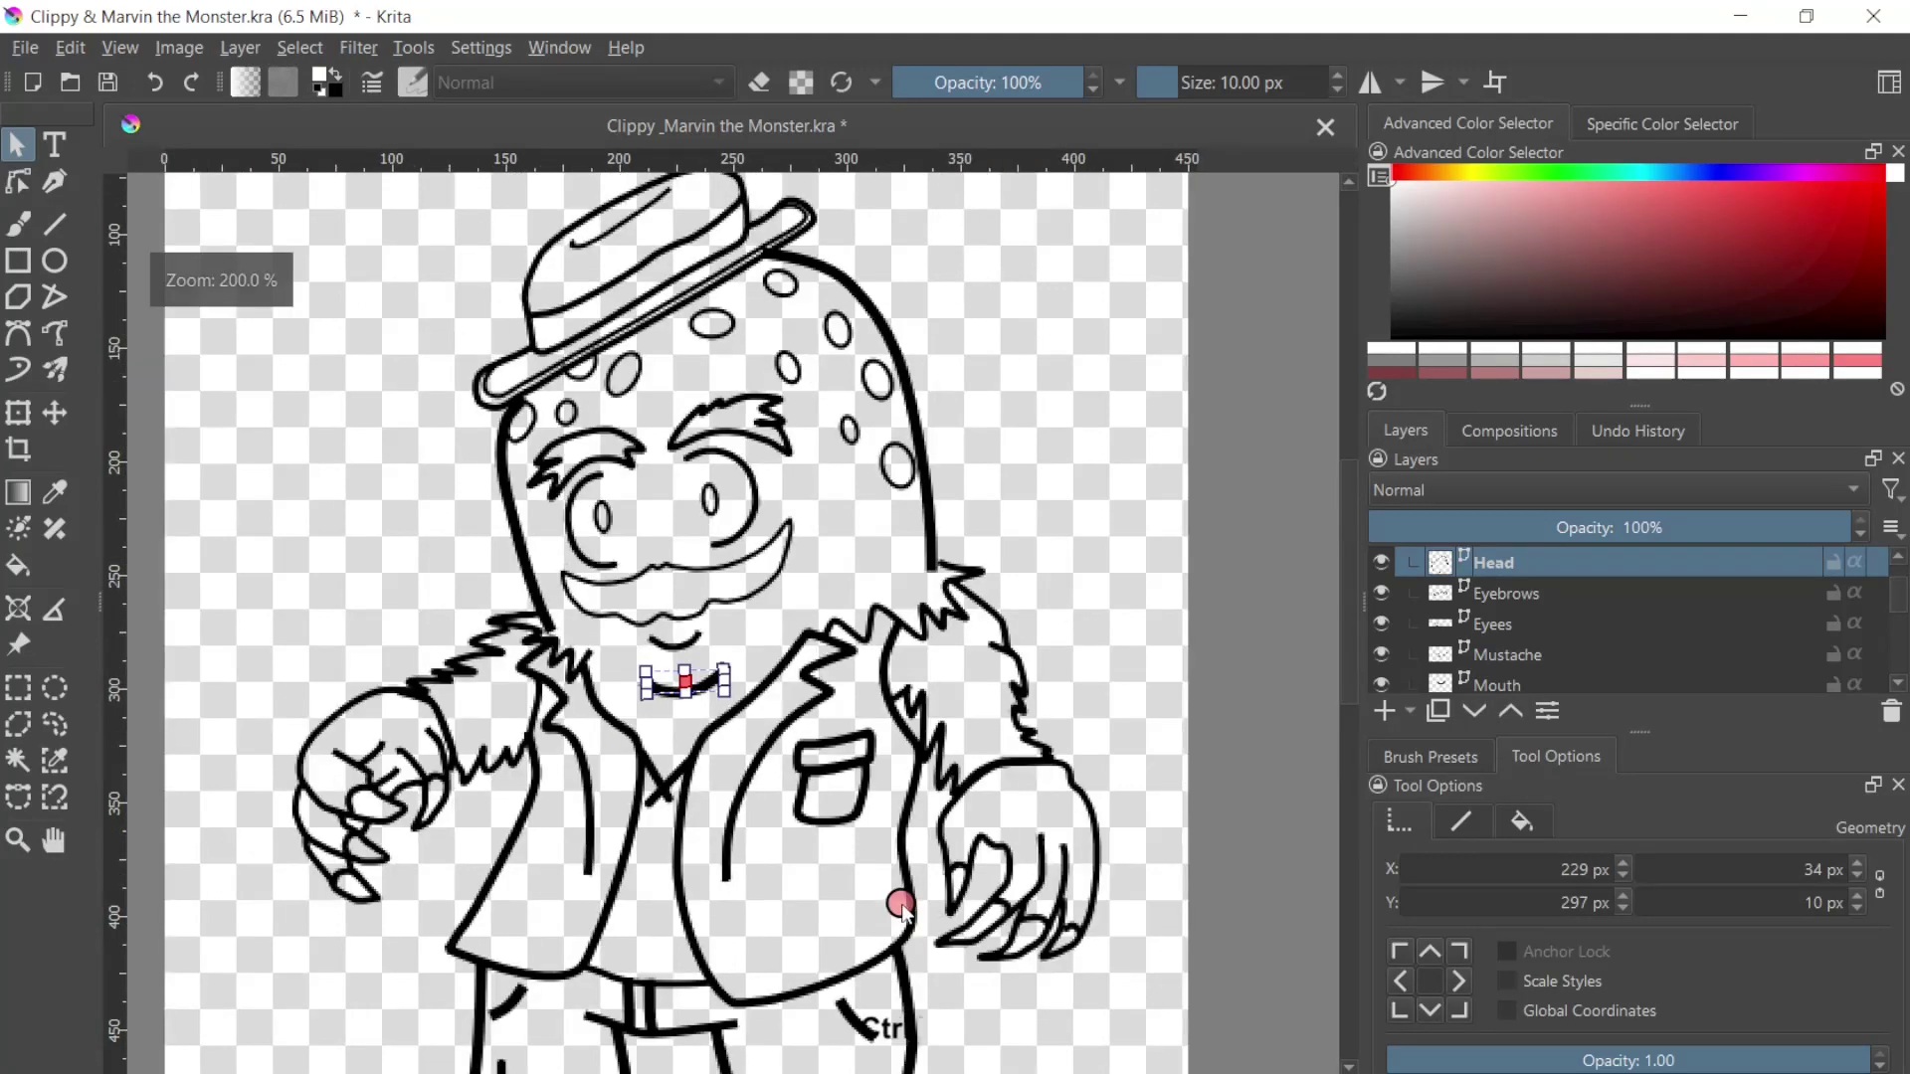
left_click_drag(22, 161, 12, 187)
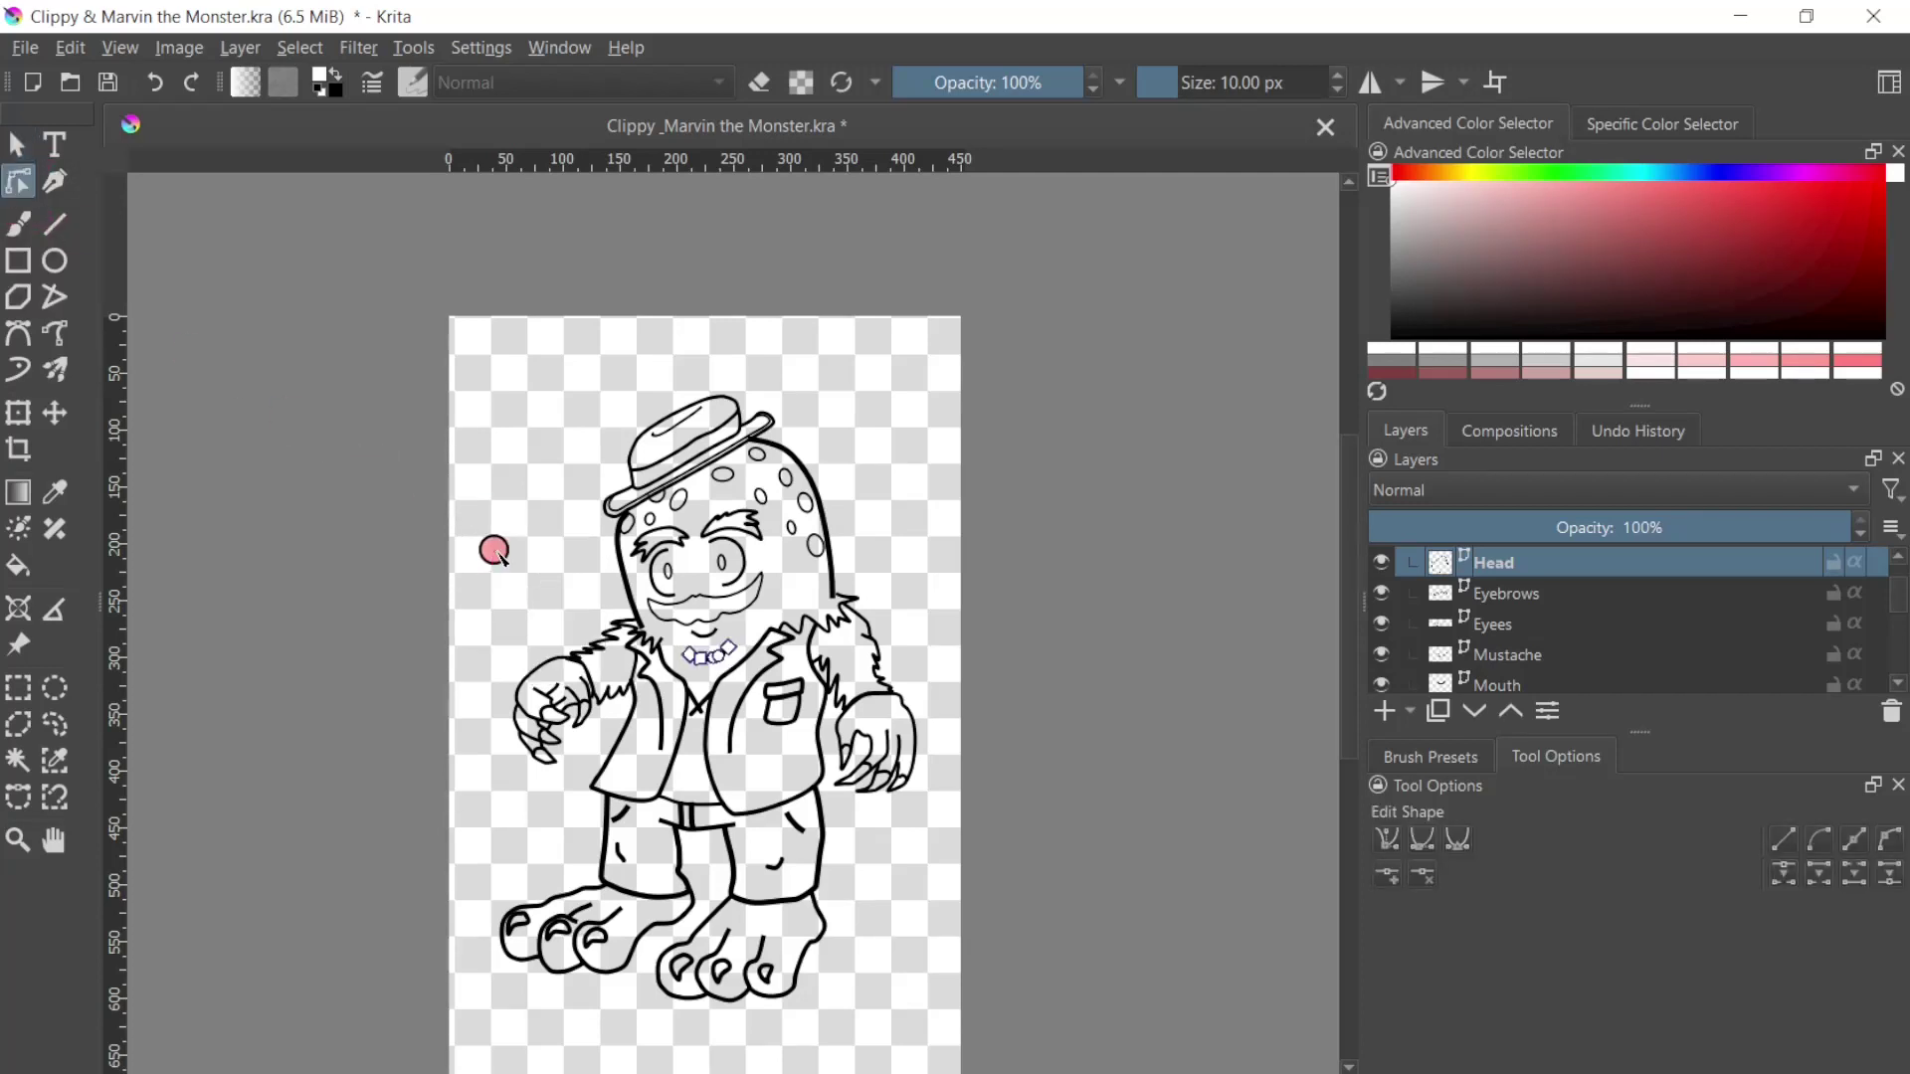
left_click(17, 145)
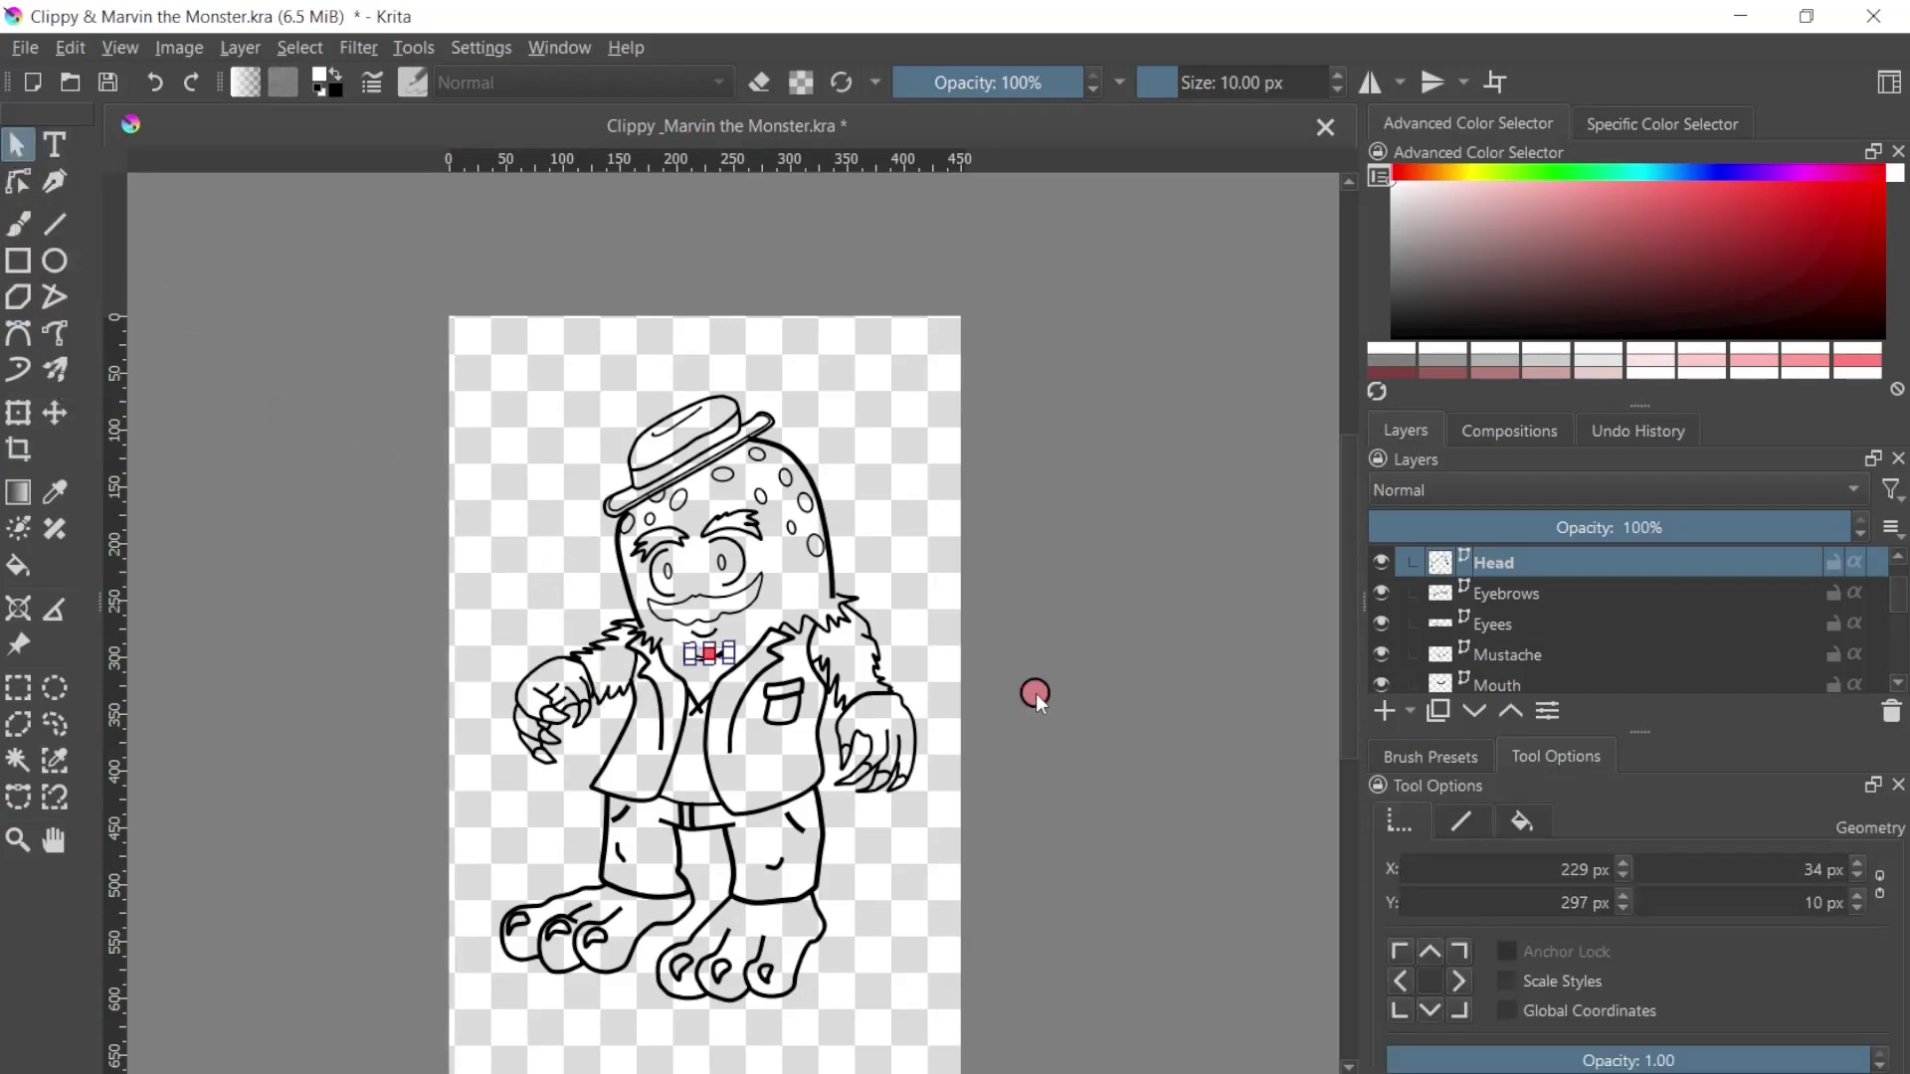
left_click(1034, 697)
Step: Save a copy of the posed drawing in the Marvin the Monster folder under the name Sc-1
left_click_drag(850, 871, 877, 841)
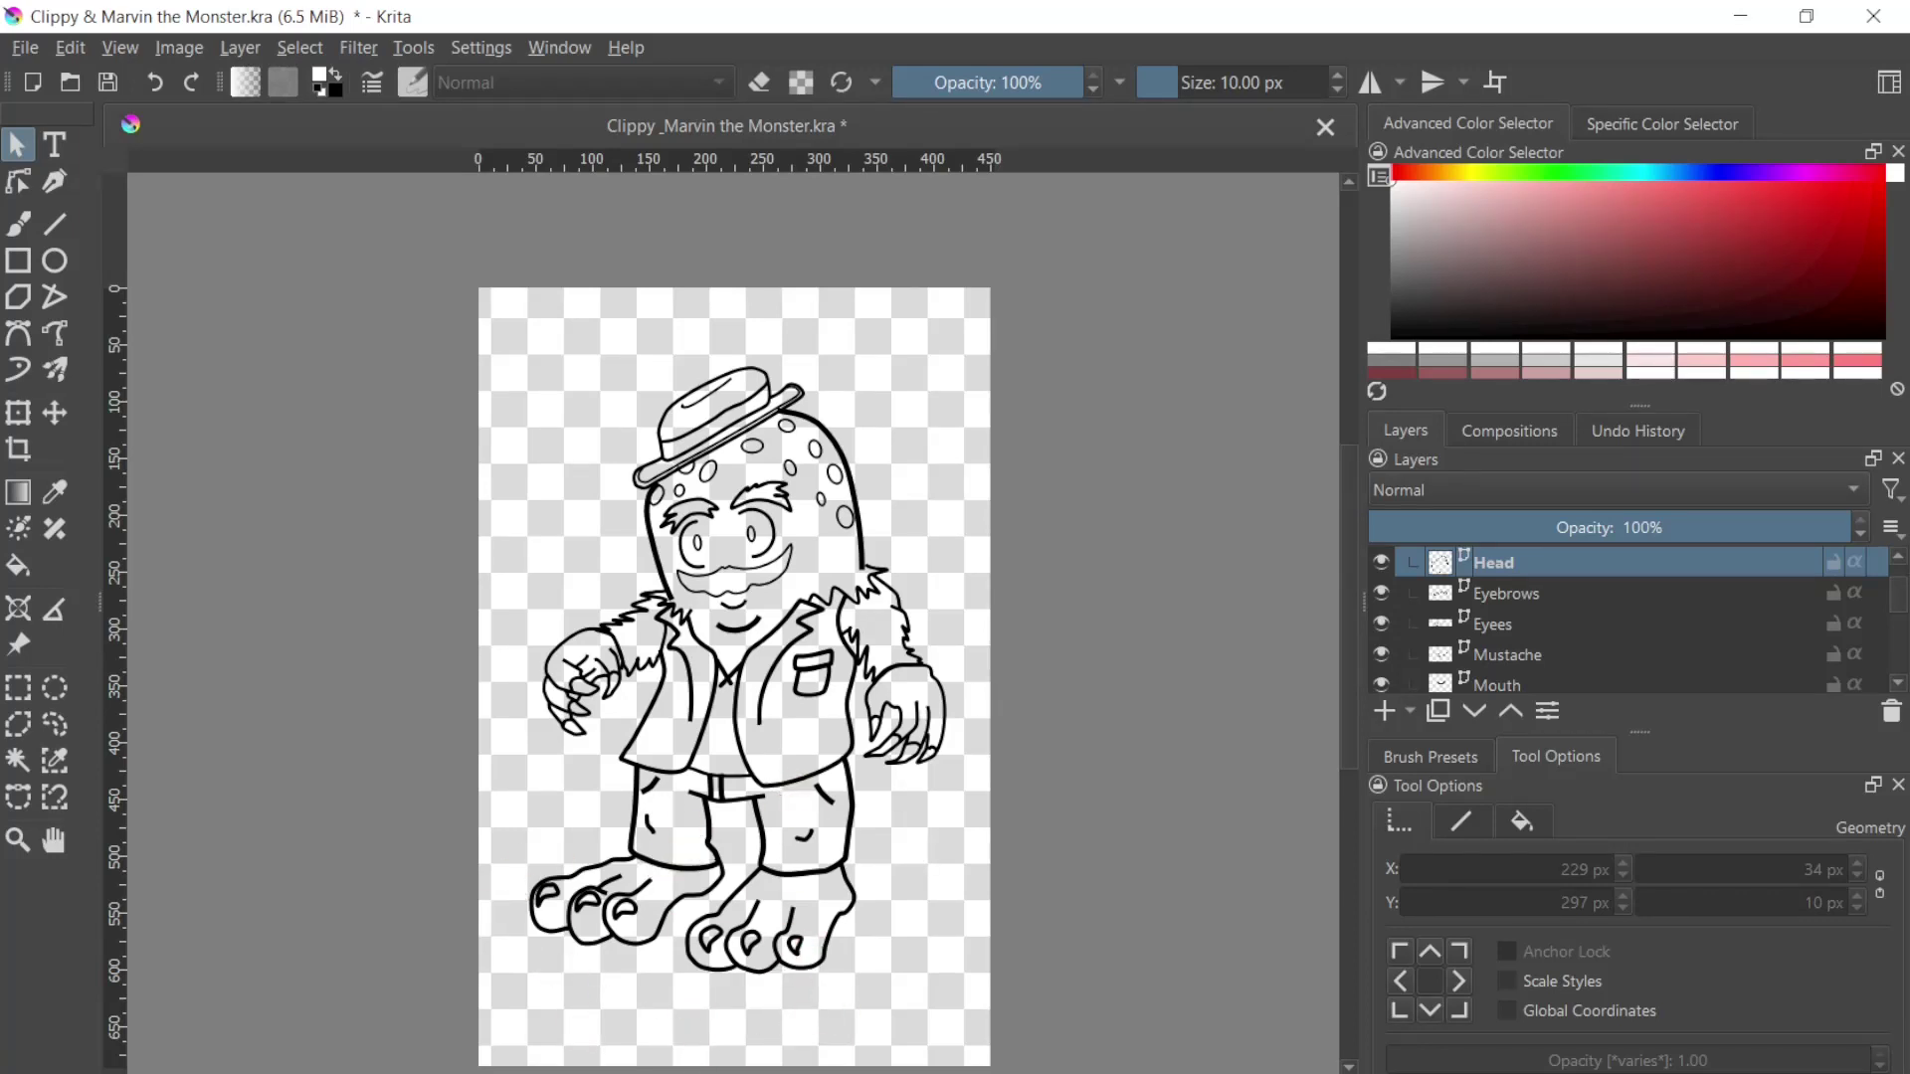
left_click(20, 51)
left_click(140, 217)
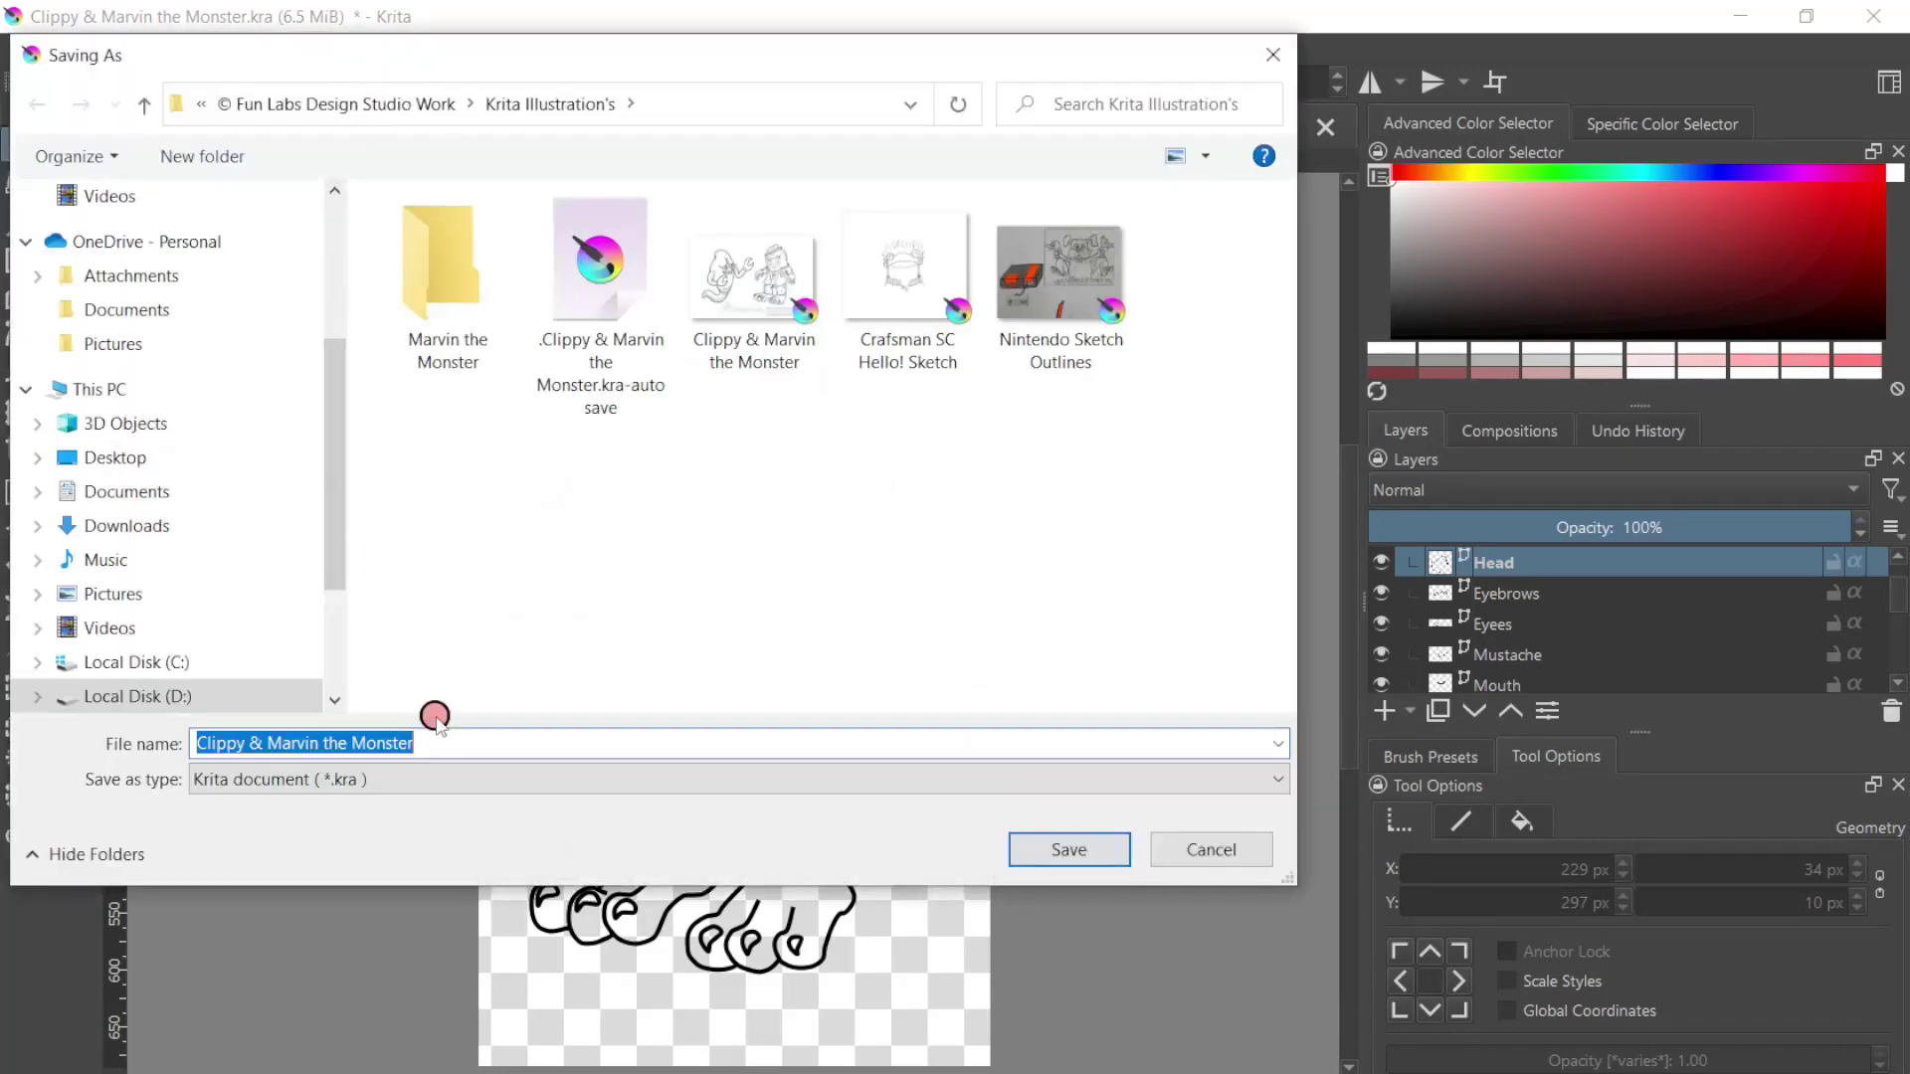
double_click(483, 328)
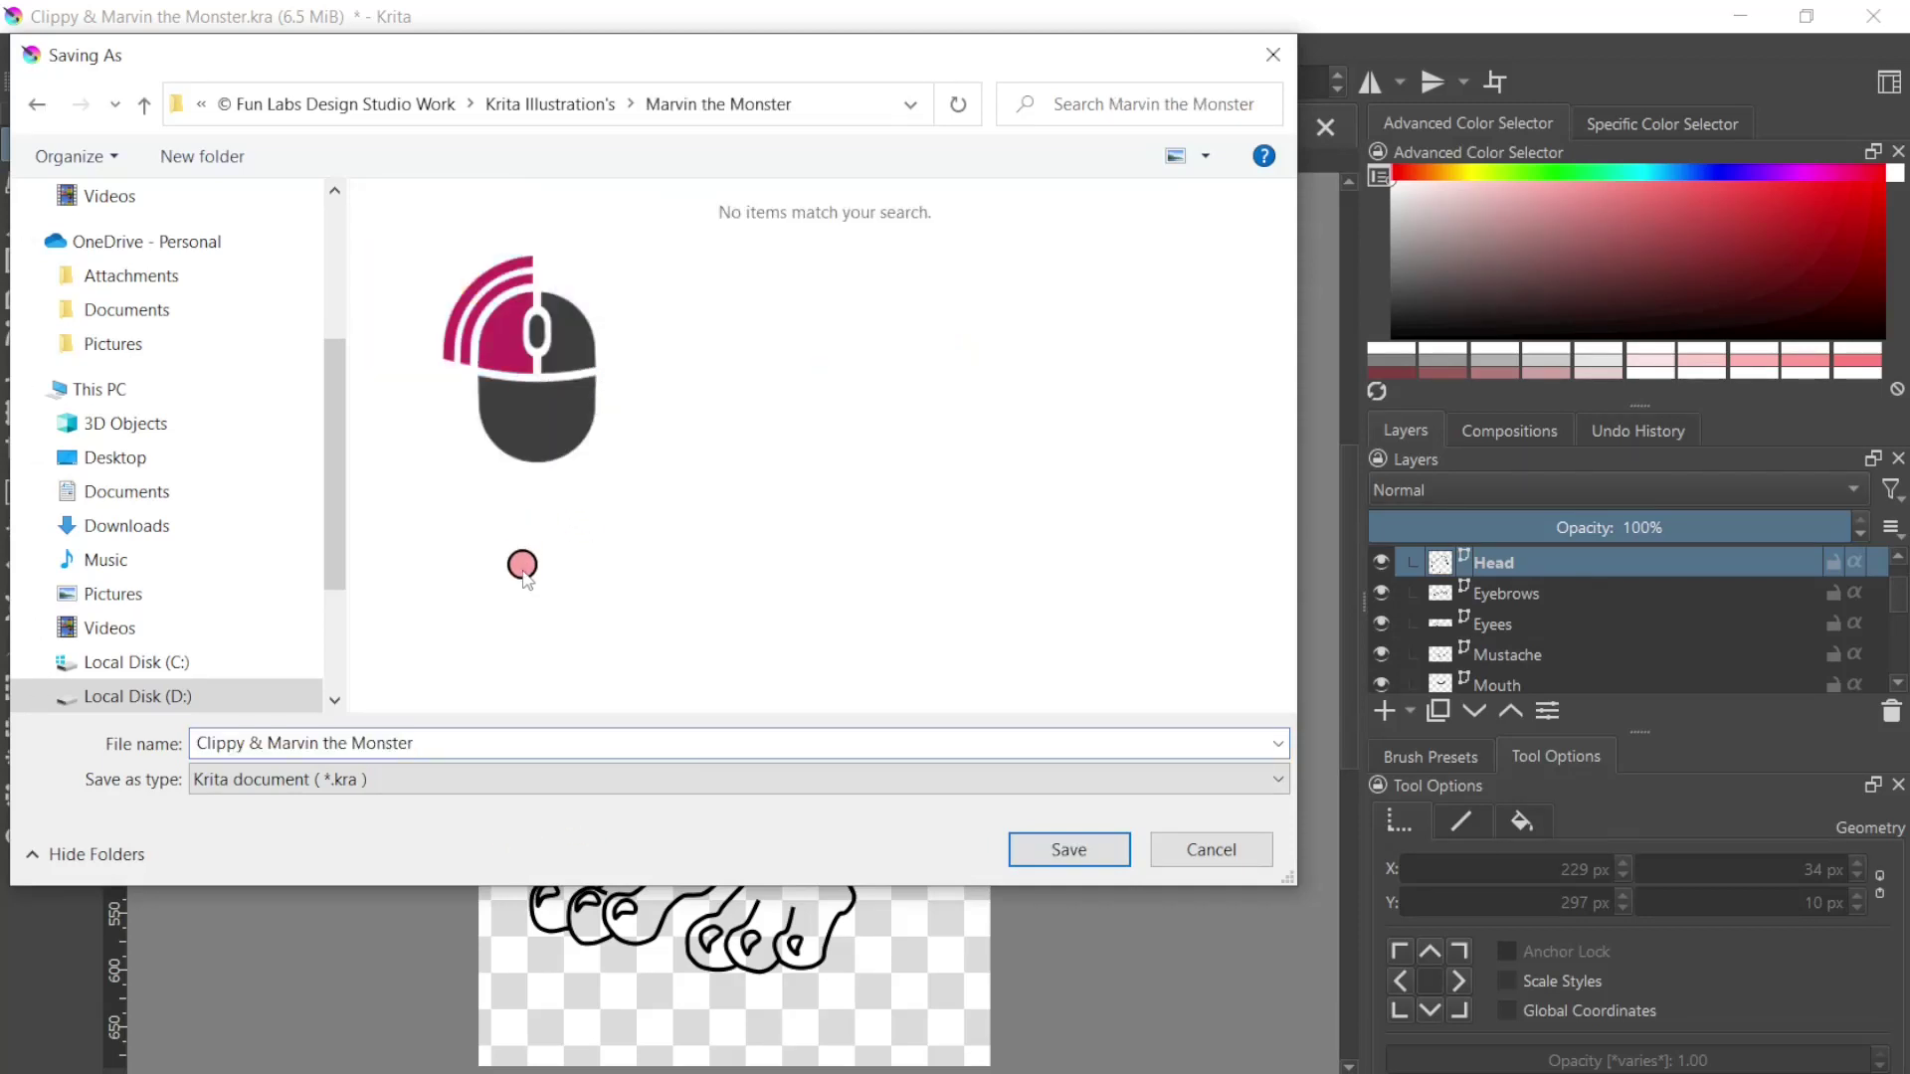
left_click(270, 744)
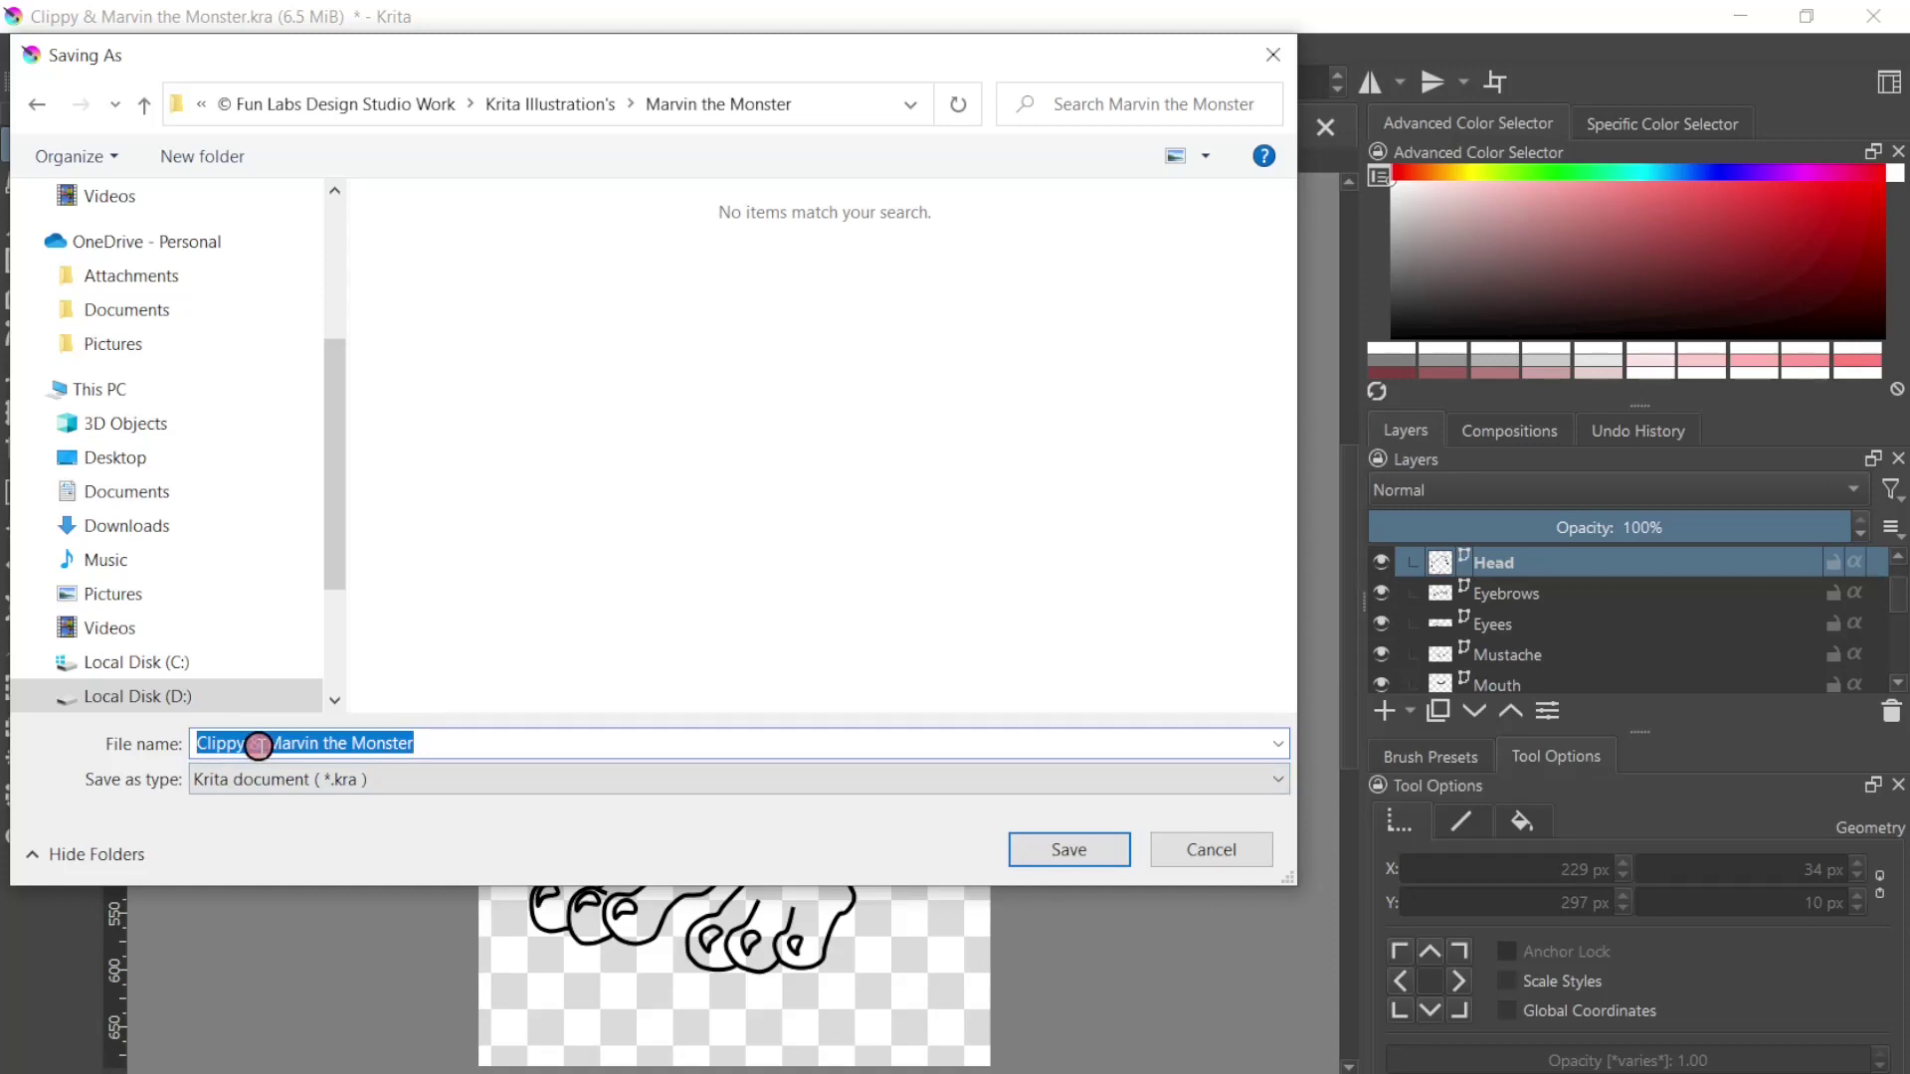
left_click(258, 745)
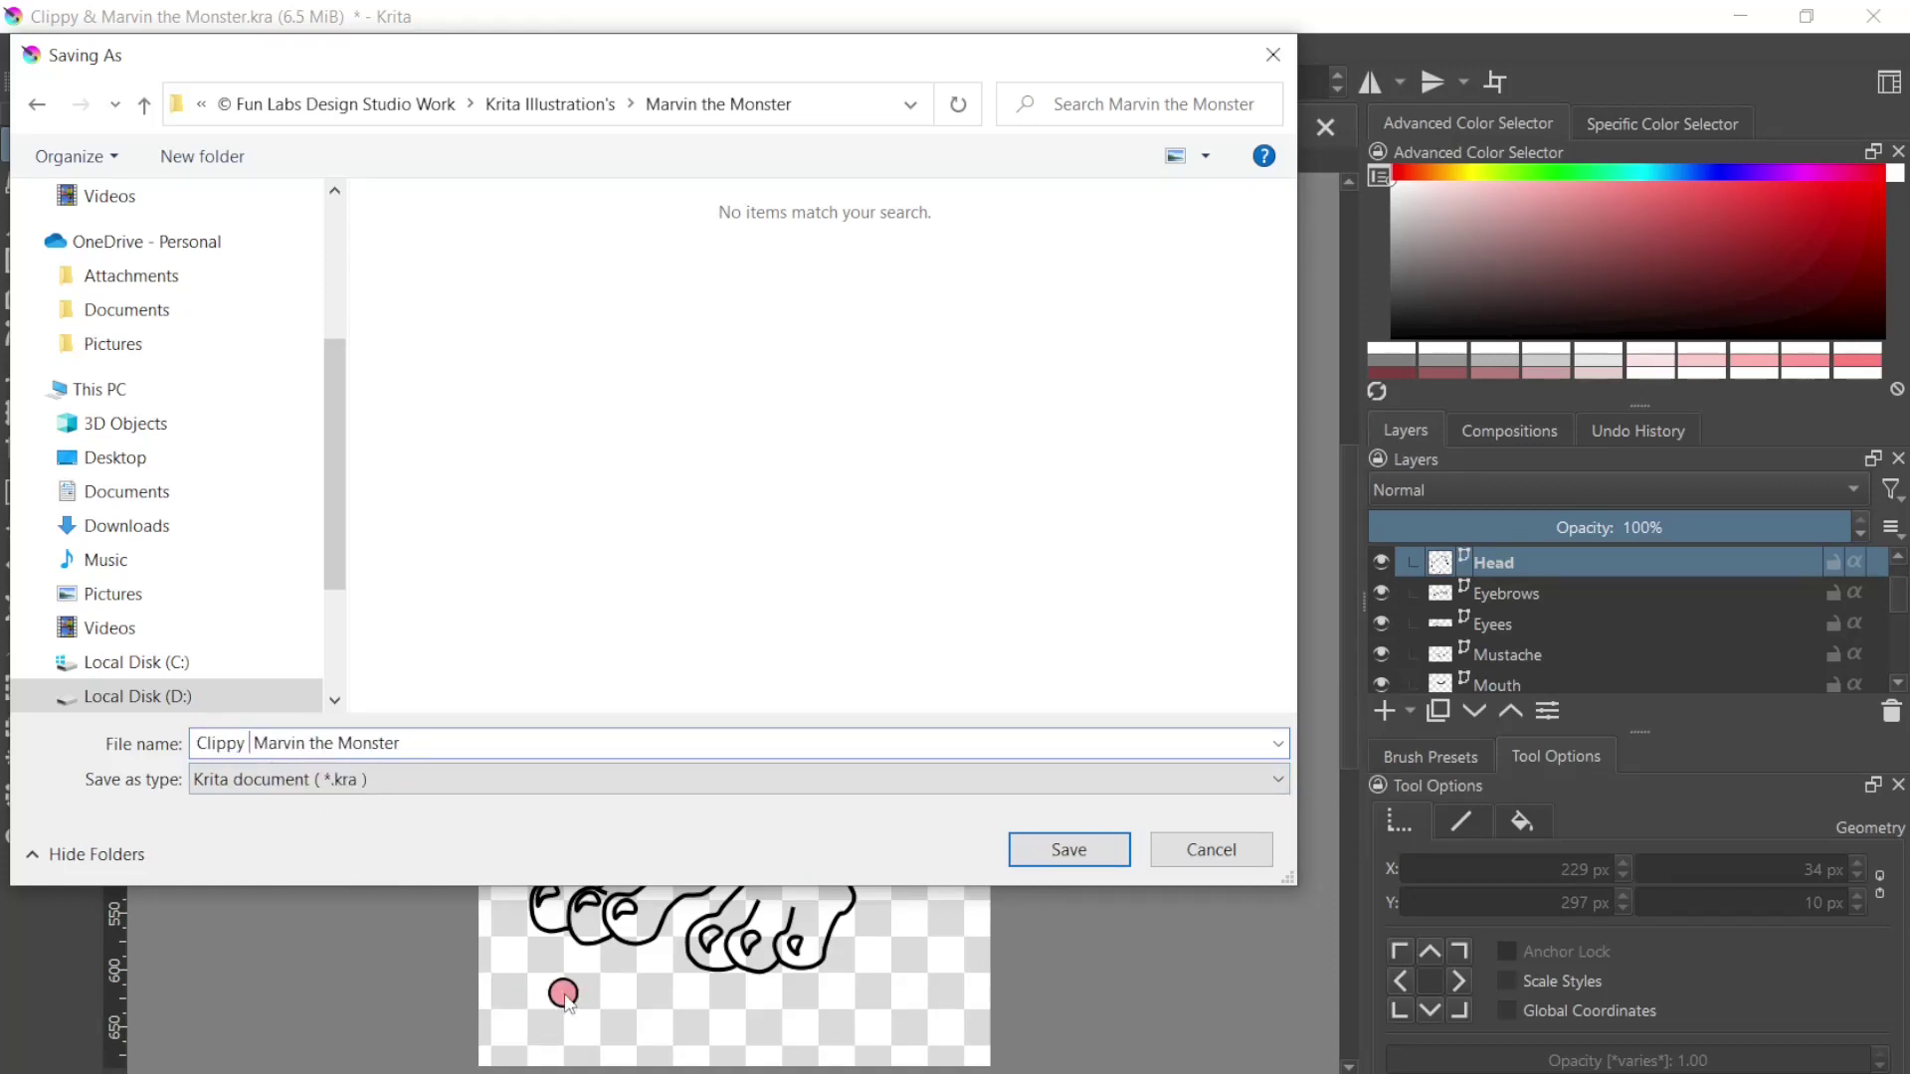
key("BackSpace")
key("BackSpace")
key("BackSpace")
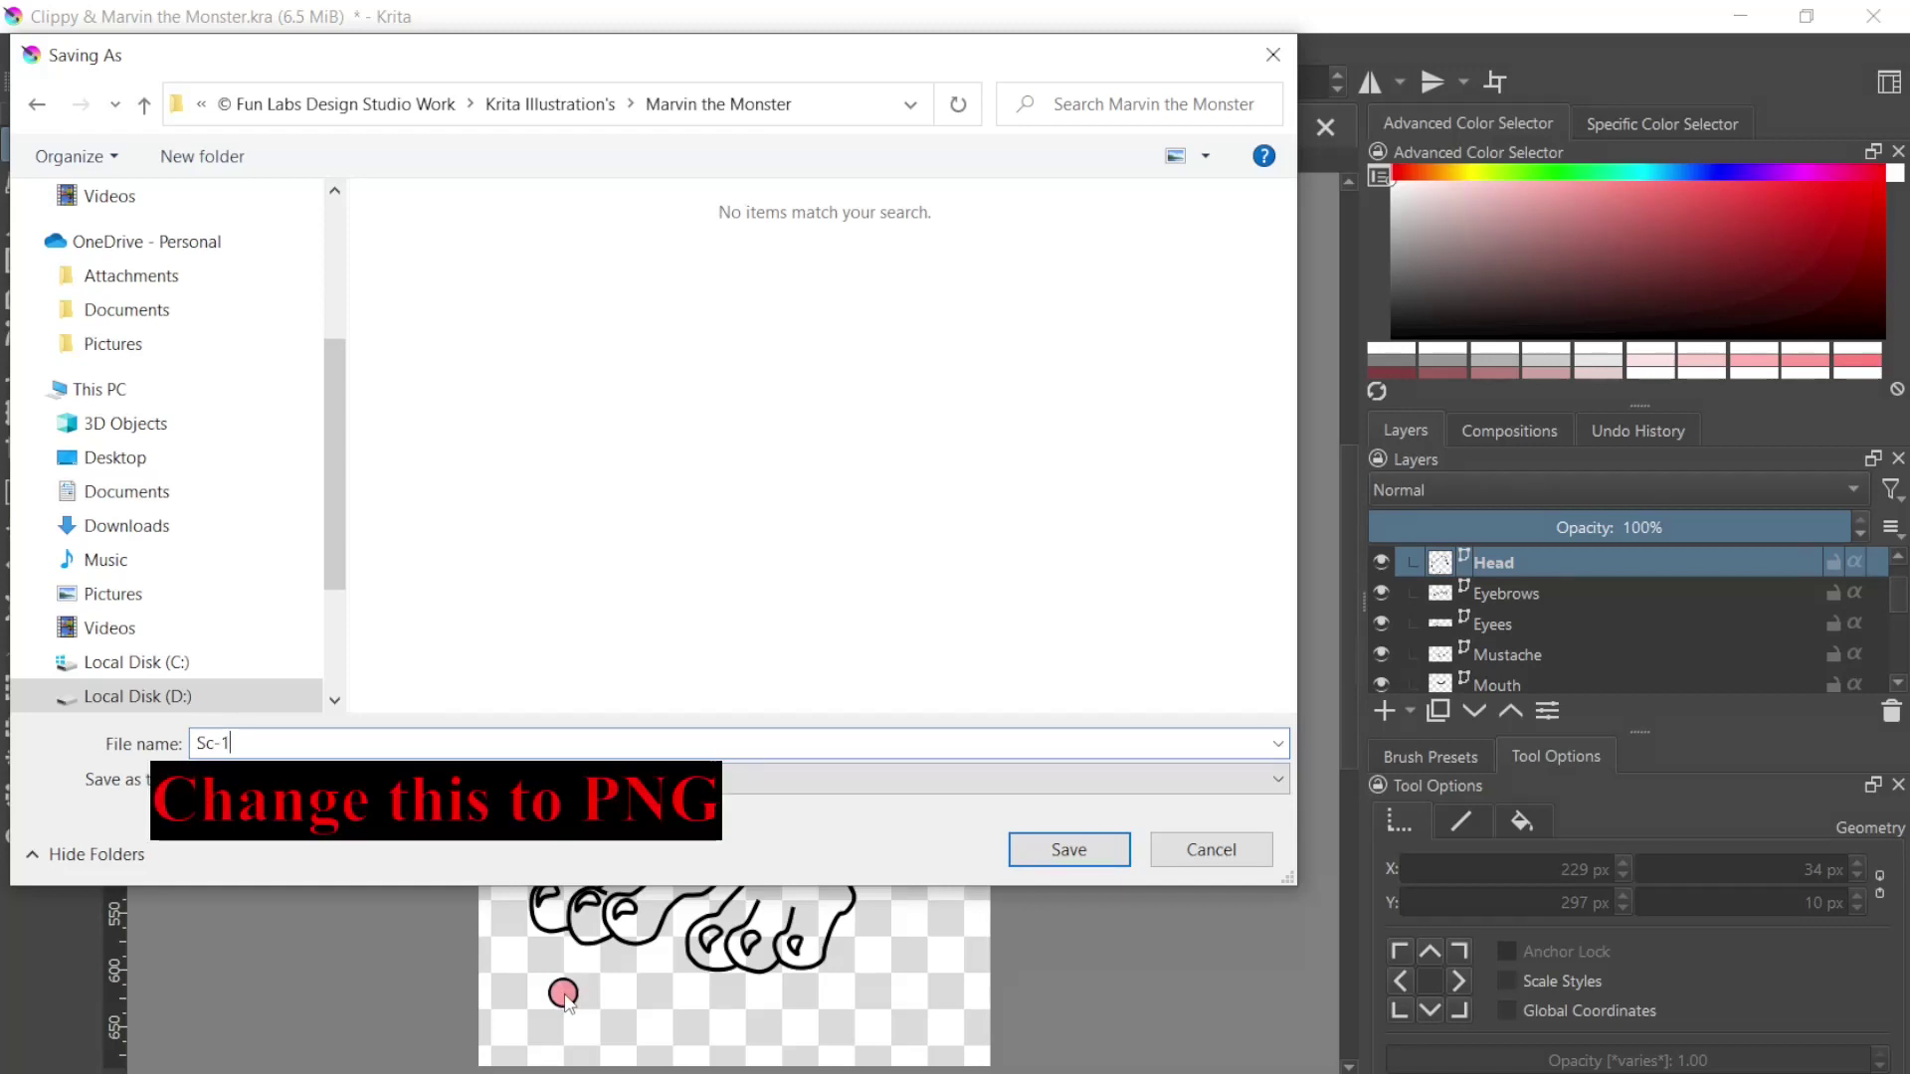
type("1")
left_click(1068, 841)
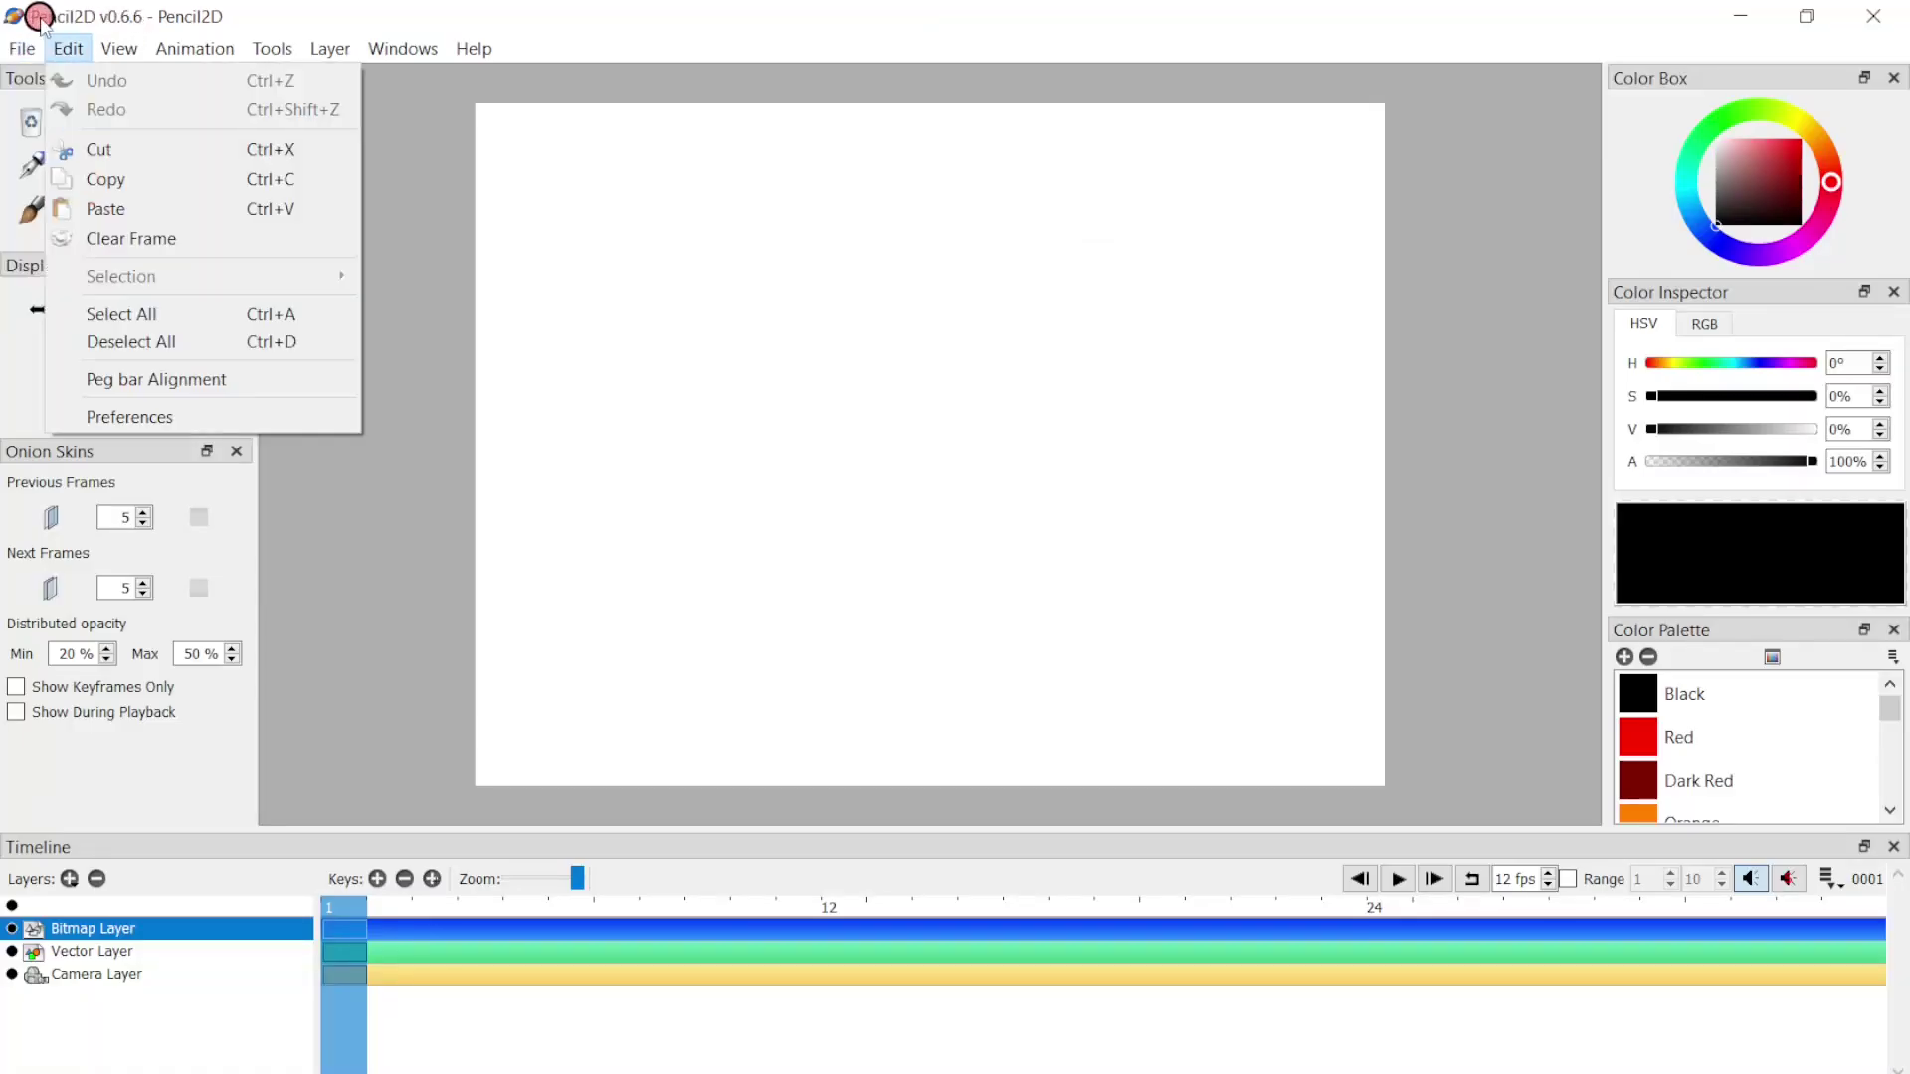
Step: Switch to Pencil2D and import images Sc-1 to Sc-11 from the Marvin the Monster Animation folder as a sequence, one image per frame
mouse_move(120, 48)
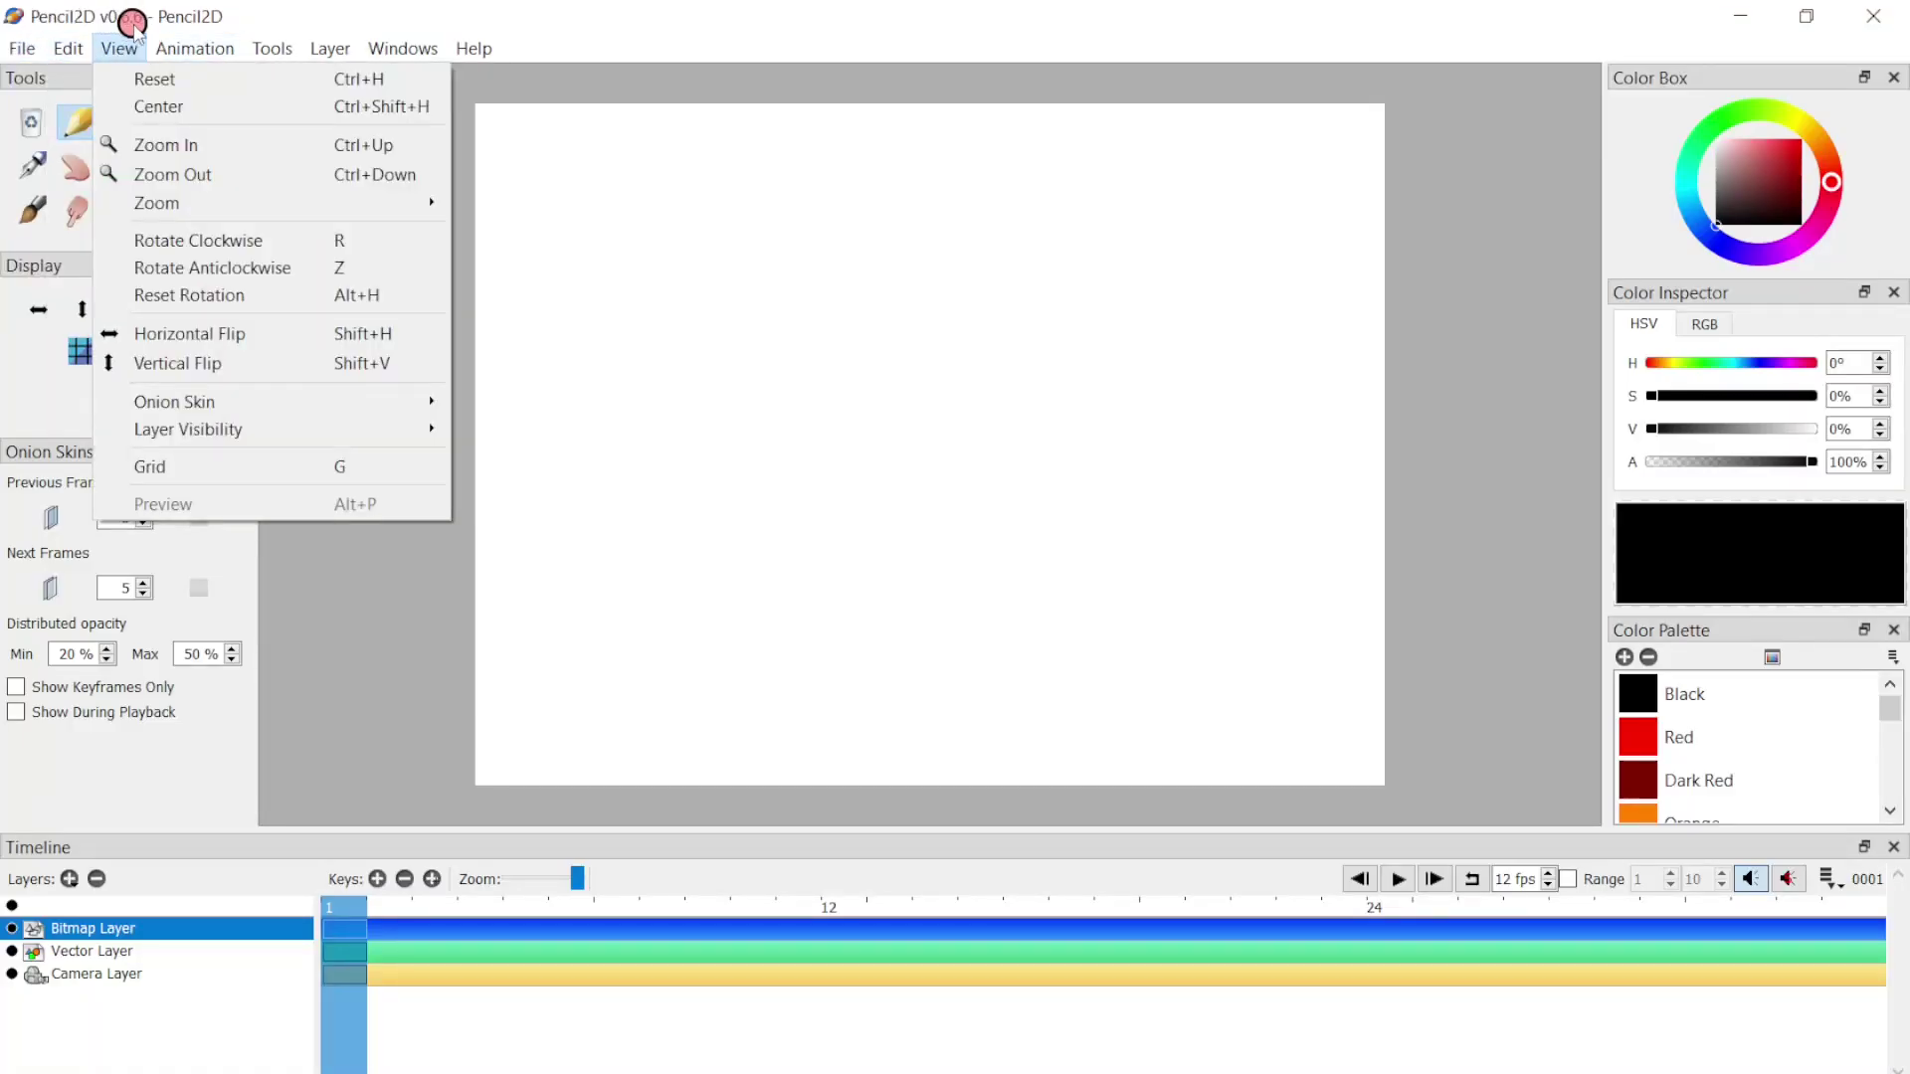
mouse_move(22, 48)
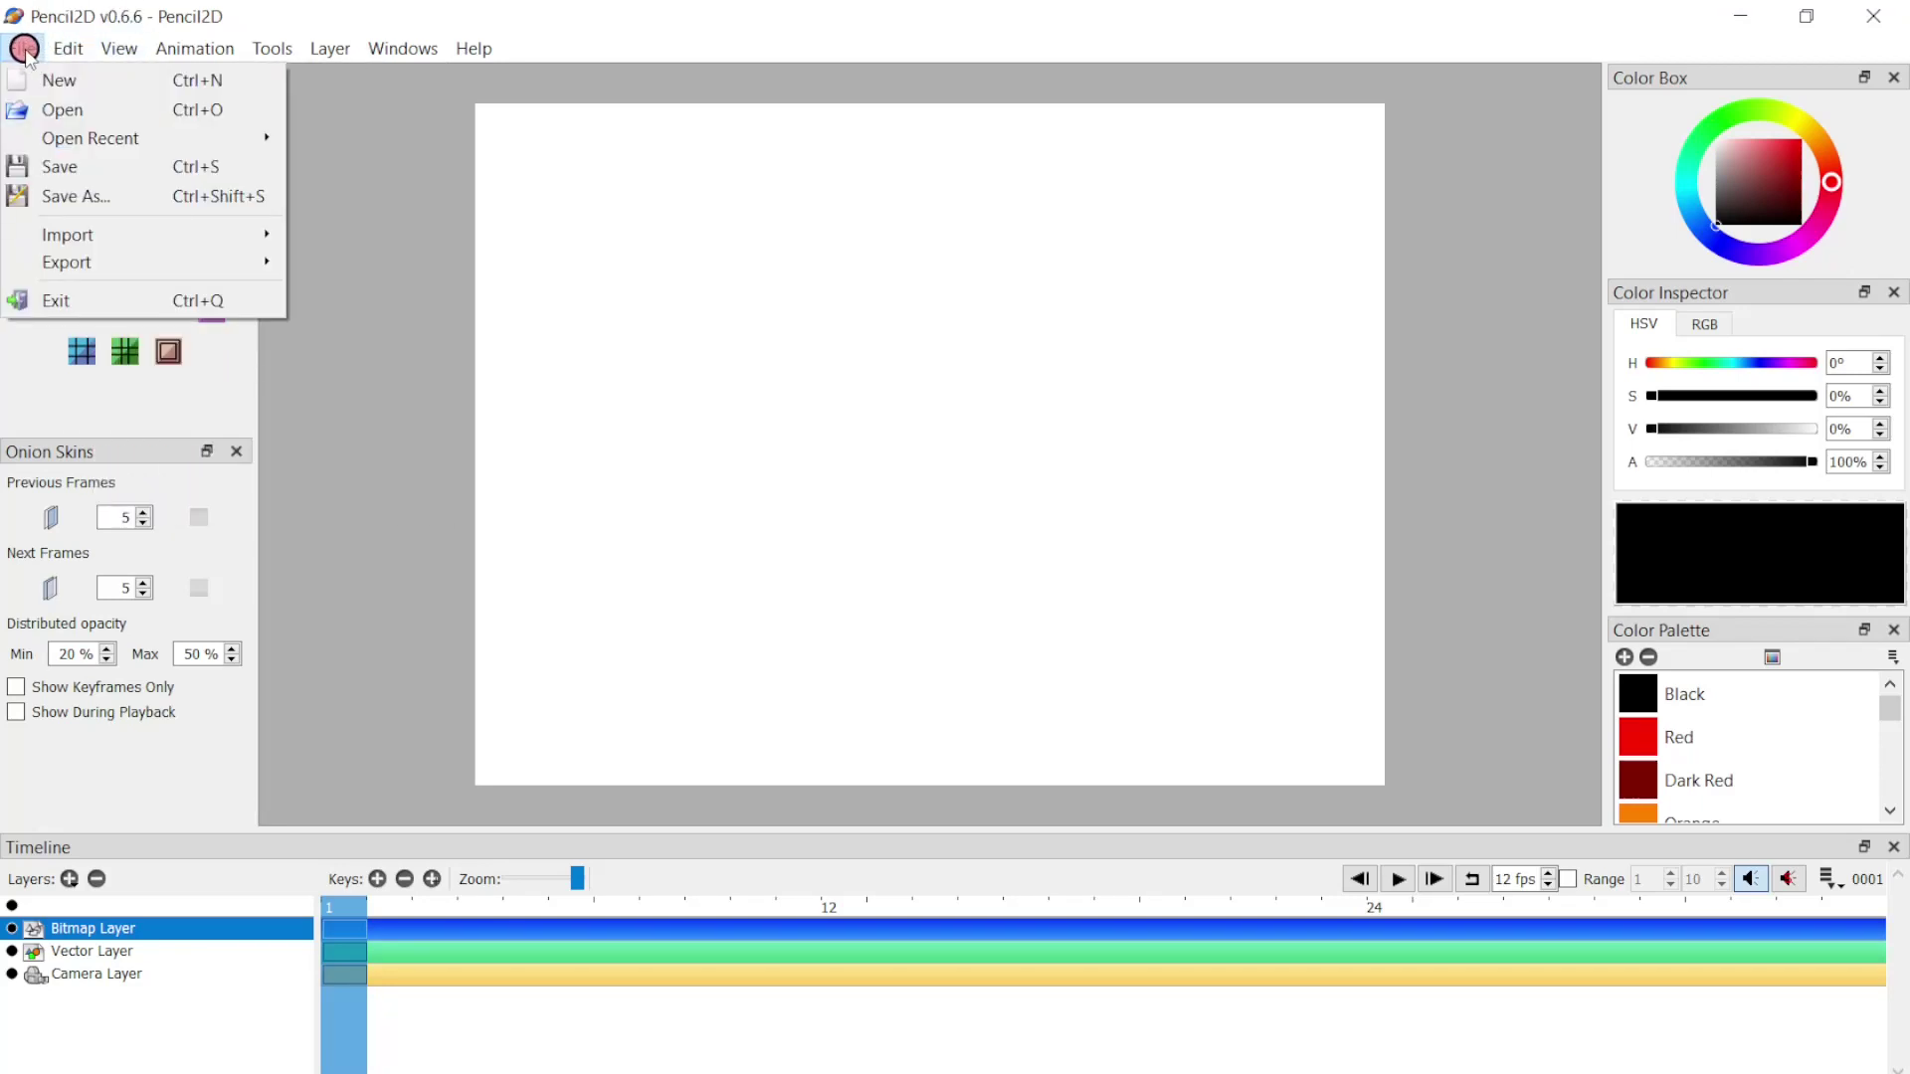
mouse_move(107, 239)
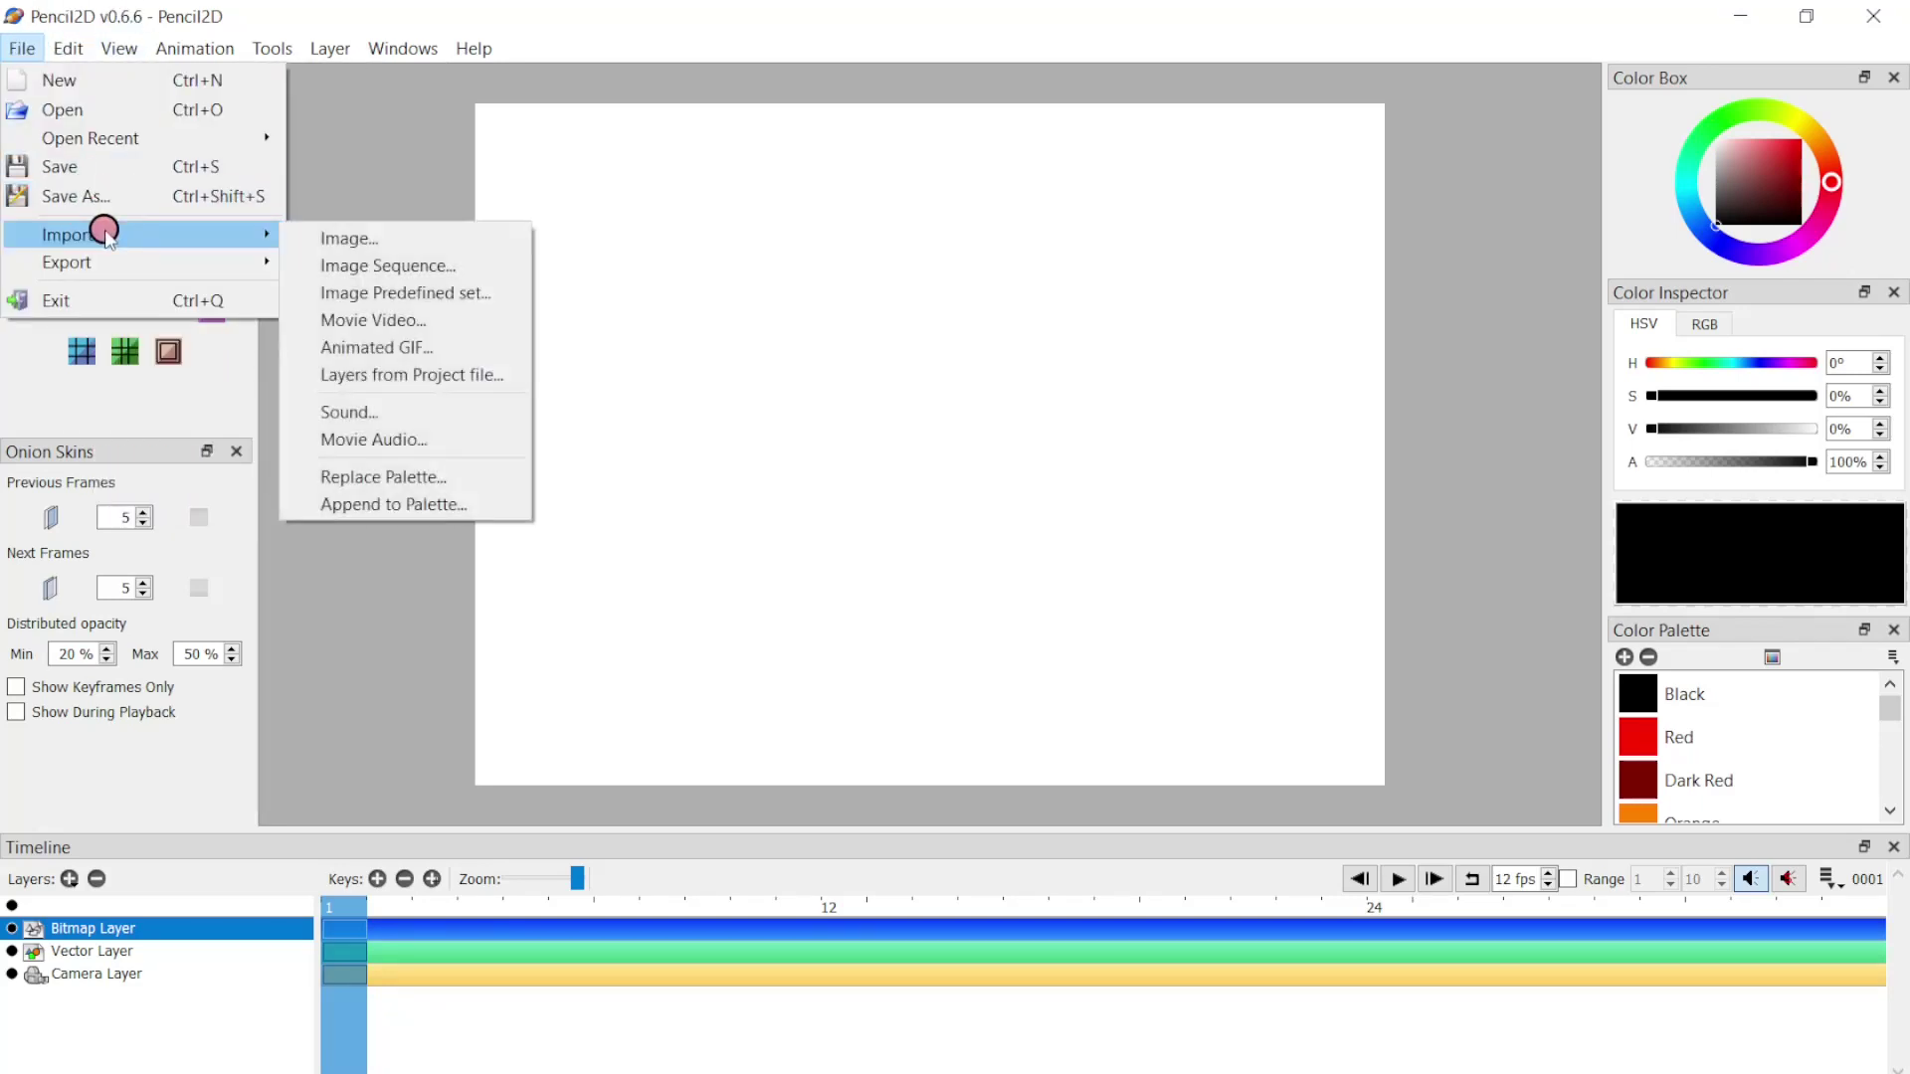
left_click(341, 262)
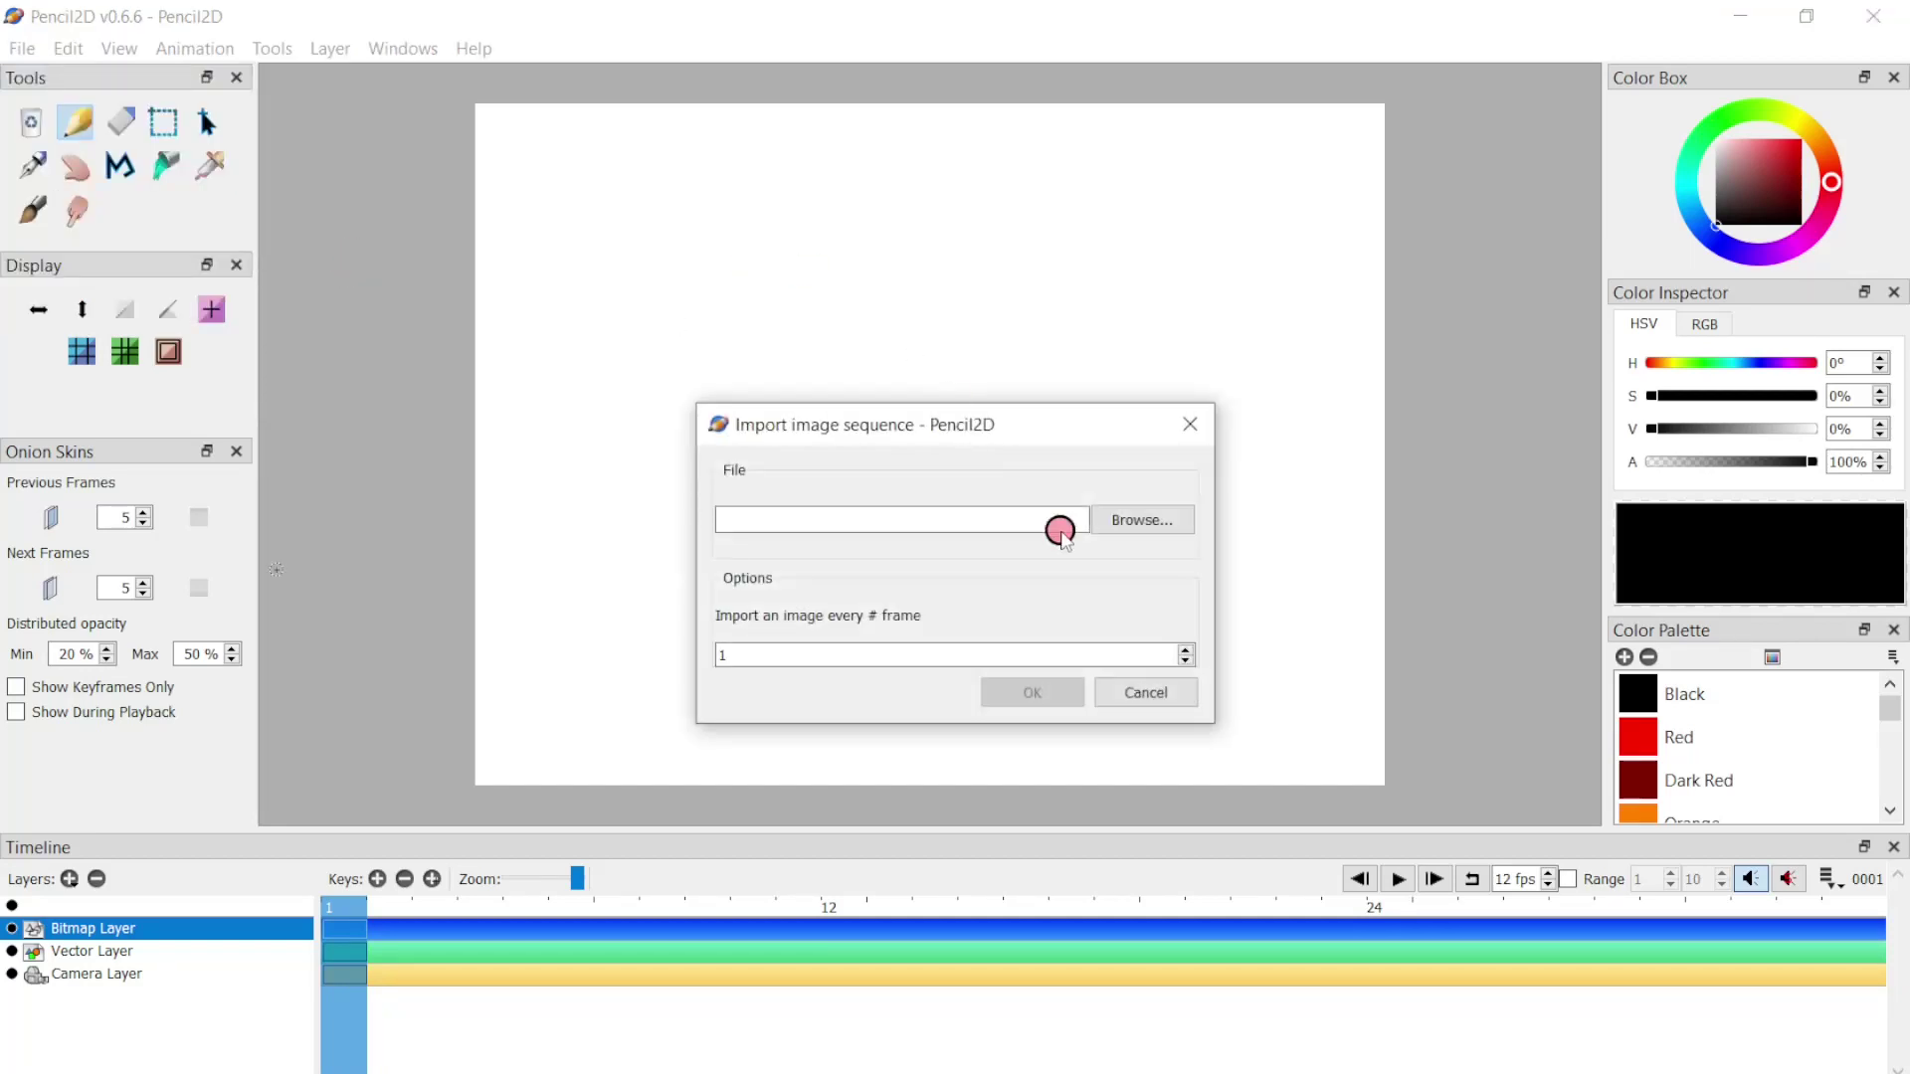
left_click(1142, 520)
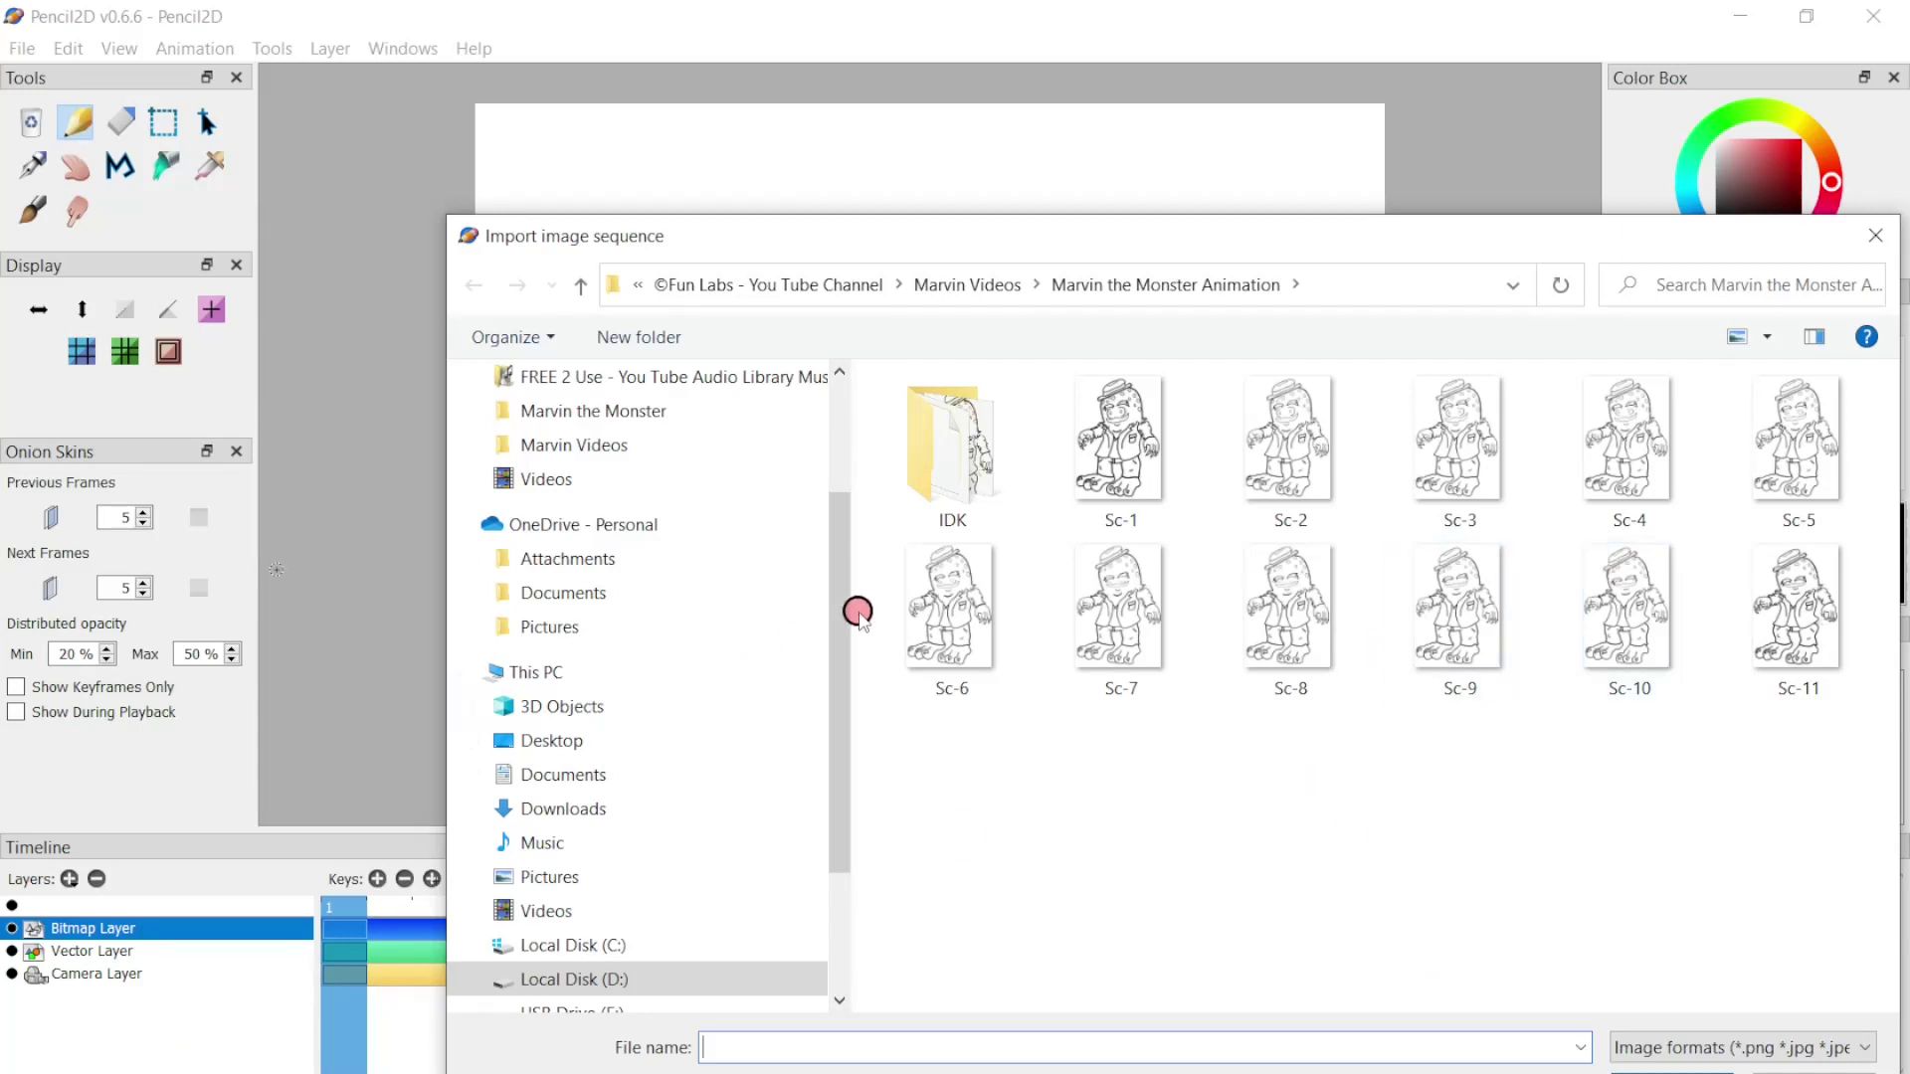
left_click(1116, 423)
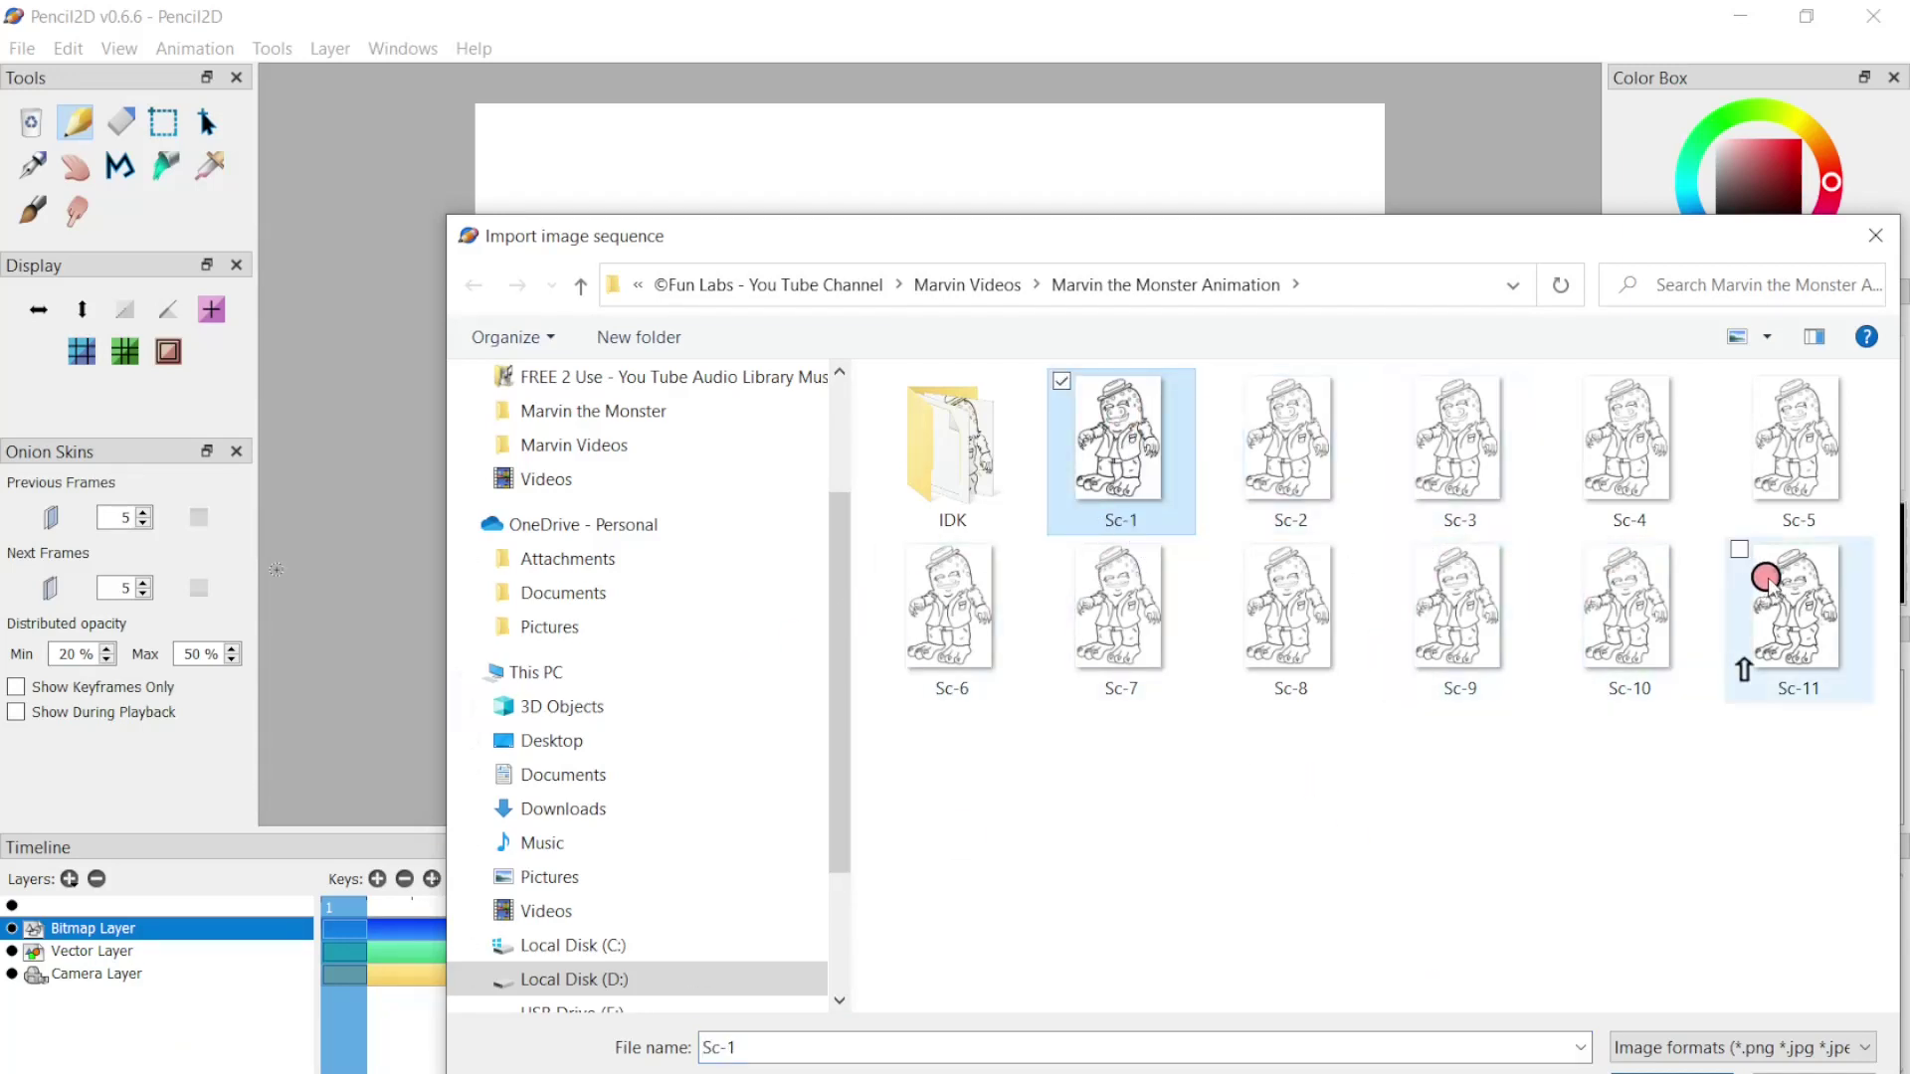
left_click(1803, 607, "shift")
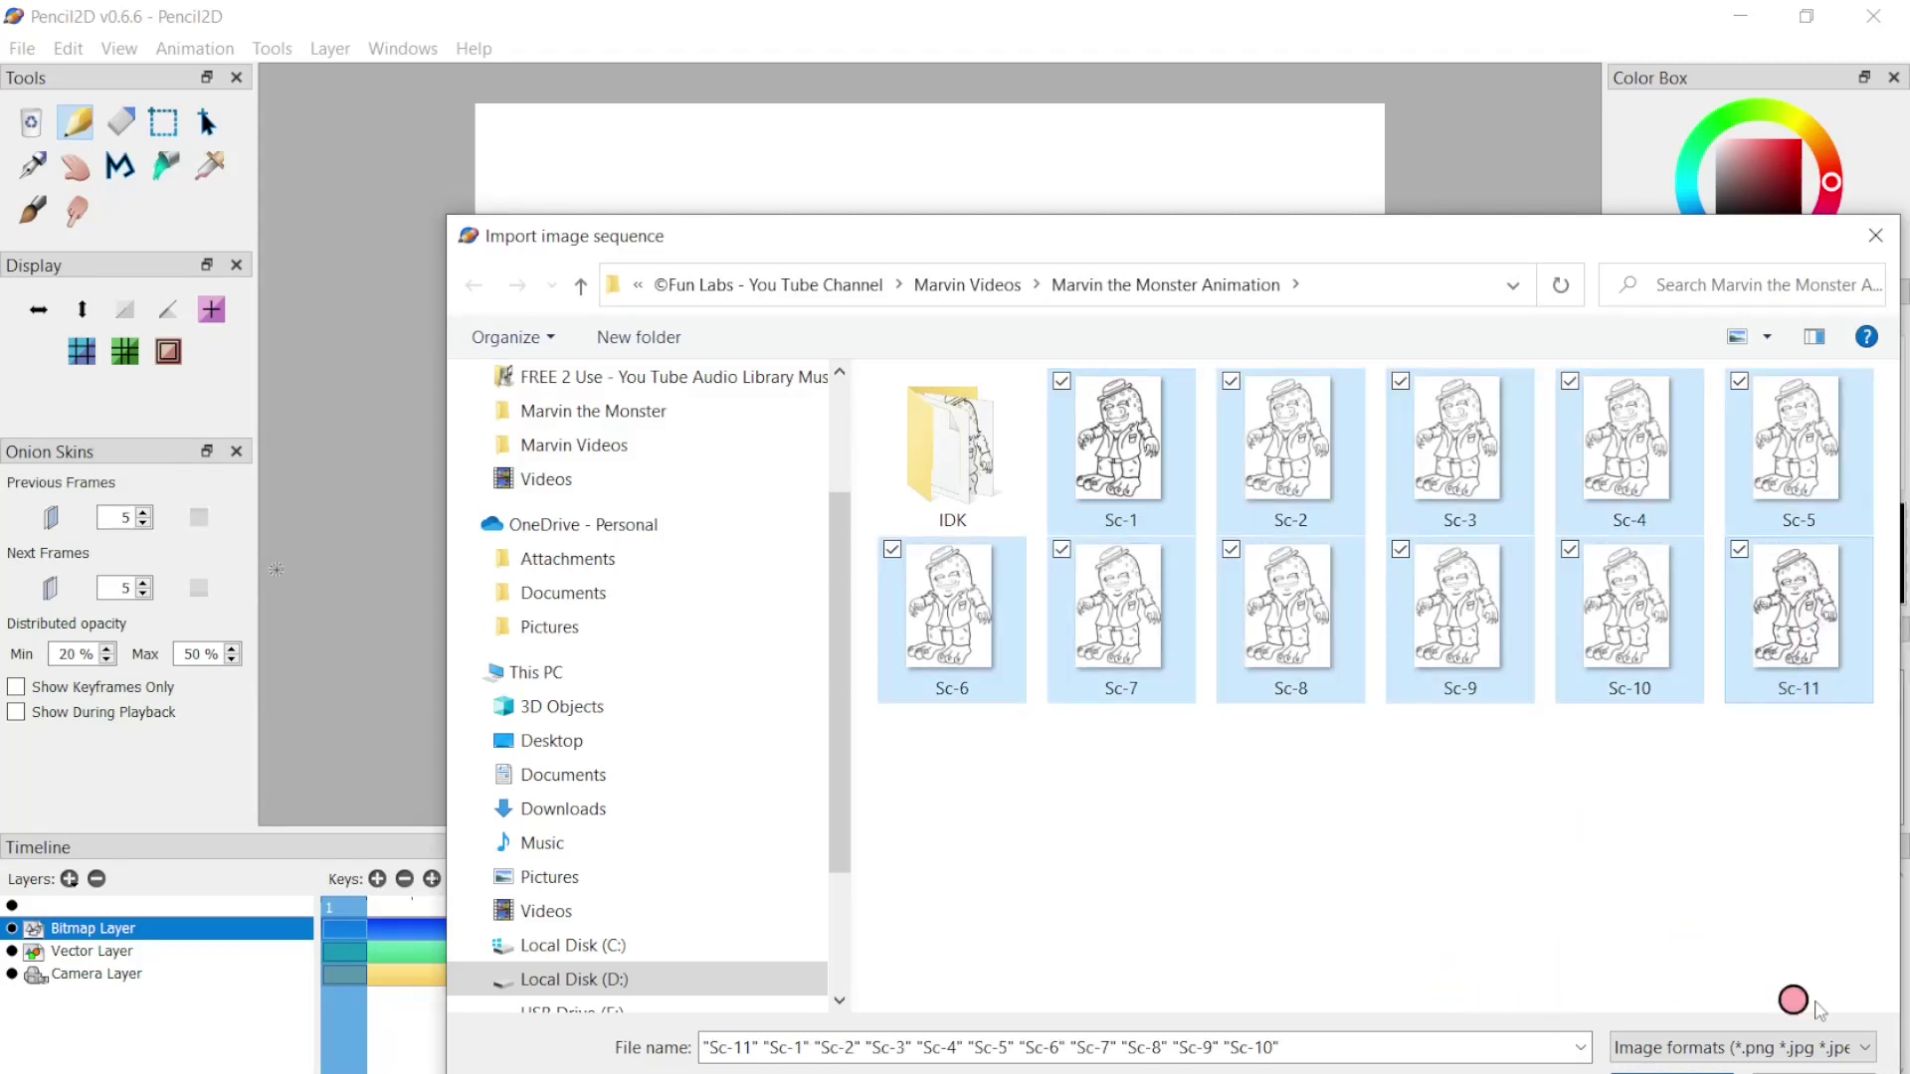
left_click(1656, 1071)
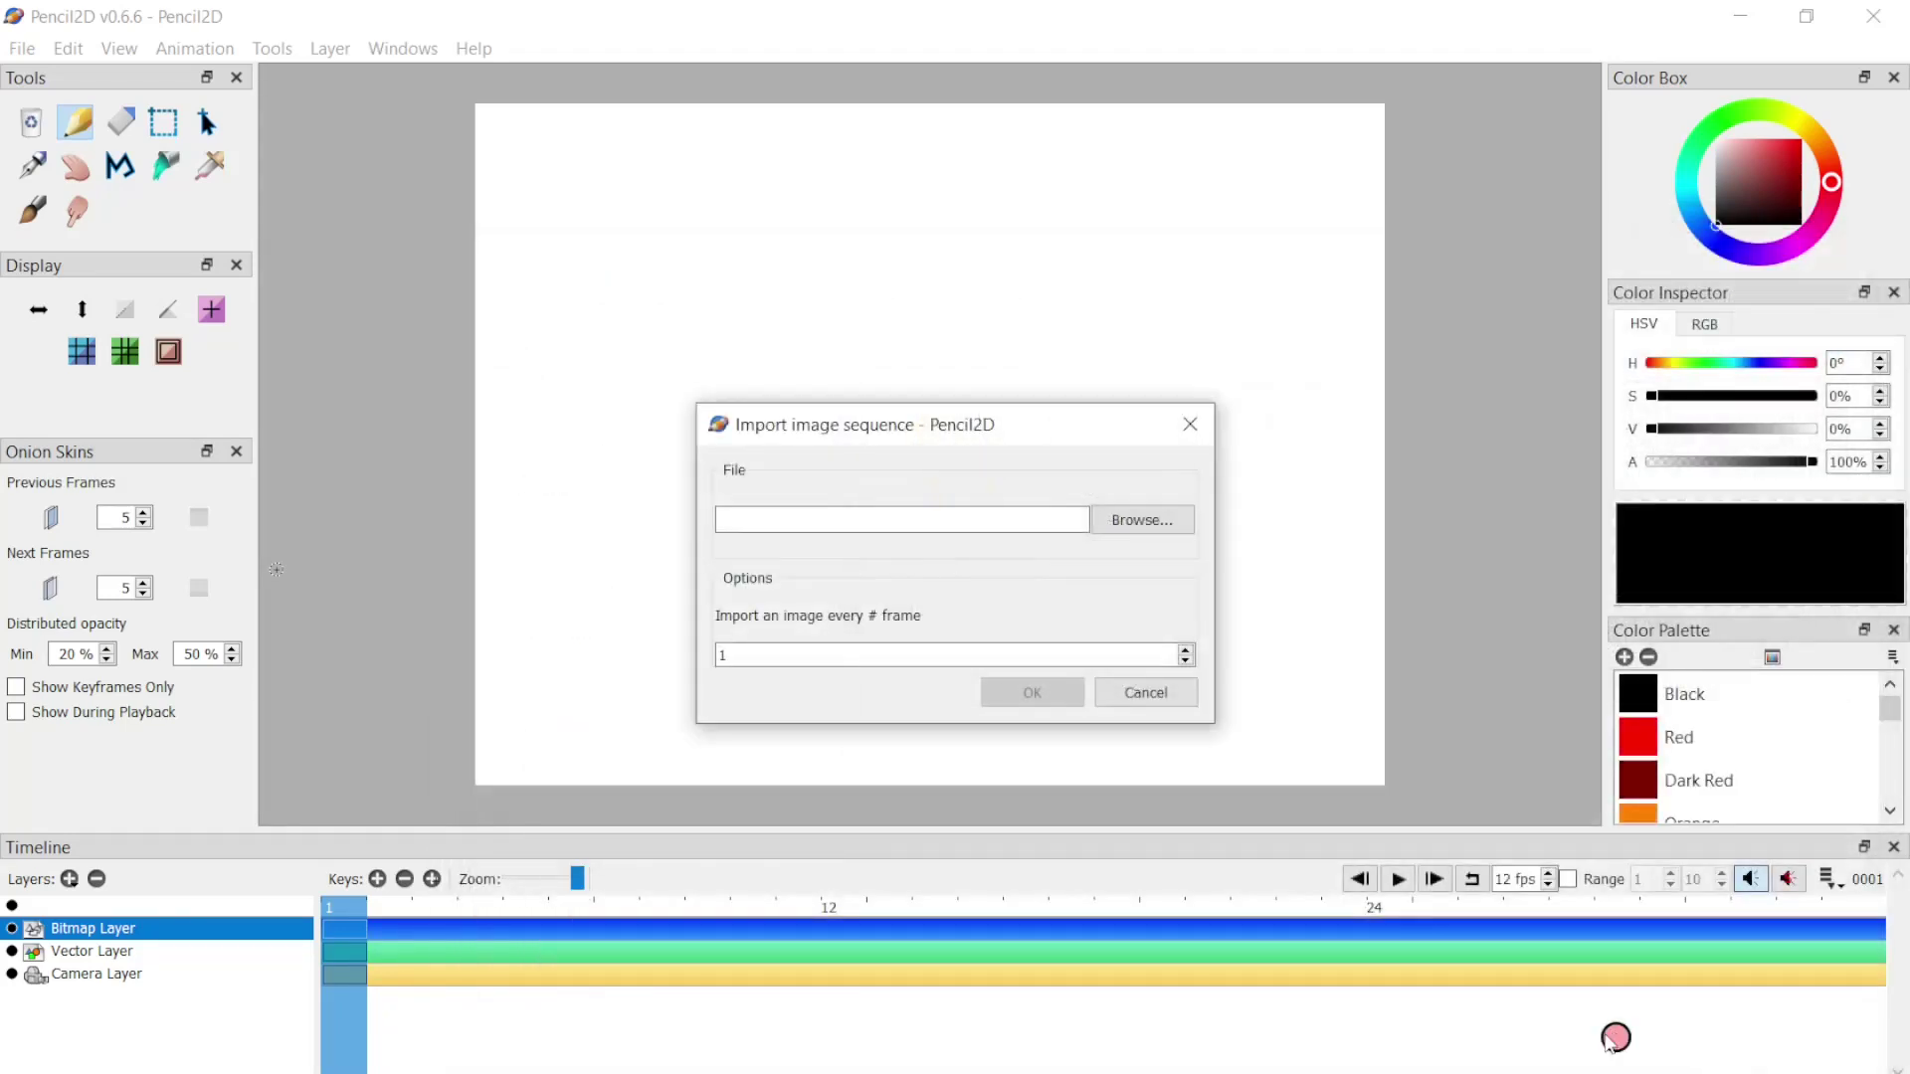
left_click(1005, 686)
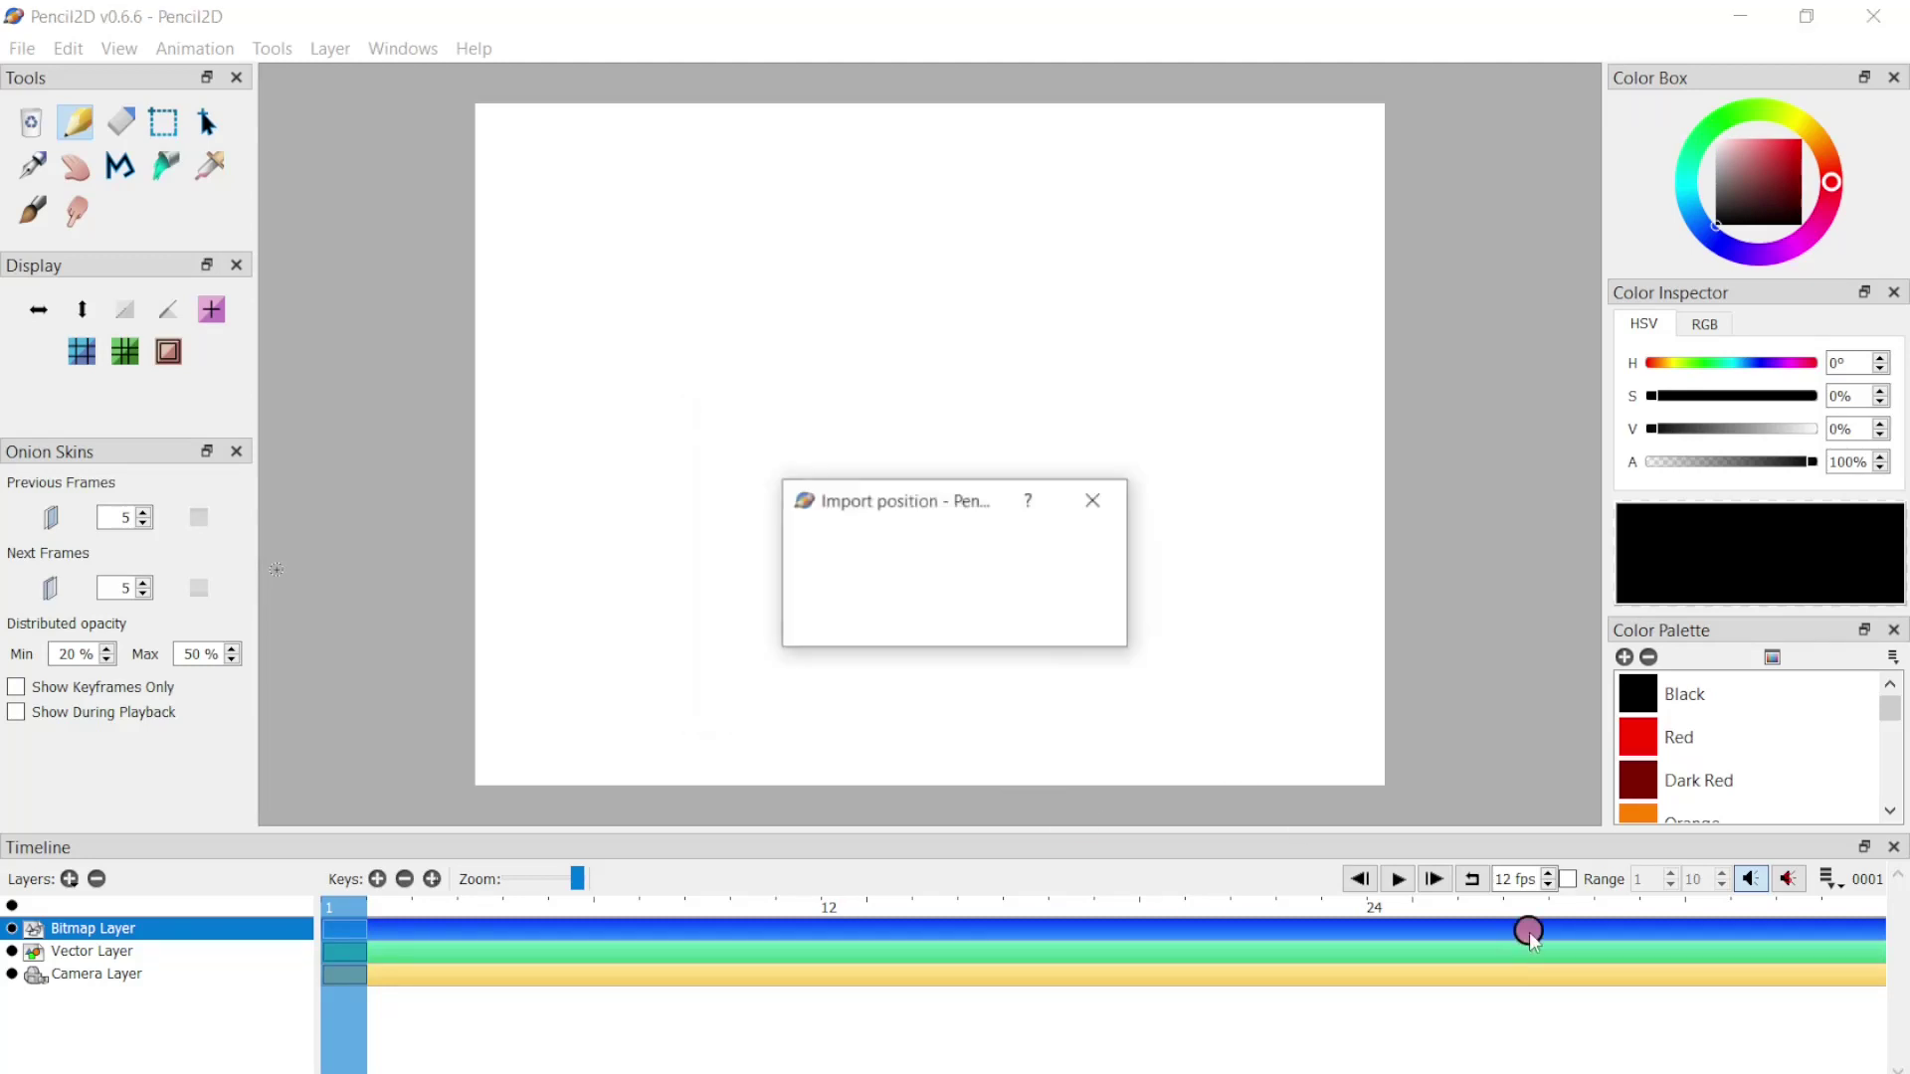
left_click(961, 611)
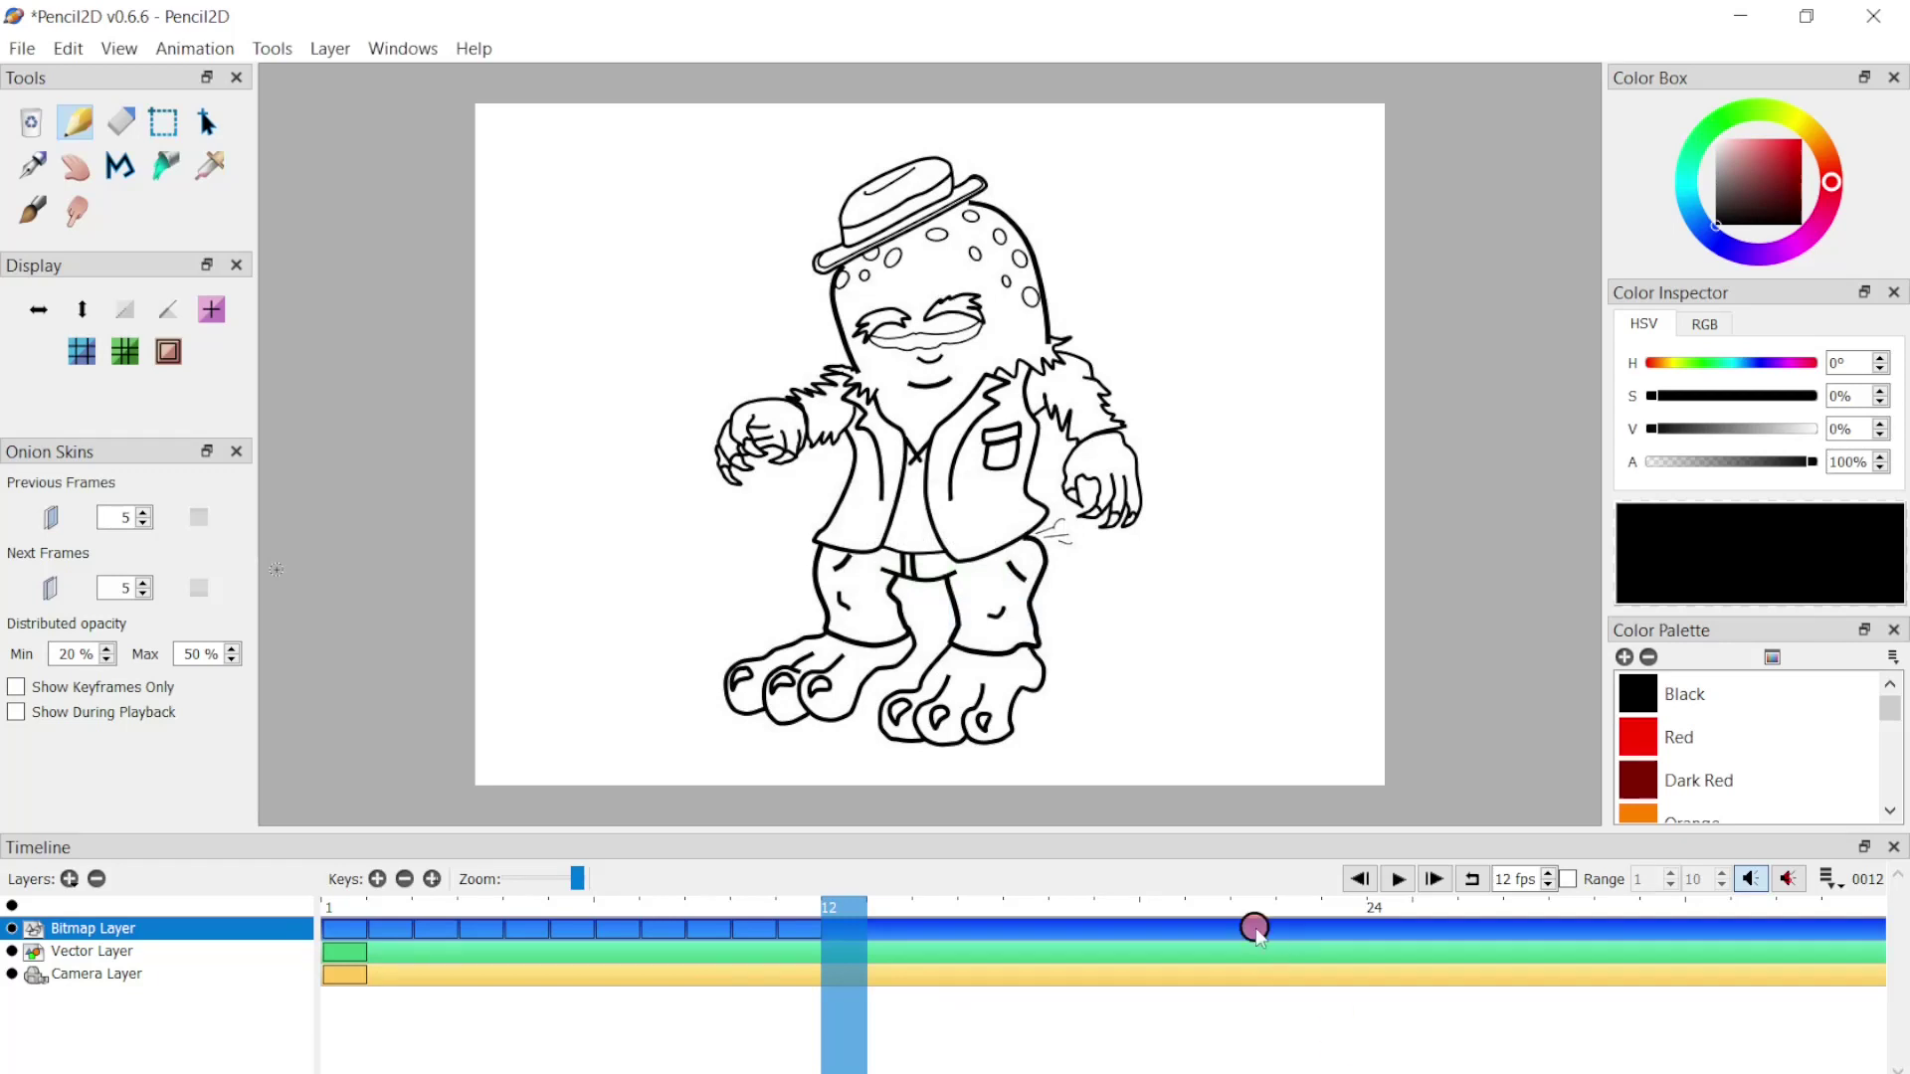
Step: Shift the Bitmap Layer keys on frames 2 to 11 one frame earlier so the drawings start at frame 1
left_click(1359, 878)
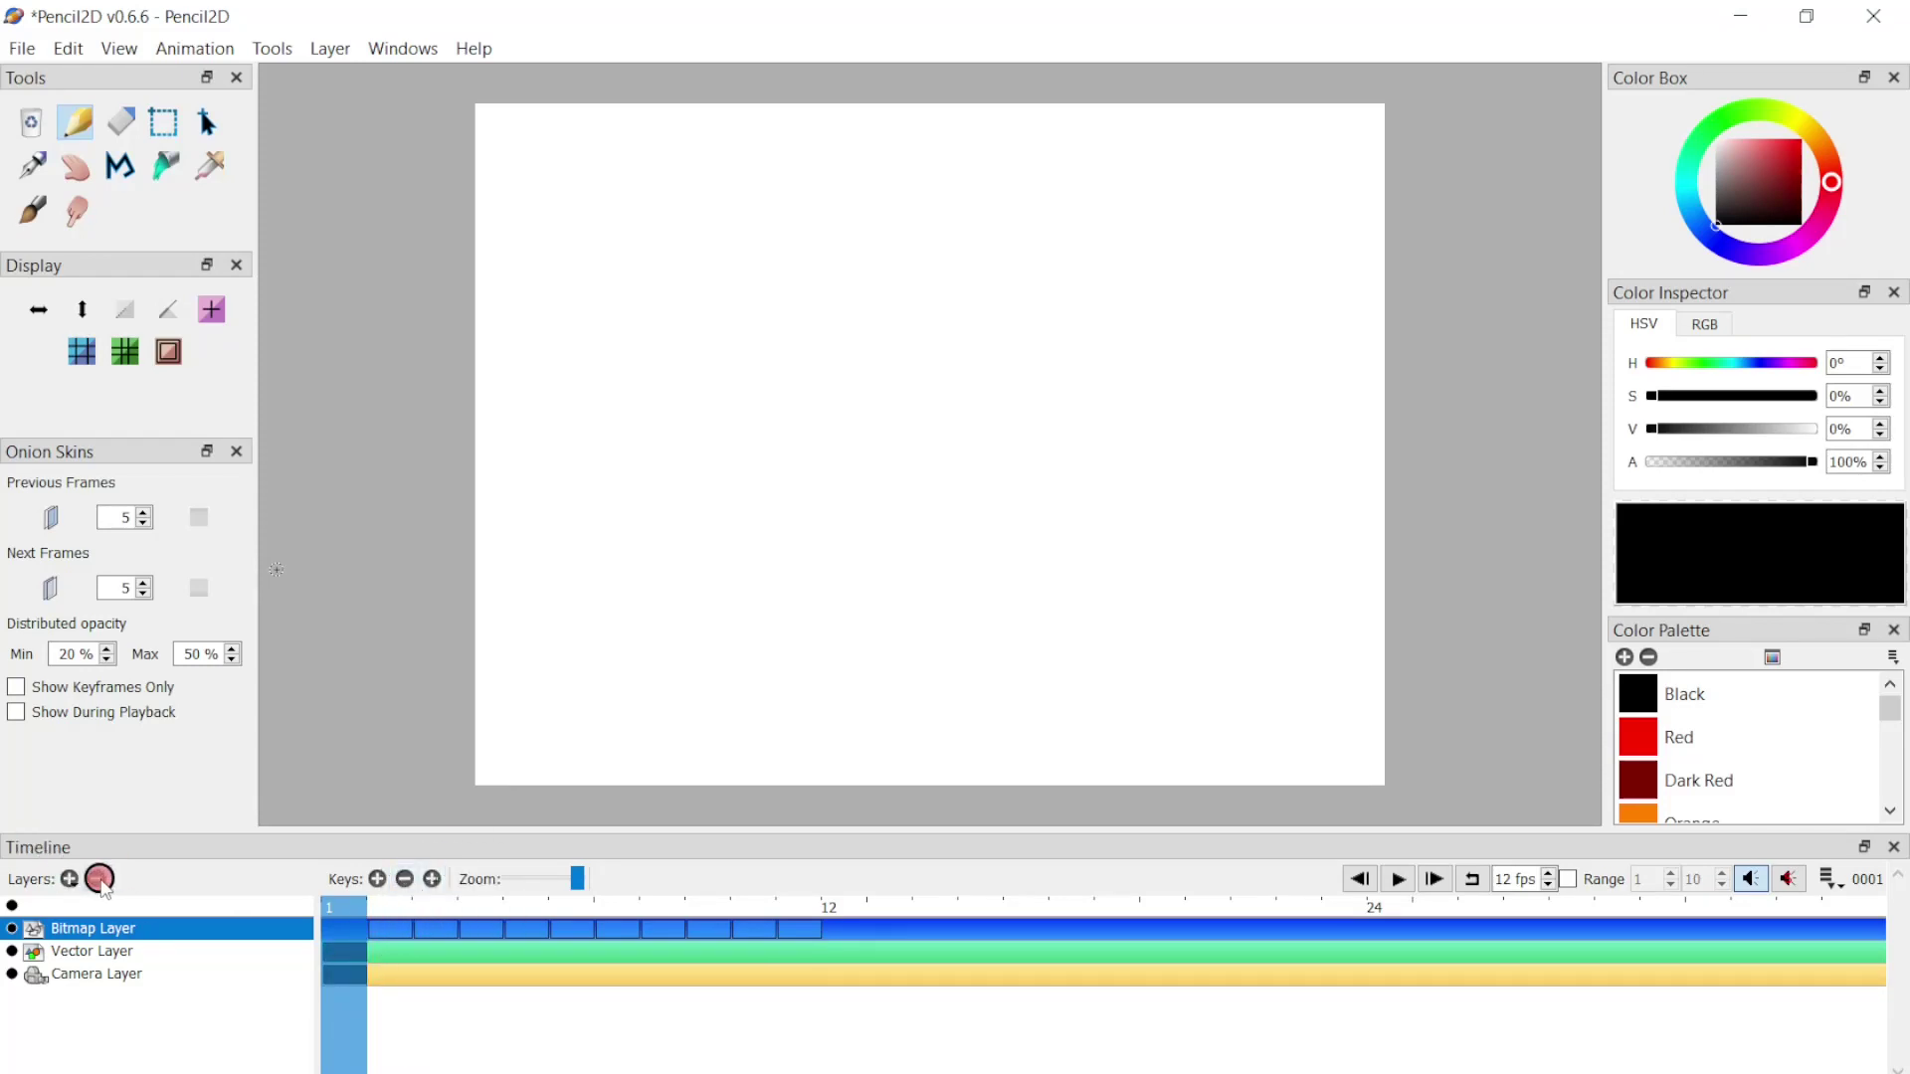
left_click(389, 928)
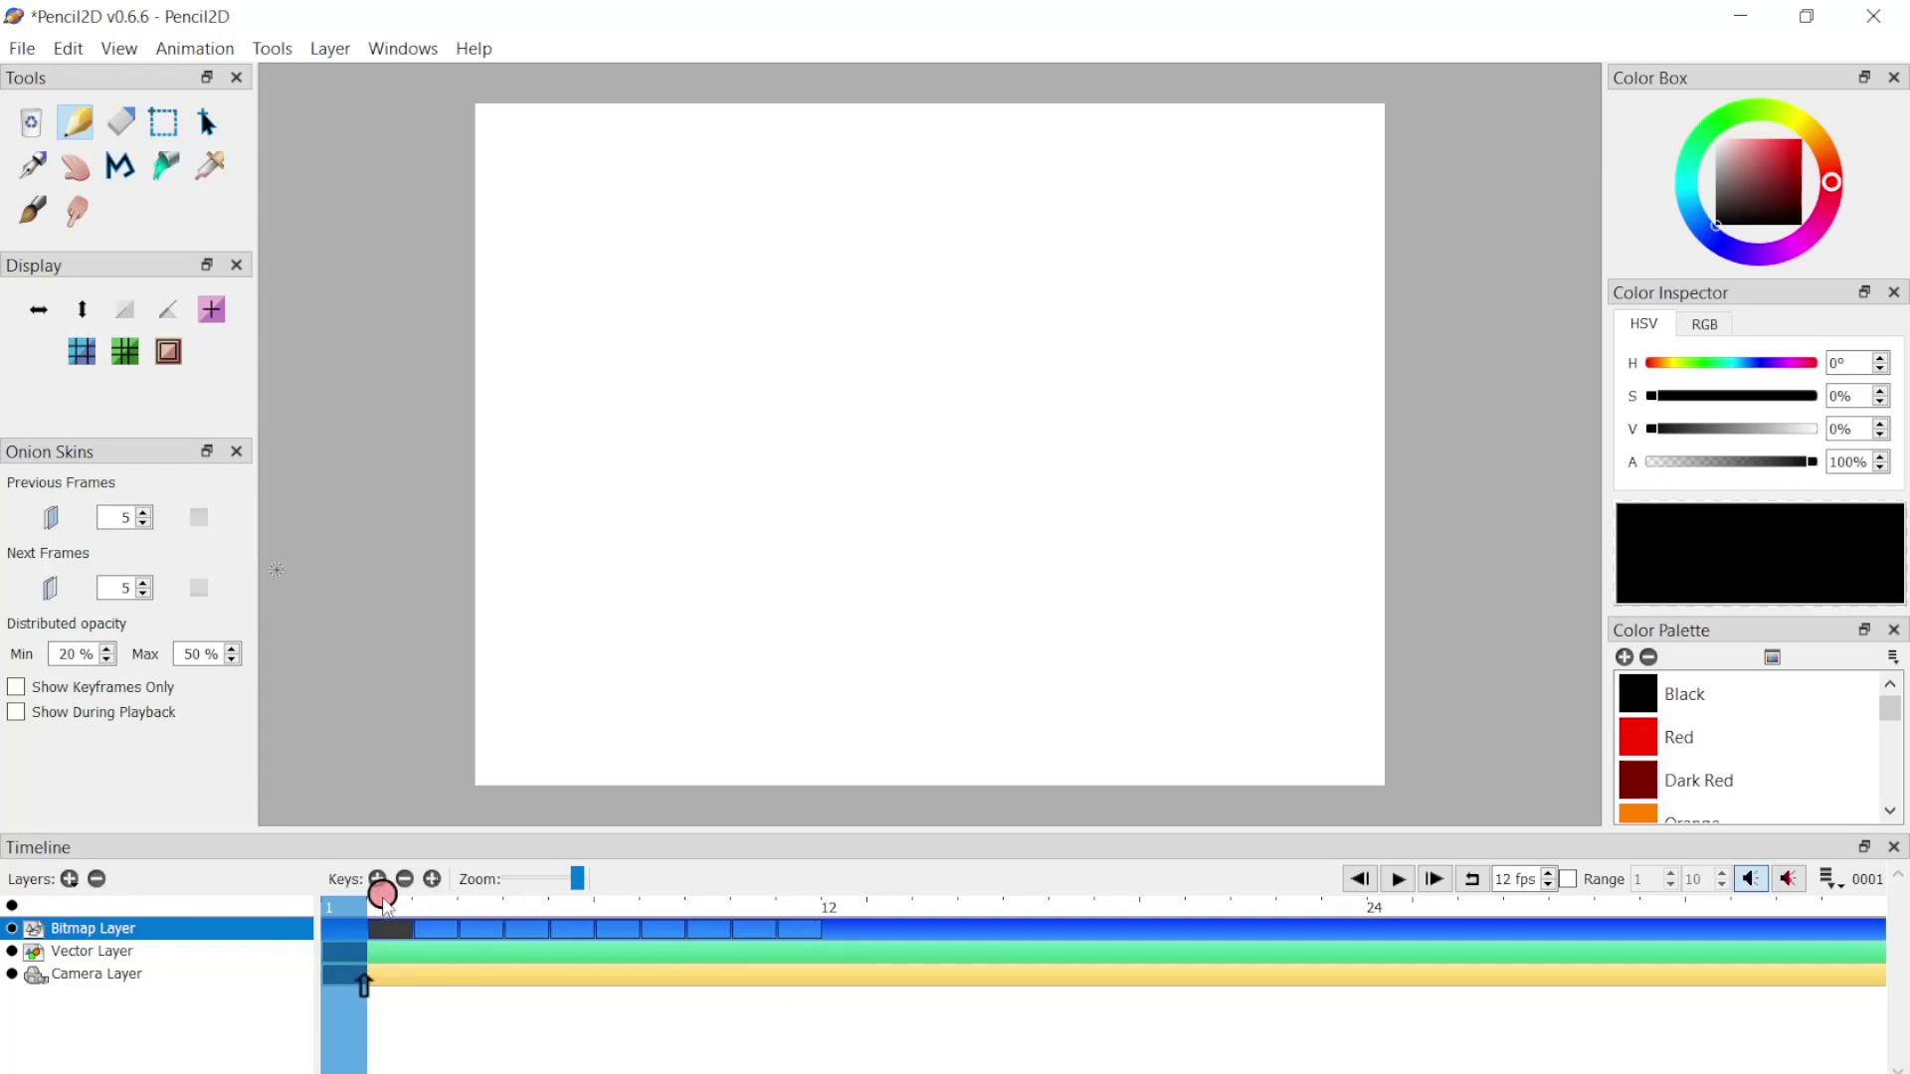
left_click(801, 925, "shift")
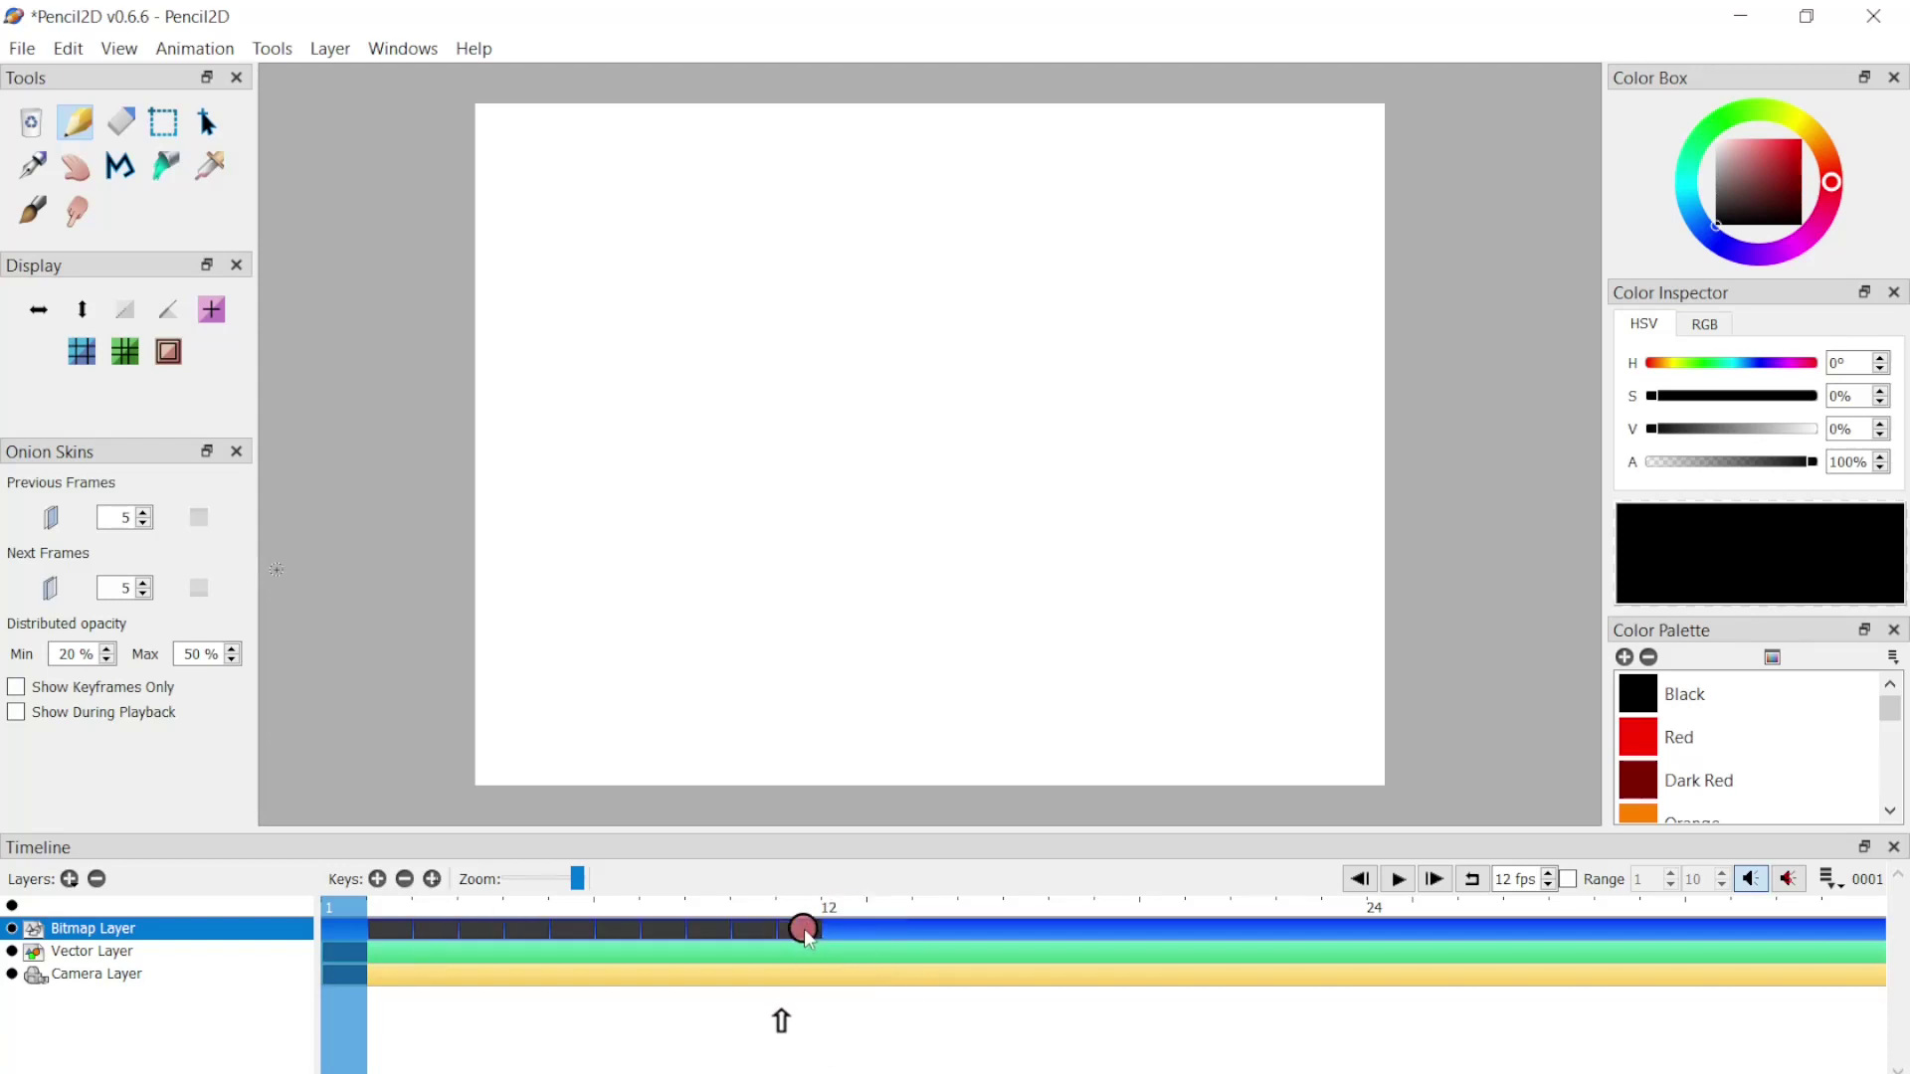
left_click_drag(562, 935, 356, 933)
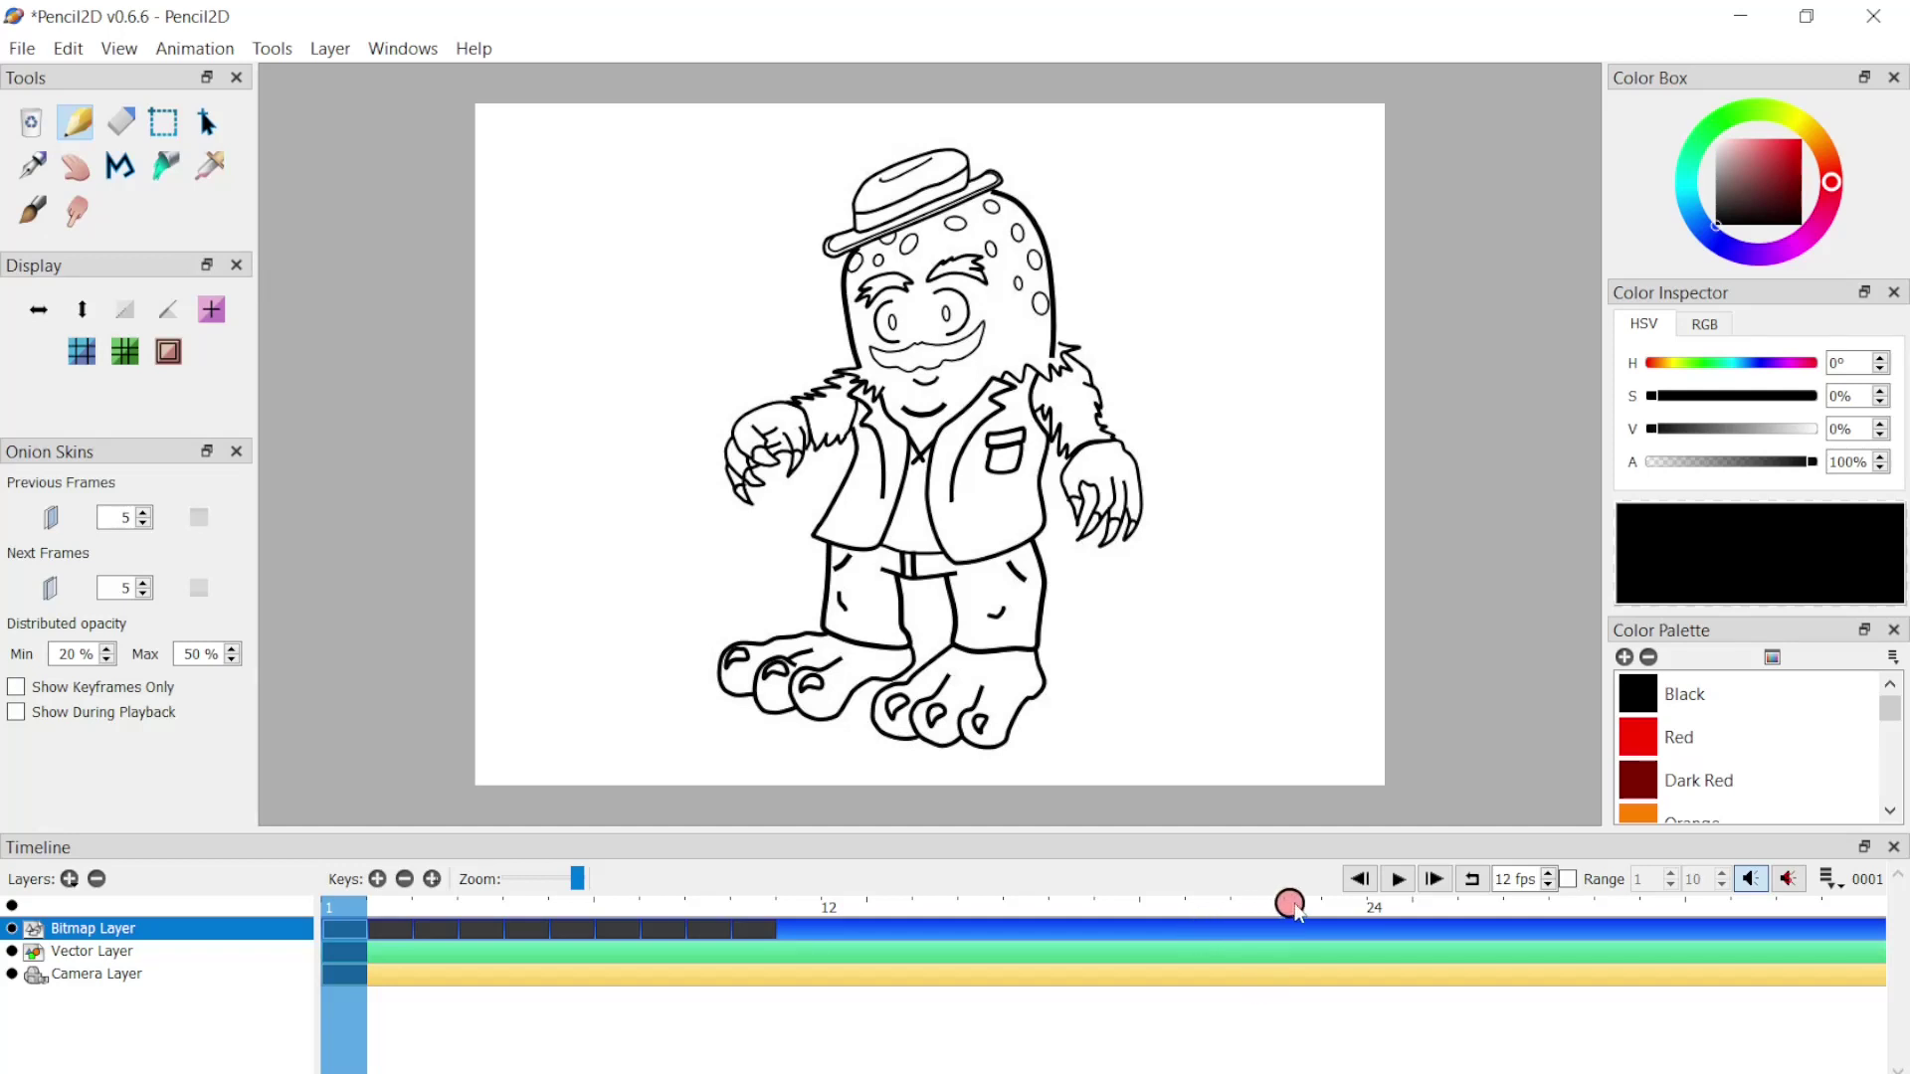
Step: Play the animation from frame 1 several times and compare the poses on frames 9 and 10
left_click(1396, 879)
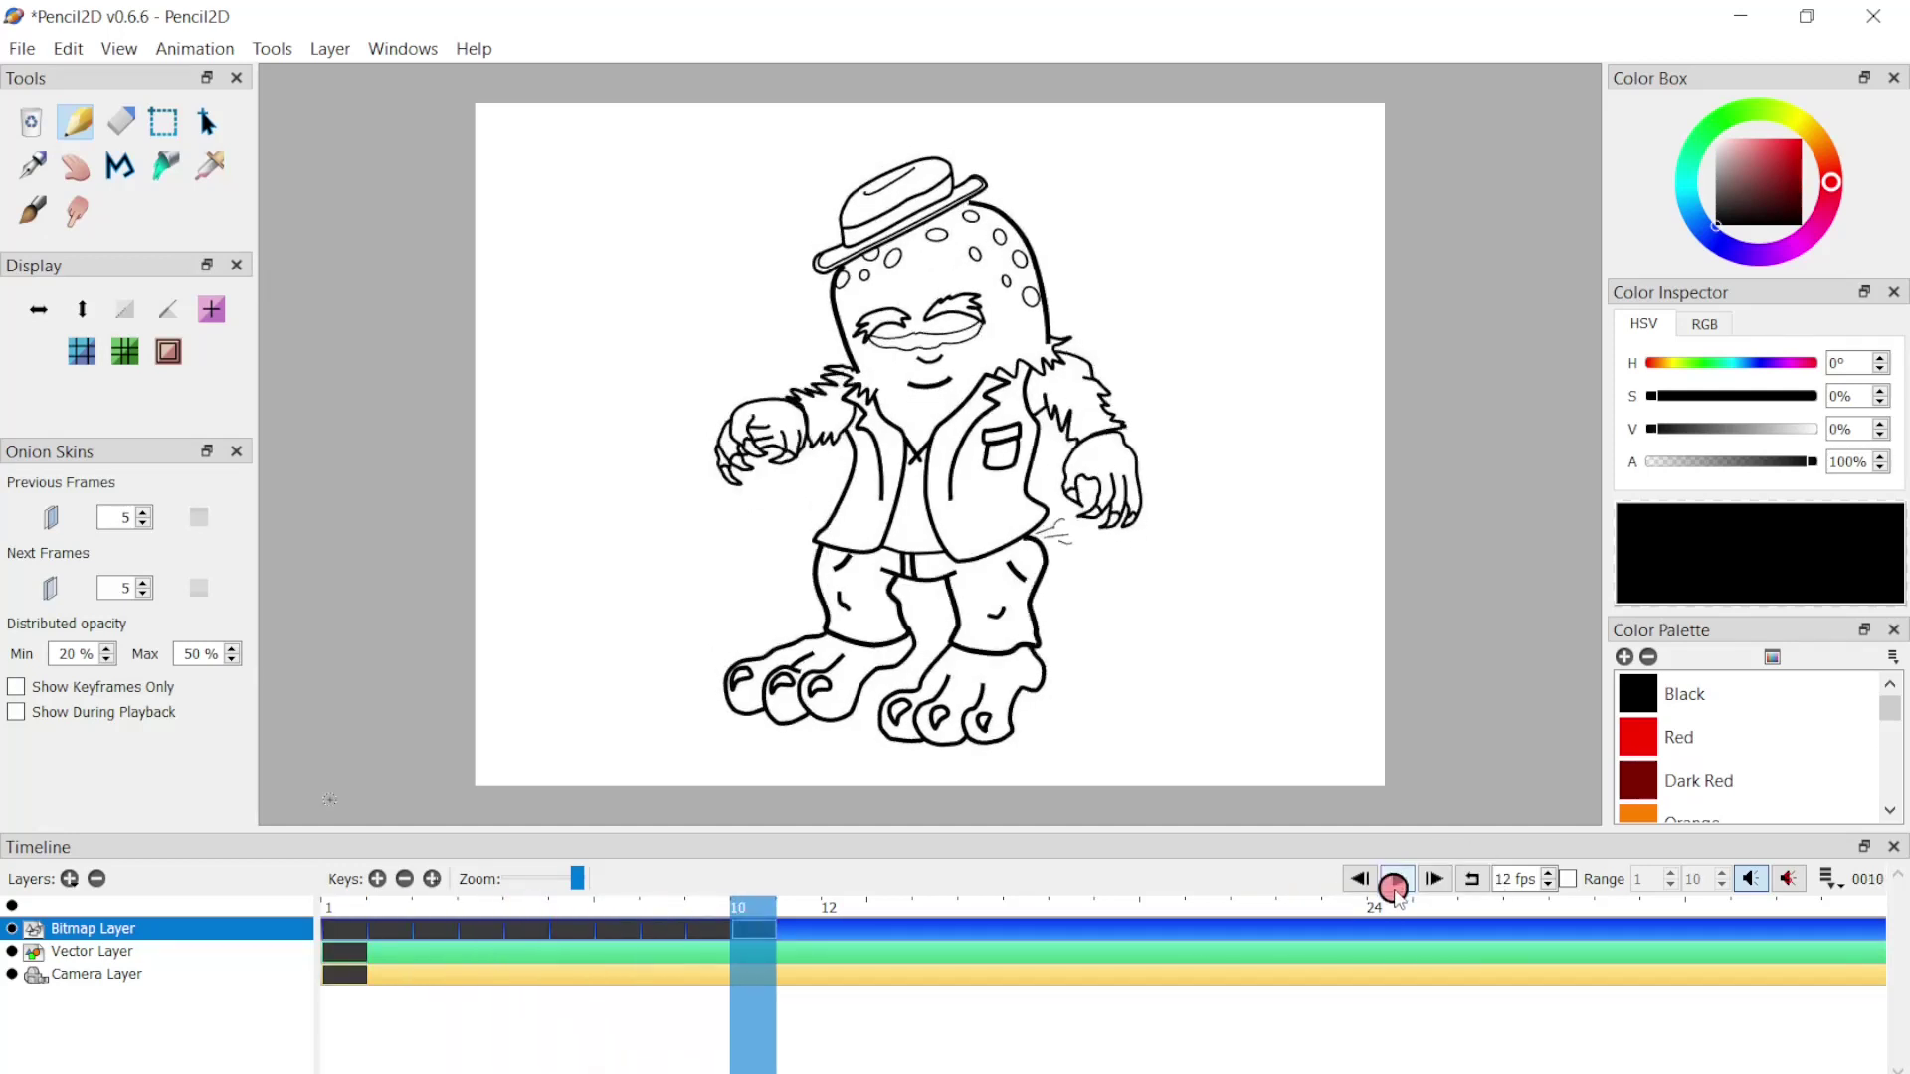
left_click(1360, 880)
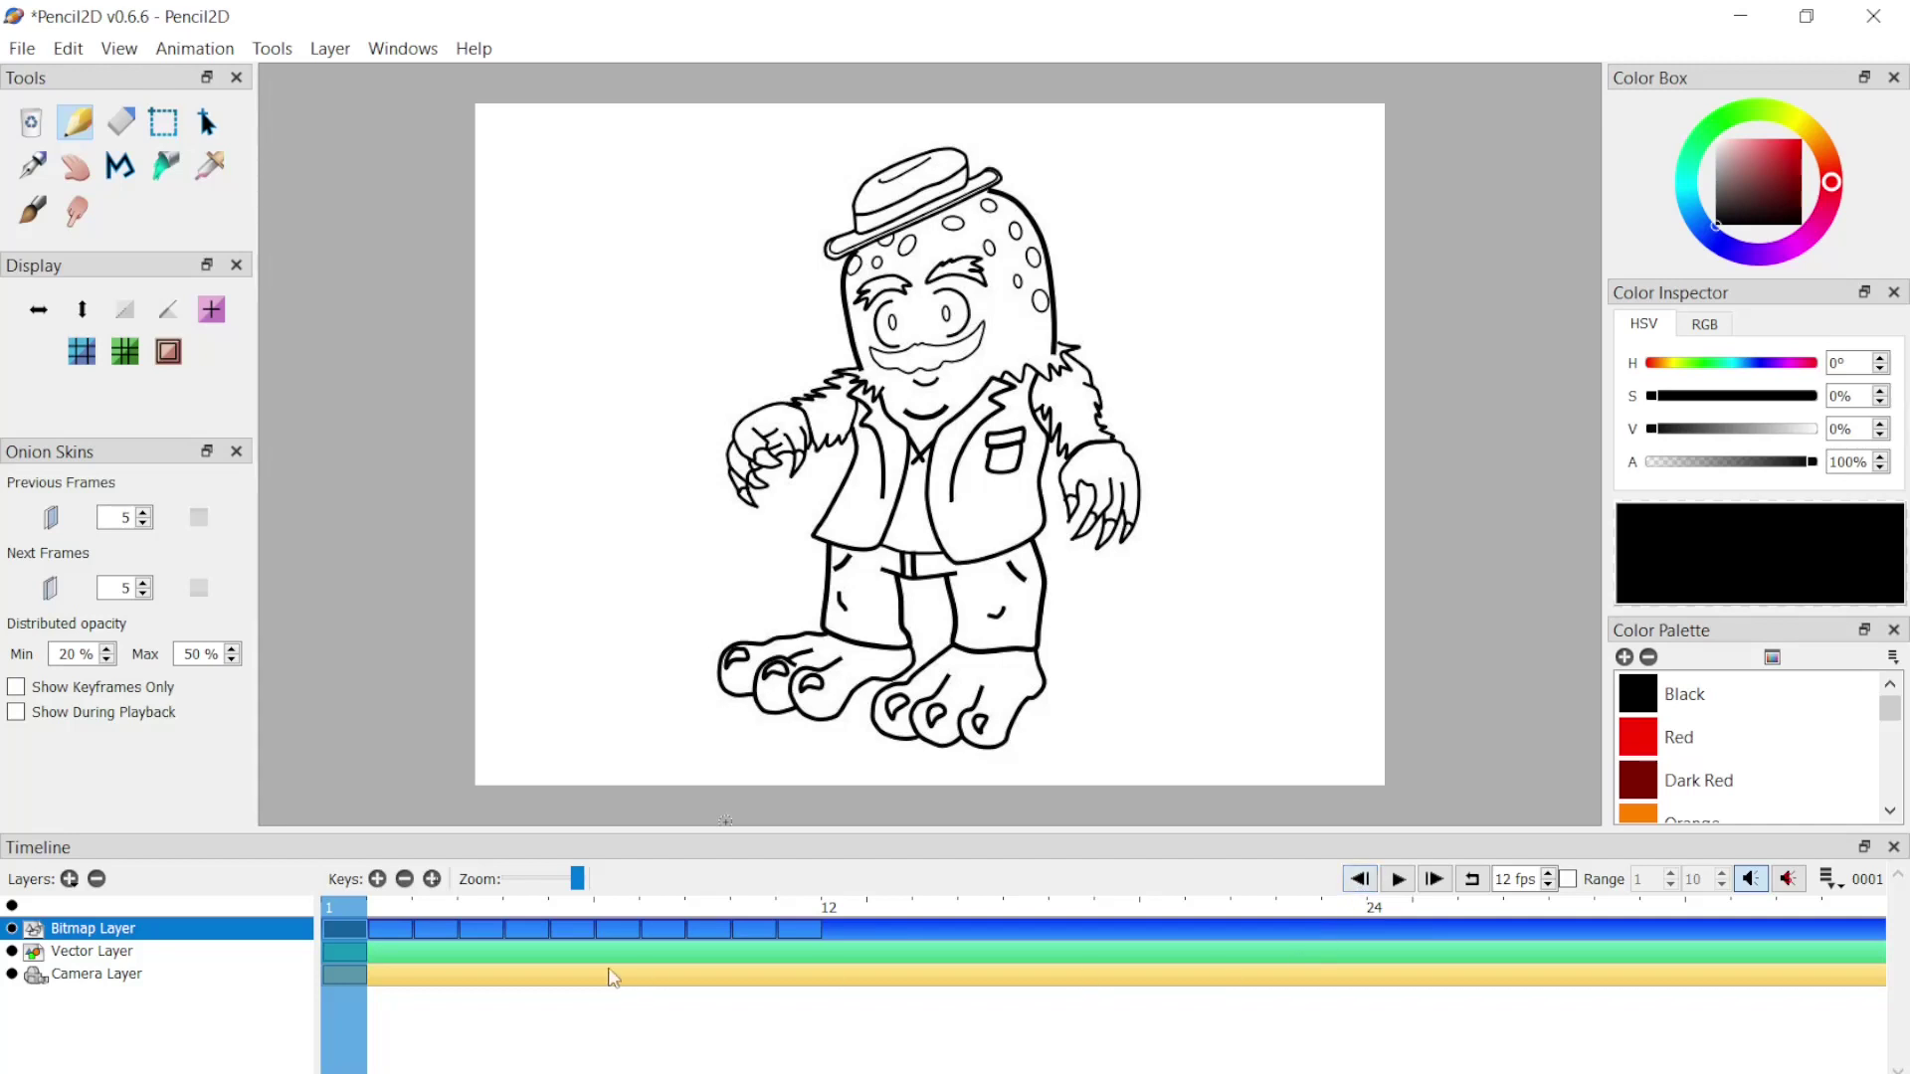
left_click(1398, 879)
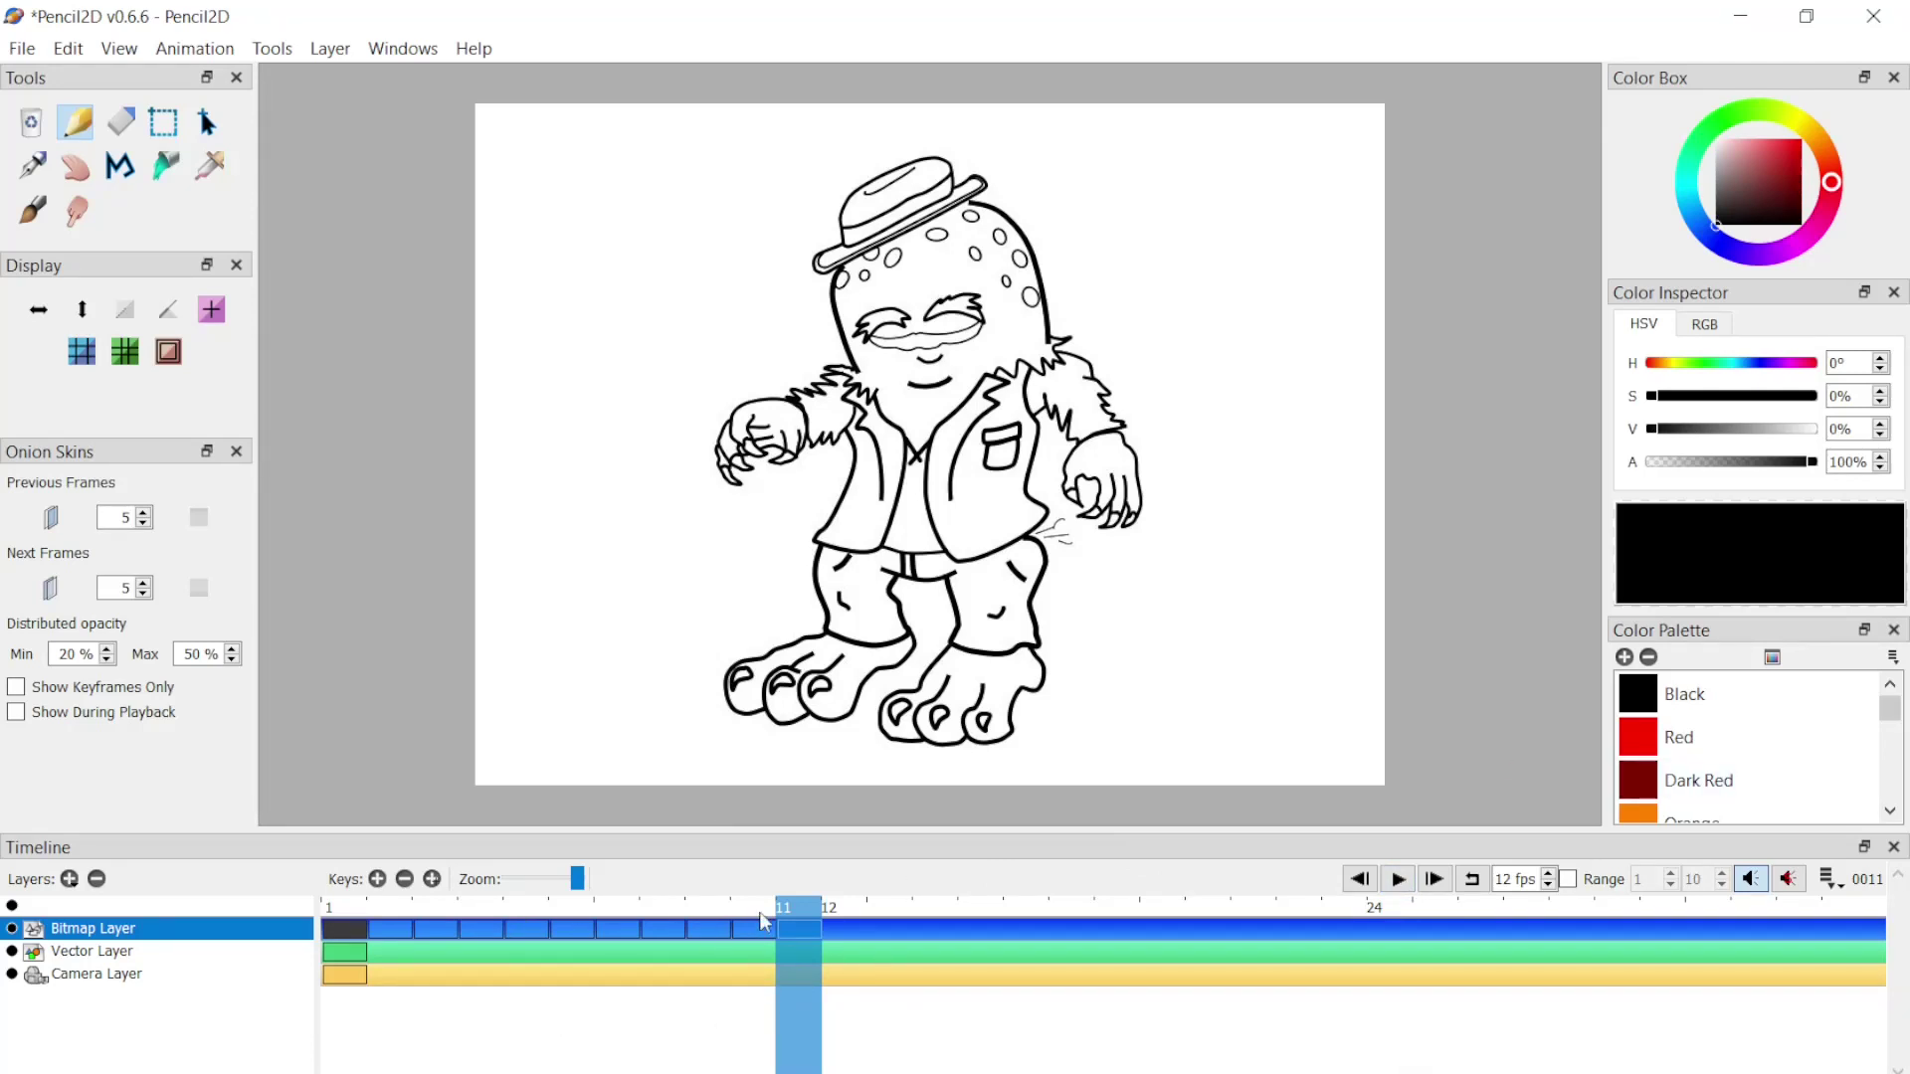
left_click(717, 911)
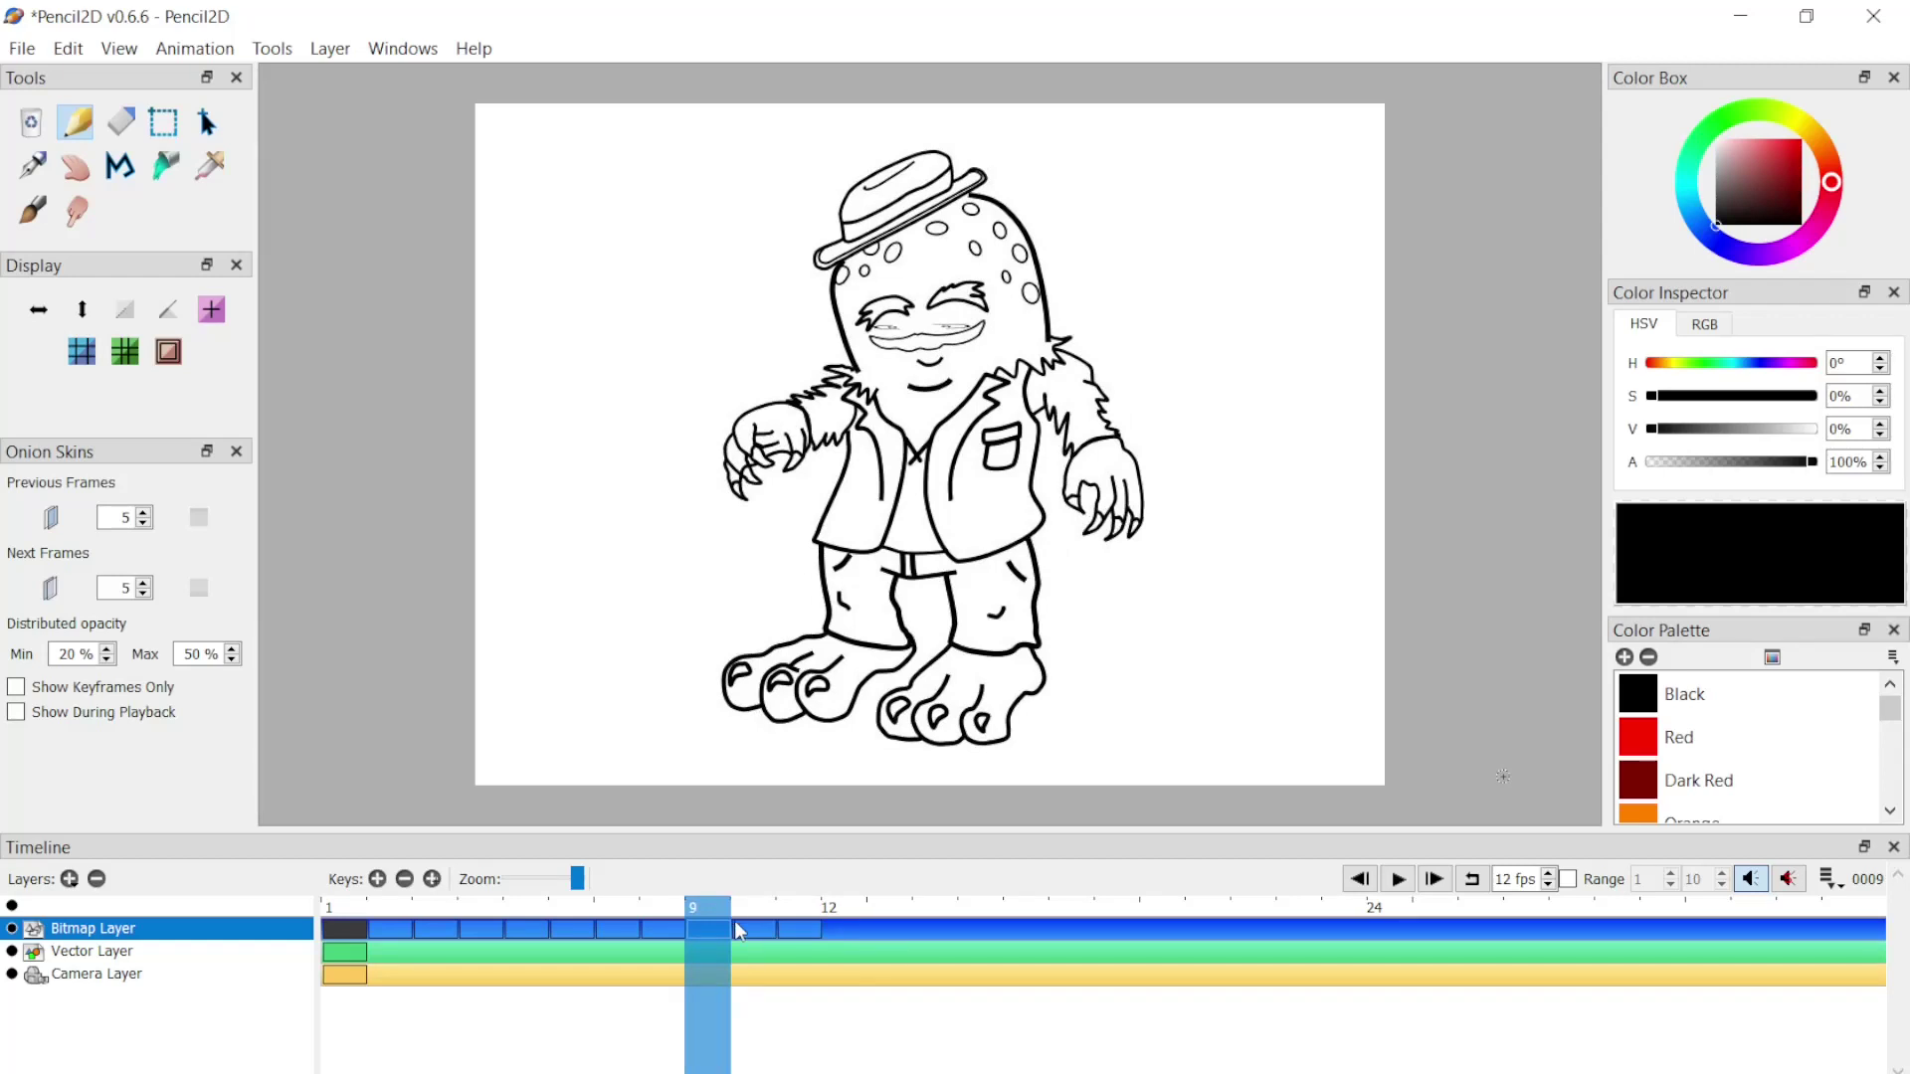
left_click(749, 907)
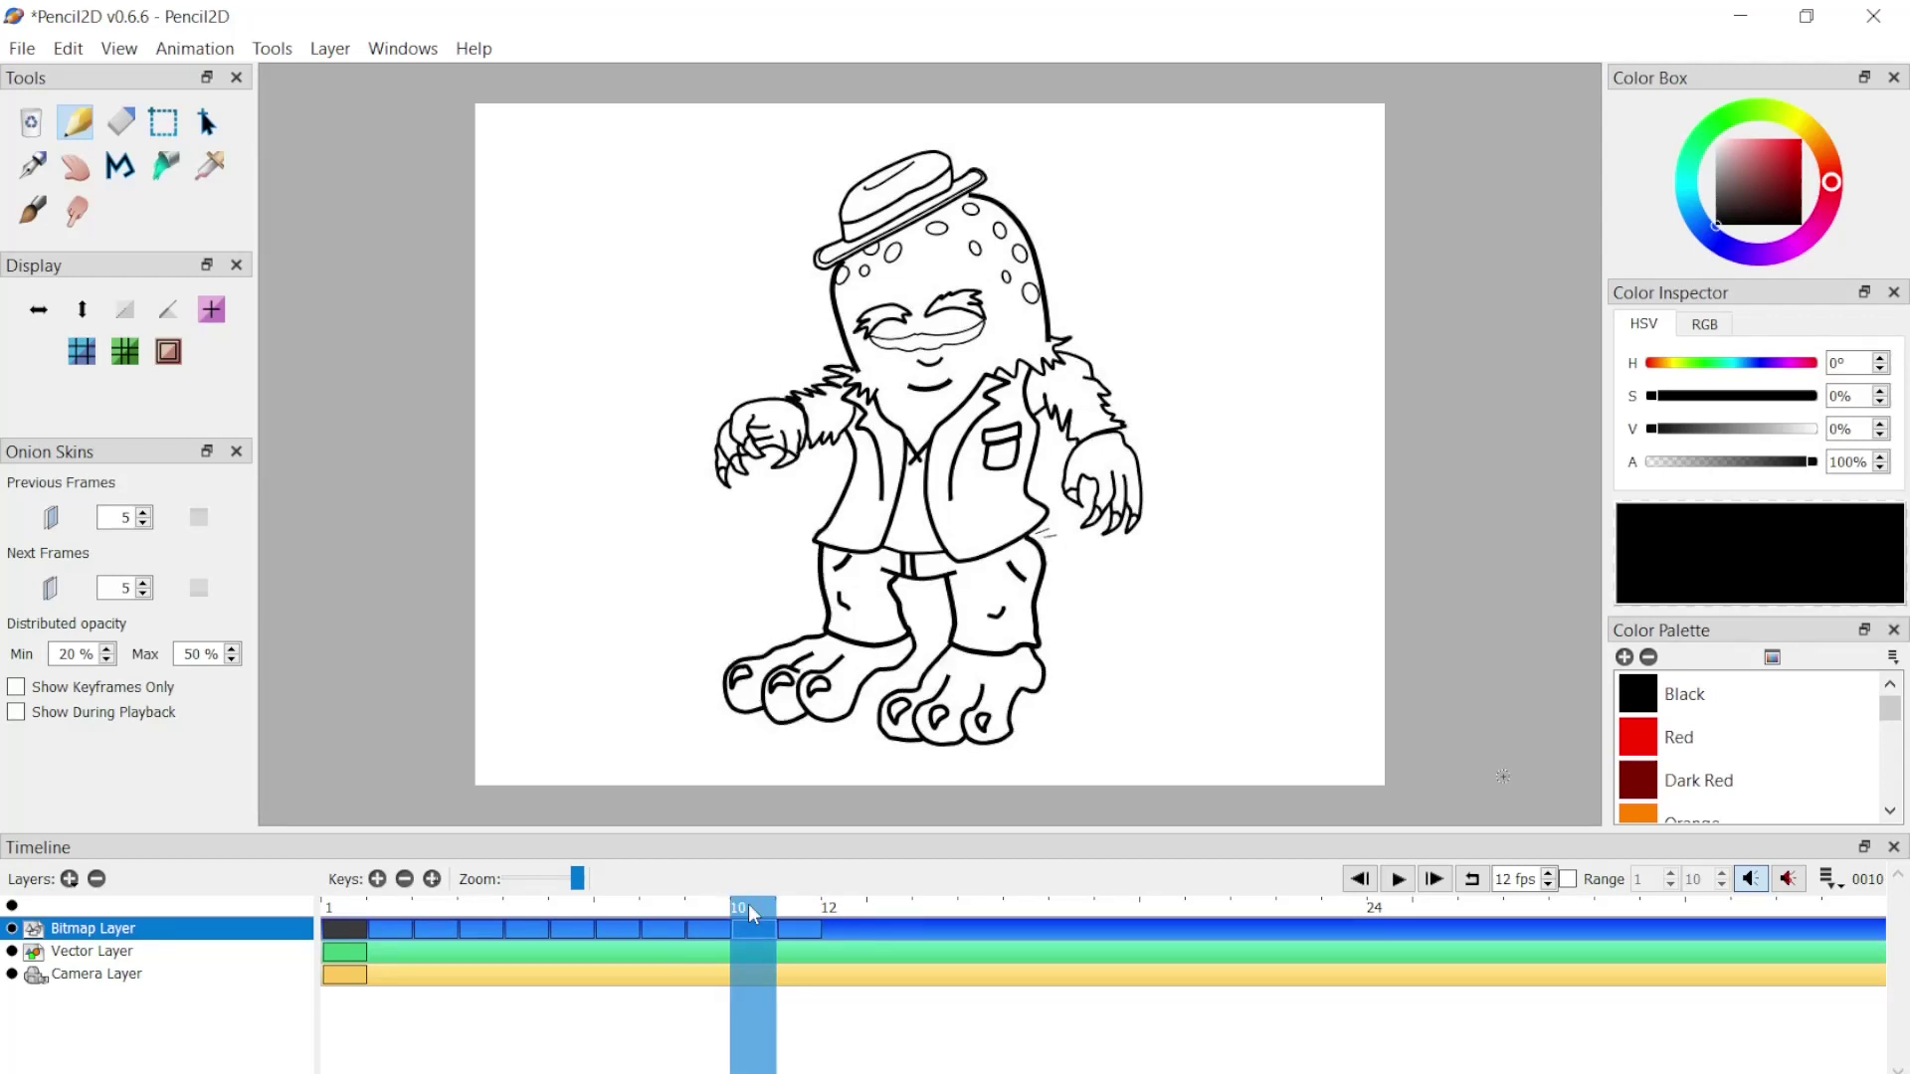
left_click(709, 915)
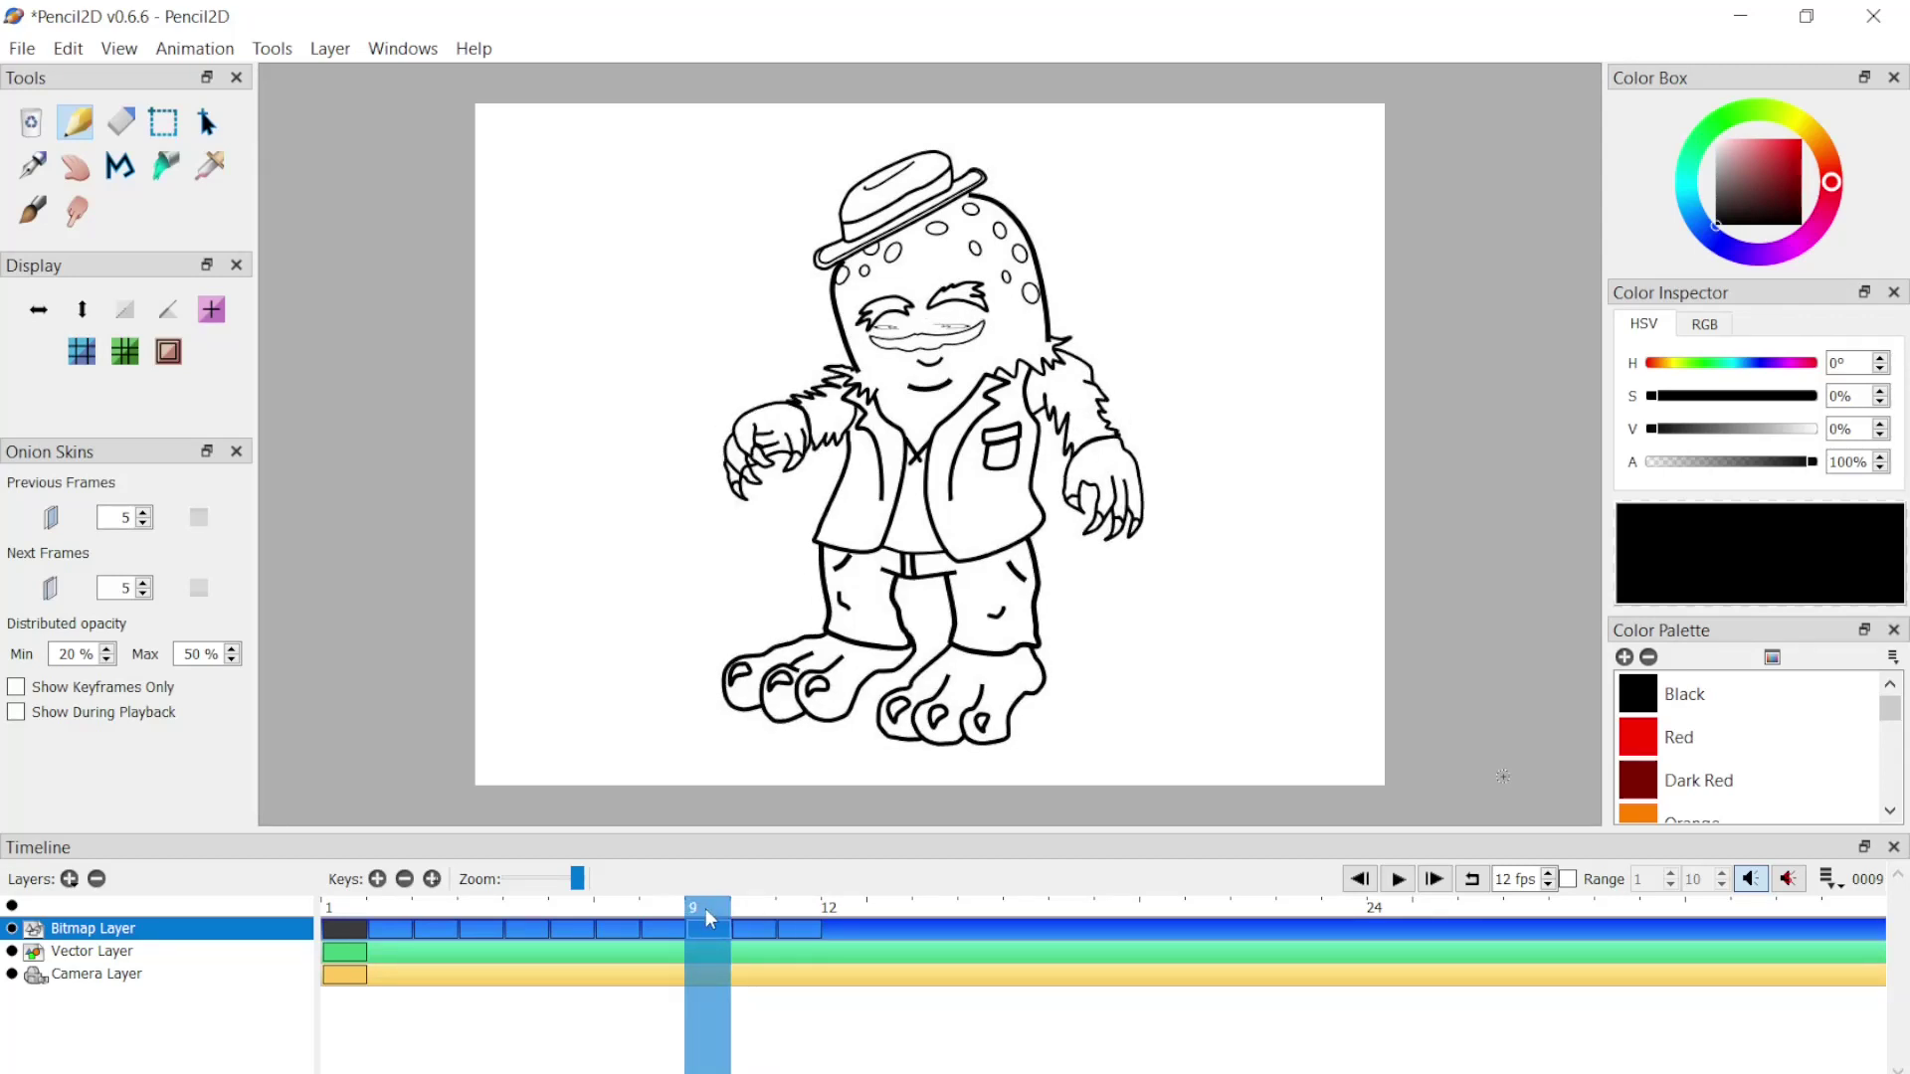
left_click(1398, 880)
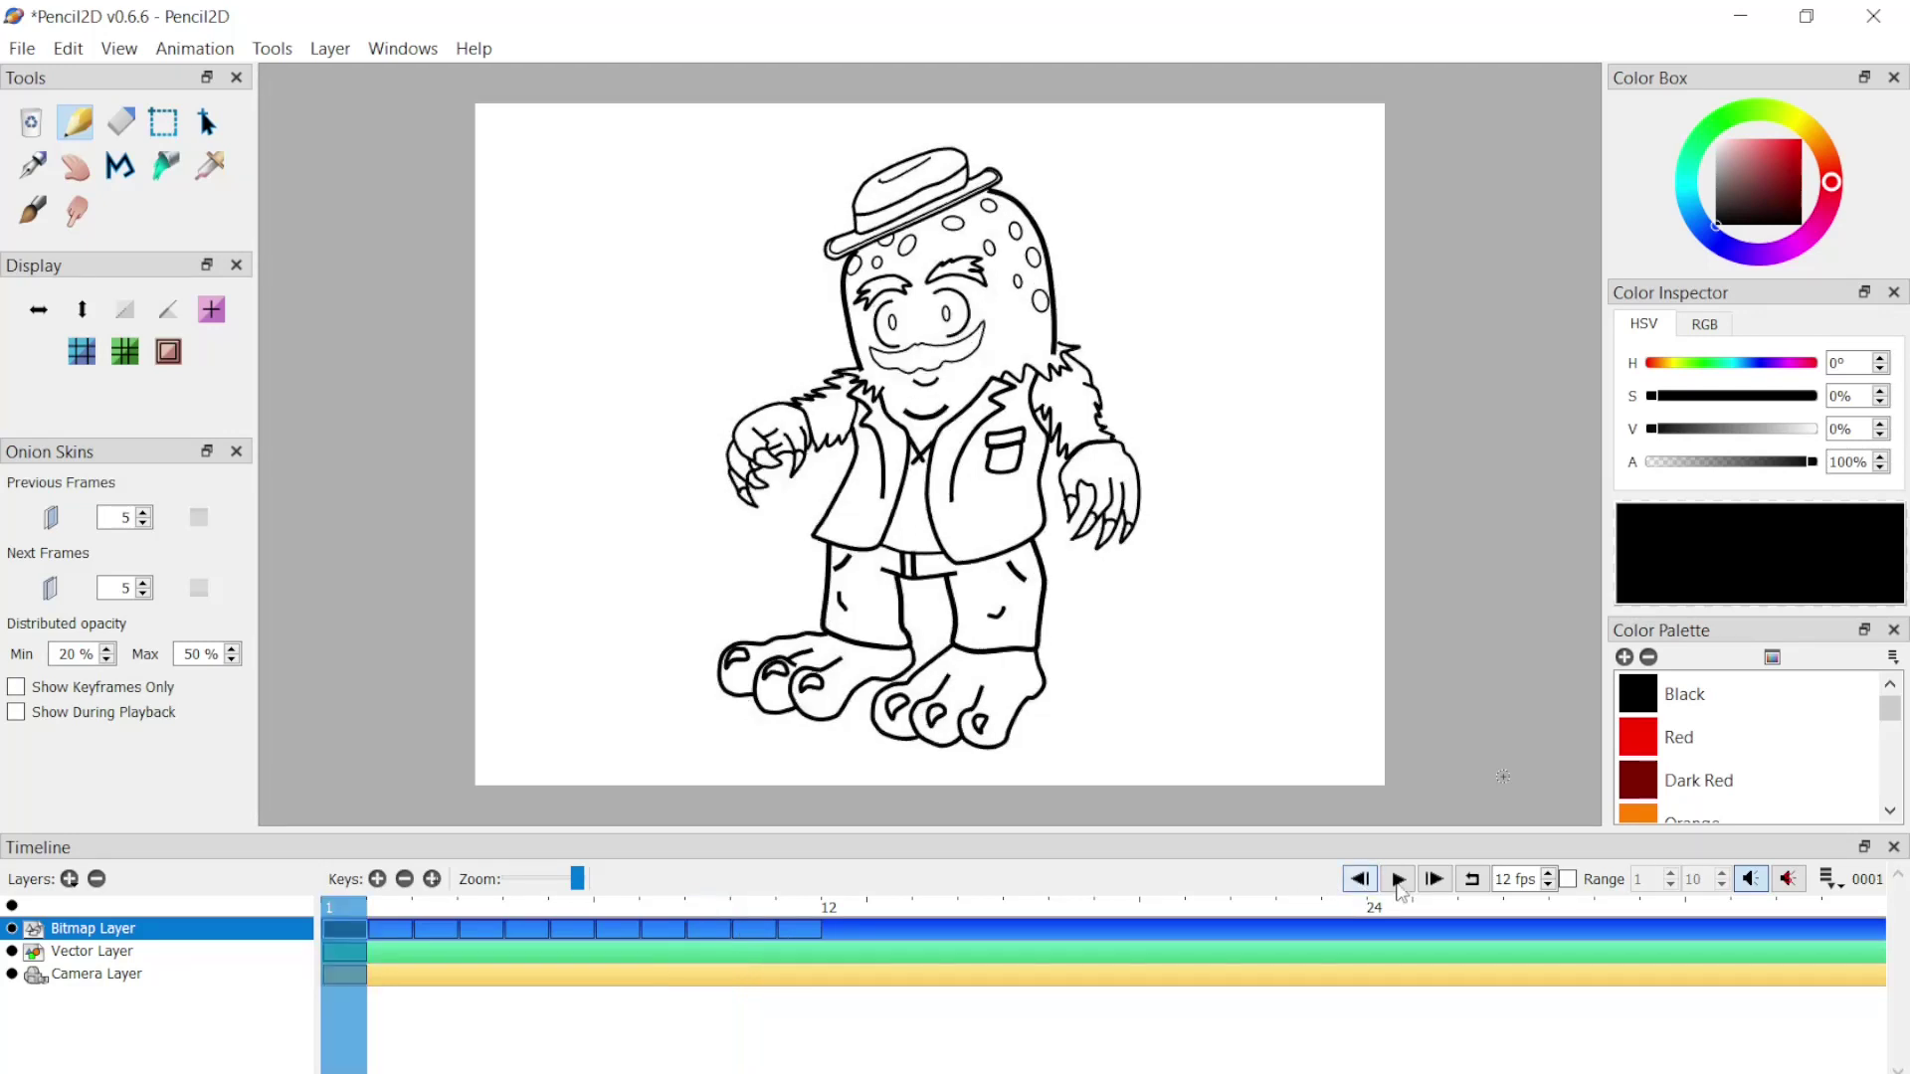
left_click(1397, 880)
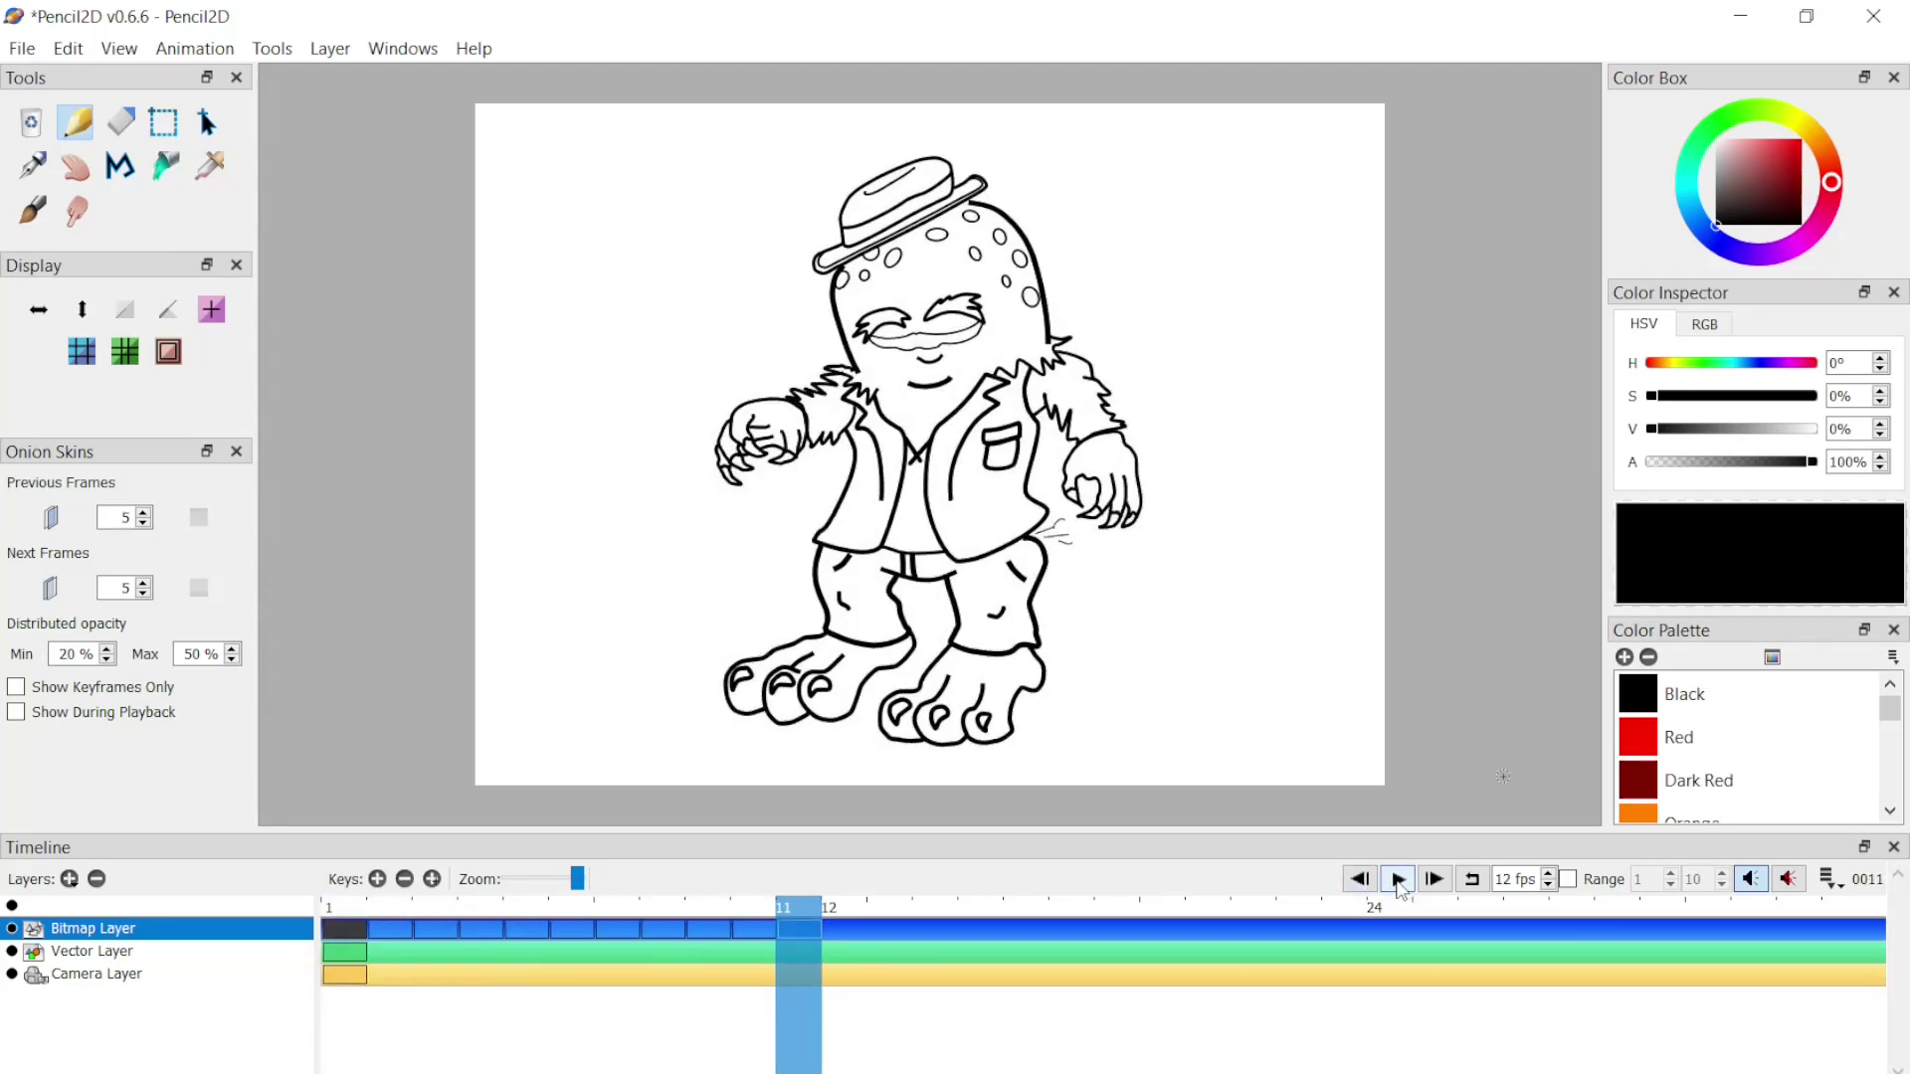
left_click(1360, 881)
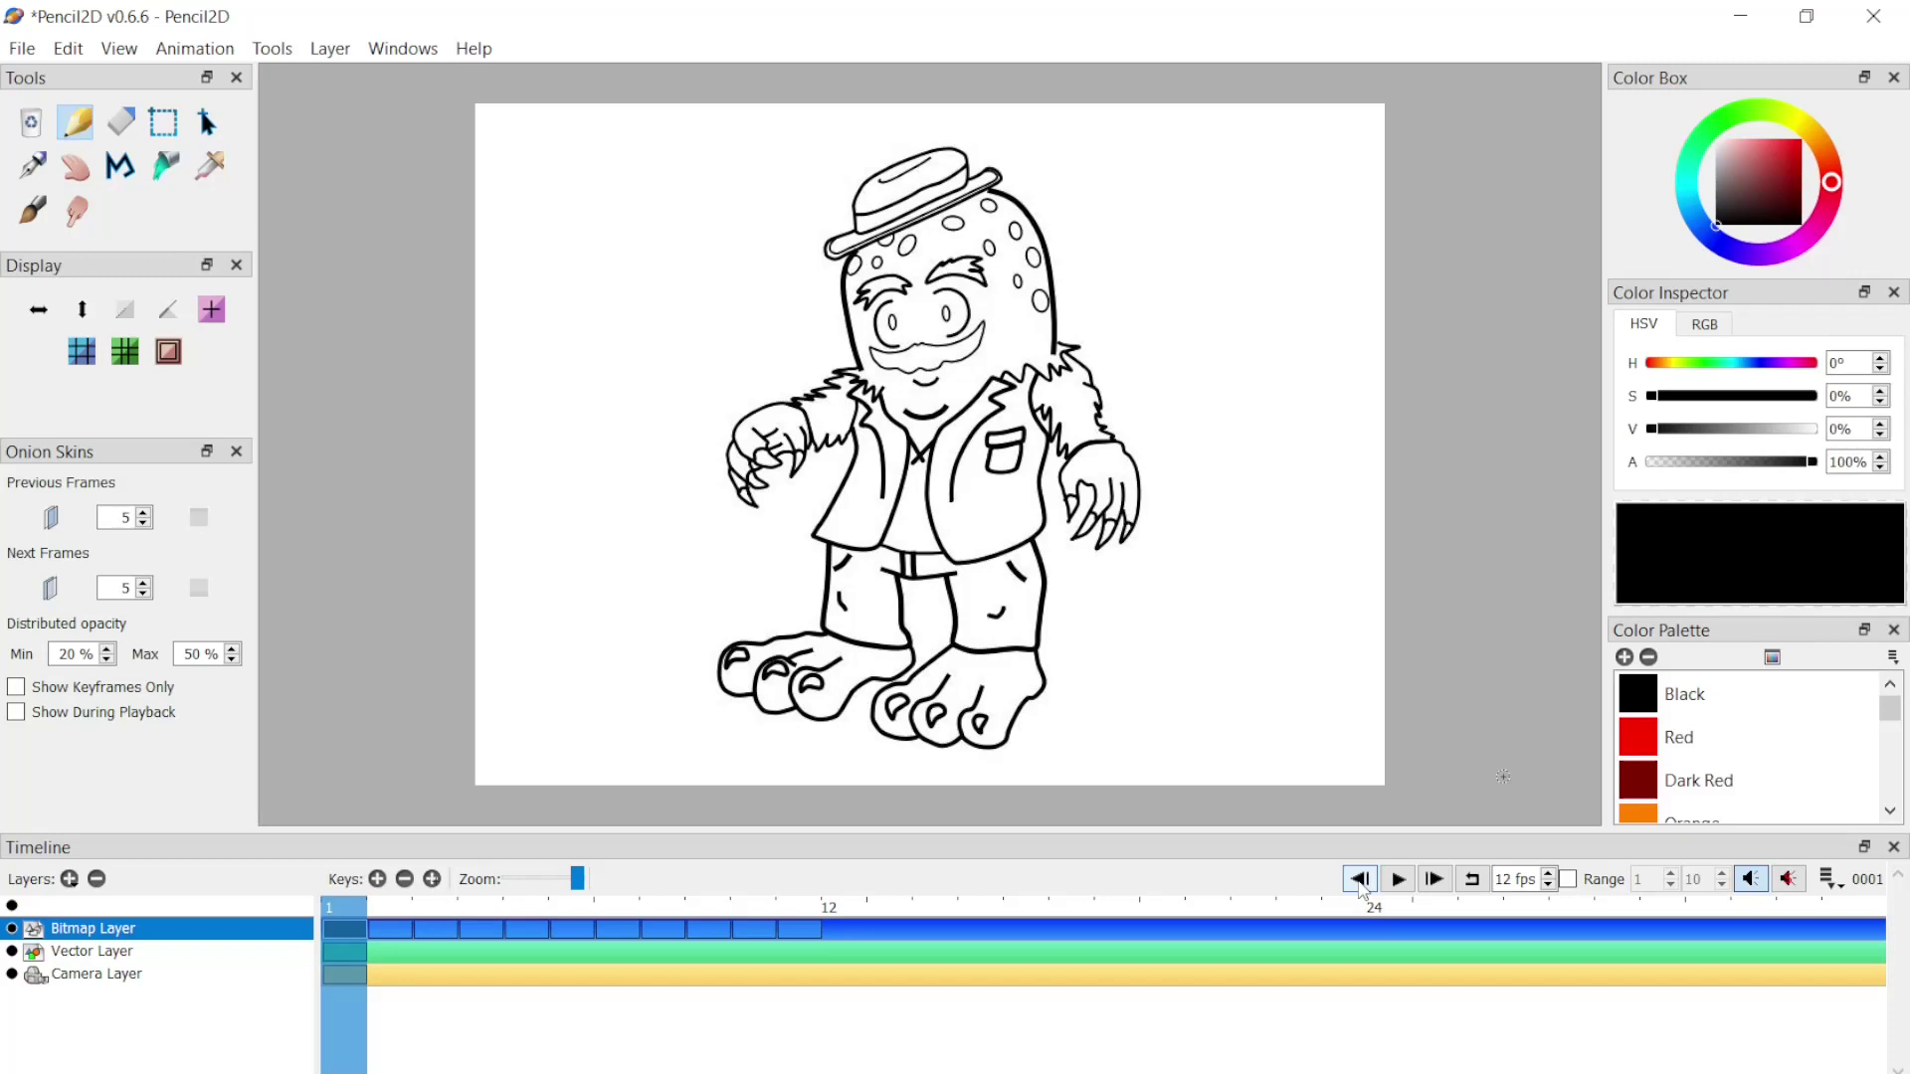
Step: Move the Bitmap Layer key from frame 11 to 12, replay the animation, and move the key from frame 10 to 11
left_click(713, 913)
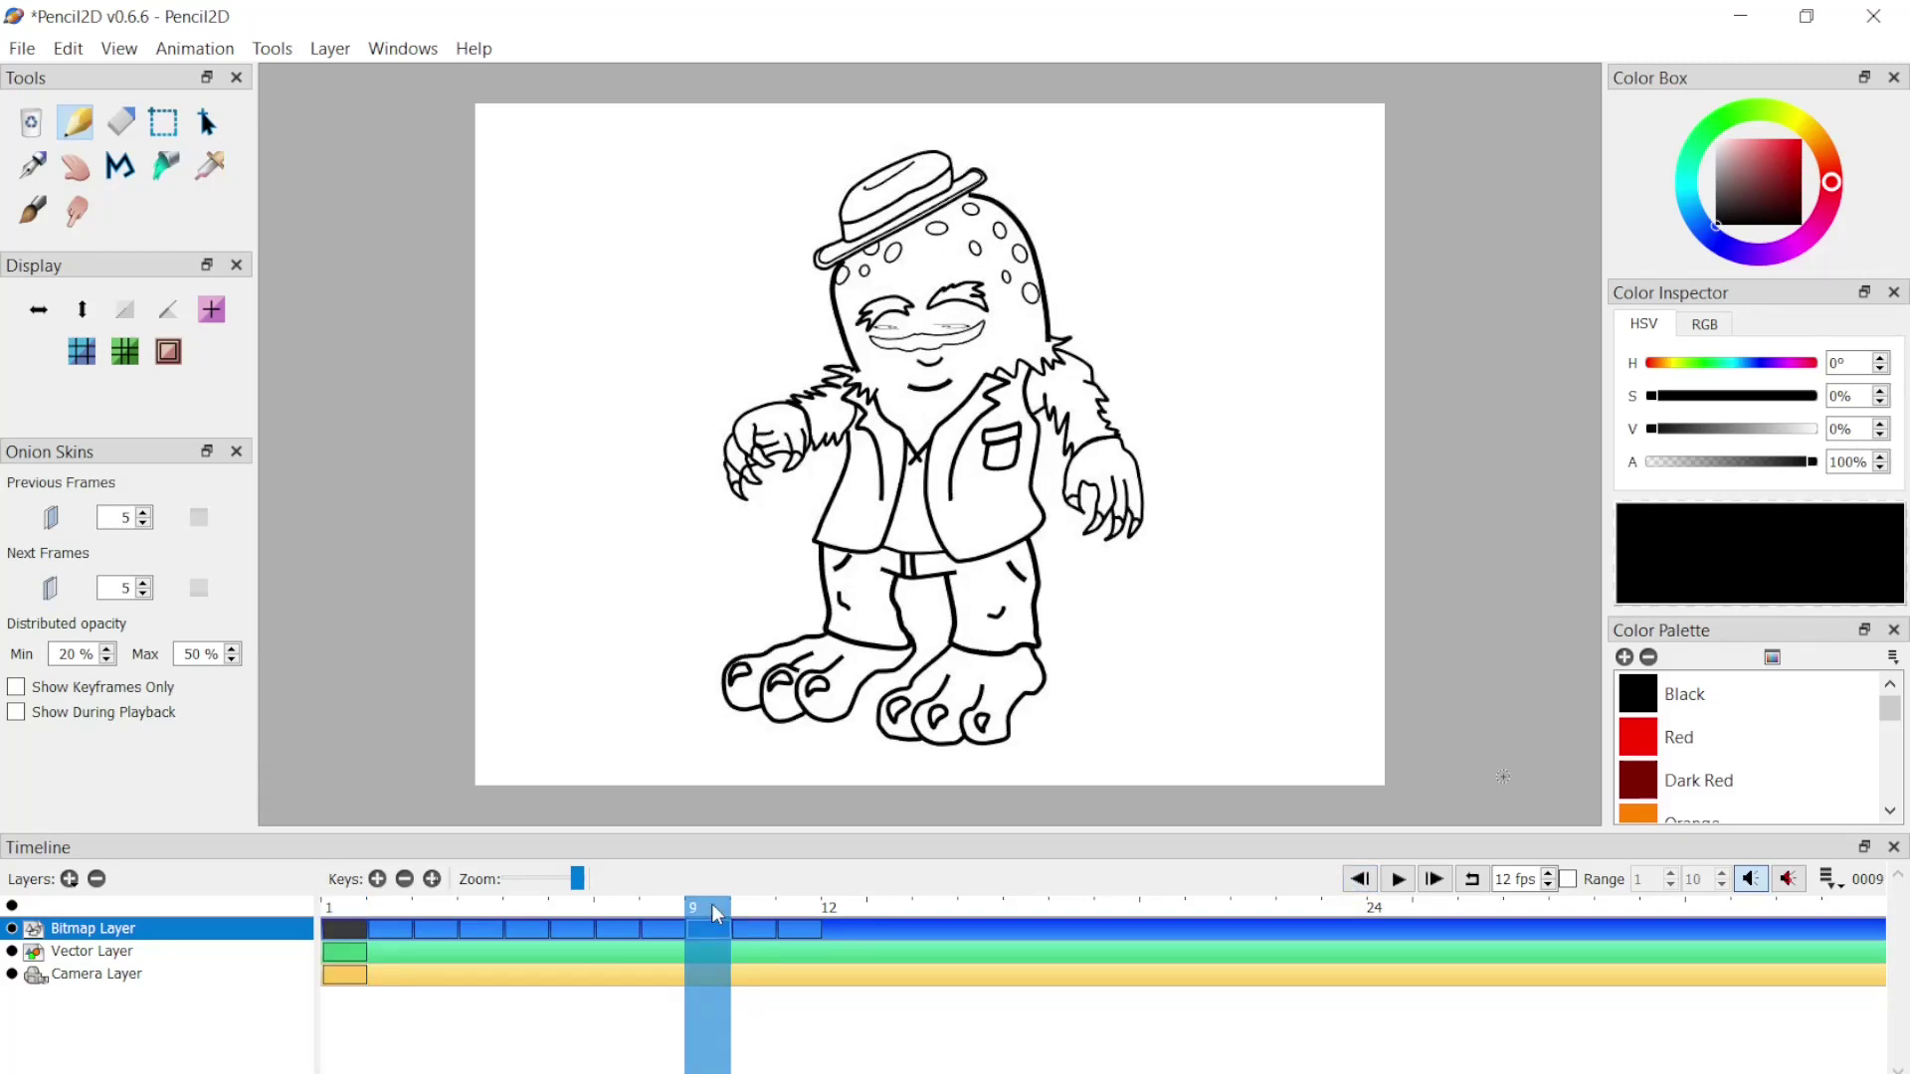
left_click(804, 930)
left_click_drag(804, 932, 834, 933)
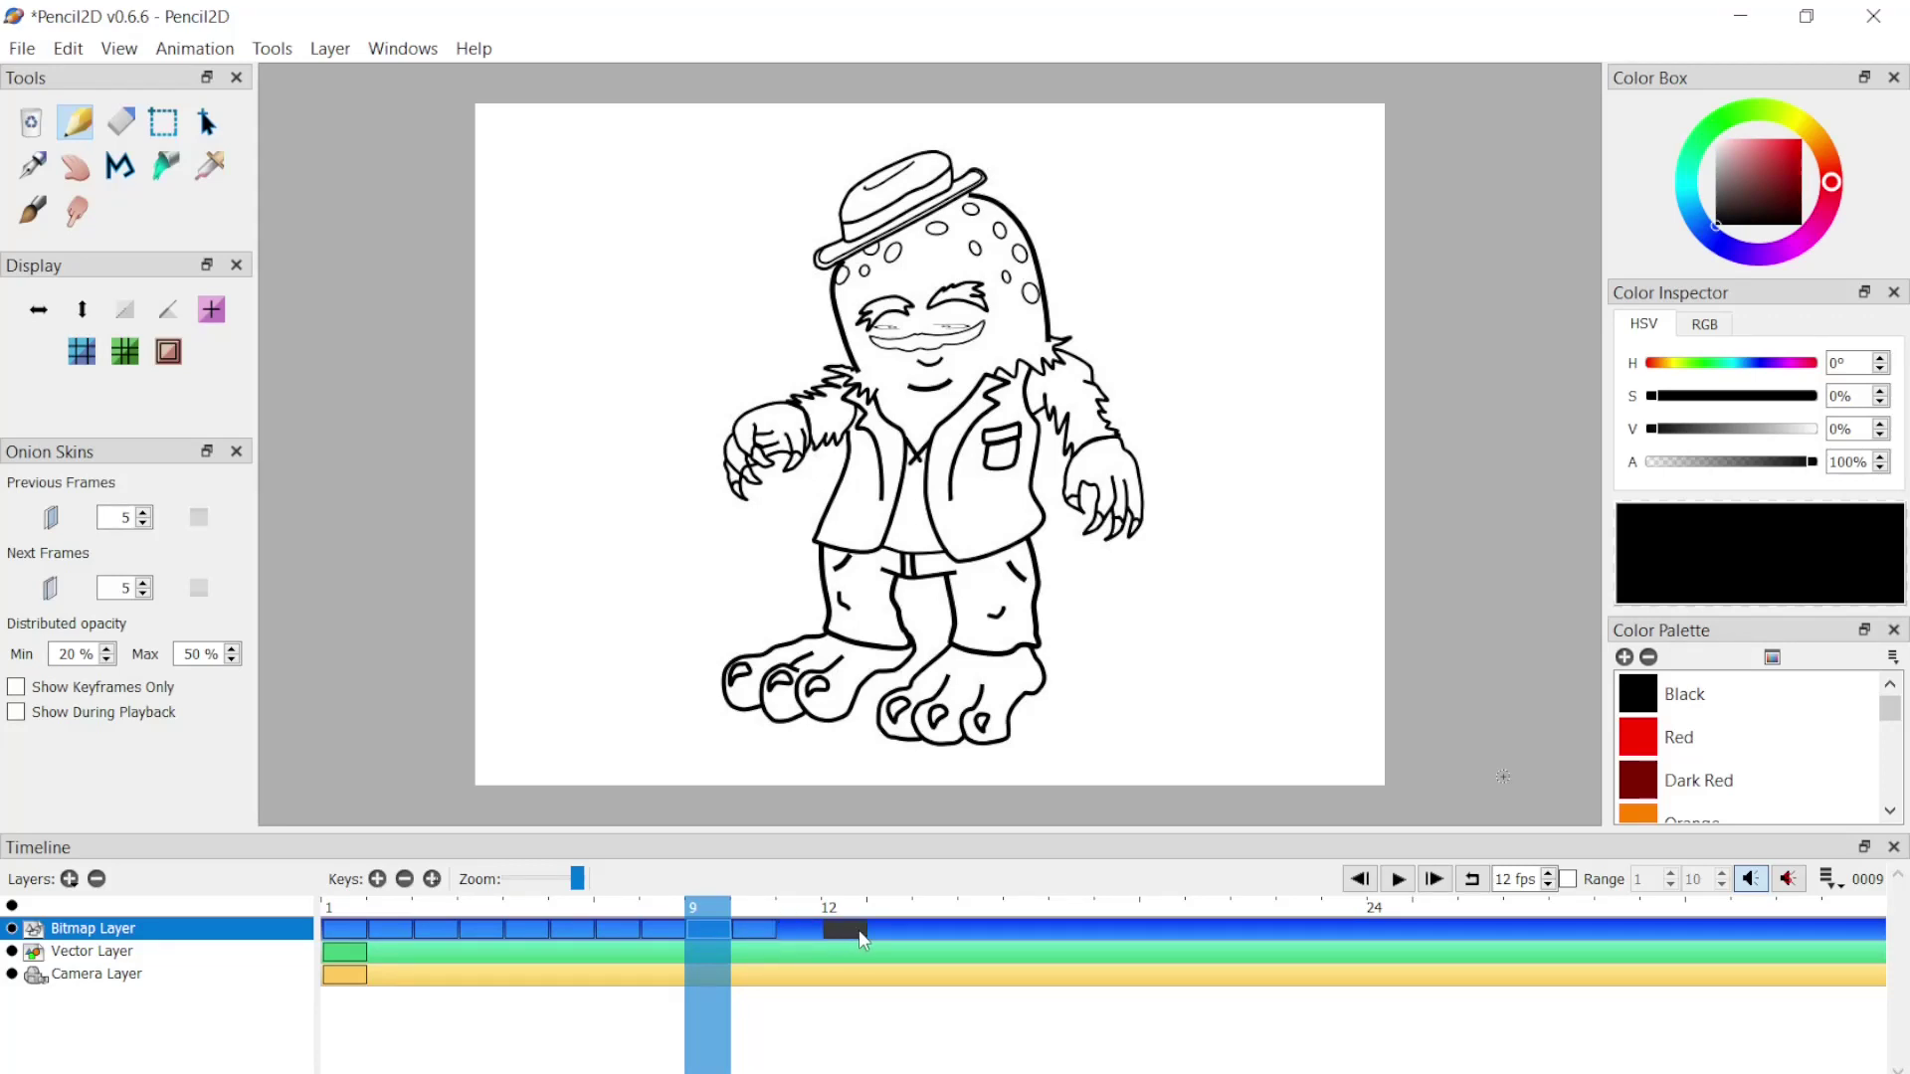
left_click(1359, 879)
left_click(1399, 881)
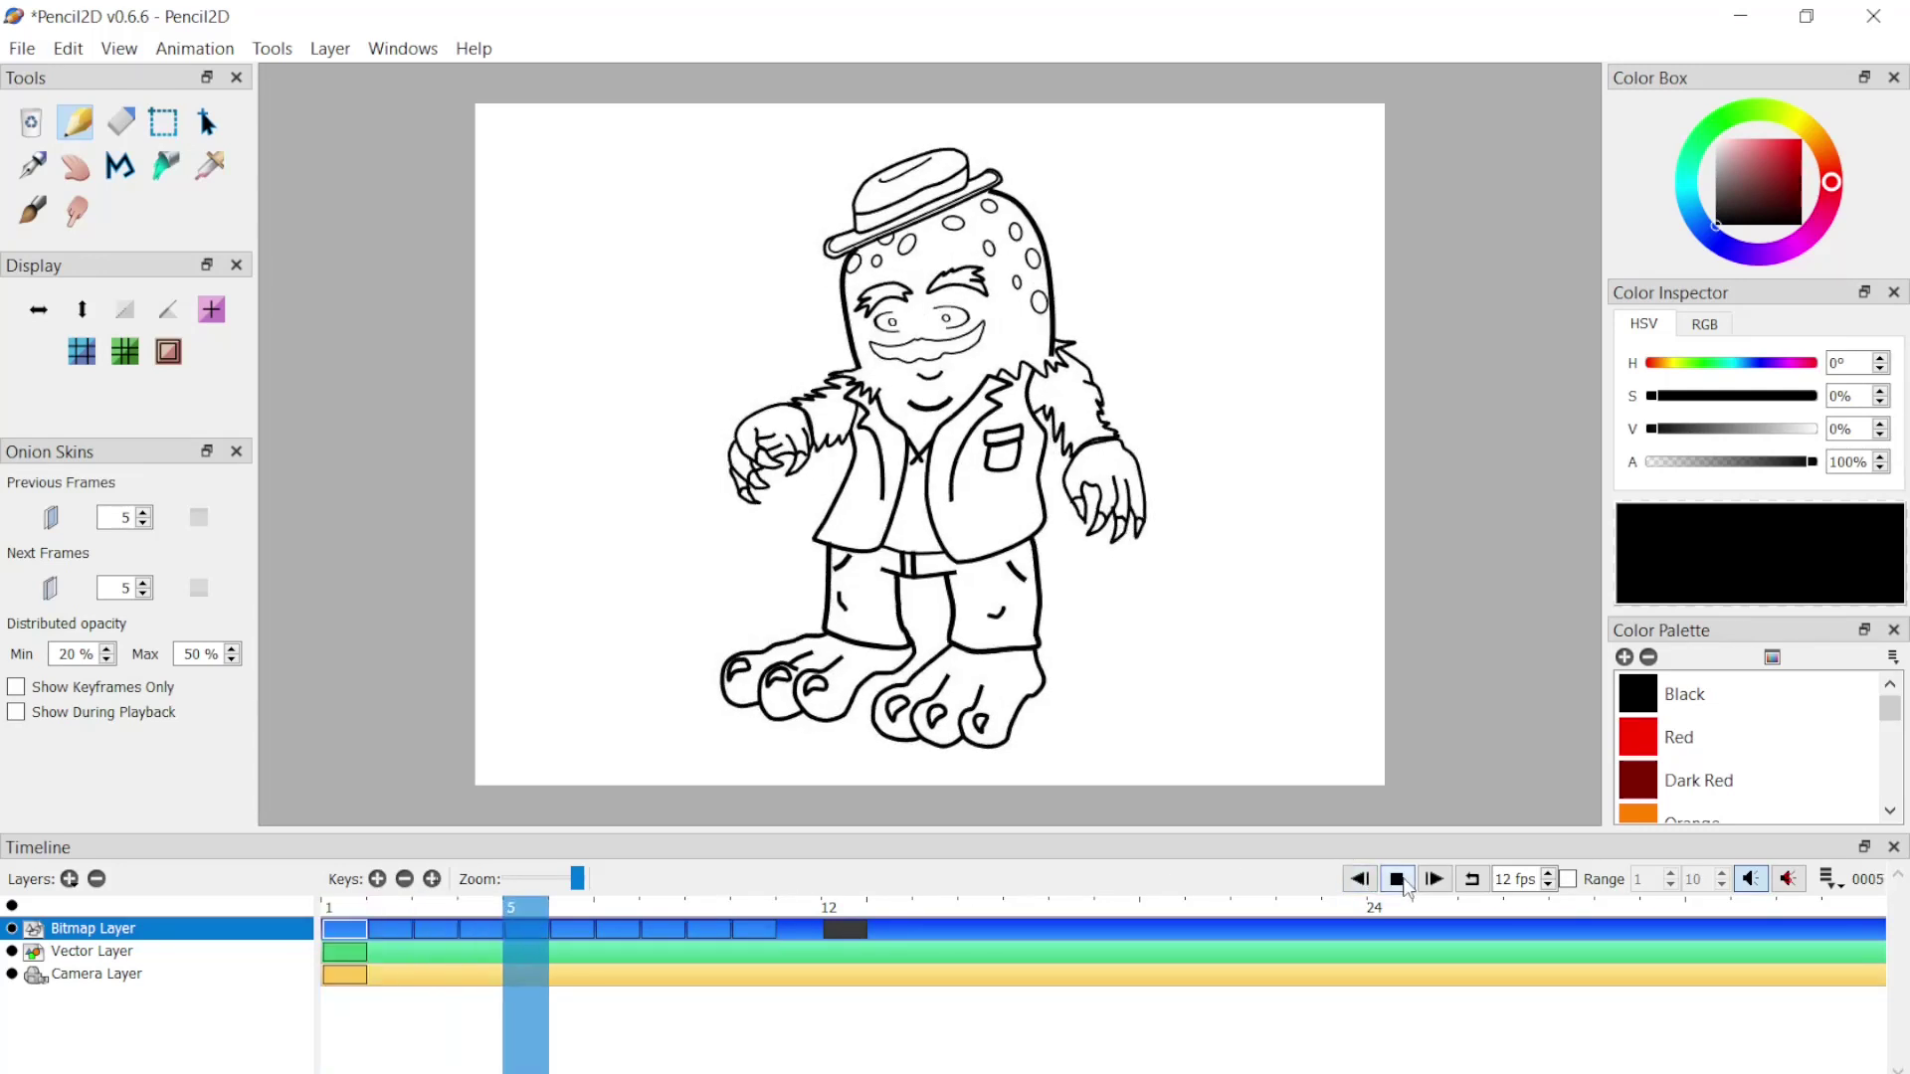
left_click(768, 932)
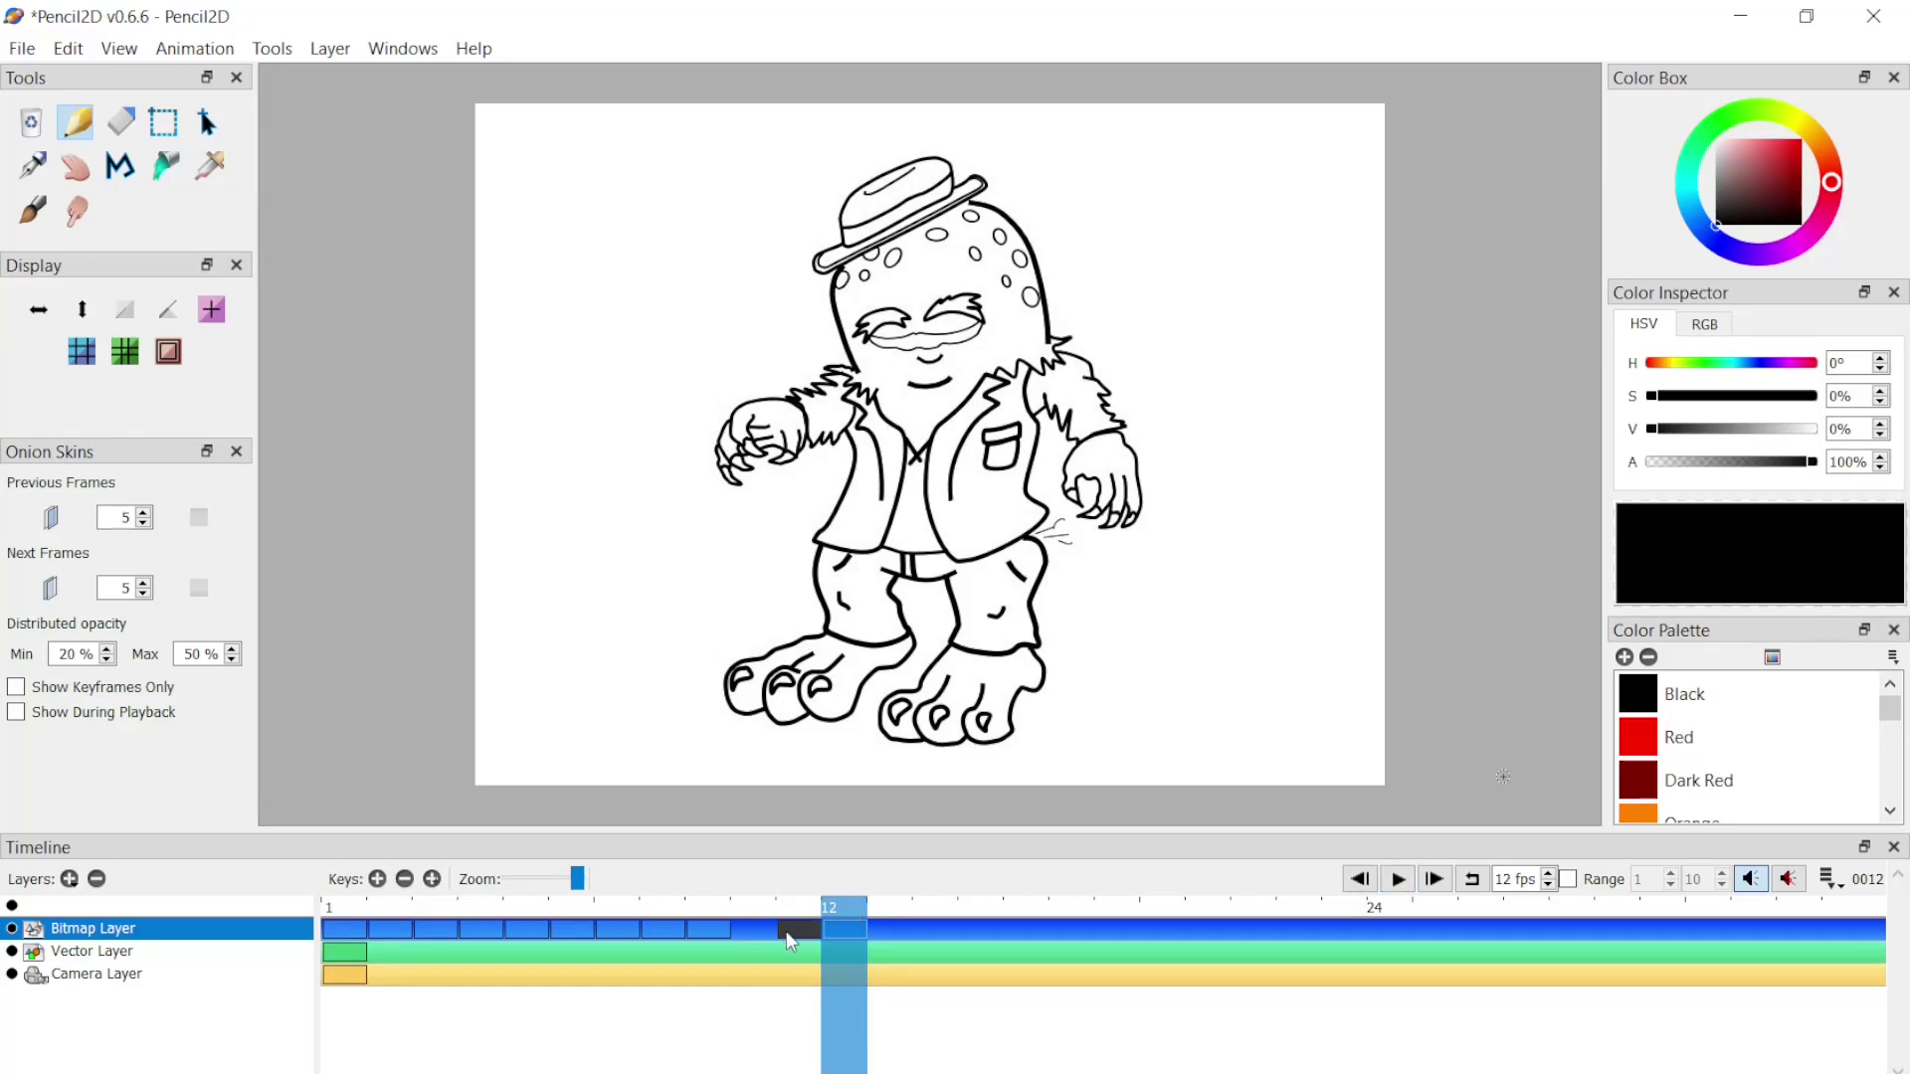
left_click(1359, 879)
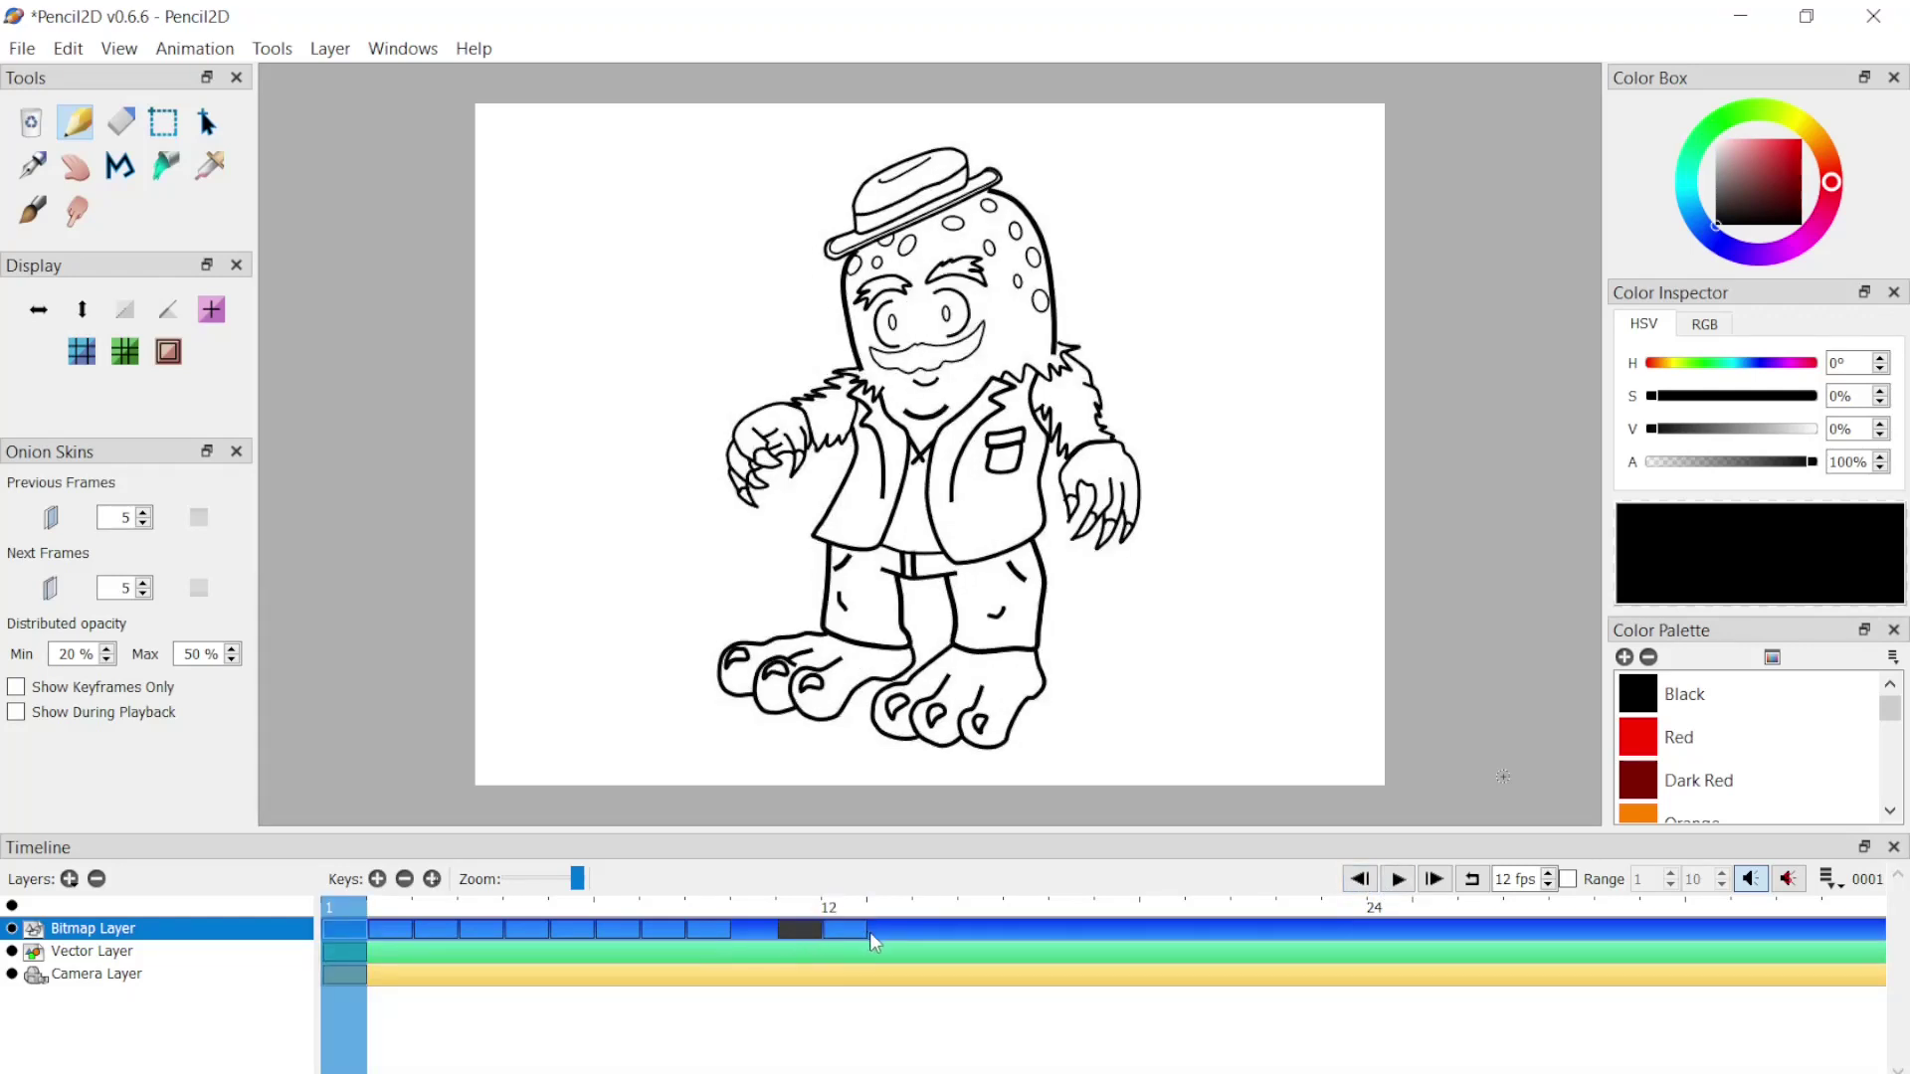
Step: Play the animation, return to frame 1, and review the poses on frames 7 to 9
left_click(1397, 880)
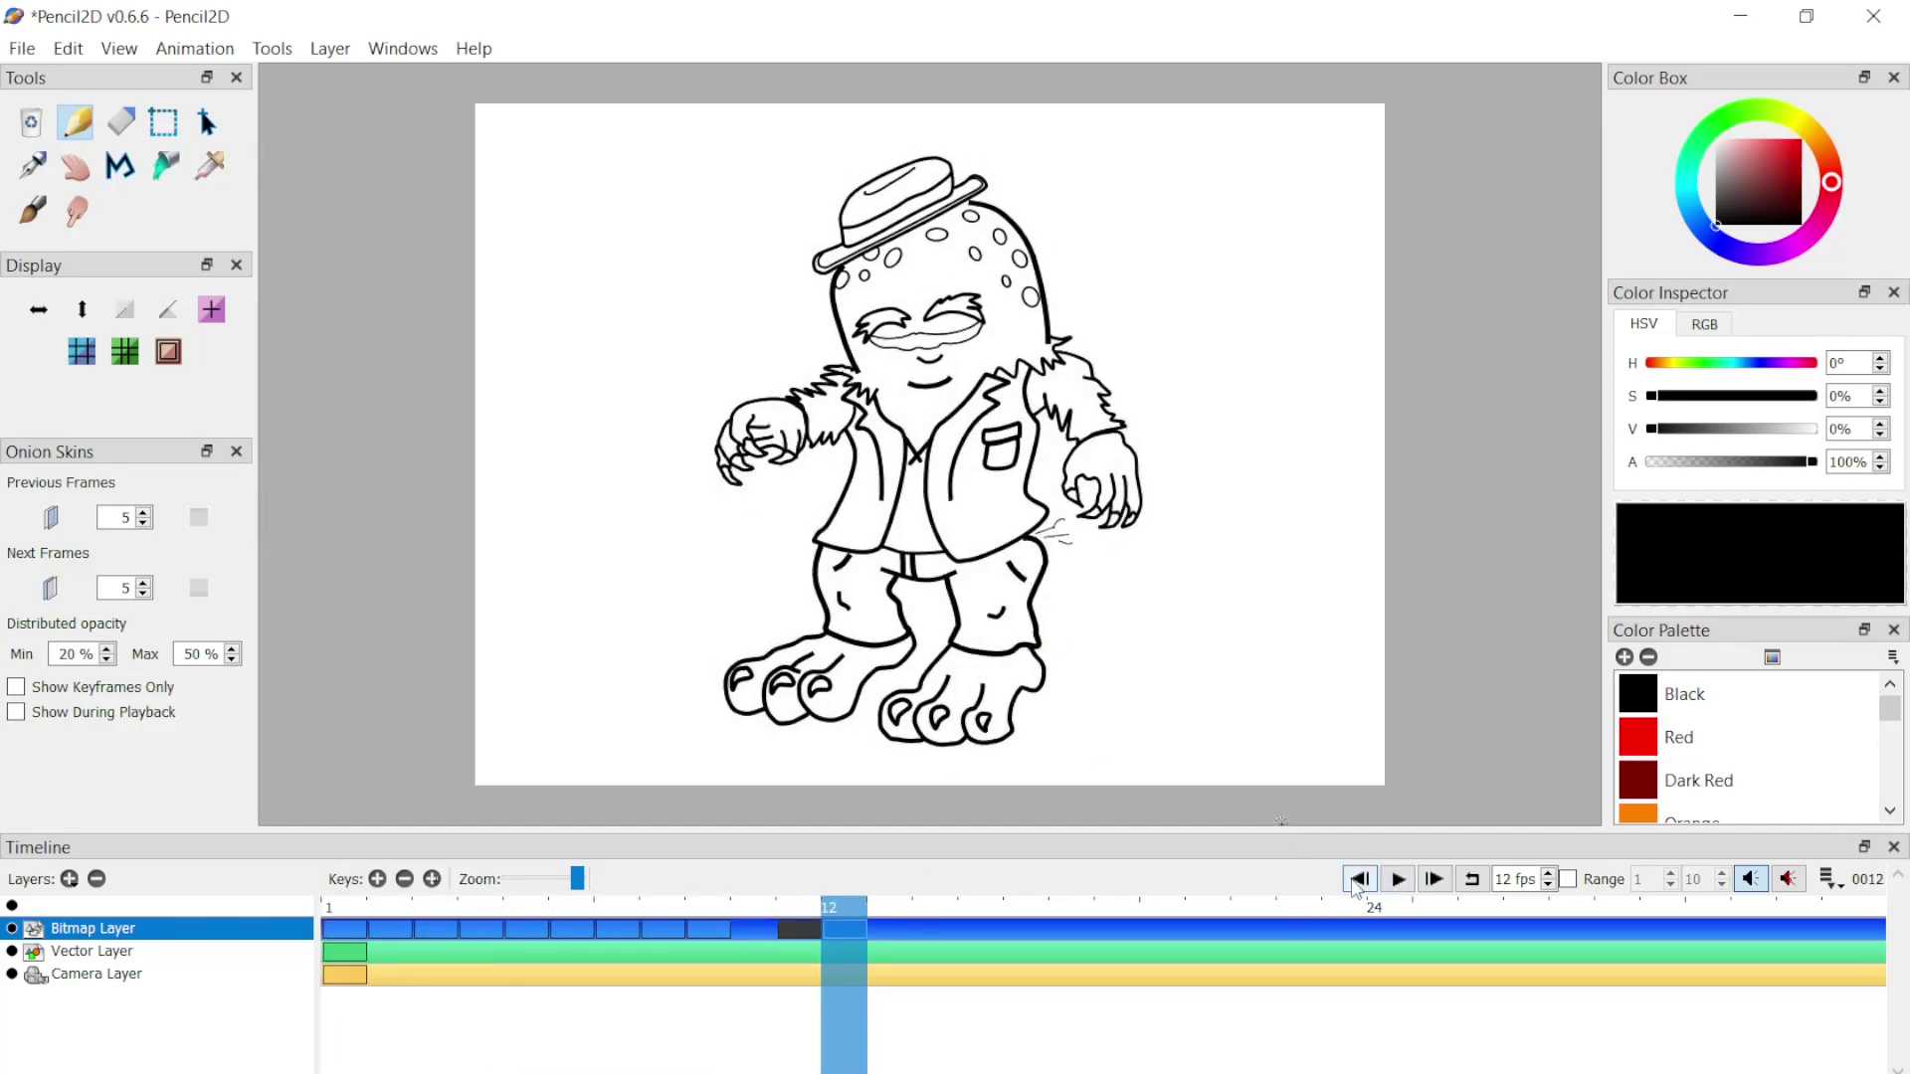
left_click(1359, 879)
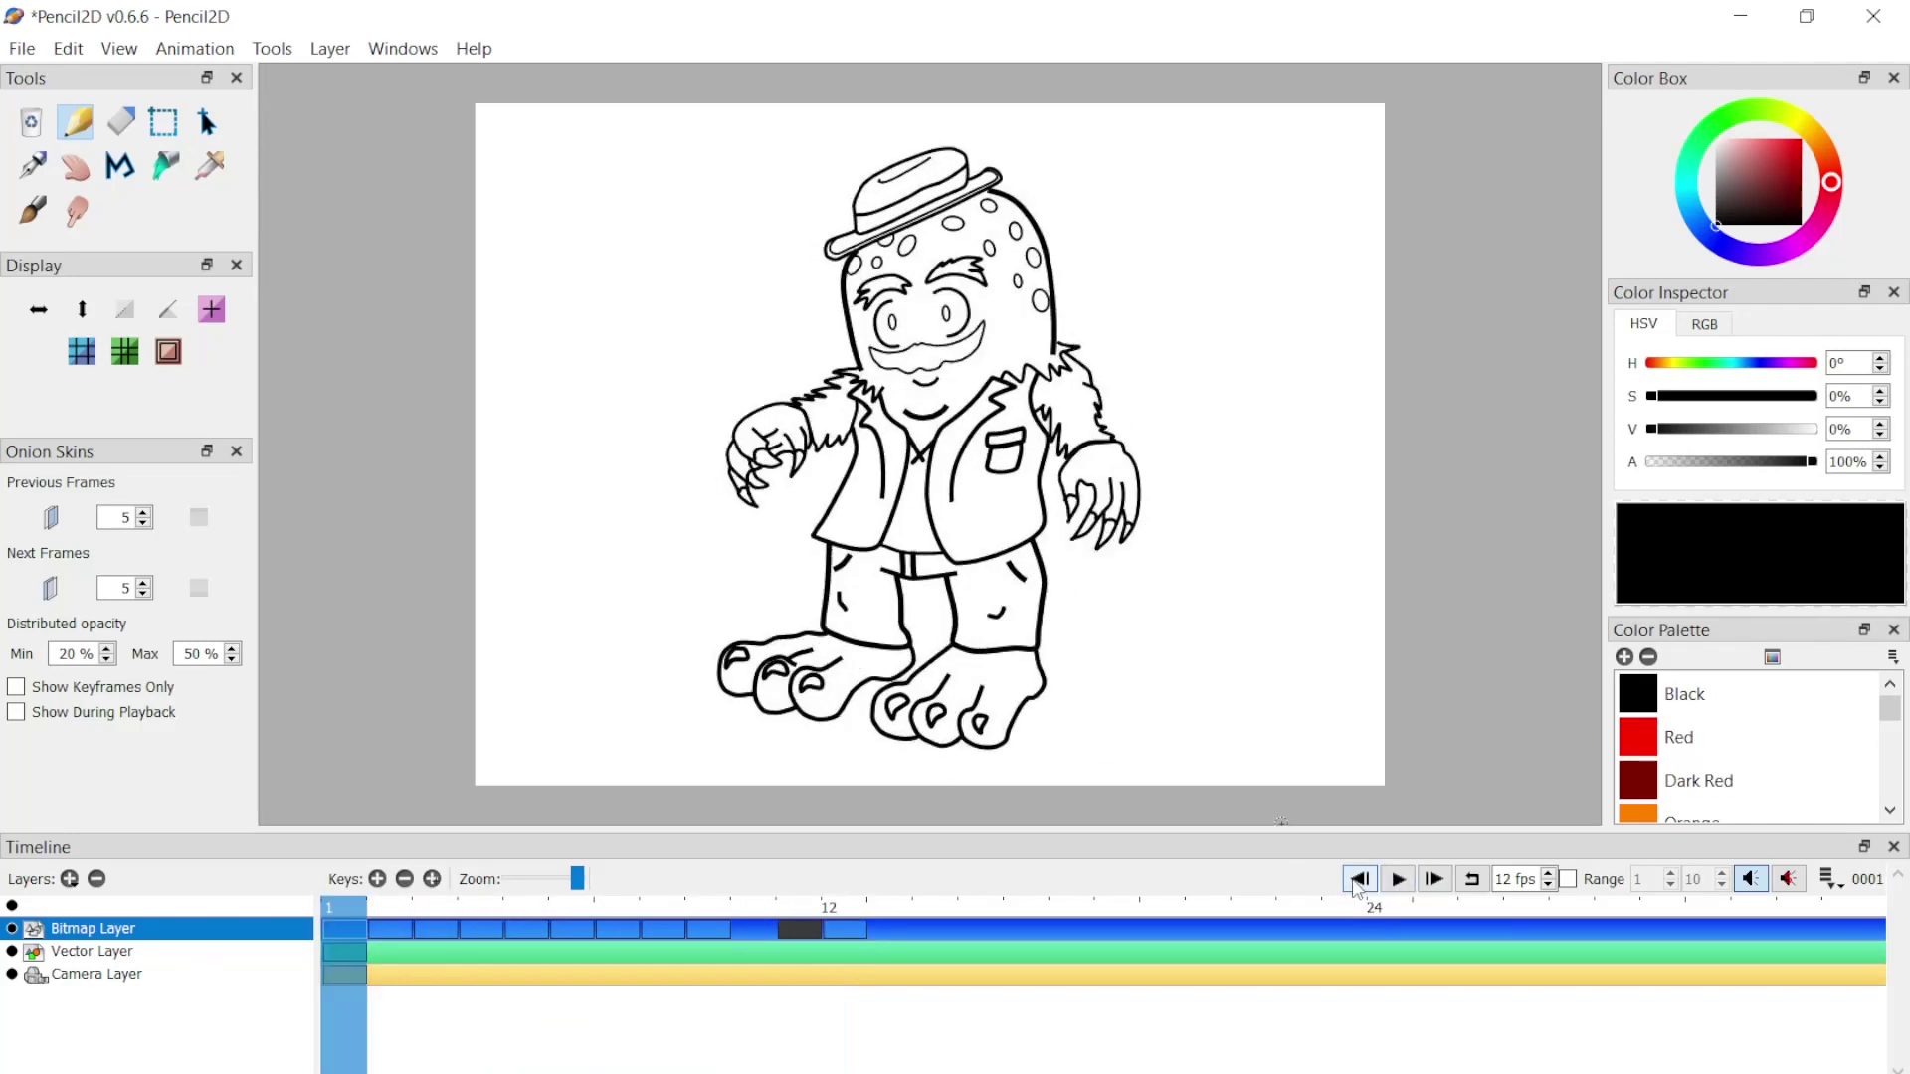
left_click(617, 912)
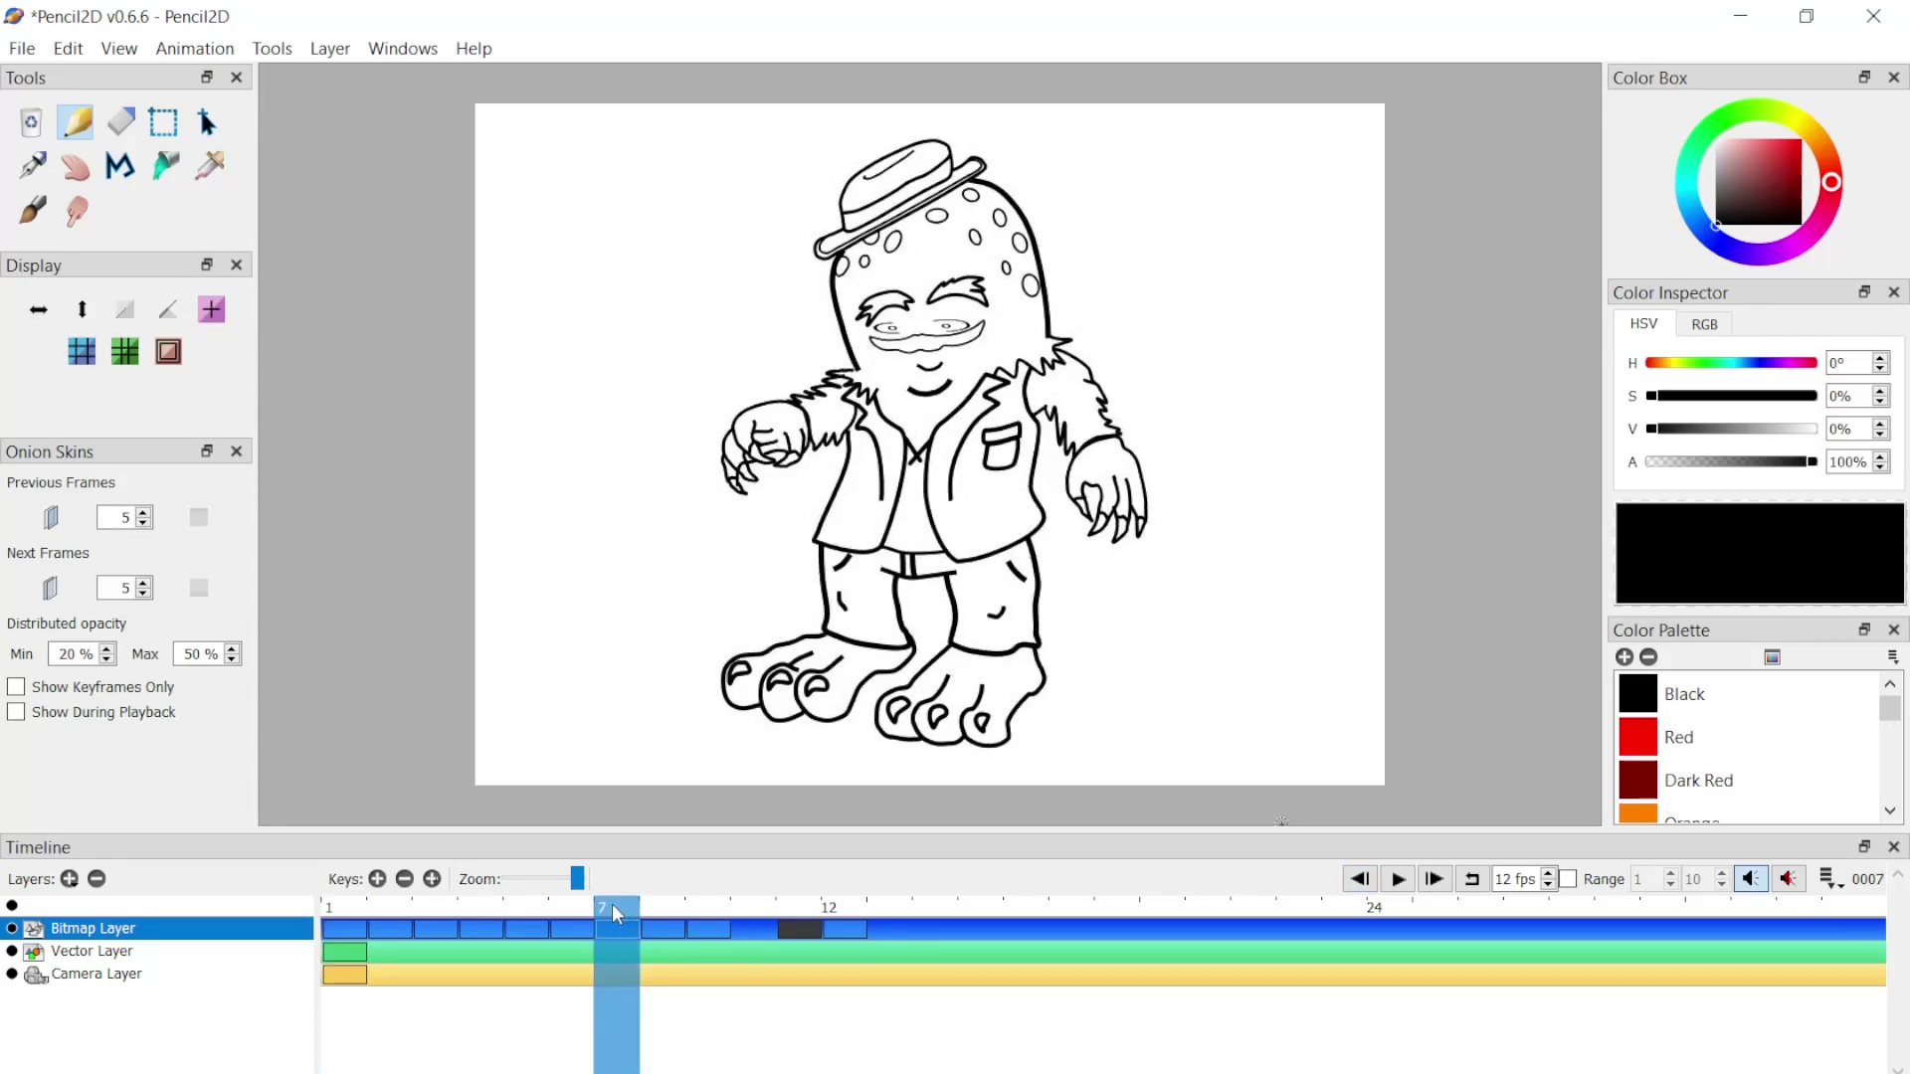
left_click(664, 907)
left_click(695, 915)
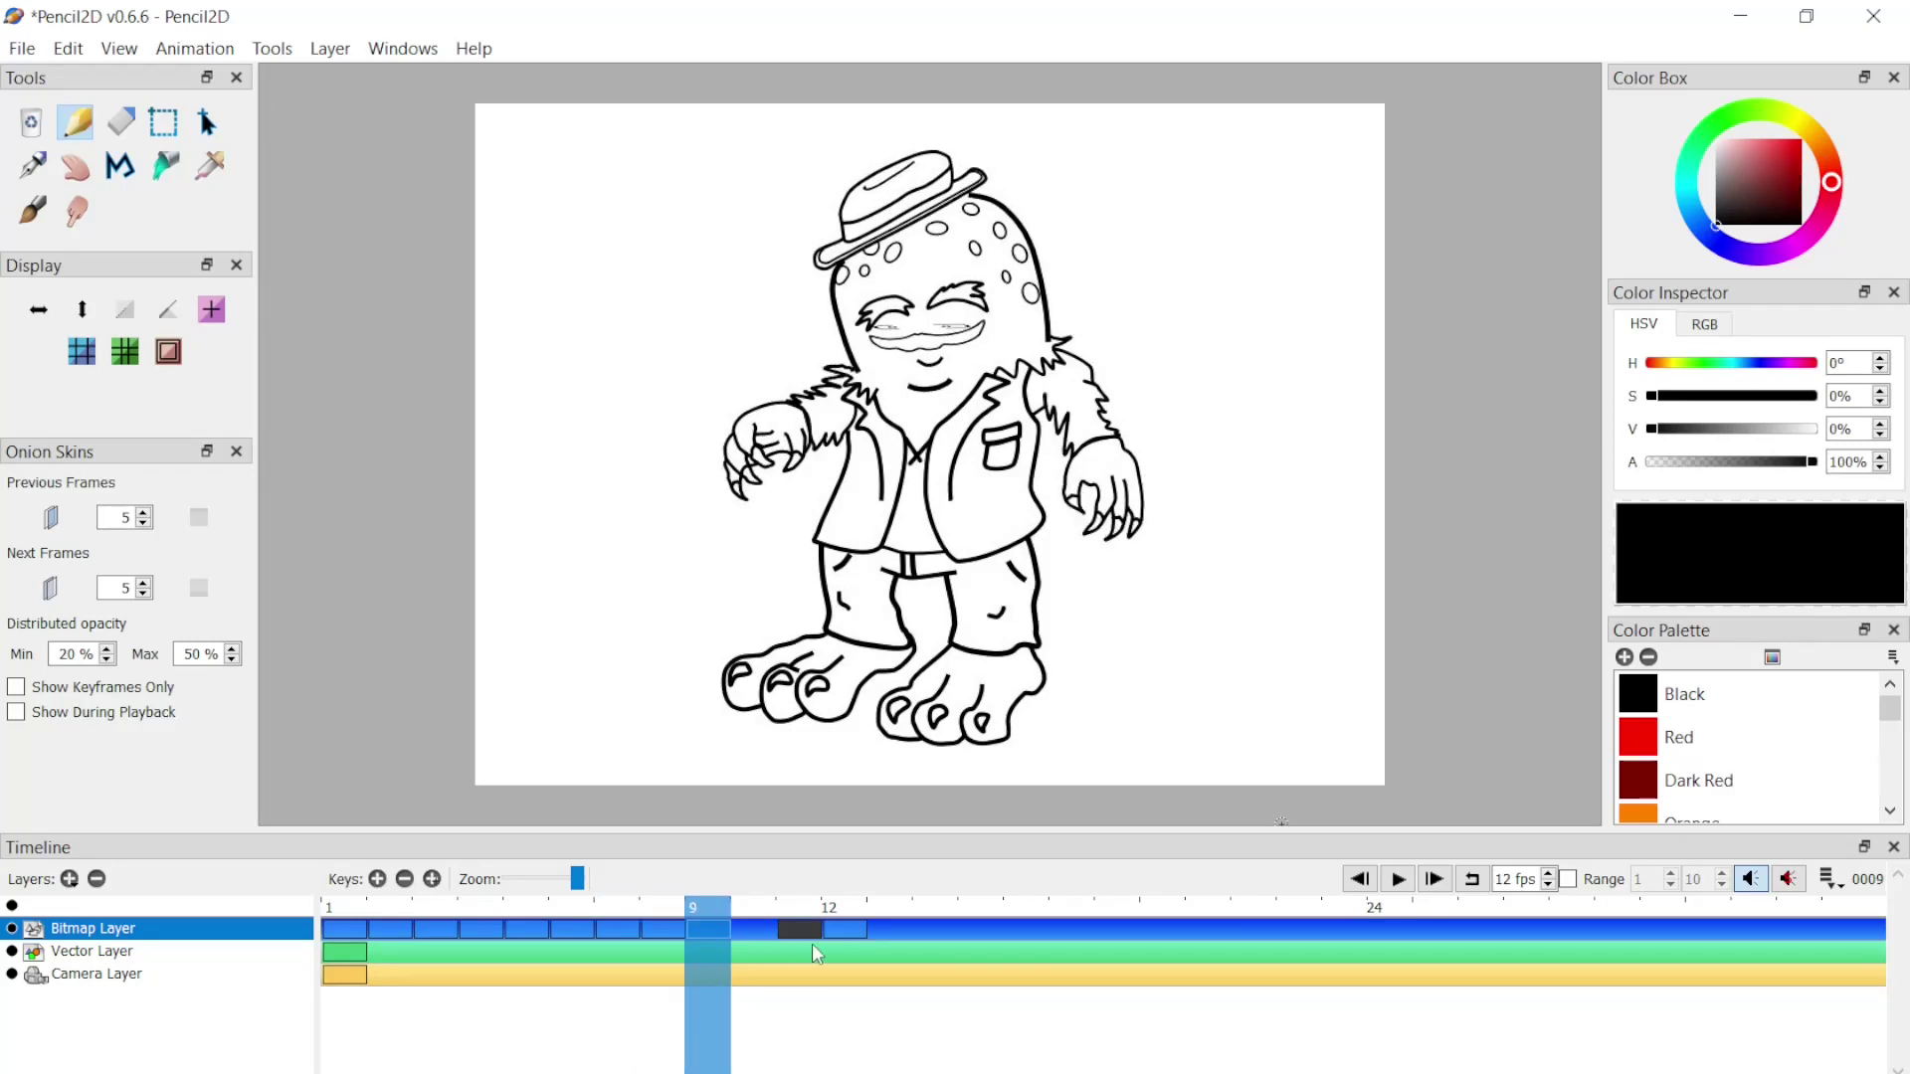
Step: Add a Bitmap Layer key on frame 14 and paste a copy of frame 9's drawing into it
left_click(907, 910)
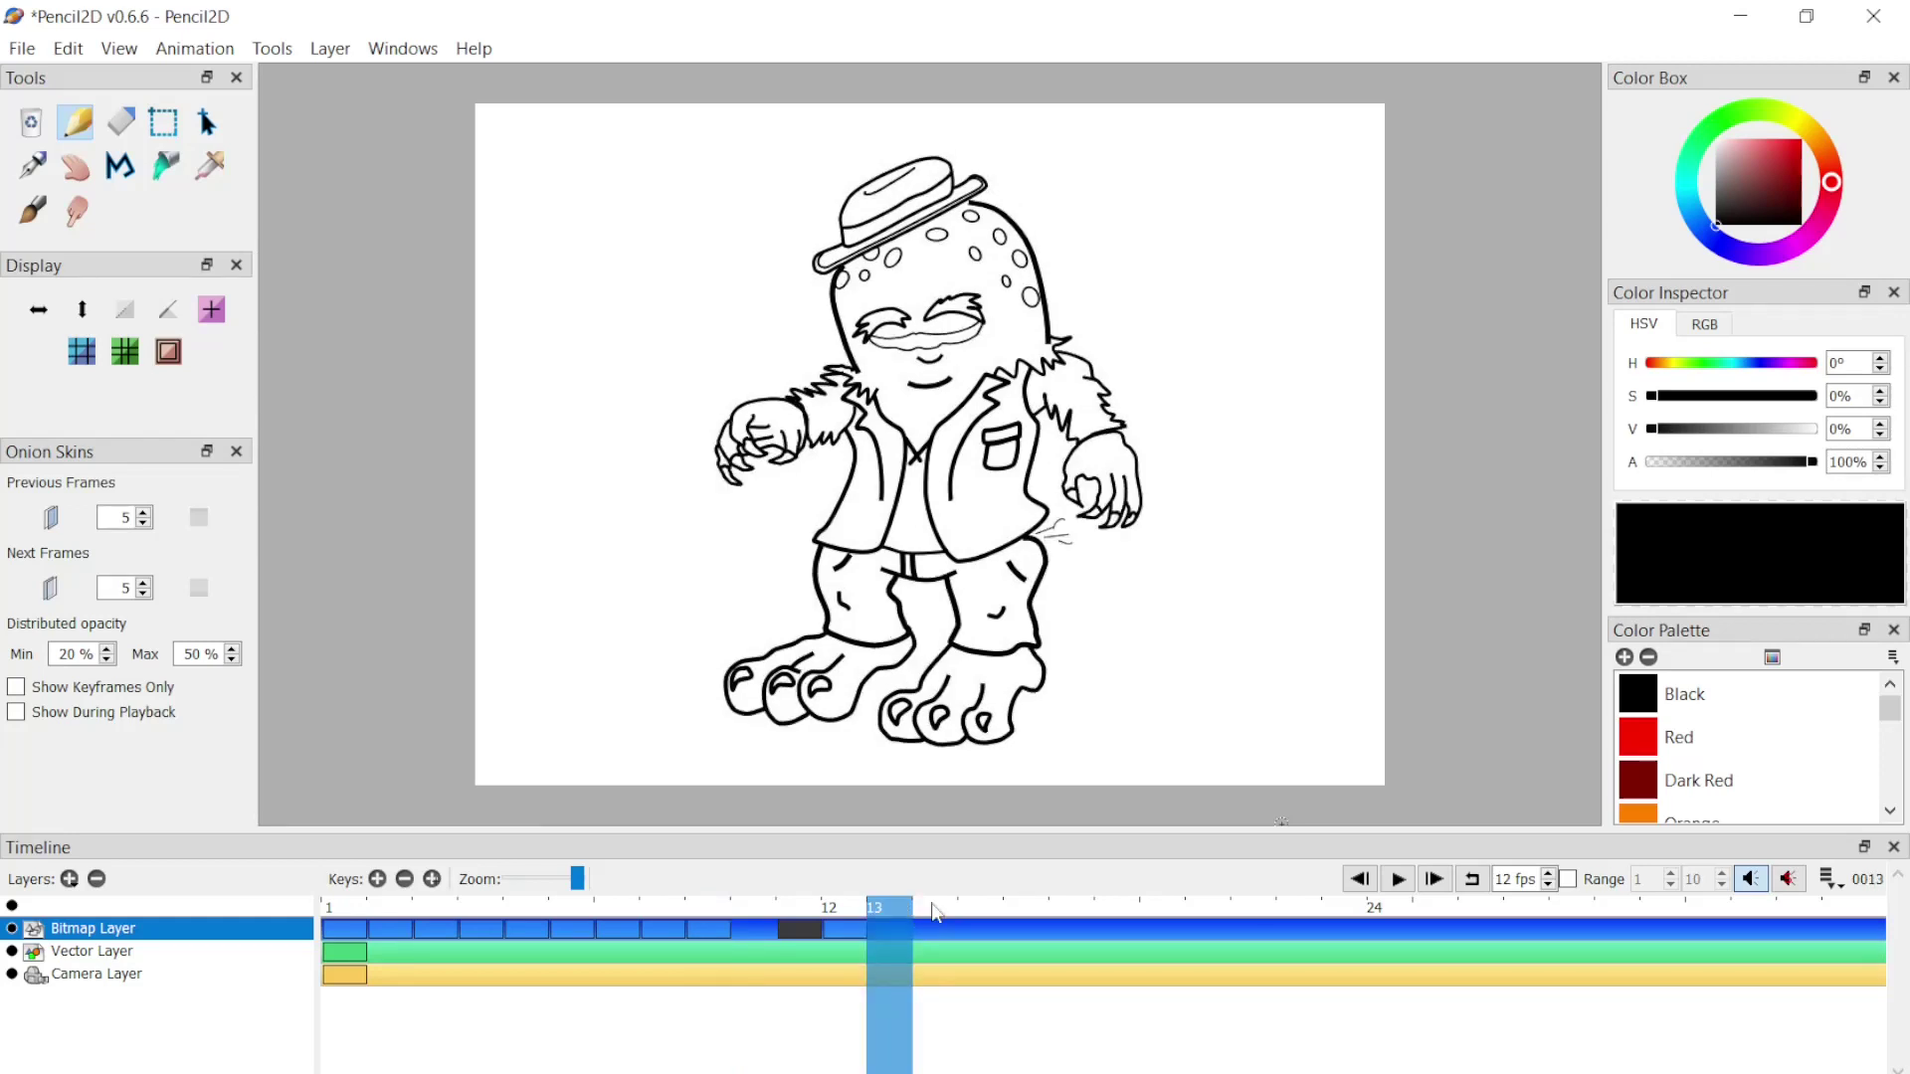
left_click(935, 910)
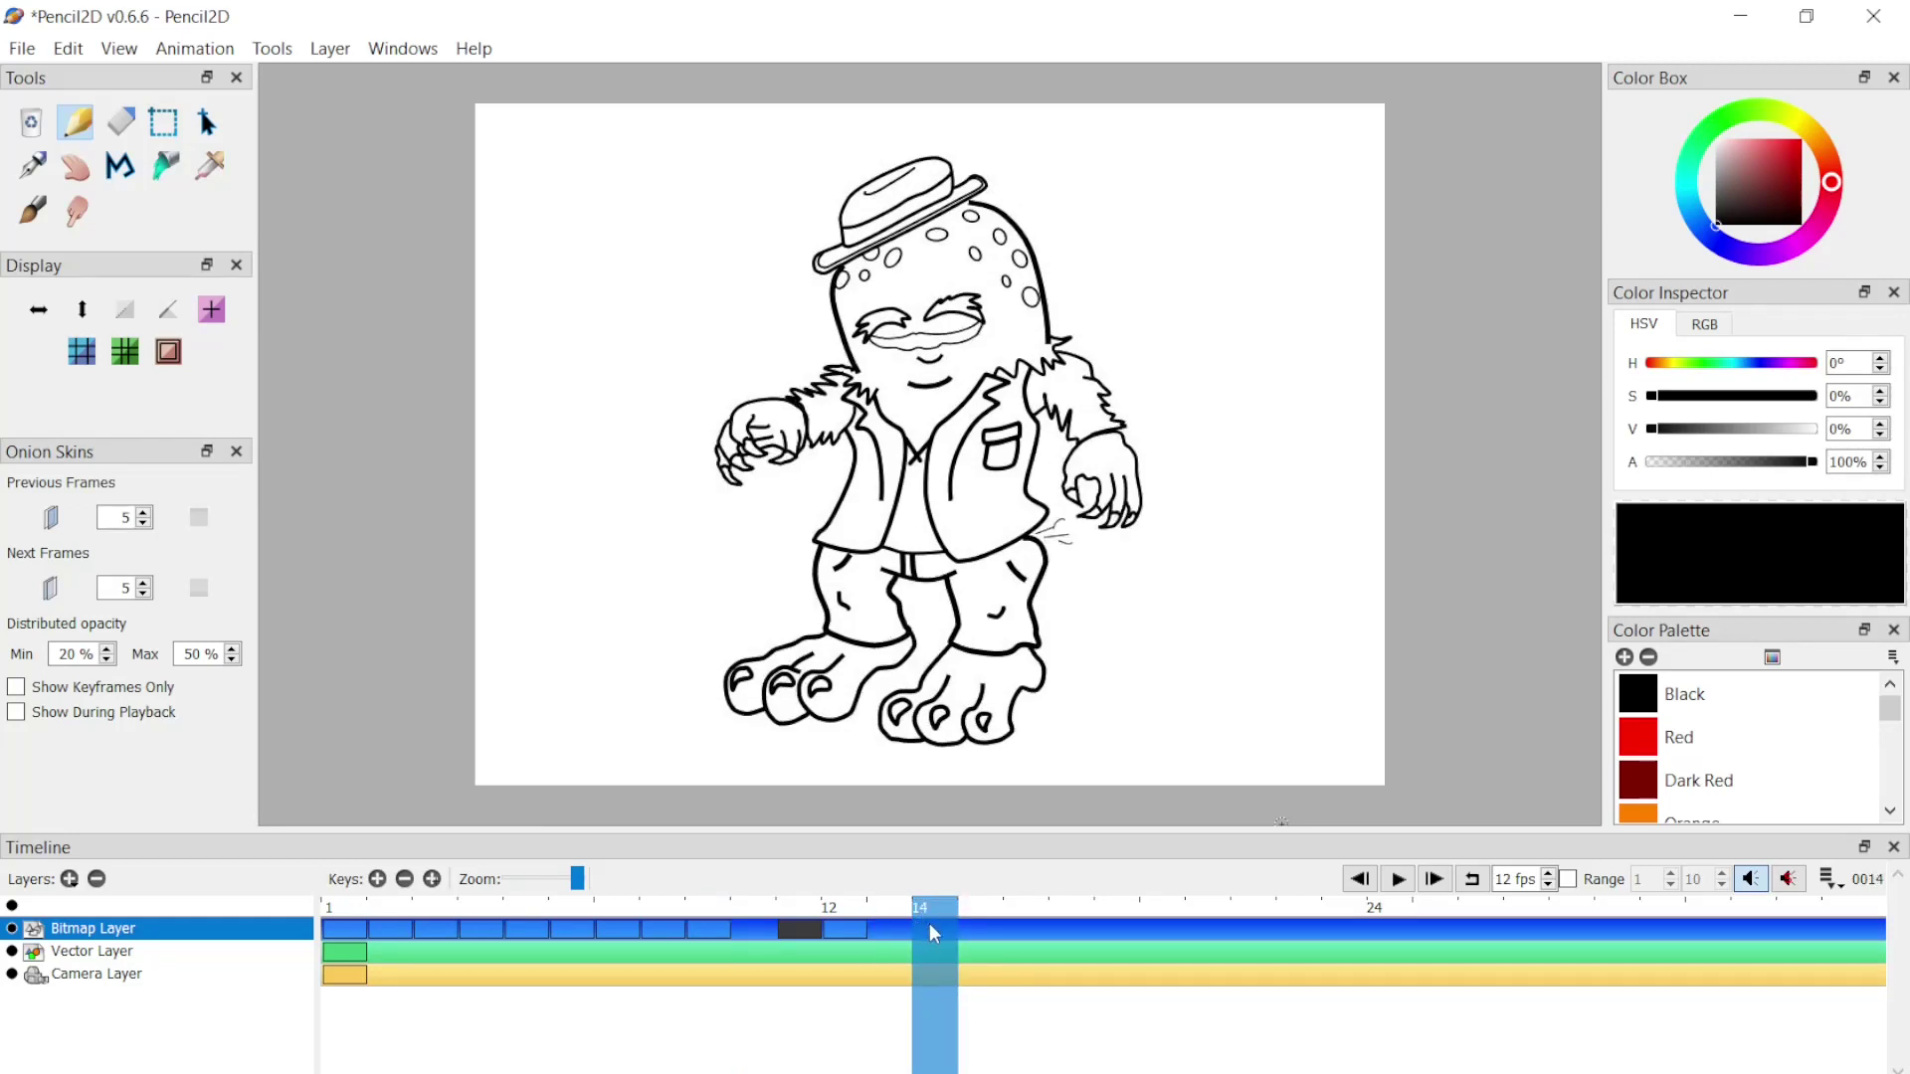
left_click(378, 879)
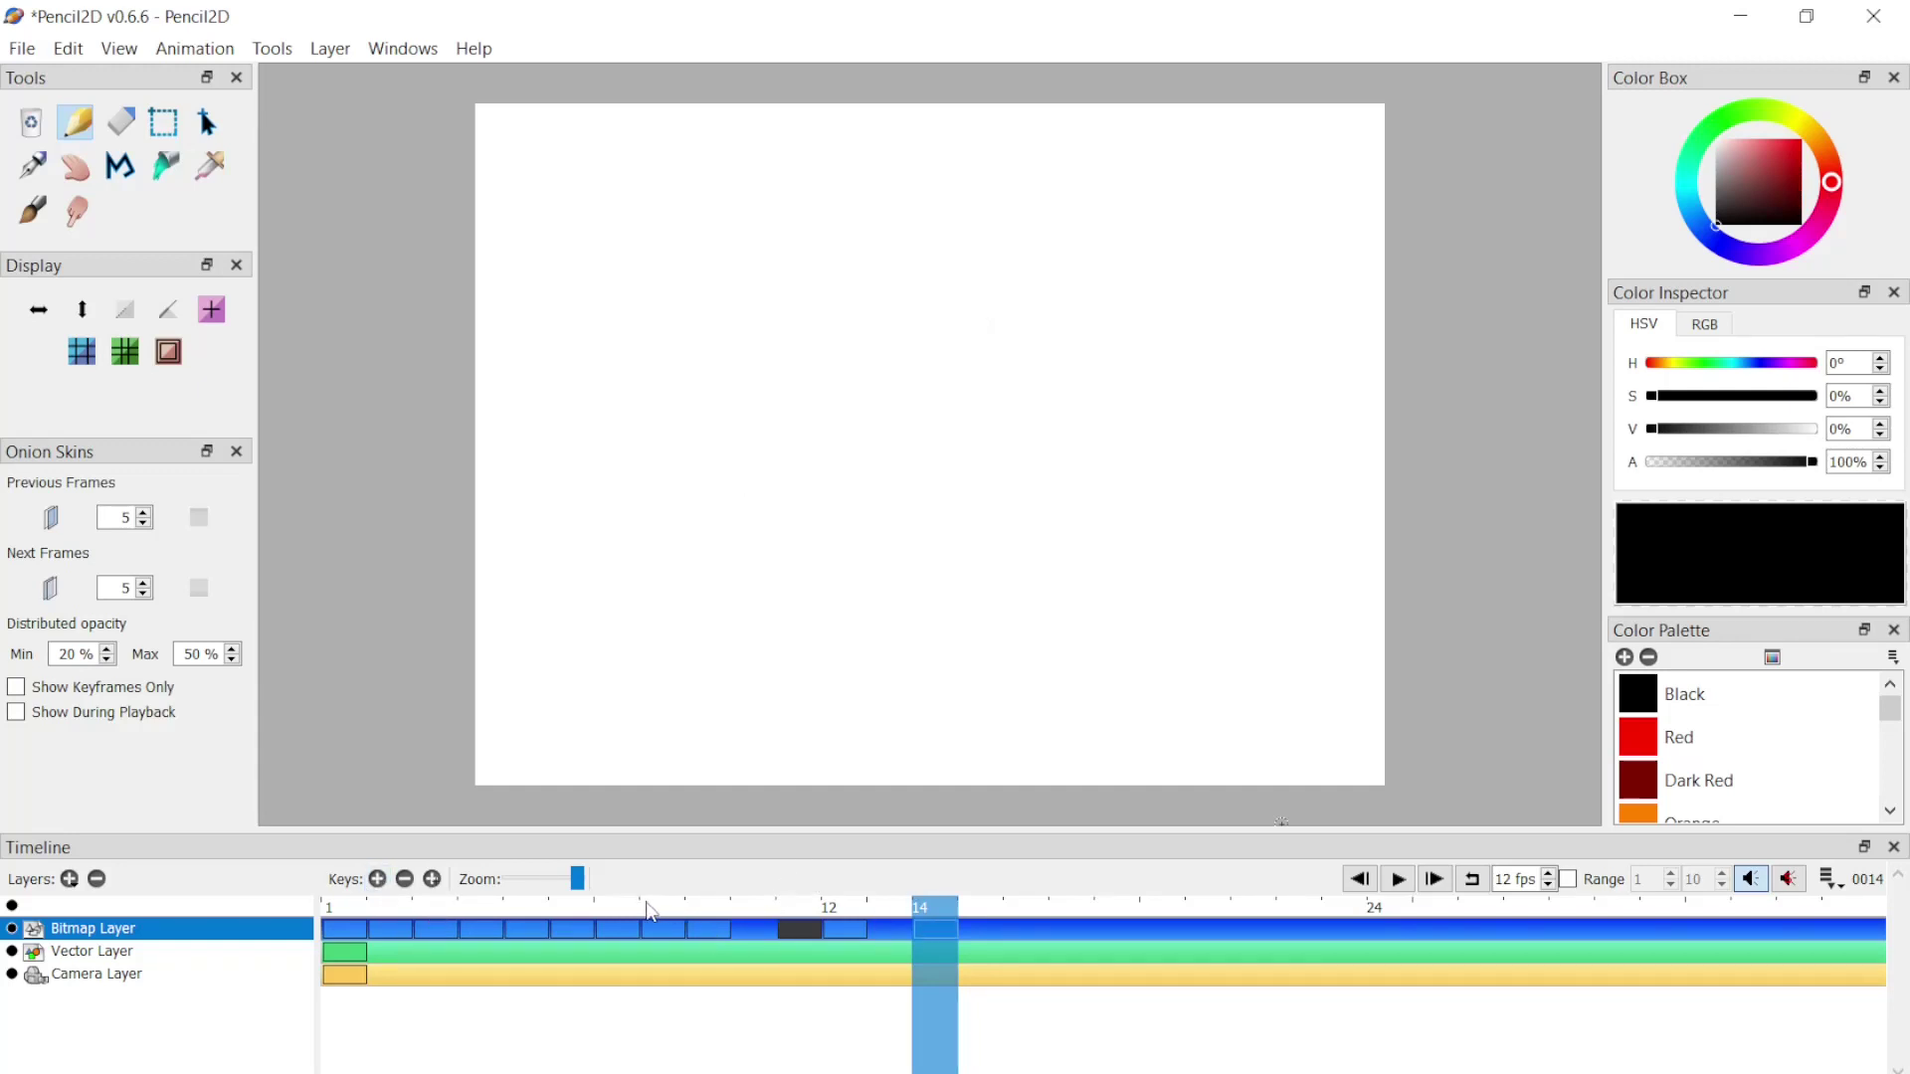
left_click(616, 911)
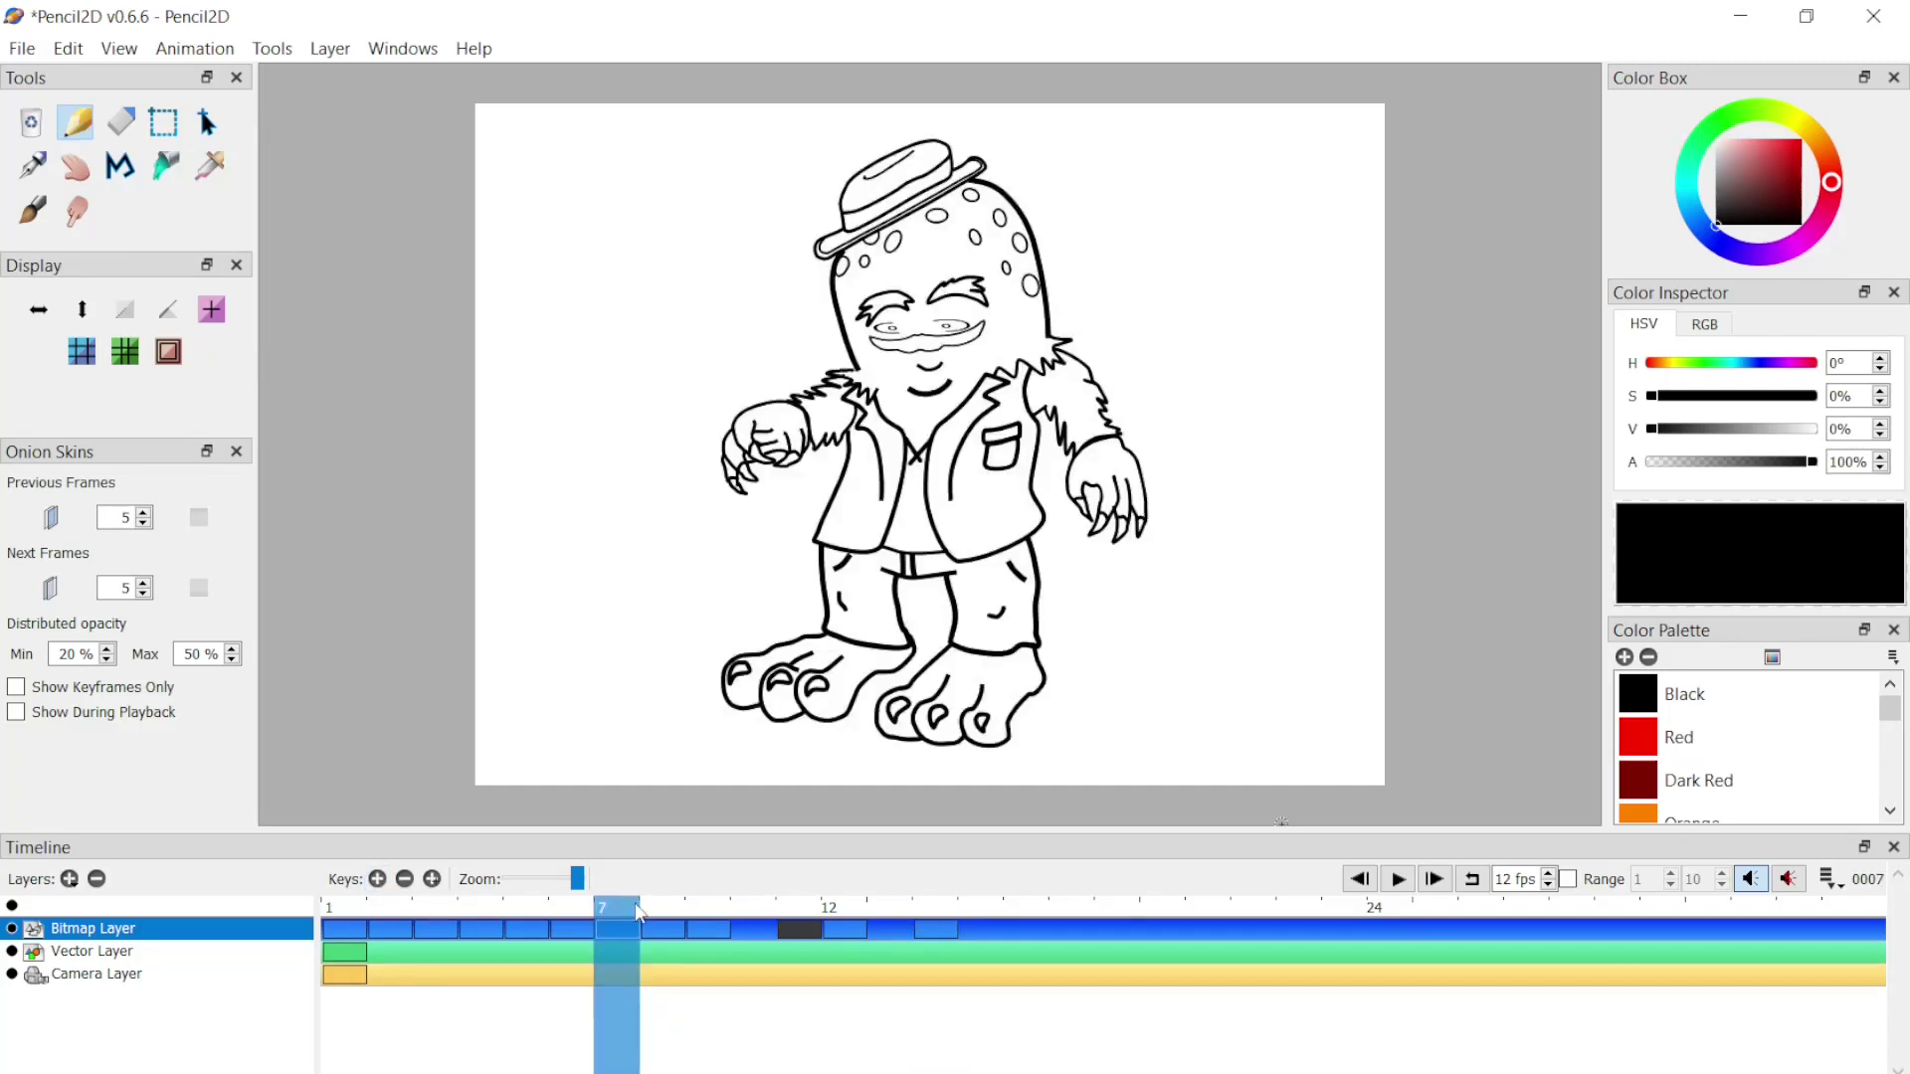
left_click(653, 903)
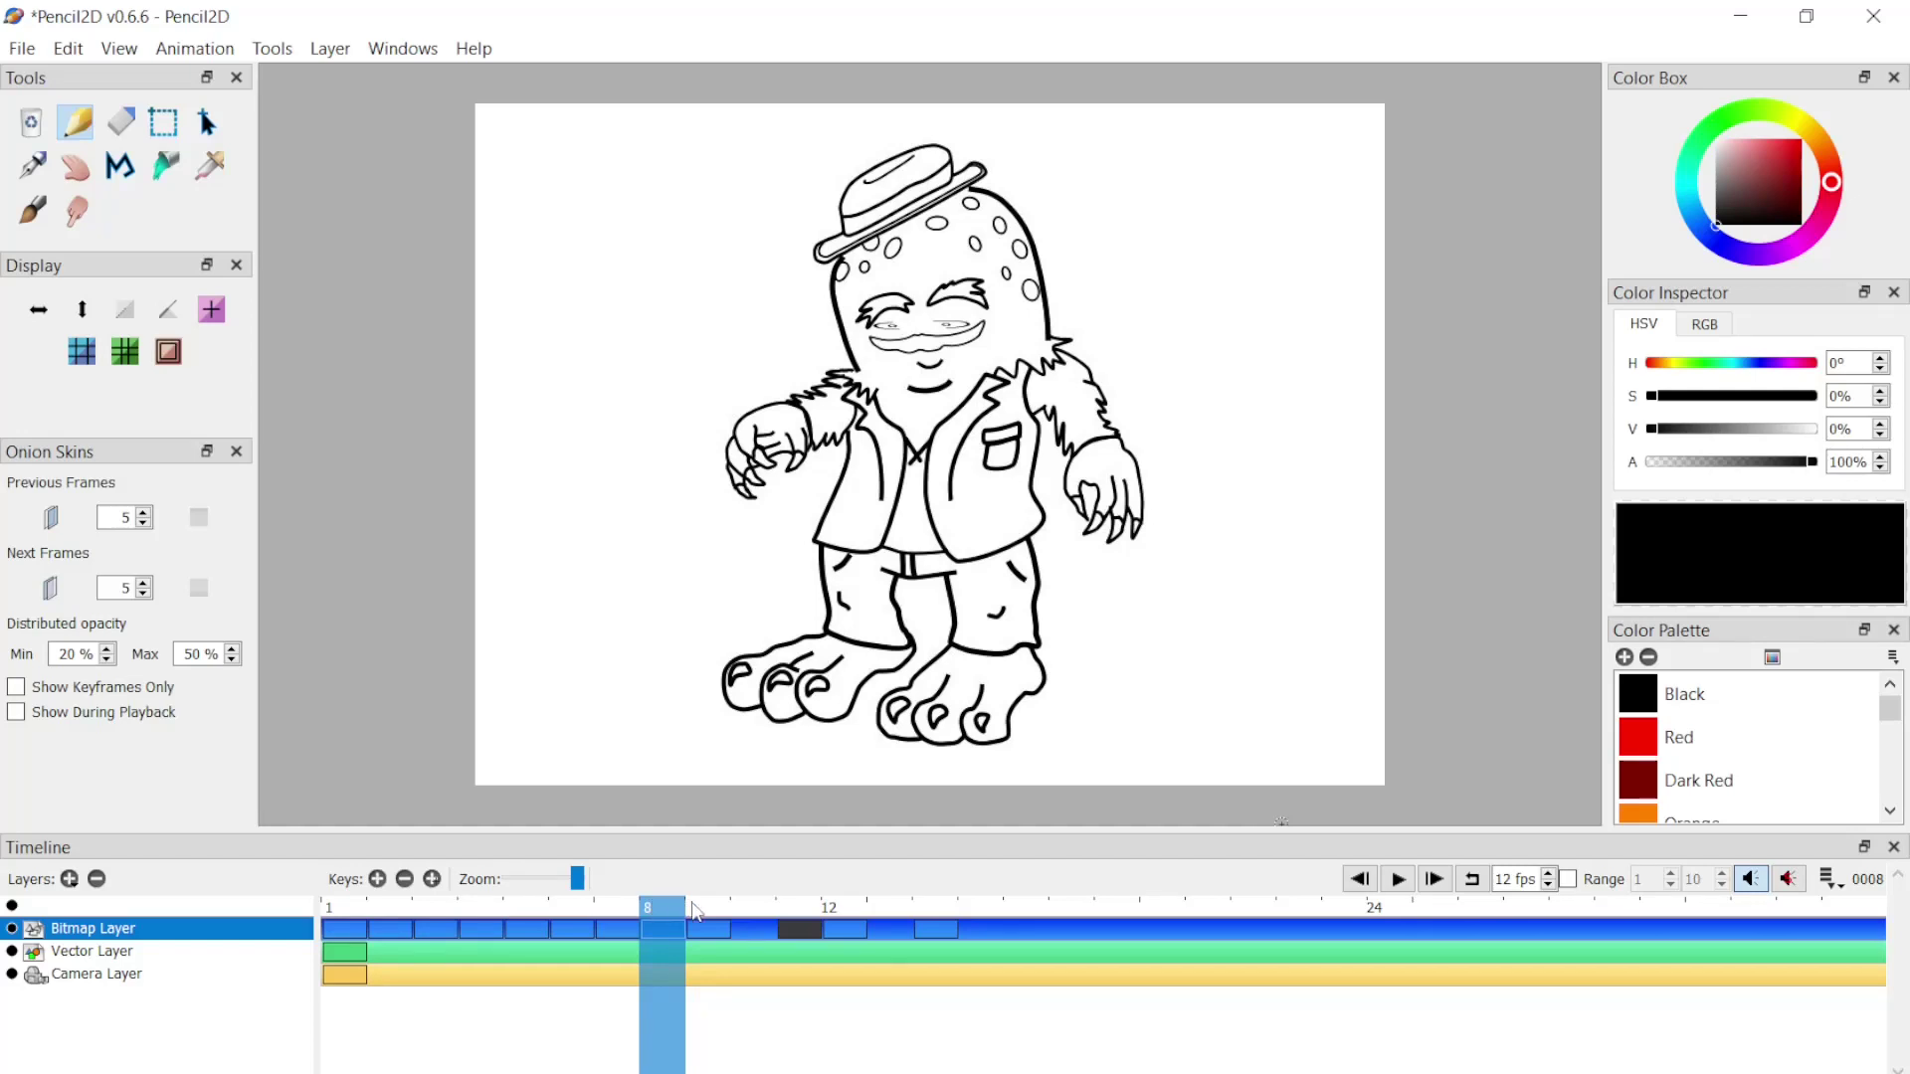
left_click(693, 909)
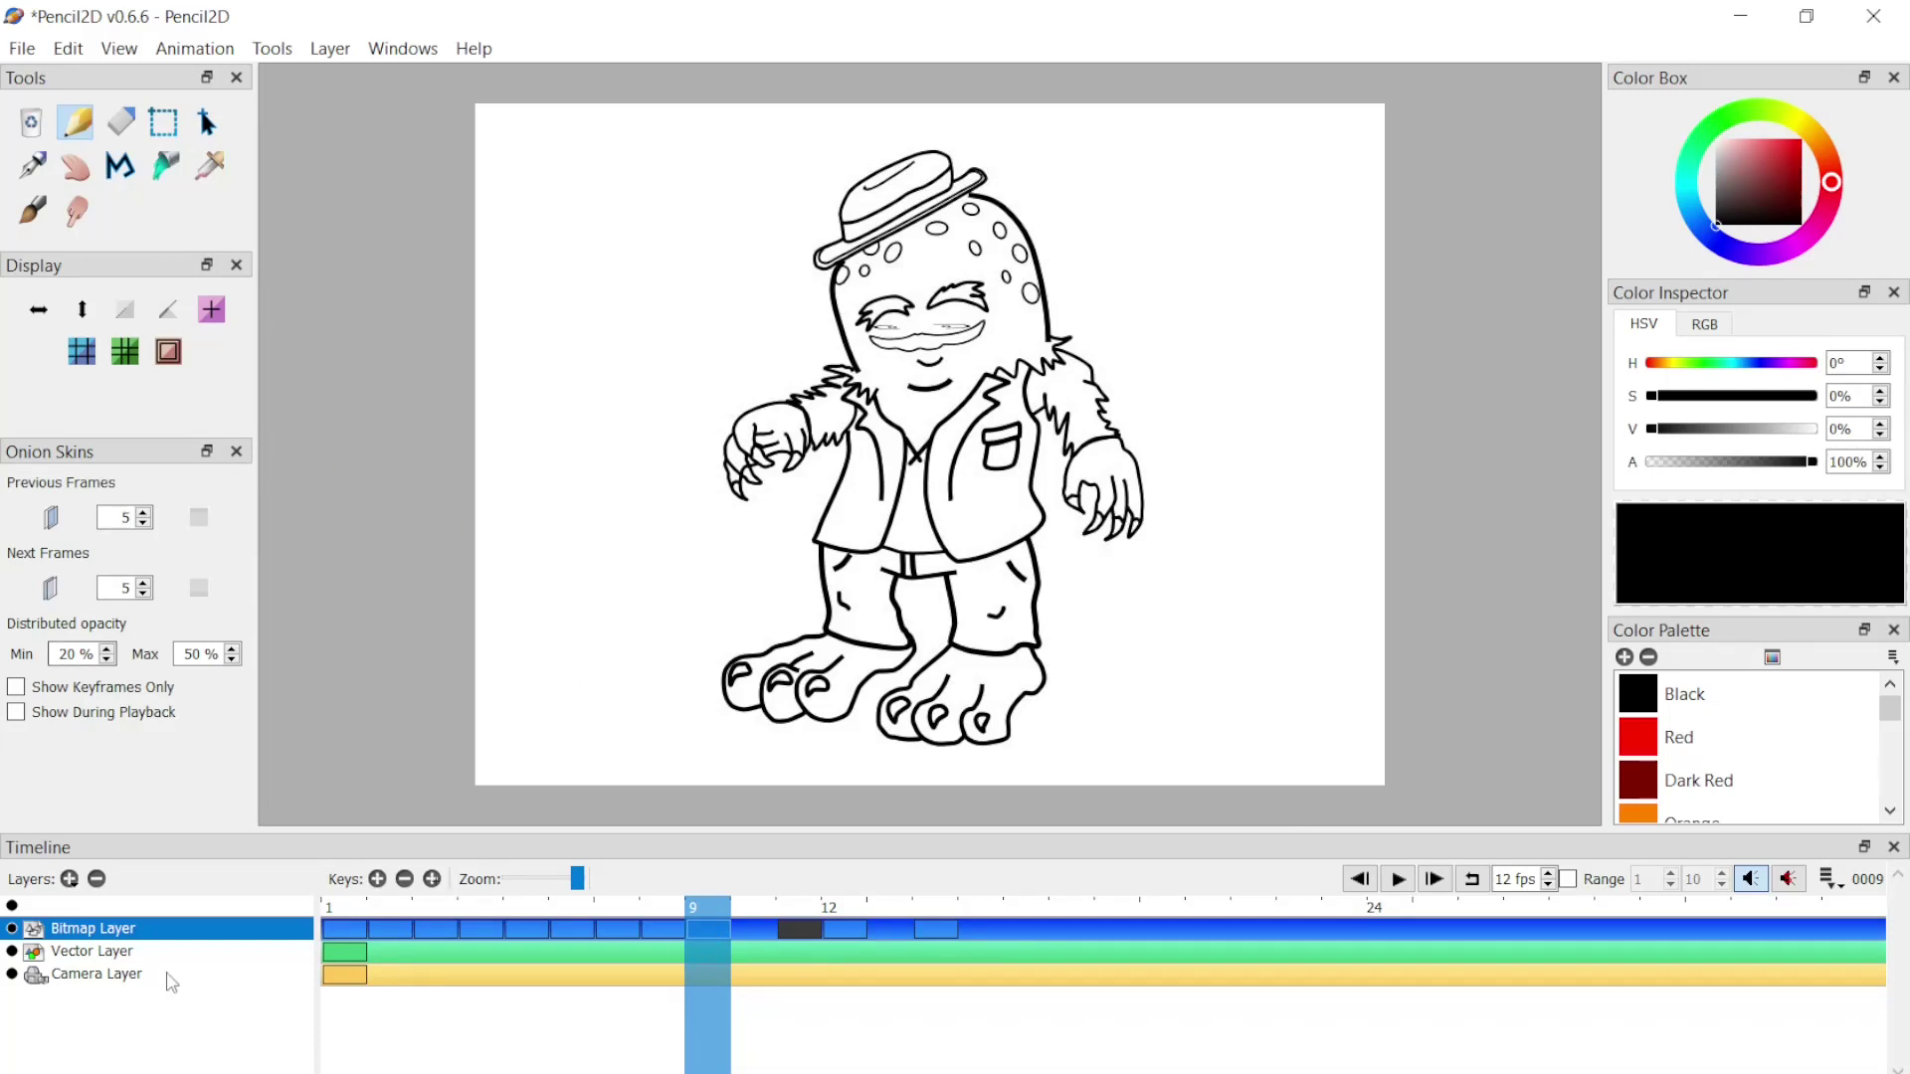
left_click(70, 52)
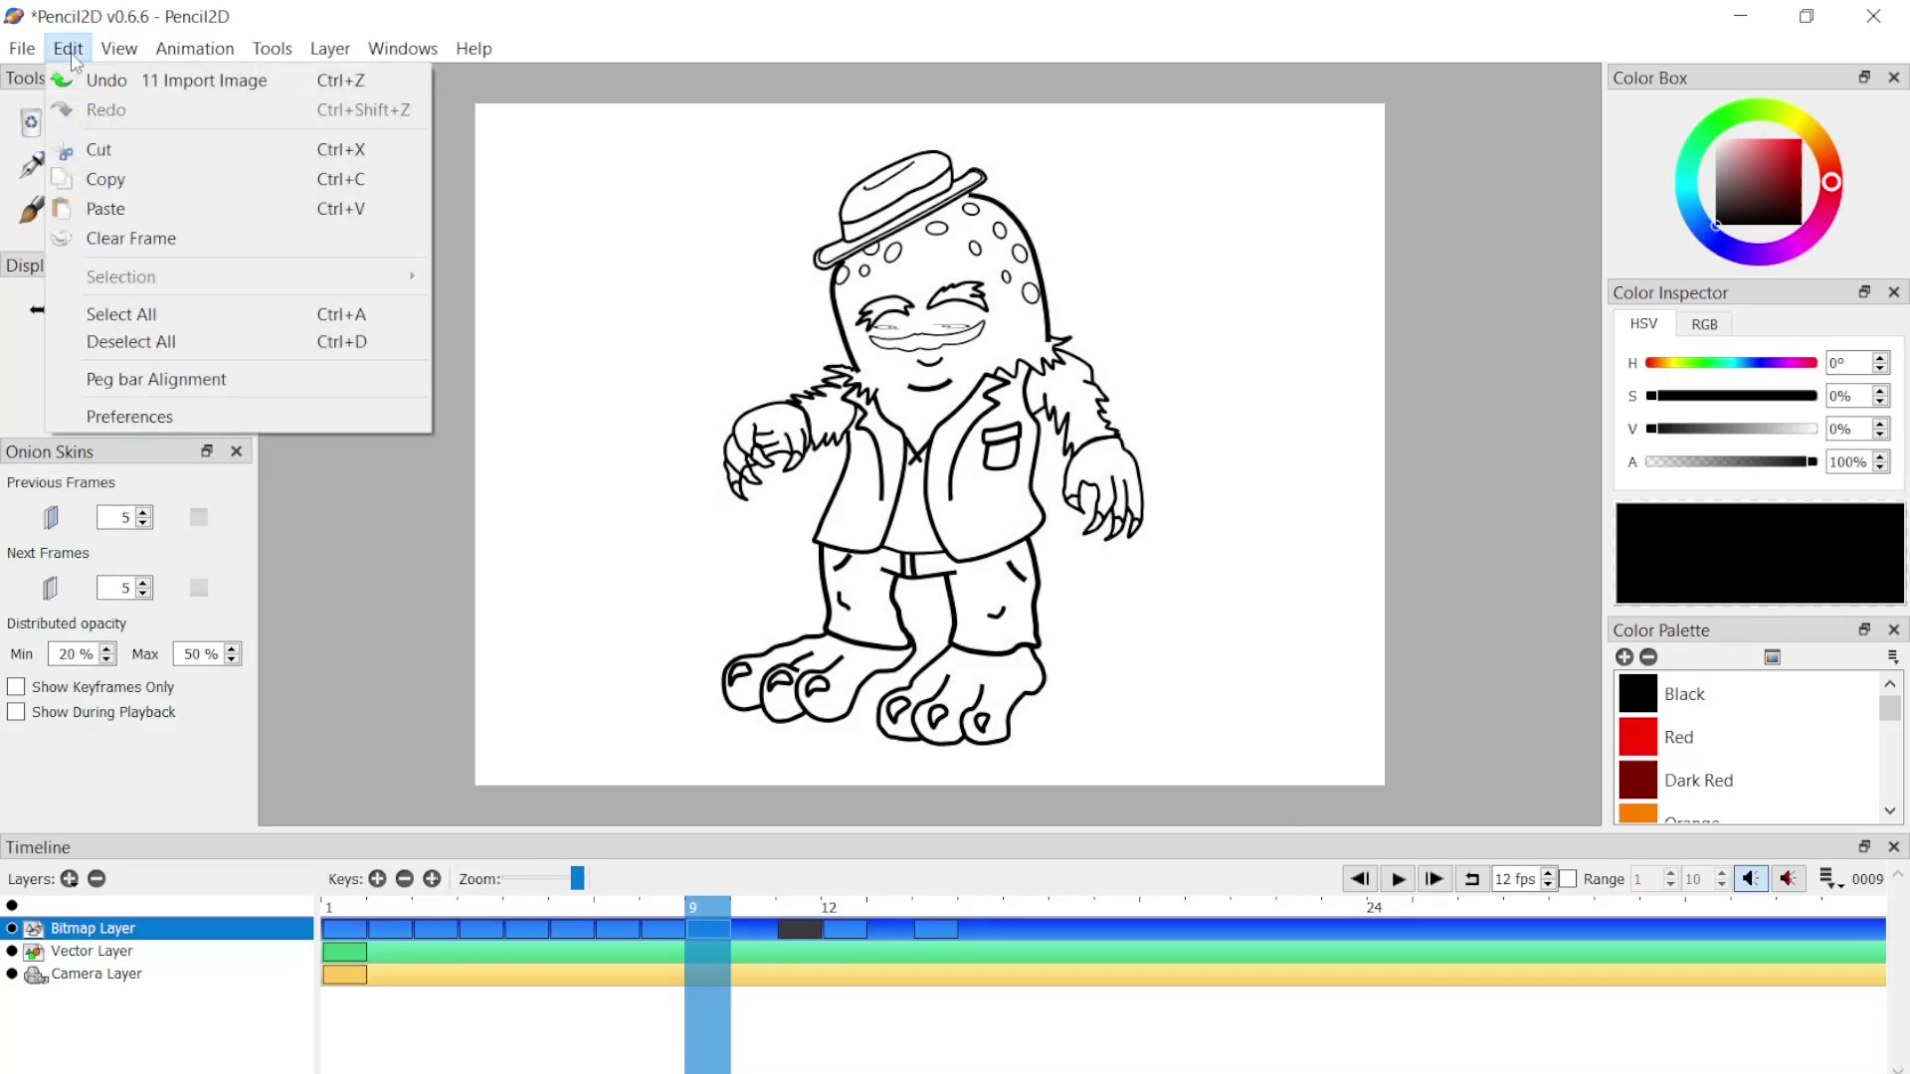
left_click(175, 173)
left_click(946, 920)
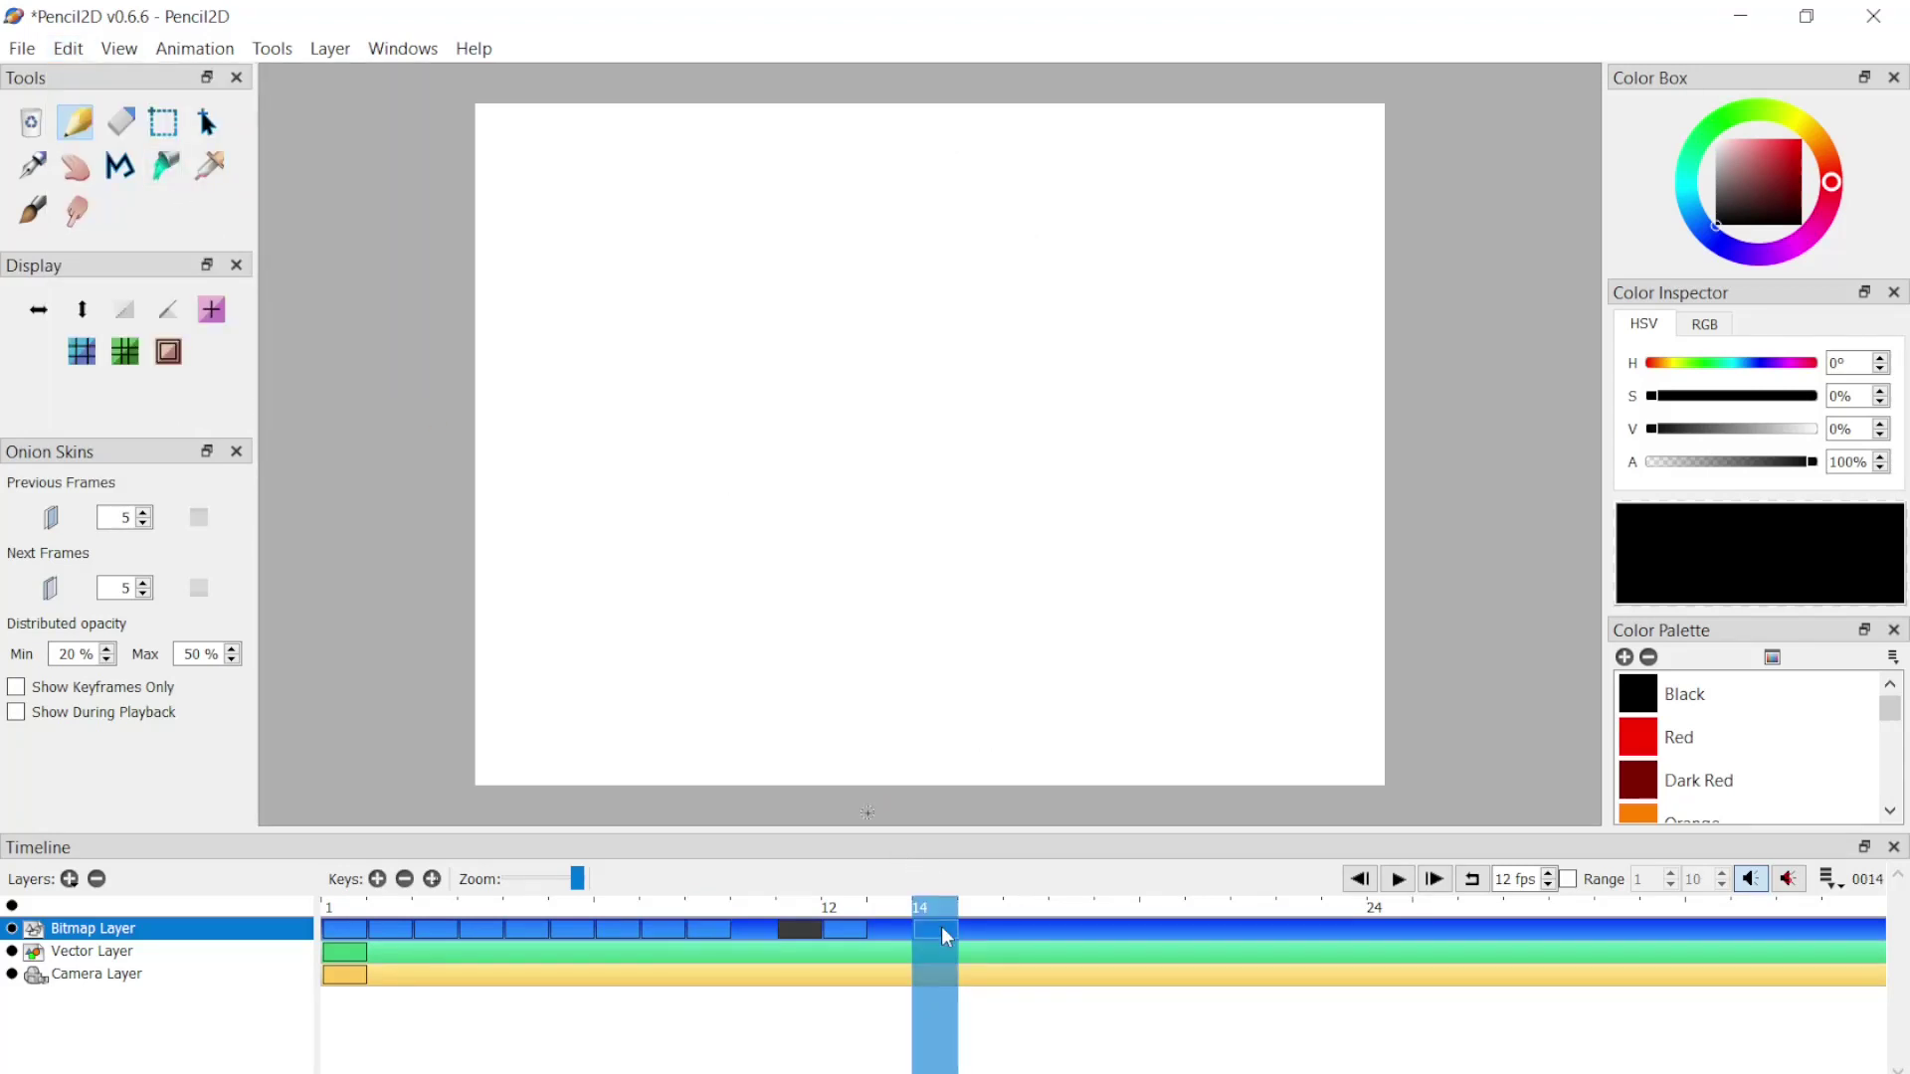
key("ctrl+v")
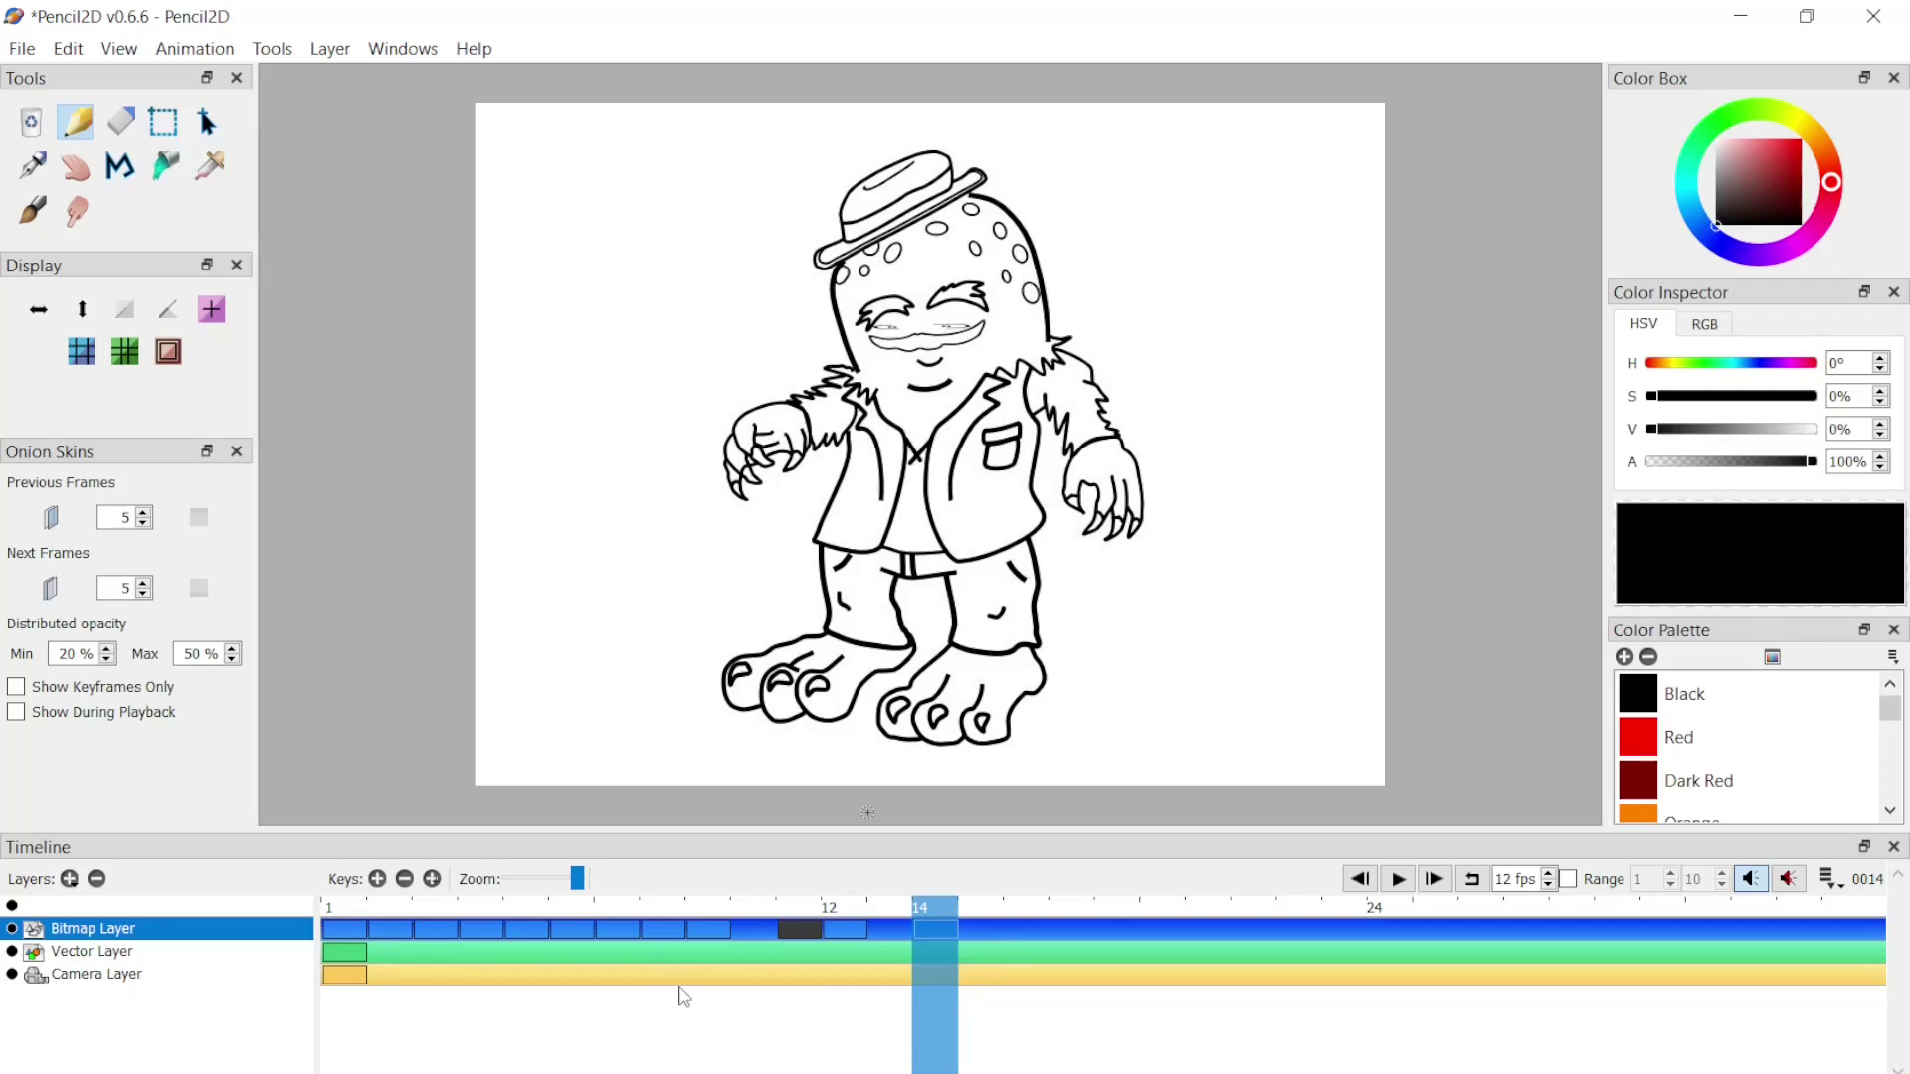
Step: Check the poses on frames 7 and 8, and add an empty Bitmap Layer key on frame 15
left_click(69, 51)
key("Right")
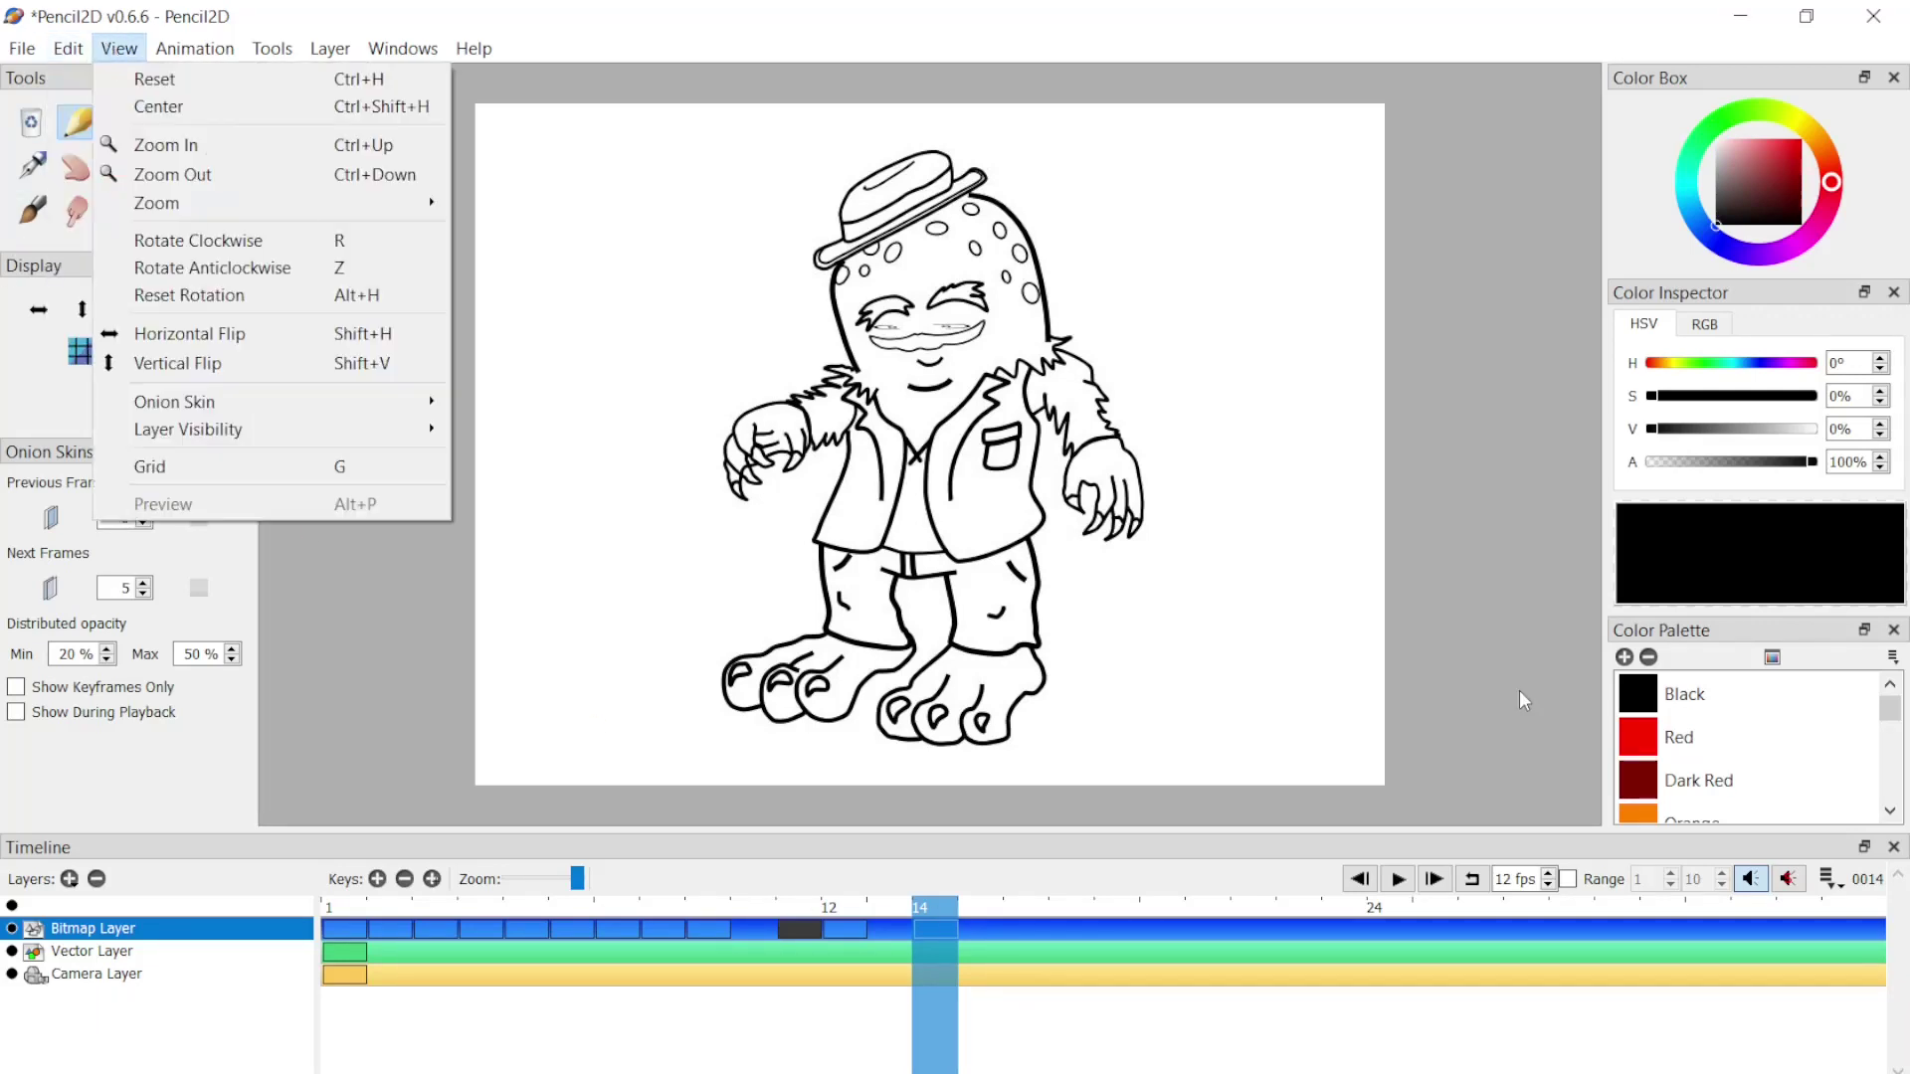
left_click(987, 915)
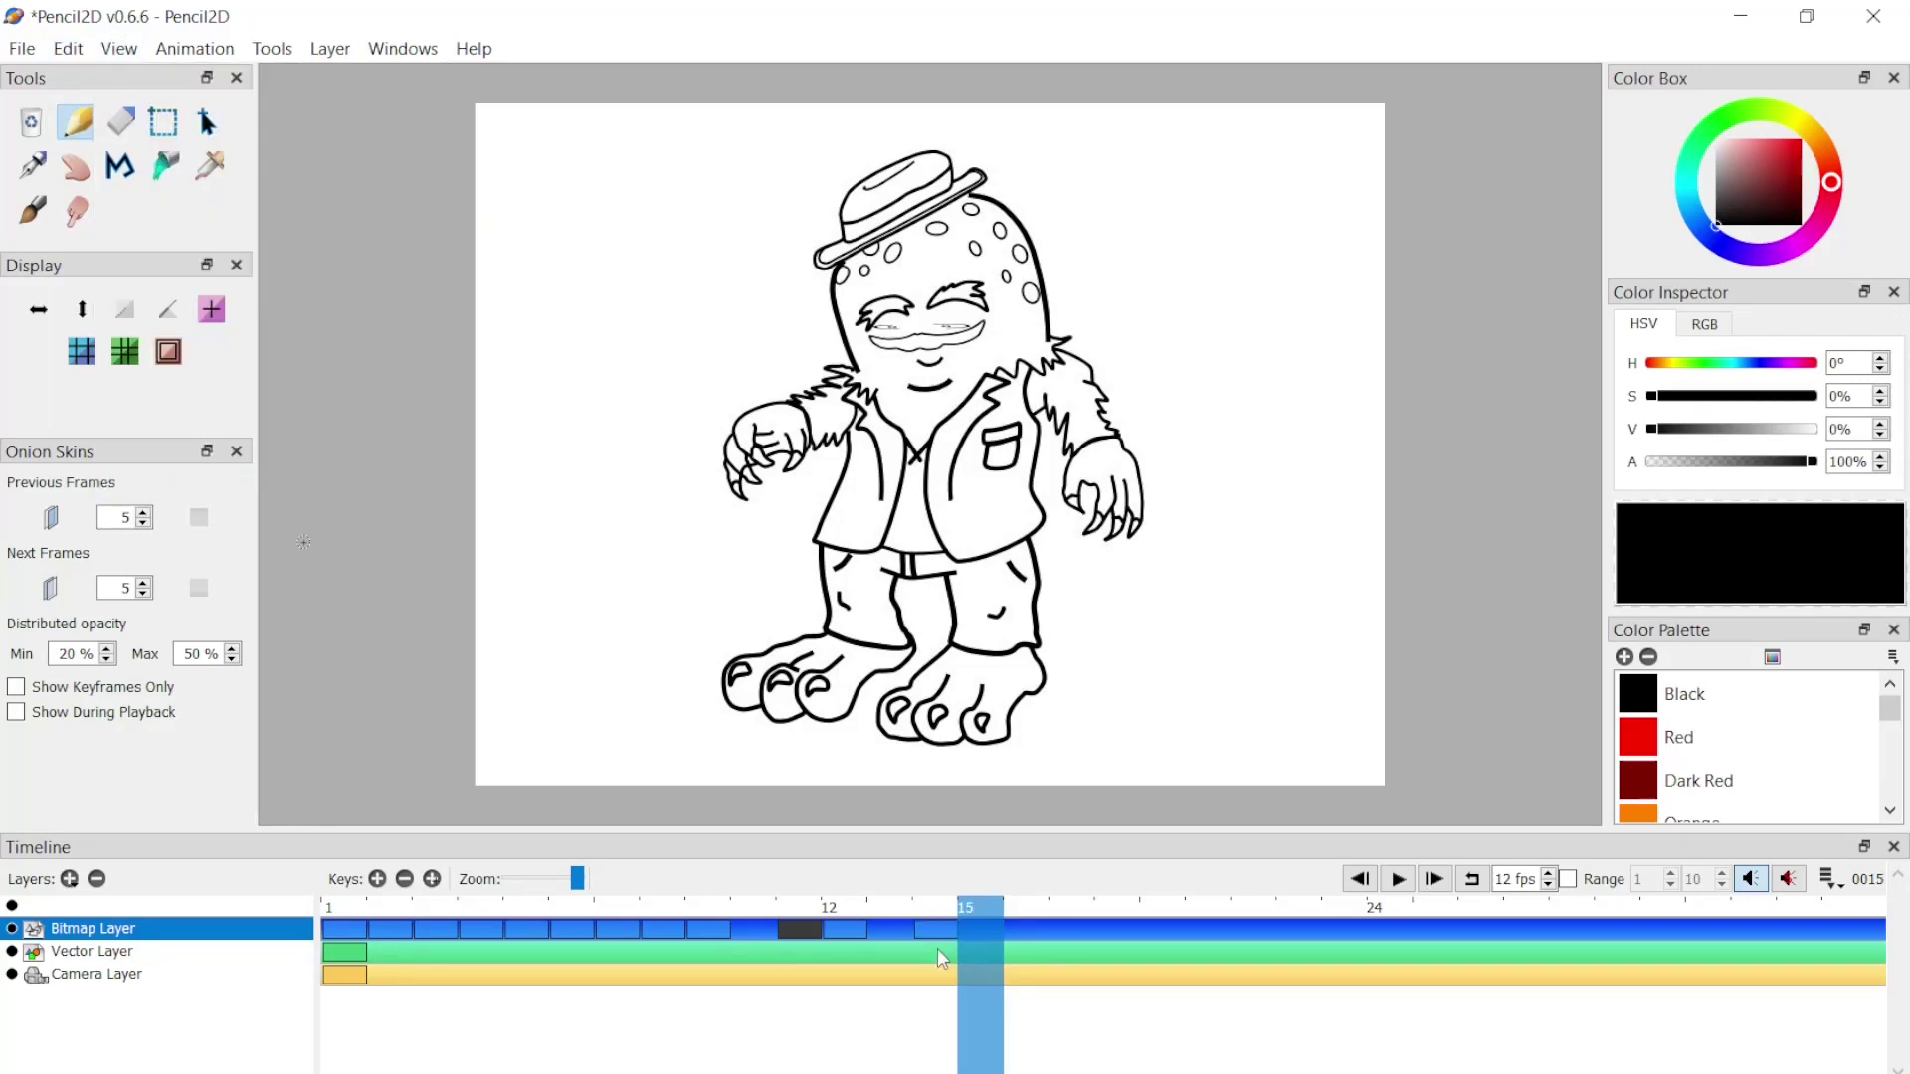
left_click(616, 907)
left_click(653, 911)
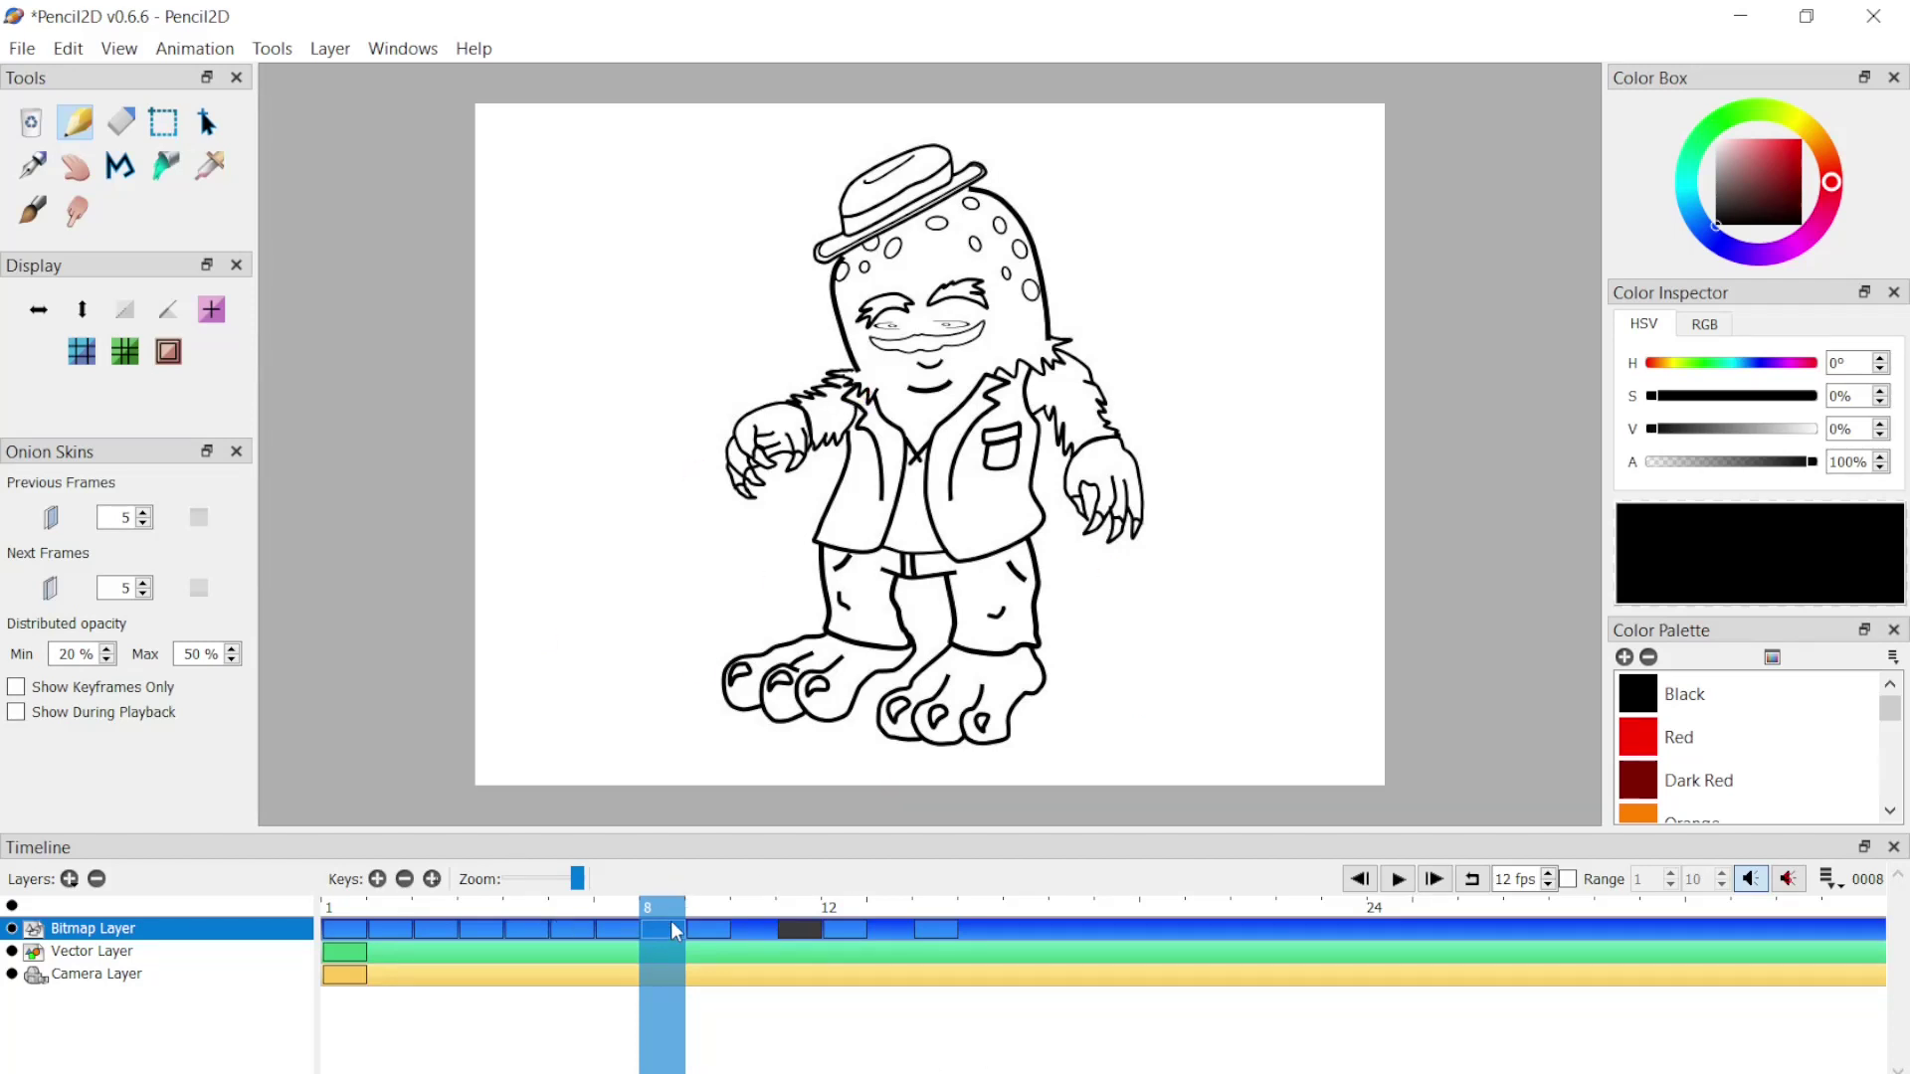
left_click(979, 925)
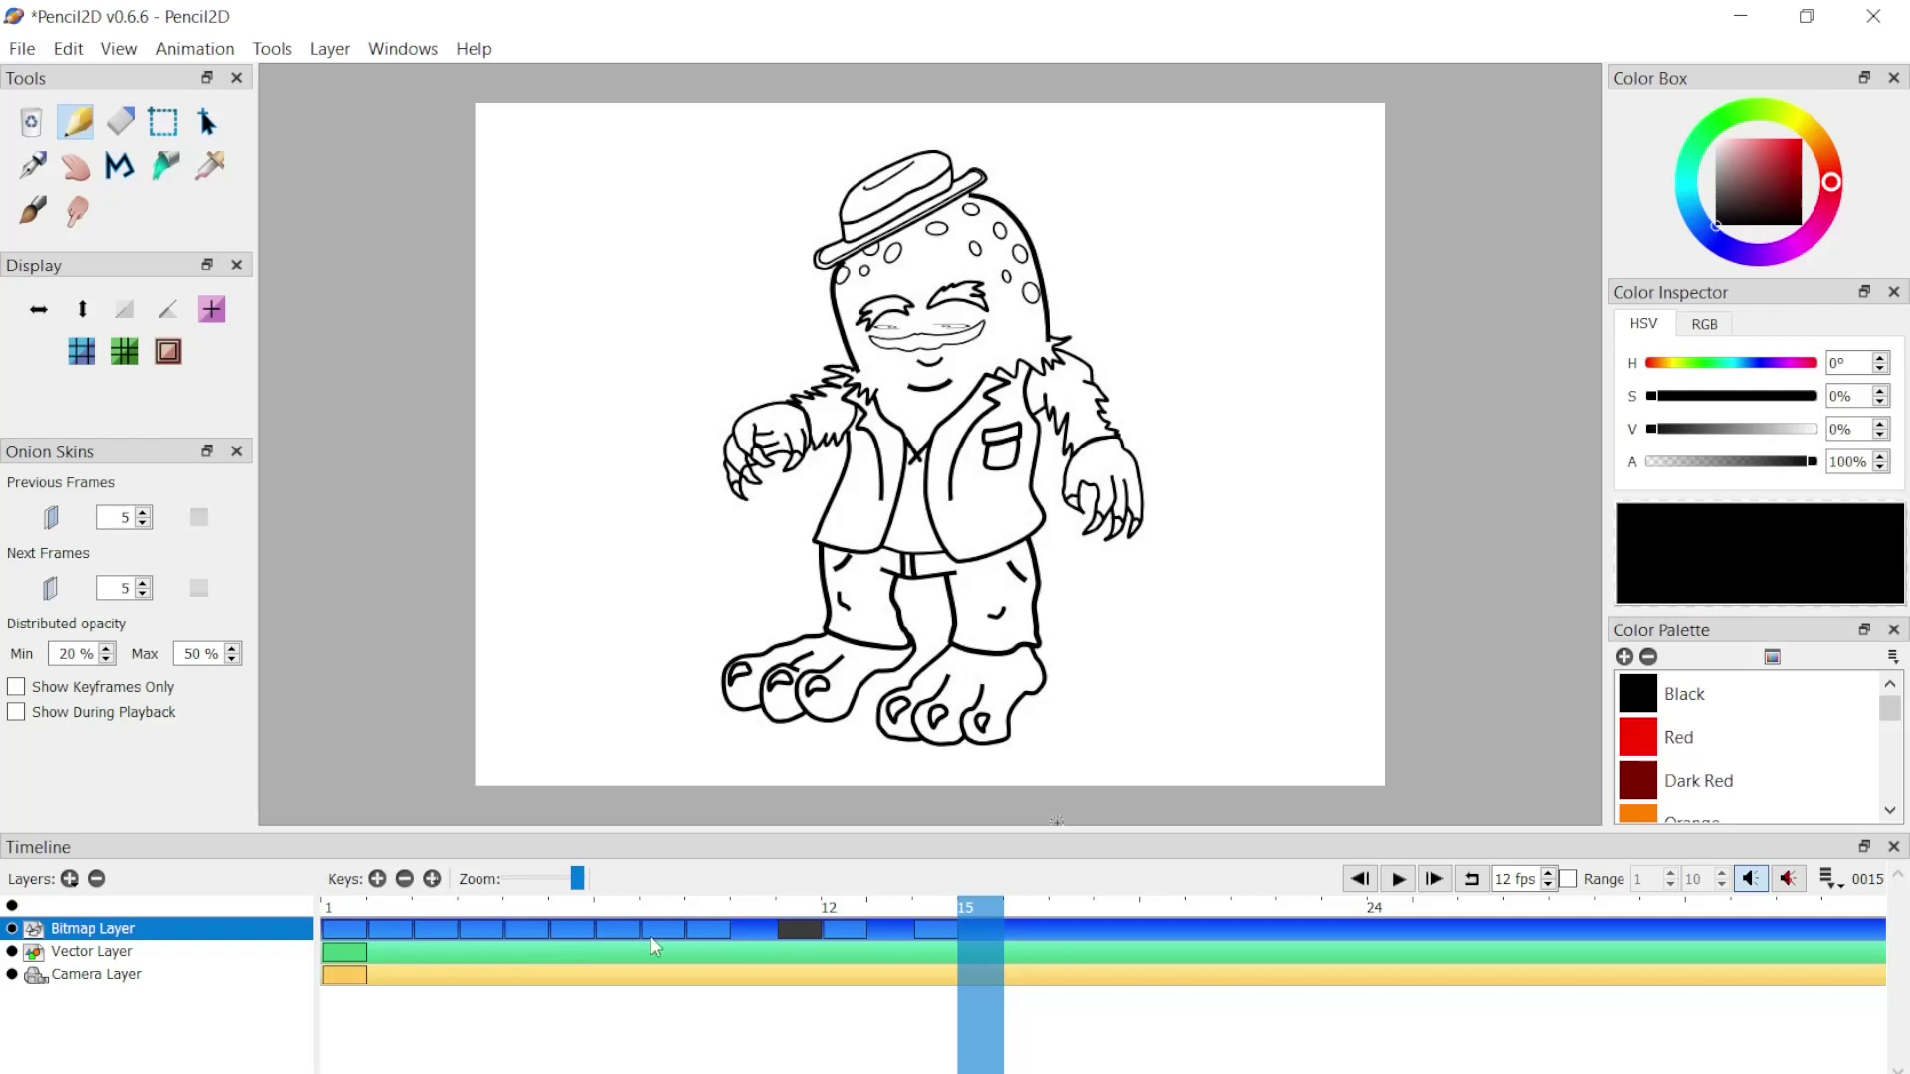
left_click(377, 879)
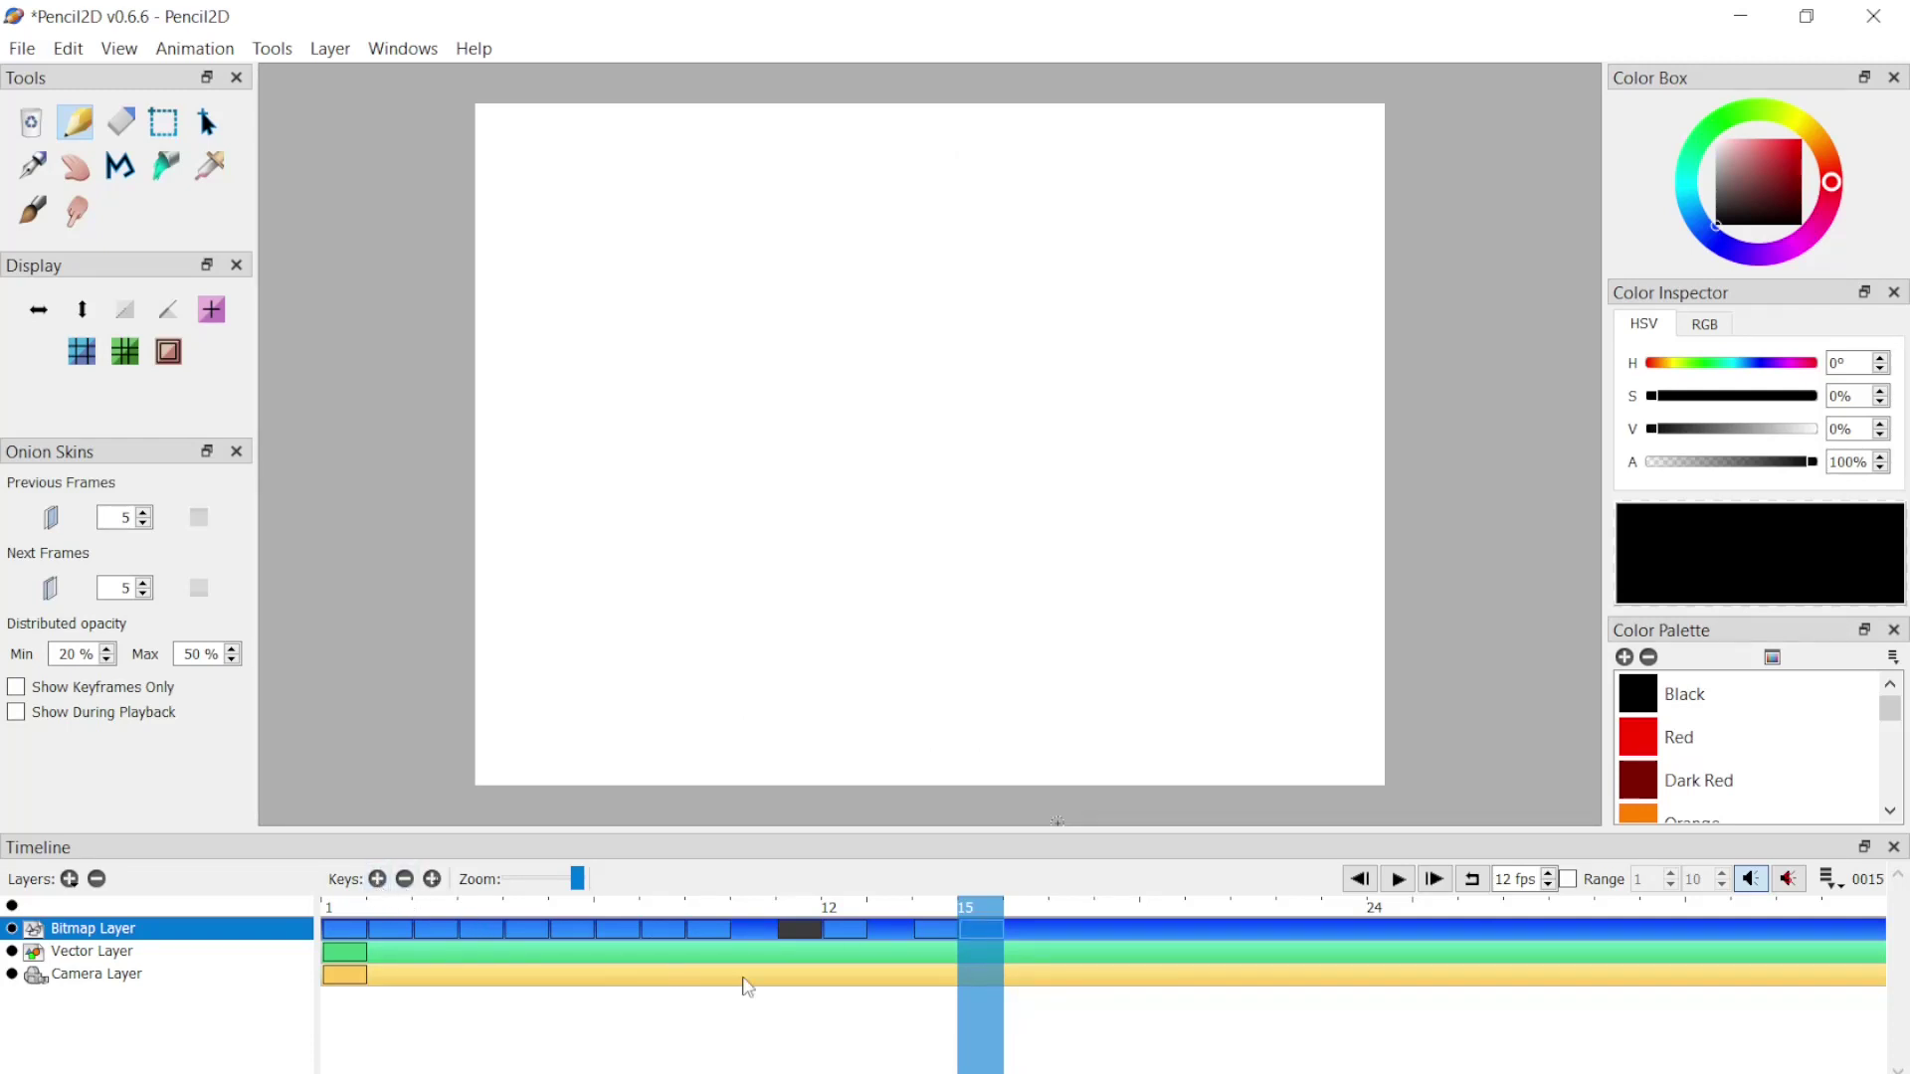
Step: Paste a copy of frame 8's drawing into the frame 15 key and advance to frame 16
left_click(582, 917)
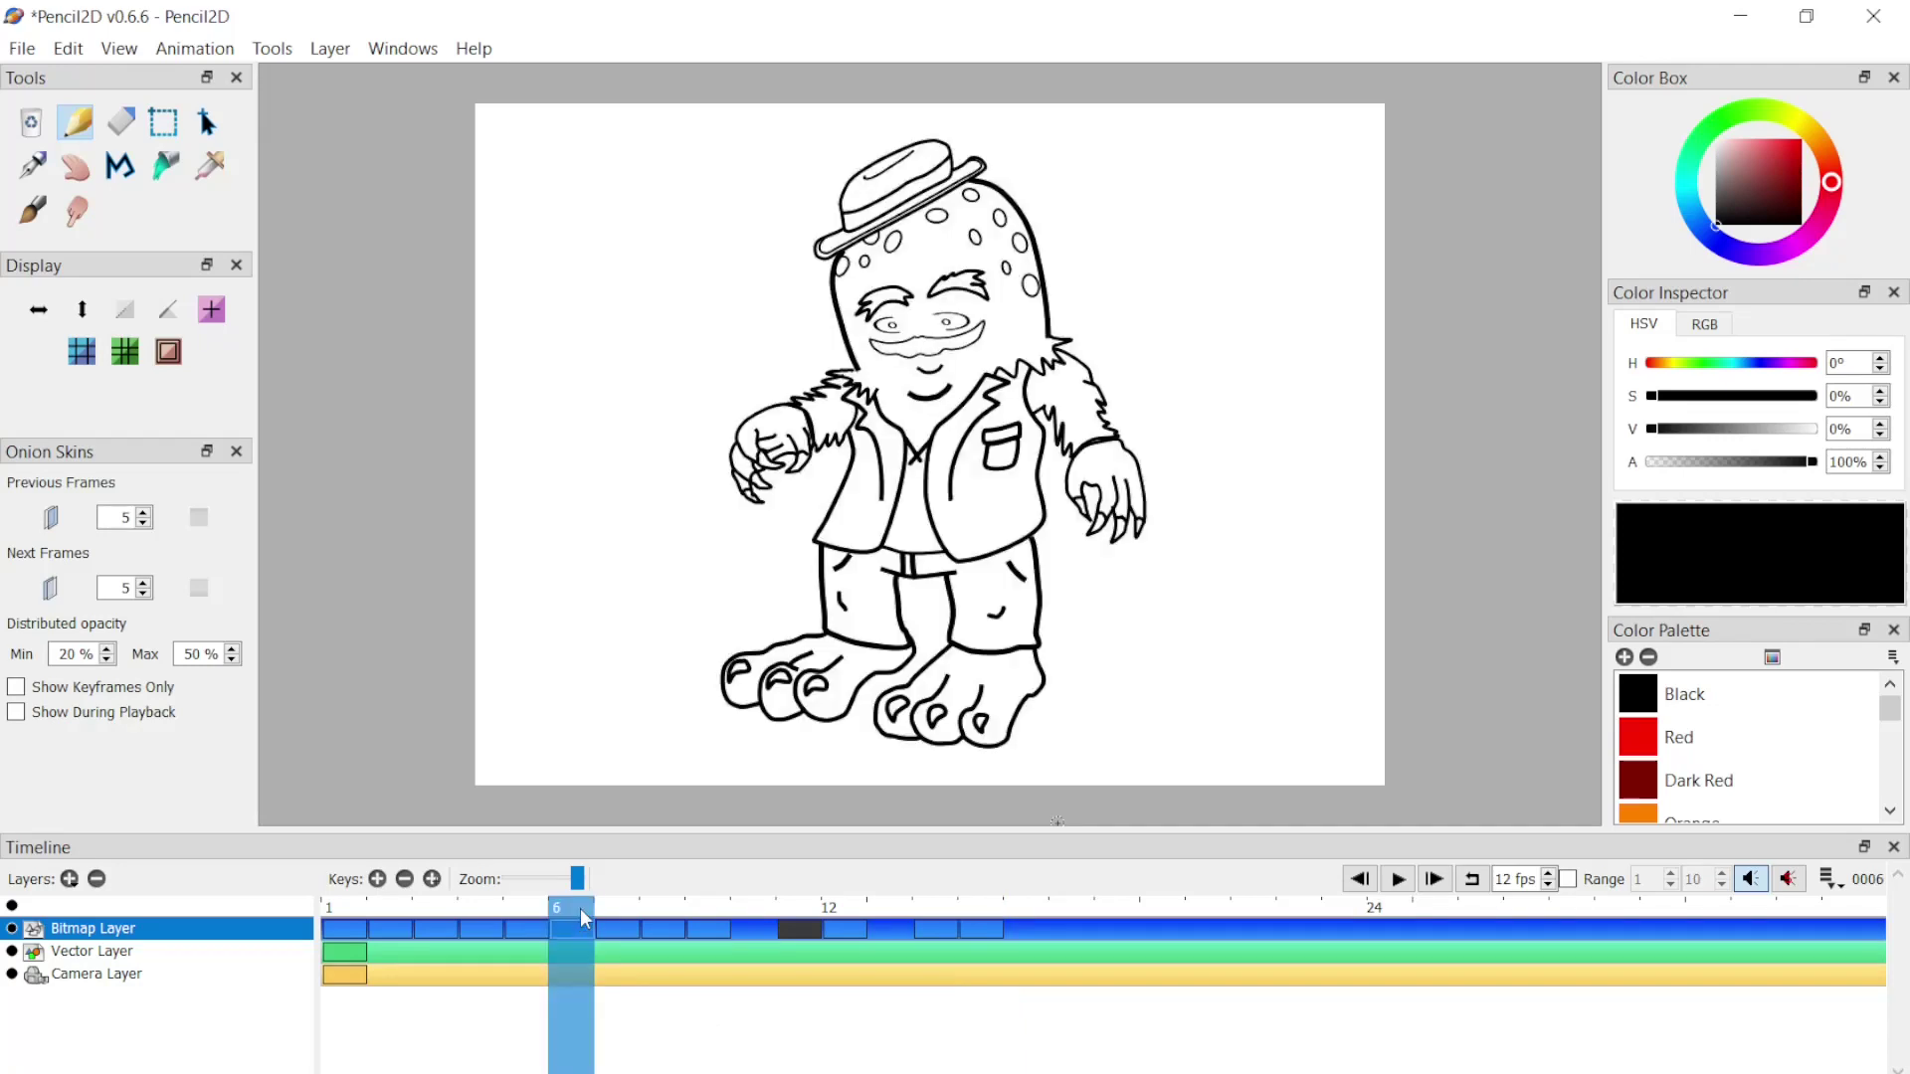
left_click(663, 917)
key("period")
key("period")
key("period")
key("period")
key("period")
key("period")
key("period")
key("period")
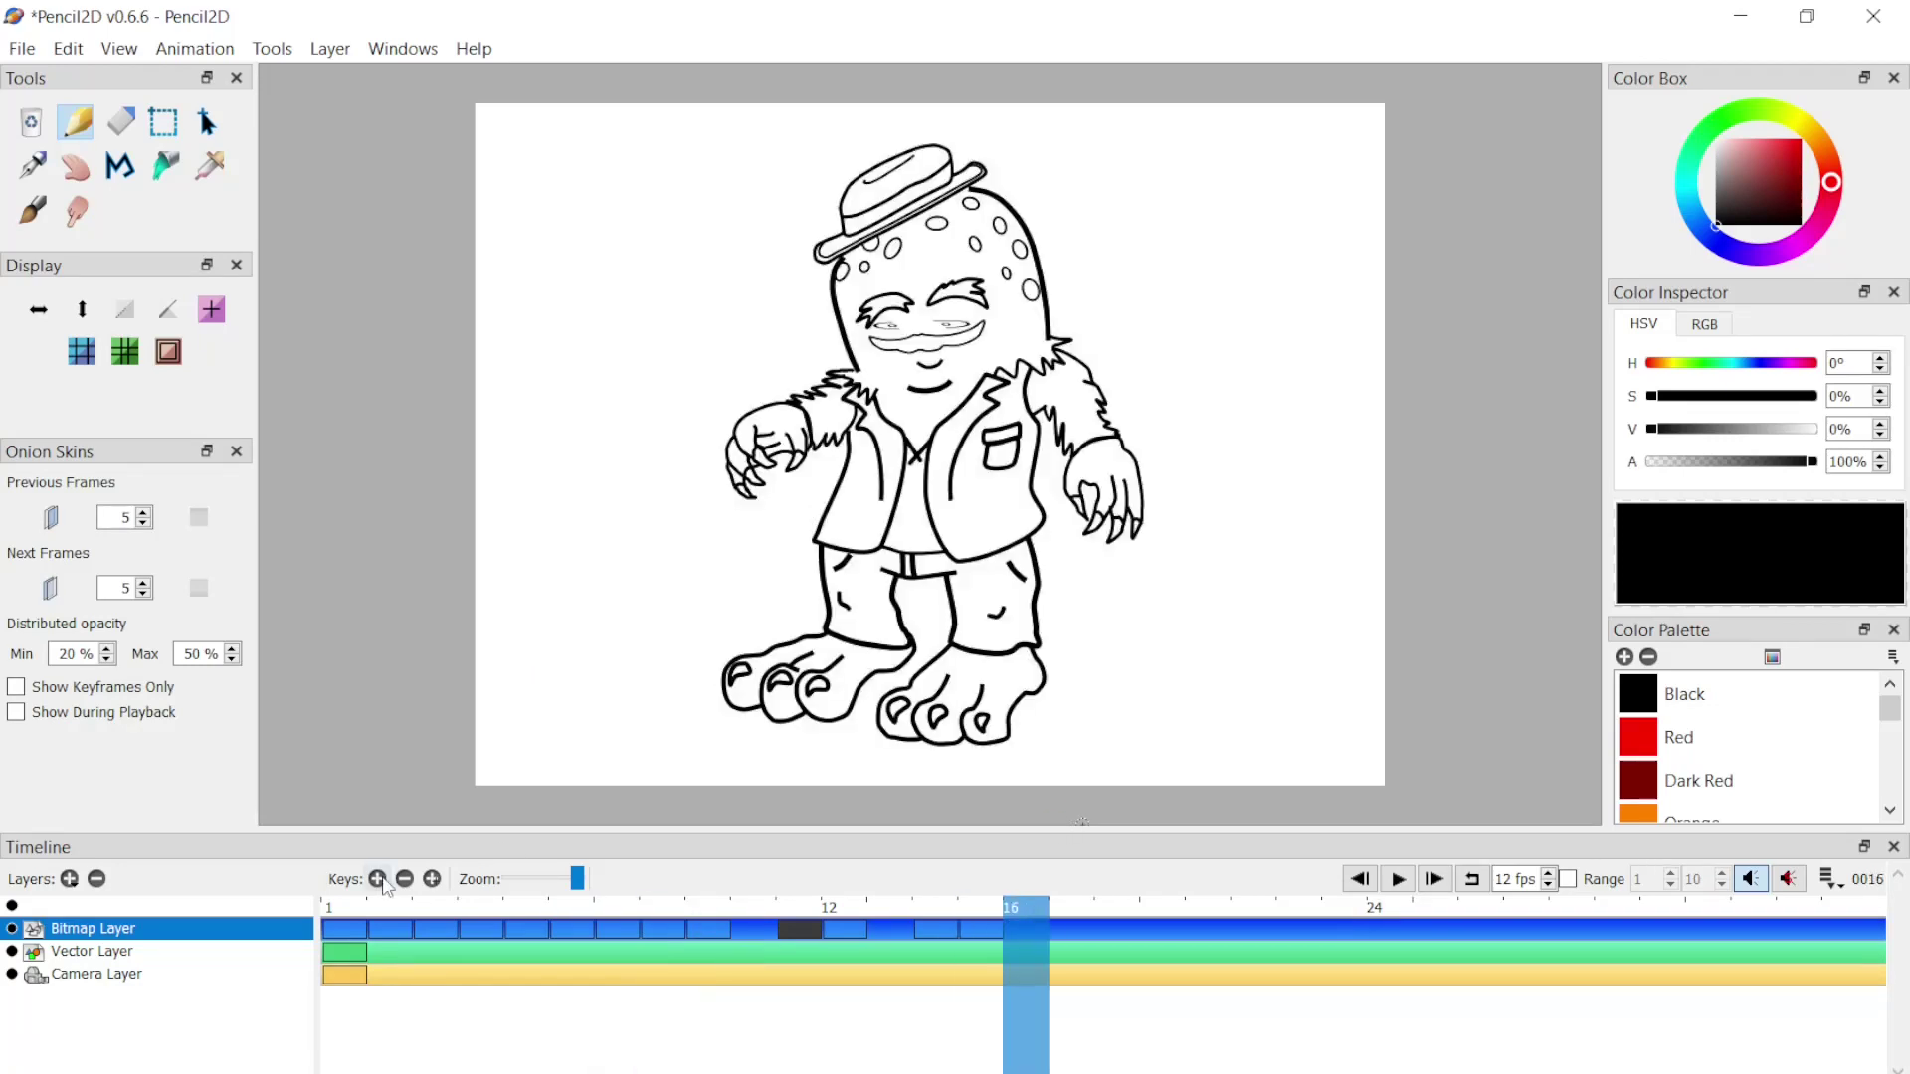
Step: Add a Bitmap Layer key on frame 16 and paste a copy of frame 7's drawing into it
left_click(572, 912)
key("period")
key("period")
key("period")
key("period")
key("period")
key("period")
key("period")
key("period")
key("period")
key("period")
left_click(666, 911)
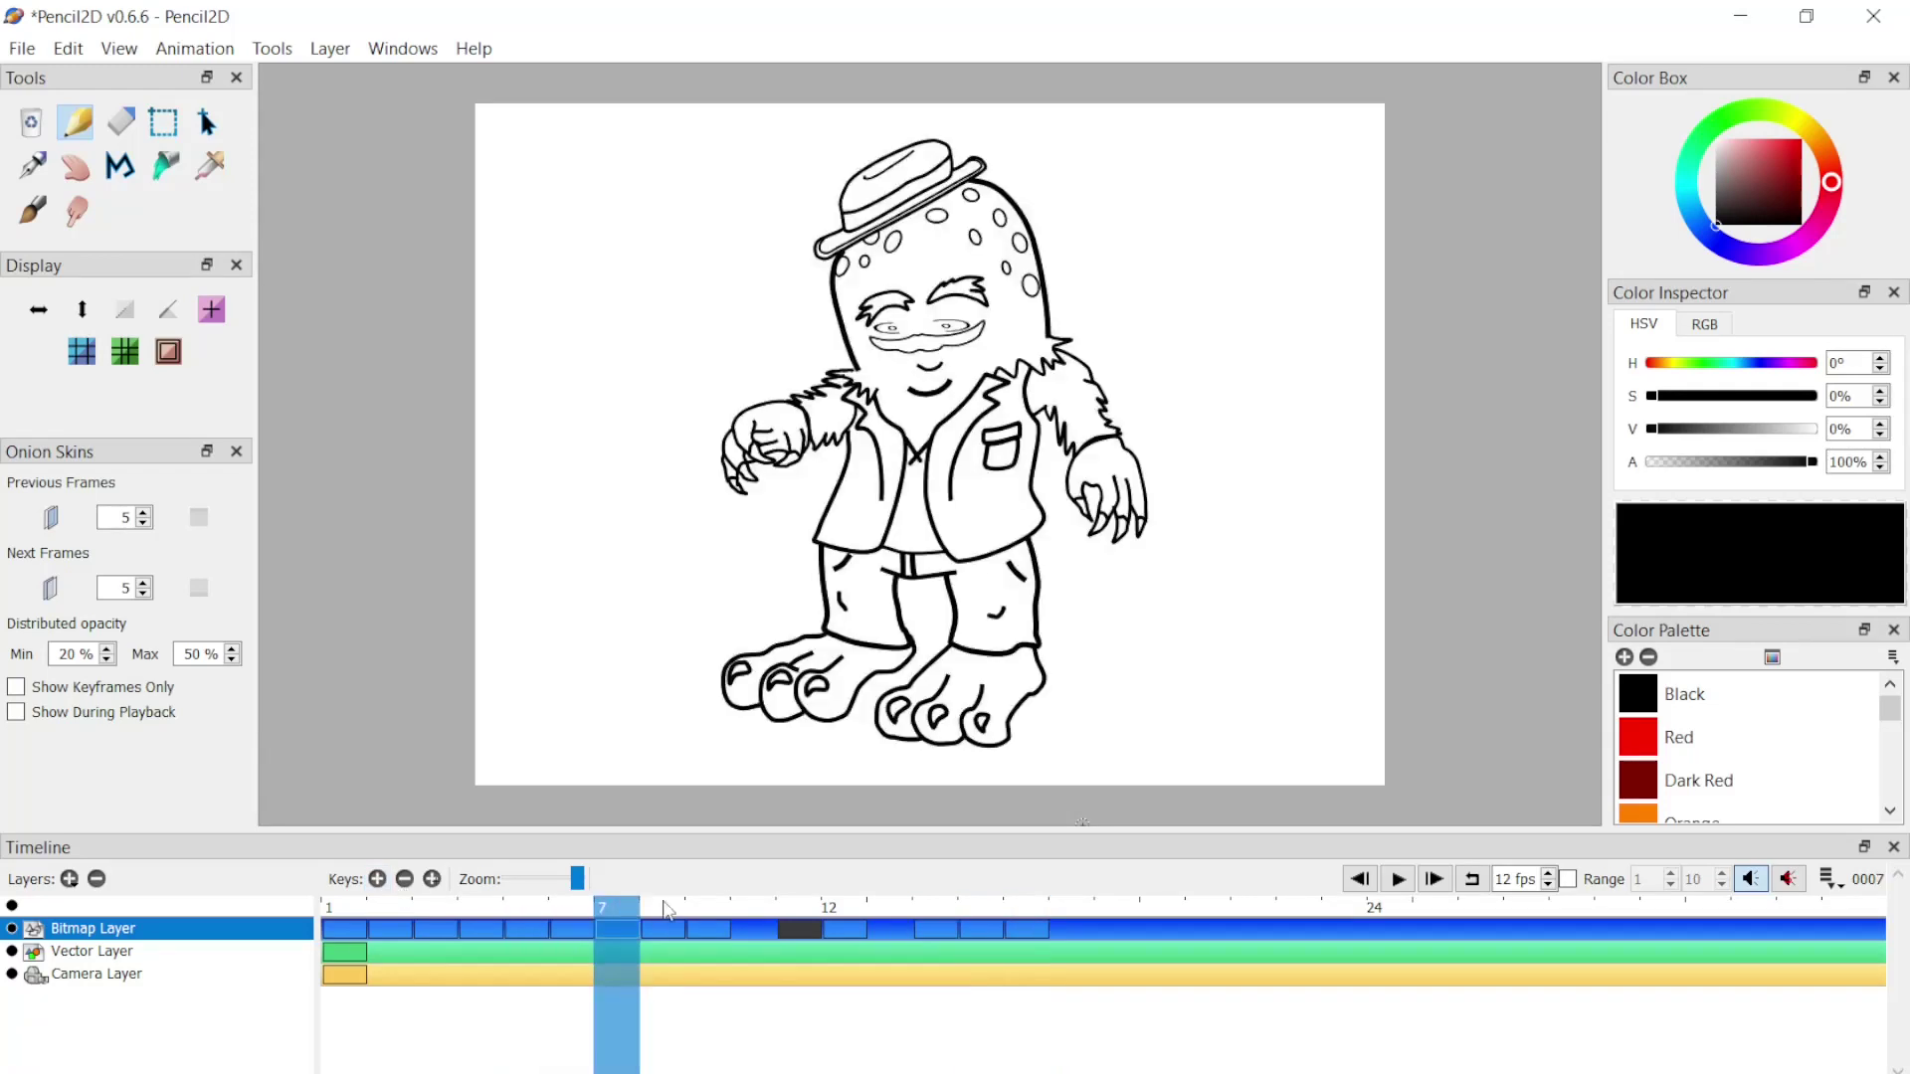
left_click(1041, 921)
Step: Add Bitmap Layer keys on frames 17 and 18 and paste in copies of the drawings from frames 6 and 5 respectively
key("period")
left_click(582, 920)
left_click(1073, 915)
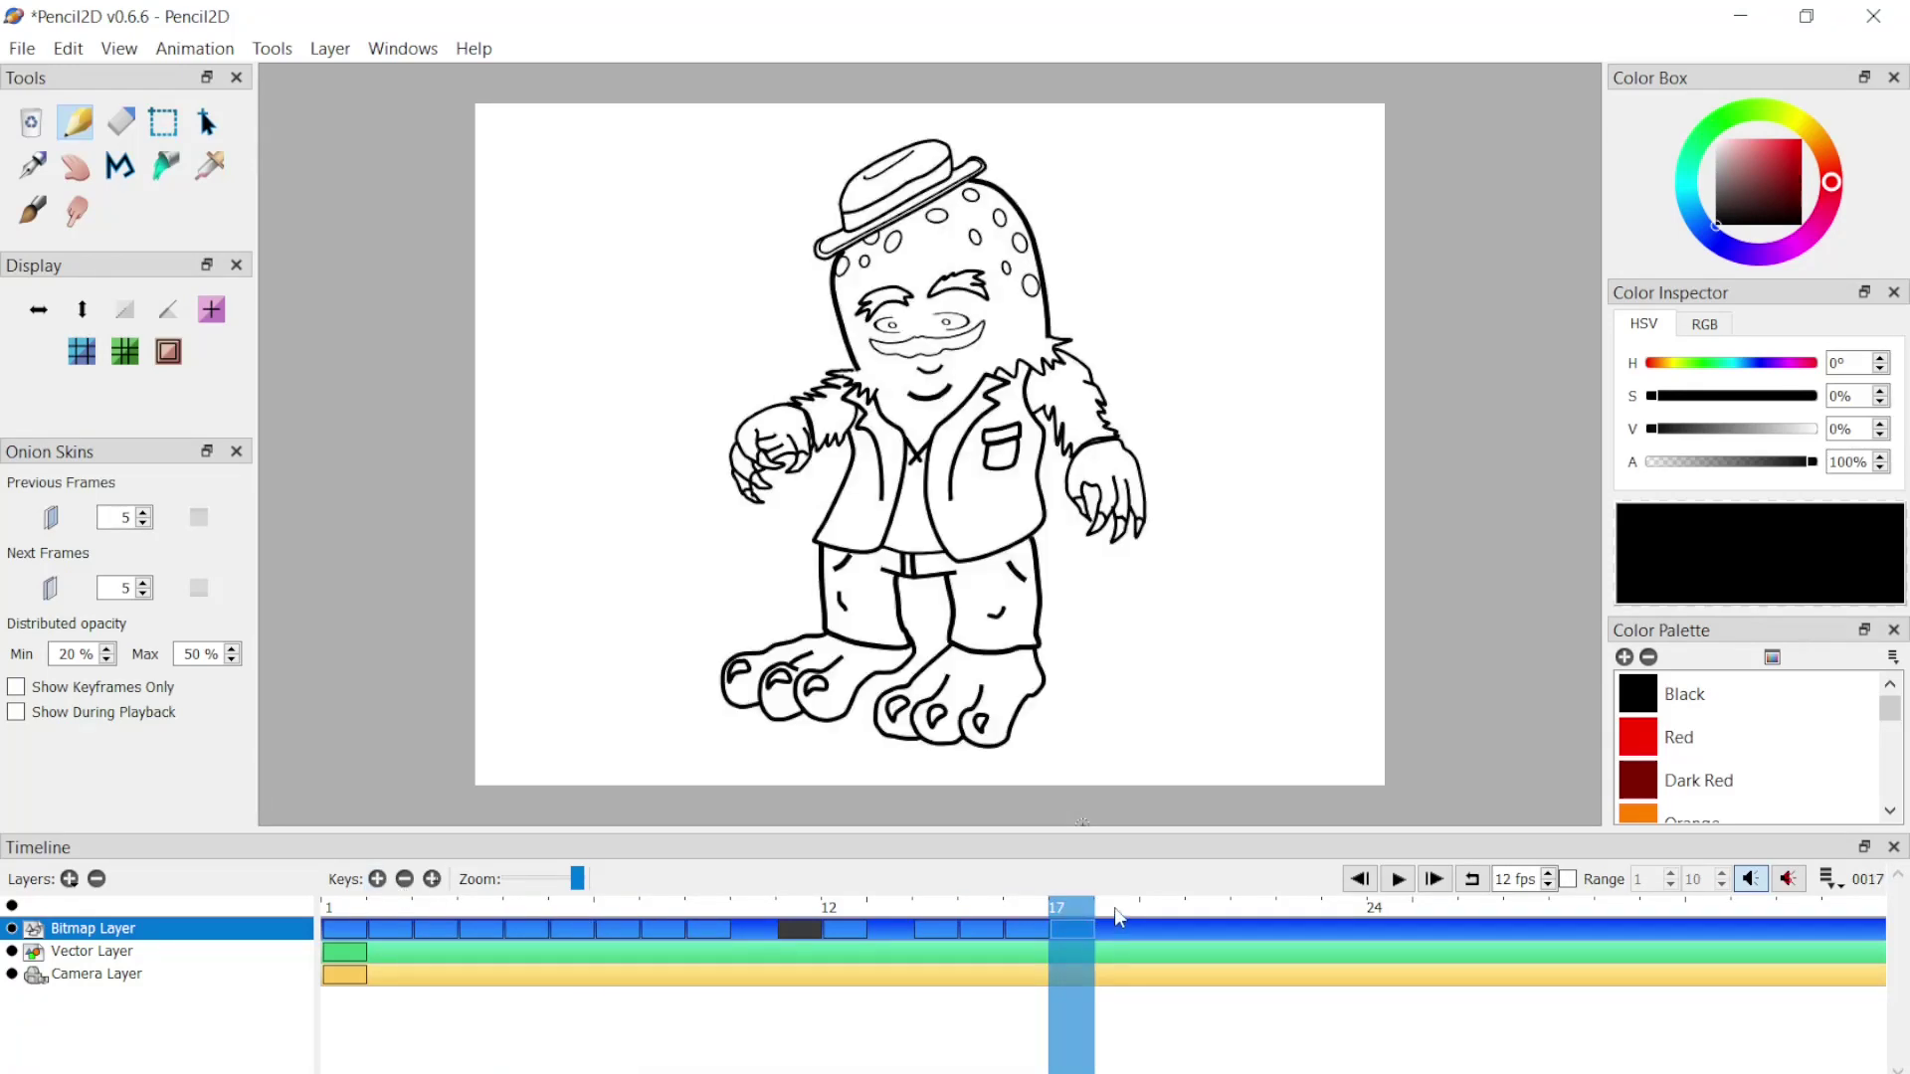
left_click(1114, 907)
key("F7")
left_click(512, 907)
left_click(1117, 910)
Step: Add Bitmap Layer keys on frames 19 and 20 and paste in copies of the drawings from frames 4 and 3 respectively
left_click(1159, 910)
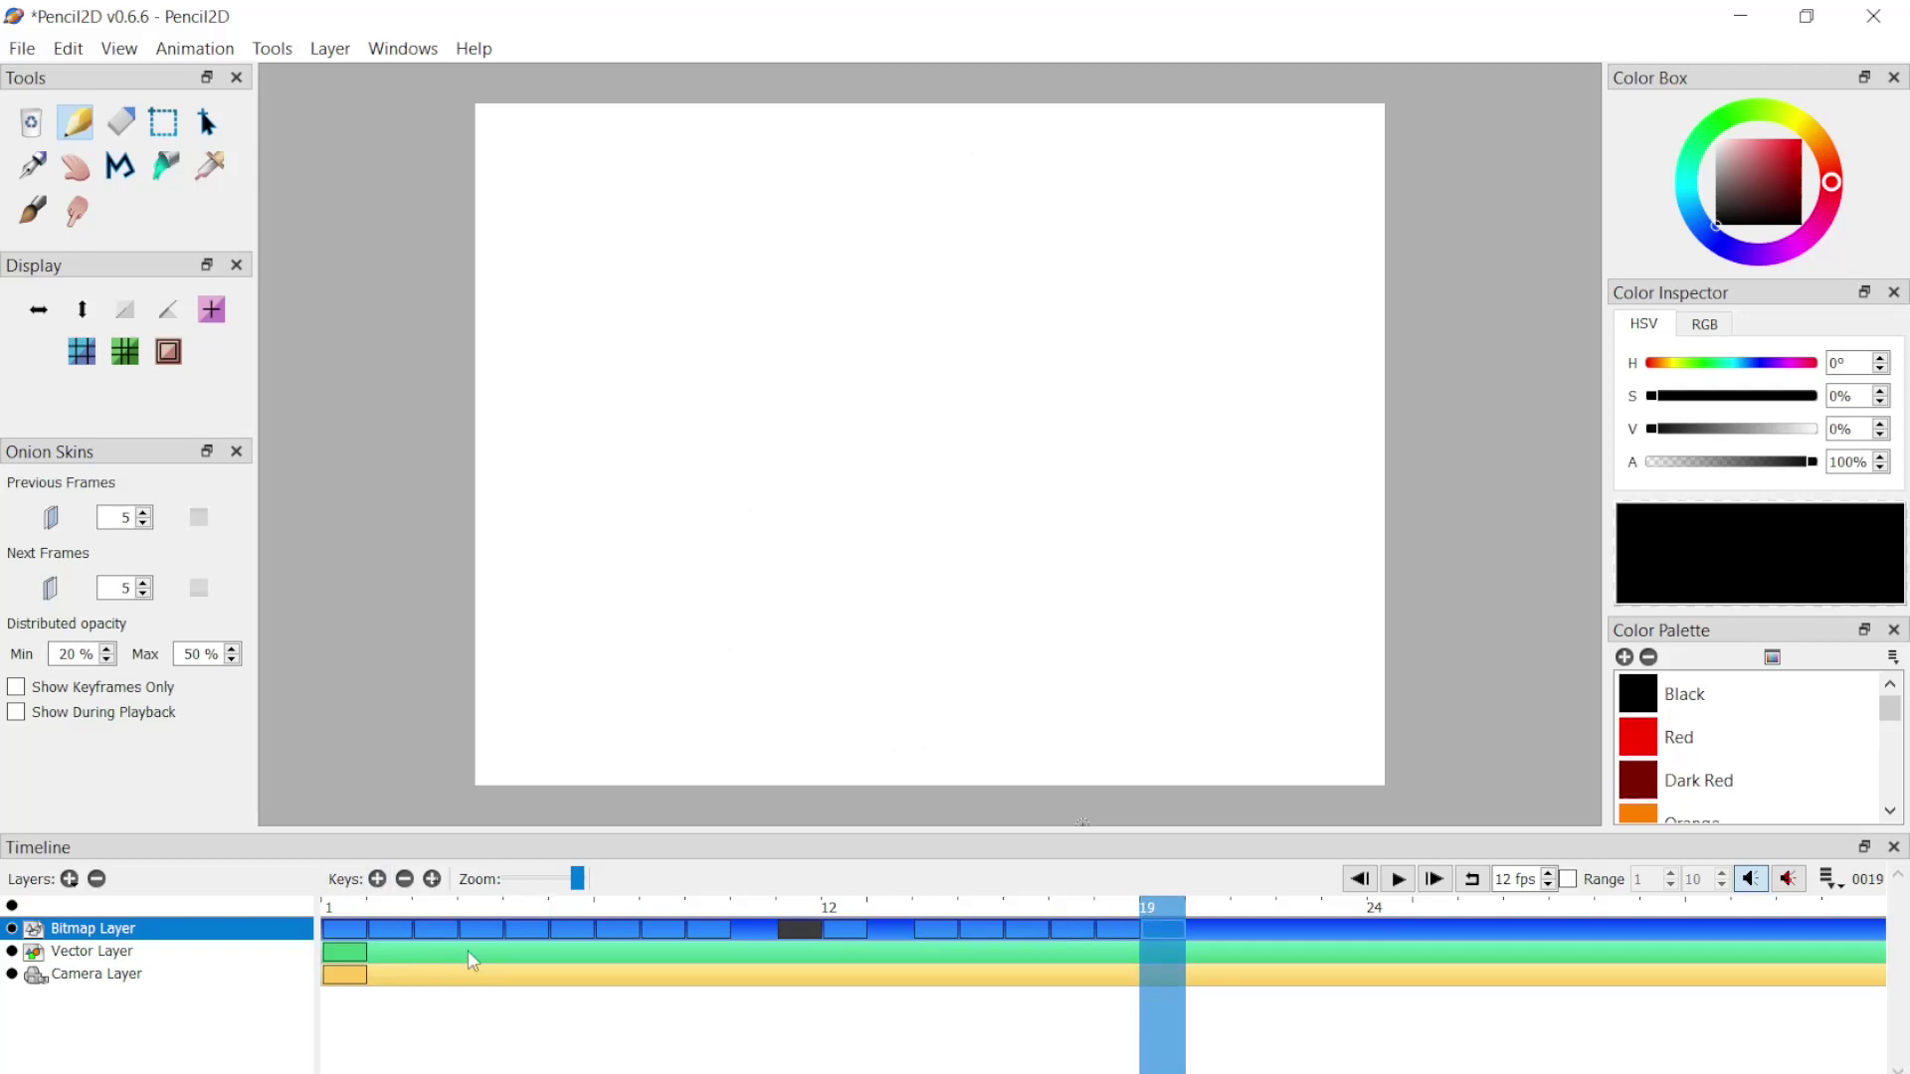
left_click(481, 910)
left_click(1155, 909)
key("period")
left_click(439, 903)
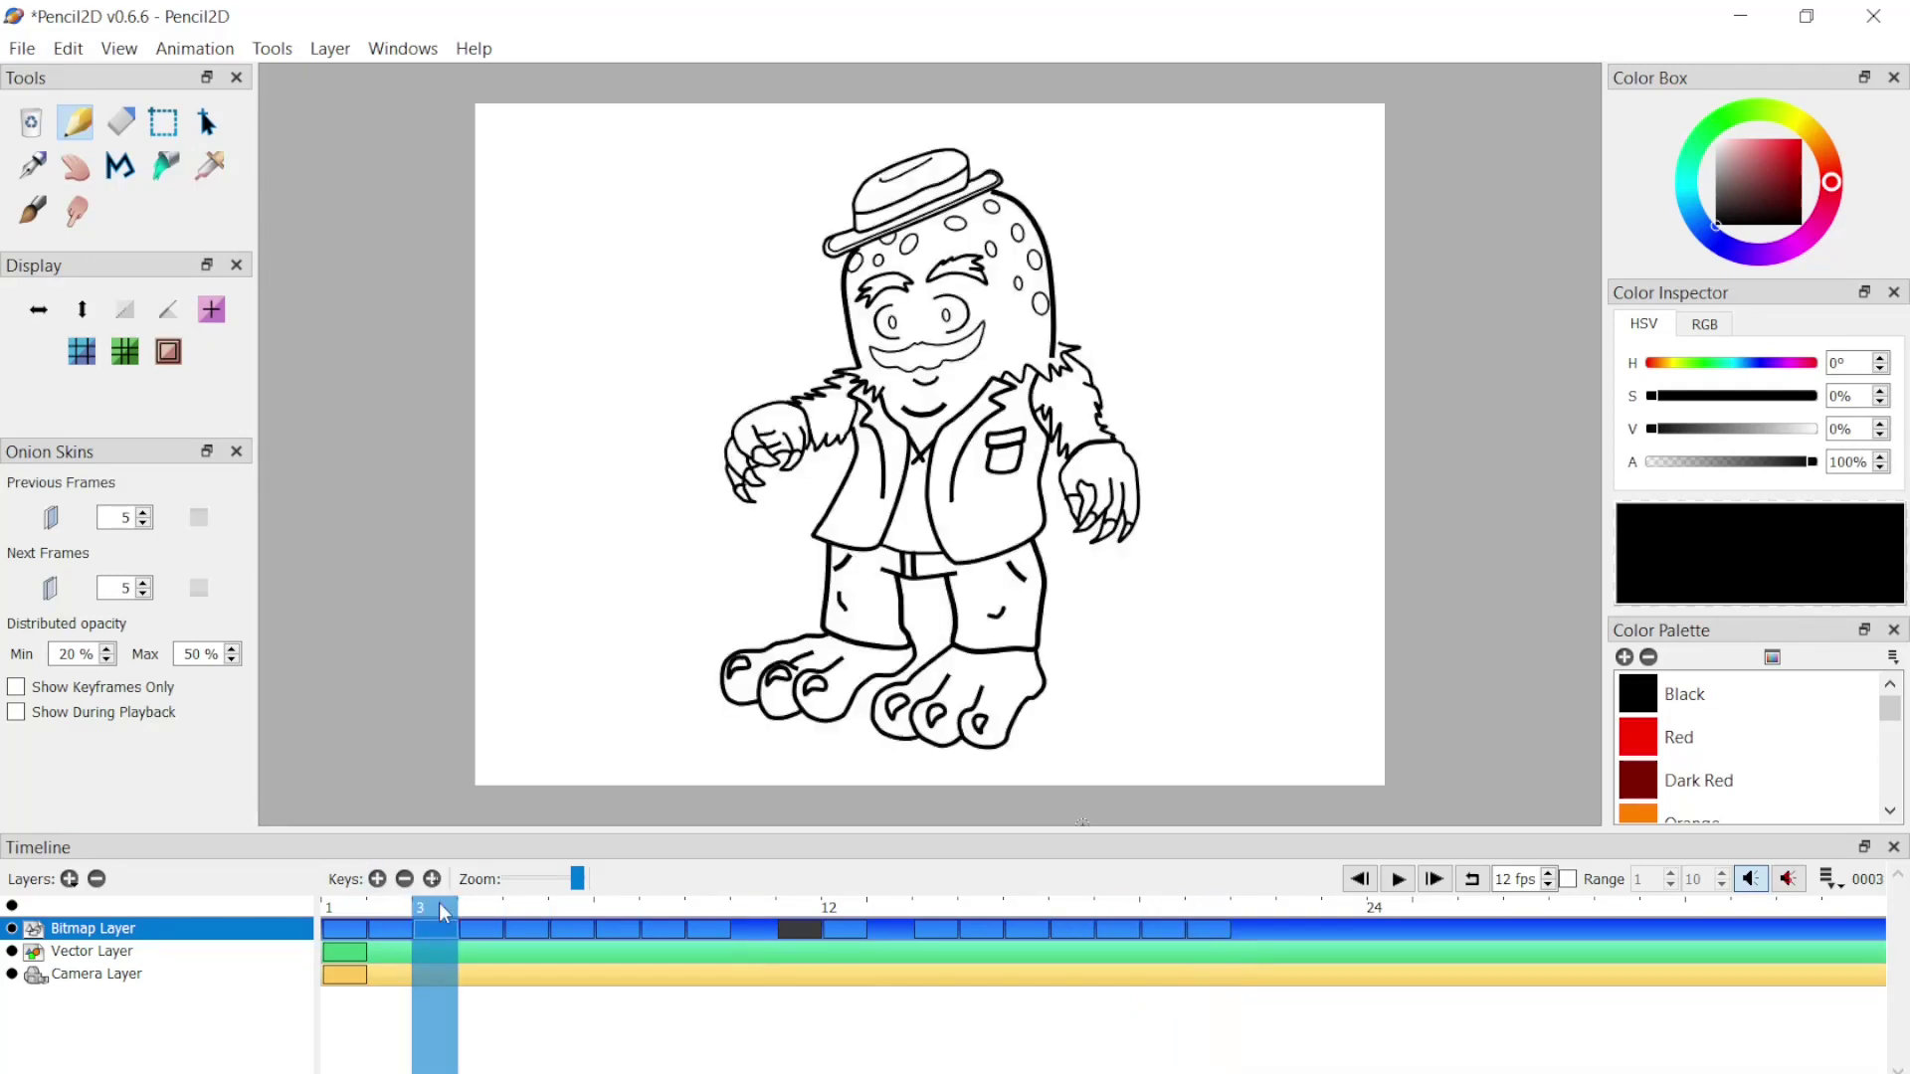
key("period")
key("comma")
left_click(1255, 910)
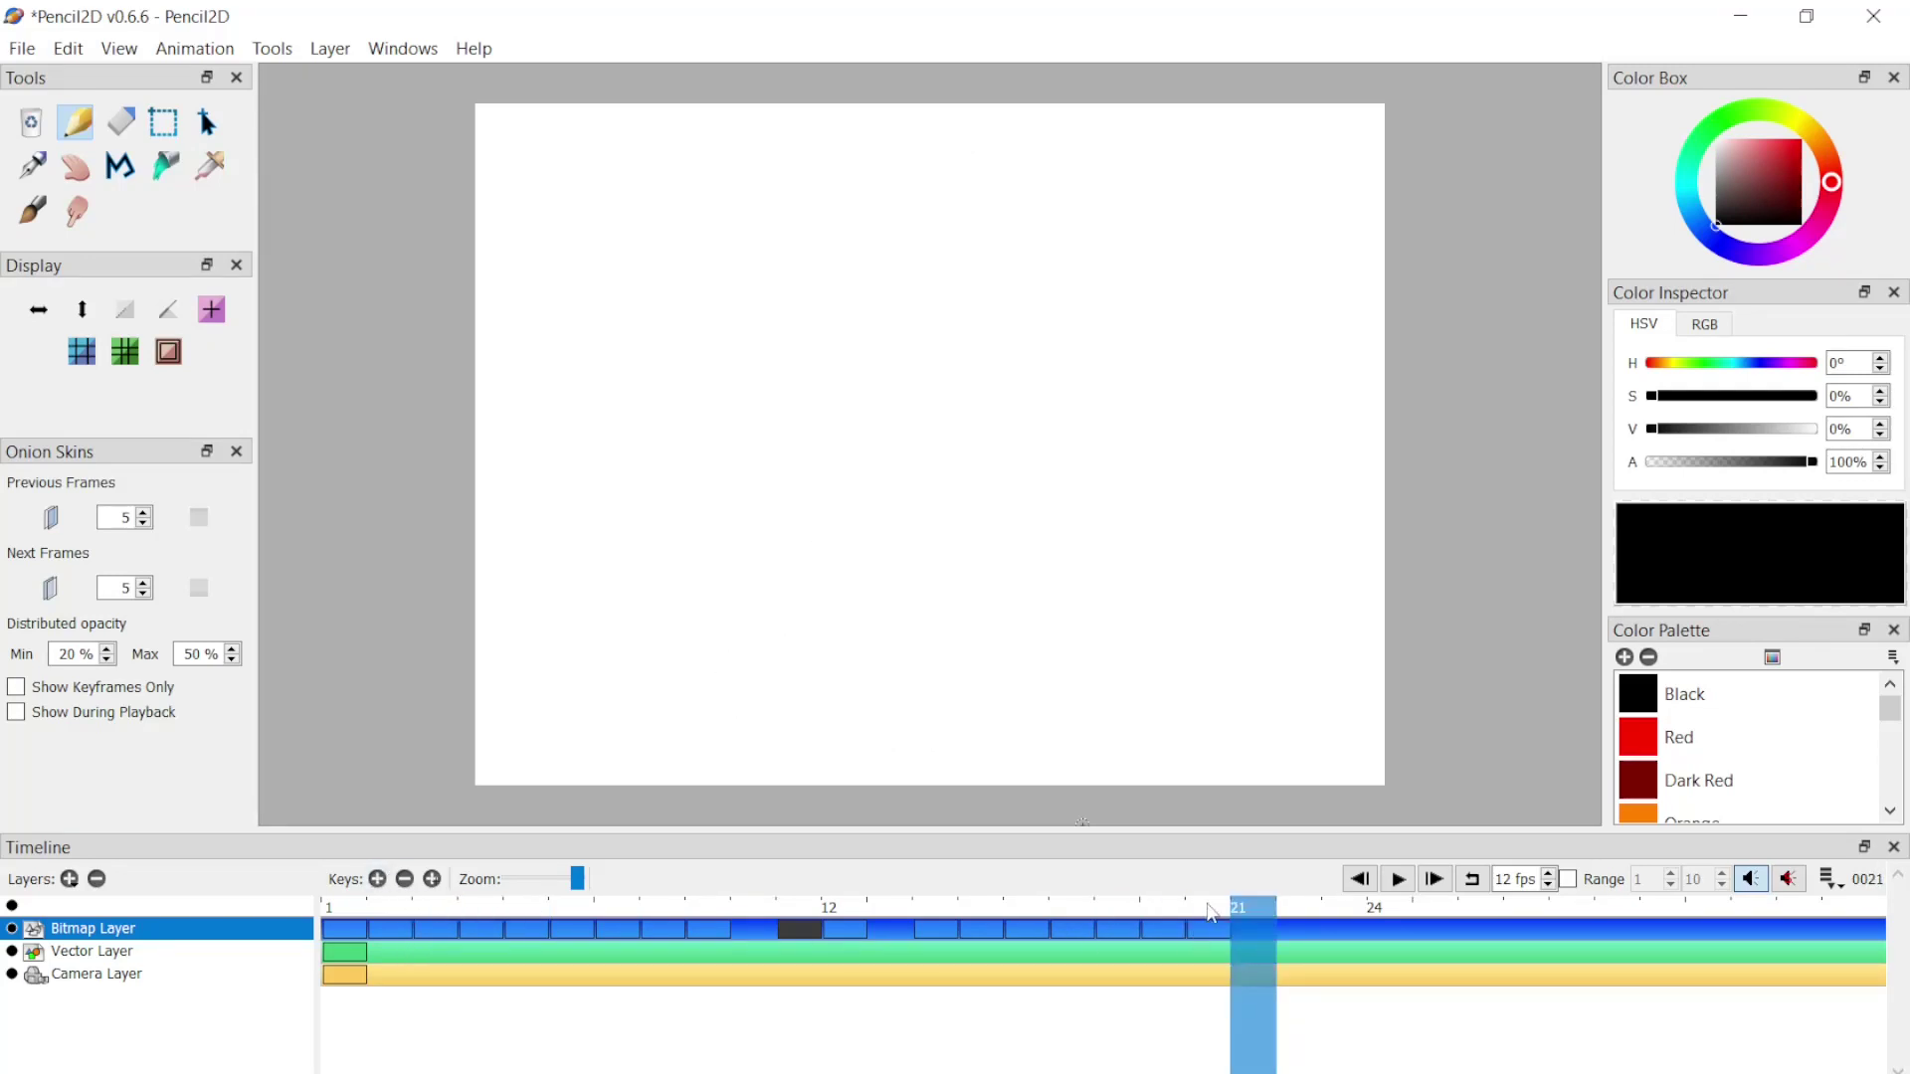
key("comma")
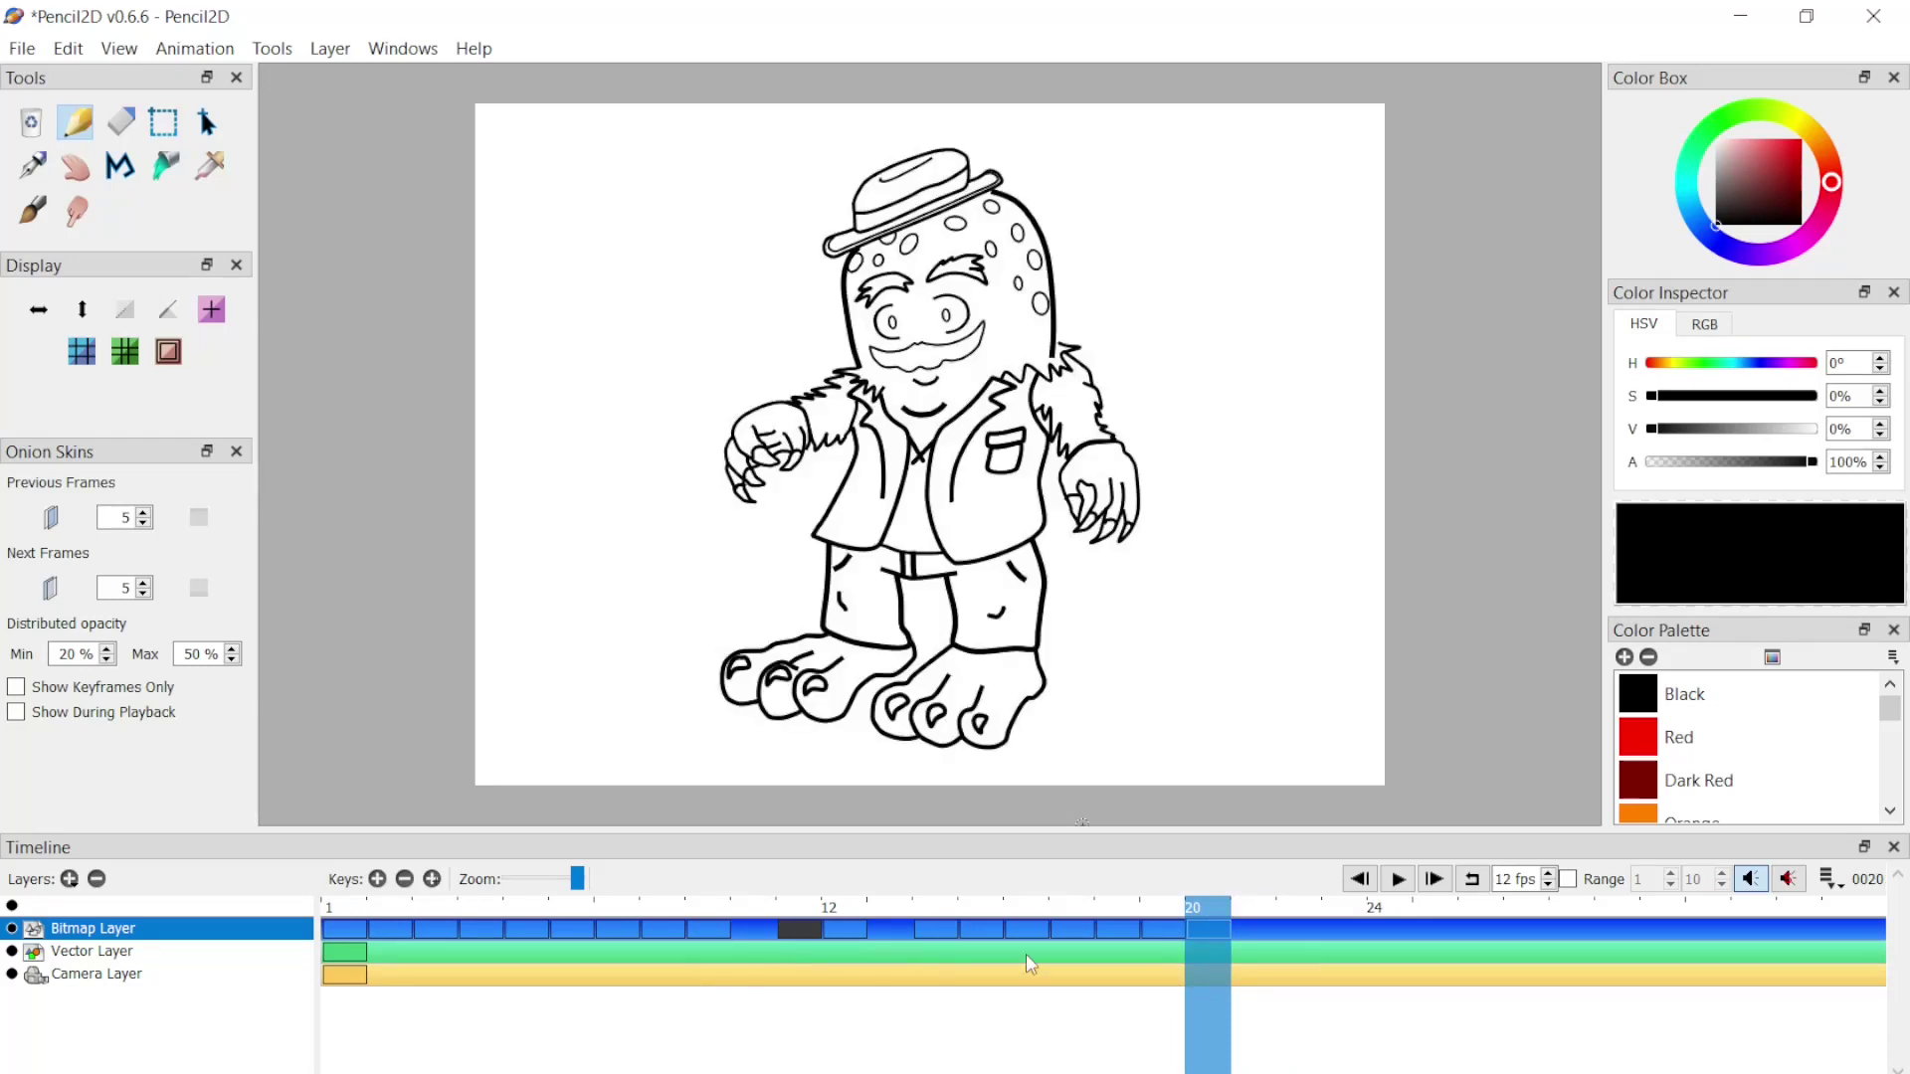
Step: Play the animation from frame 1, inspect the poses on frames 19, 18 and 17, and replay it
left_click(1360, 879)
left_click(1398, 879)
left_click(1116, 907)
left_click(1168, 913)
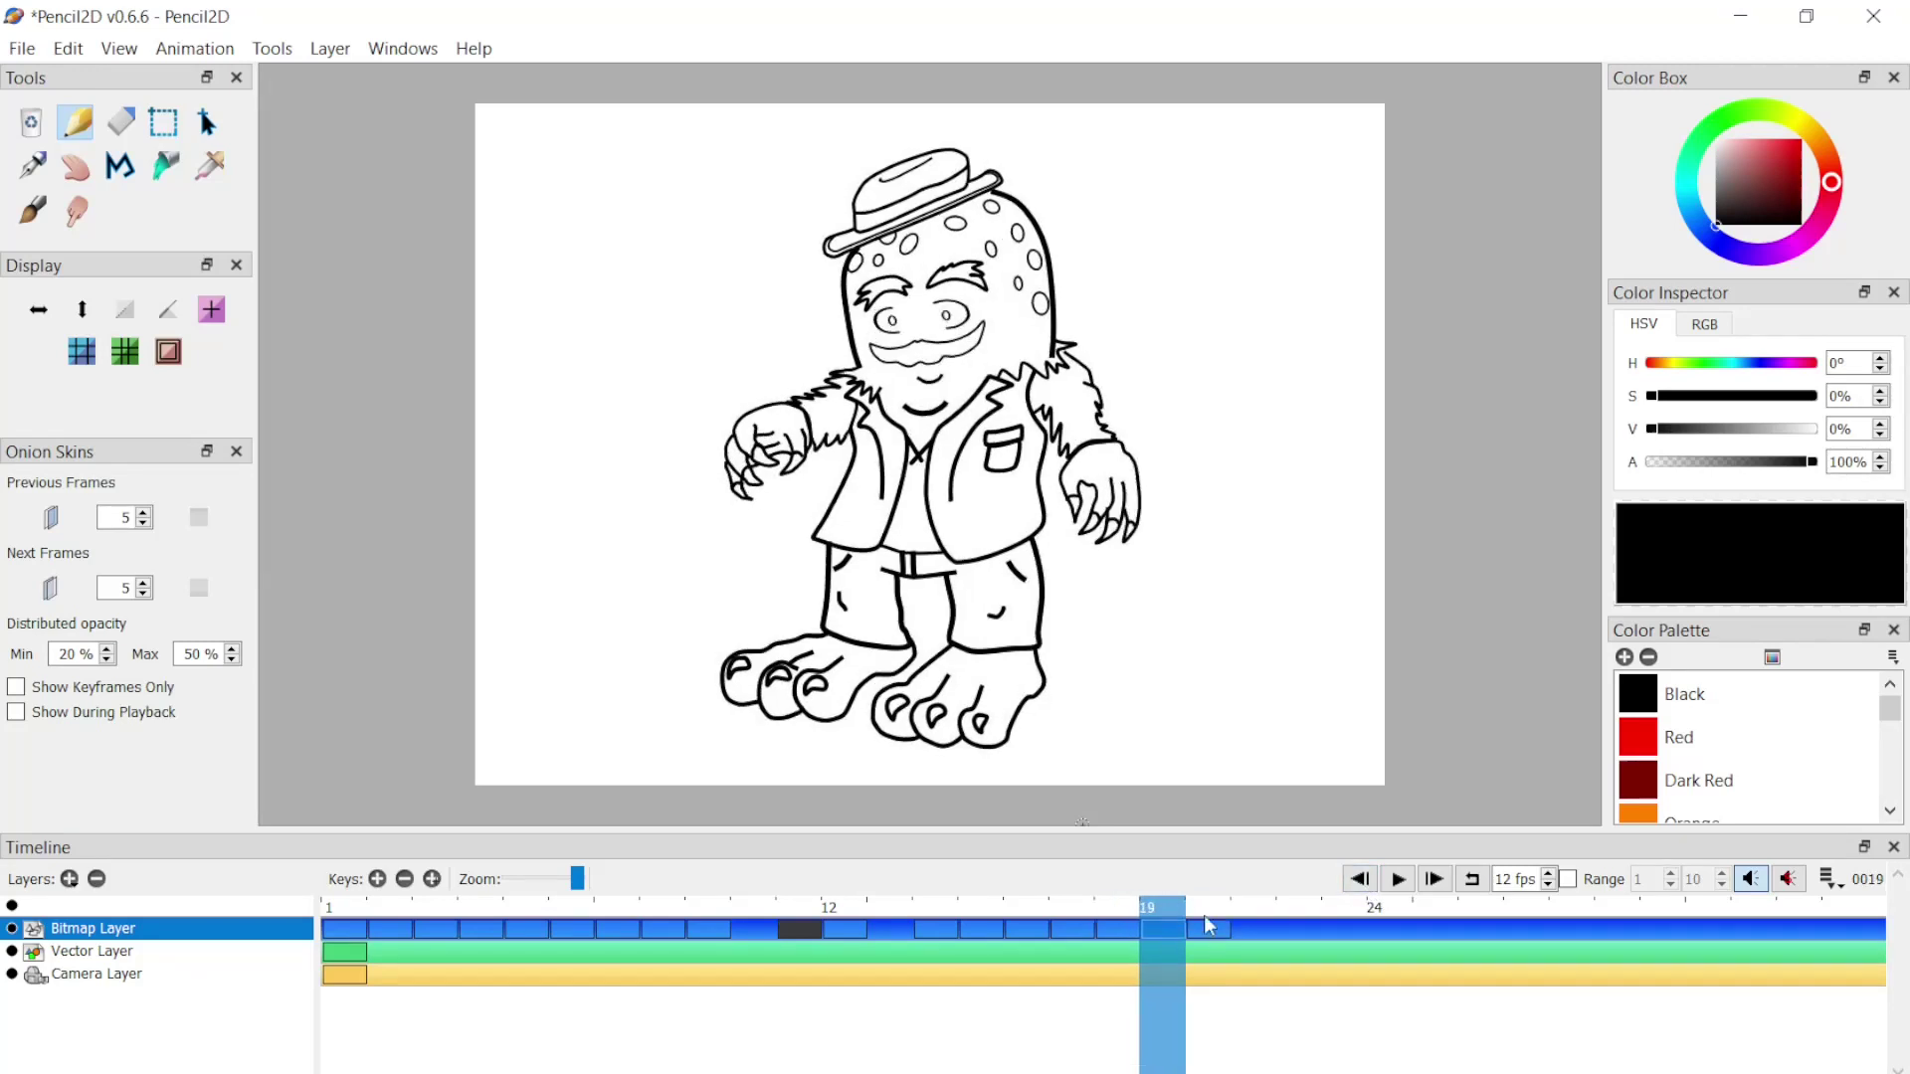
left_click(1121, 917)
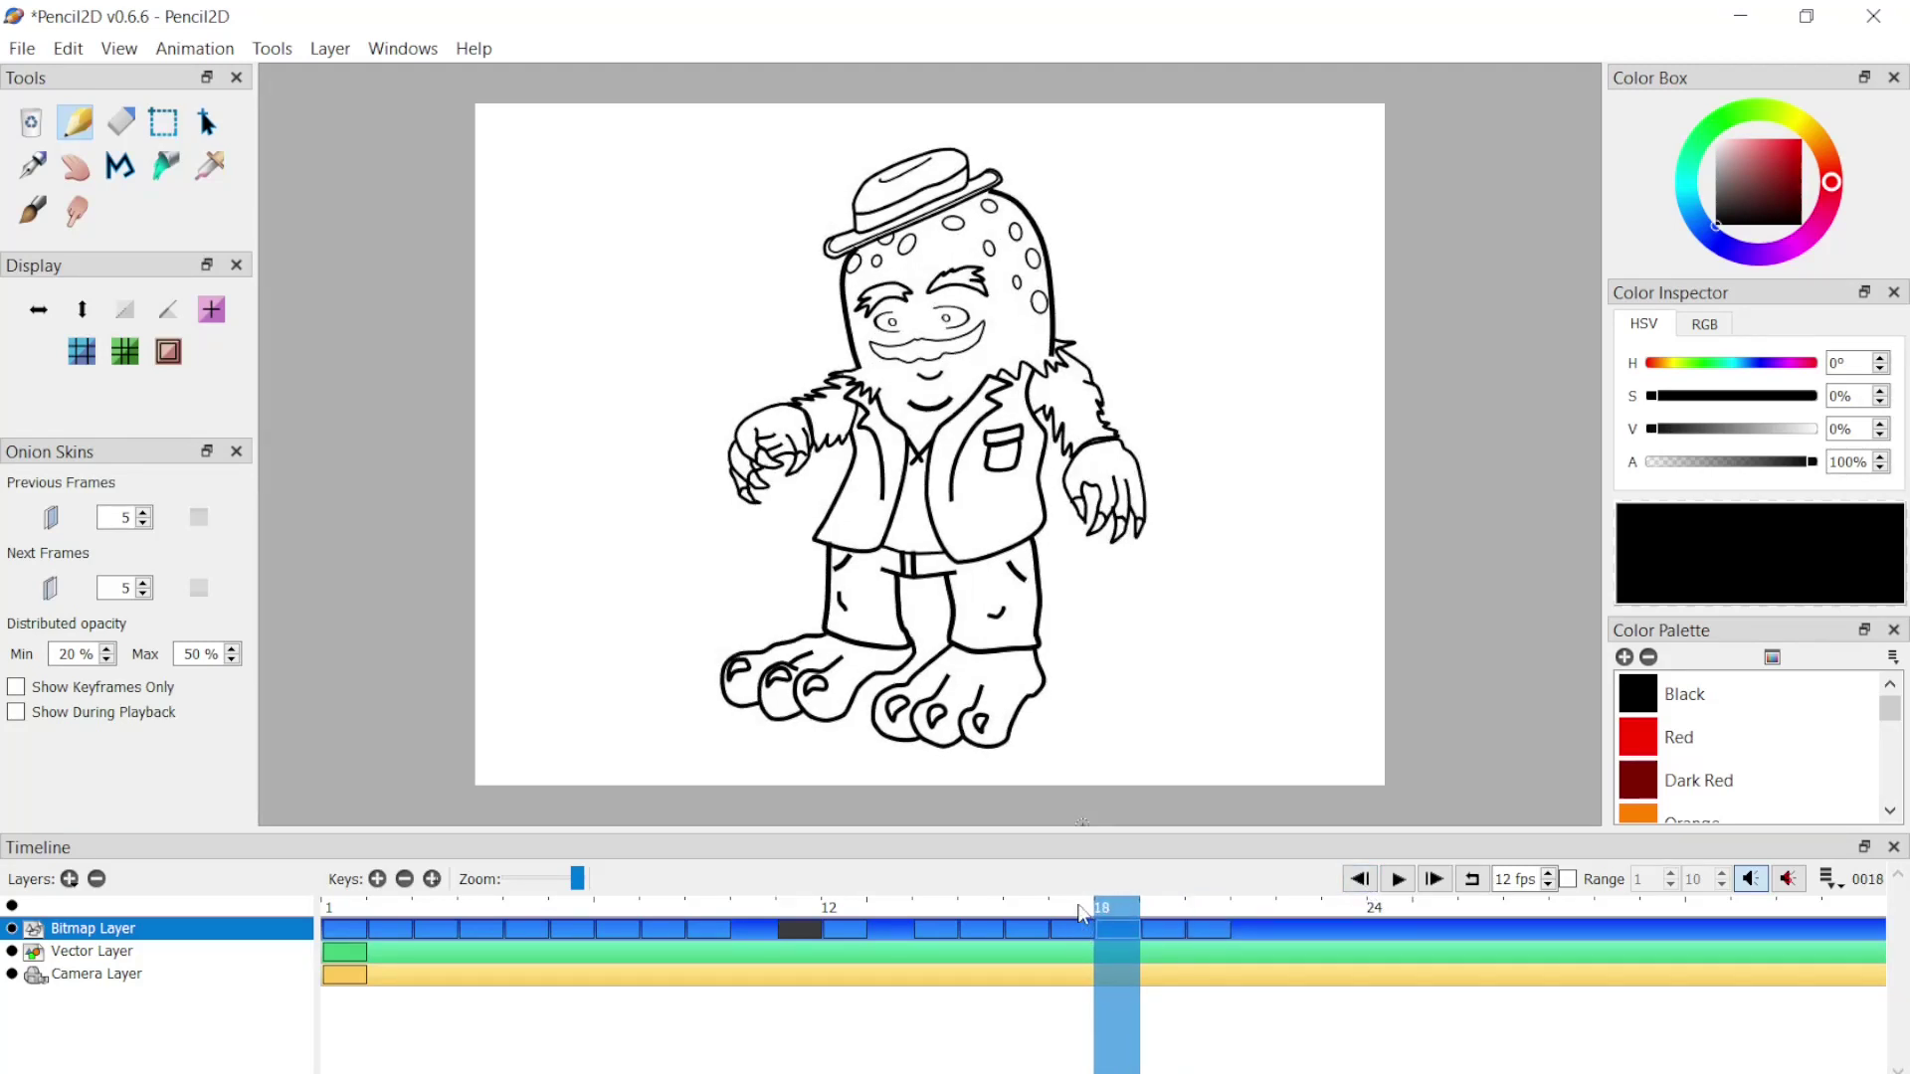
left_click(1086, 910)
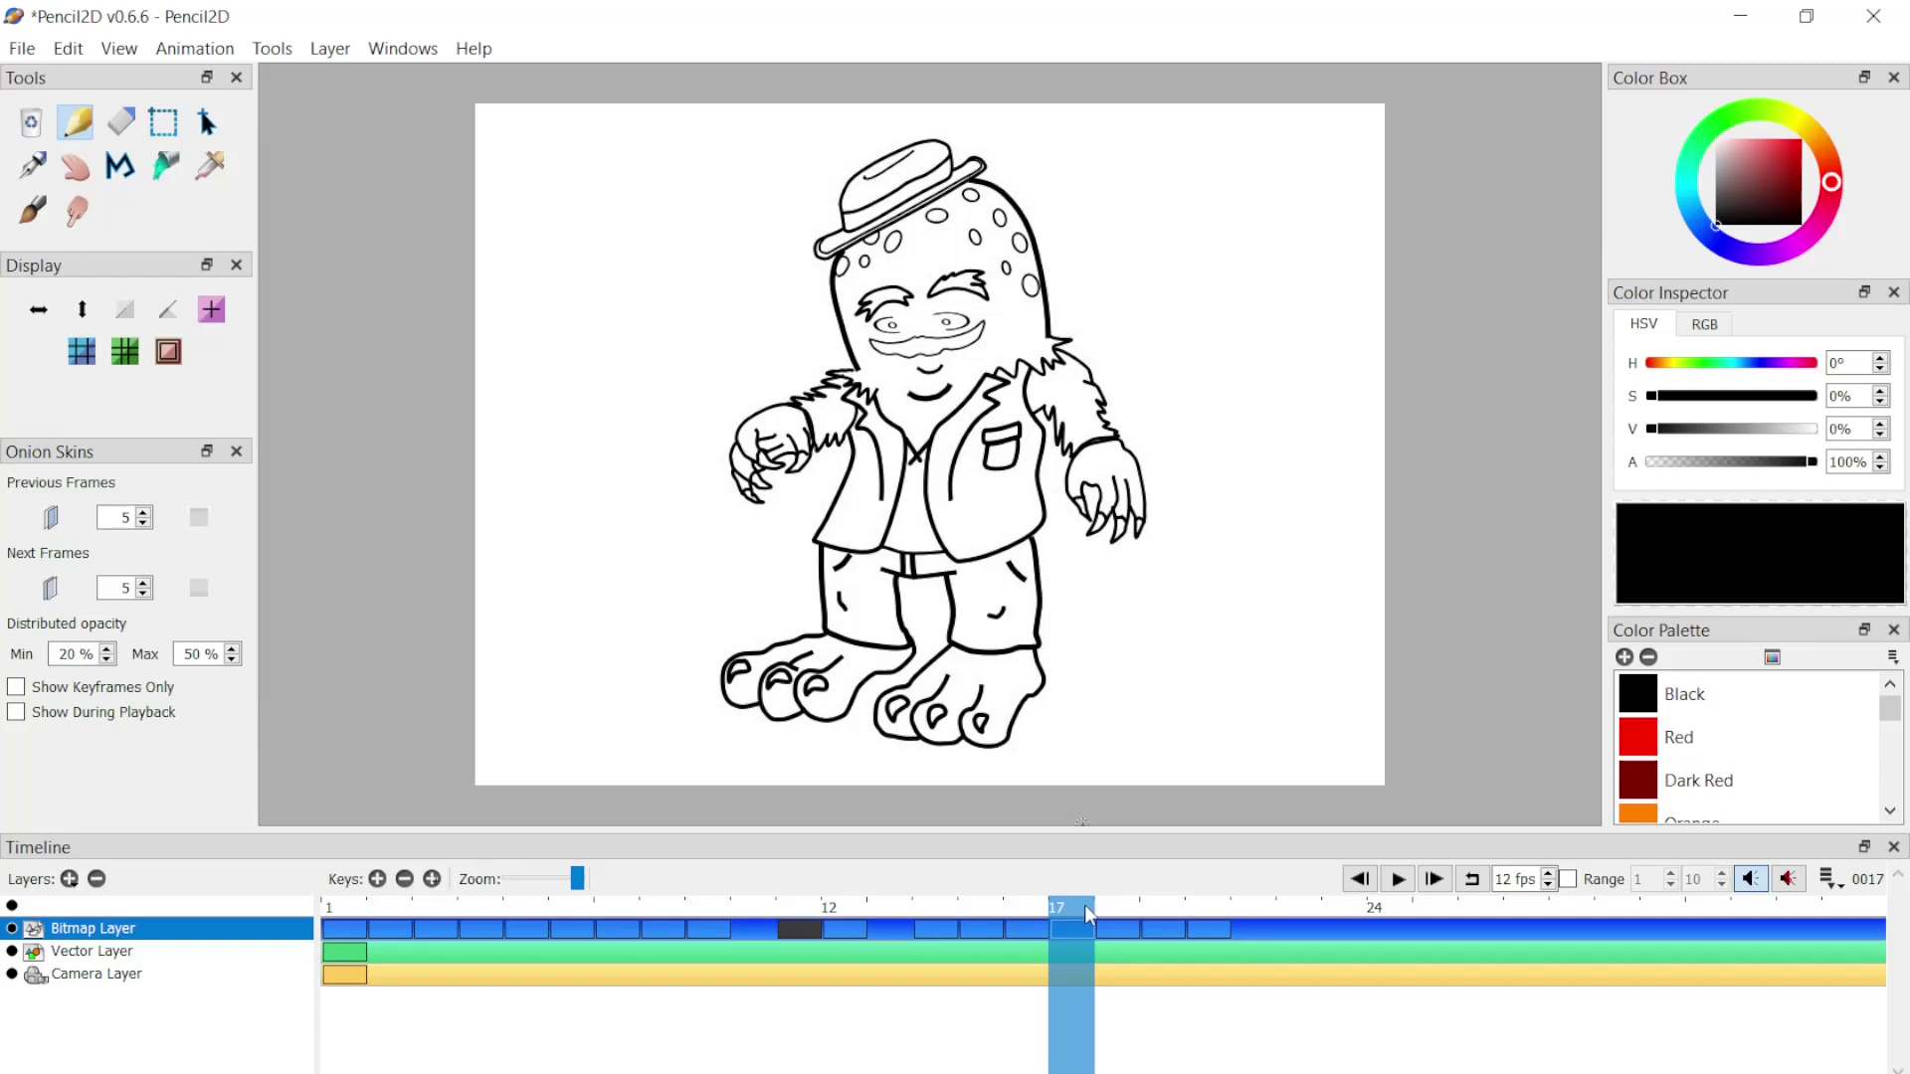
left_click(1360, 880)
left_click(1406, 888)
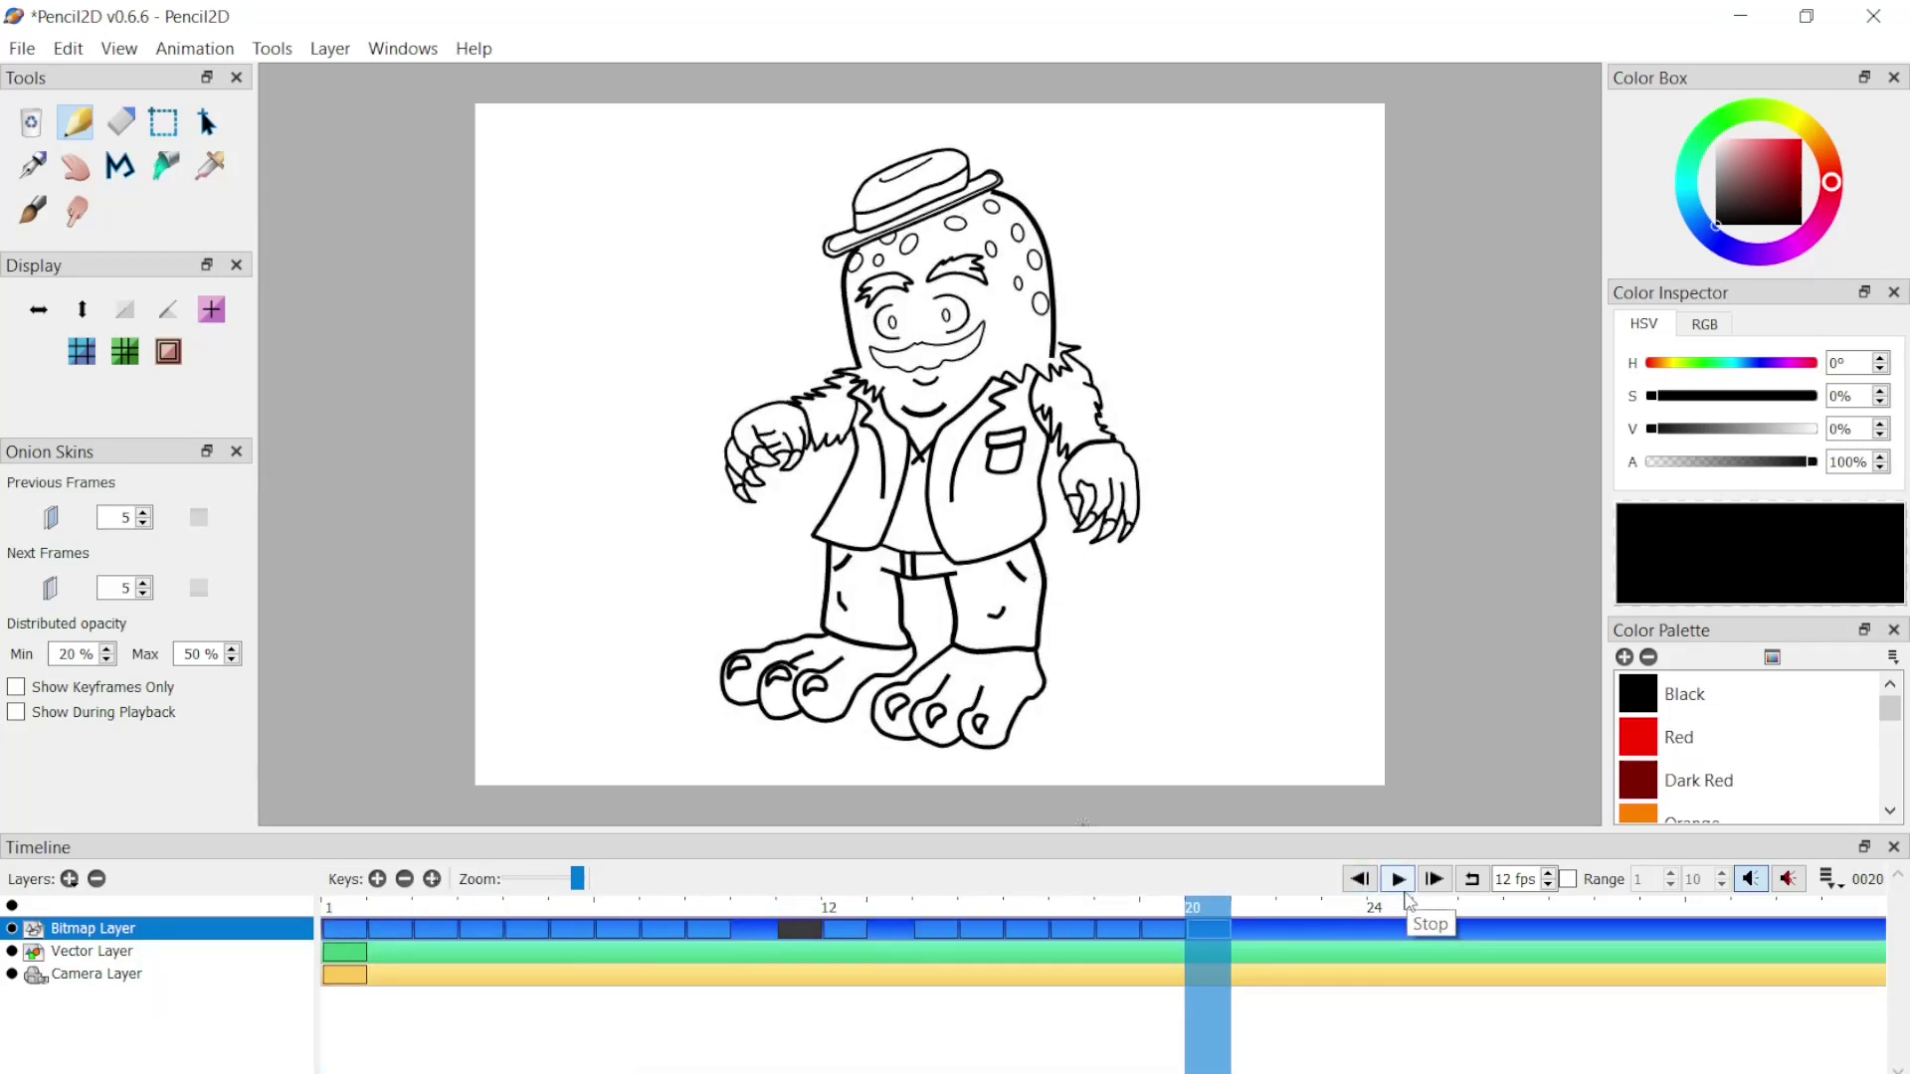
Step: Remove the Bitmap Layer key on frame 17 and play the animation from frame 1 twice
left_click(1076, 920)
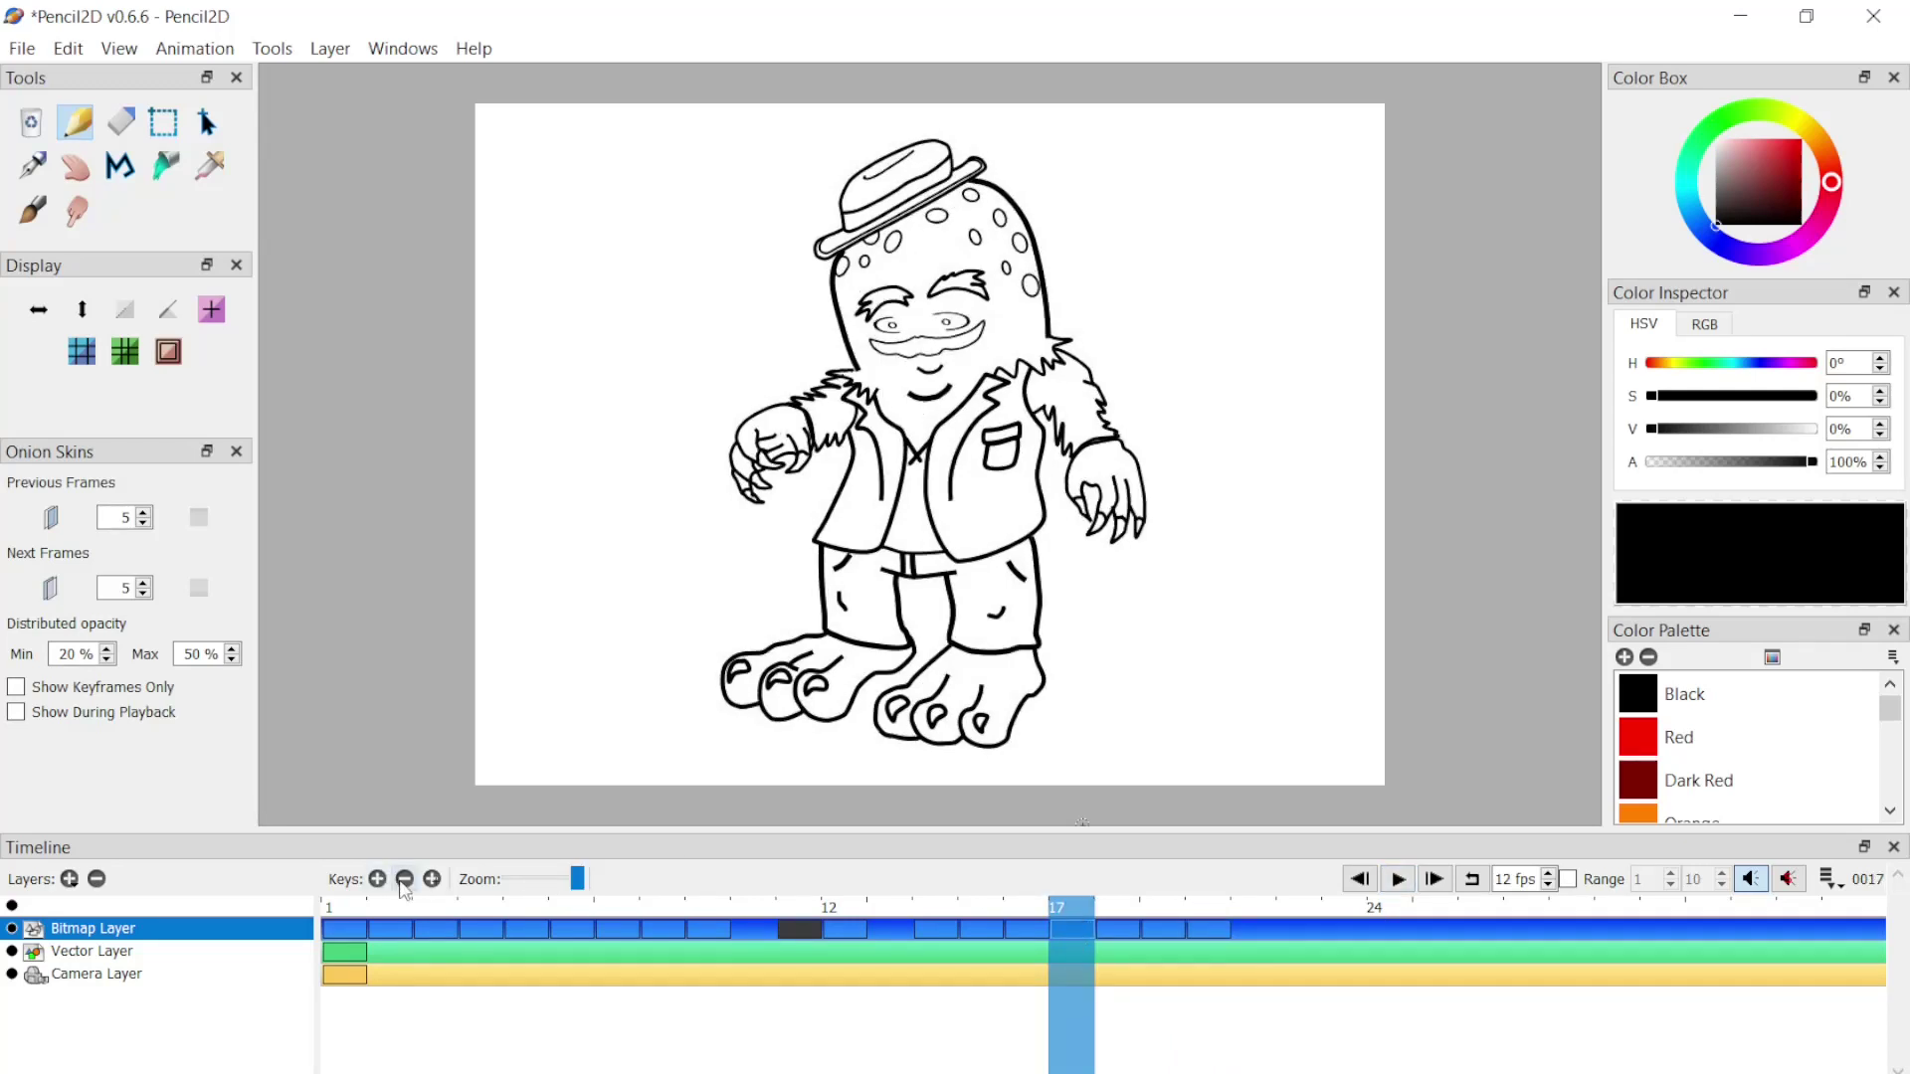
key("comma")
left_click(1359, 879)
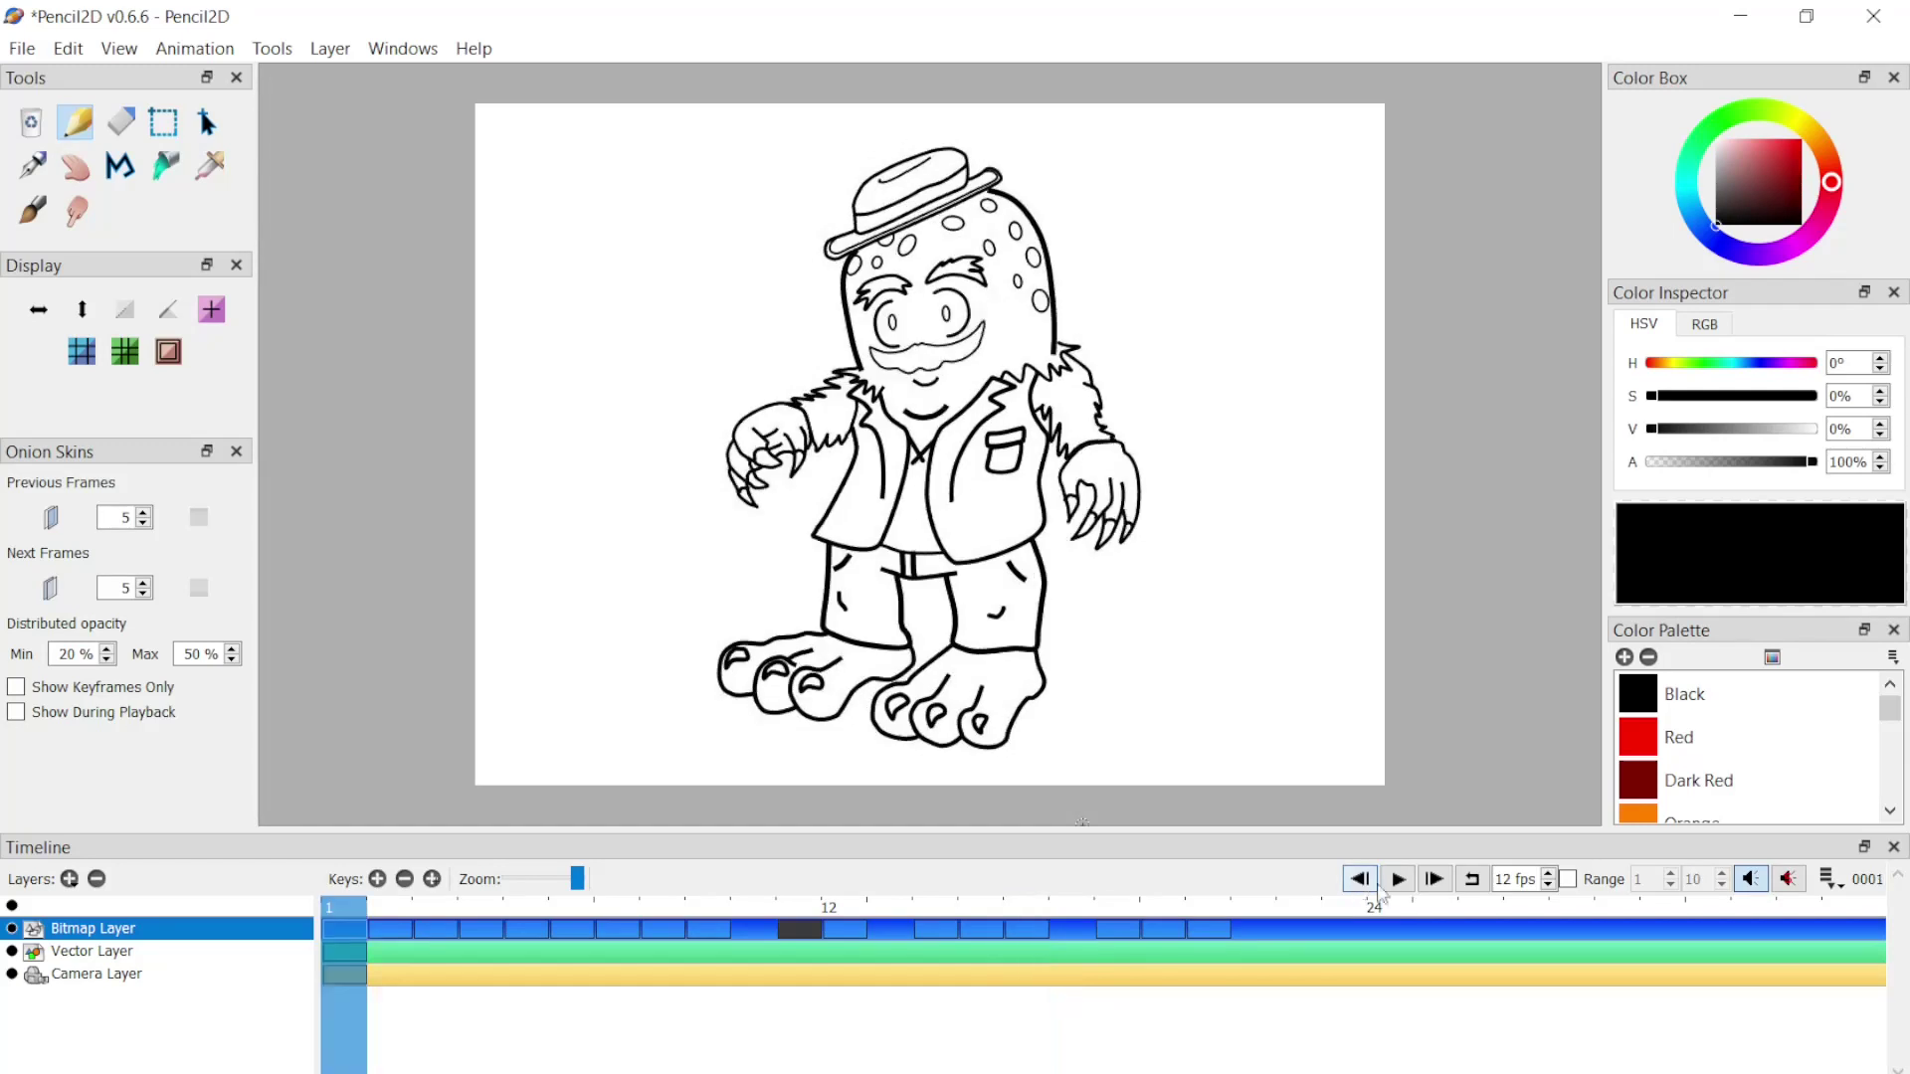
left_click(1397, 880)
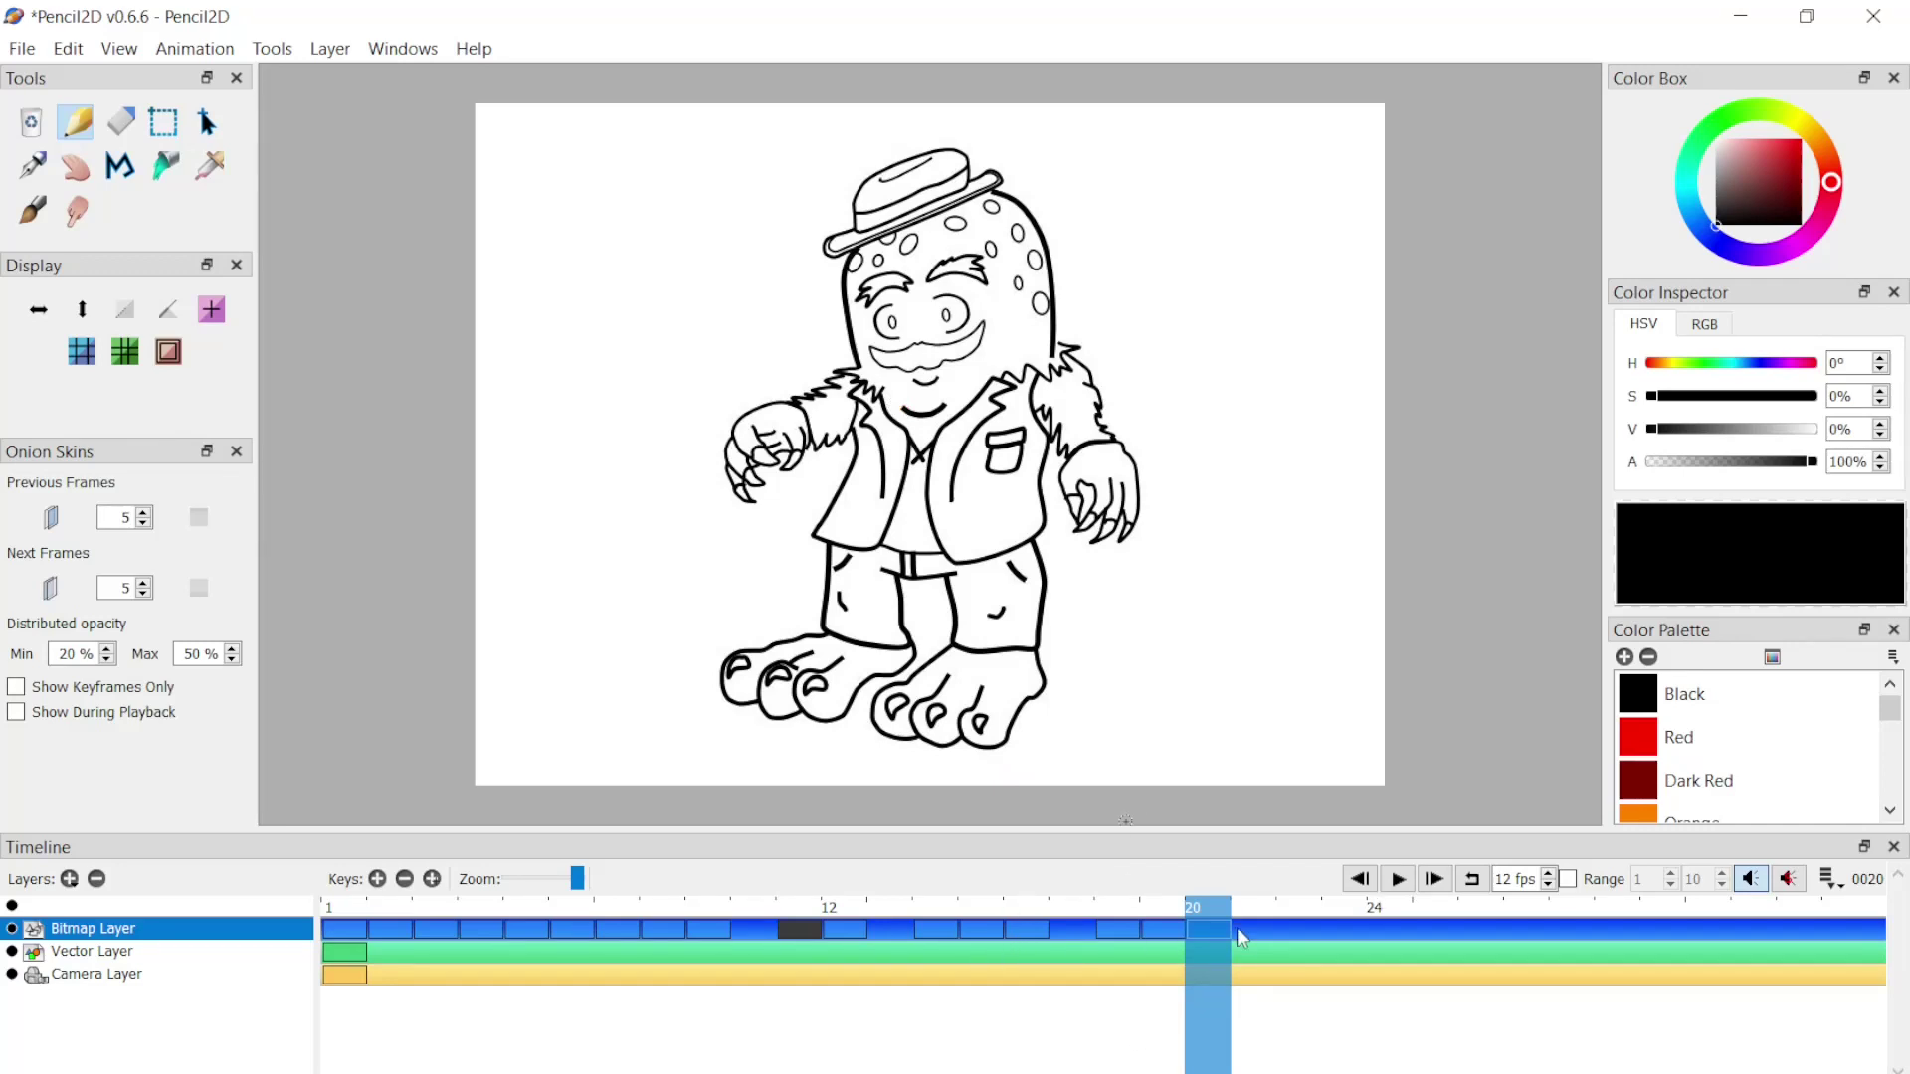
left_click(1360, 880)
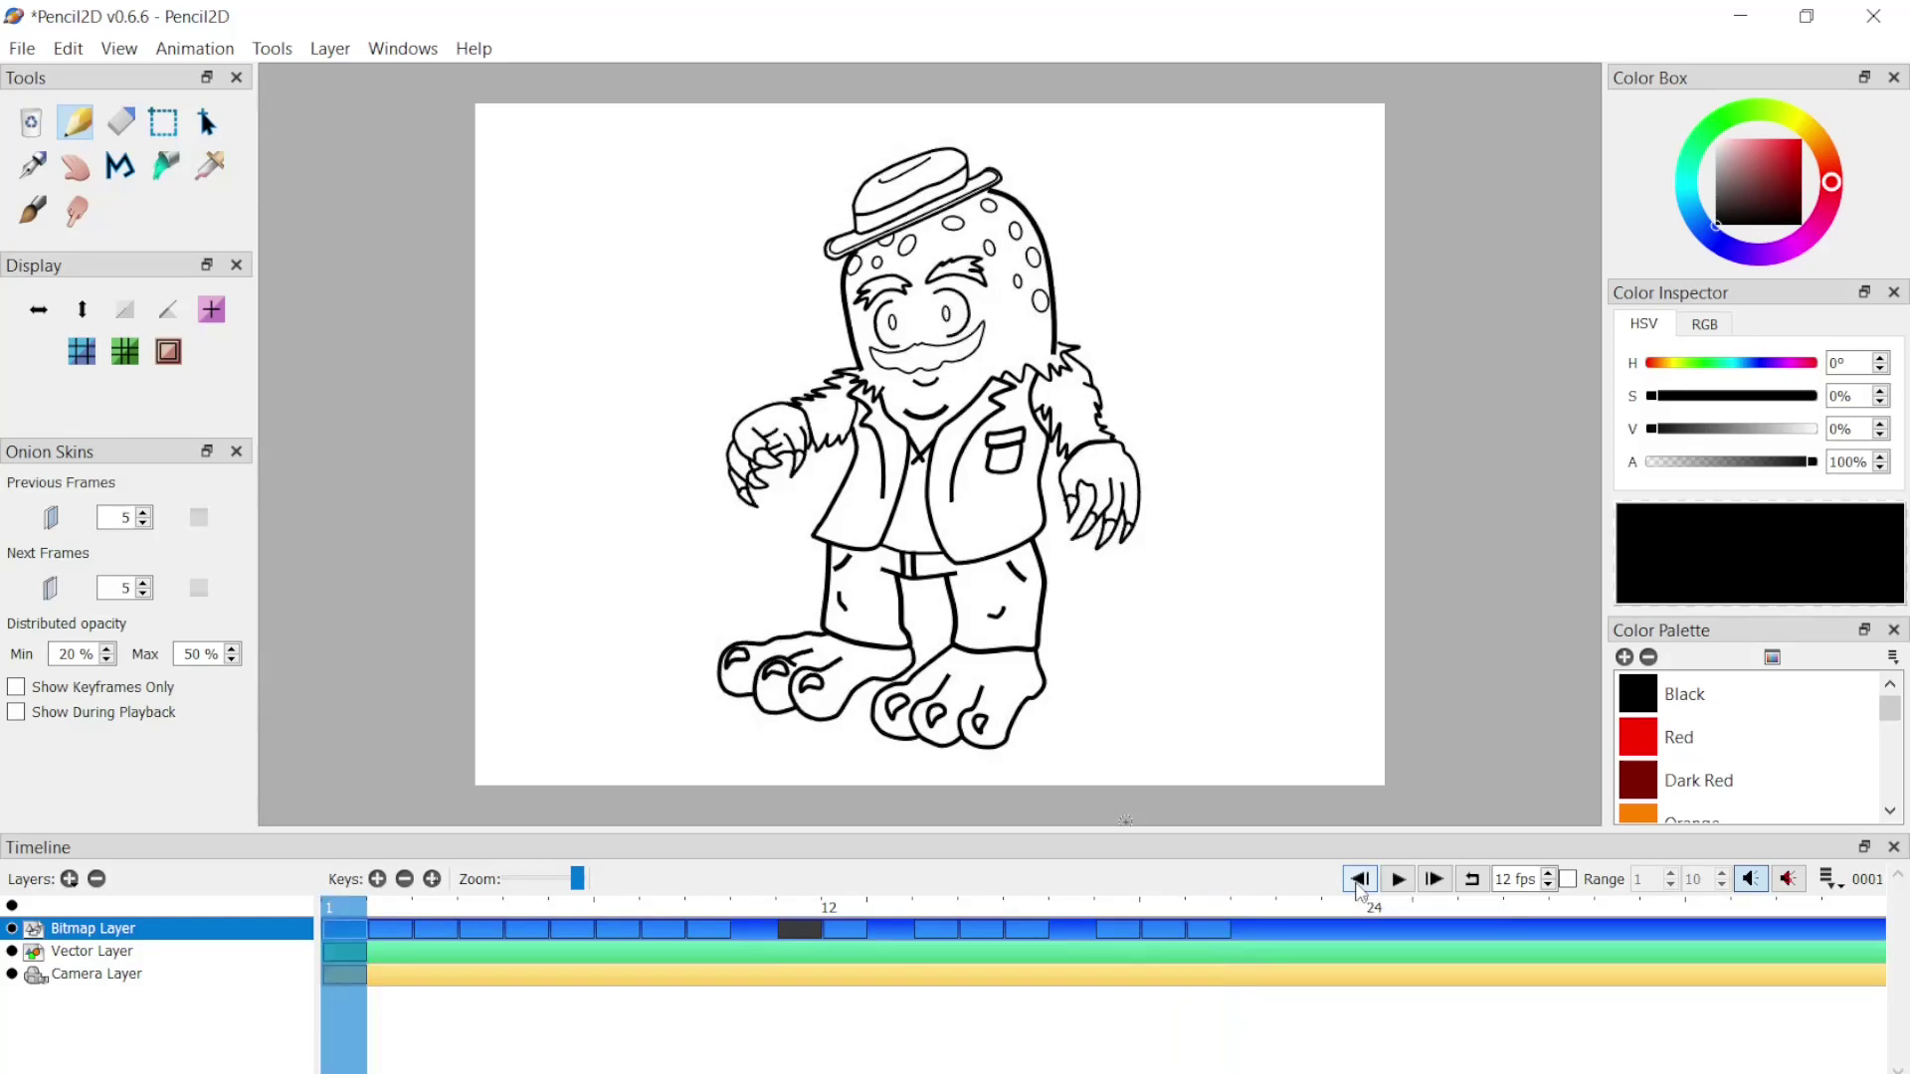
left_click(1398, 881)
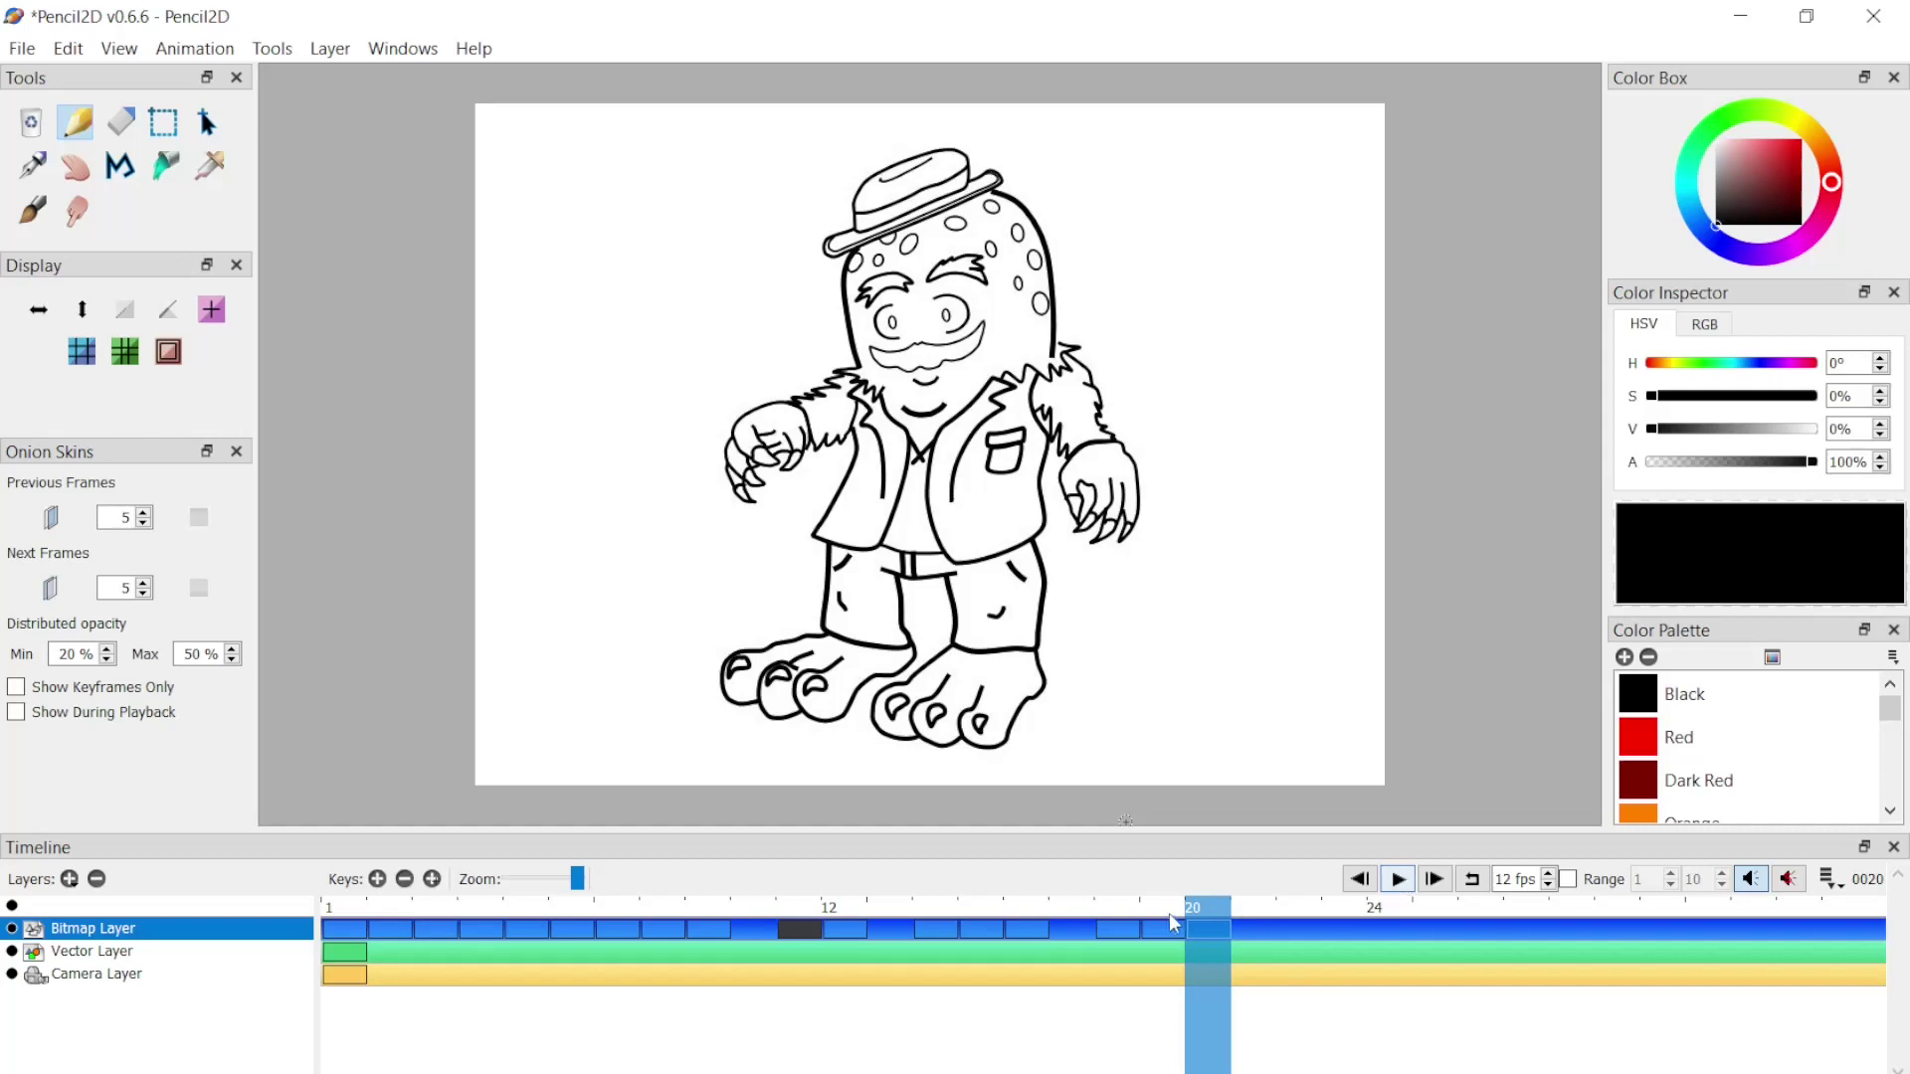
Step: Make frame 17 the current frame, add a sound layer, and place it below the Camera Layer
left_click(1042, 916)
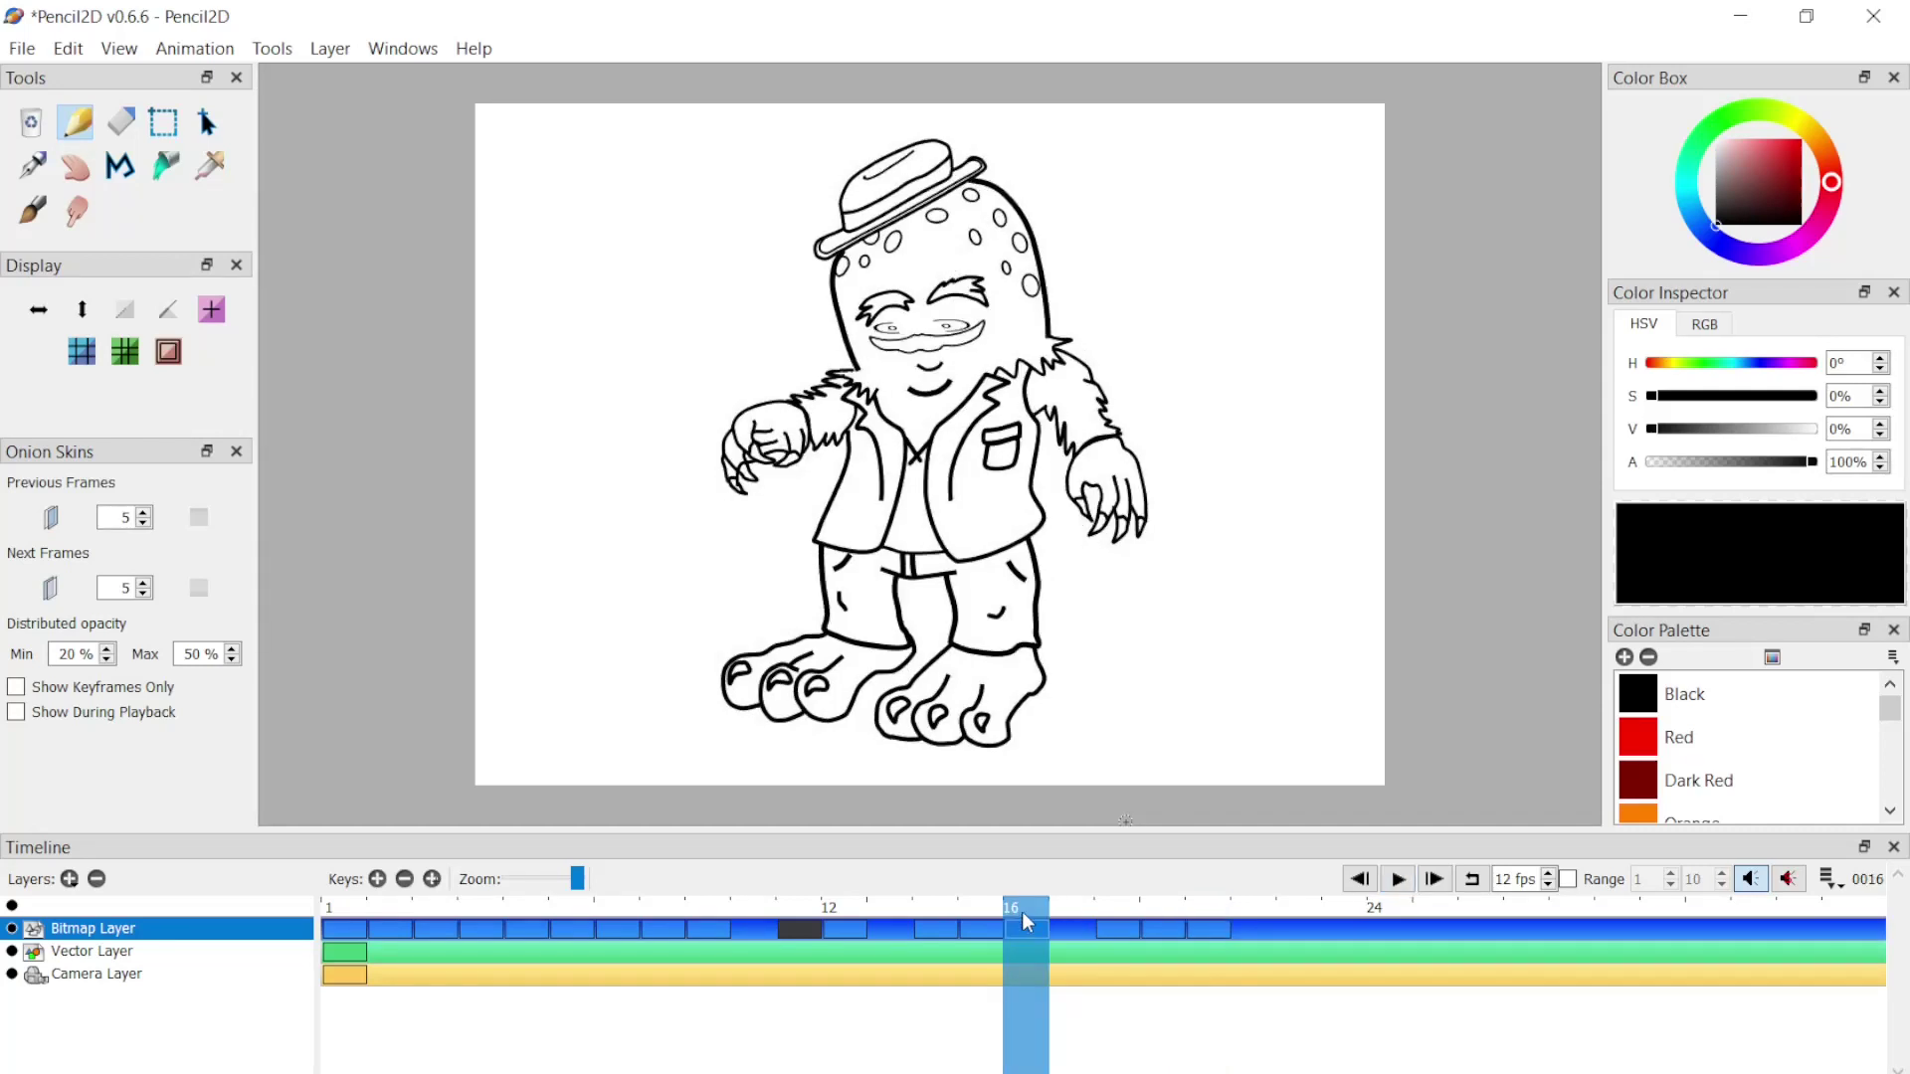
left_click(1071, 908)
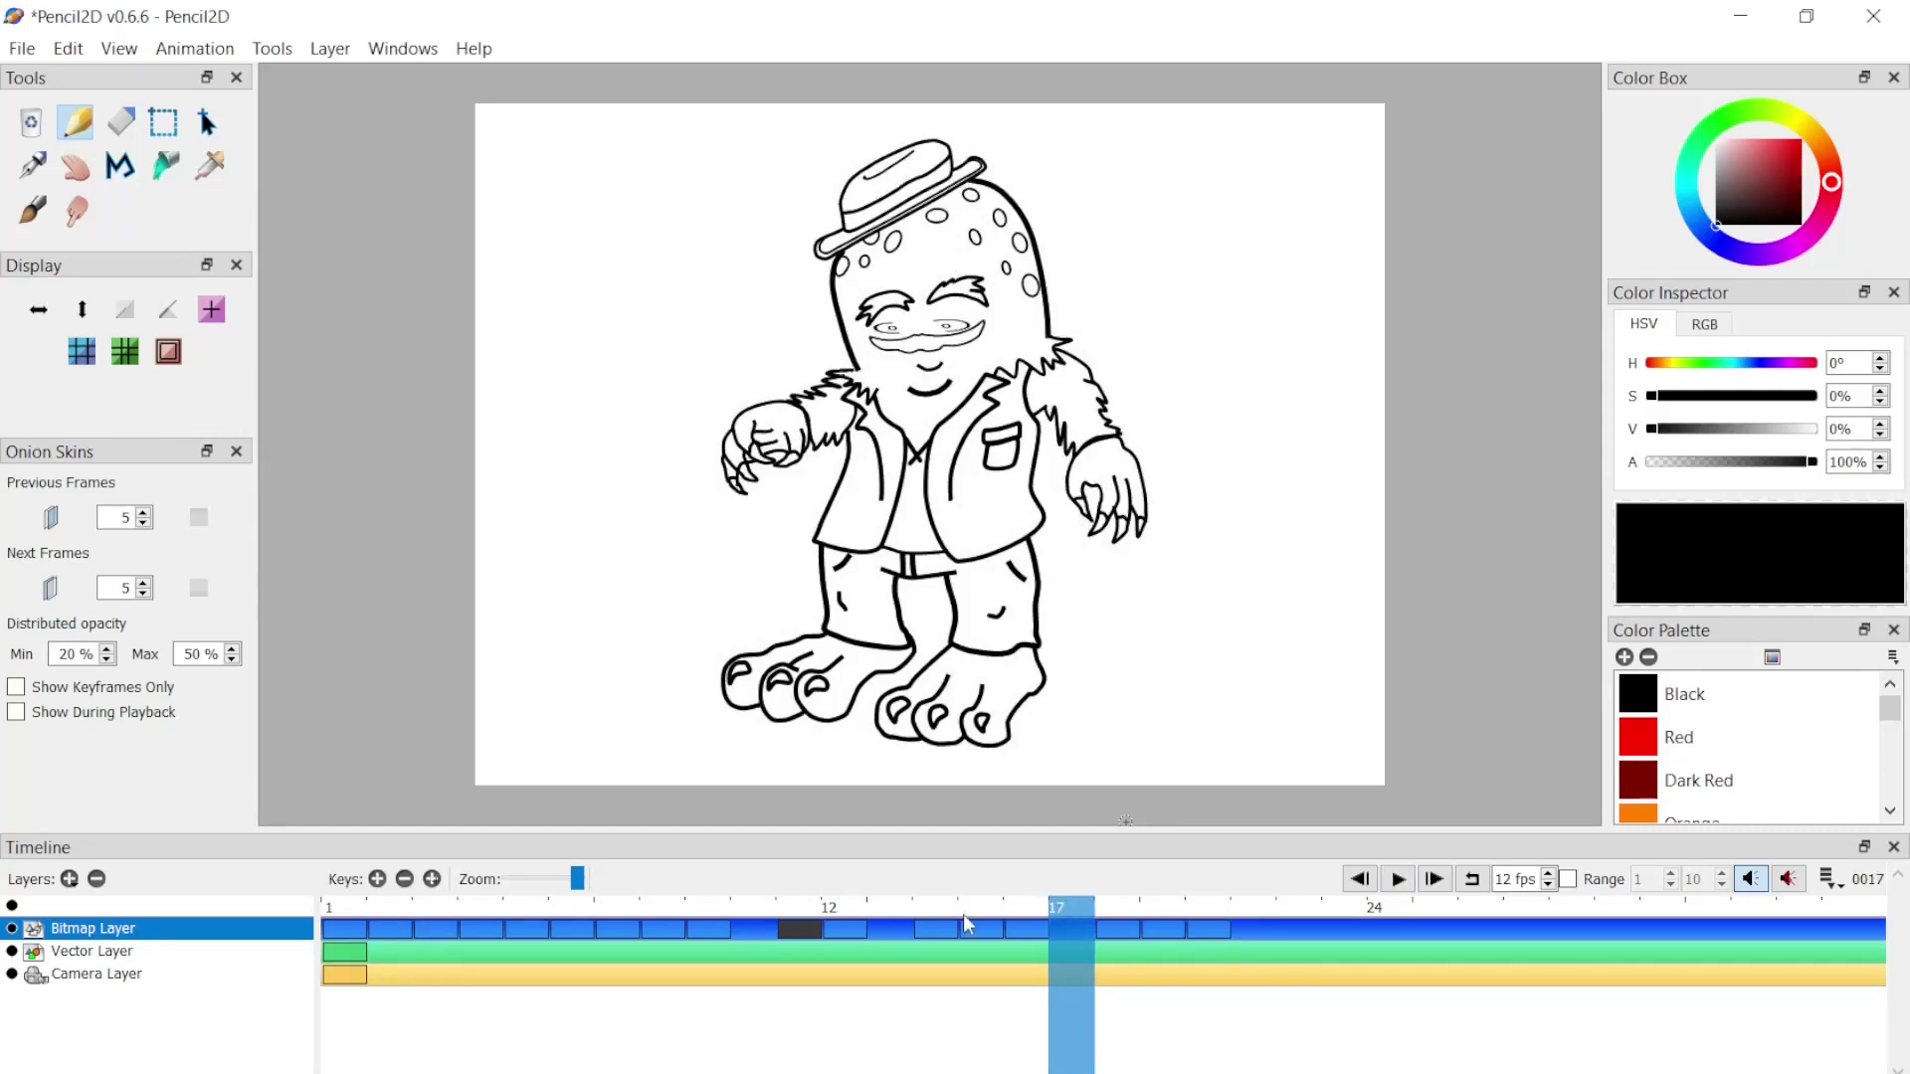
left_click(69, 879)
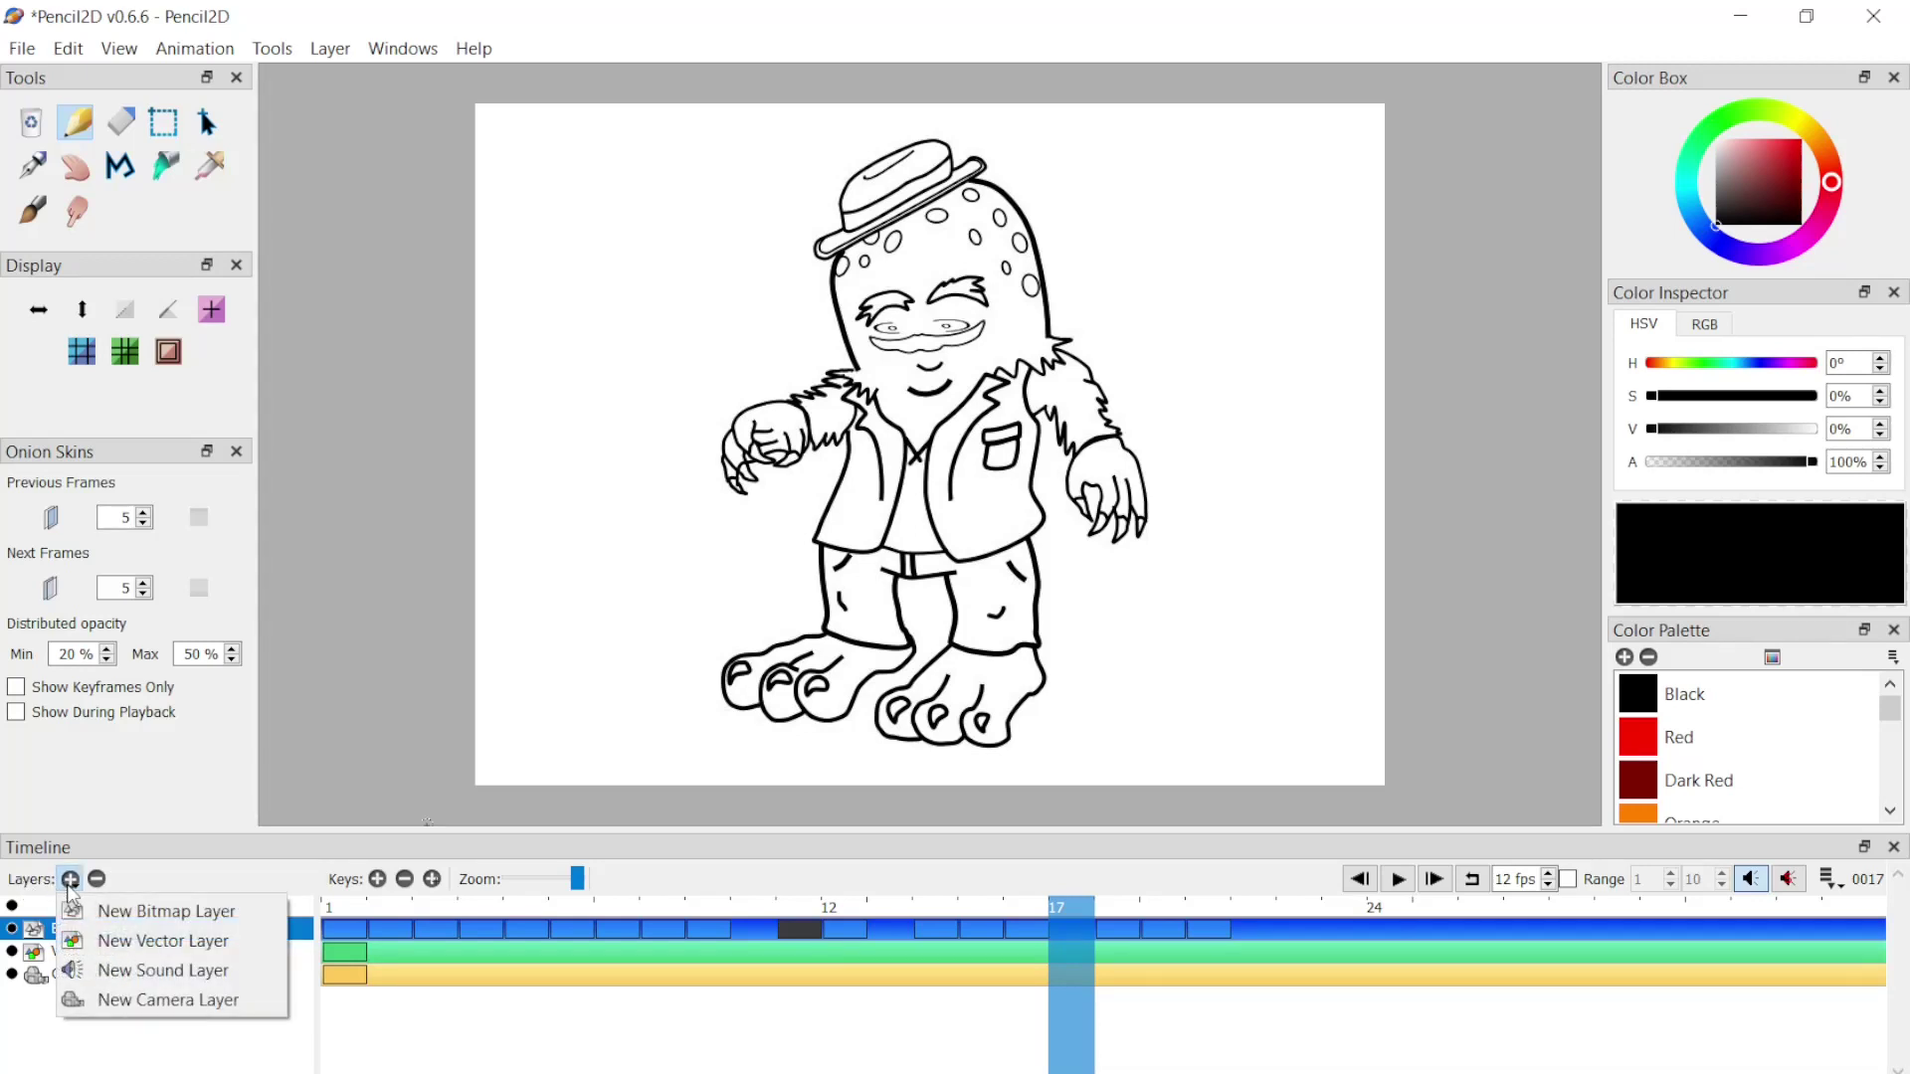
left_click(150, 968)
left_click(898, 599)
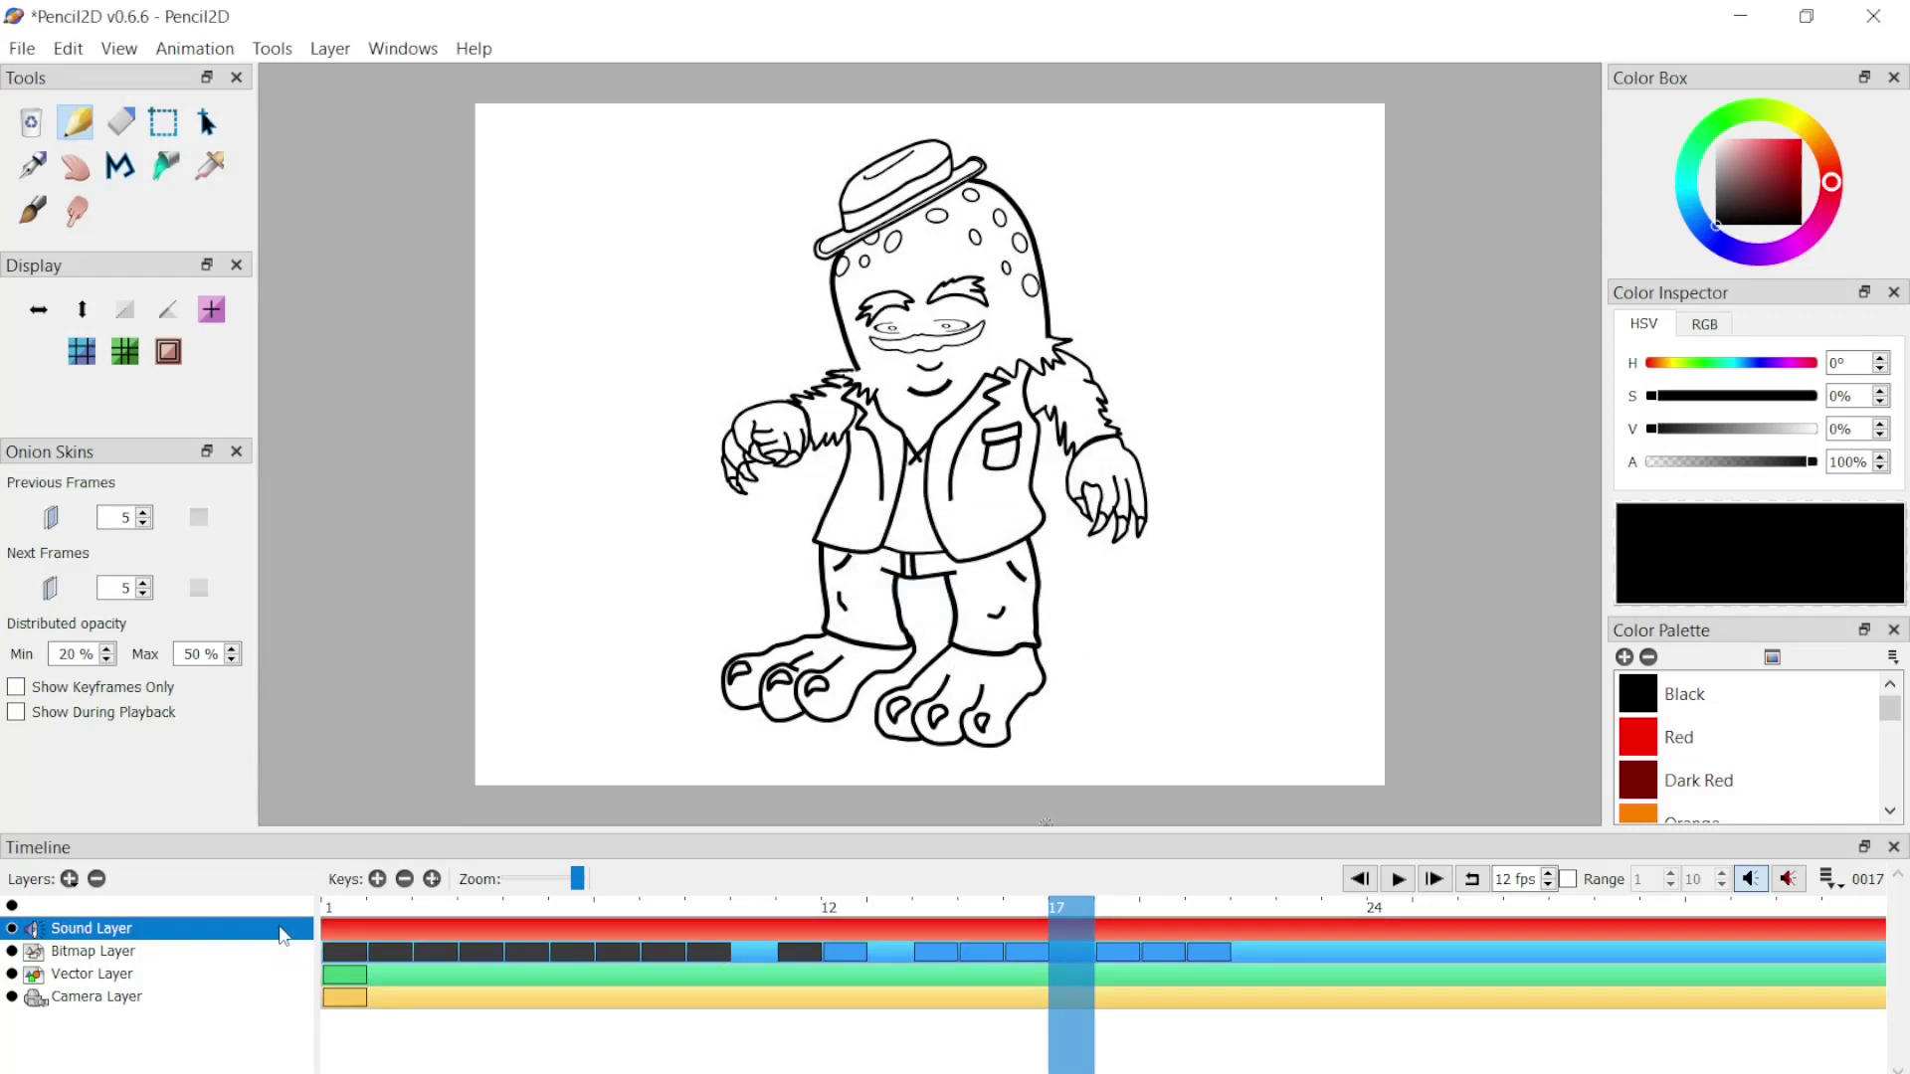
left_click_drag(254, 940, 430, 1072)
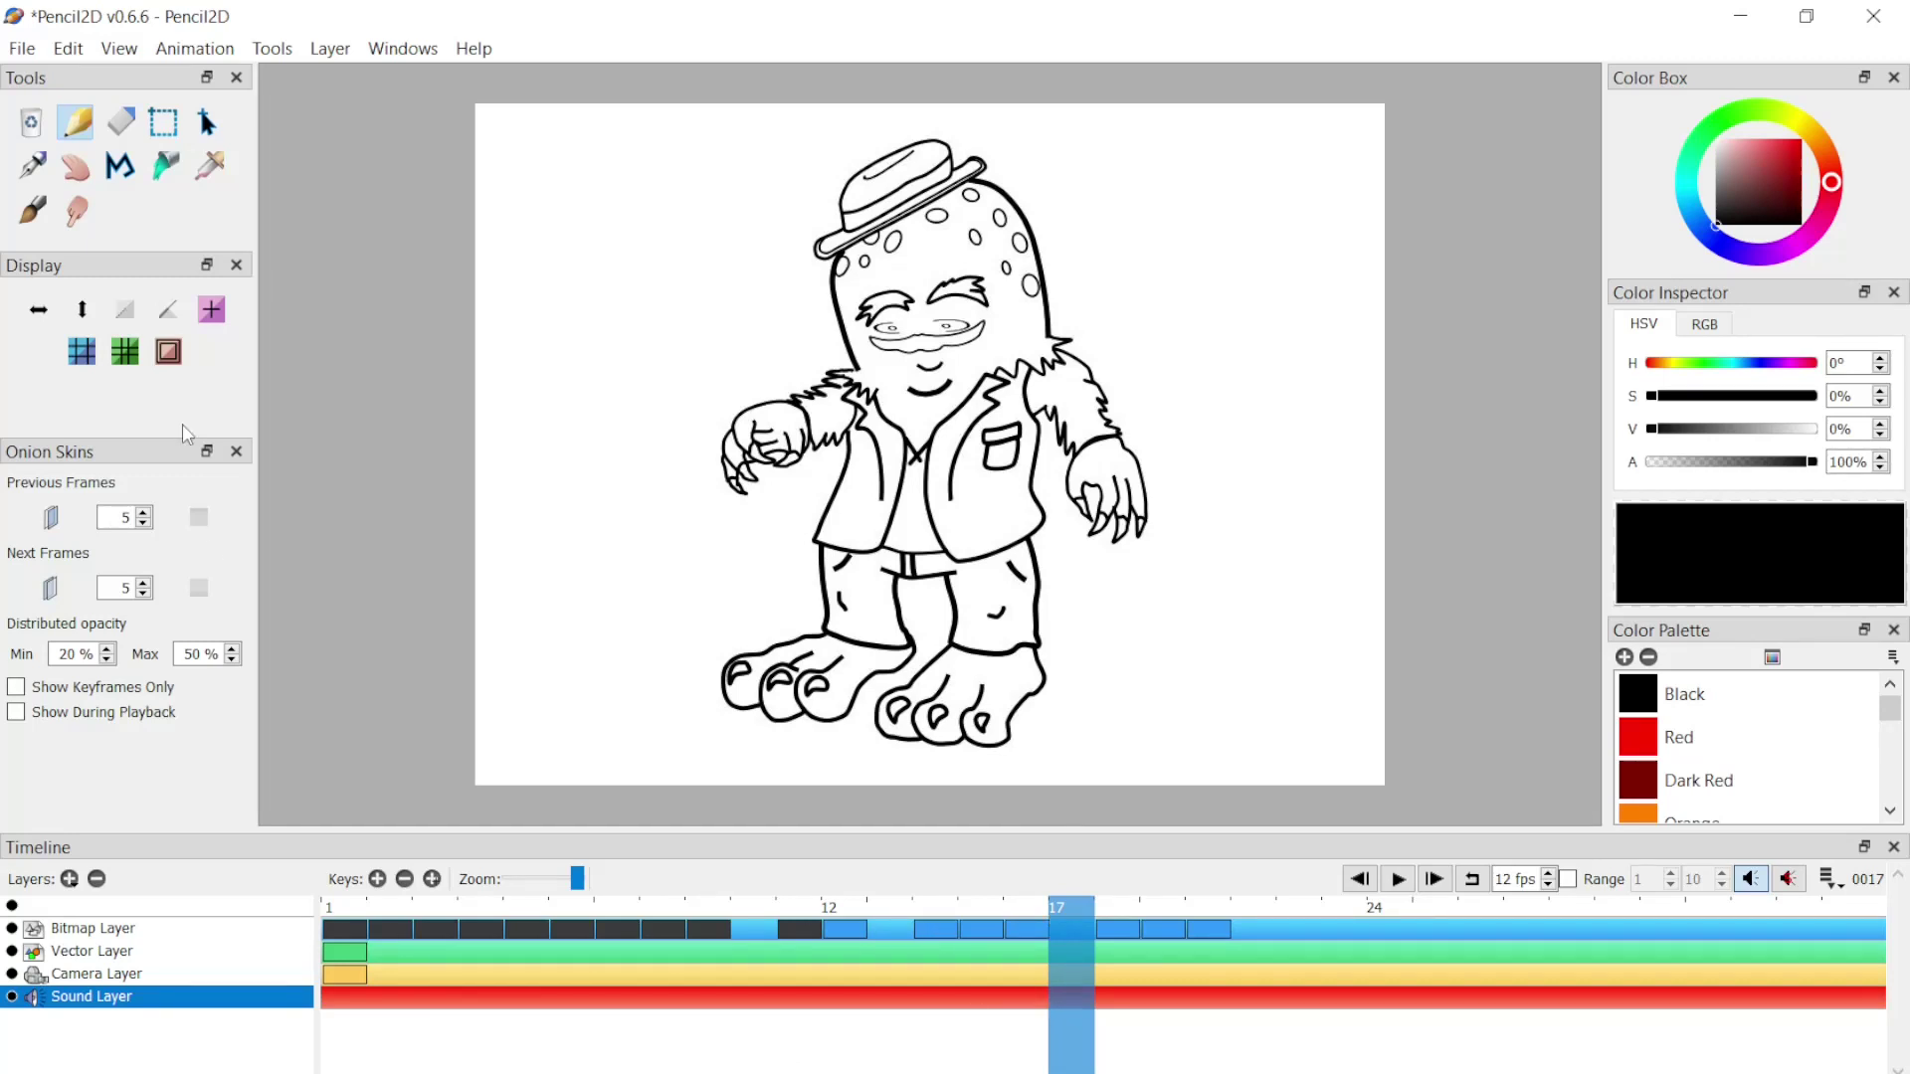
Step: Import the HUH sound file into the Sound Layer at frame 17 and play the animation from frame 1
left_click(64, 49)
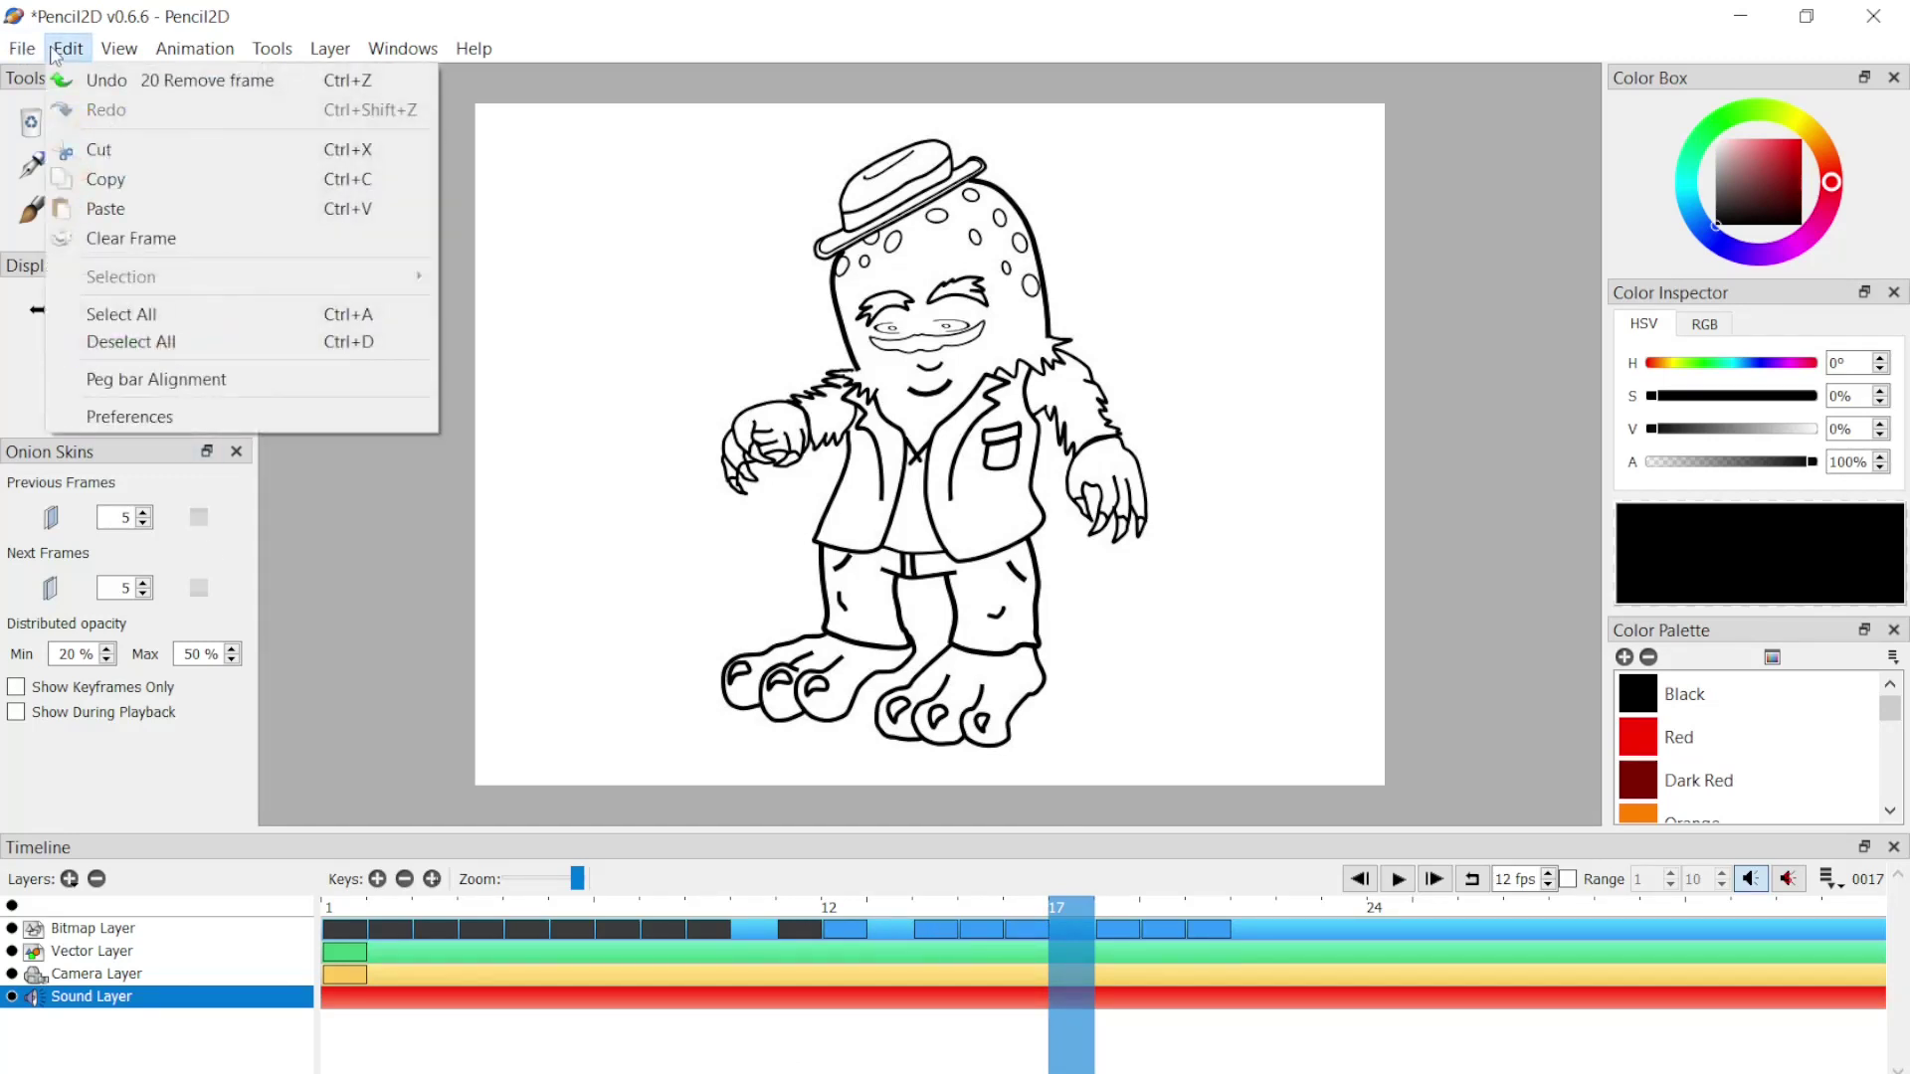
mouse_move(43, 50)
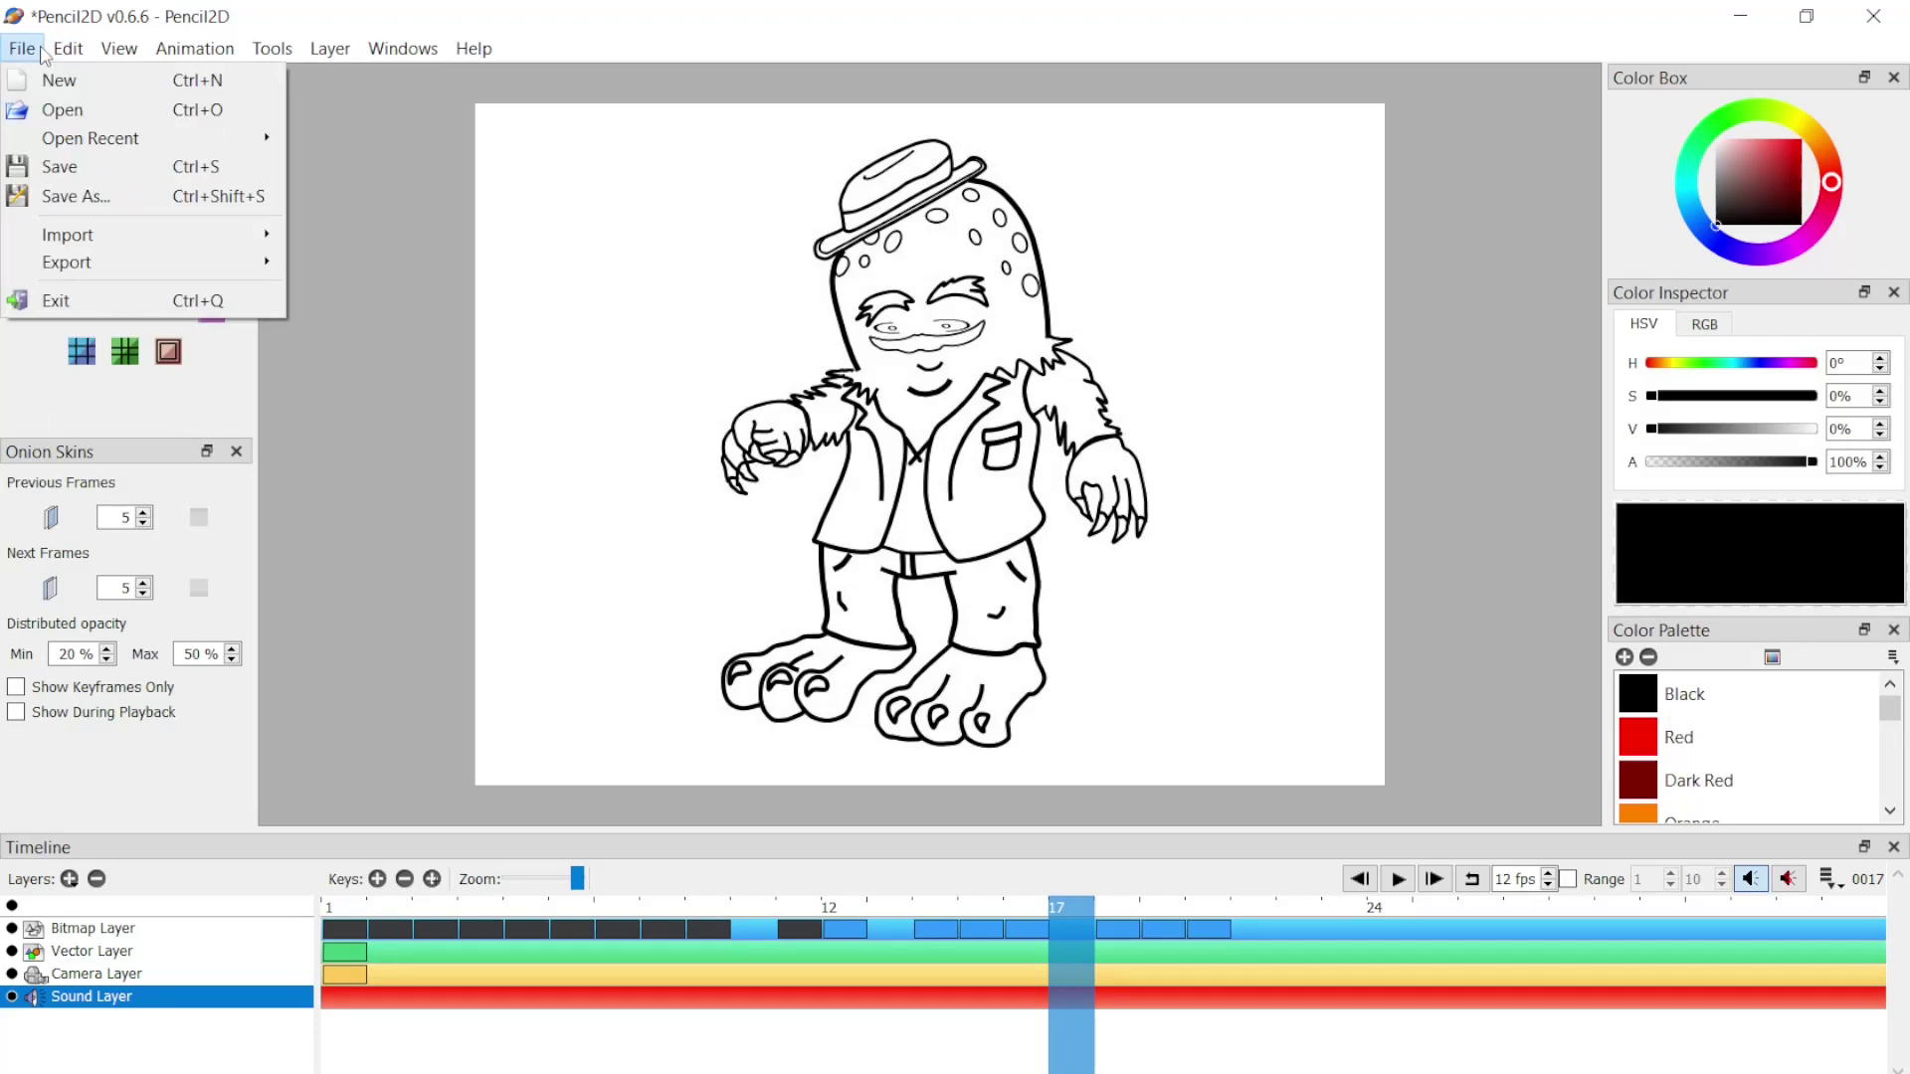
mouse_move(125, 235)
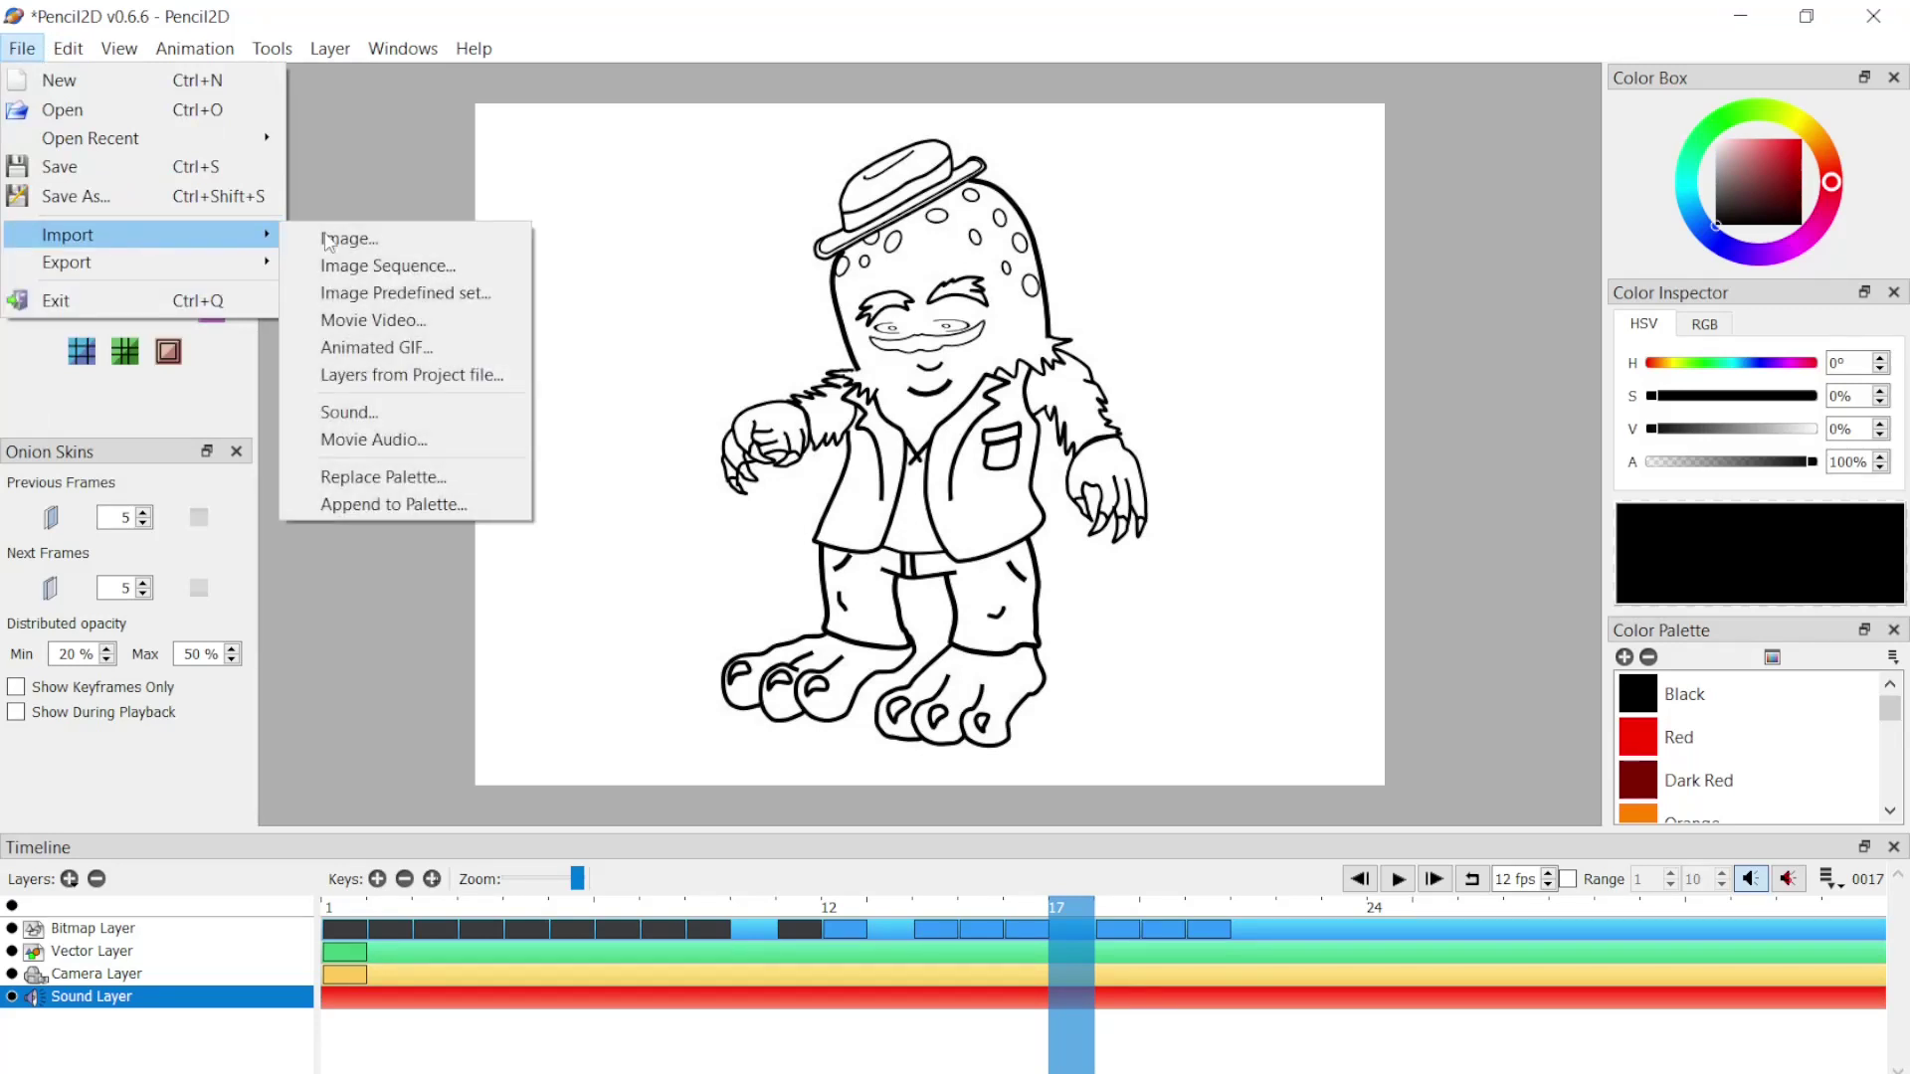
left_click(380, 410)
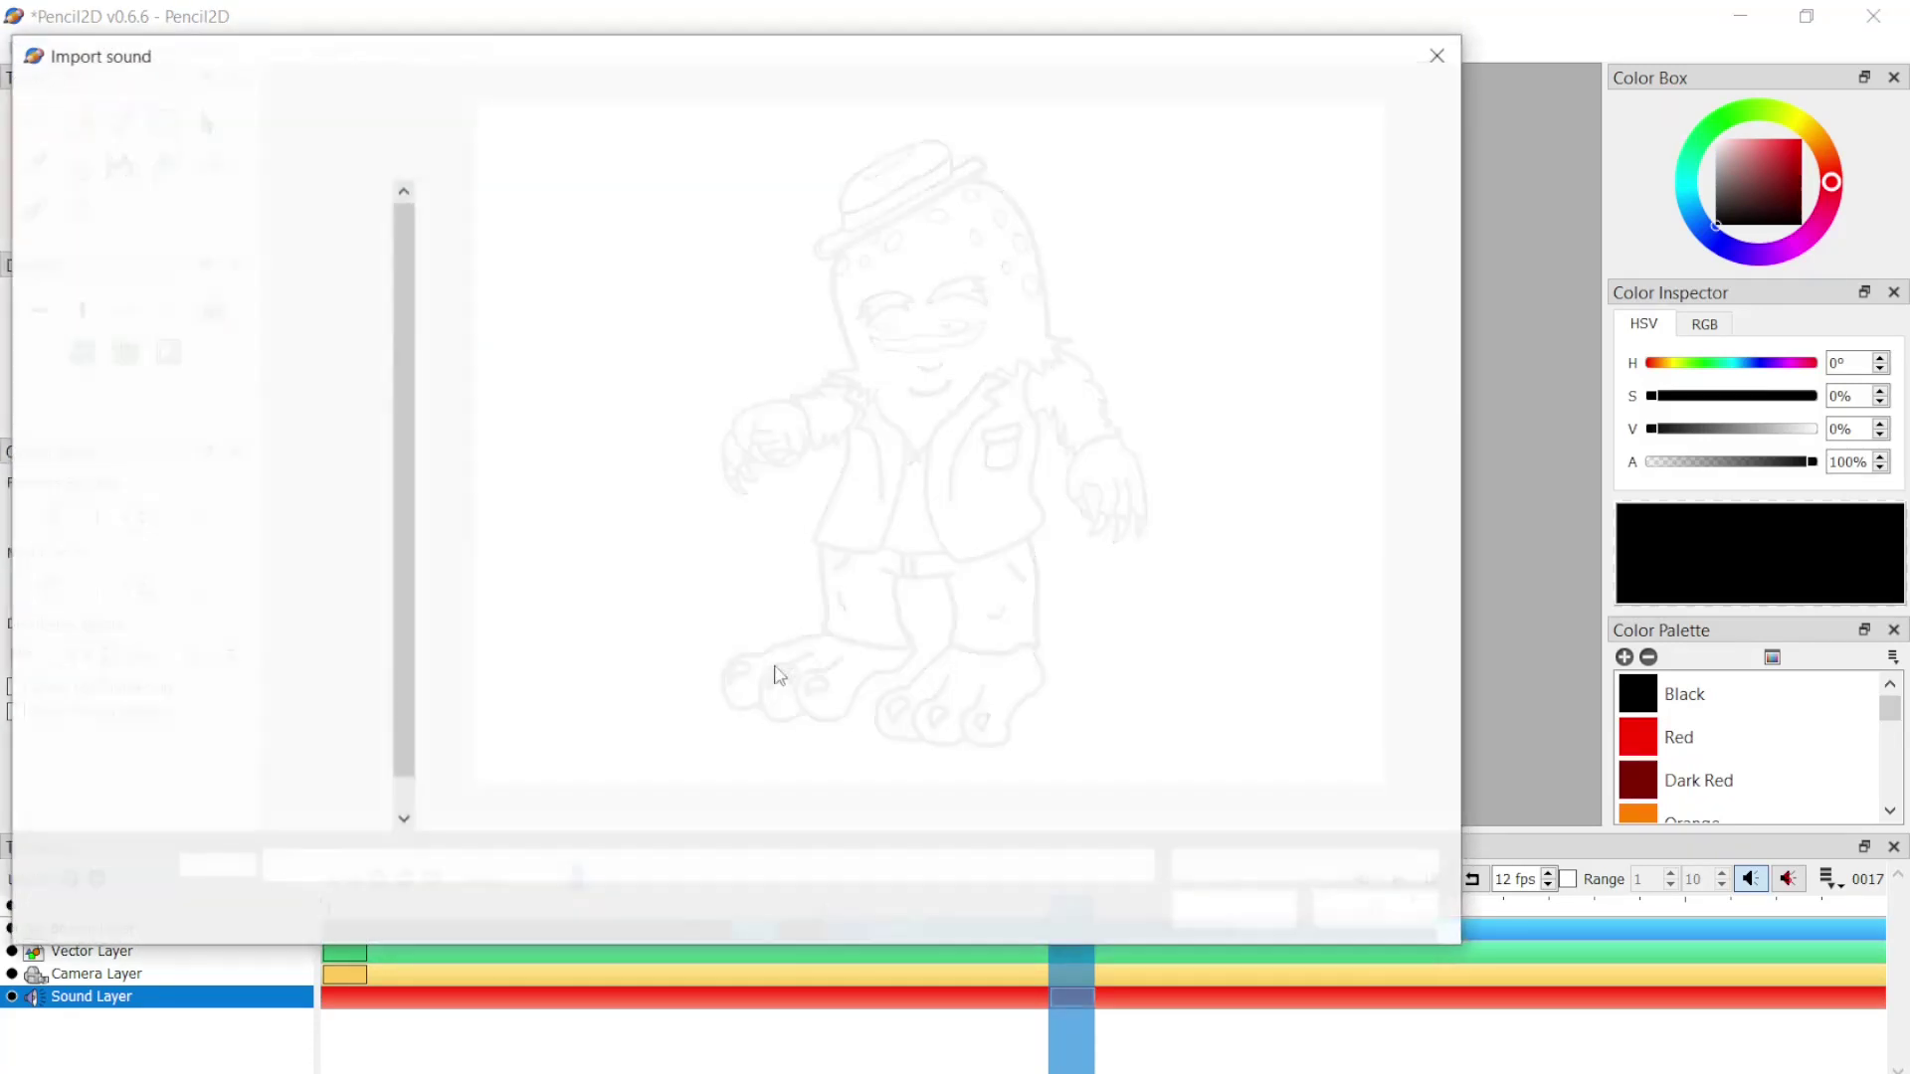
left_click(502, 242)
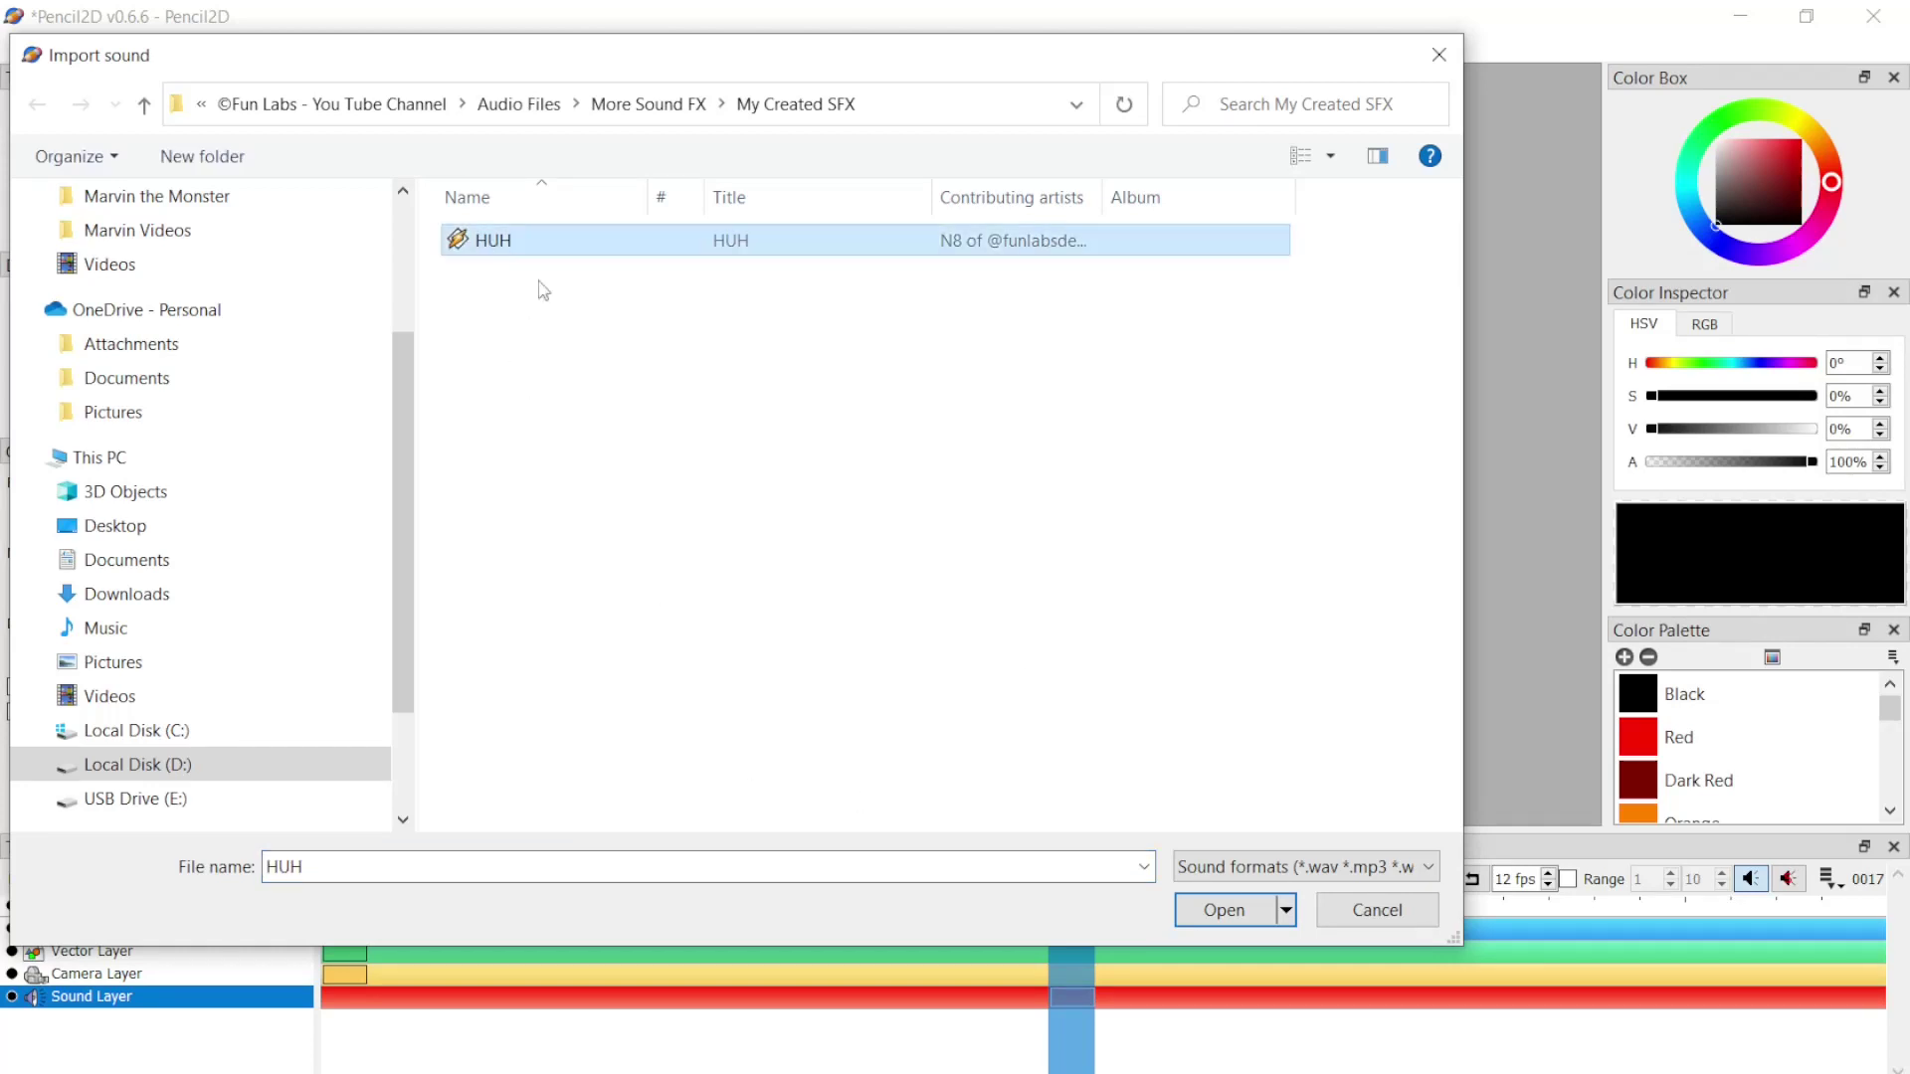
left_click(1224, 909)
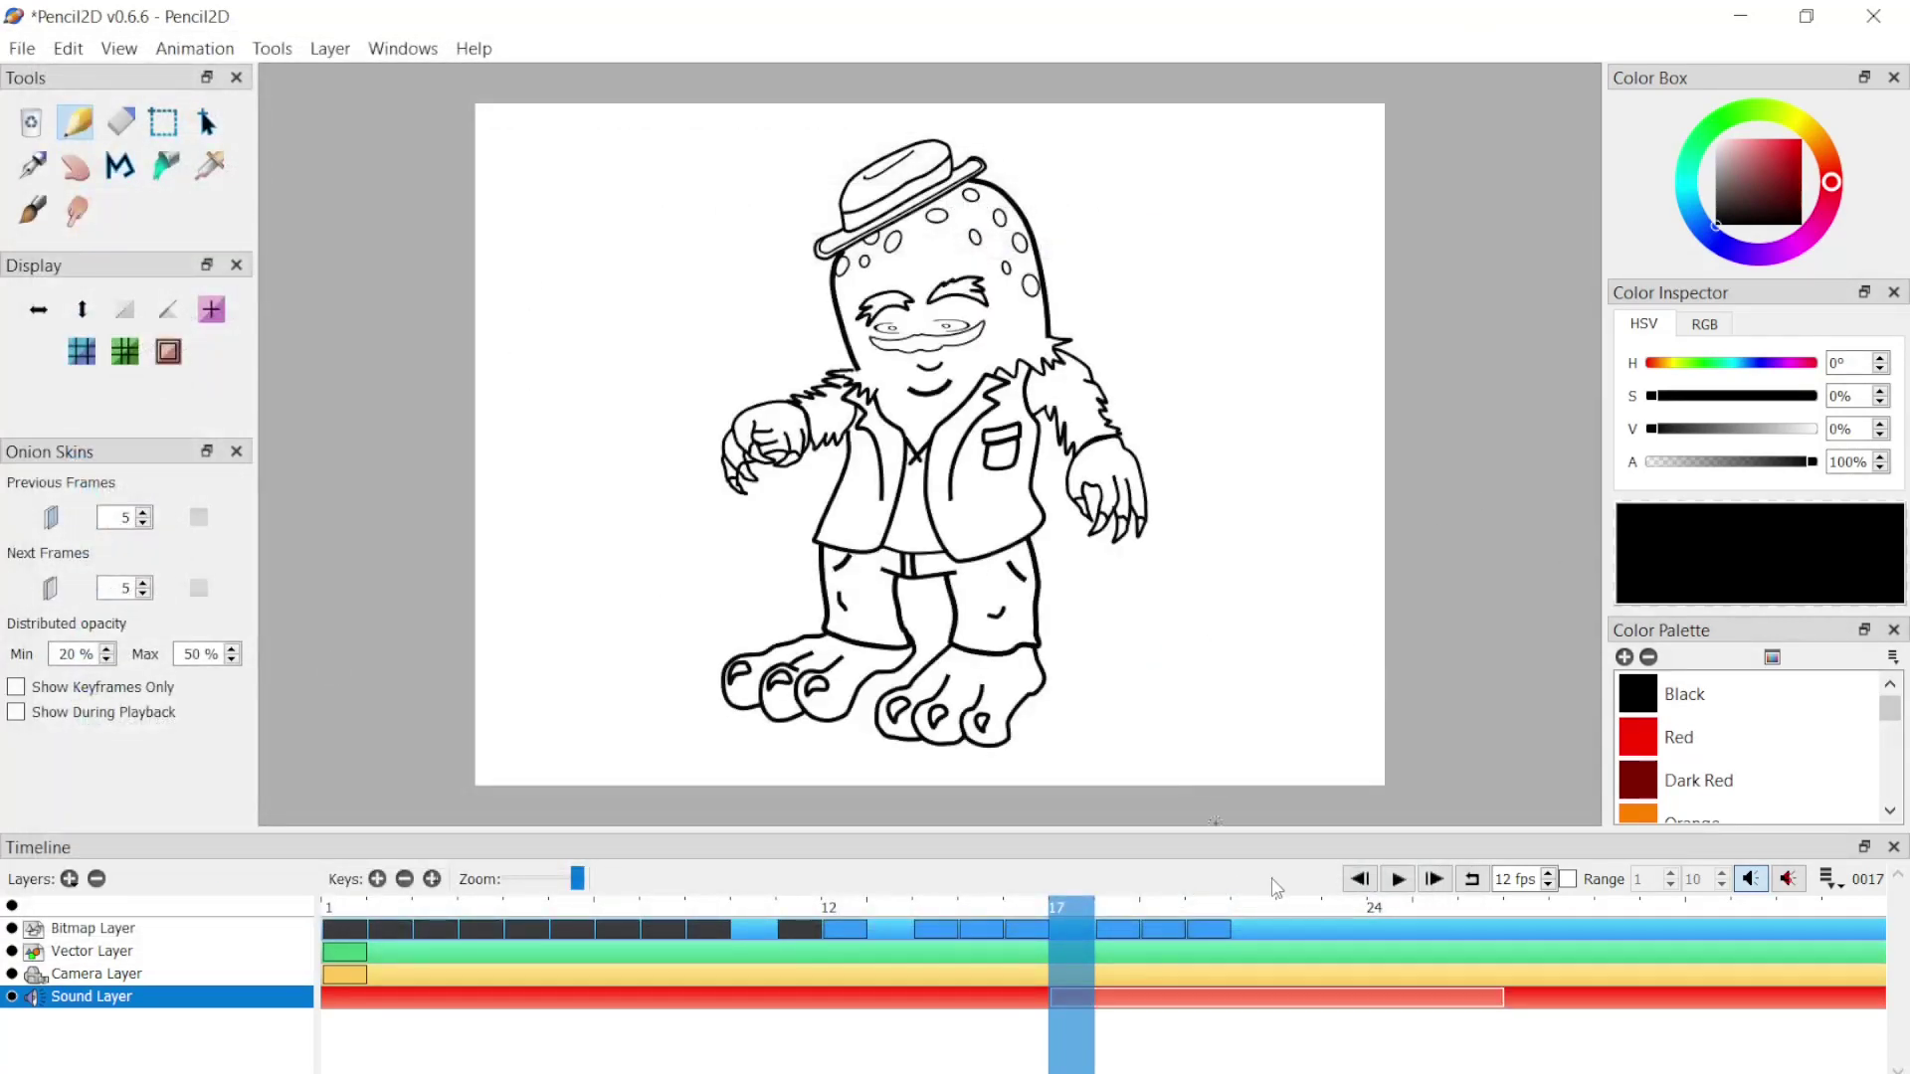
left_click(1363, 885)
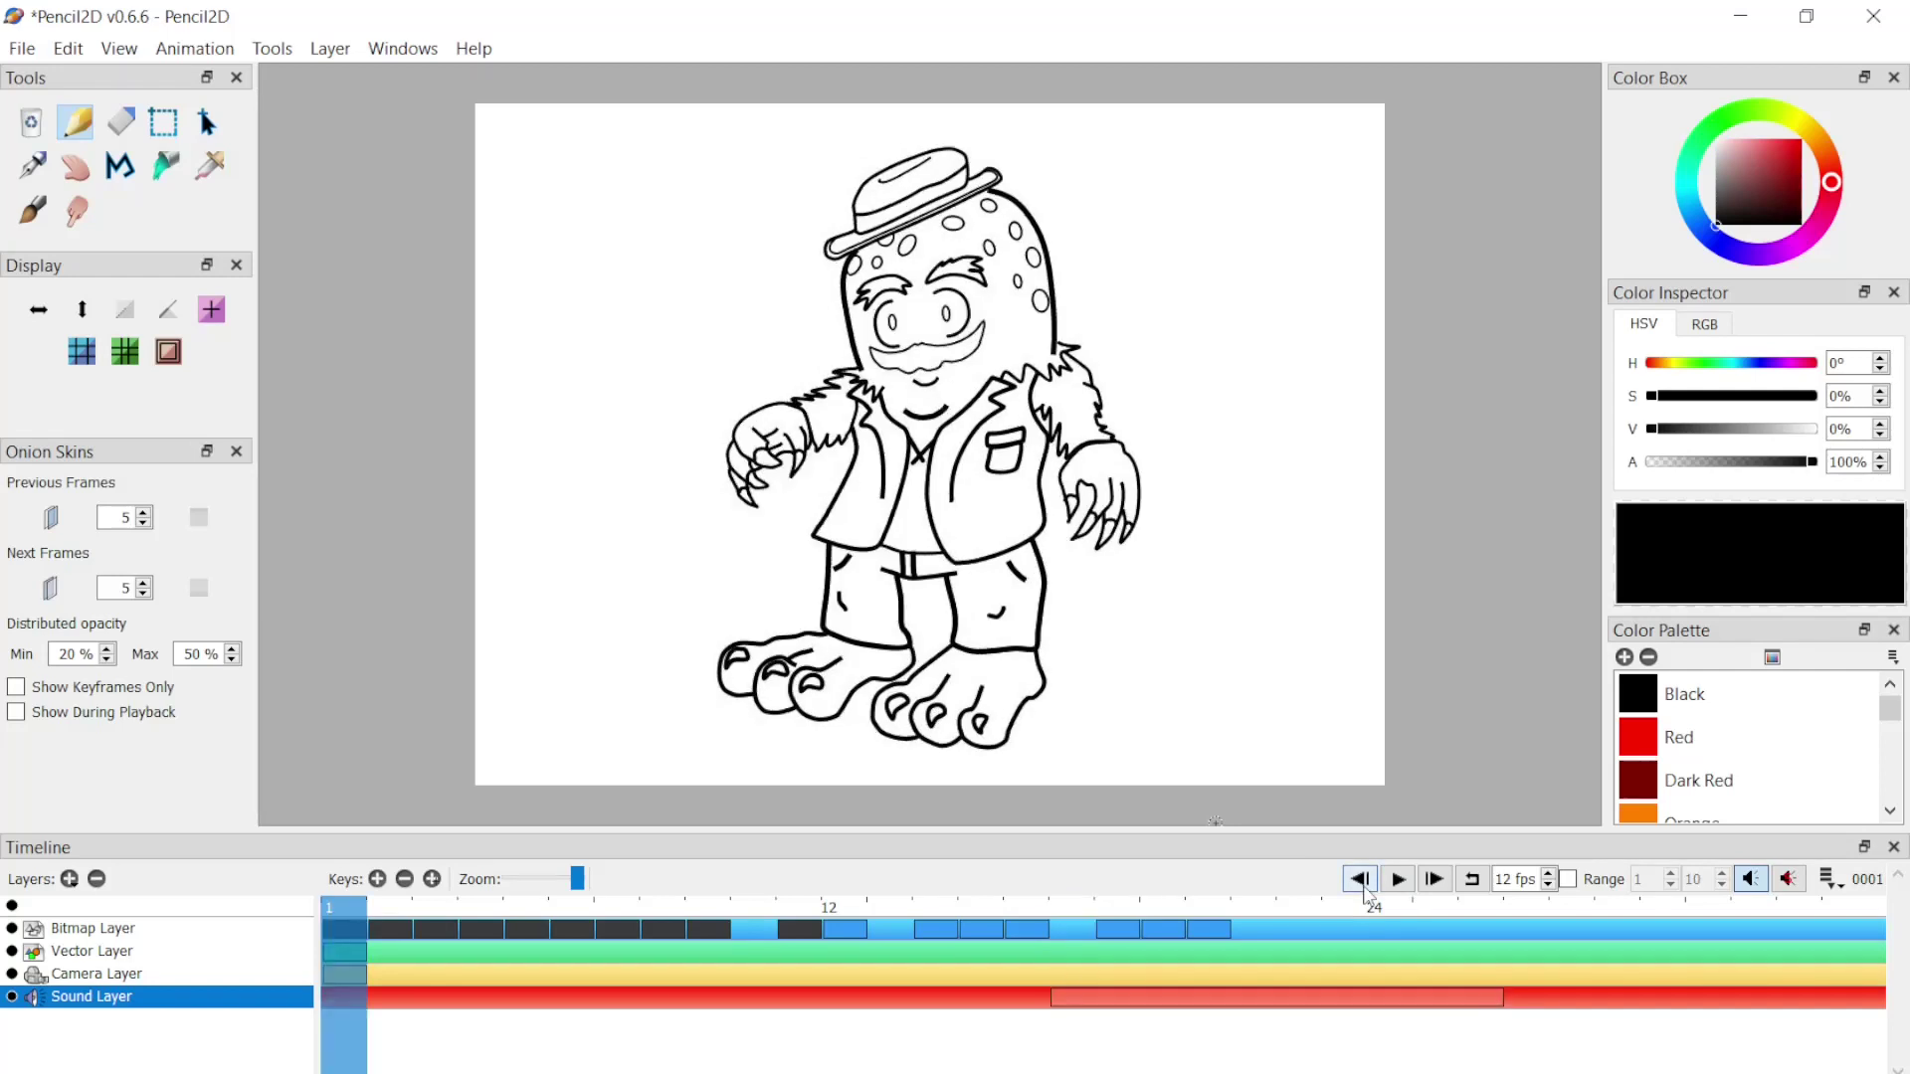
left_click(1398, 881)
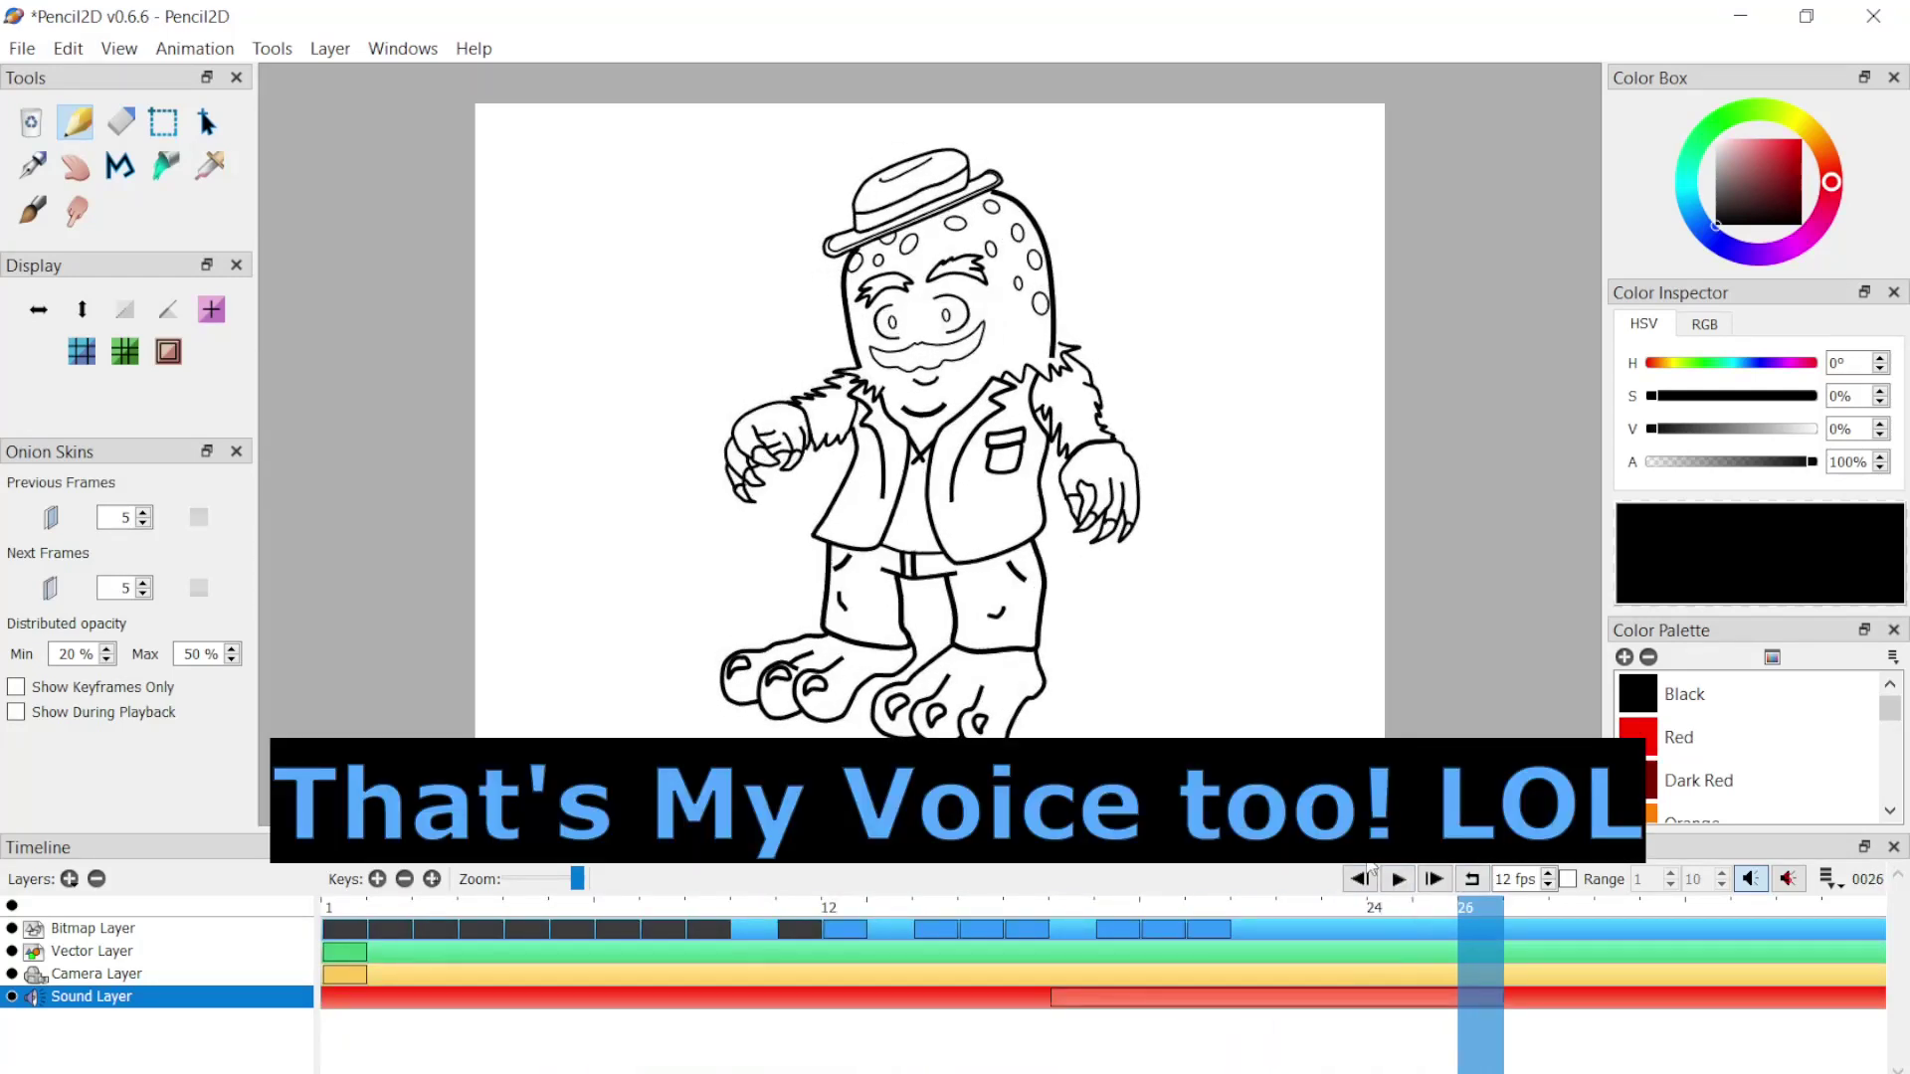
Step: Move the sound clip earlier so it starts on frame 14, and play the animation from frame 1
left_click(1191, 1007)
left_click_drag(1191, 1007, 1079, 1025)
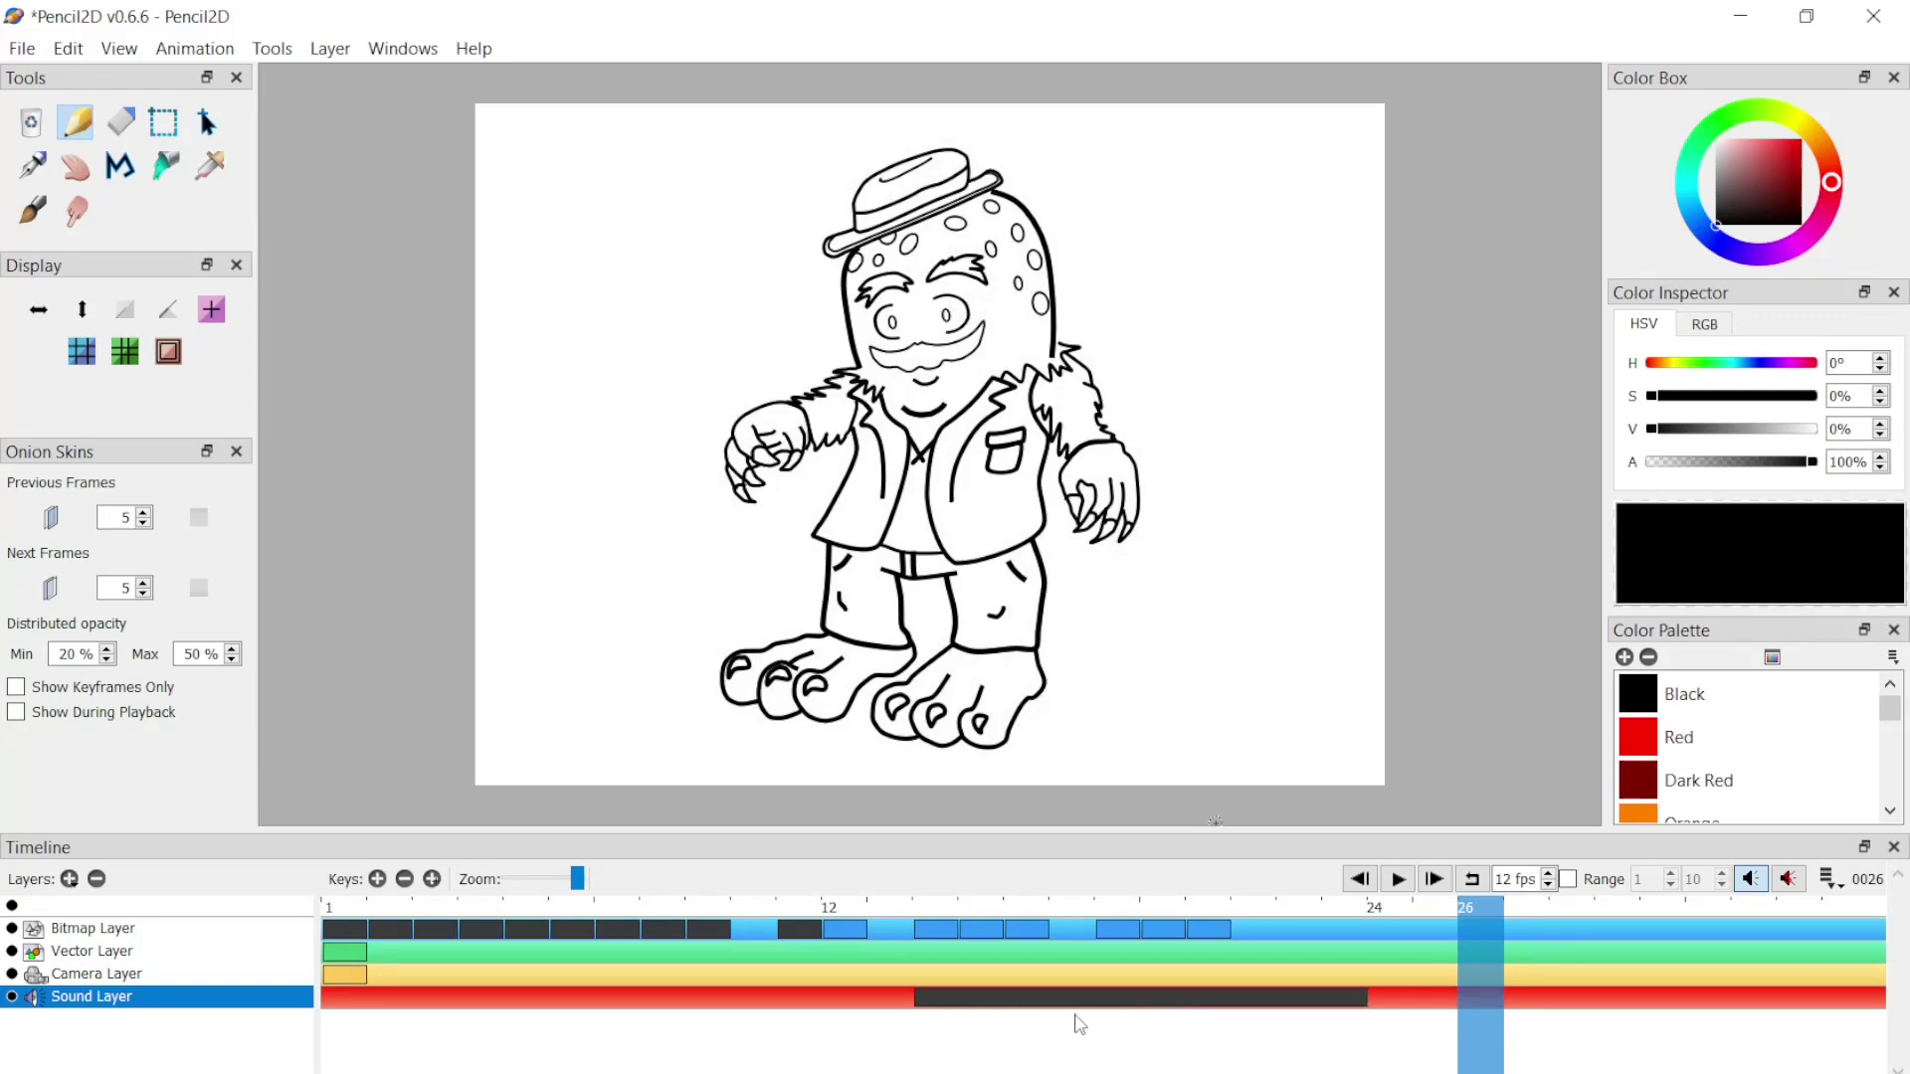
left_click(1360, 879)
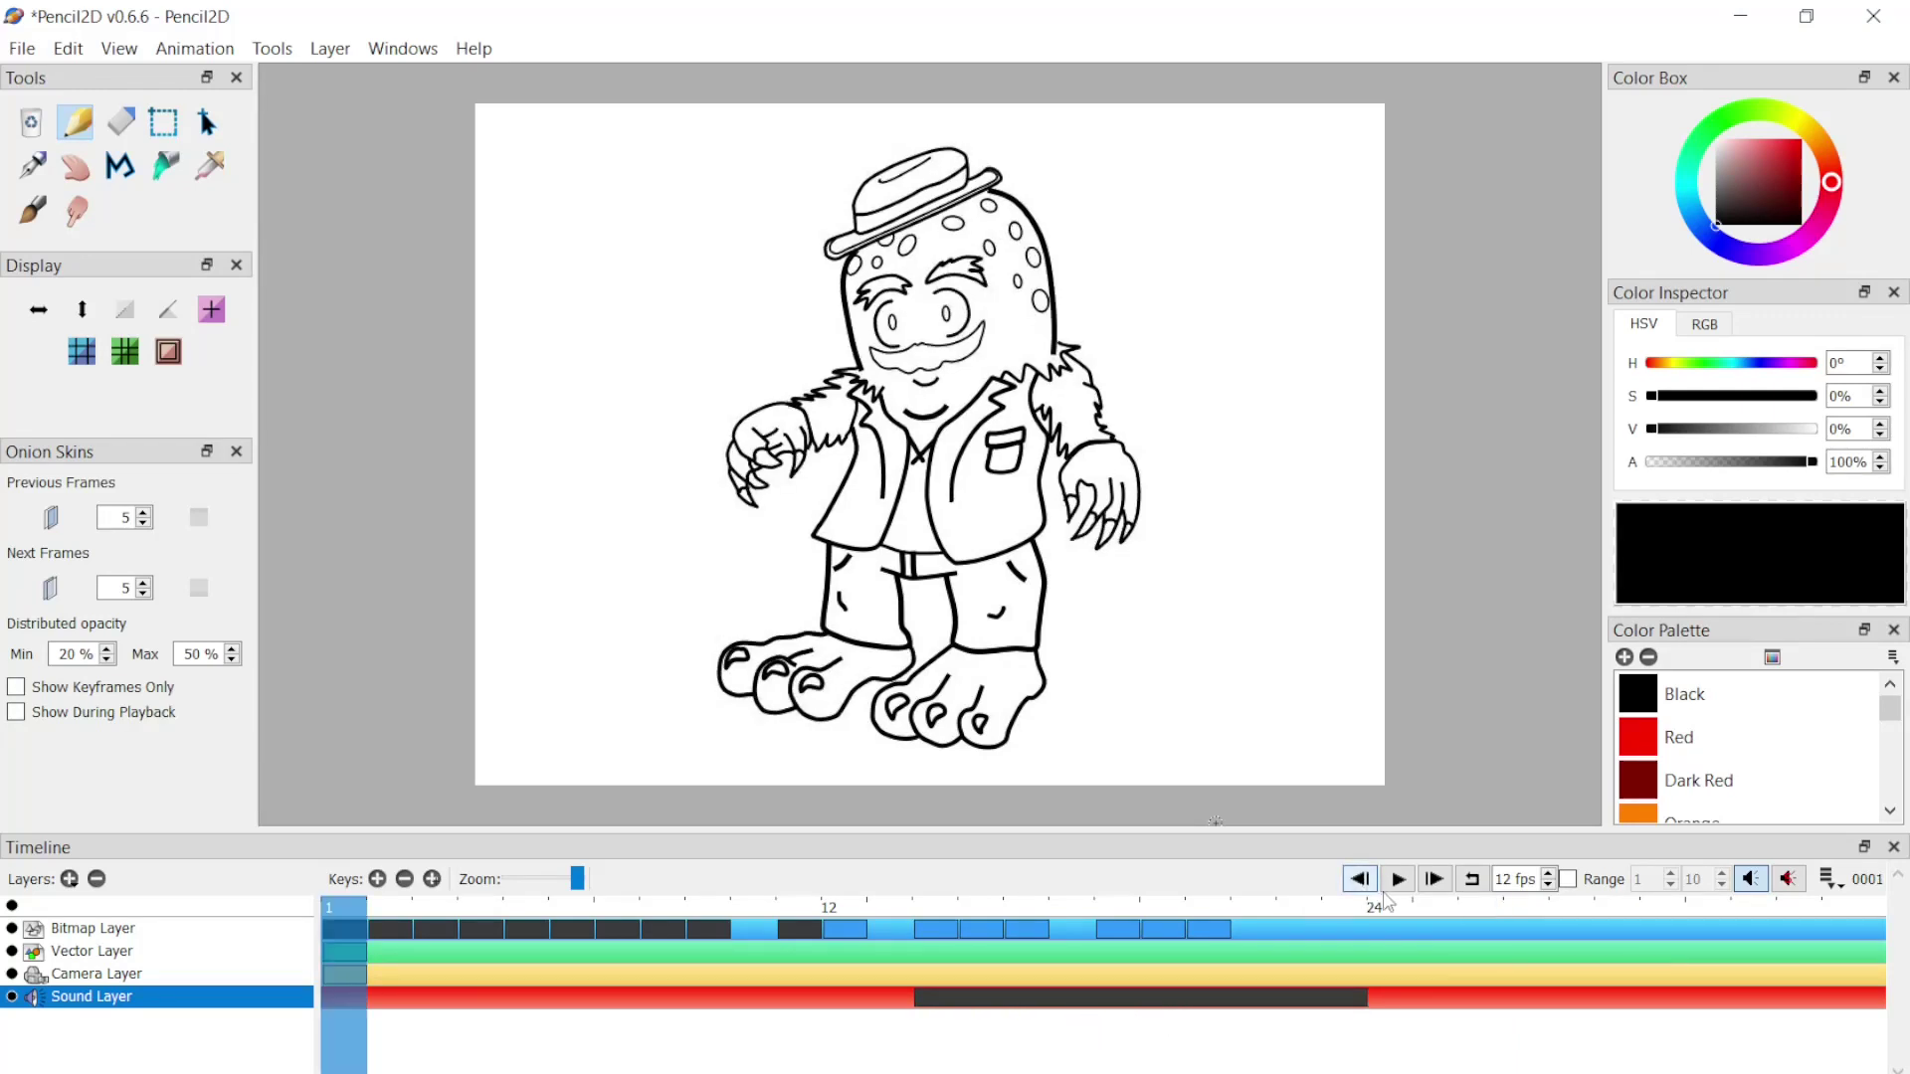
left_click(1397, 879)
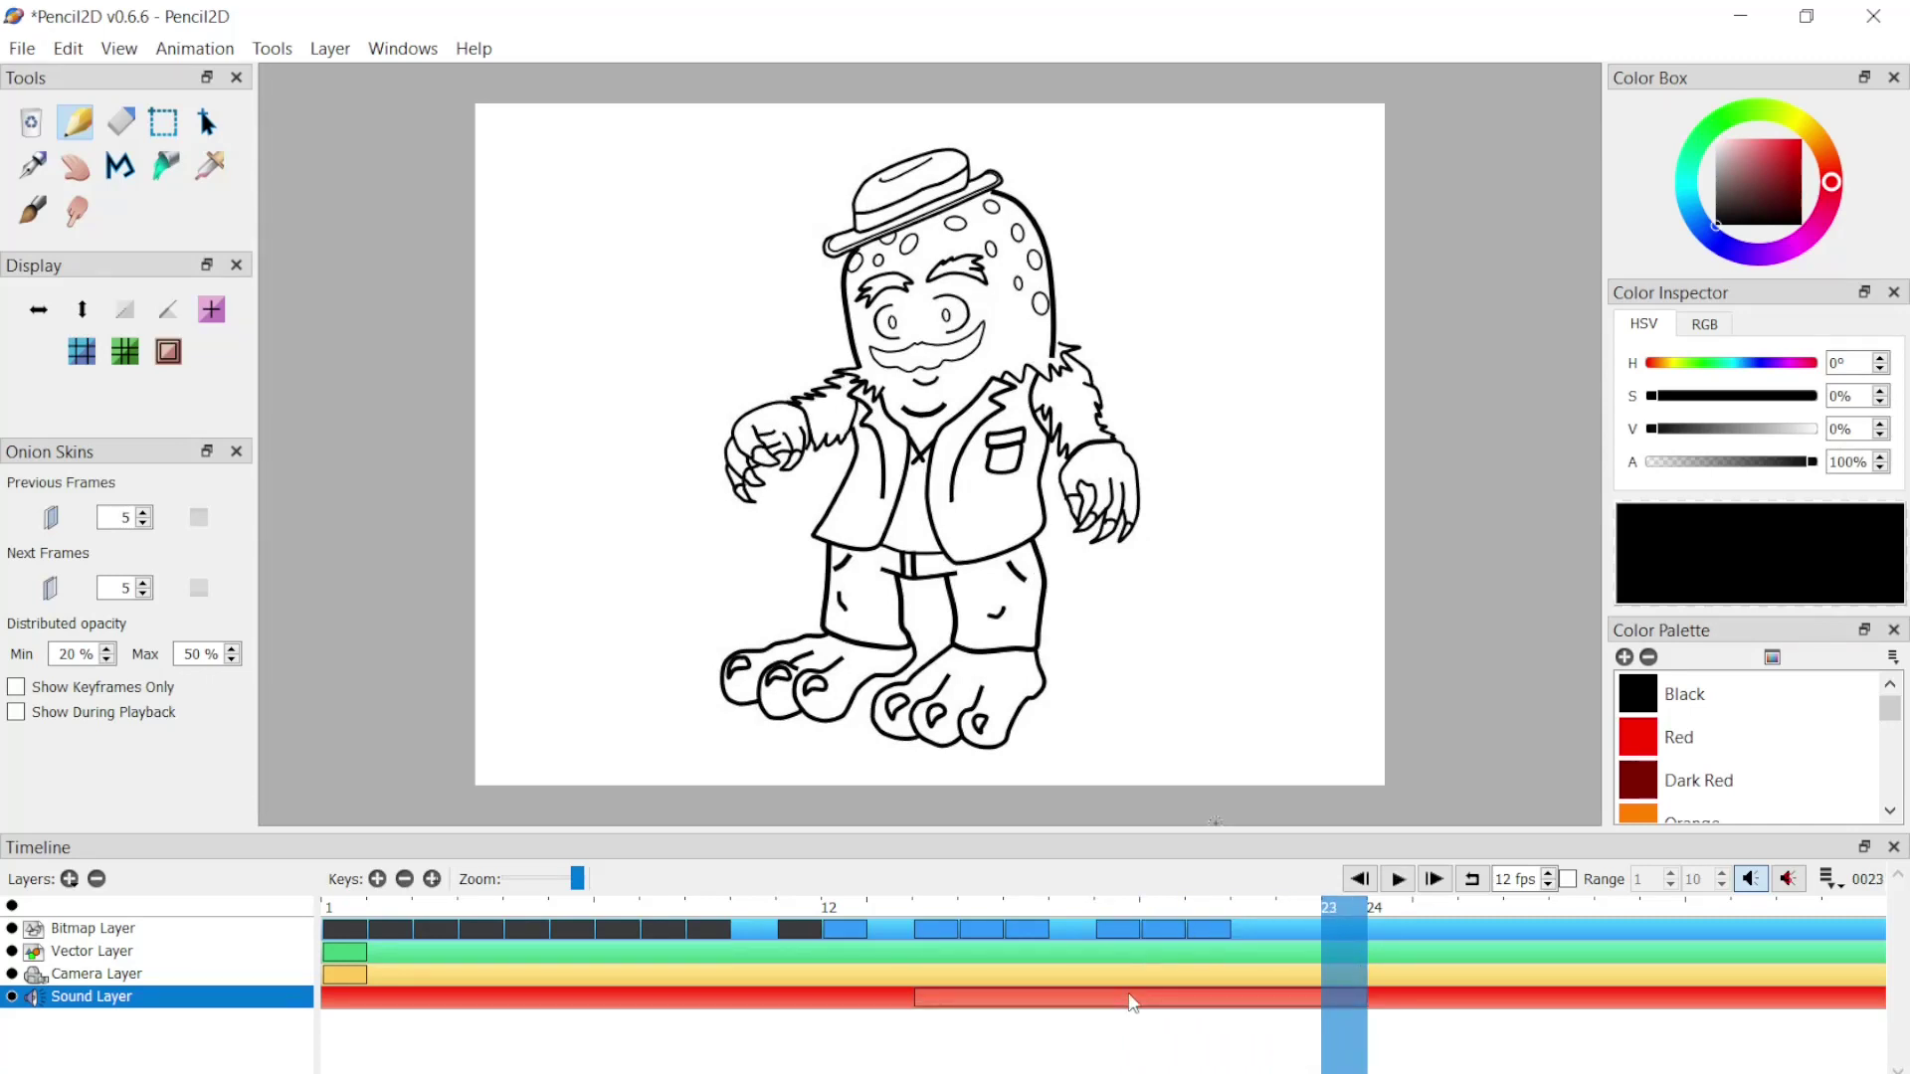
Step: Shift the sound clip one frame earlier to start on frame 13, and play the animation from frame 1 twice
left_click(1025, 1007)
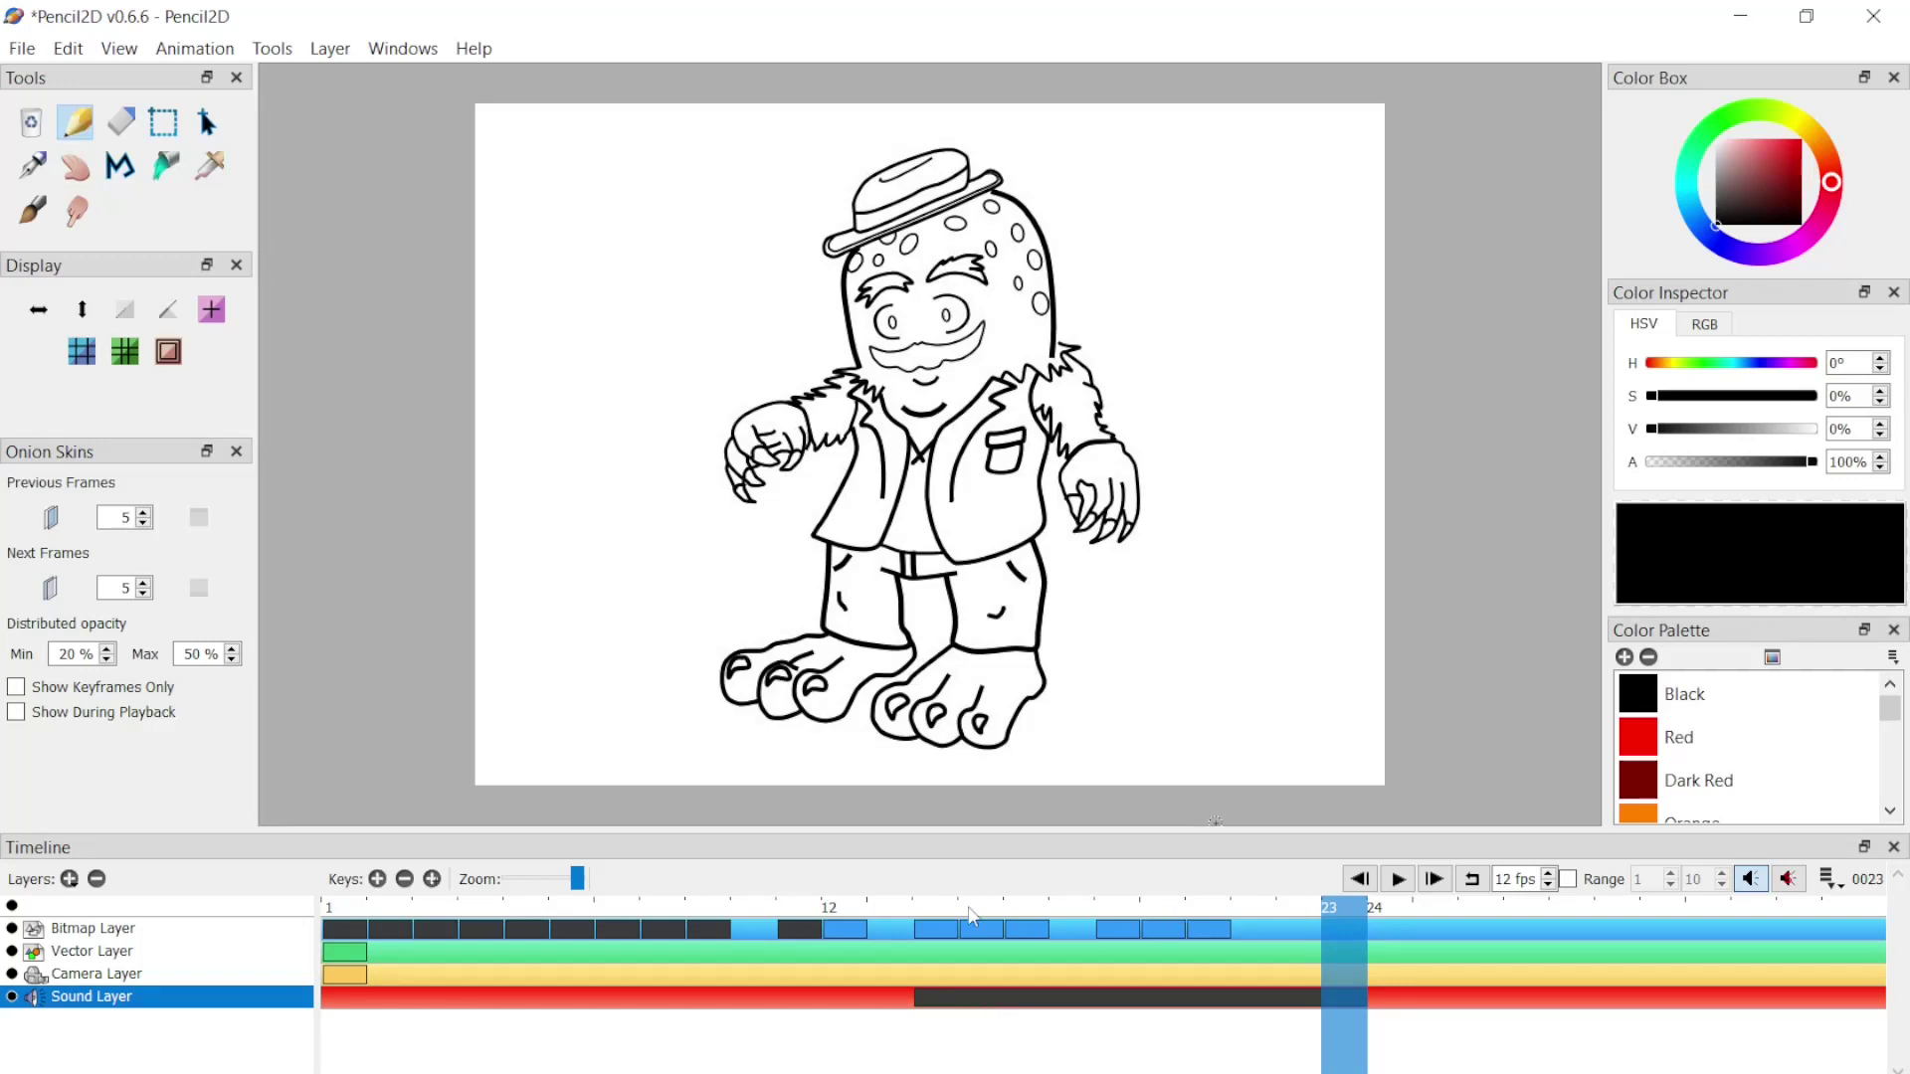
left_click(1360, 879)
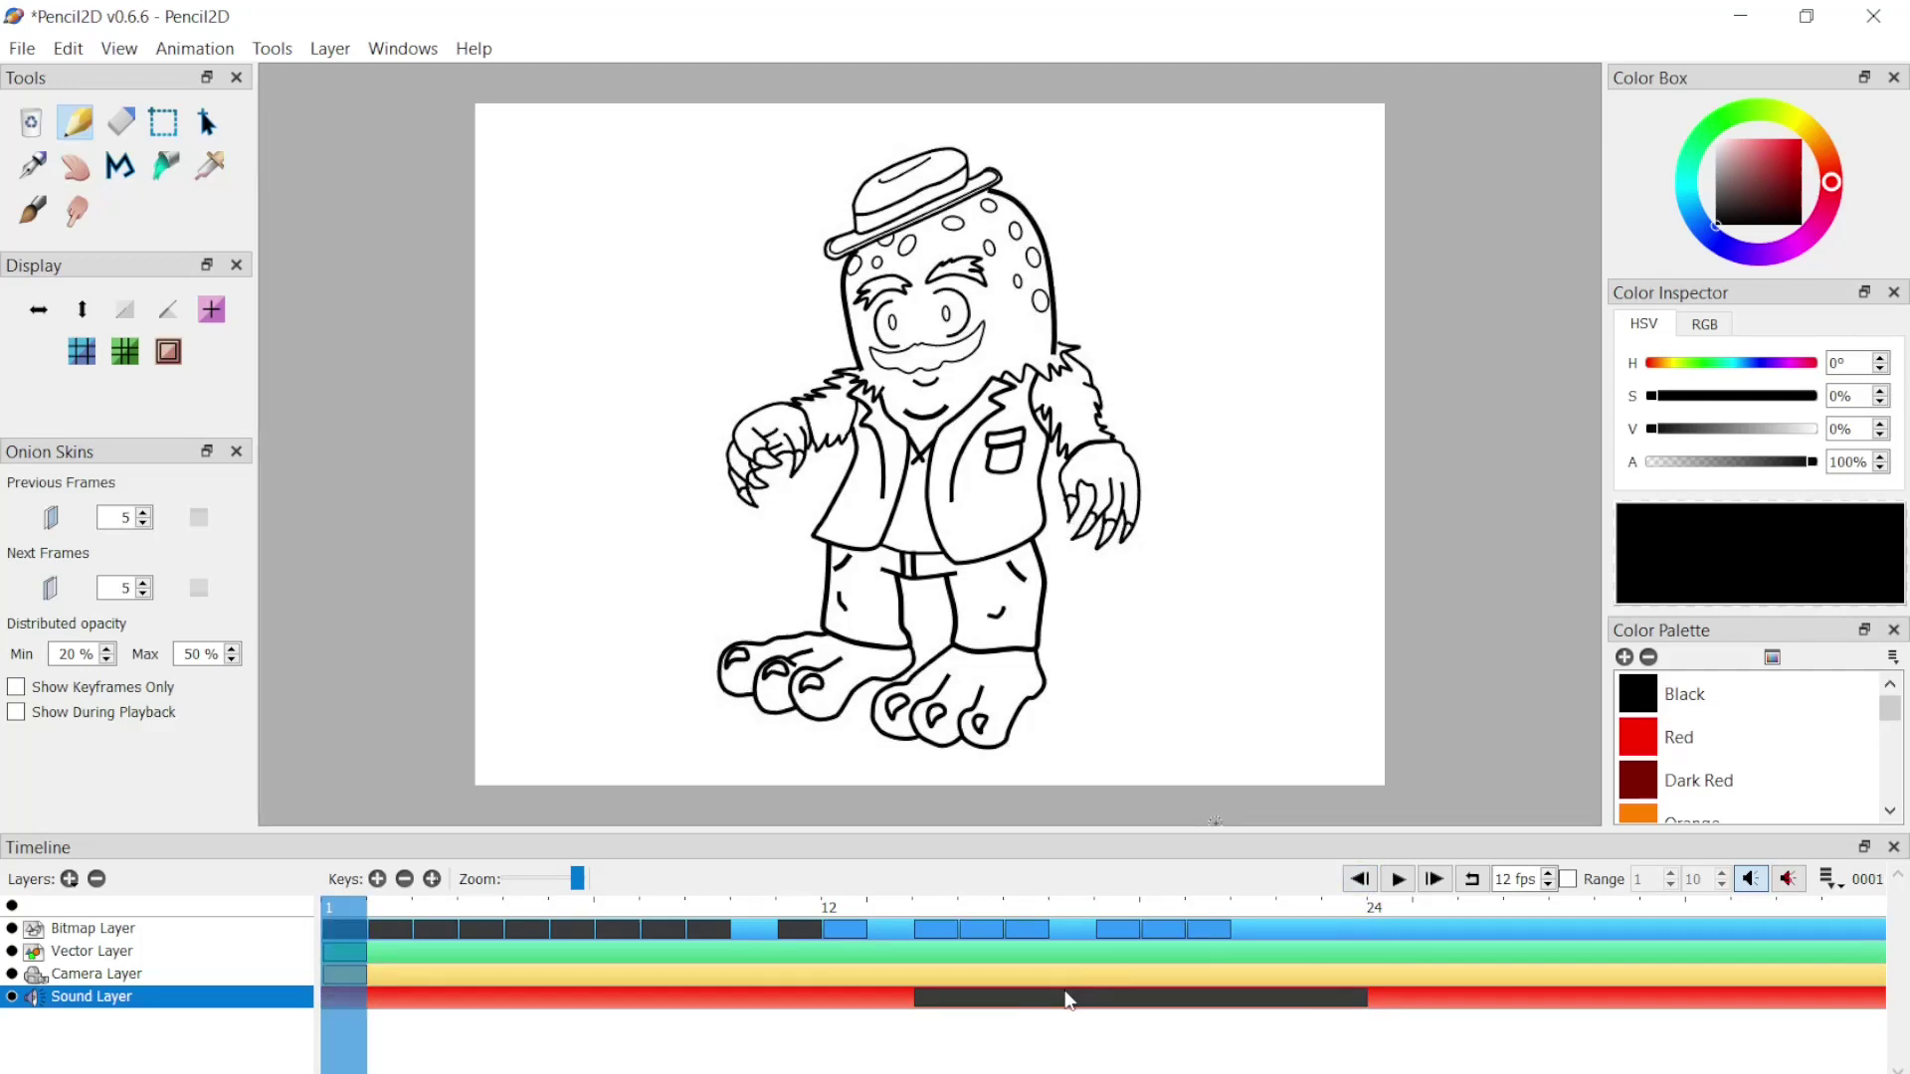
left_click(1066, 1003)
left_click_drag(1069, 1000, 1043, 1000)
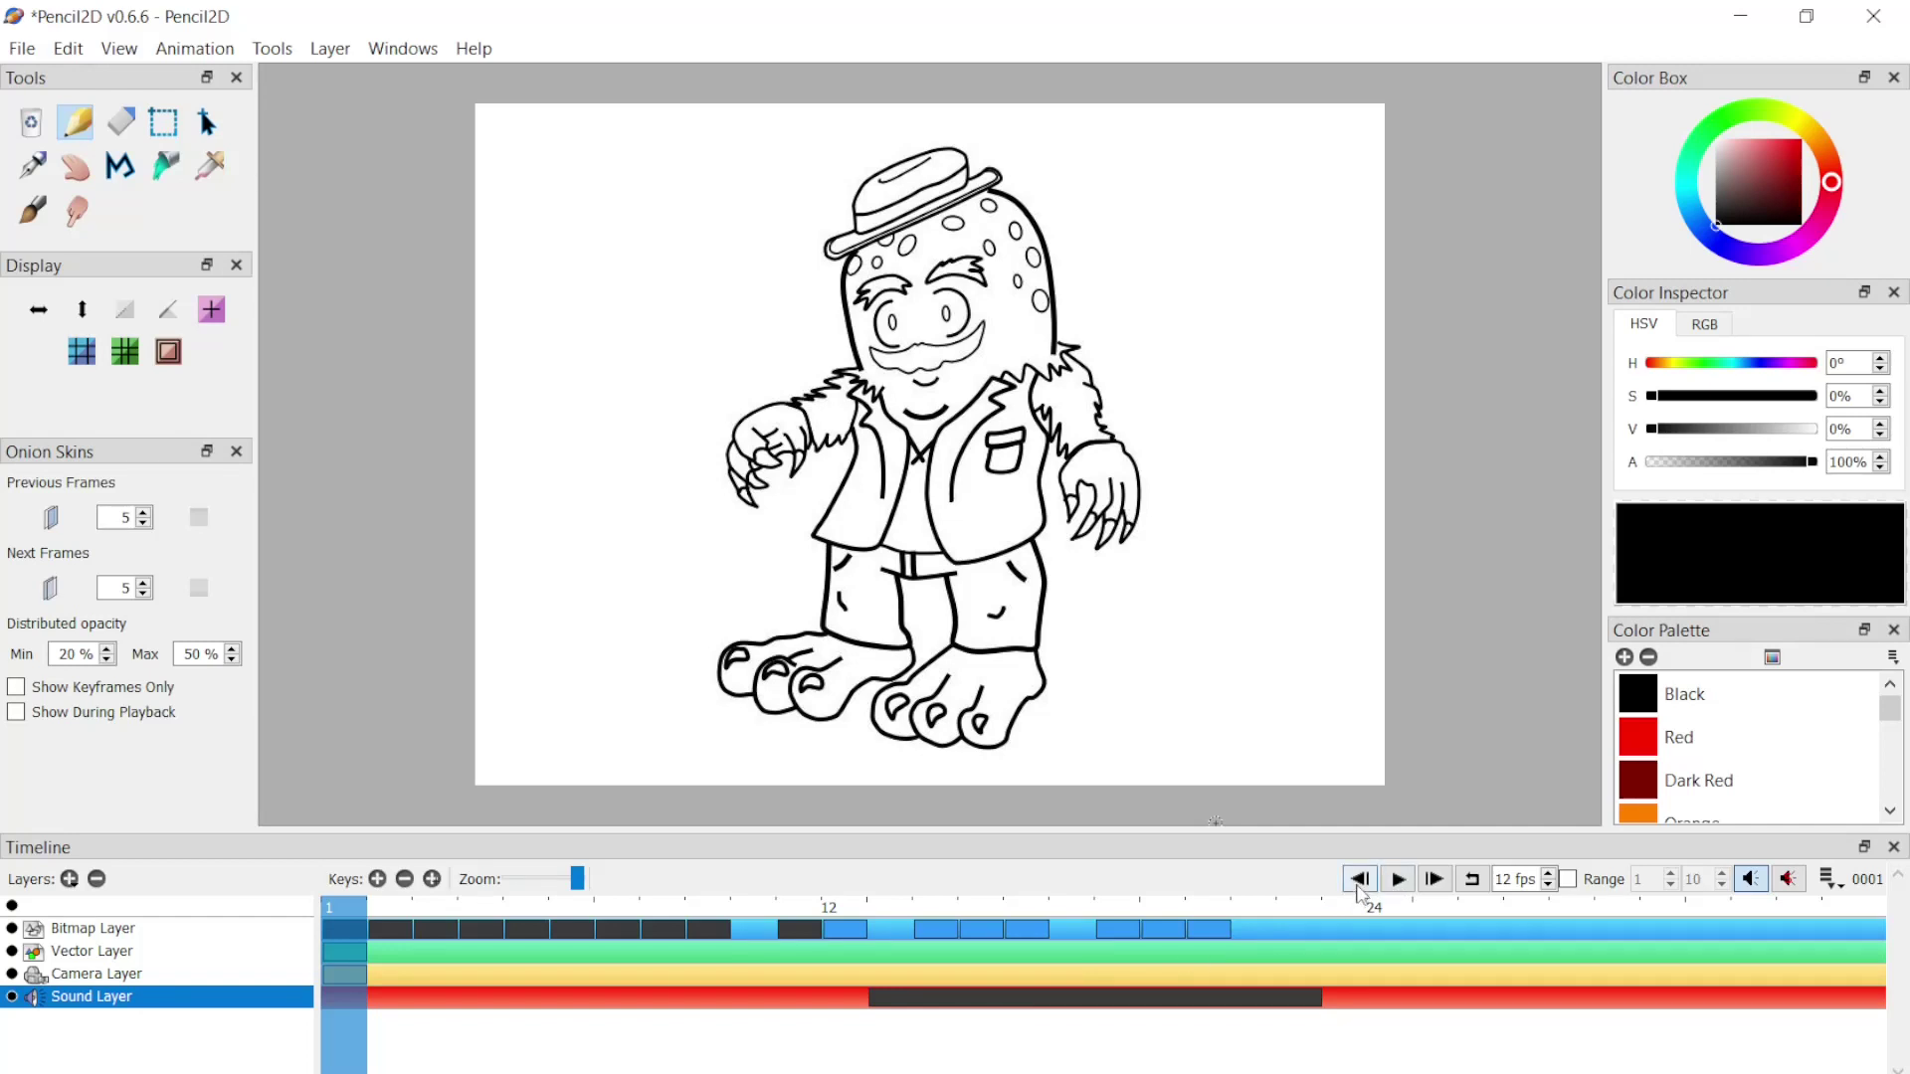
left_click(1398, 877)
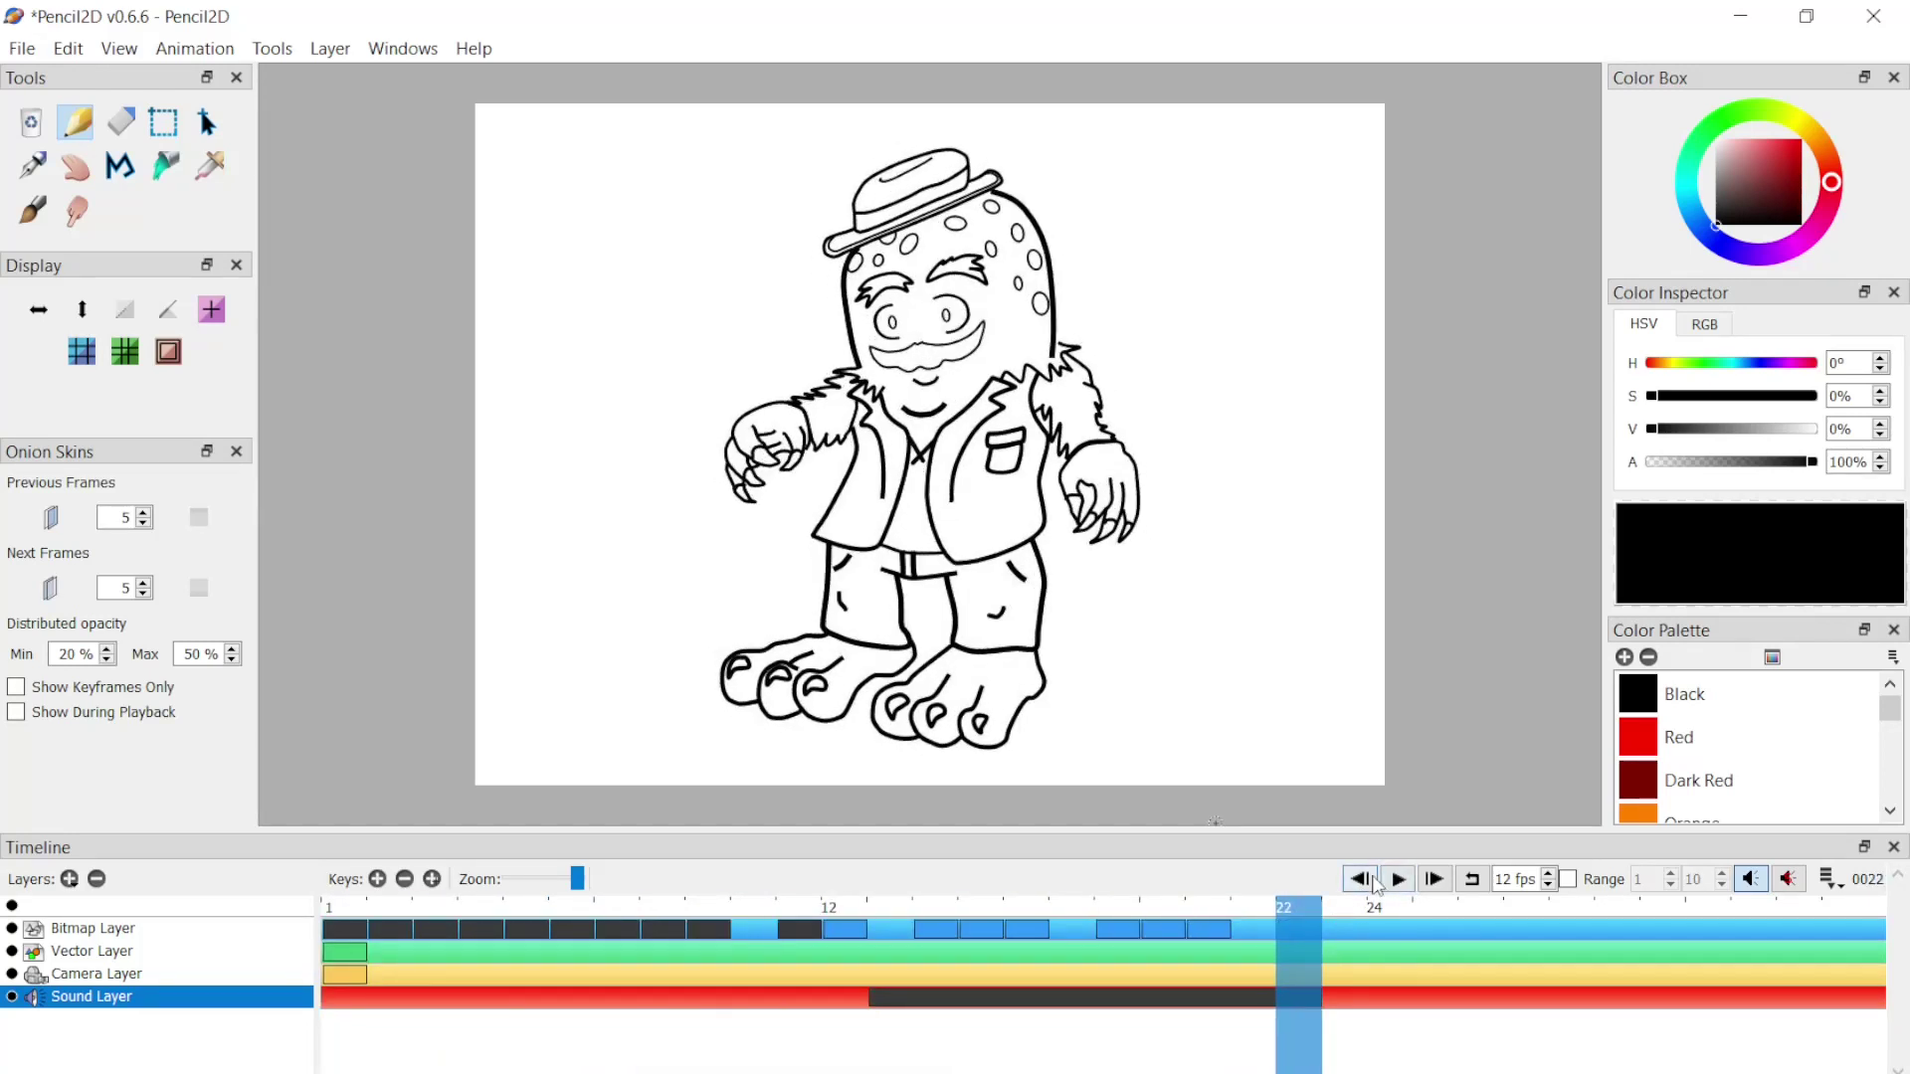
left_click(1397, 879)
left_click(473, 48)
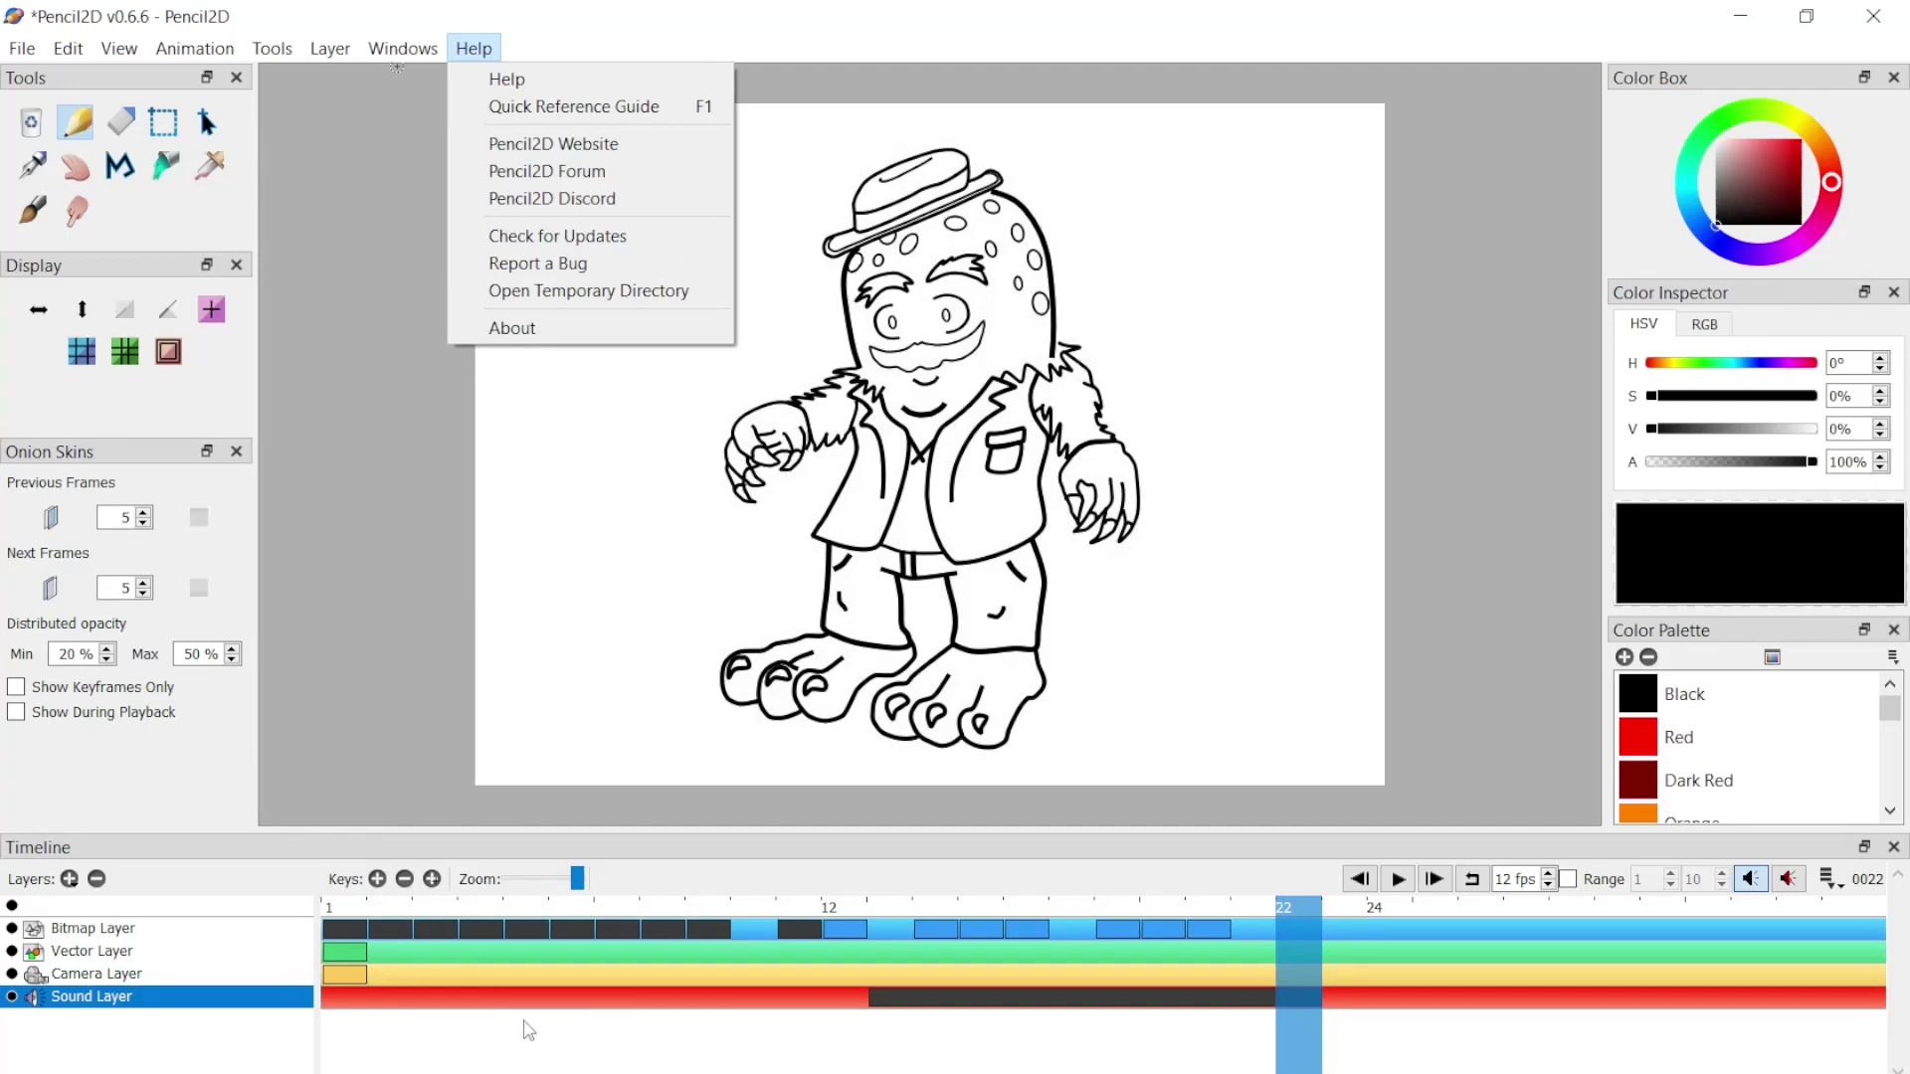
left_click(563, 1046)
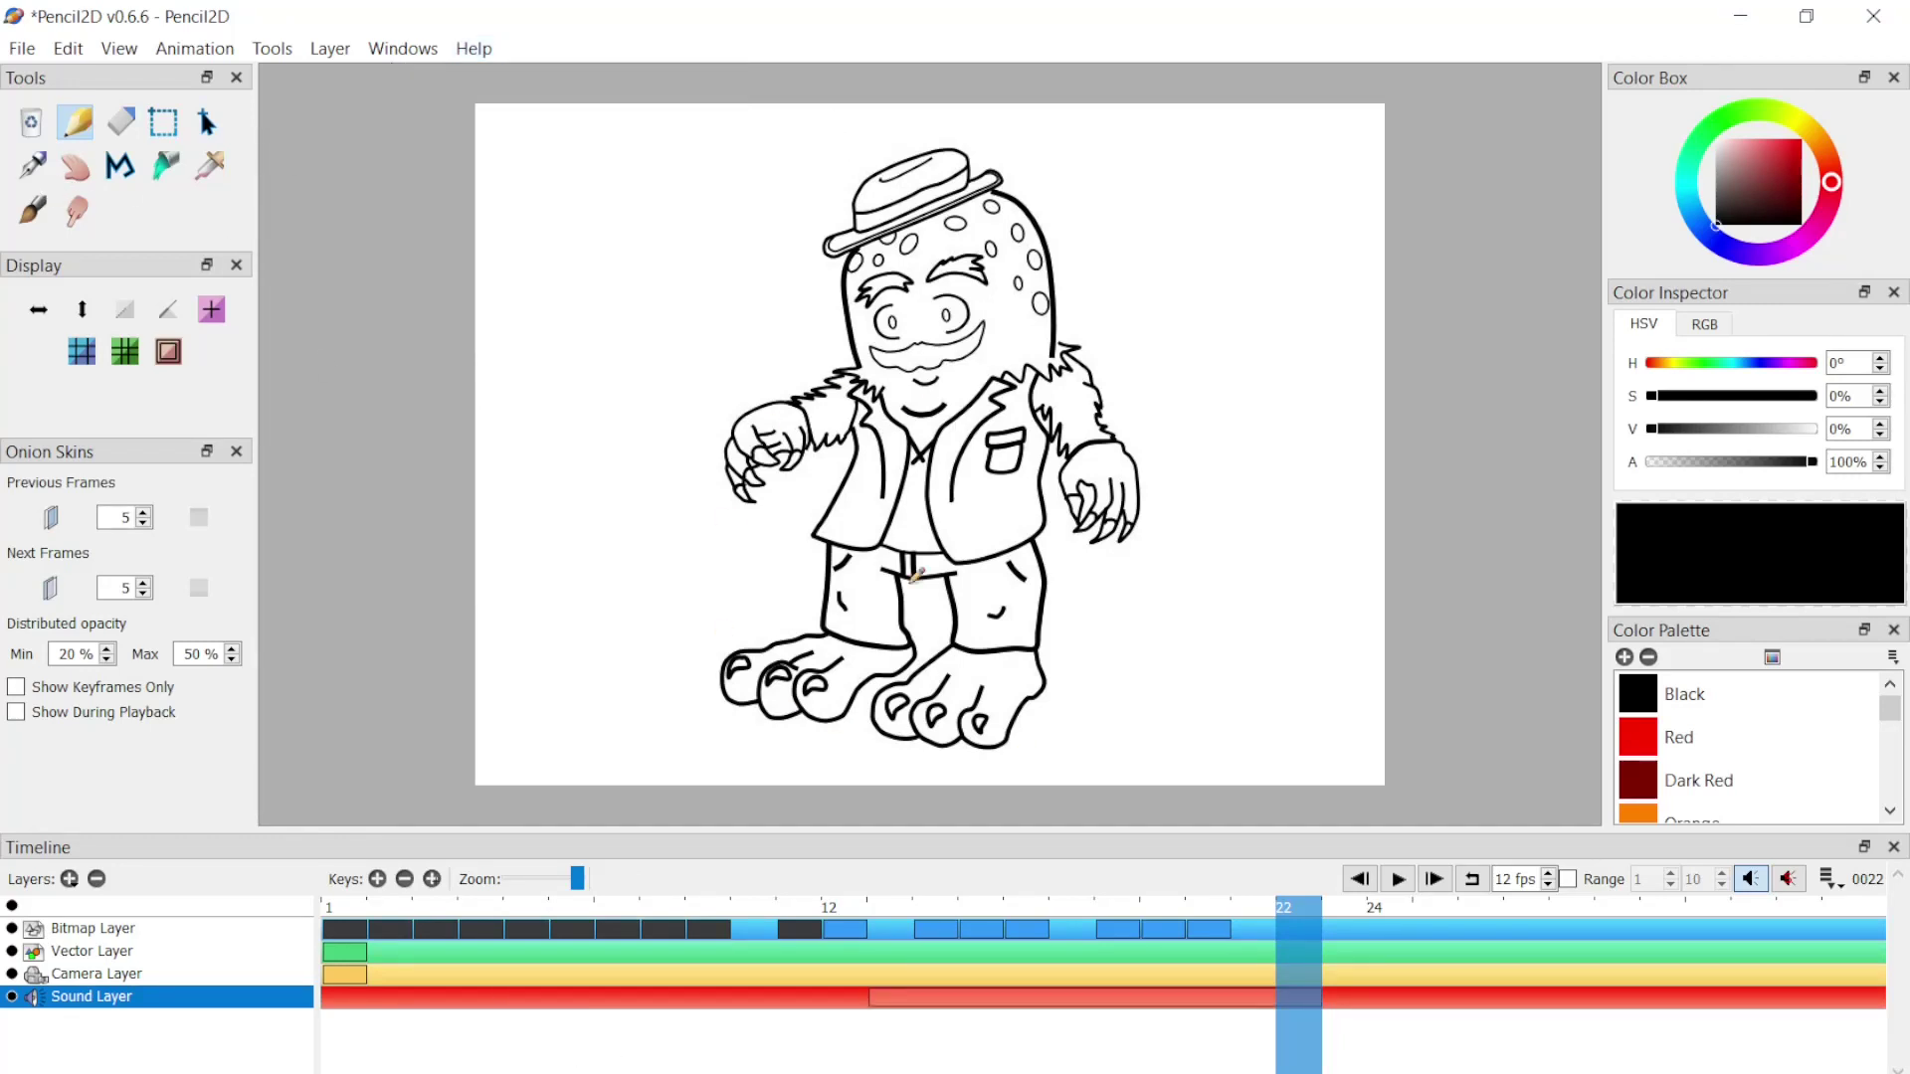